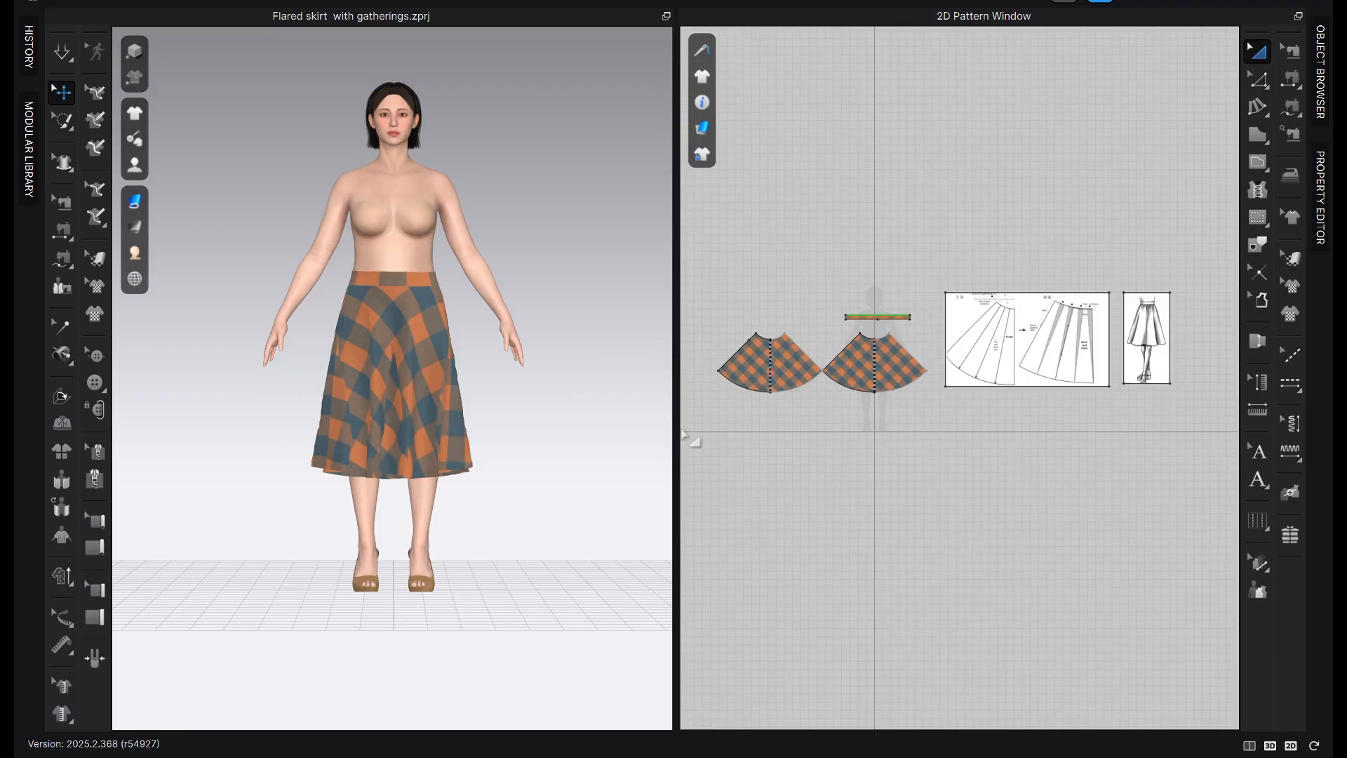
# Examine the reference pattern diagram beside the skirt pieces, from the four-section slash lines to the opened-out gathered front and back
pyautogui.scroll(3, 908, 405)
pyautogui.moveTo(909, 407); pyautogui.dragTo(954, 446, button='middle')
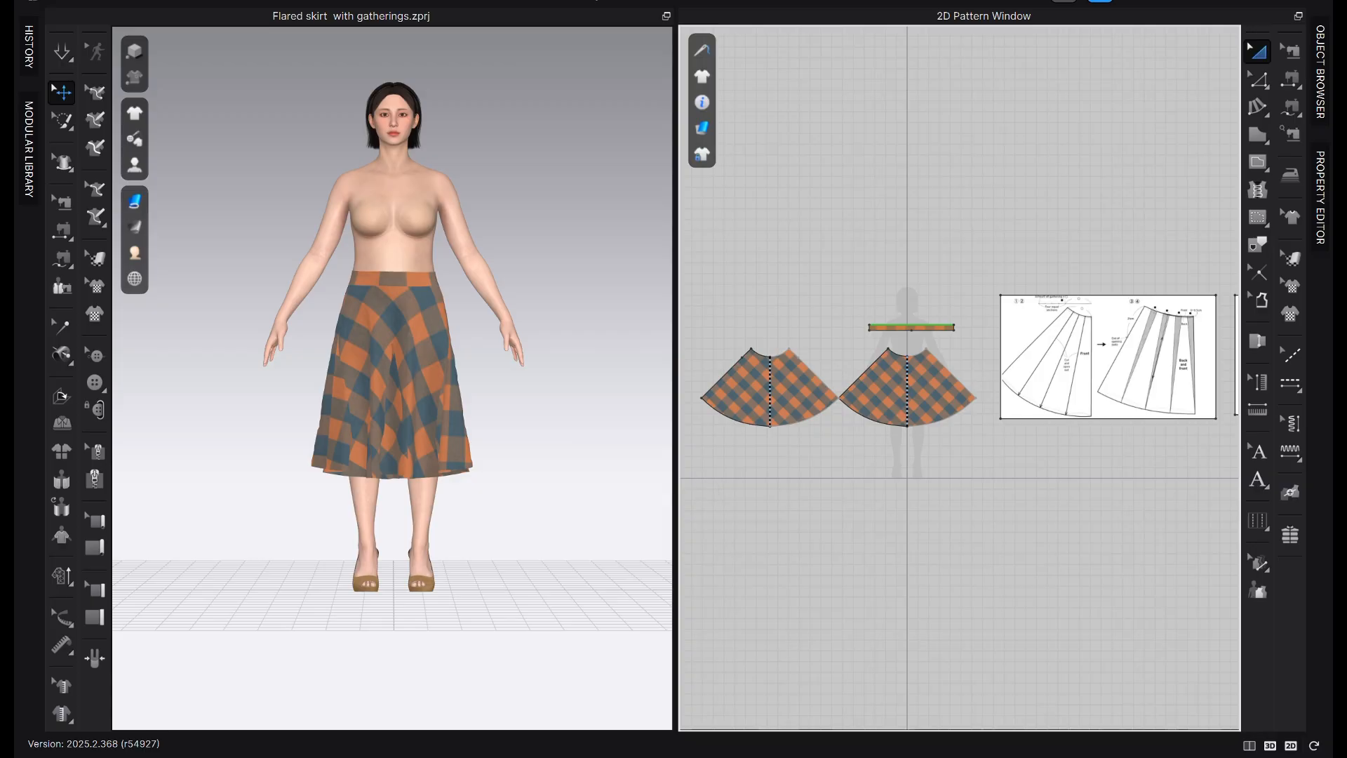
pyautogui.scroll(4, 1028, 318)
pyautogui.moveTo(1029, 318); pyautogui.dragTo(984, 320, button='middle')
pyautogui.scroll(2, 1038, 280)
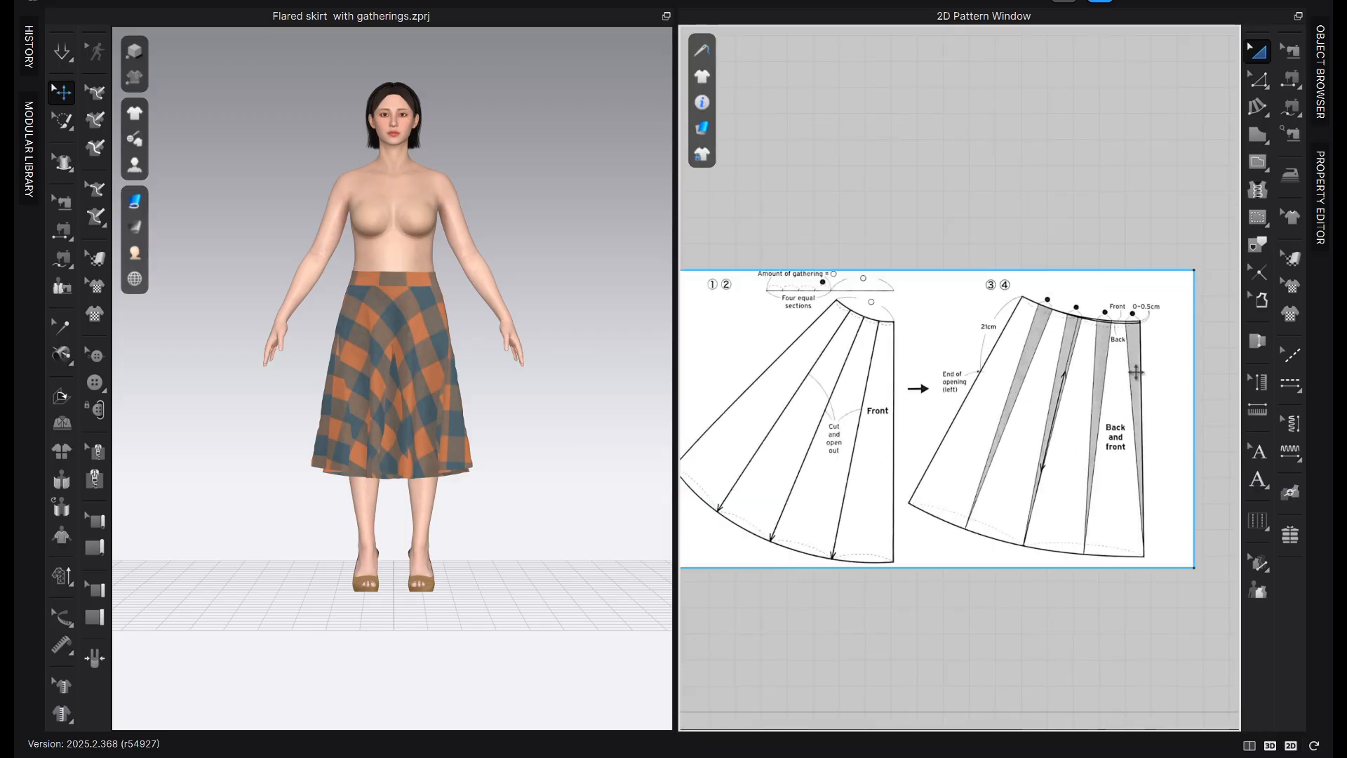
pyautogui.moveTo(675, 425); pyautogui.dragTo(595, 419)
pyautogui.scroll(2, 888, 378)
pyautogui.moveTo(889, 377); pyautogui.dragTo(968, 365, button='middle')
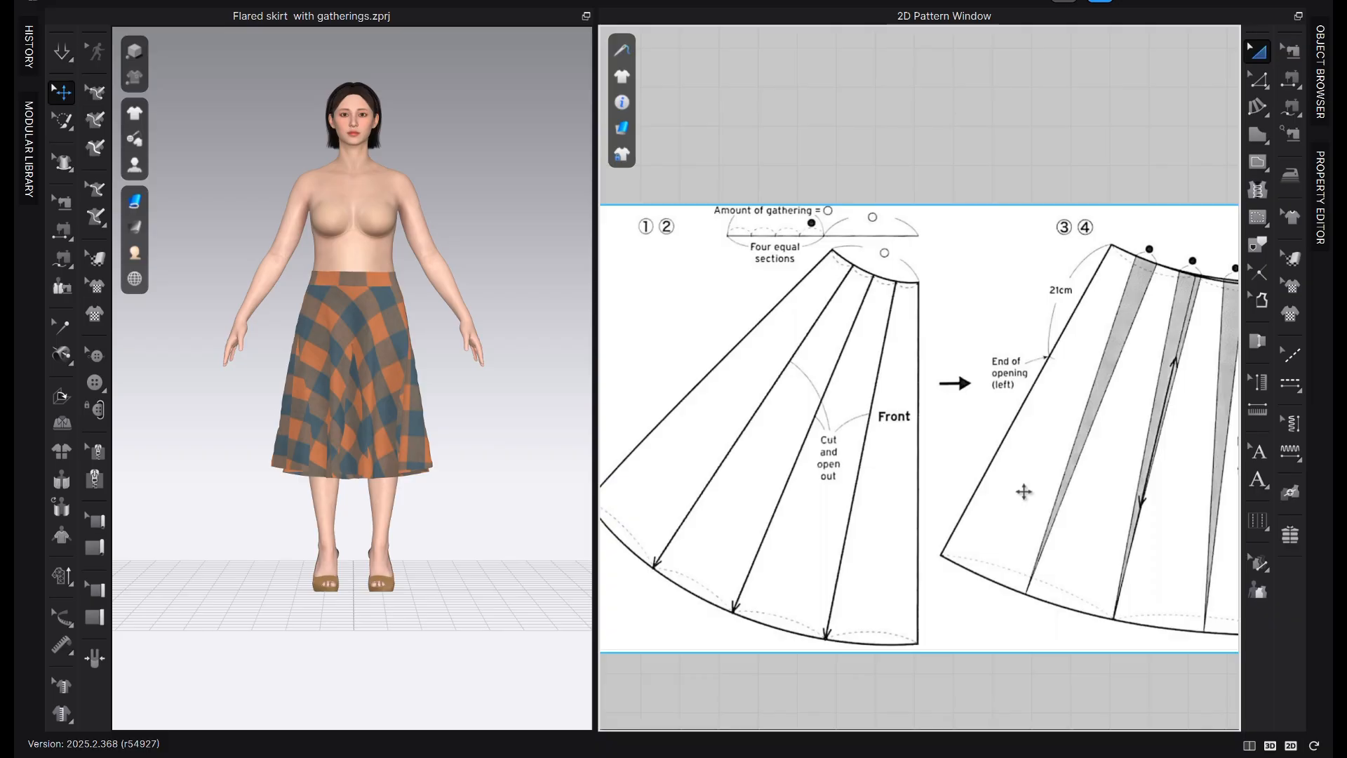
pyautogui.scroll(-1, 1028, 678)
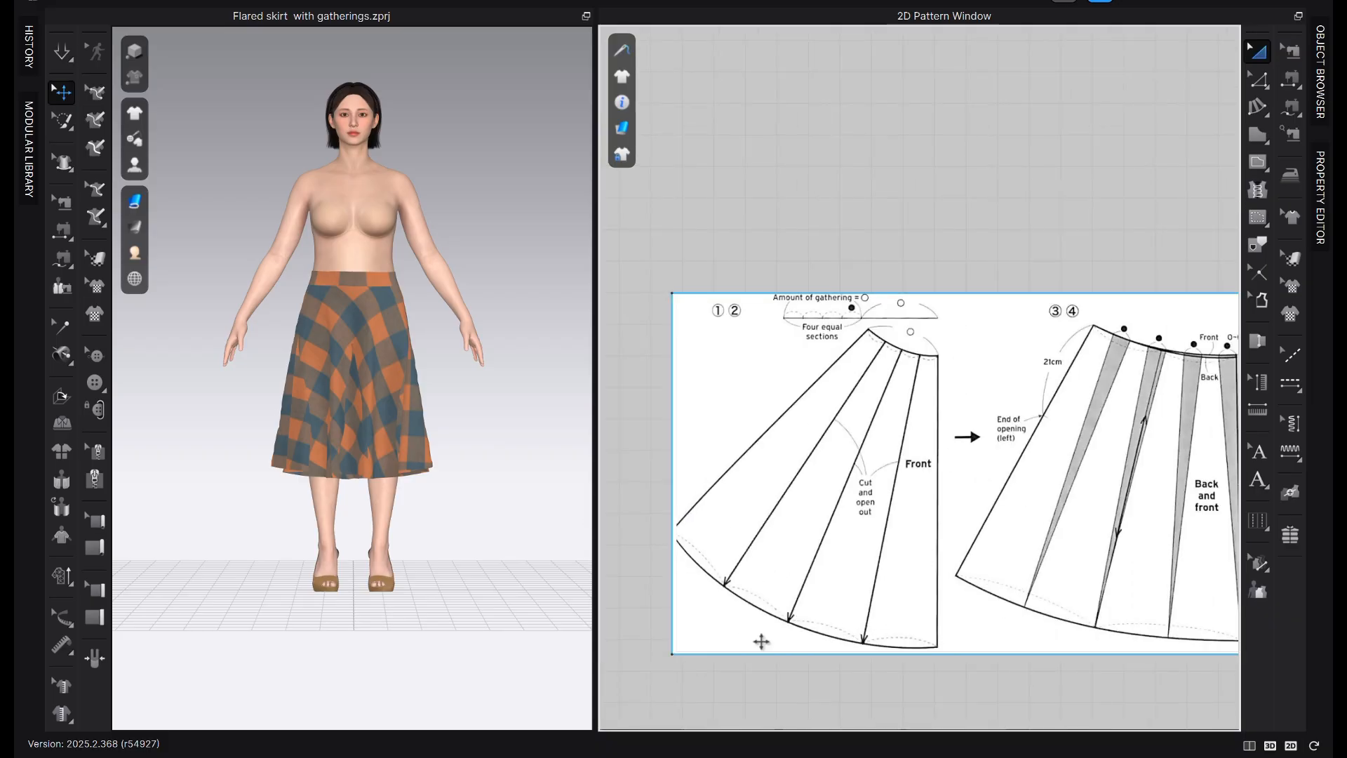
pyautogui.moveTo(1014, 517); pyautogui.dragTo(933, 529)
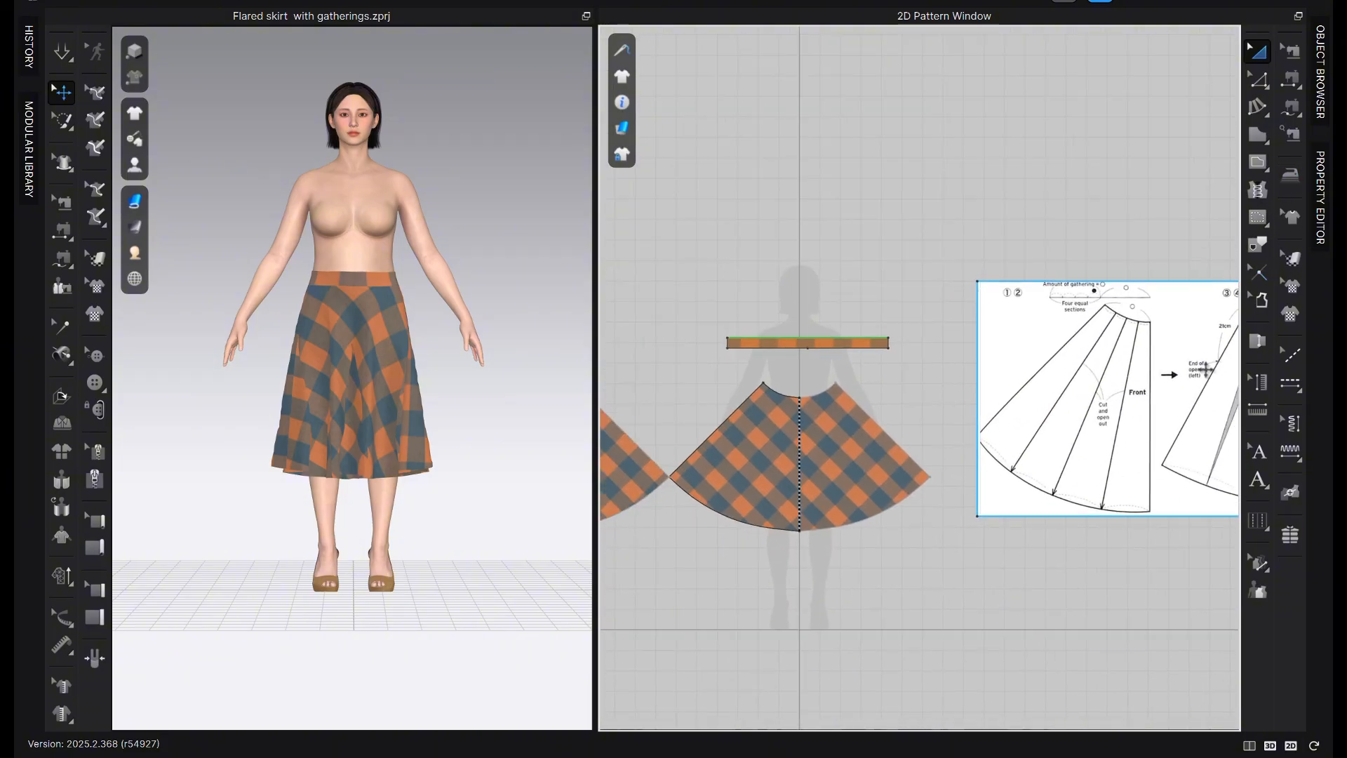
pyautogui.moveTo(1206, 370); pyautogui.dragTo(1009, 378, button='right')
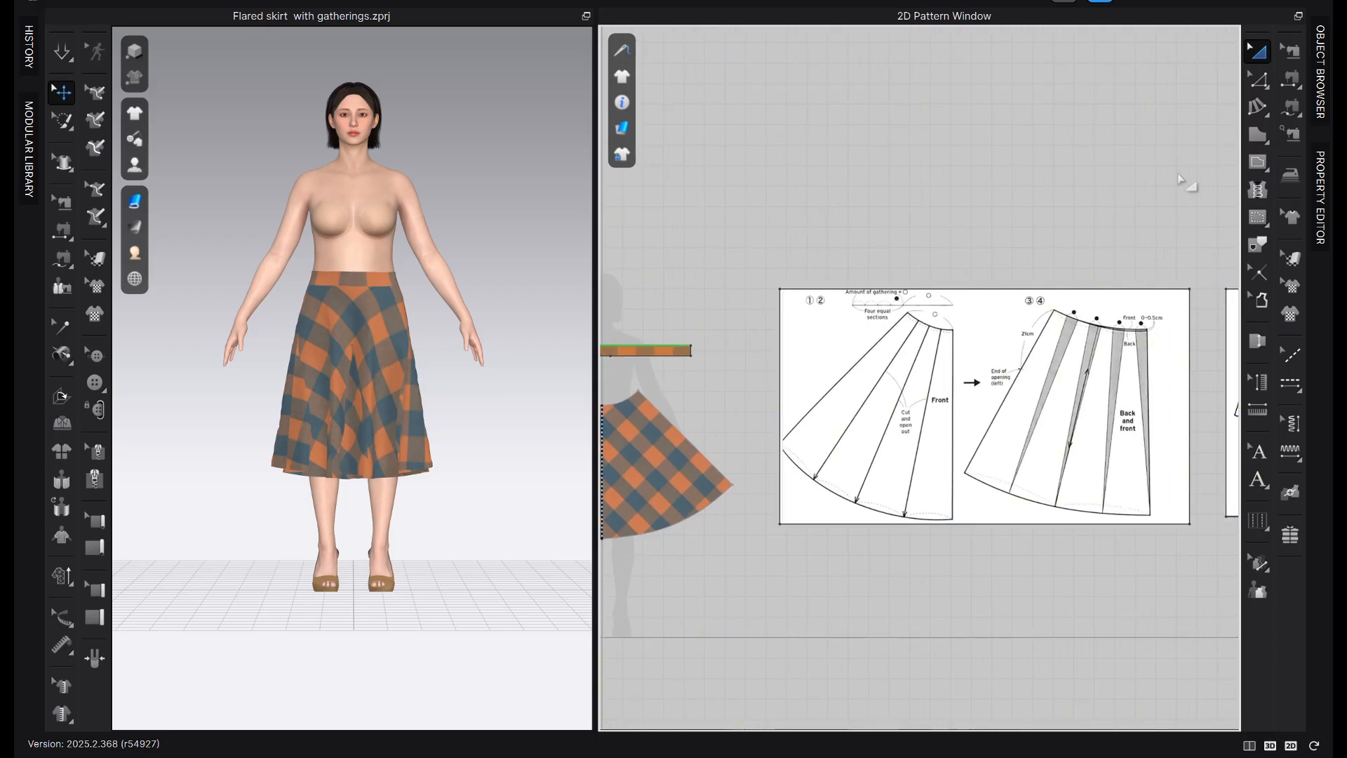
pyautogui.scroll(2, 1176, 172)
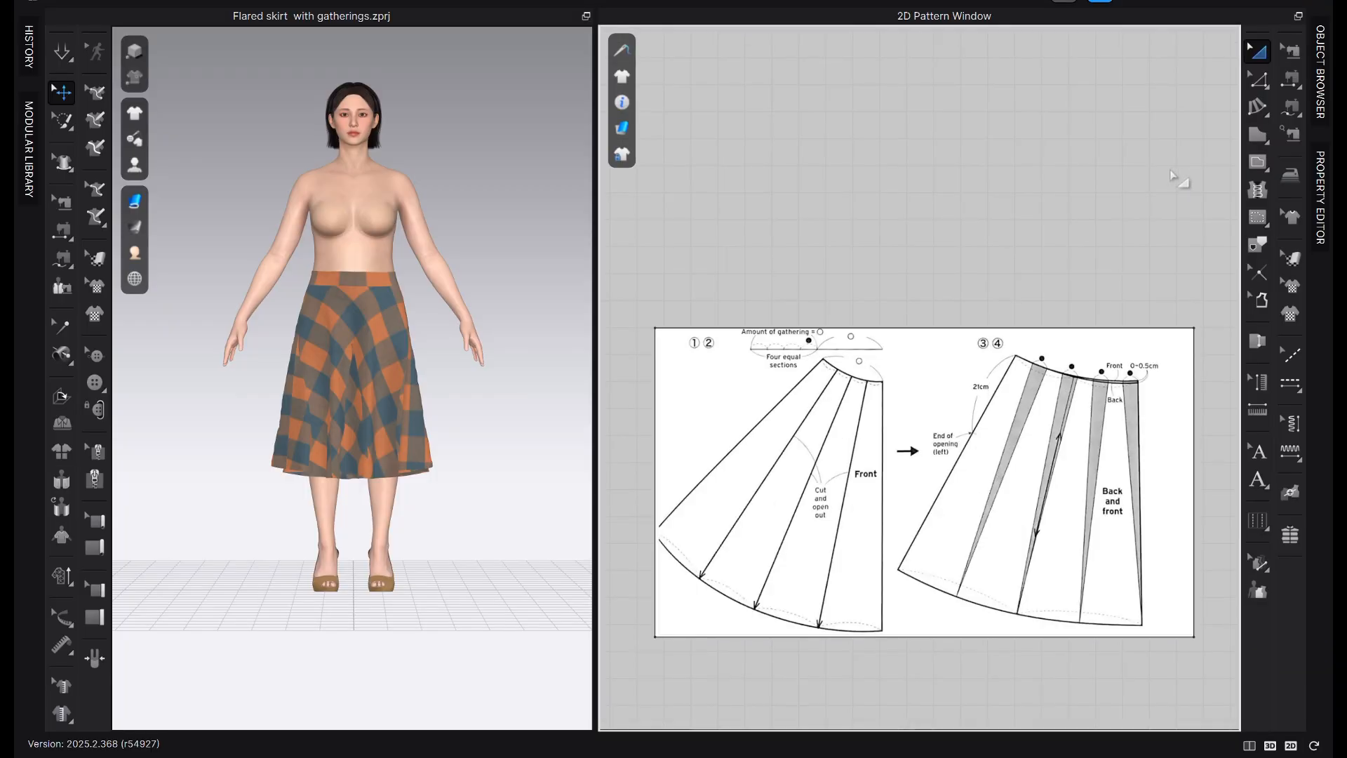
pyautogui.click(1246, 111)
pyautogui.click(1263, 113)
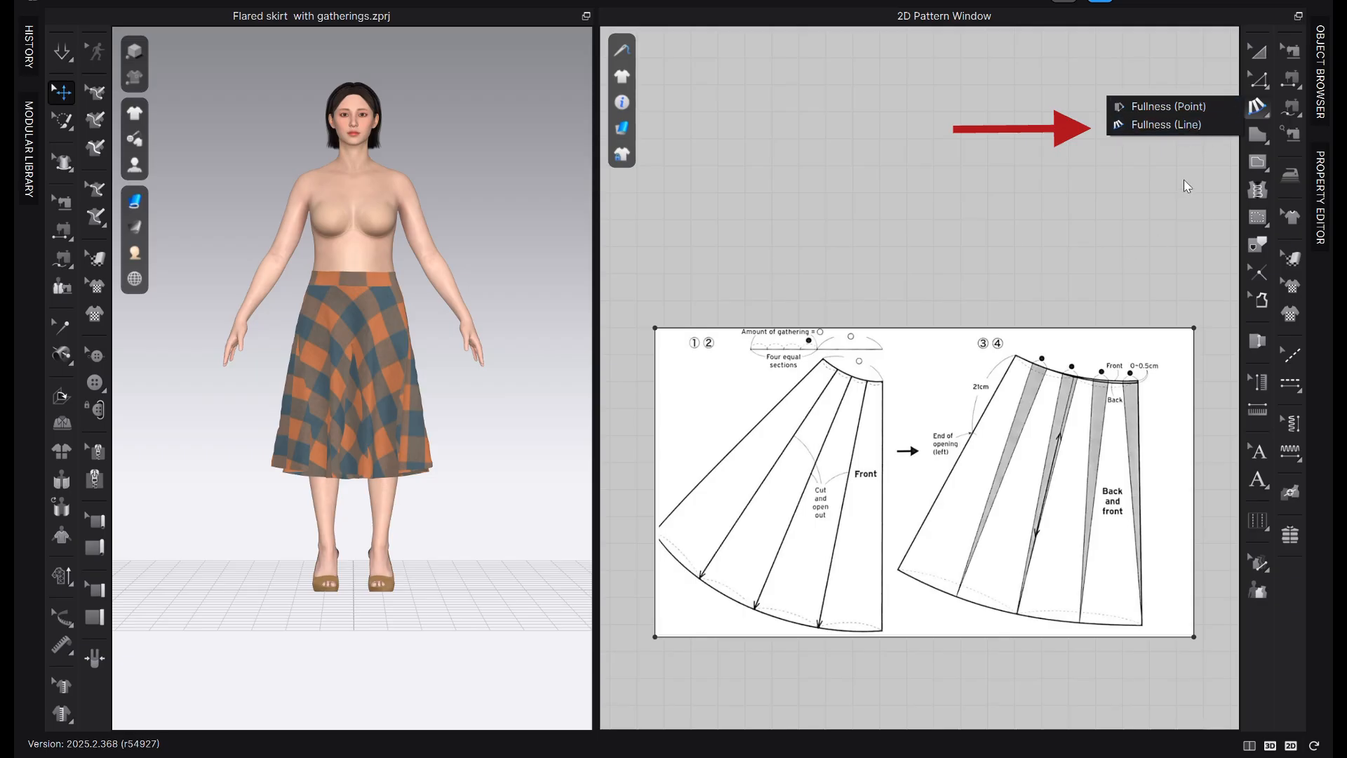
pyautogui.click(1134, 242)
pyautogui.scroll(-5, 1136, 230)
pyautogui.moveTo(921, 291); pyautogui.dragTo(1065, 323, button='middle')
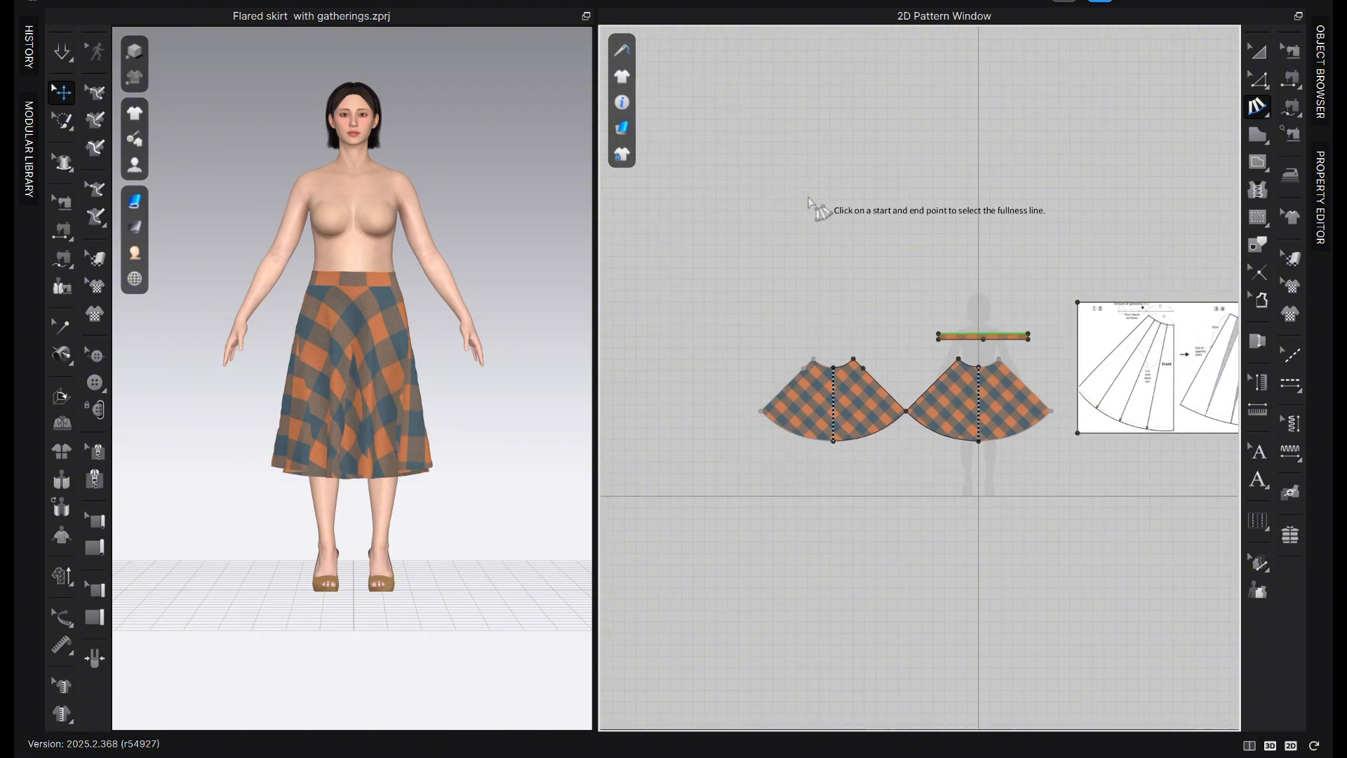
# Assign the plain white FABRIC 6 to both skirt panels and the waistband
pyautogui.press('a')
pyautogui.moveTo(1070, 295); pyautogui.dragTo(752, 512)
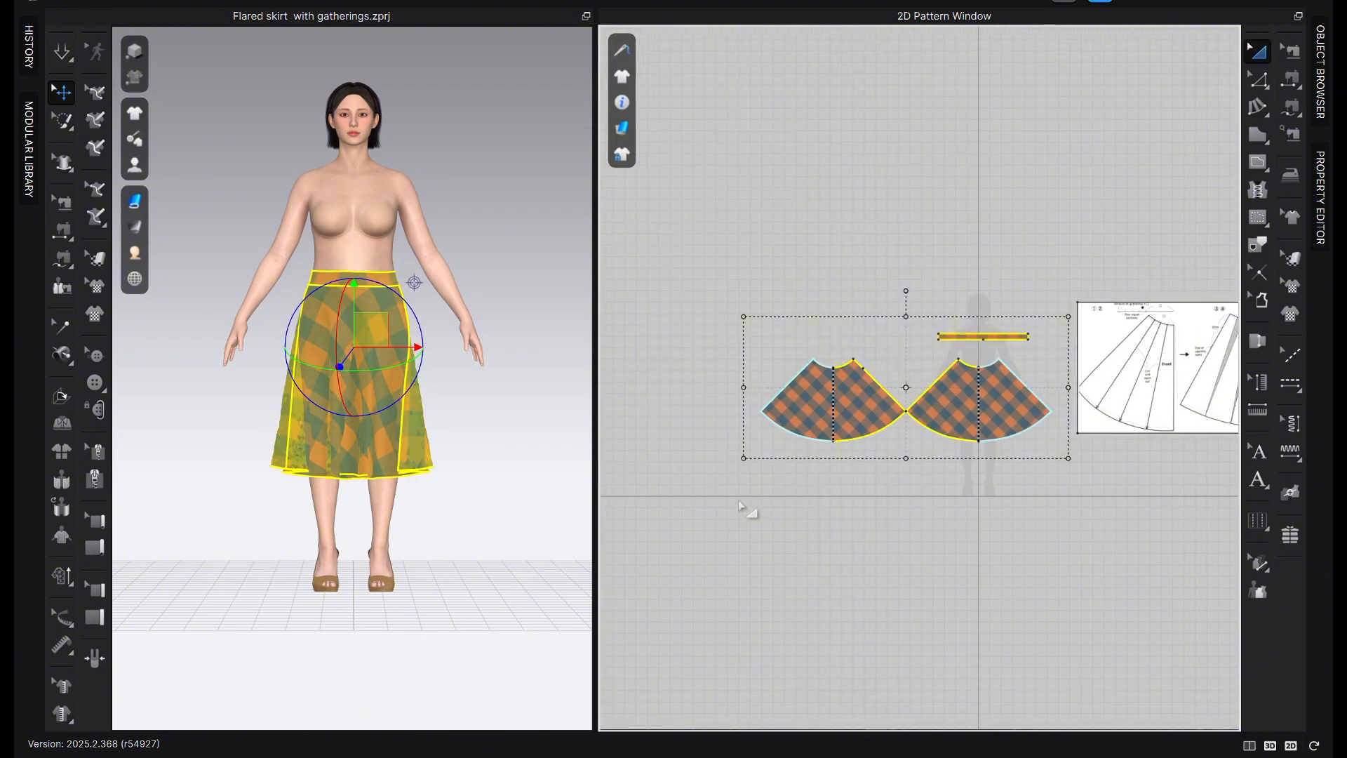
pyautogui.click(1323, 53)
pyautogui.click(1267, 129)
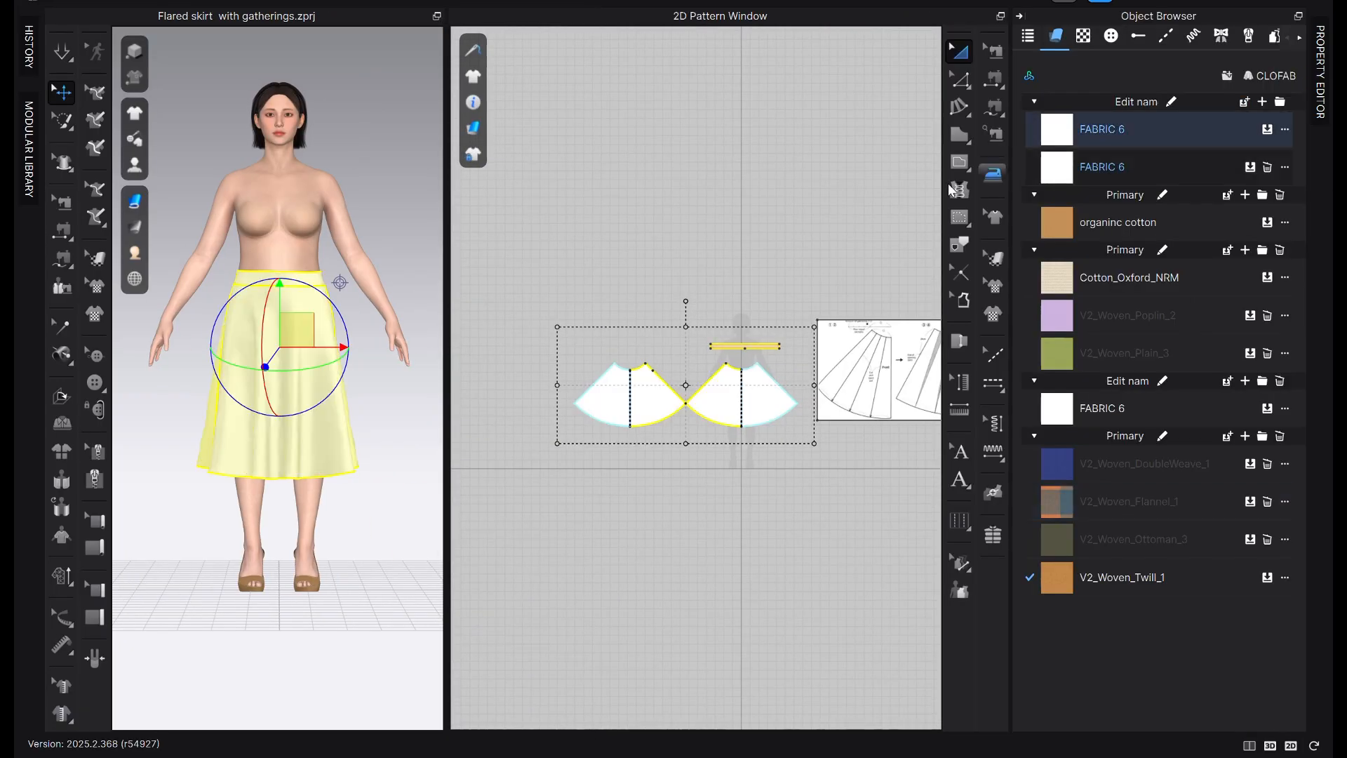
pyautogui.press('Escape')
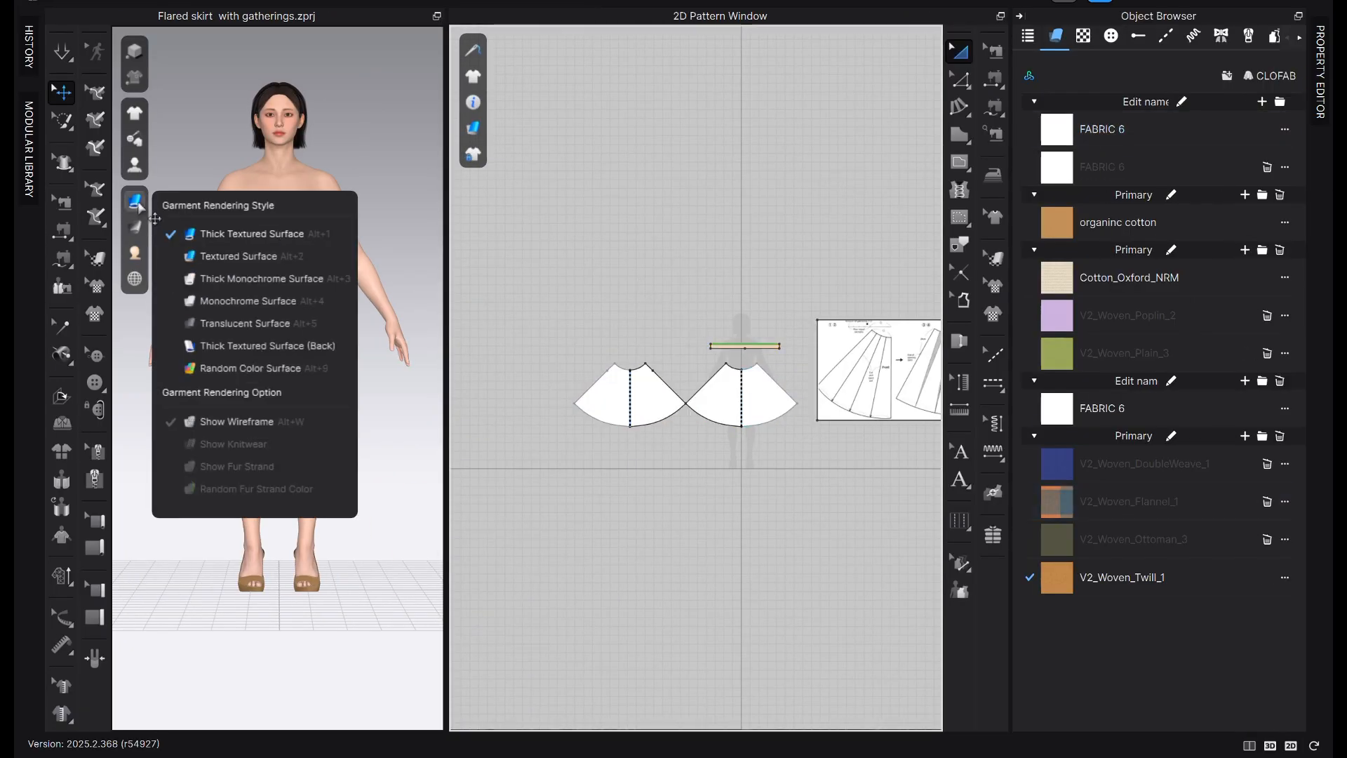
# Set the garment rendering style to Random Color Surface and close the Object Browser
pyautogui.moveTo(135, 202)
pyautogui.click(238, 368)
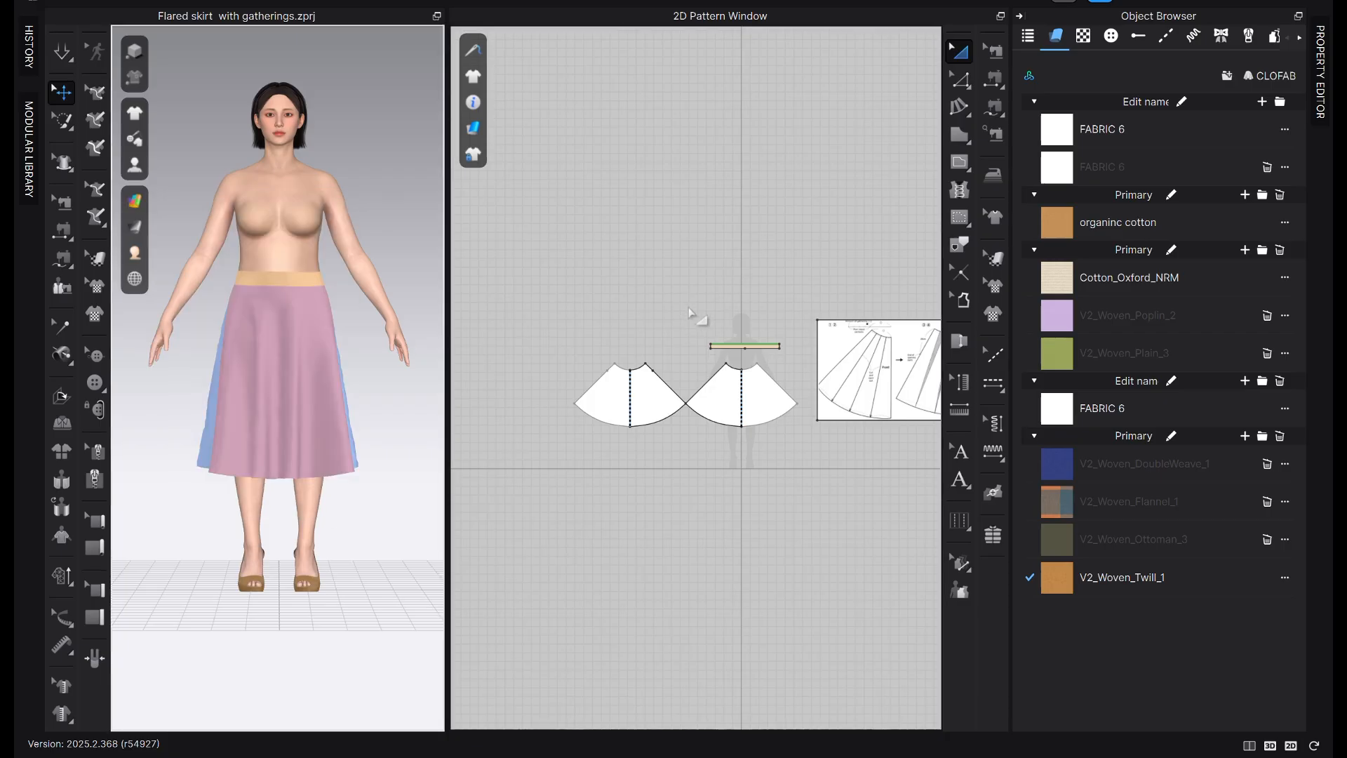
pyautogui.click(1021, 21)
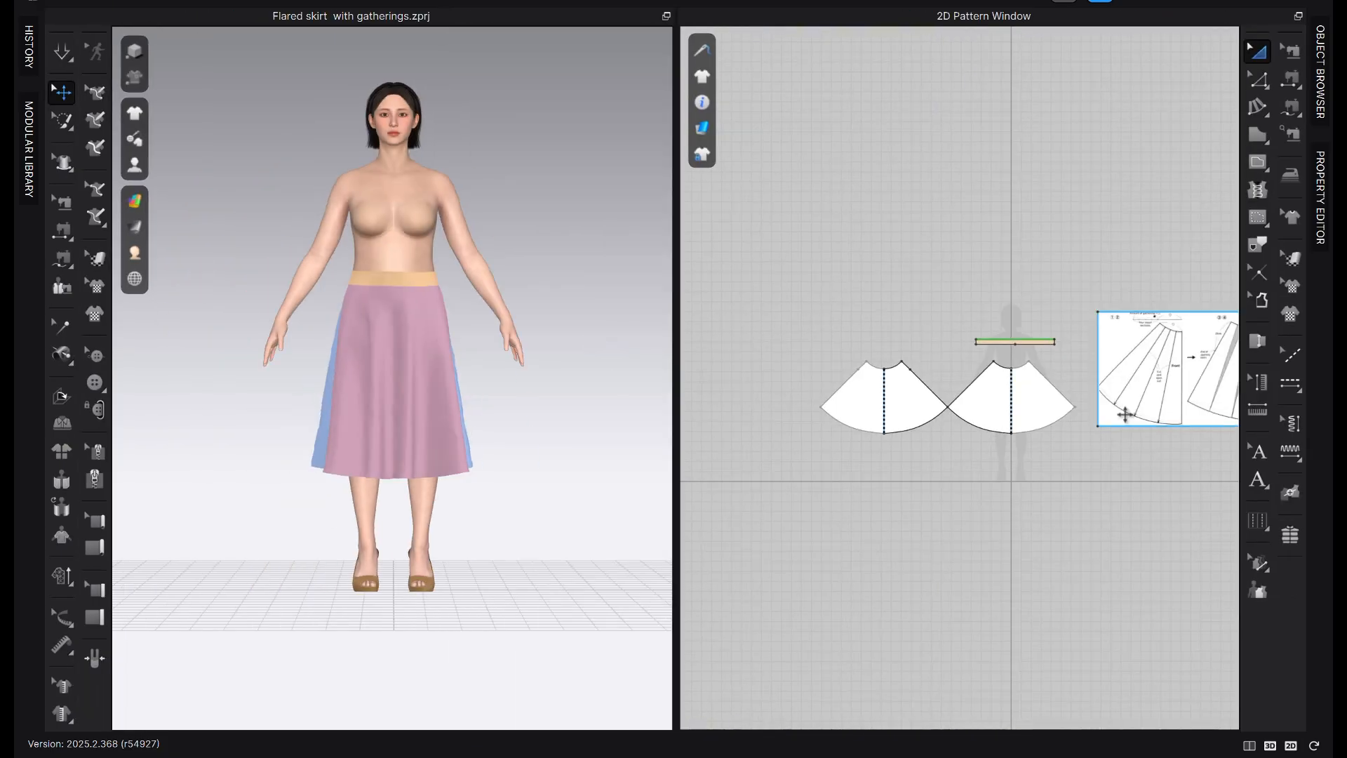
# Delete the back skirt panel, keeping only the front panel and the waistband
pyautogui.scroll(3, 870, 409)
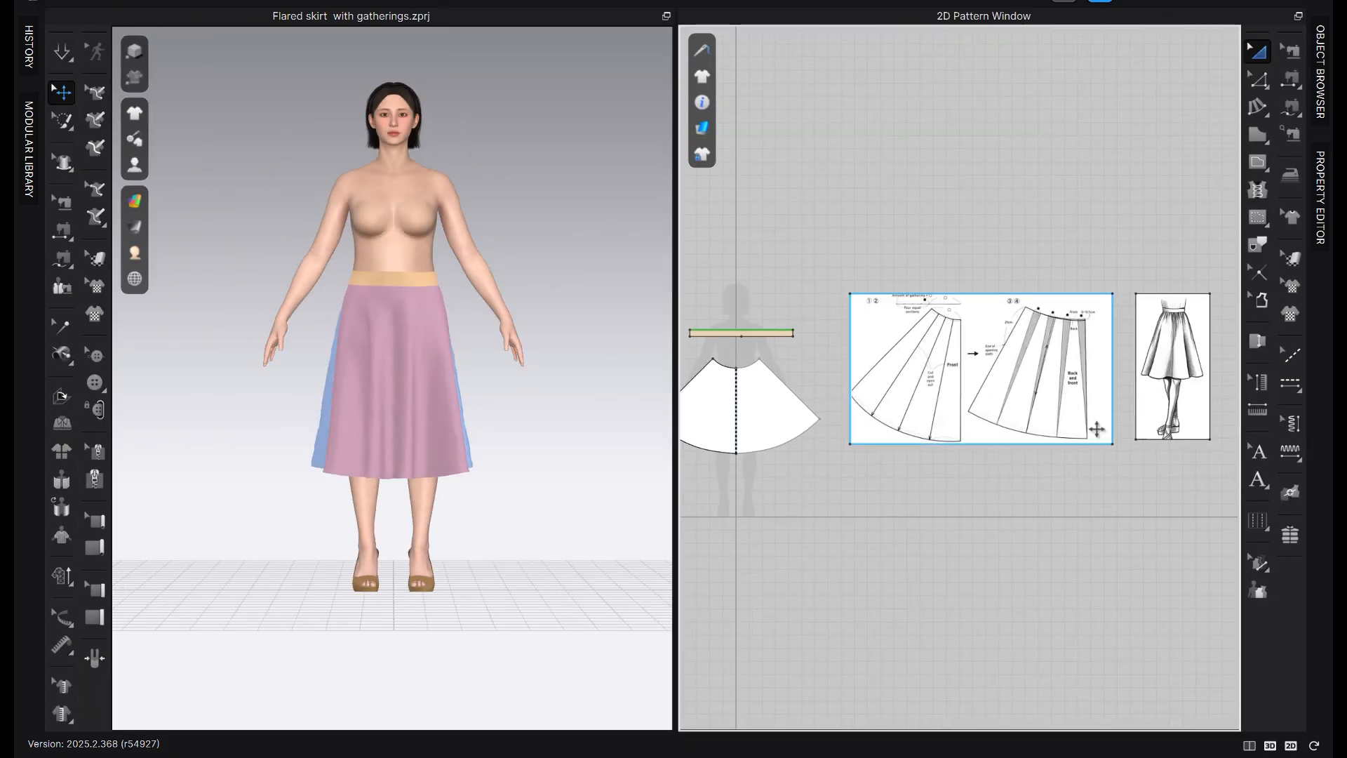
pyautogui.moveTo(1042, 437); pyautogui.dragTo(1225, 400, button='middle')
pyautogui.scroll(2, 760, 483)
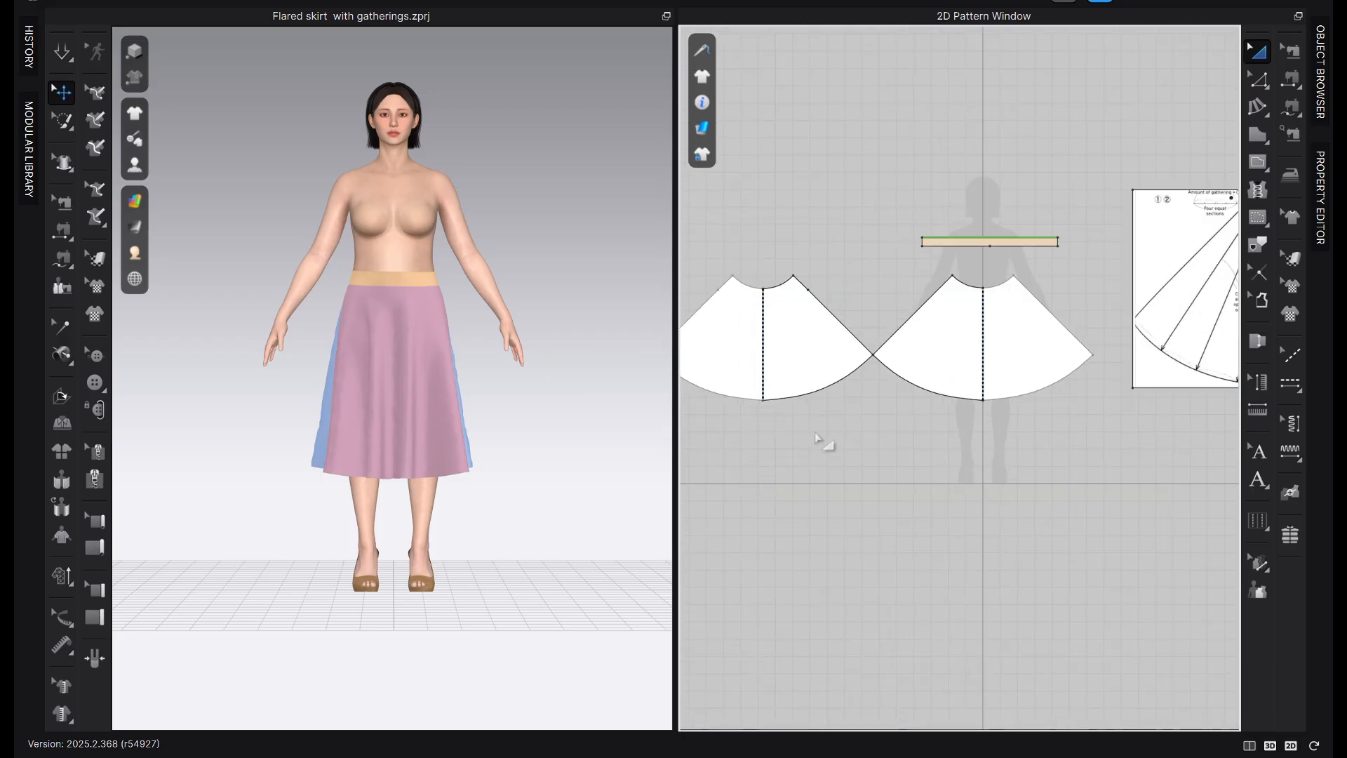
pyautogui.click(809, 364)
pyautogui.press('Delete')
# Remove the linked editing between the two symmetric halves of the front skirt panel
pyautogui.click(988, 348)
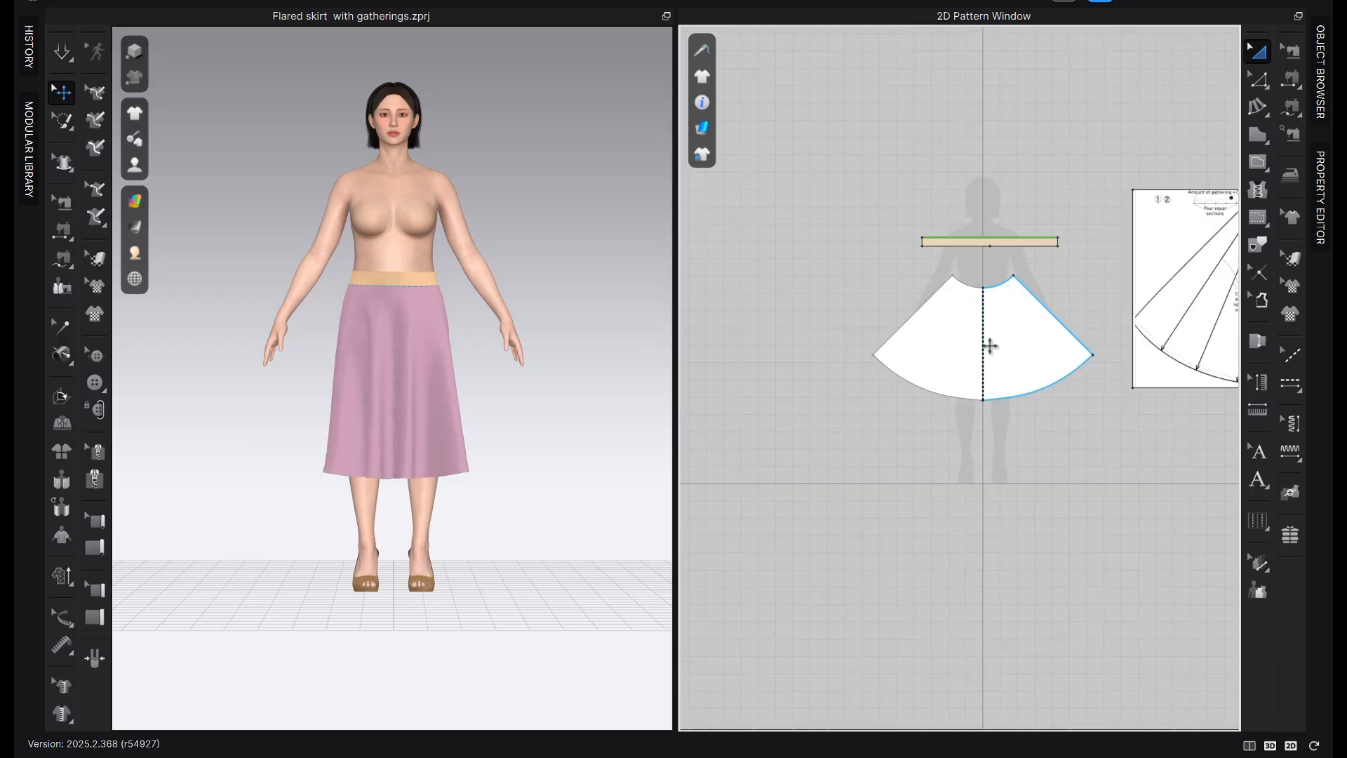
pyautogui.press('z')
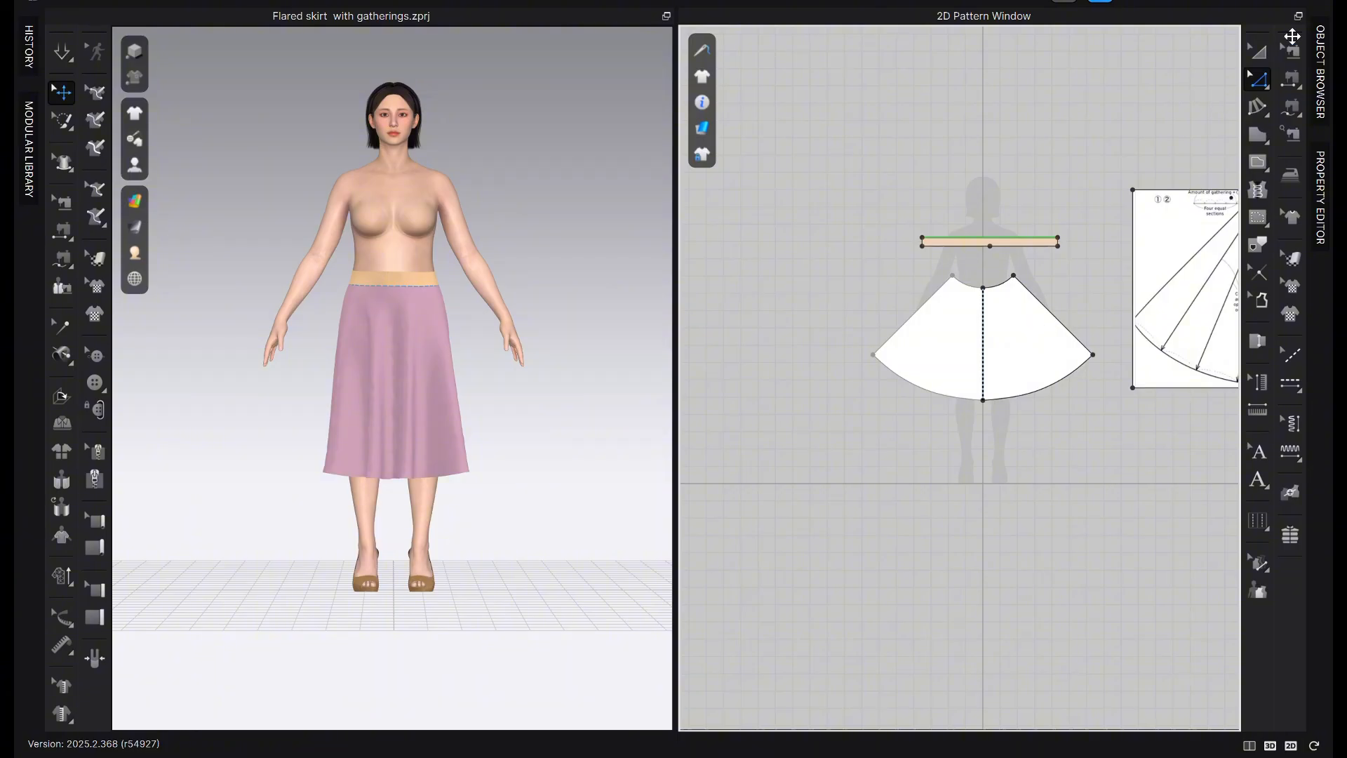
pyautogui.press('a')
pyautogui.rightClick(1038, 309)
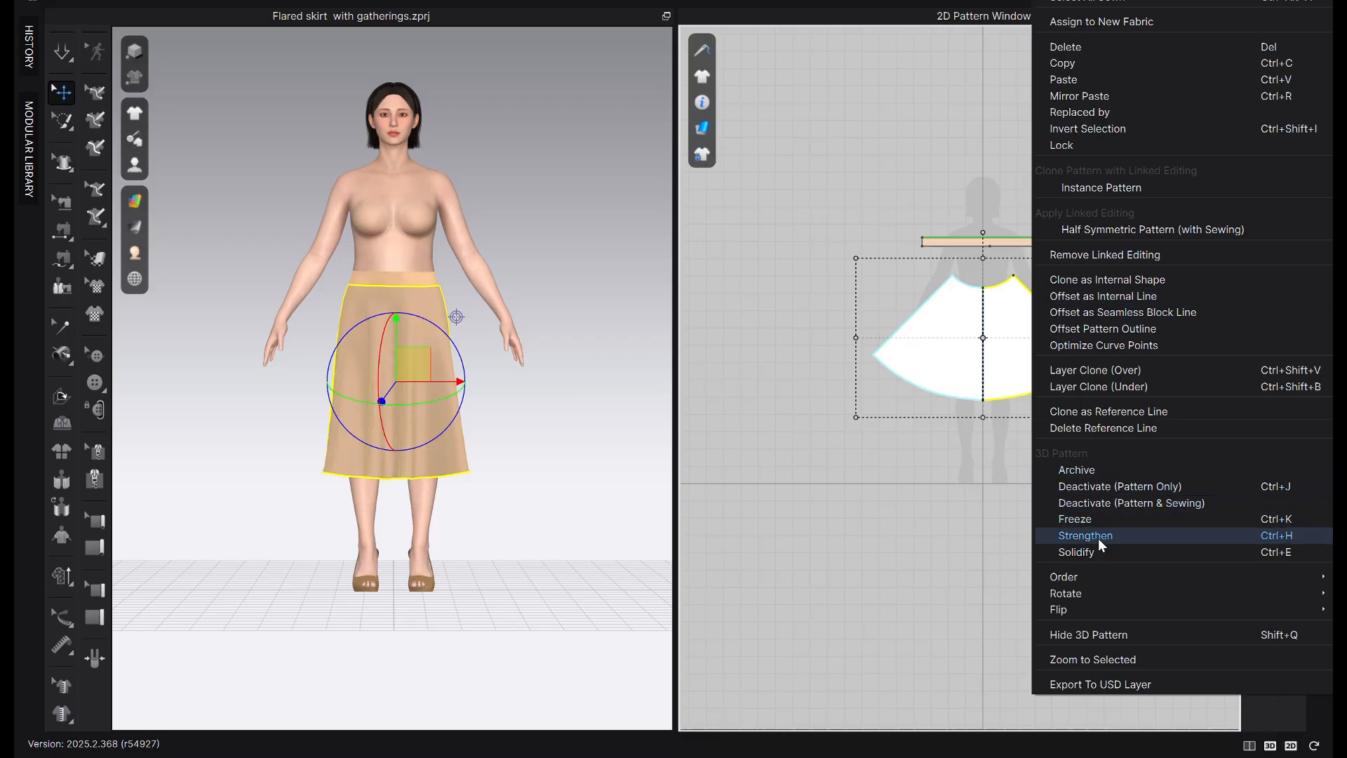
pyautogui.click(1105, 255)
pyautogui.click(984, 432)
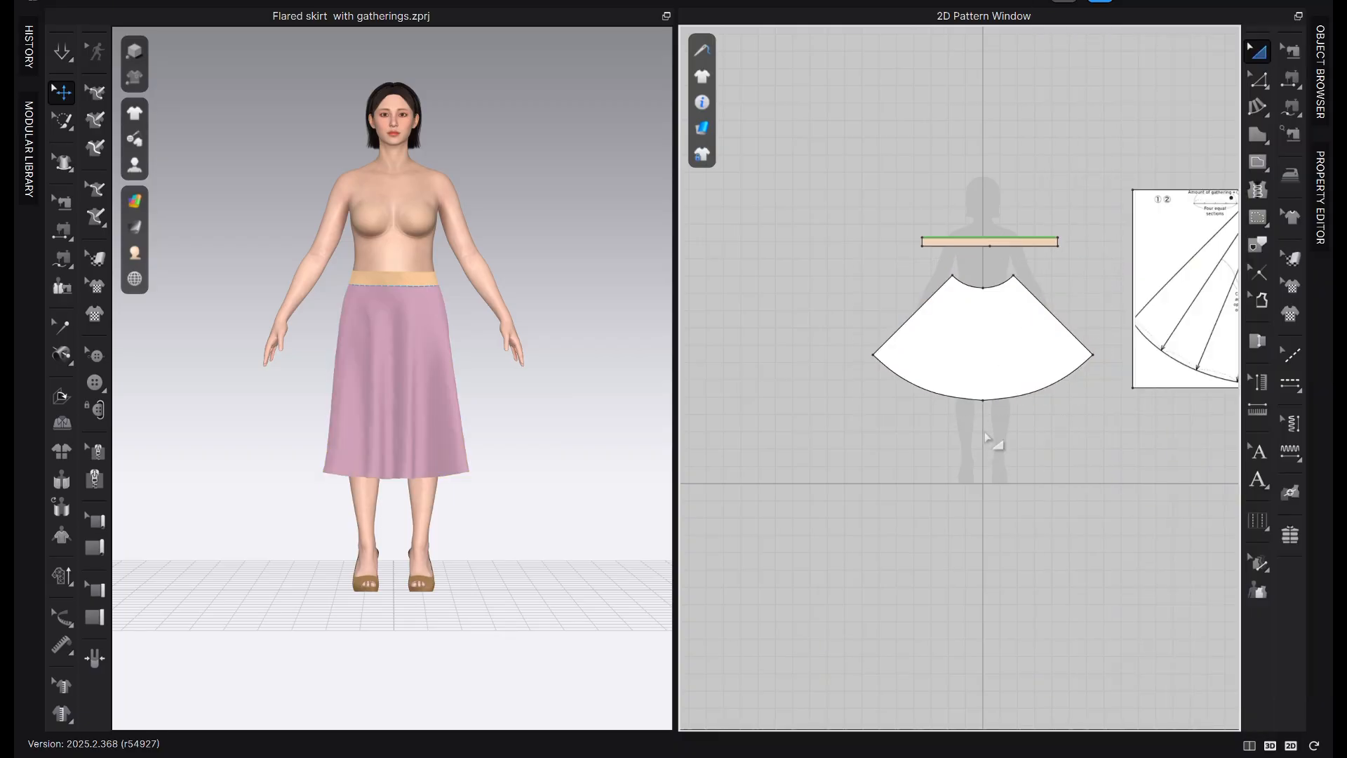
# Draw a straight internal line down the front panel's centre, from the waist midpoint to the hem midpoint
pyautogui.press('g')
pyautogui.click(983, 287)
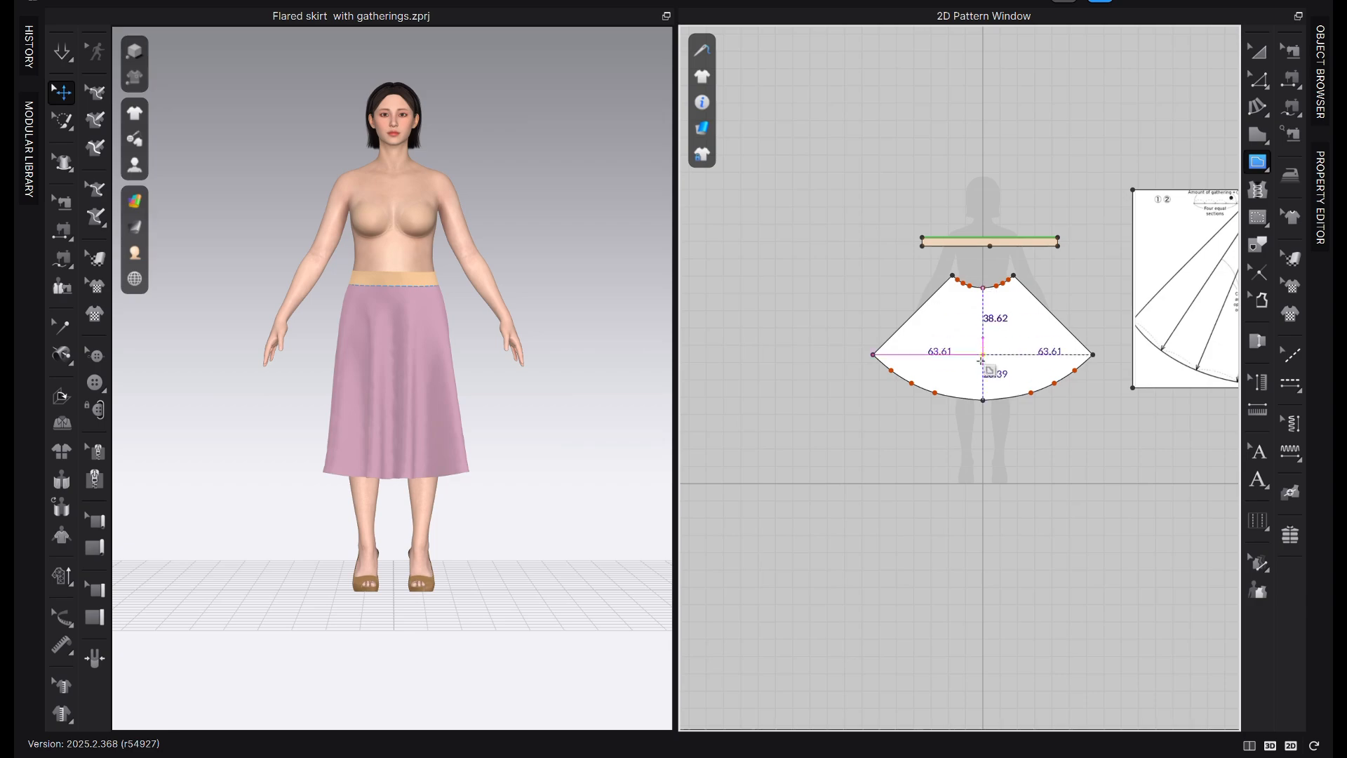
pyautogui.click(983, 400)
pyautogui.press('z')
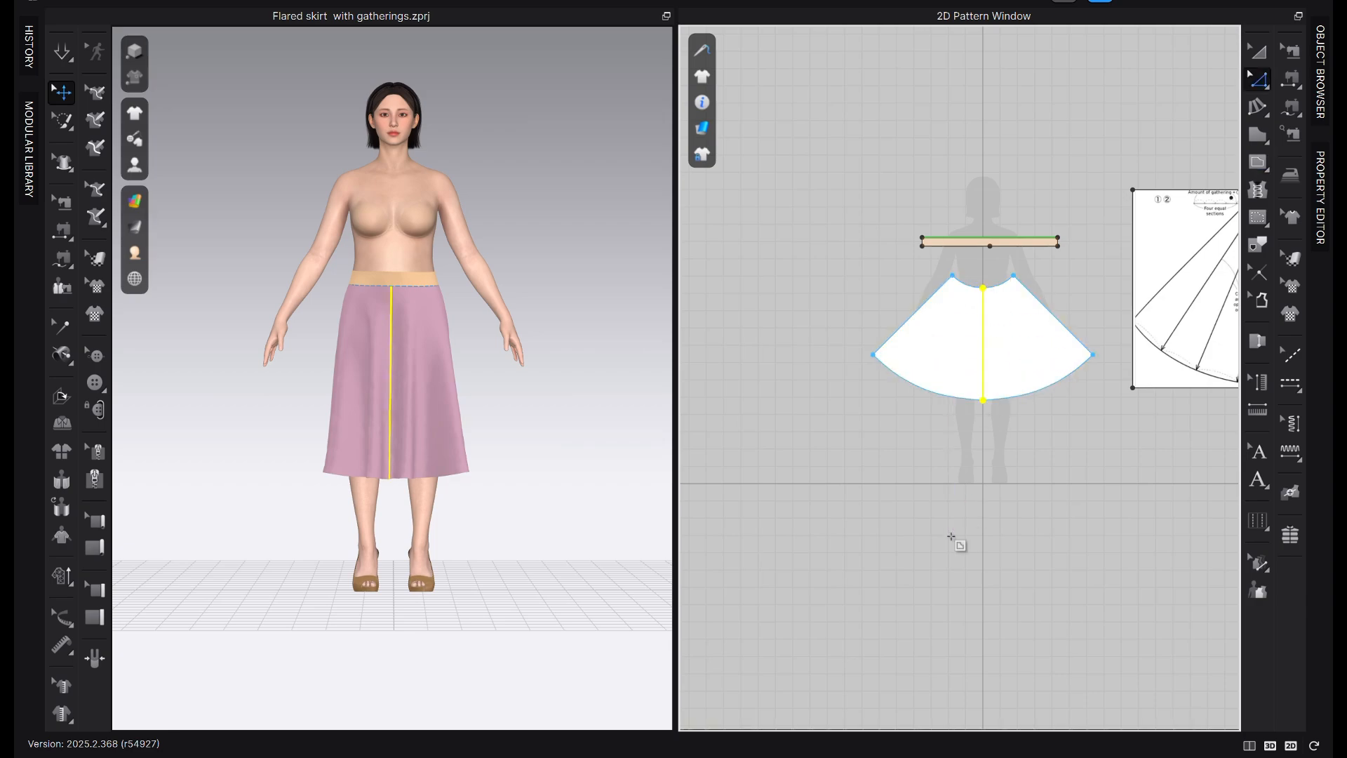
pyautogui.click(952, 539)
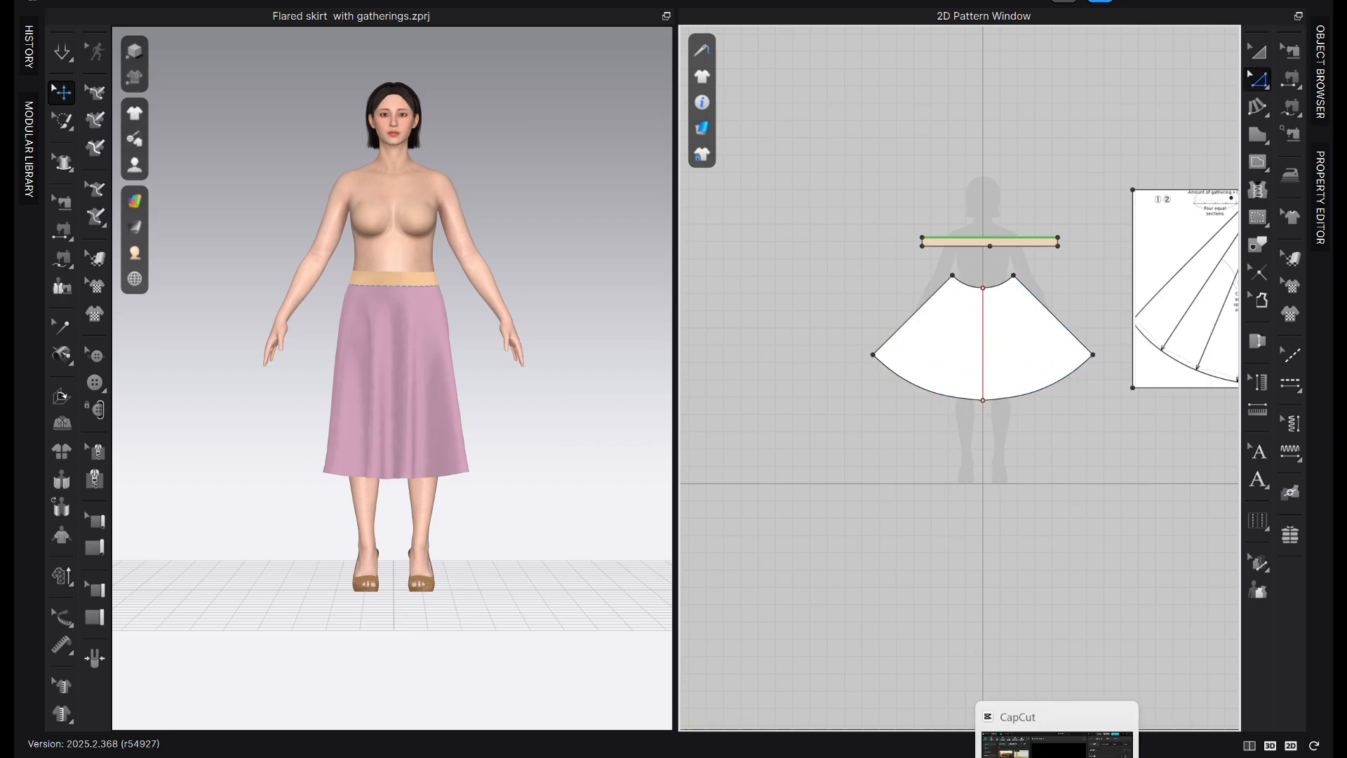
pyautogui.scroll(3, 1011, 326)
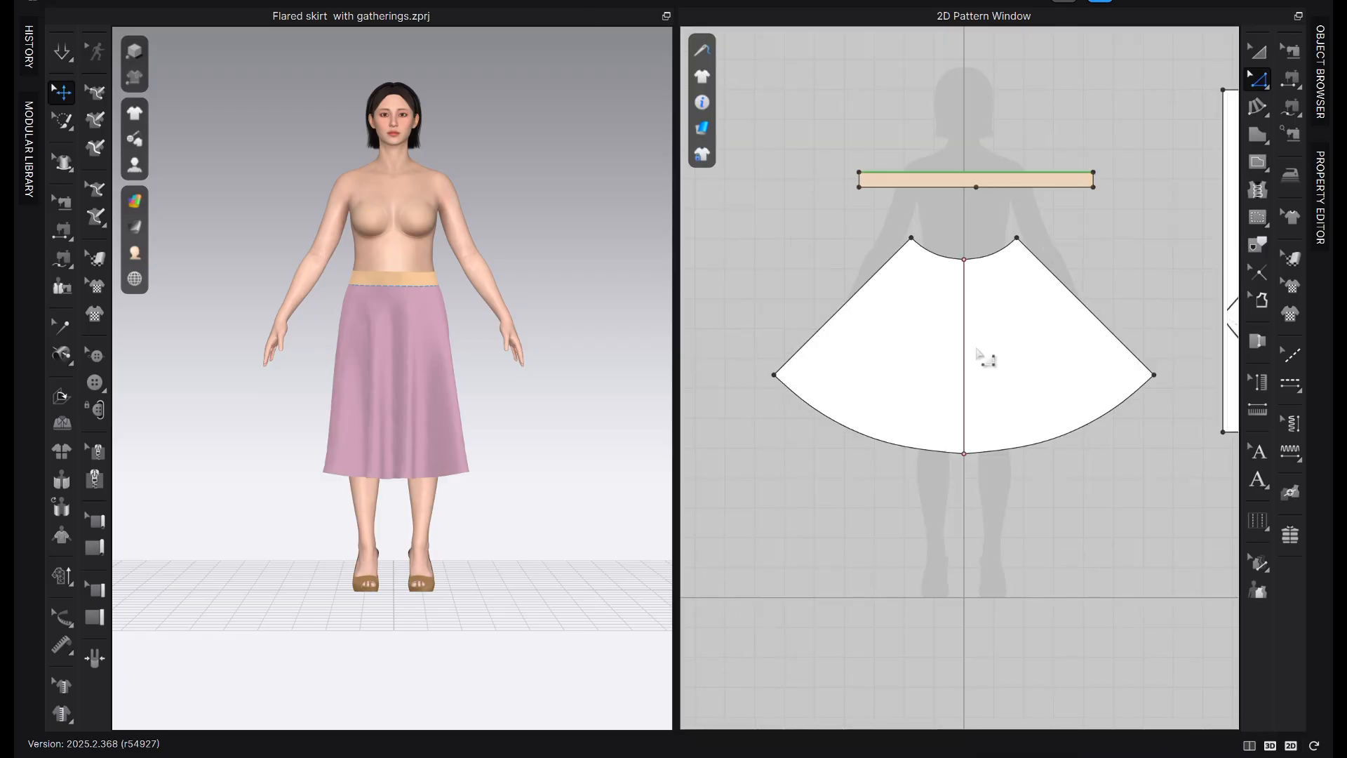
# Cut the front panel along its centre internal line and delete the right-hand half
pyautogui.click(965, 370)
pyautogui.rightClick(967, 369)
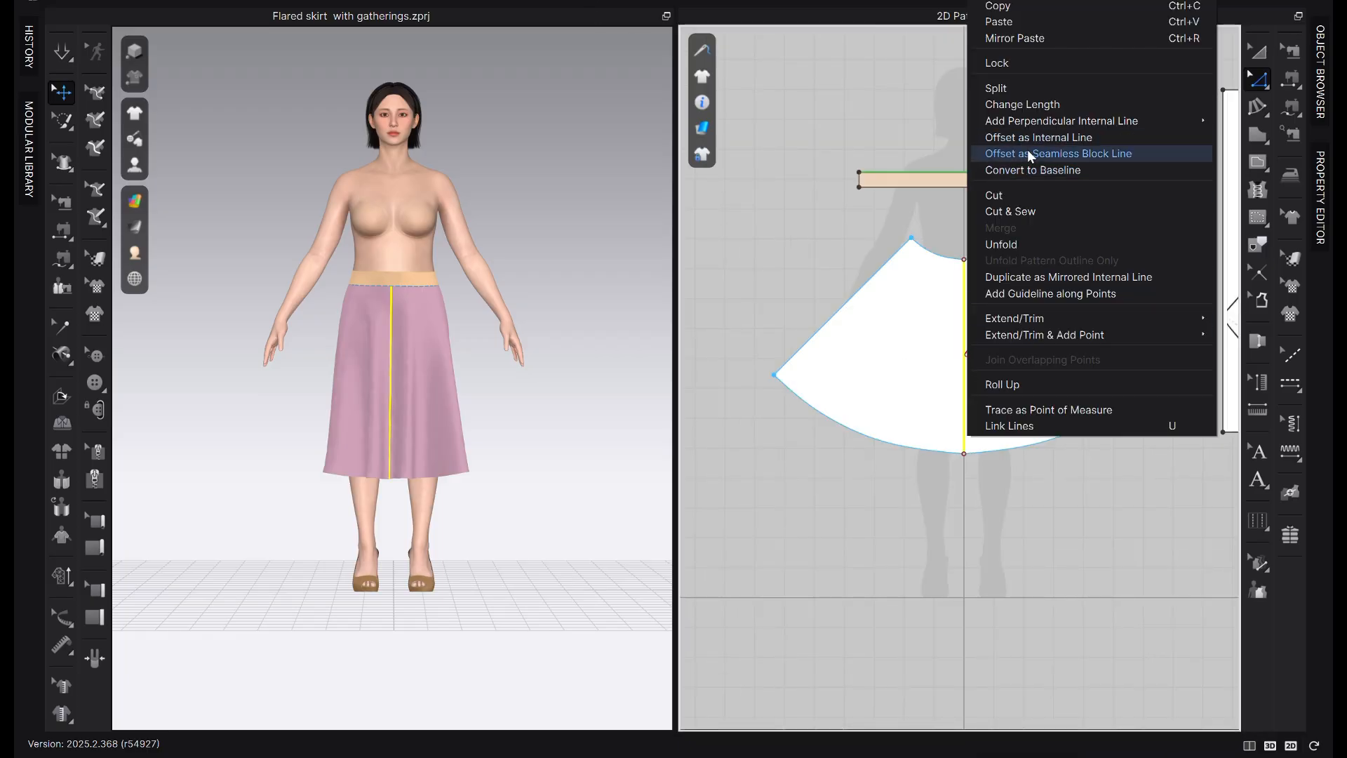
pyautogui.click(1013, 197)
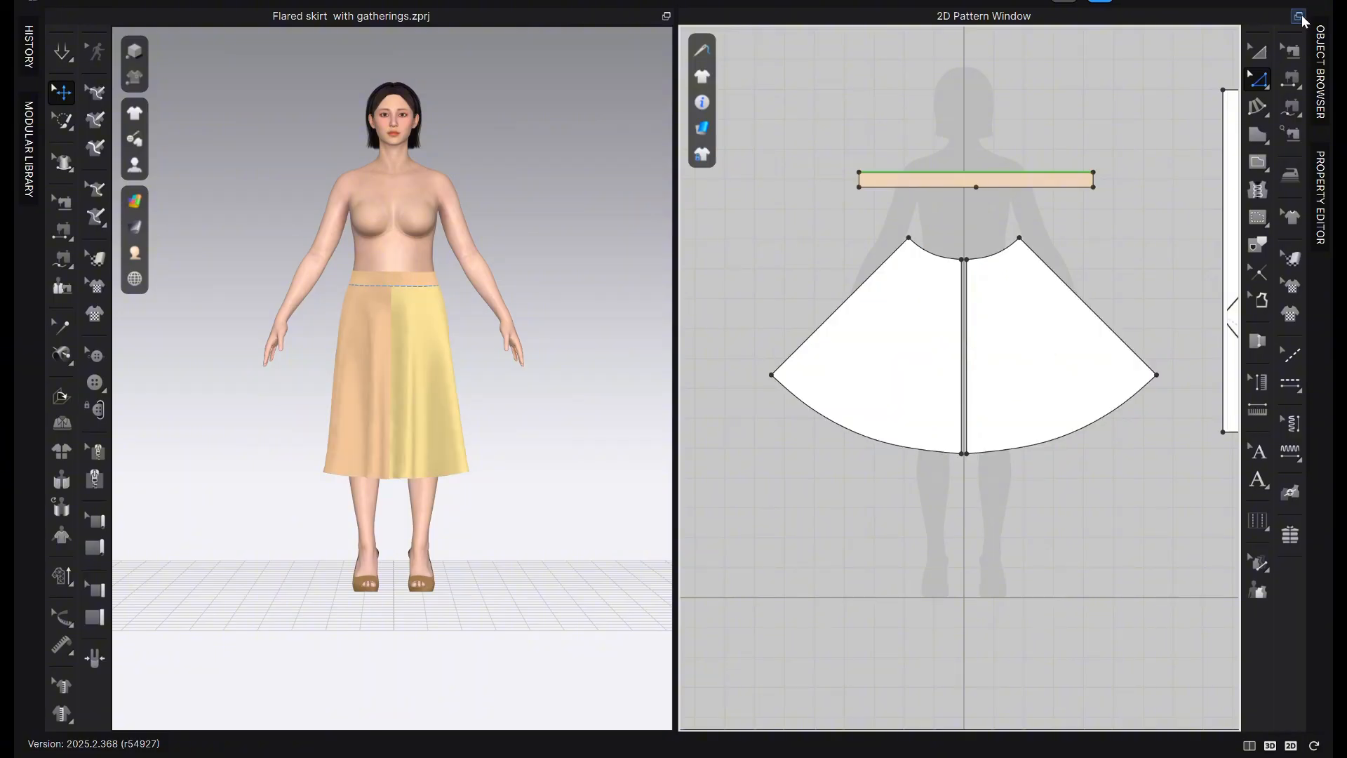
pyautogui.click(1258, 51)
pyautogui.click(983, 404)
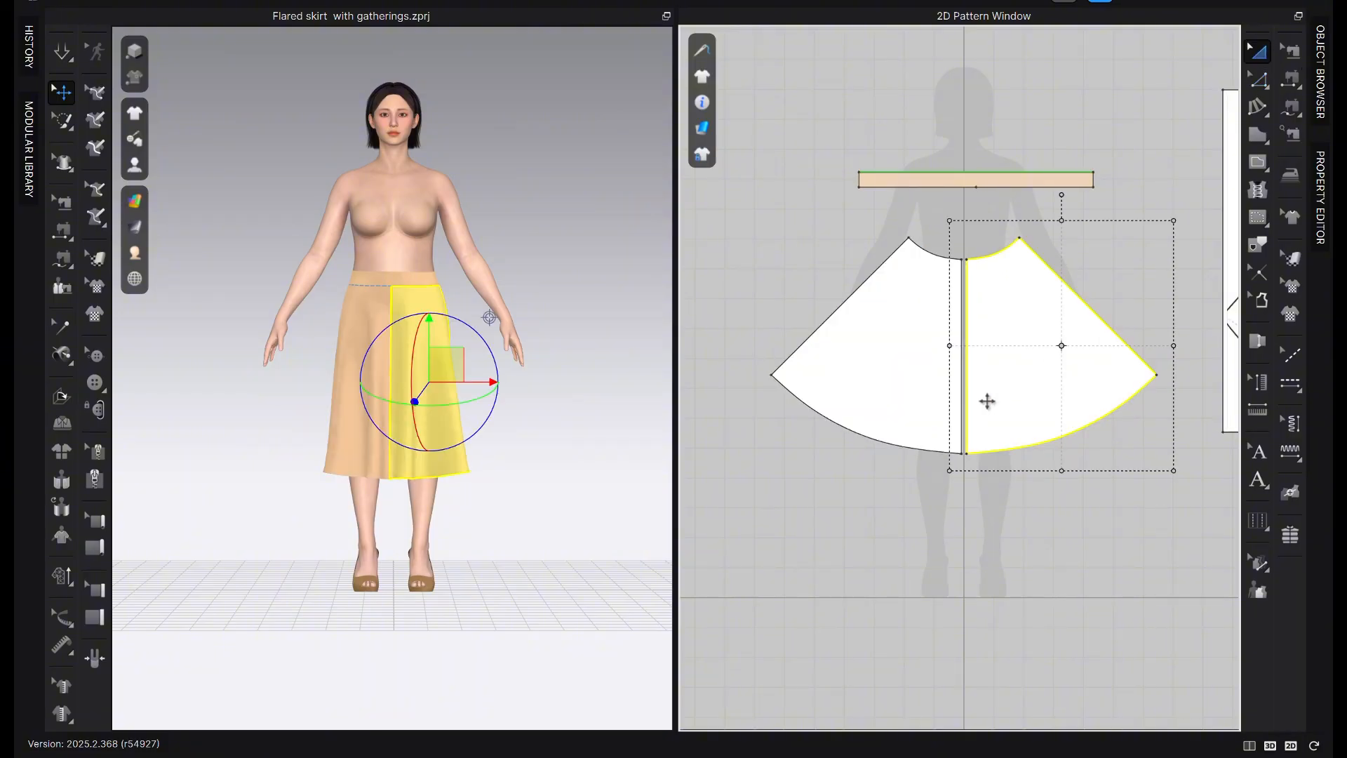
pyautogui.press('Delete')
# Compare the remaining half front panel with the slash-and-spread reference diagram
pyautogui.scroll(-4, 988, 565)
pyautogui.moveTo(988, 563); pyautogui.dragTo(931, 535, button='middle')
pyautogui.moveTo(1071, 451); pyautogui.dragTo(976, 442, button='middle')
pyautogui.scroll(3, 1165, 381)
pyautogui.scroll(-2, 1136, 397)
pyautogui.scroll(3, 820, 462)
pyautogui.moveTo(821, 463); pyautogui.dragTo(896, 447, button='middle')
pyautogui.scroll(2, 769, 463)
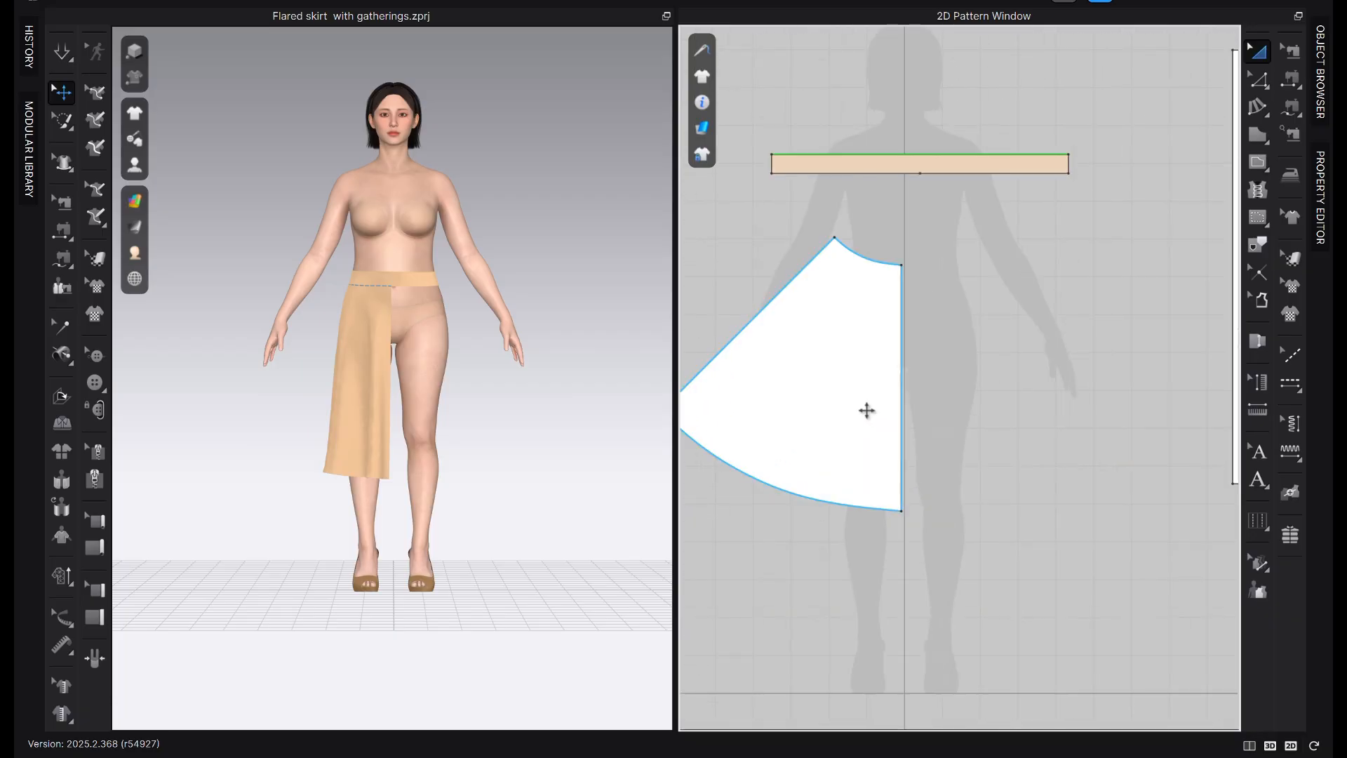
pyautogui.click(867, 411)
pyautogui.scroll(-3, 935, 405)
pyautogui.moveTo(1118, 363); pyautogui.dragTo(976, 379, button='middle')
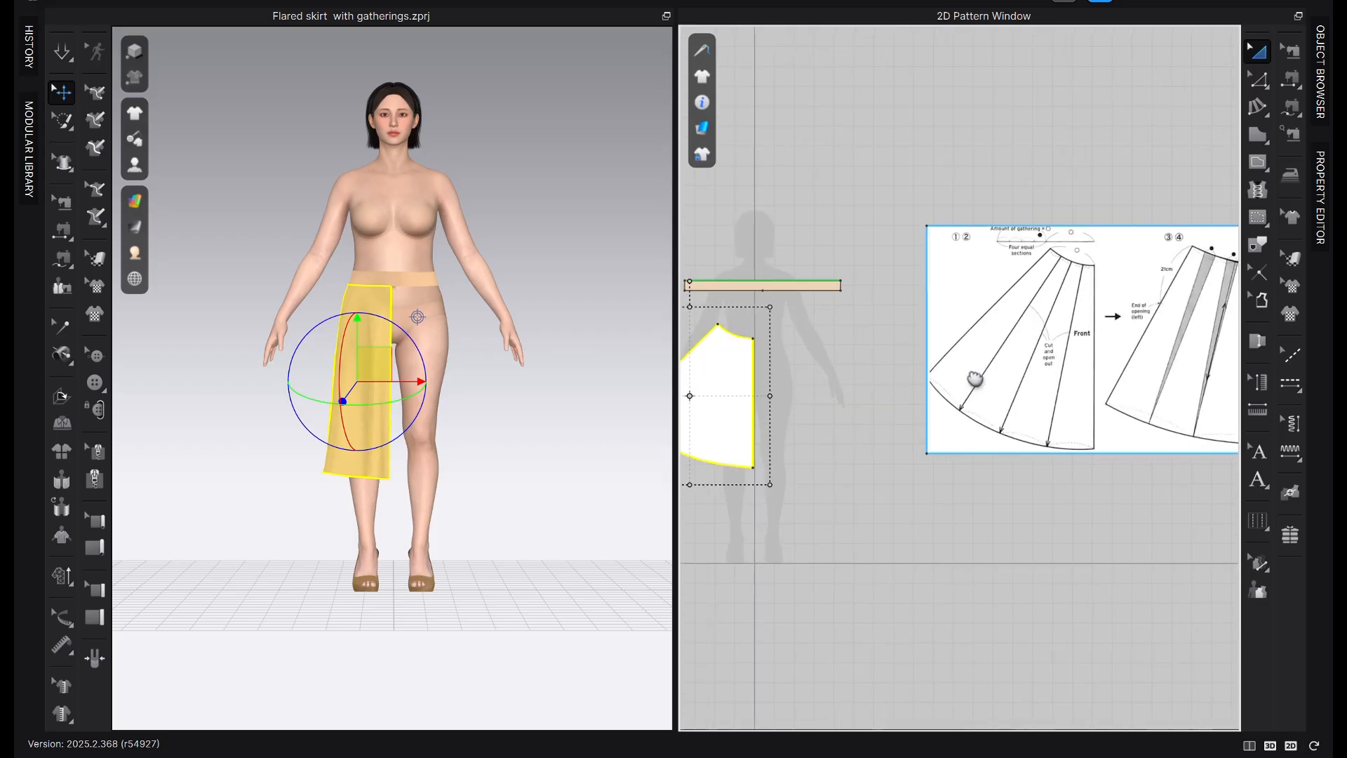
pyautogui.scroll(-2, 967, 371)
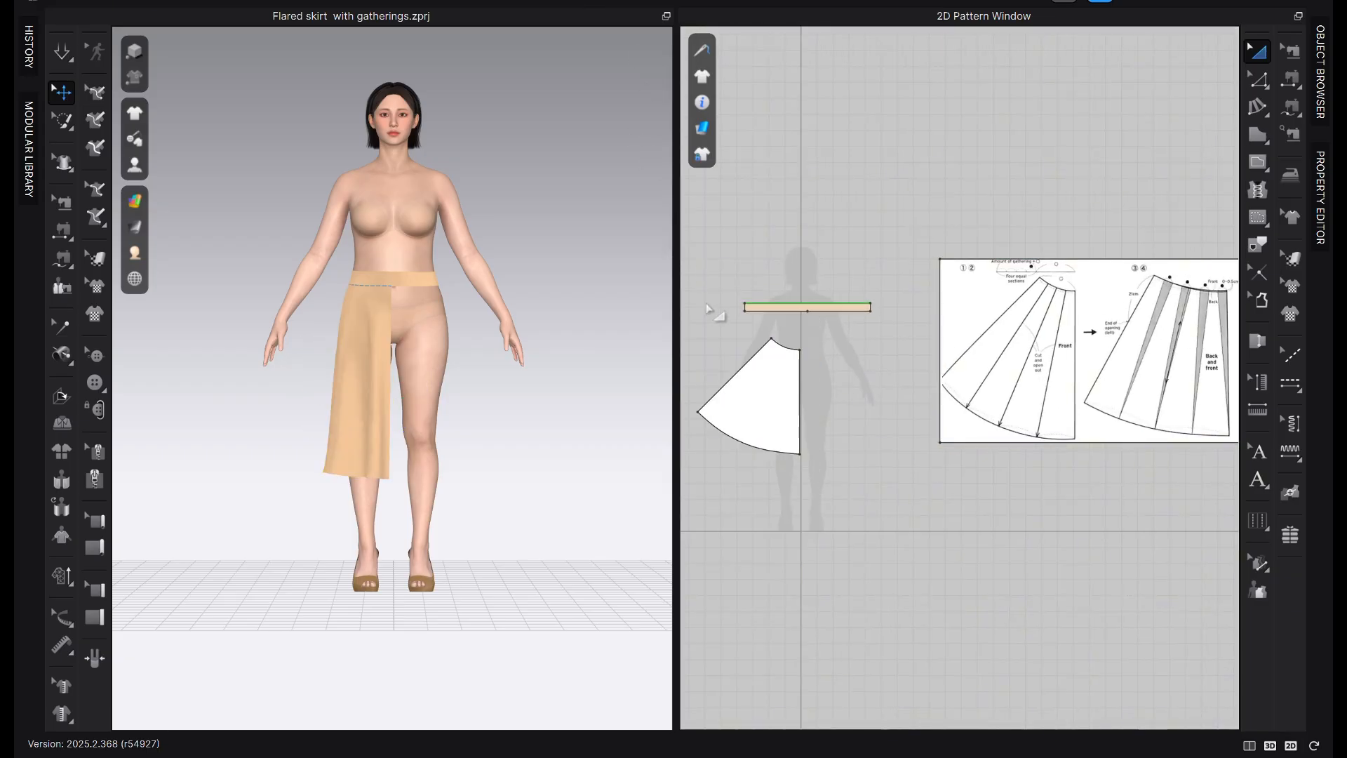
# Distribute three evenly spaced internal lines between the side edge and the centre edge of the half front panel
pyautogui.press('z')
pyautogui.click(800, 411)
pyautogui.scroll(2, 723, 382)
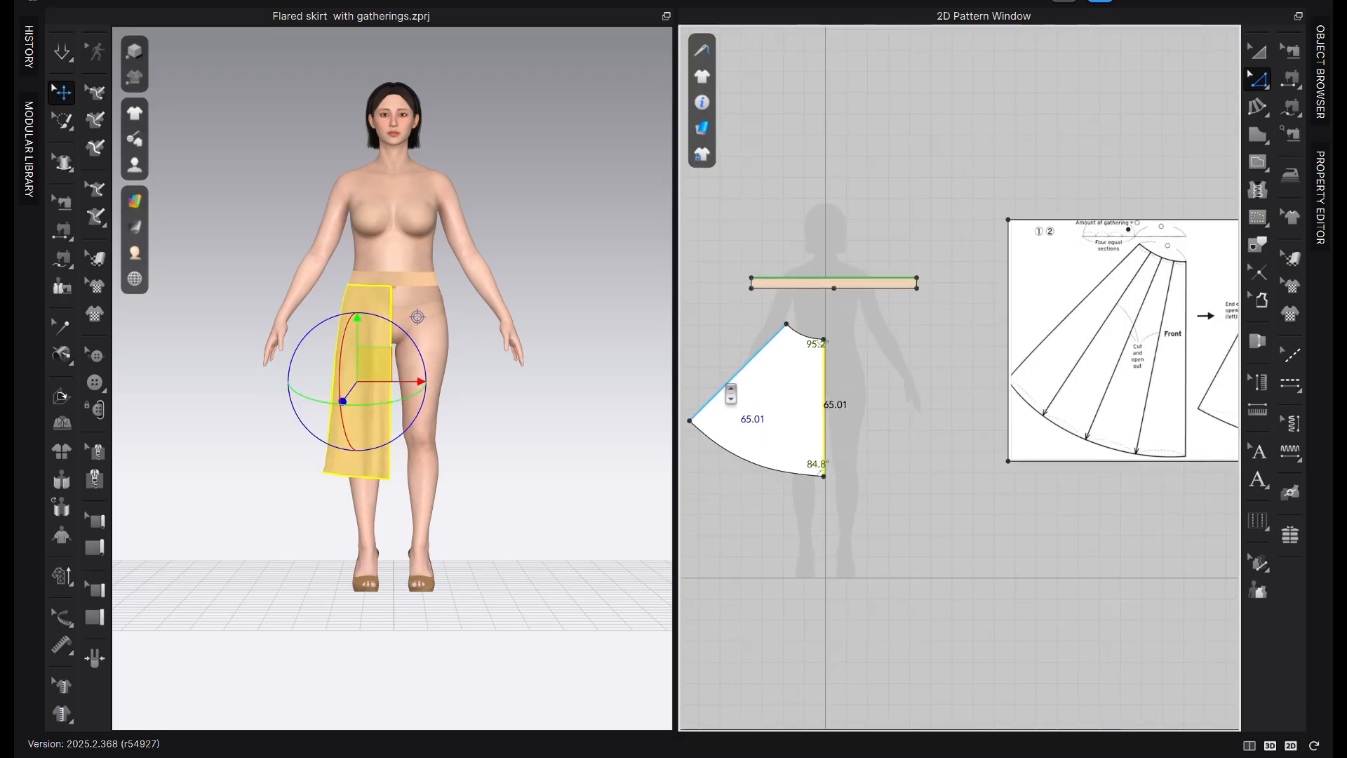
pyautogui.click(729, 390)
pyautogui.rightClick(730, 386)
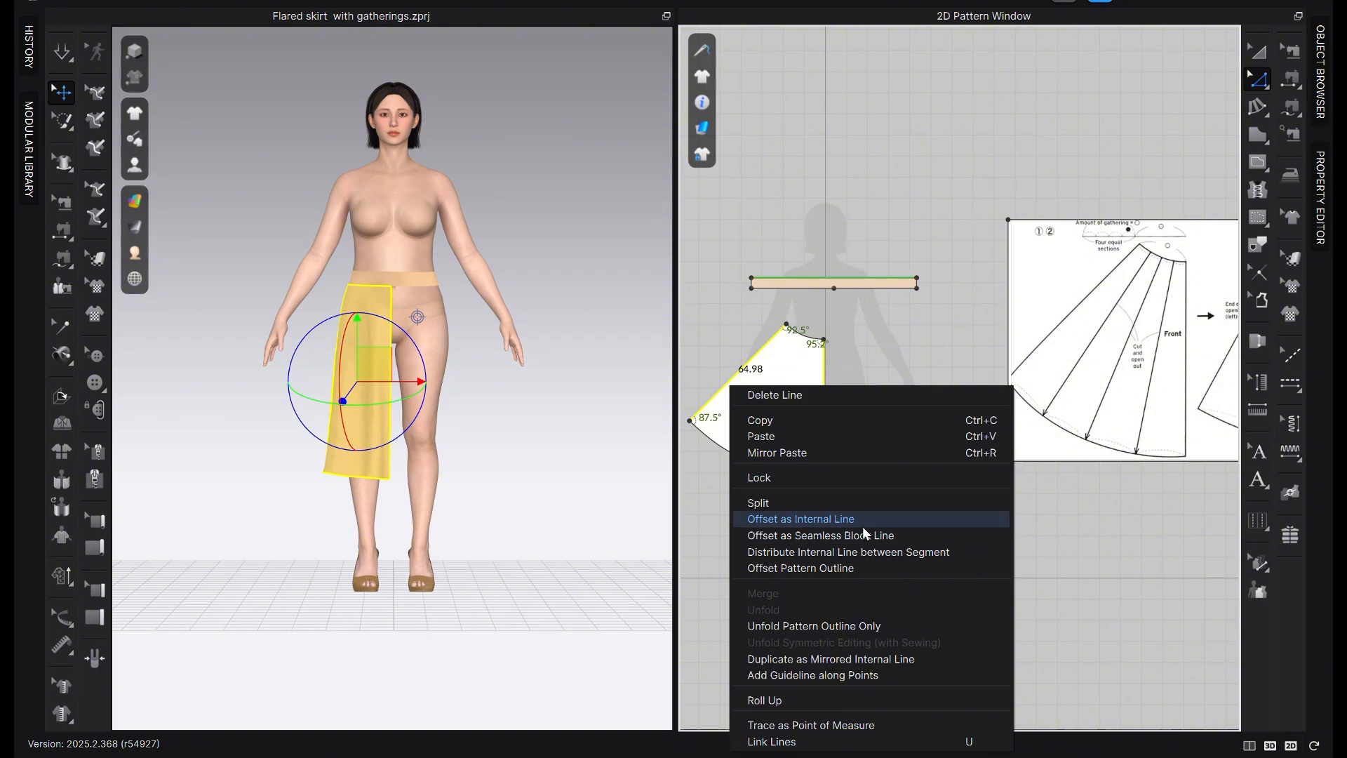
pyautogui.click(875, 553)
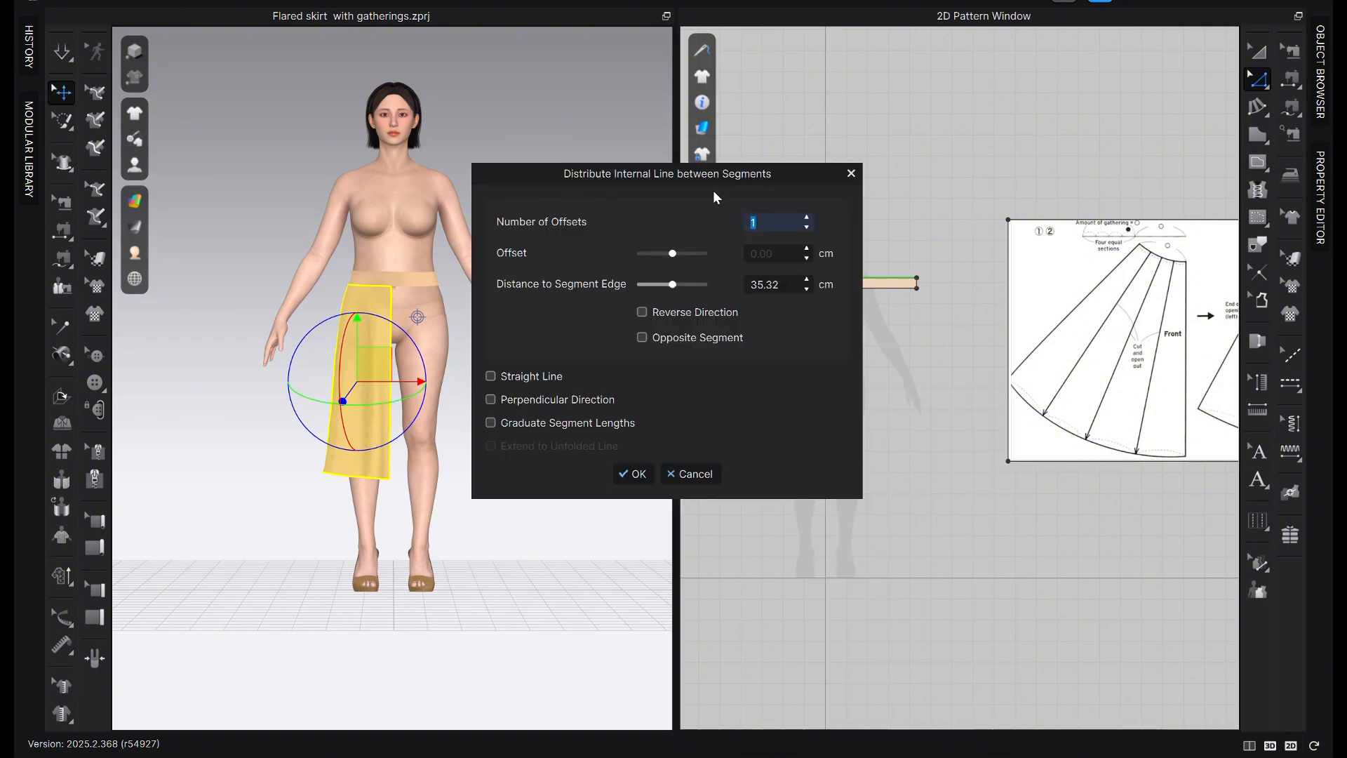
pyautogui.moveTo(722, 172); pyautogui.dragTo(490, 179)
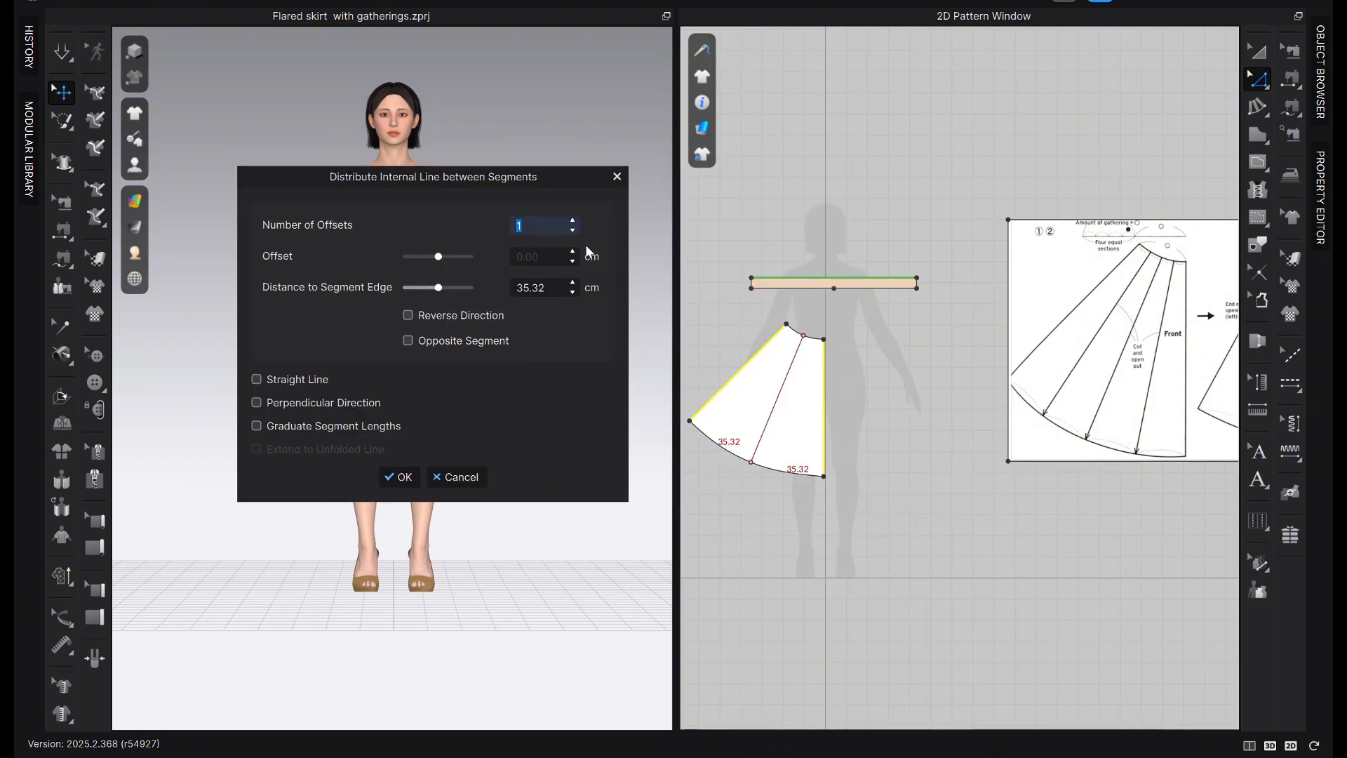
pyautogui.click(574, 221)
pyautogui.click(573, 221)
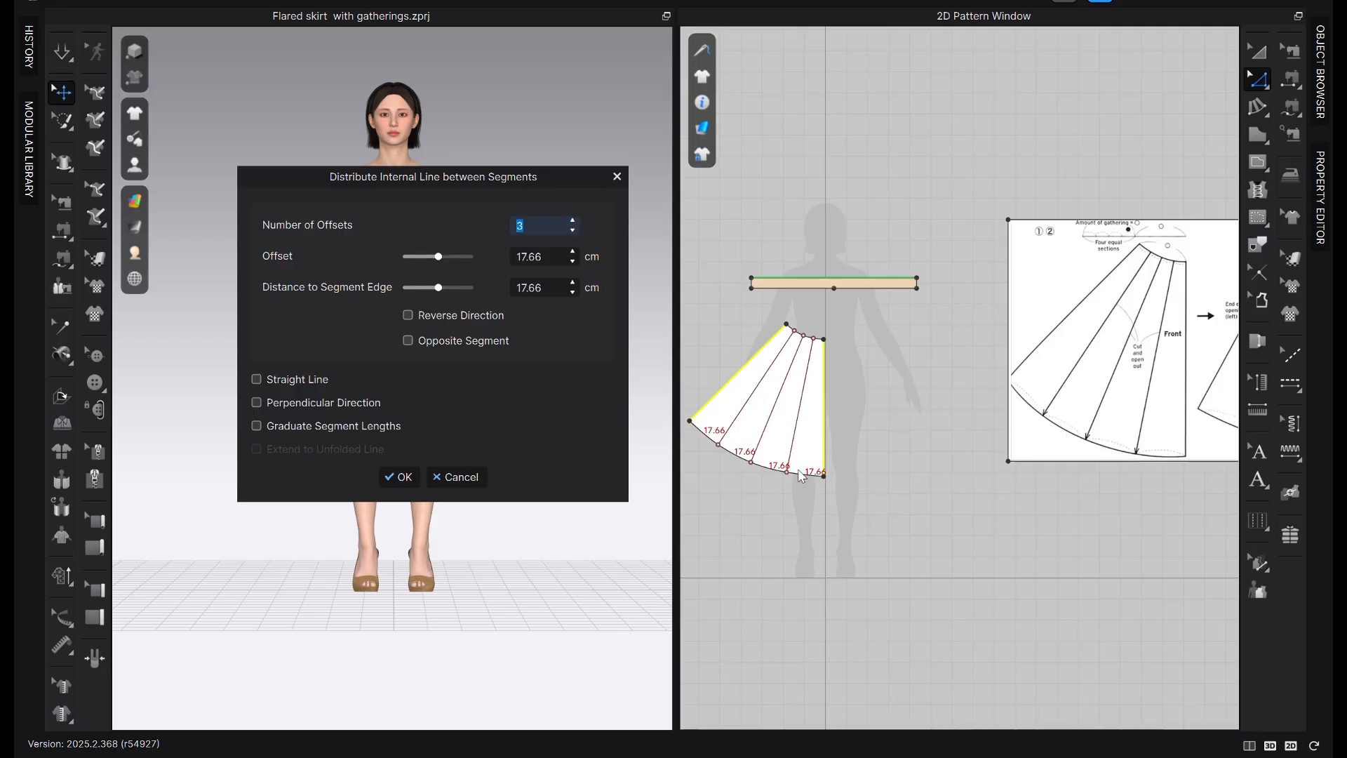
pyautogui.click(399, 477)
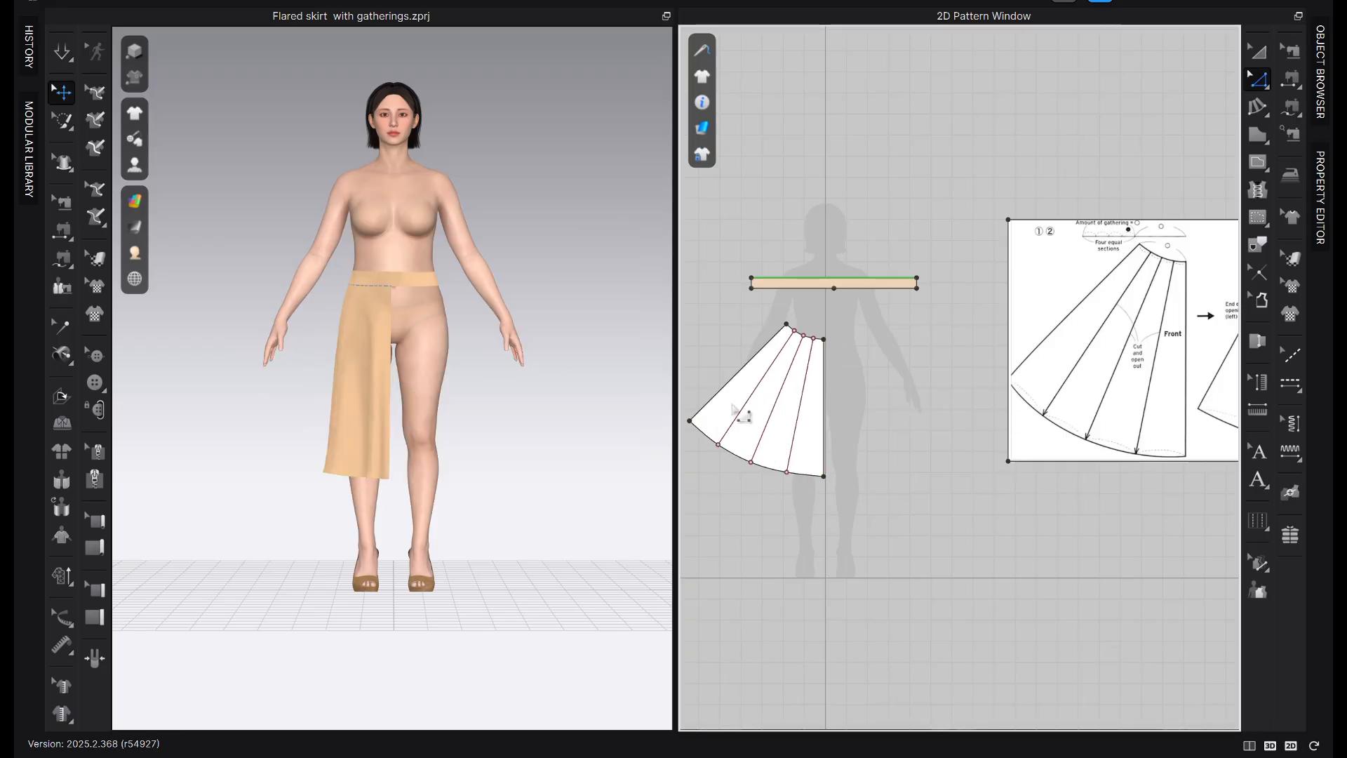
# Use Extend/Trim & Add Point on the three internal lines to add points where they meet the waist and hem outlines
pyautogui.moveTo(674, 370); pyautogui.dragTo(512, 393)
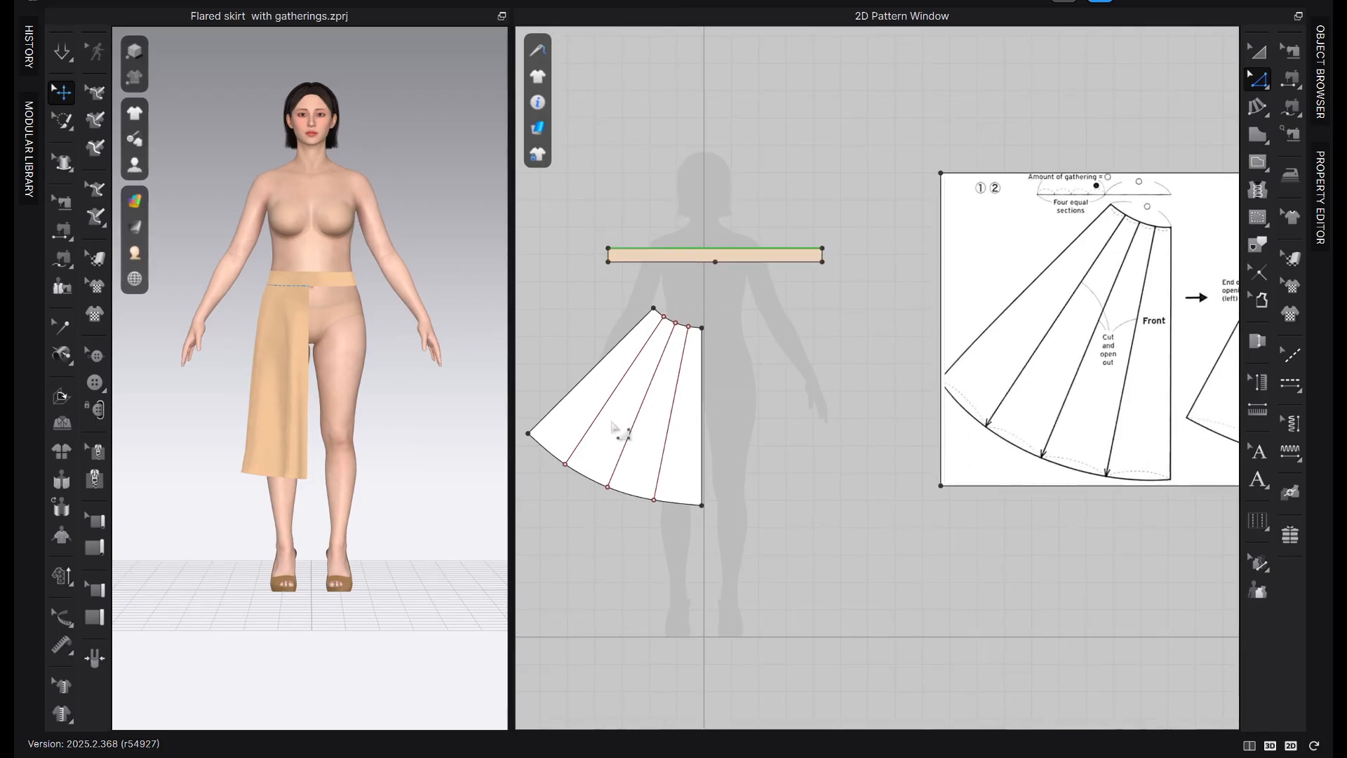
pyautogui.scroll(5, 678, 445)
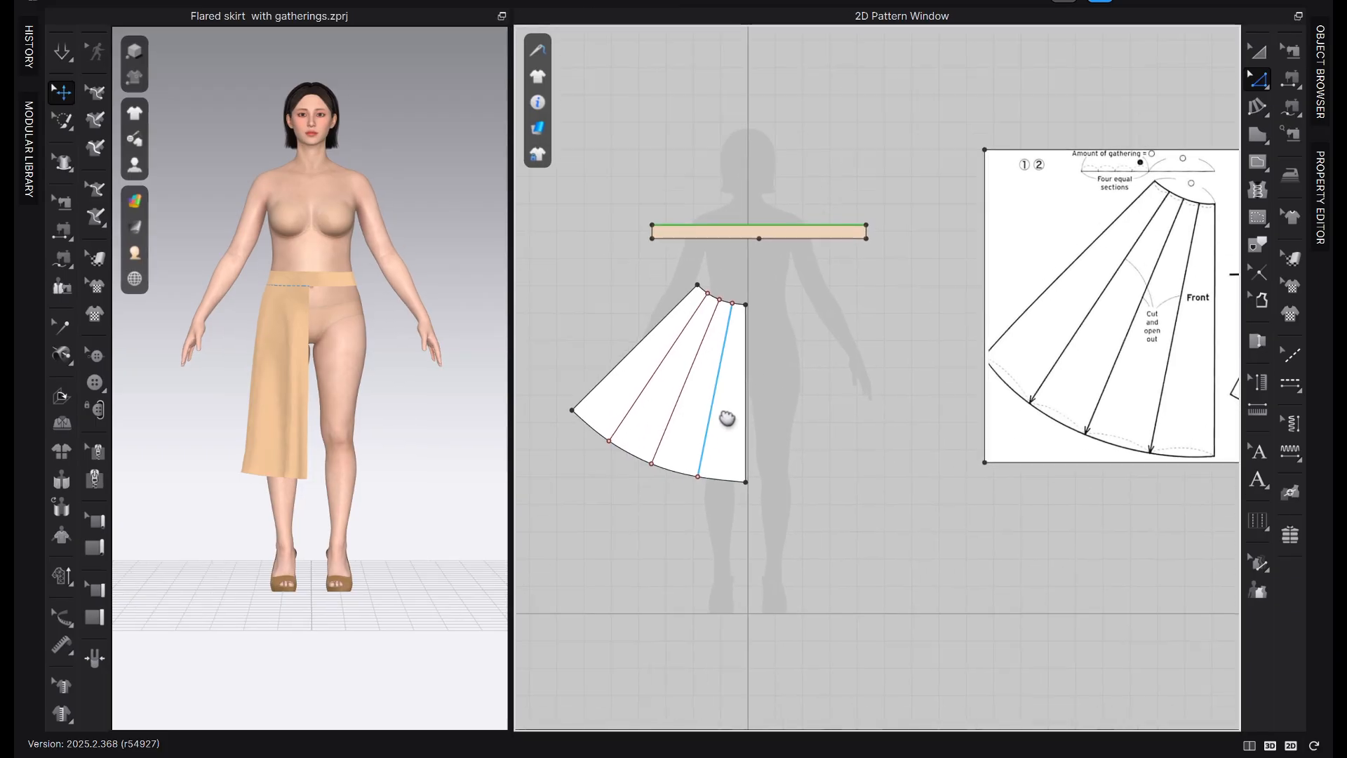
pyautogui.moveTo(887, 364); pyautogui.dragTo(968, 412, button='right')
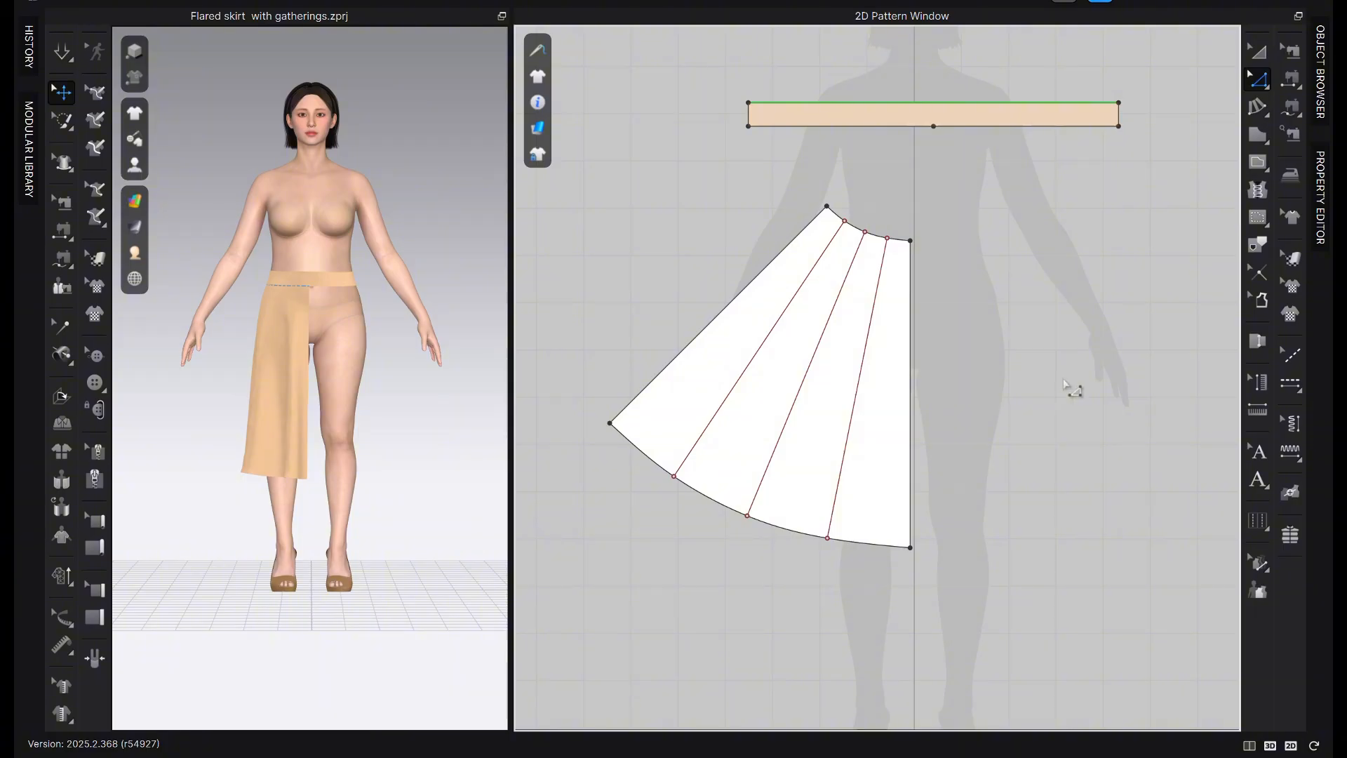
pyautogui.click(871, 391)
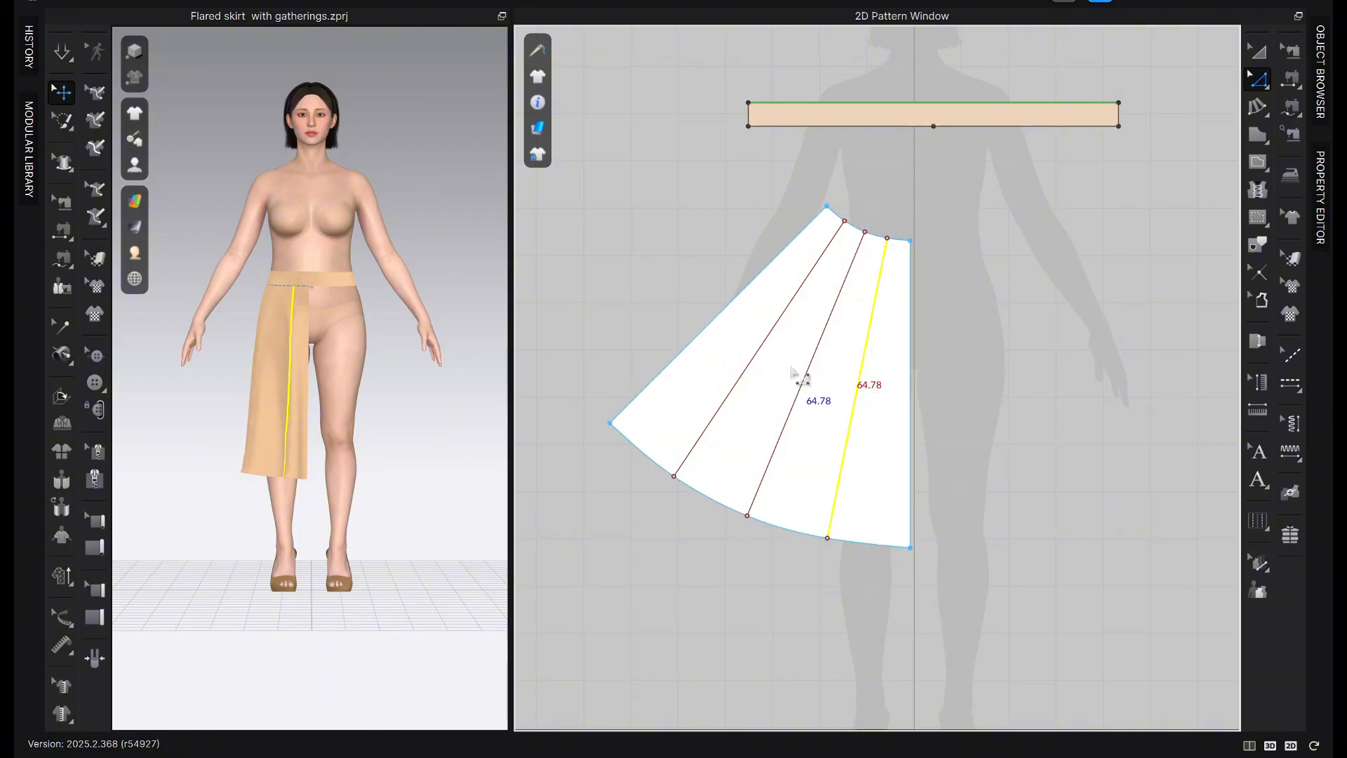
pyautogui.keyDown('shift'); pyautogui.click(790, 393); pyautogui.keyUp('shift')
pyautogui.keyDown('shift'); pyautogui.click(755, 360); pyautogui.keyUp('shift')
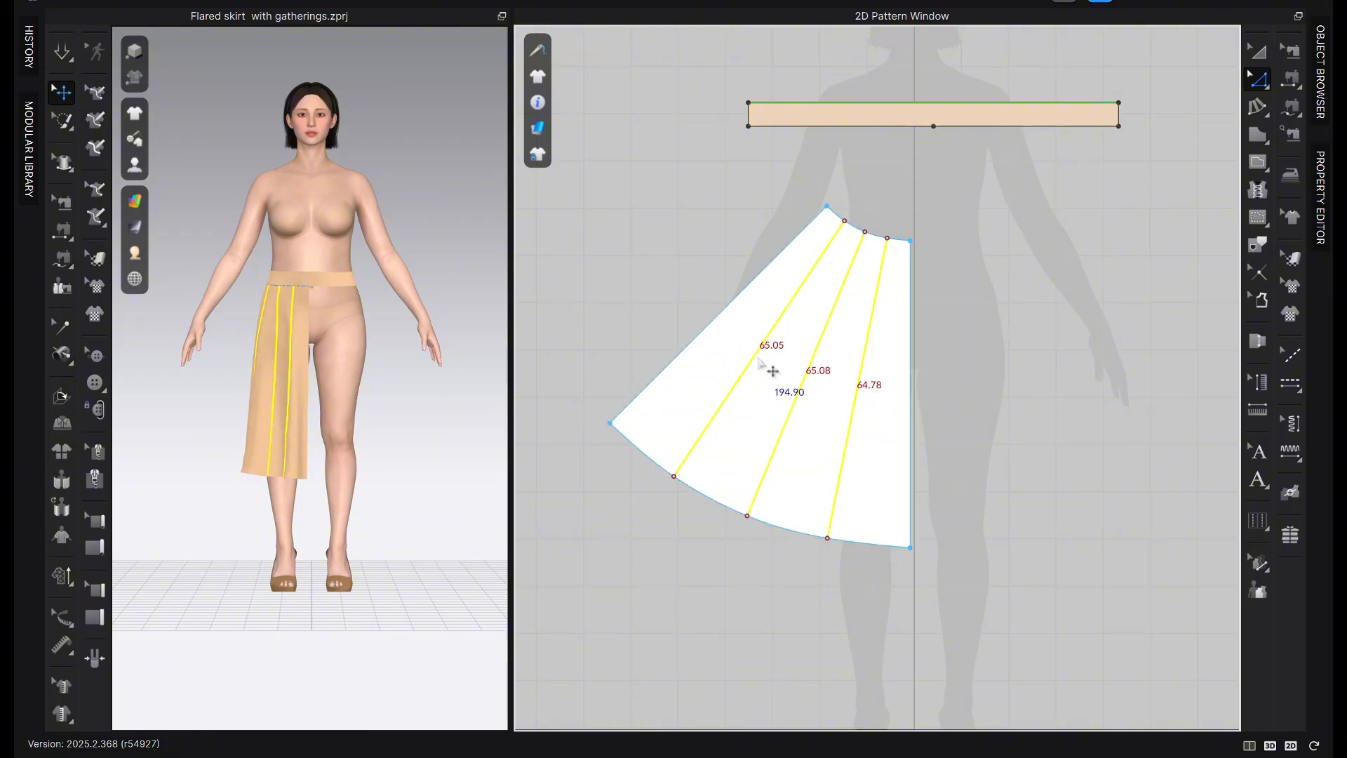
pyautogui.rightClick(756, 359)
pyautogui.moveTo(868, 301)
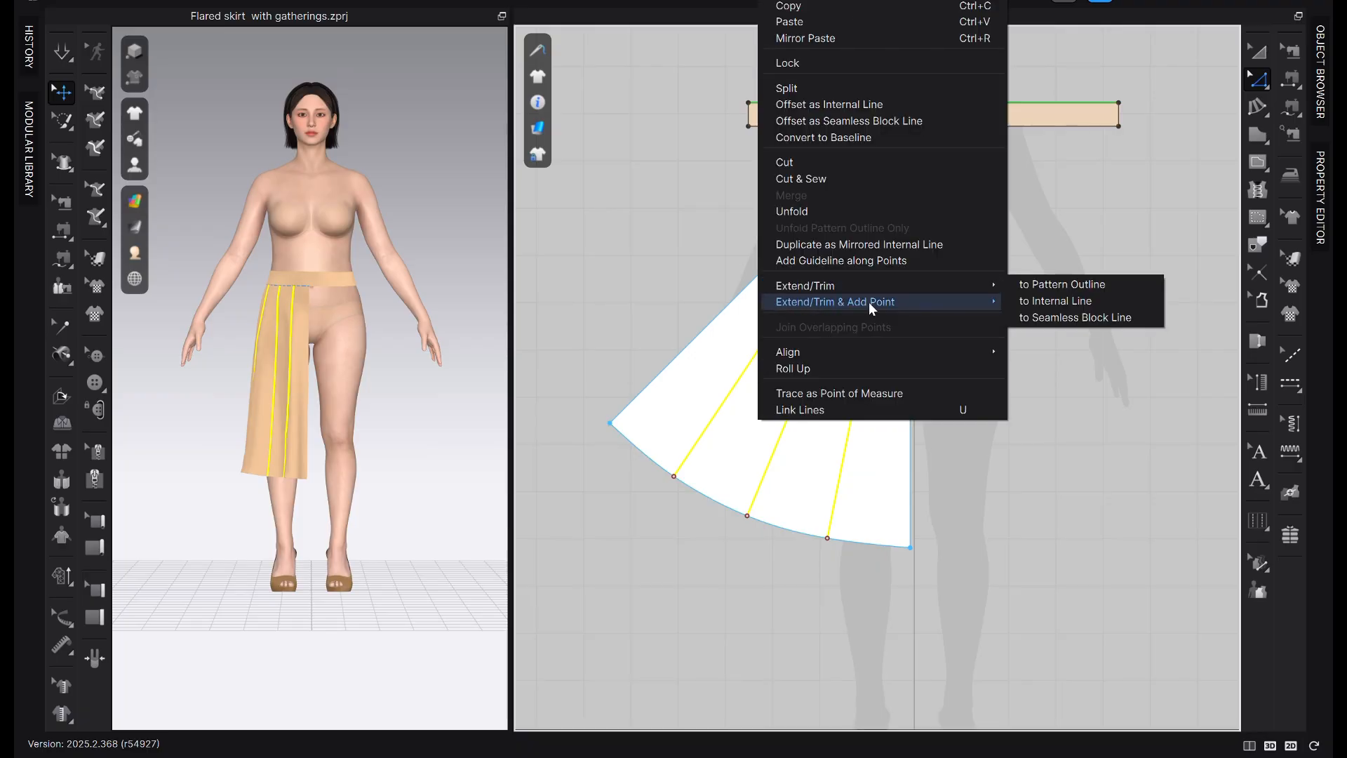
pyautogui.click(1105, 304)
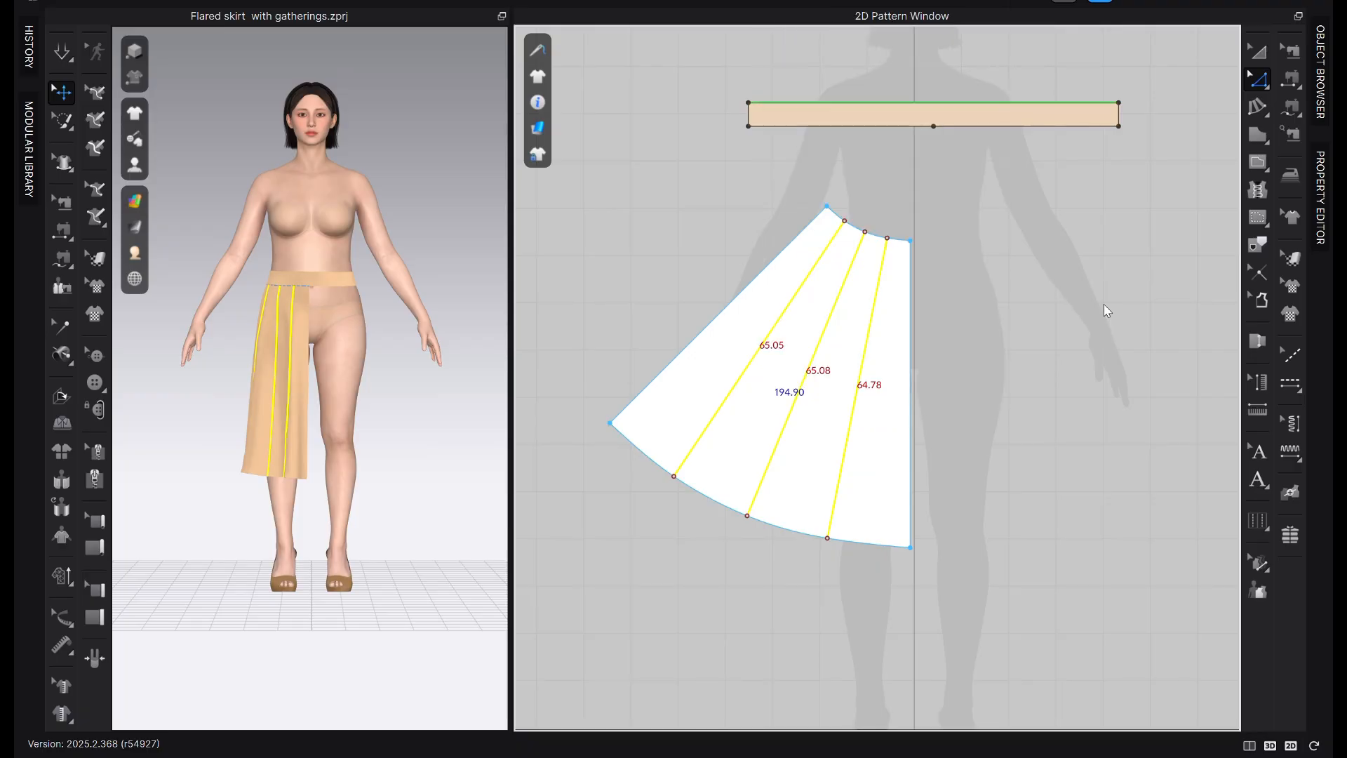
# Delete the three internal lines from the half front panel, keeping the division points on the waist and hem
pyautogui.click(855, 398)
pyautogui.keyDown('shift'); pyautogui.click(808, 374); pyautogui.keyUp('shift')
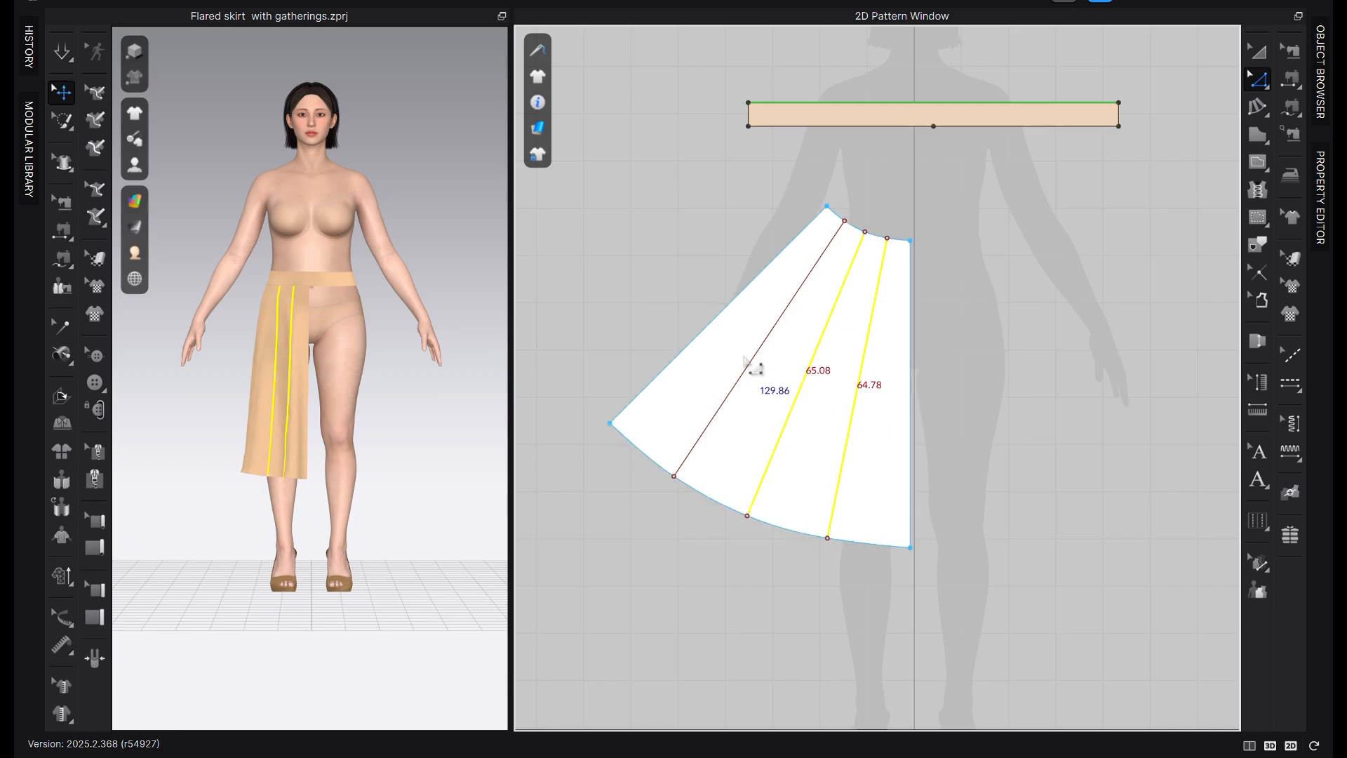
pyautogui.press('Delete')
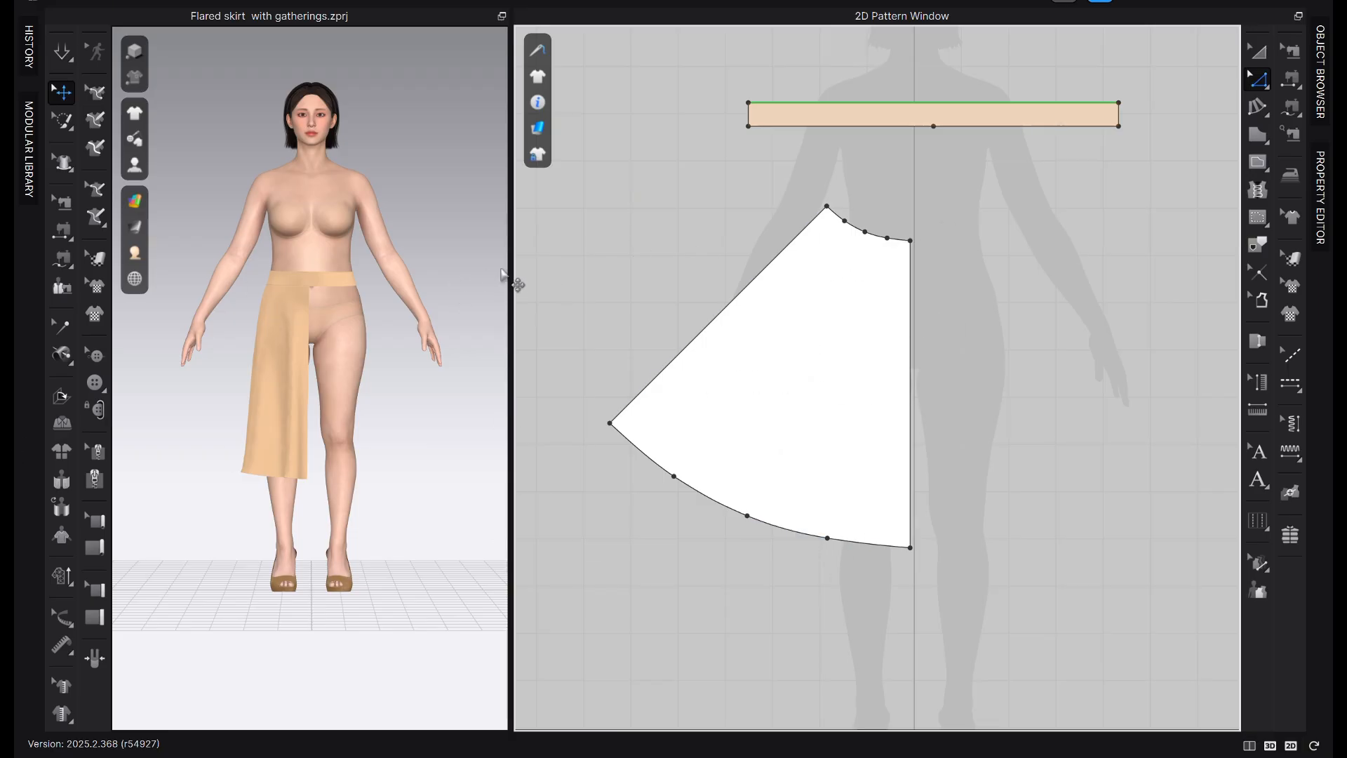
# Draw a straight internal line between the waist and hem division points nearest the centre front edge
pyautogui.moveTo(509, 285); pyautogui.dragTo(414, 285)
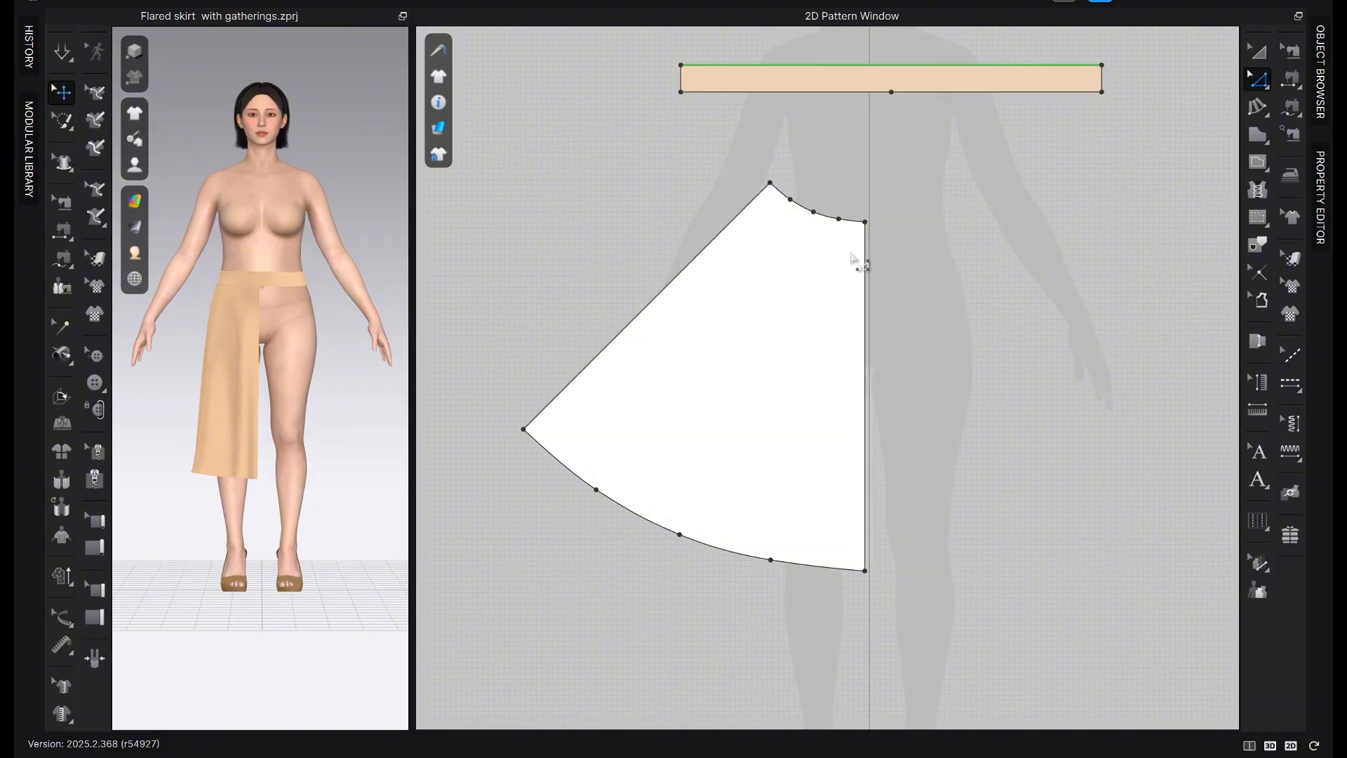
pyautogui.click(1254, 108)
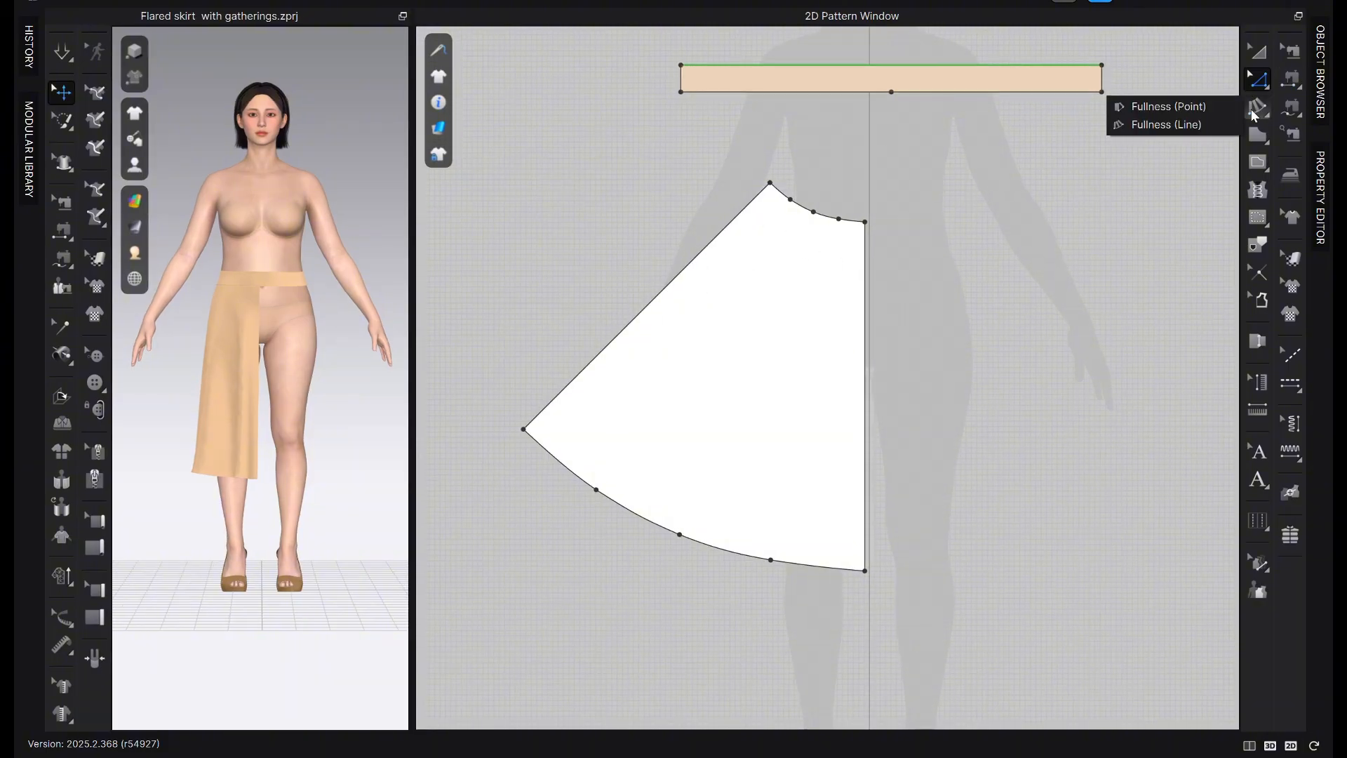
pyautogui.click(1184, 126)
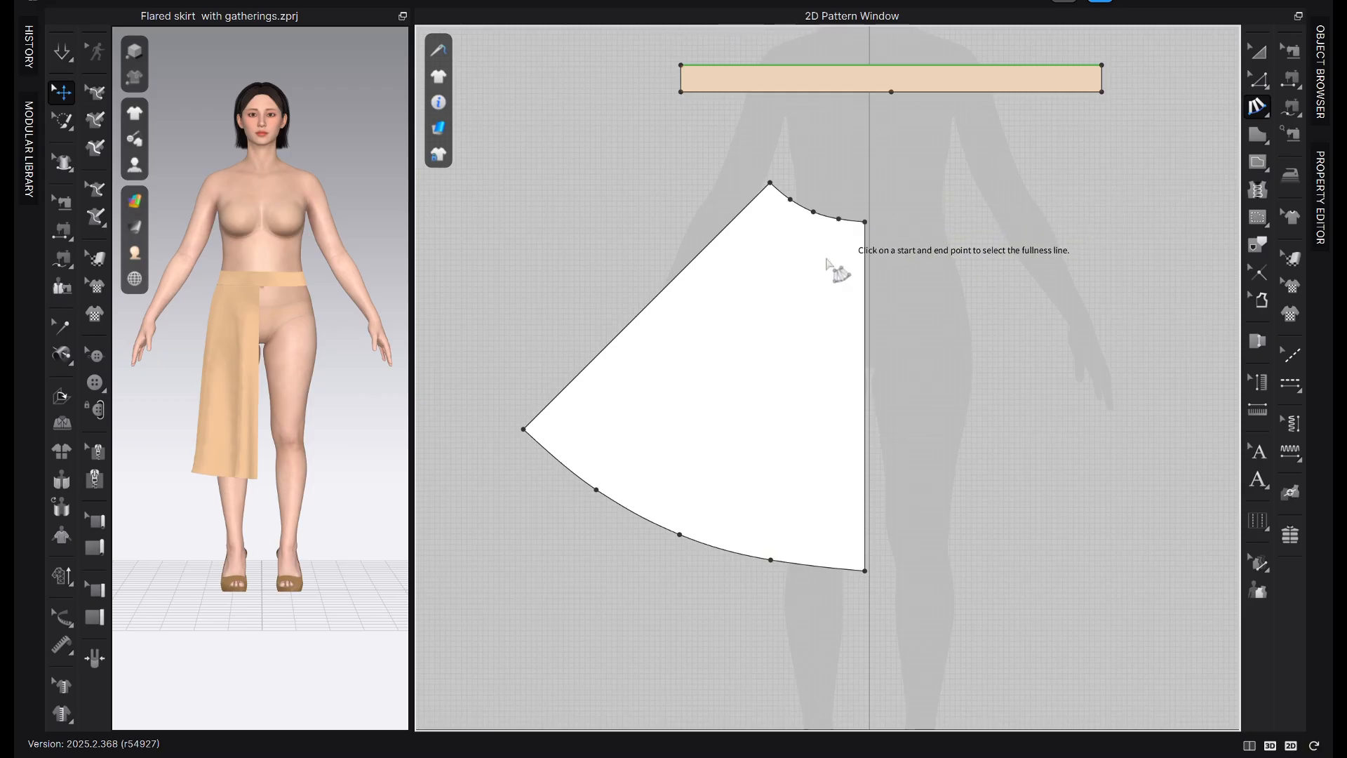
pyautogui.press('g')
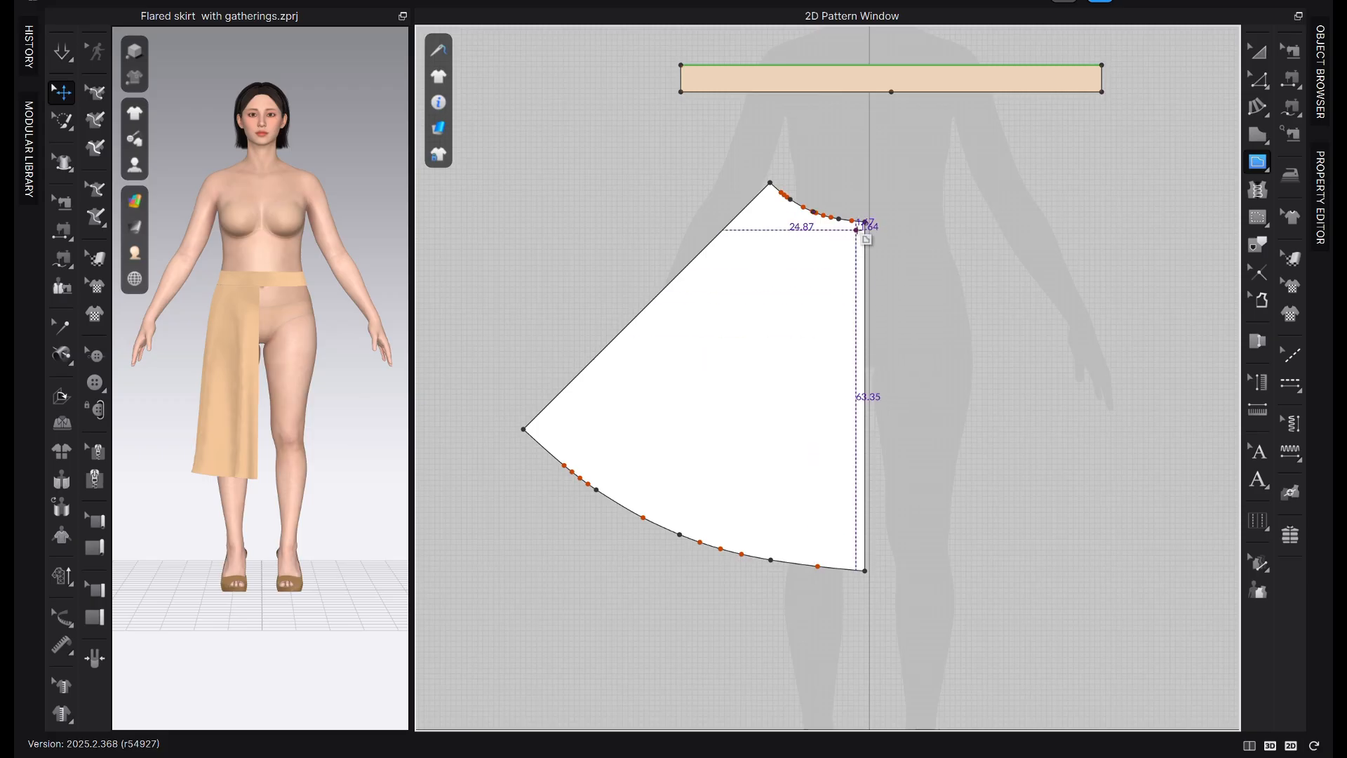
pyautogui.click(839, 219)
pyautogui.click(771, 558)
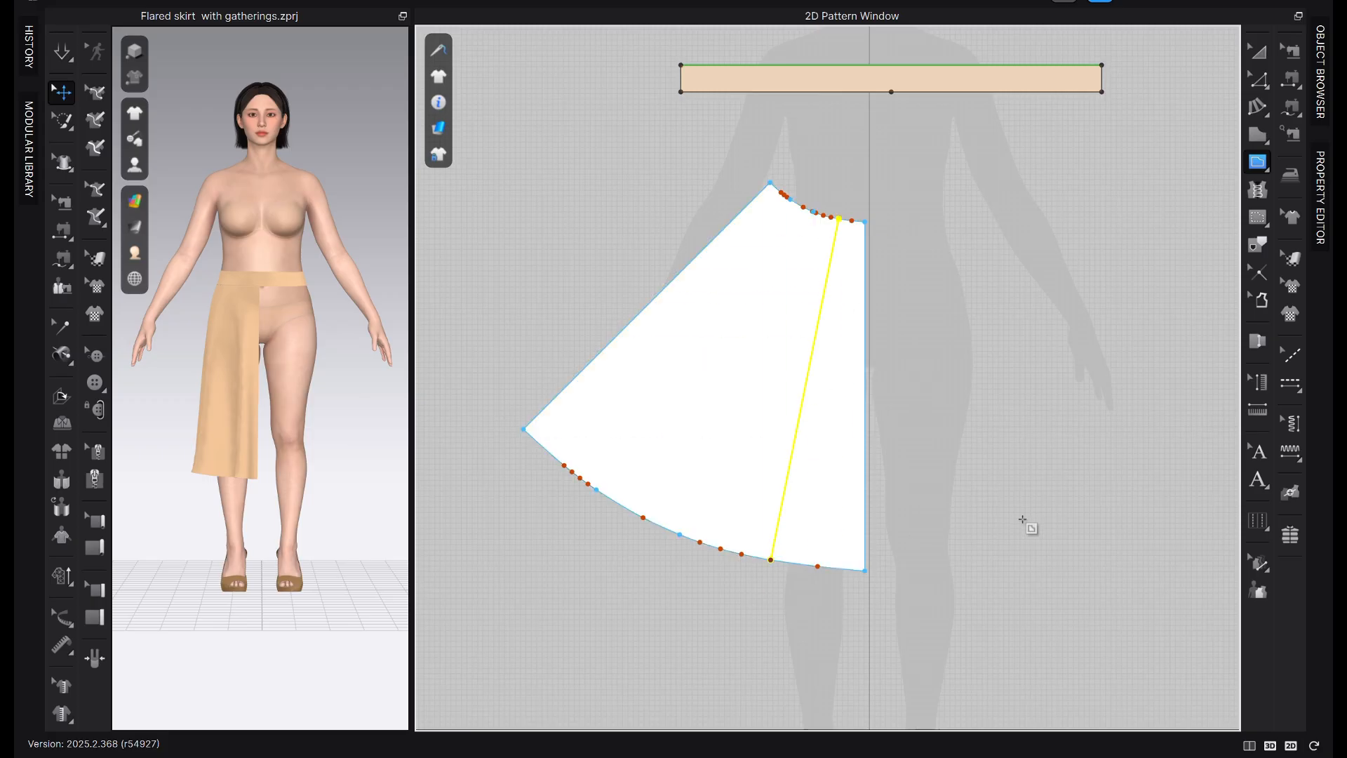
pyautogui.click(1026, 534)
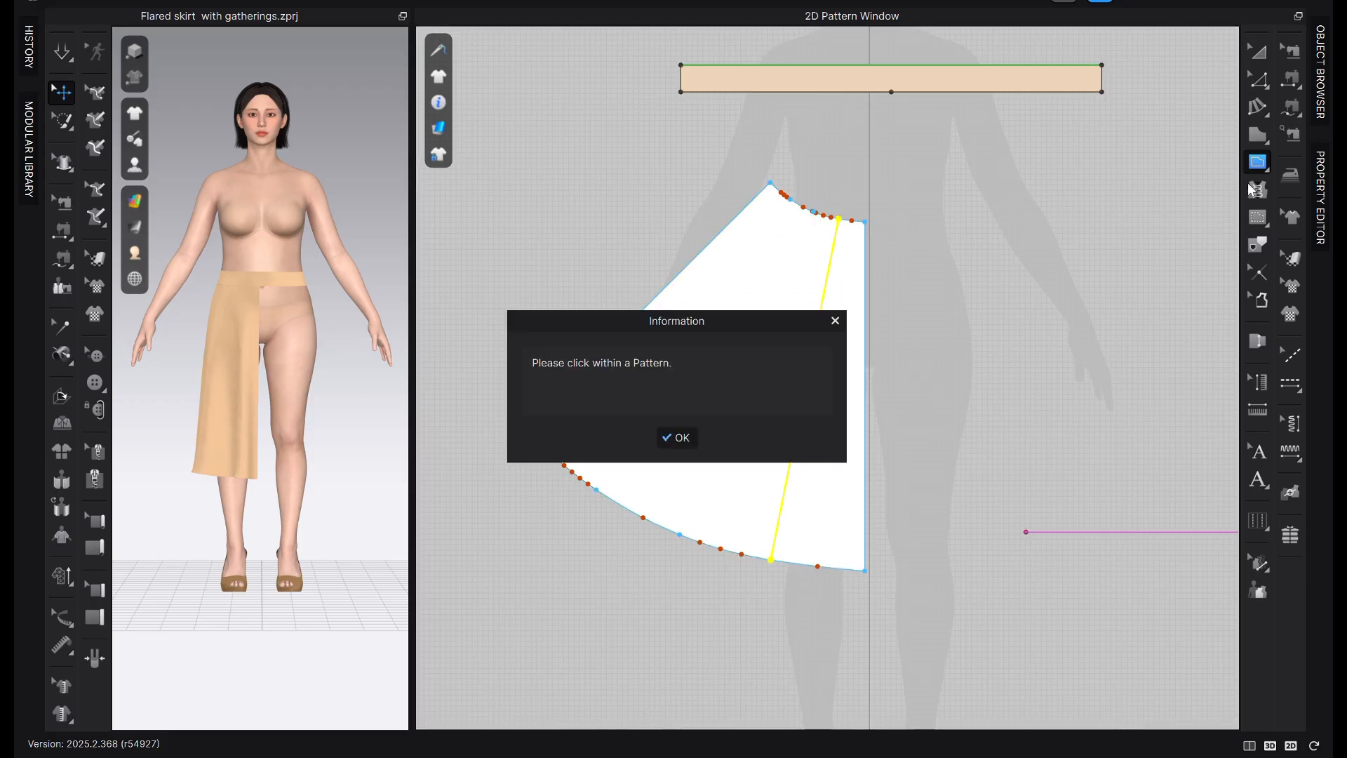
pyautogui.click(835, 321)
pyautogui.moveTo(1242, 112)
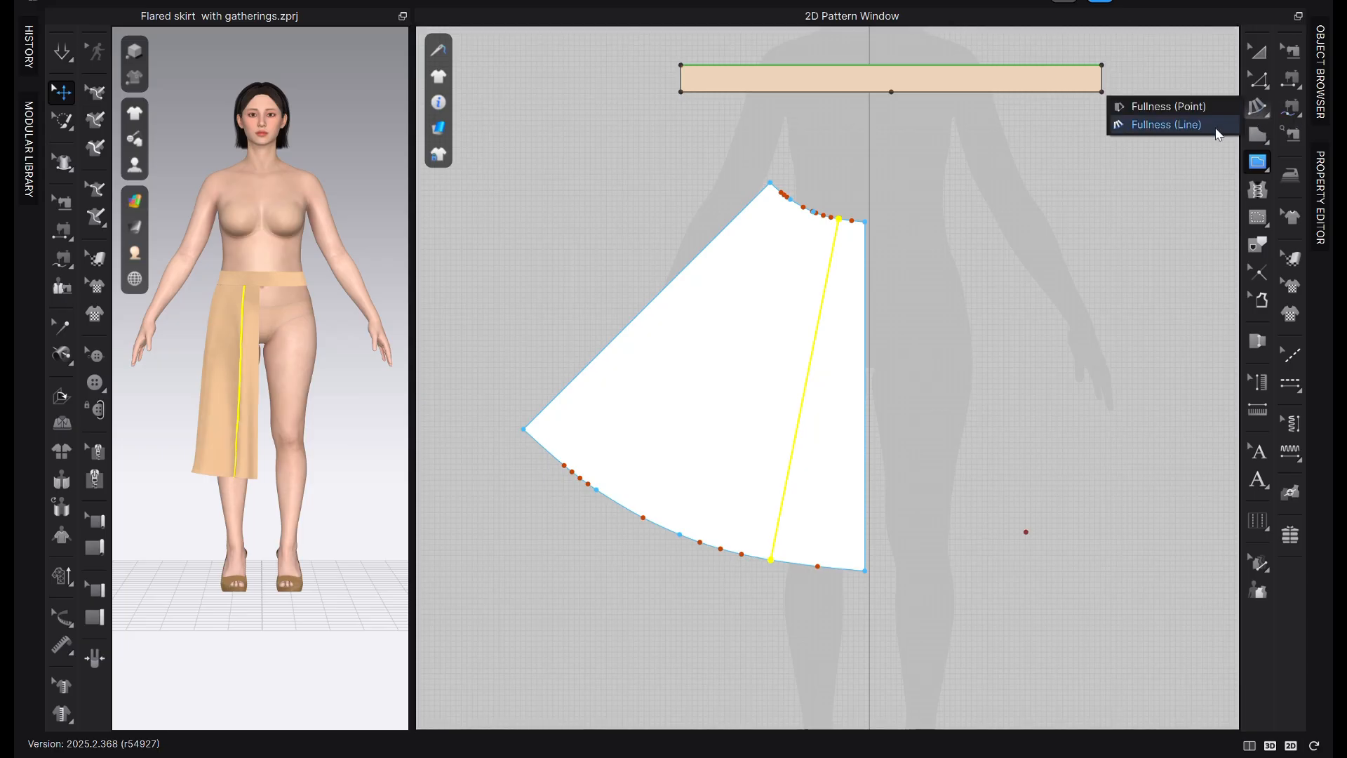
# Cancel the started fullness line selection and delete the internal line beside the centre front edge
pyautogui.click(1166, 124)
pyautogui.click(771, 559)
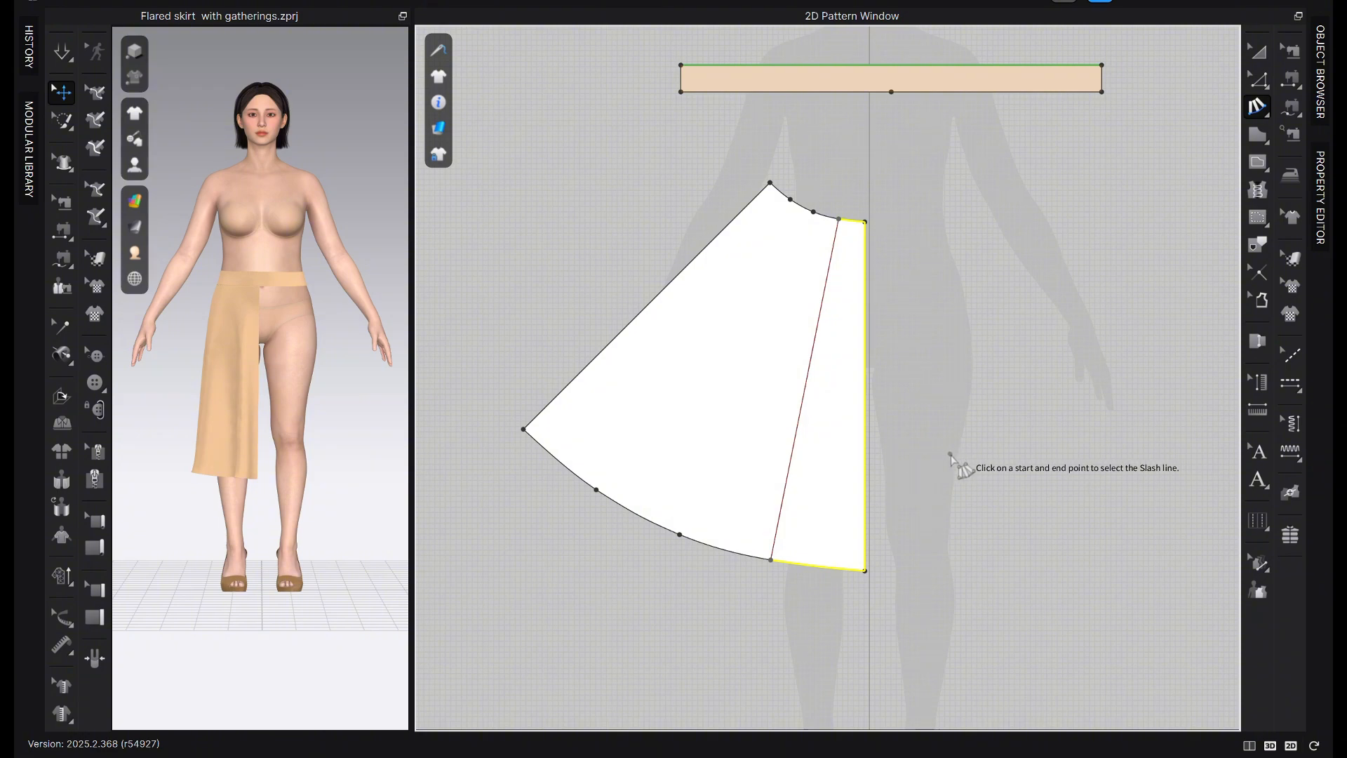
pyautogui.press('Escape')
pyautogui.press('z')
pyautogui.click(815, 357)
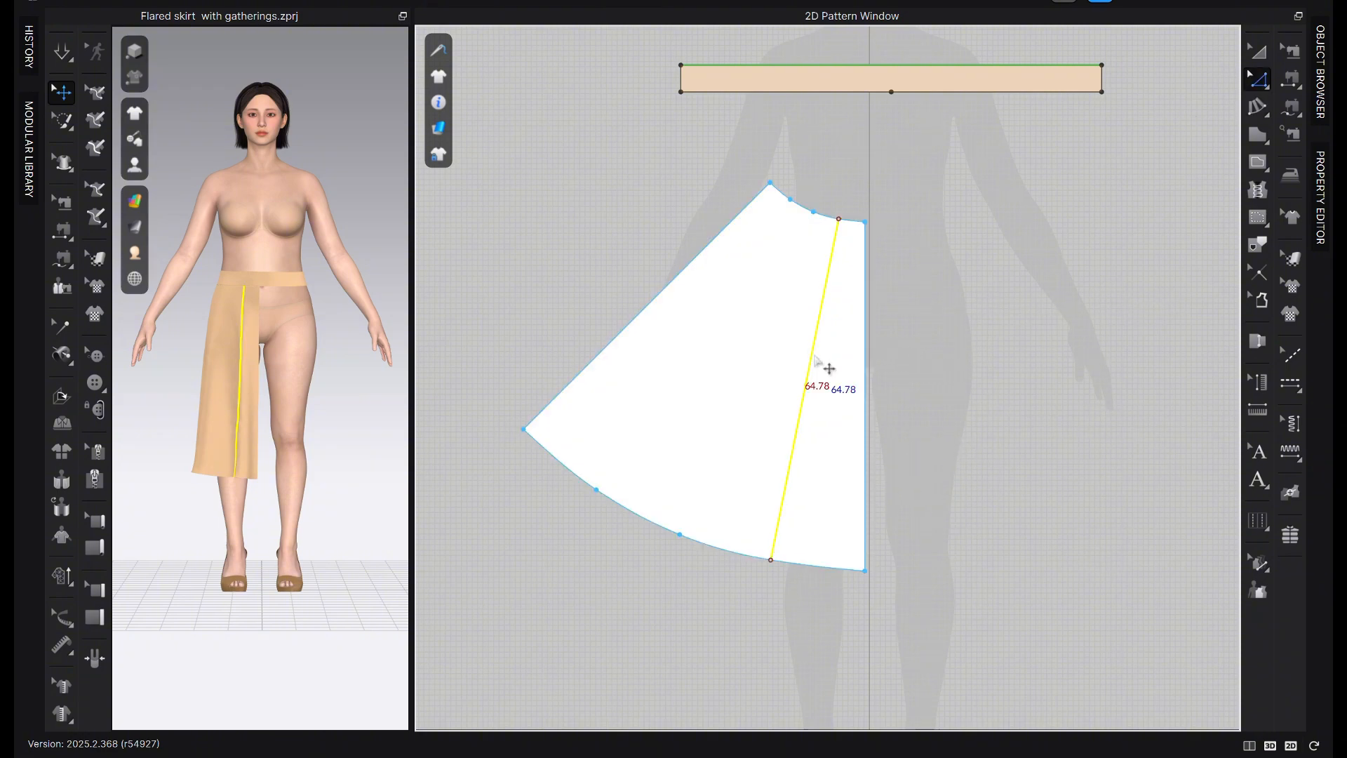
pyautogui.press('Delete')
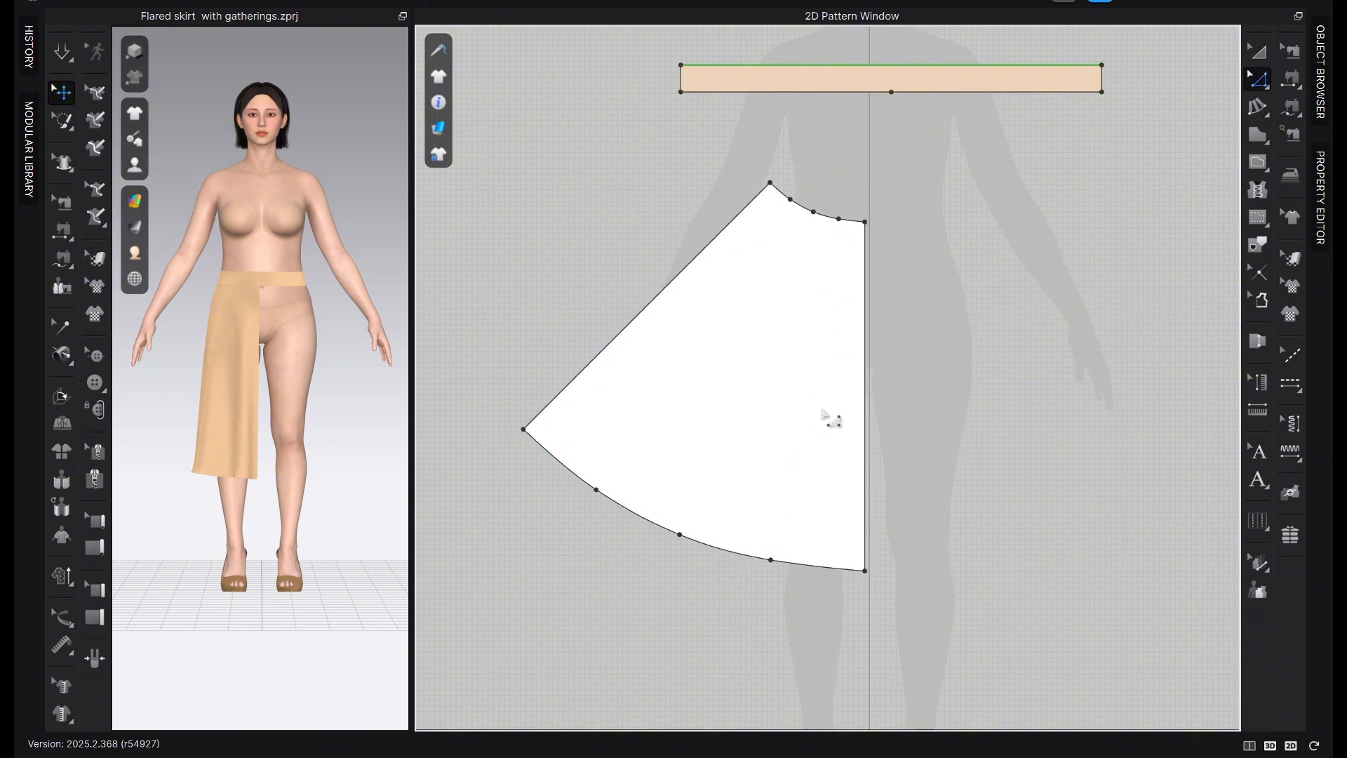
# Apply Fullness (Line) to the section nearest centre front, with the waist as fullness line, the hem as slash line and 4 cm moved at the waist
pyautogui.click(1267, 113)
pyautogui.click(1151, 127)
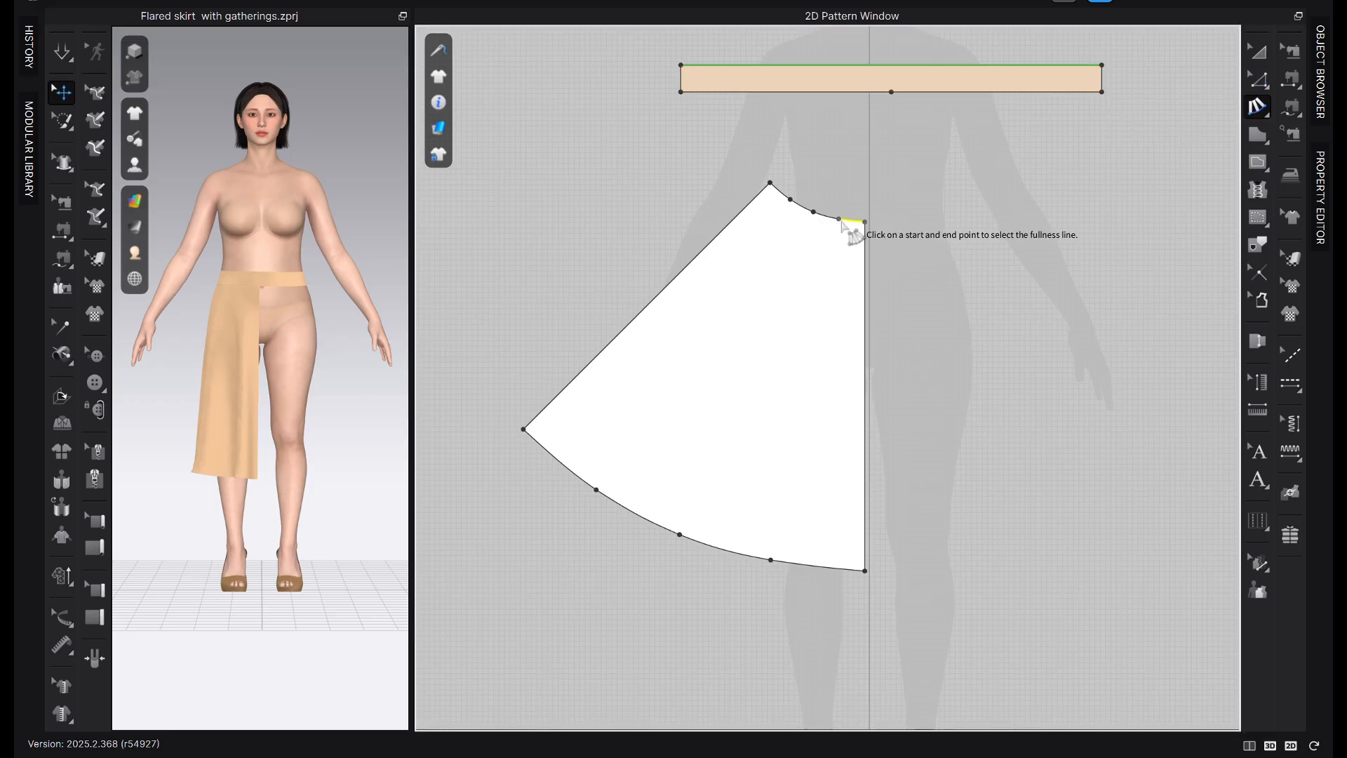
pyautogui.click(846, 221)
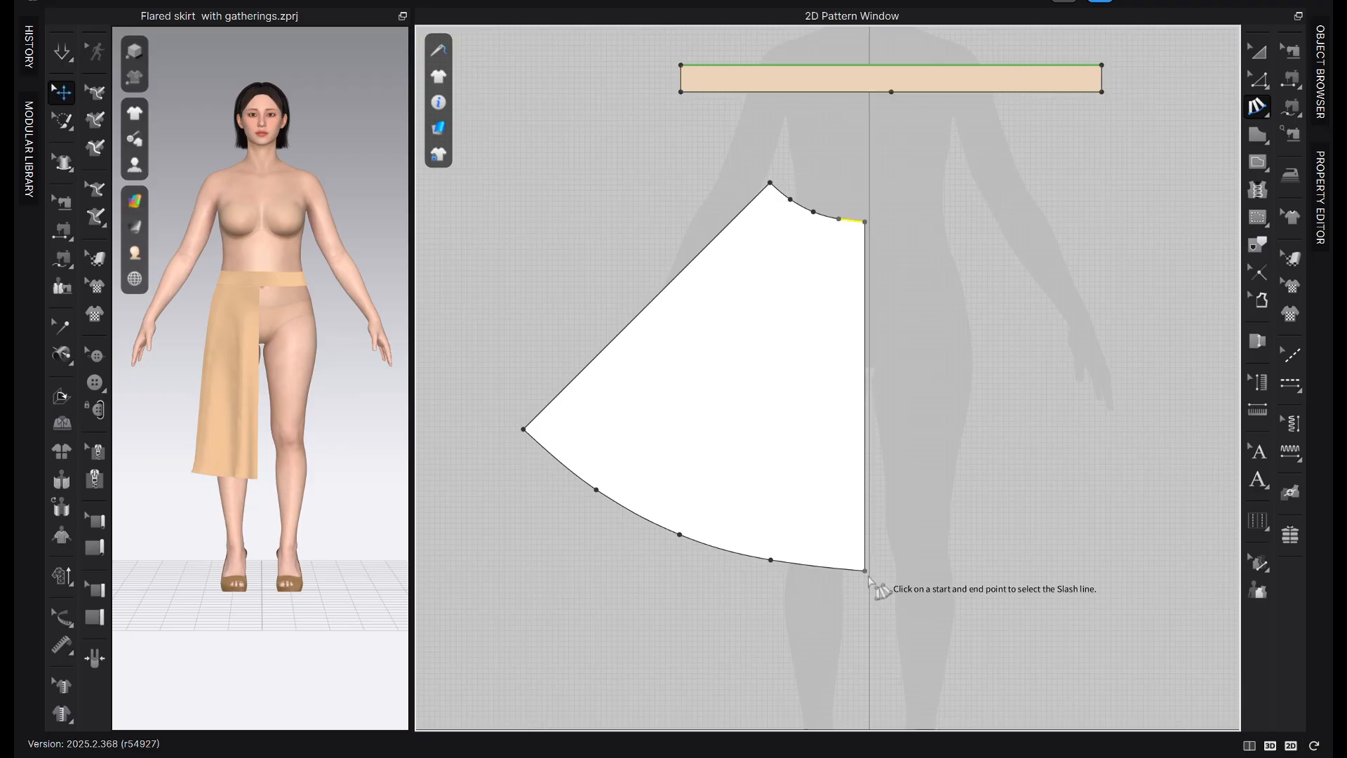
pyautogui.click(771, 560)
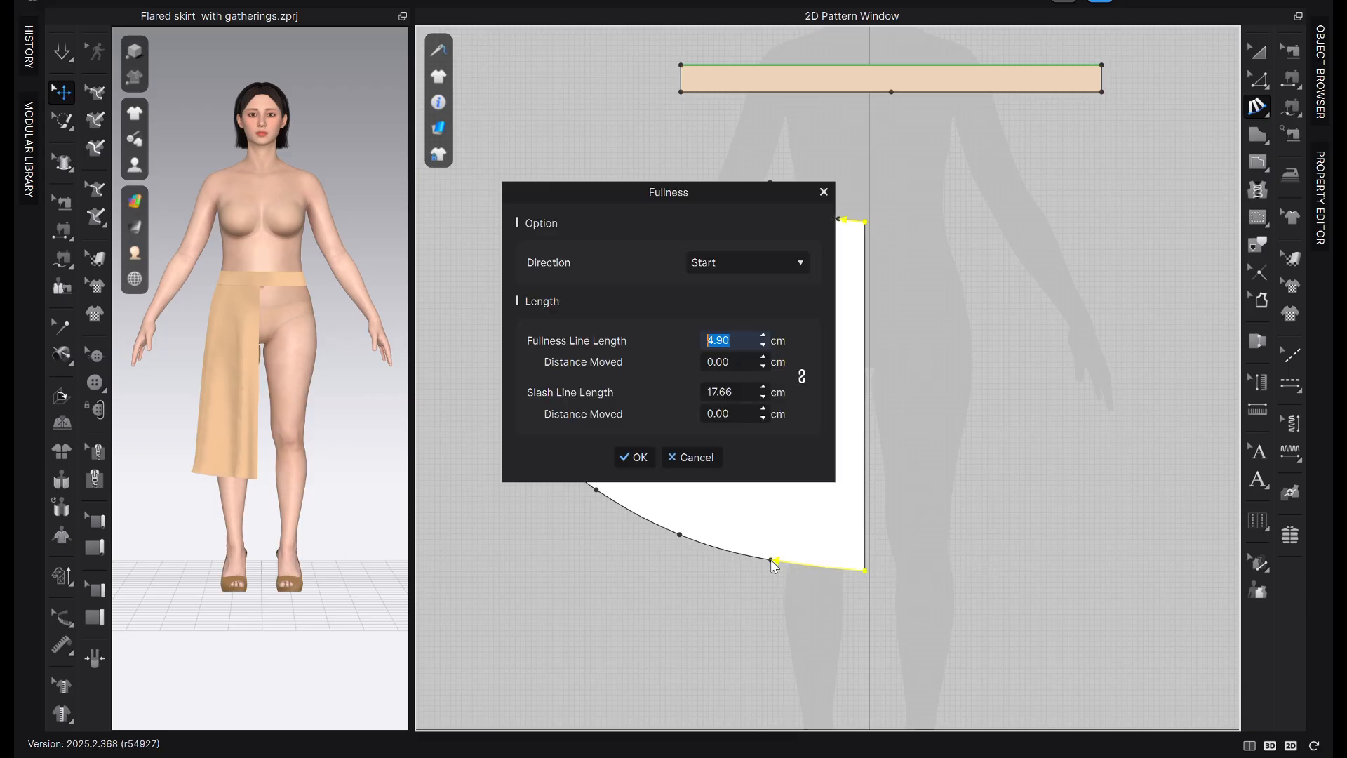
pyautogui.moveTo(739, 197); pyautogui.dragTo(401, 193)
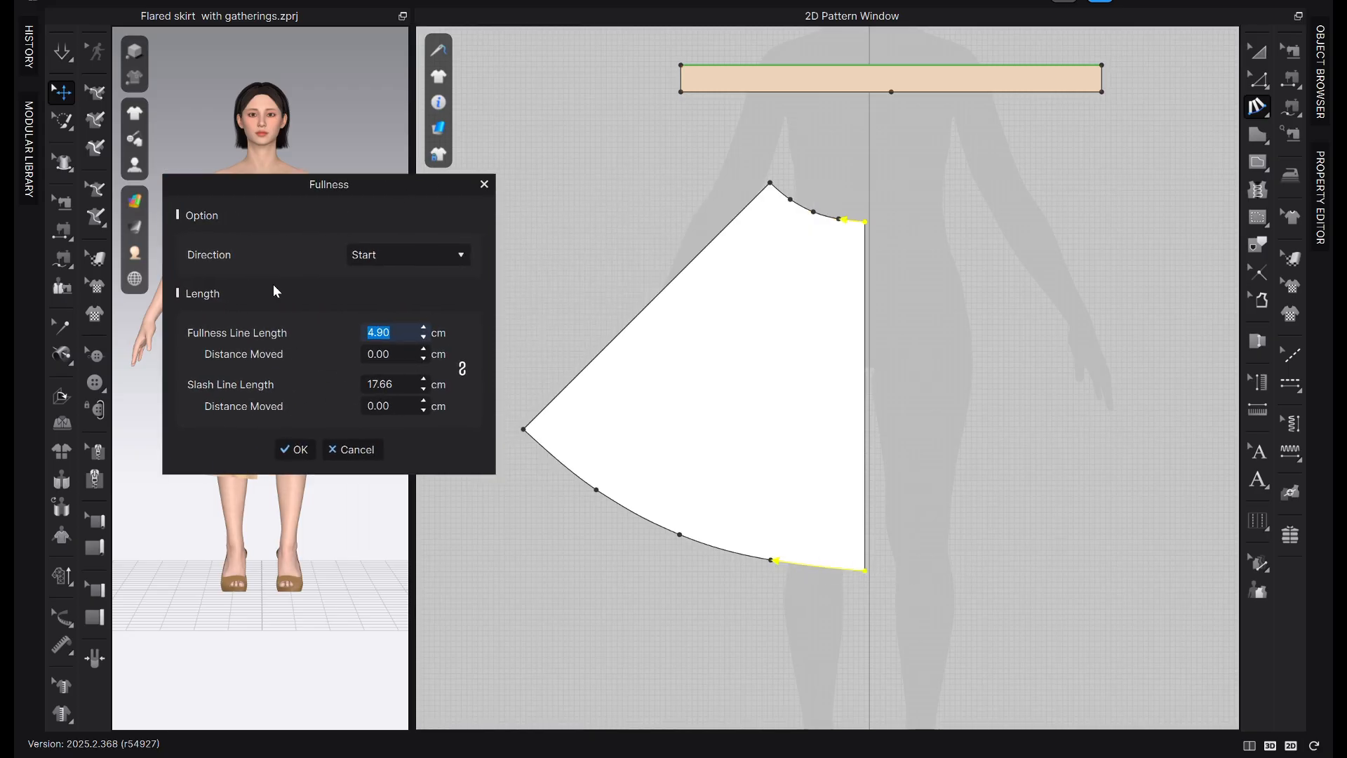
pyautogui.click(396, 353)
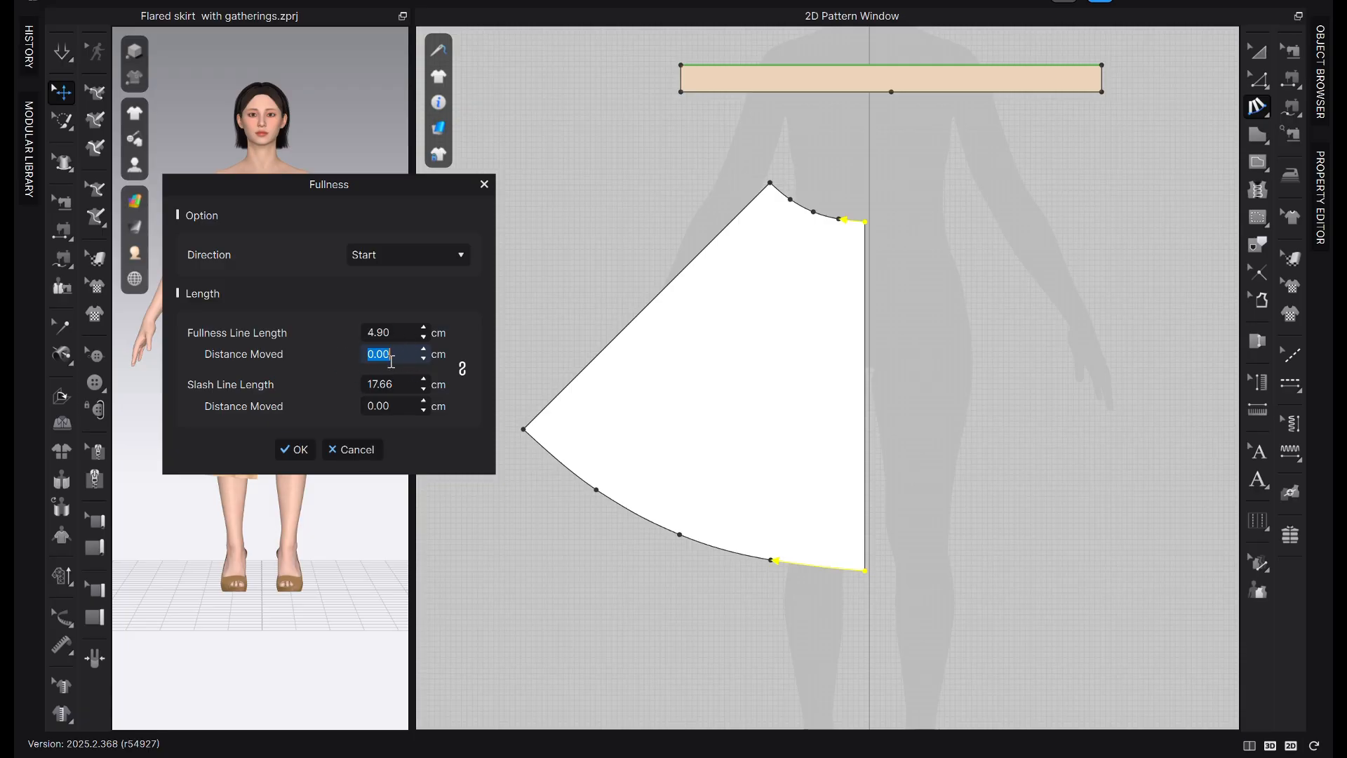
pyautogui.write('4')
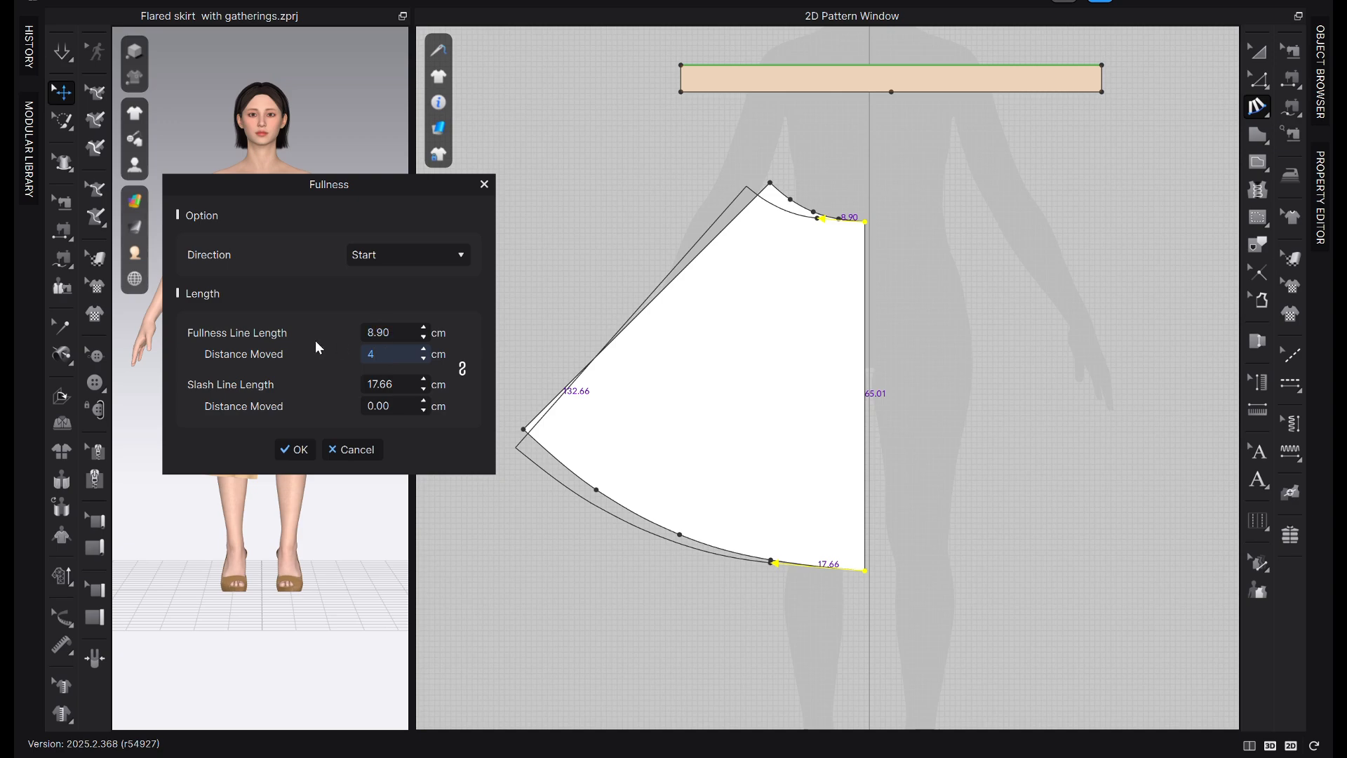
pyautogui.click(303, 455)
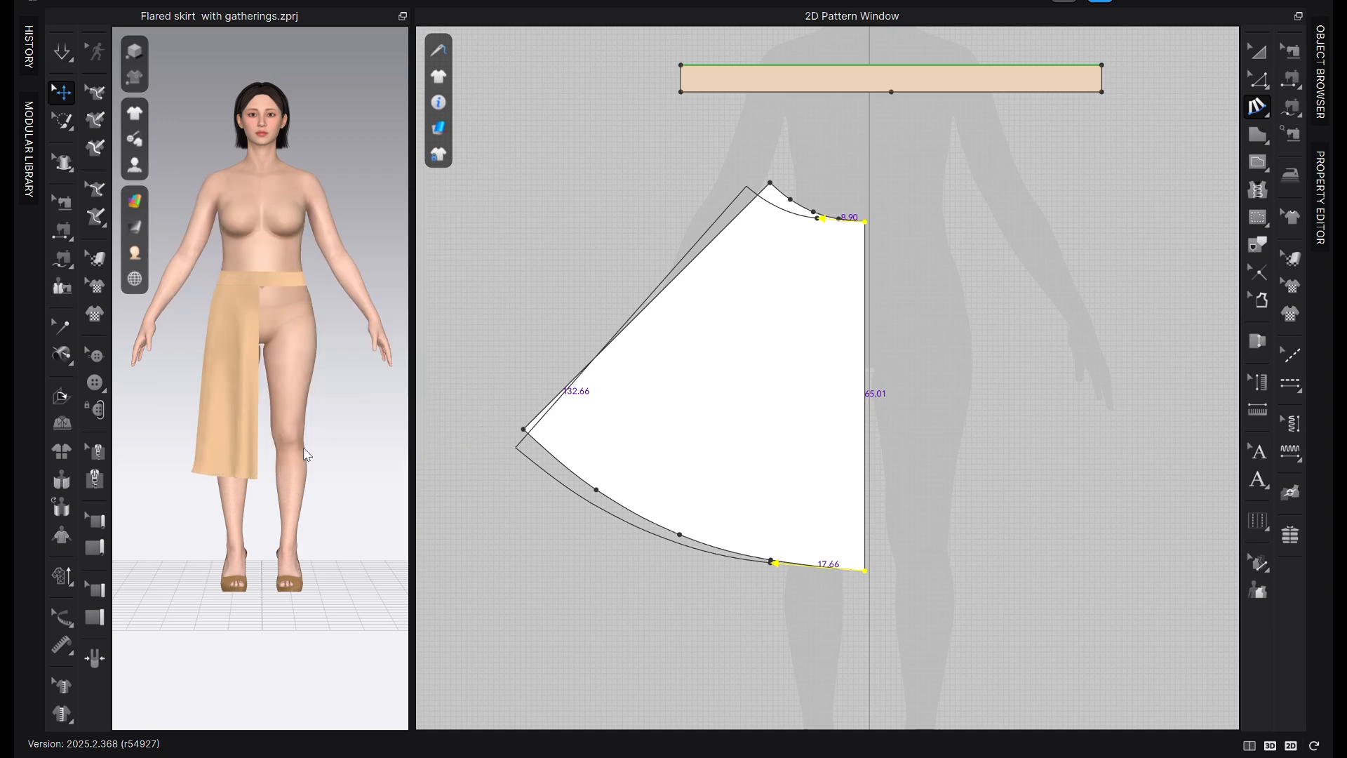
# Apply Fullness to the second section from centre front, with the waist as fullness line, the hem as slash line and 4 cm moved at the waist
pyautogui.click(817, 218)
pyautogui.click(791, 212)
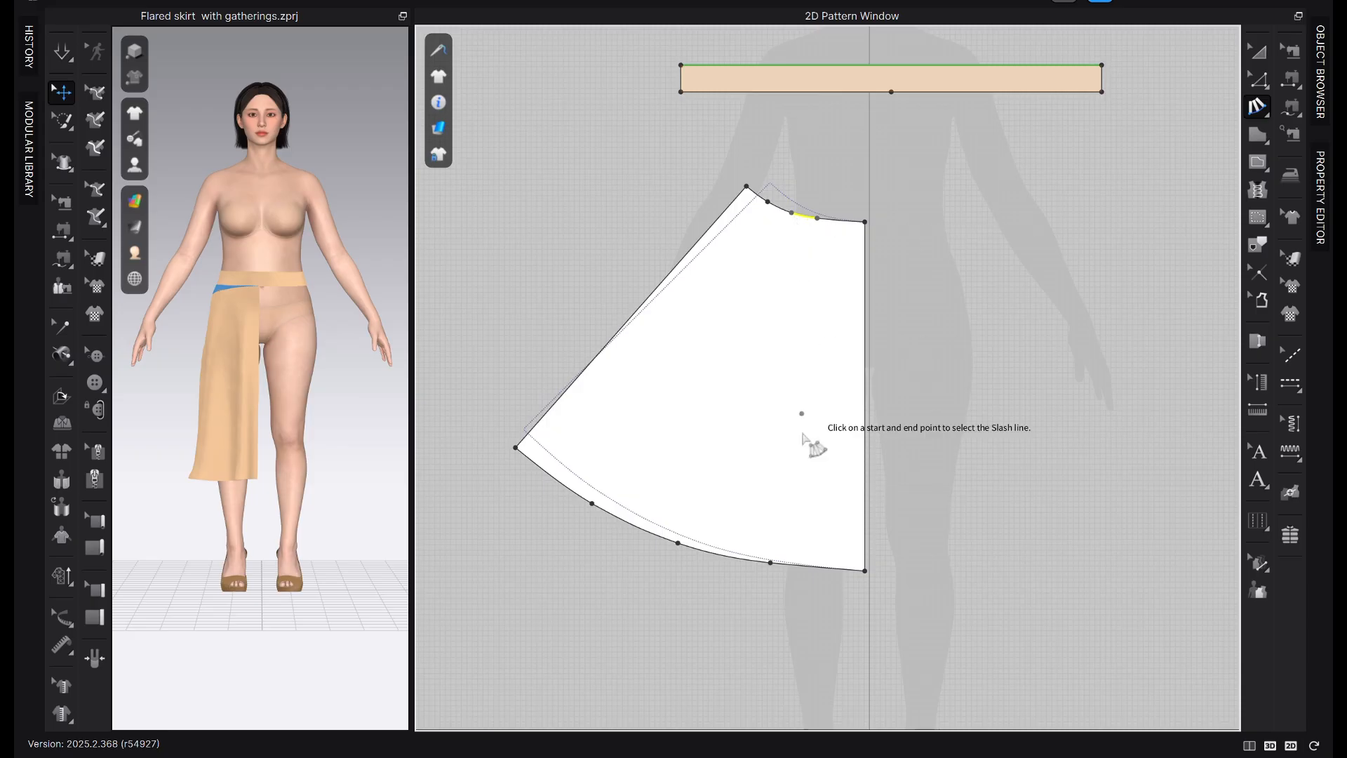
pyautogui.click(771, 562)
pyautogui.click(678, 543)
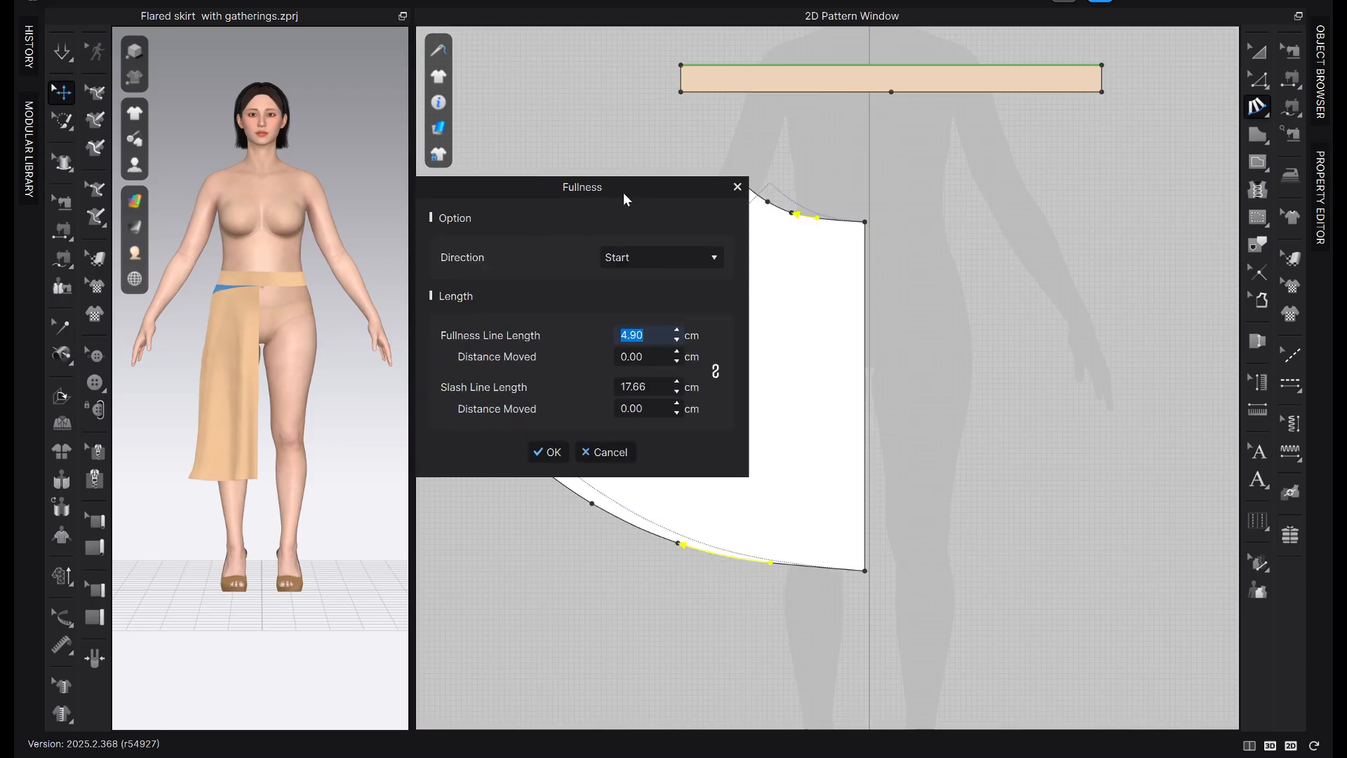
pyautogui.moveTo(627, 199); pyautogui.dragTo(279, 205)
pyautogui.click(302, 364)
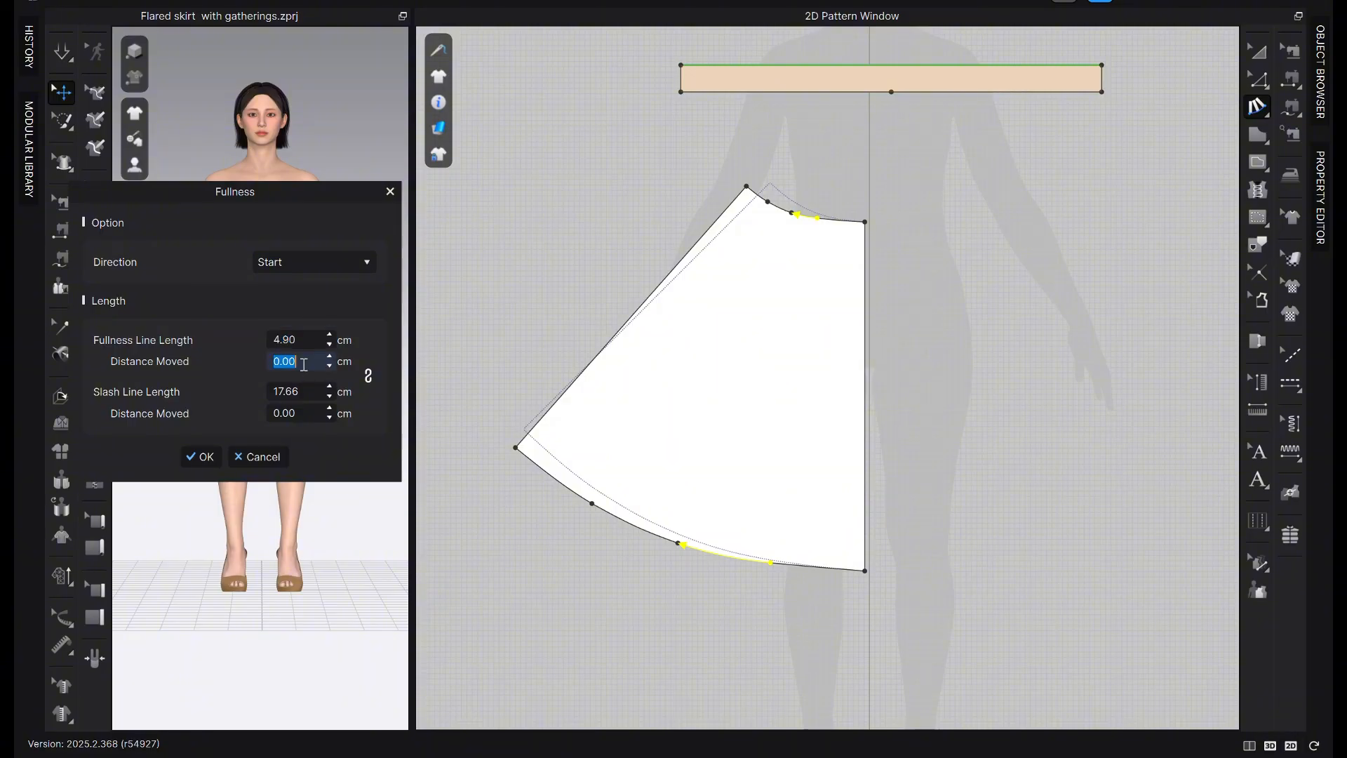
pyautogui.write('4')
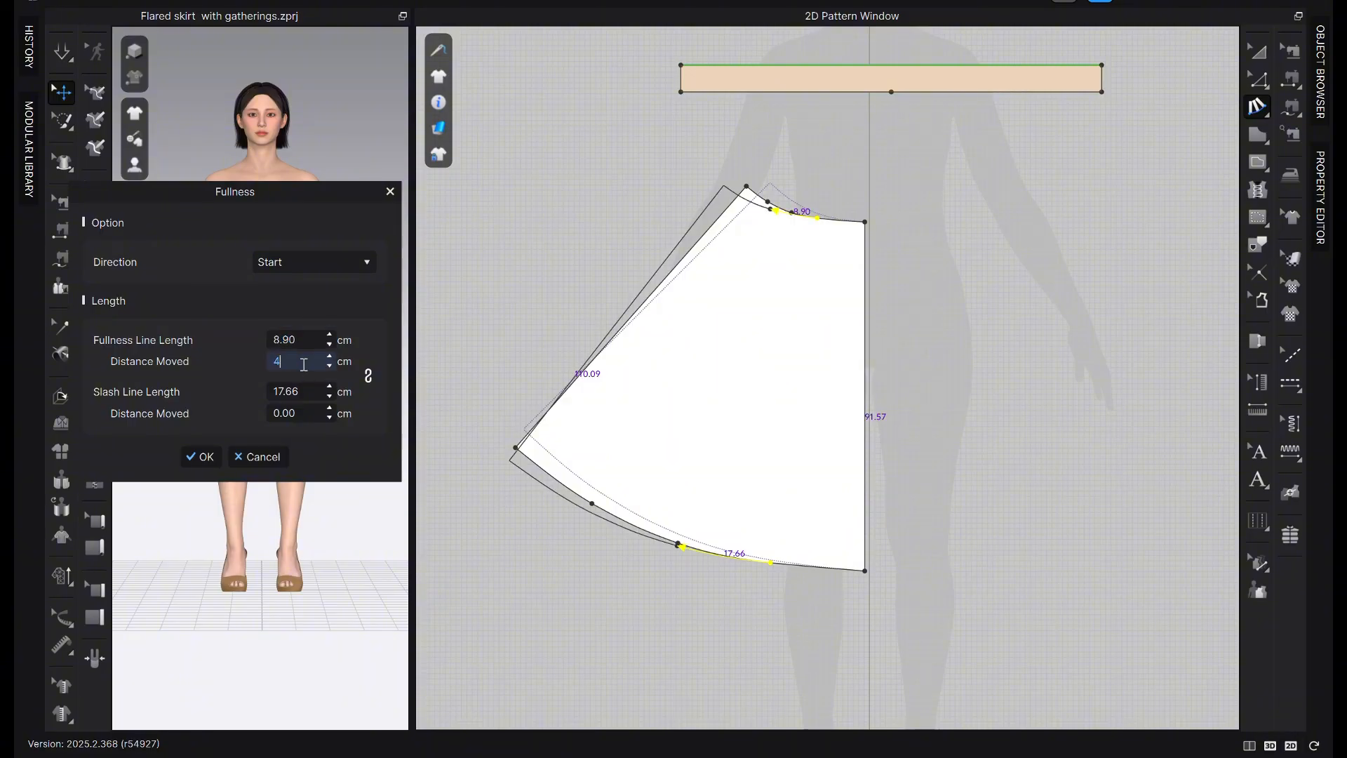
pyautogui.click(202, 457)
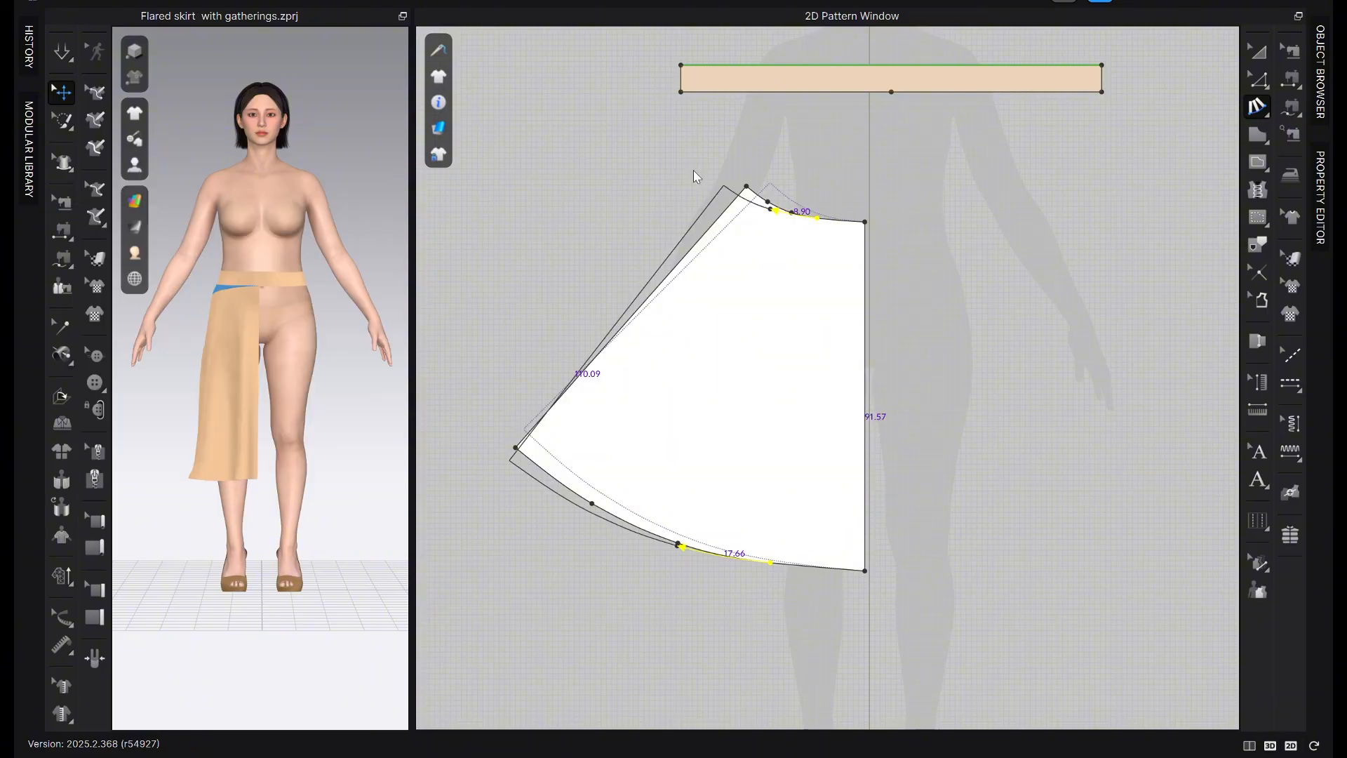
# Apply Fullness to the third section from centre front, using its waist and hem segments, with 4 cm moved at the waist
pyautogui.click(770, 209)
pyautogui.click(746, 199)
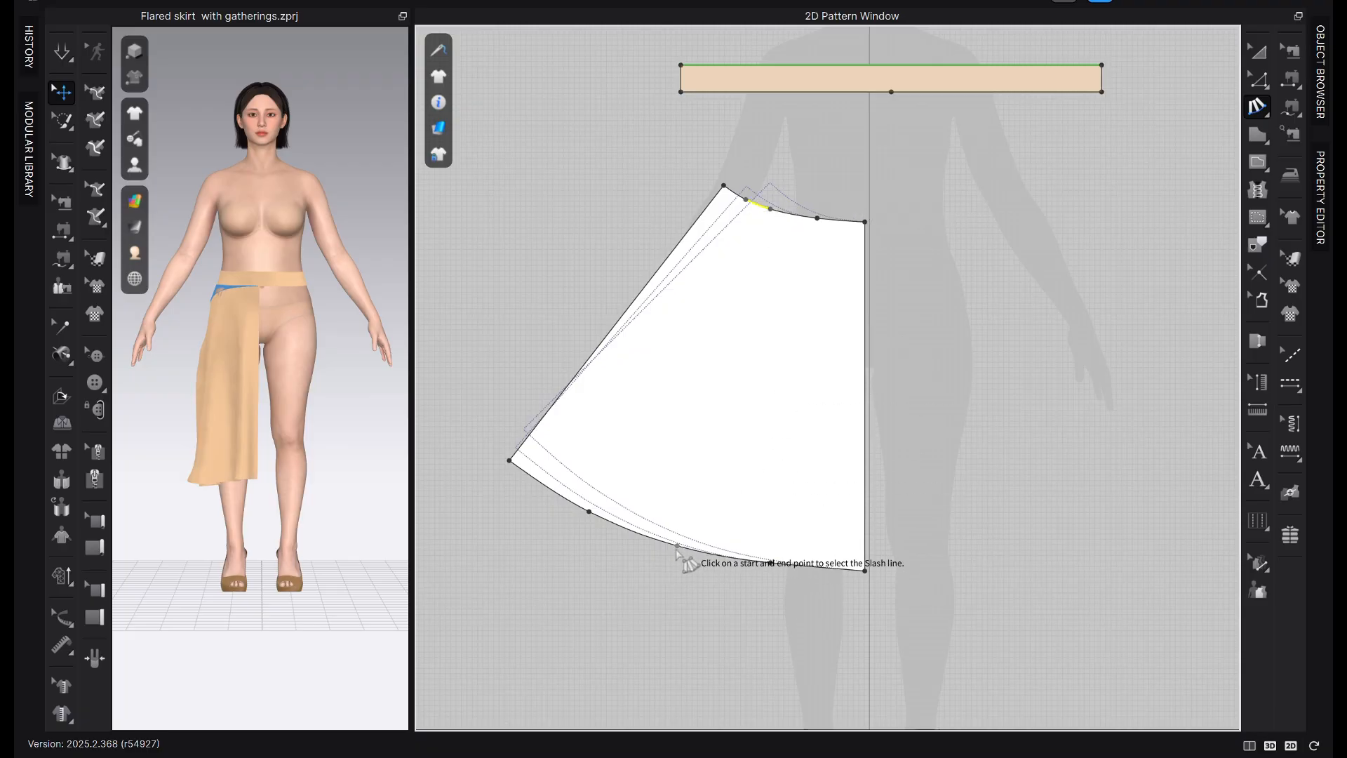
pyautogui.click(677, 545)
pyautogui.click(590, 511)
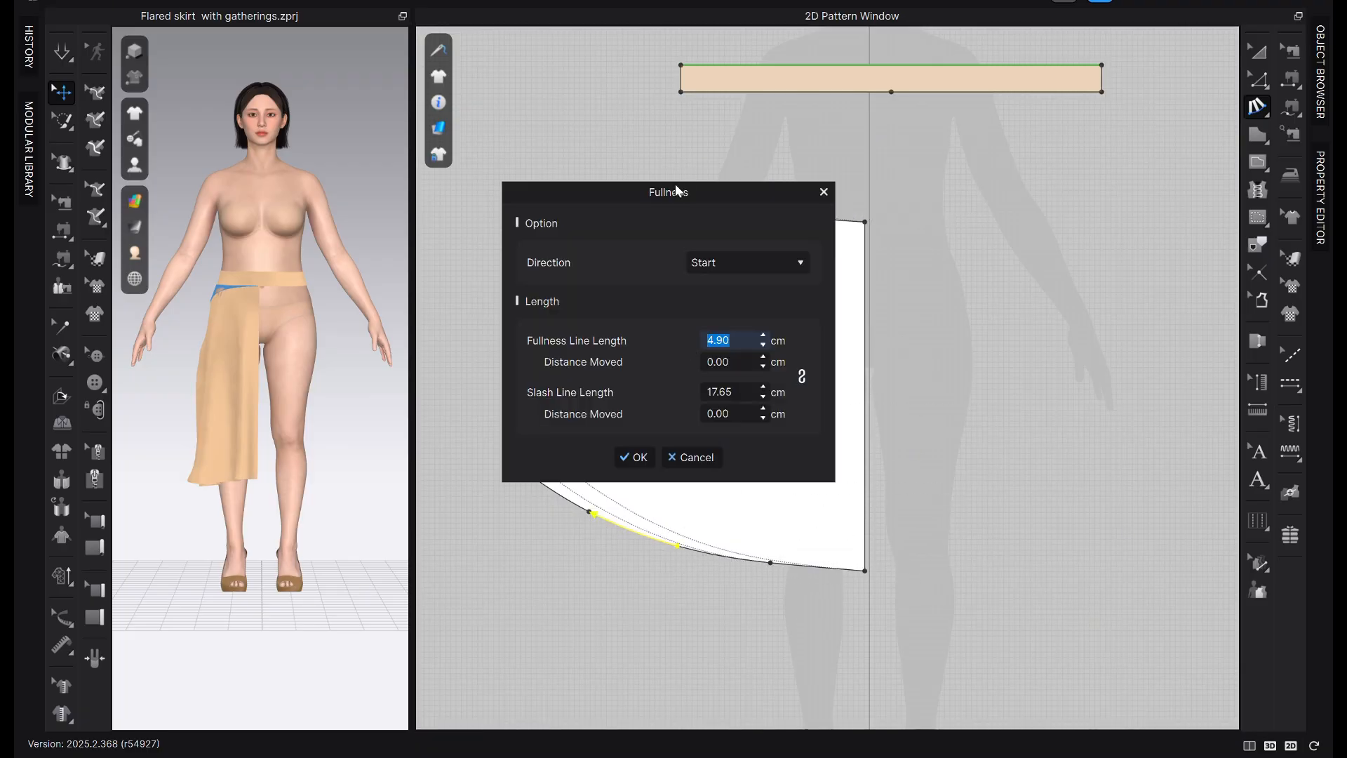
pyautogui.moveTo(675, 184); pyautogui.dragTo(157, 117)
pyautogui.click(216, 296)
pyautogui.write('4')
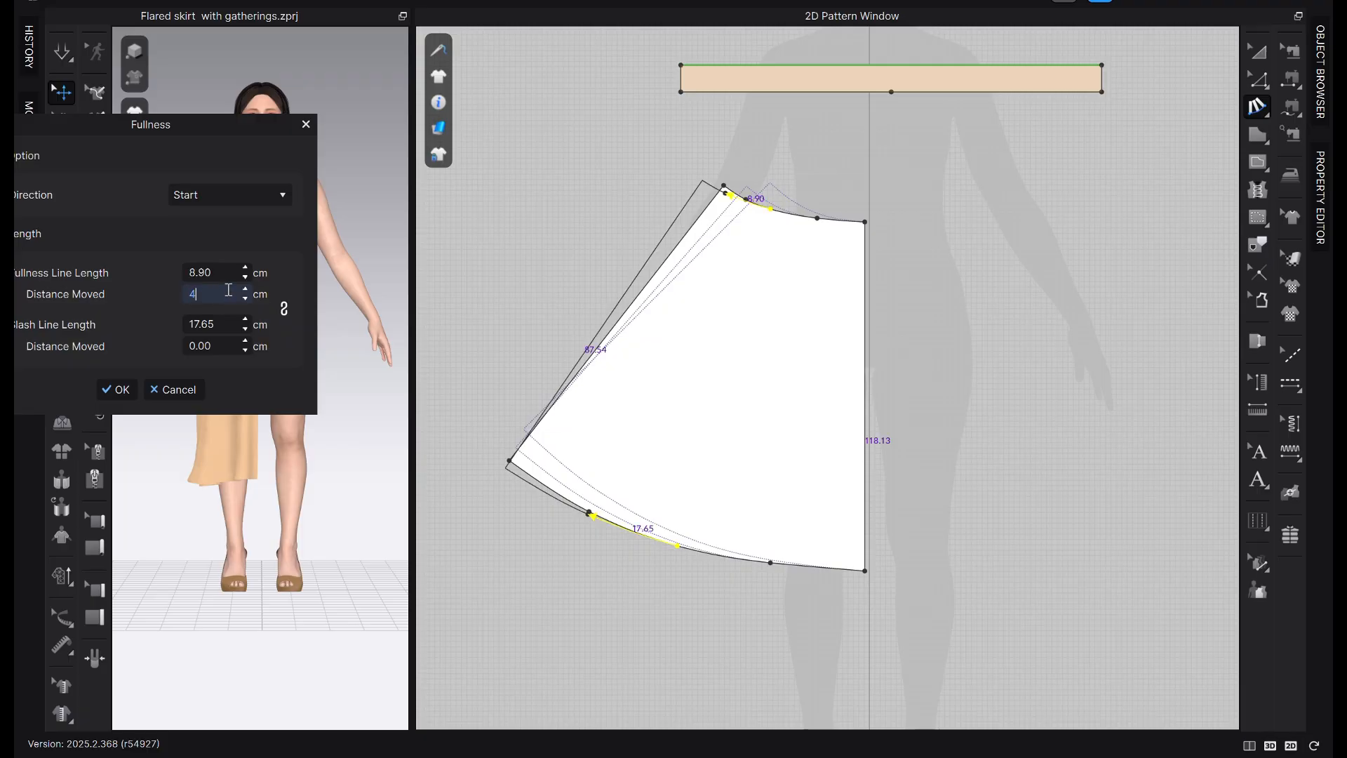
pyautogui.click(117, 390)
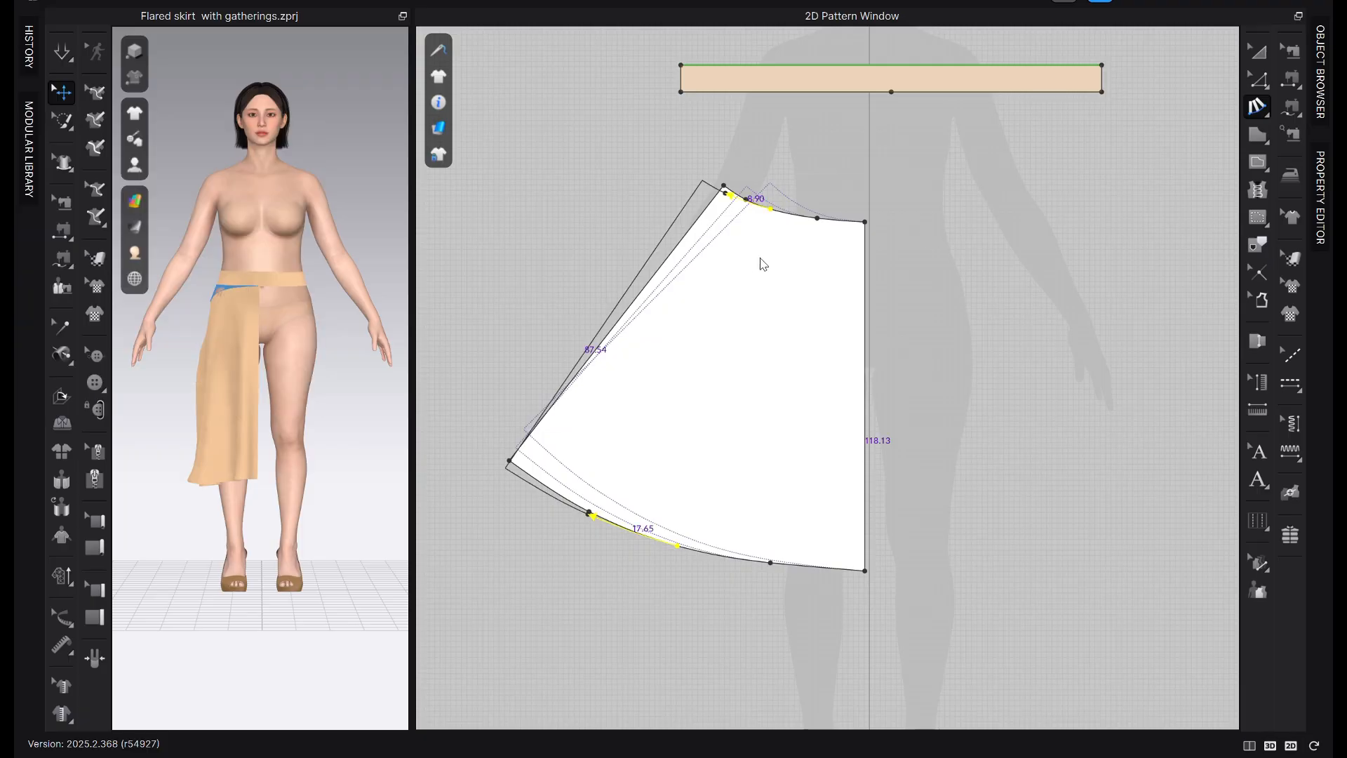
# Examine the reference diagram's gathering openings, especially at the centre front, and compare them with the half front panel
pyautogui.scroll(-3, 988, 292)
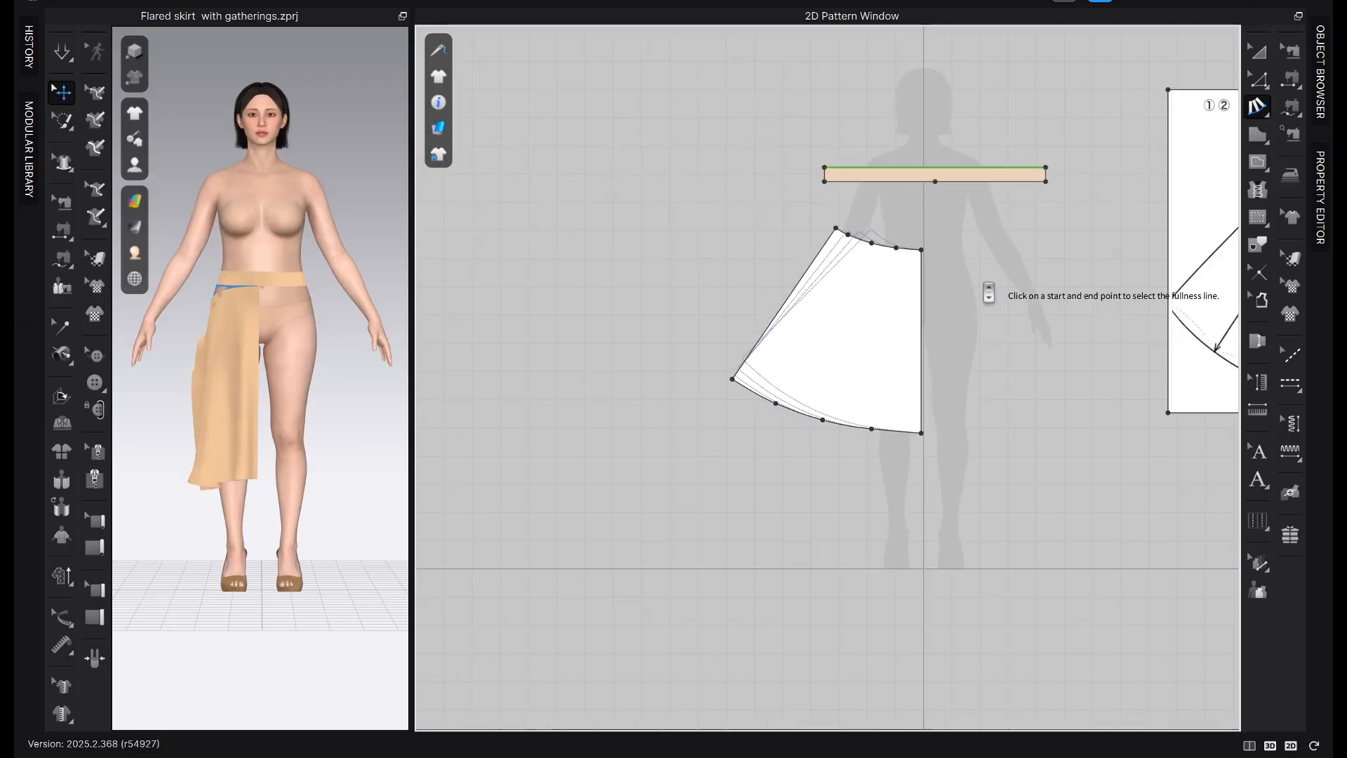
pyautogui.moveTo(988, 288); pyautogui.dragTo(758, 321, button='middle')
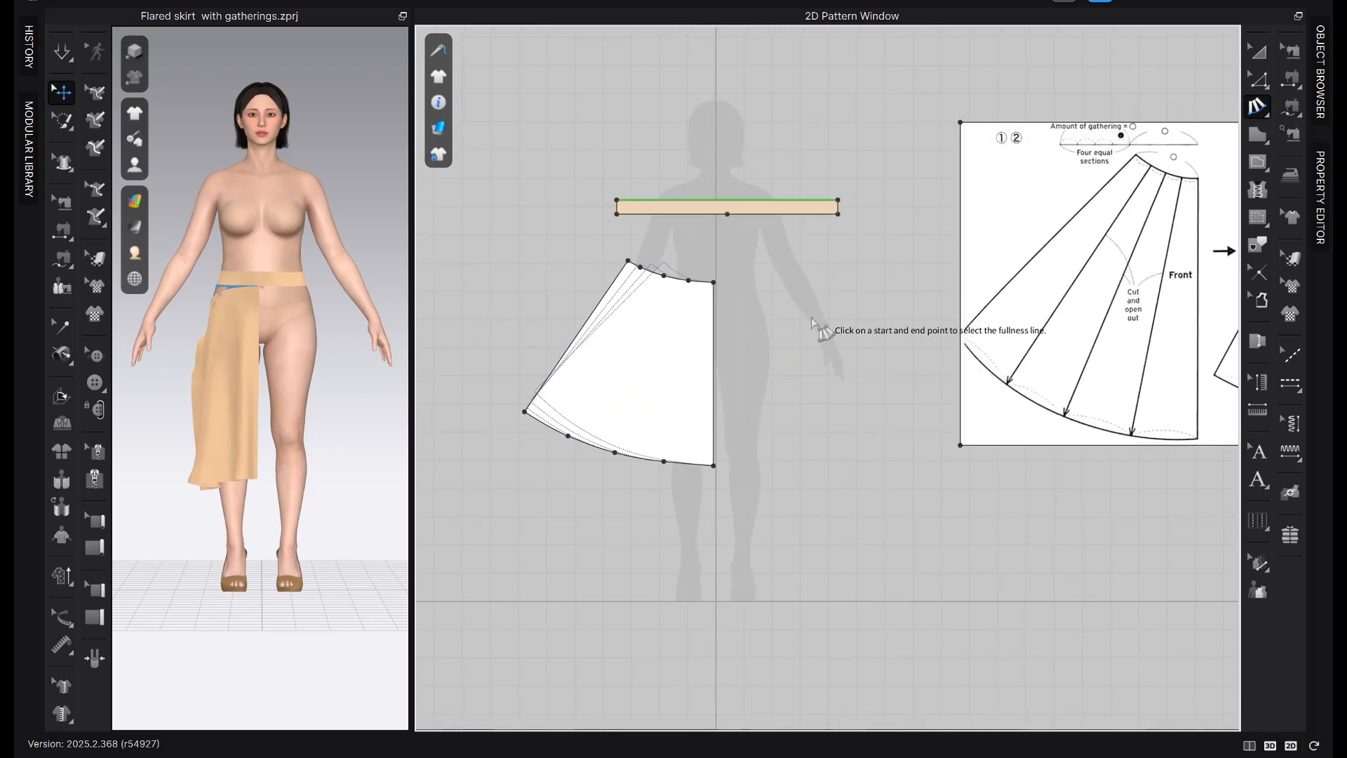
pyautogui.scroll(-2, 811, 317)
pyautogui.moveTo(1228, 290); pyautogui.dragTo(1054, 293, button='middle')
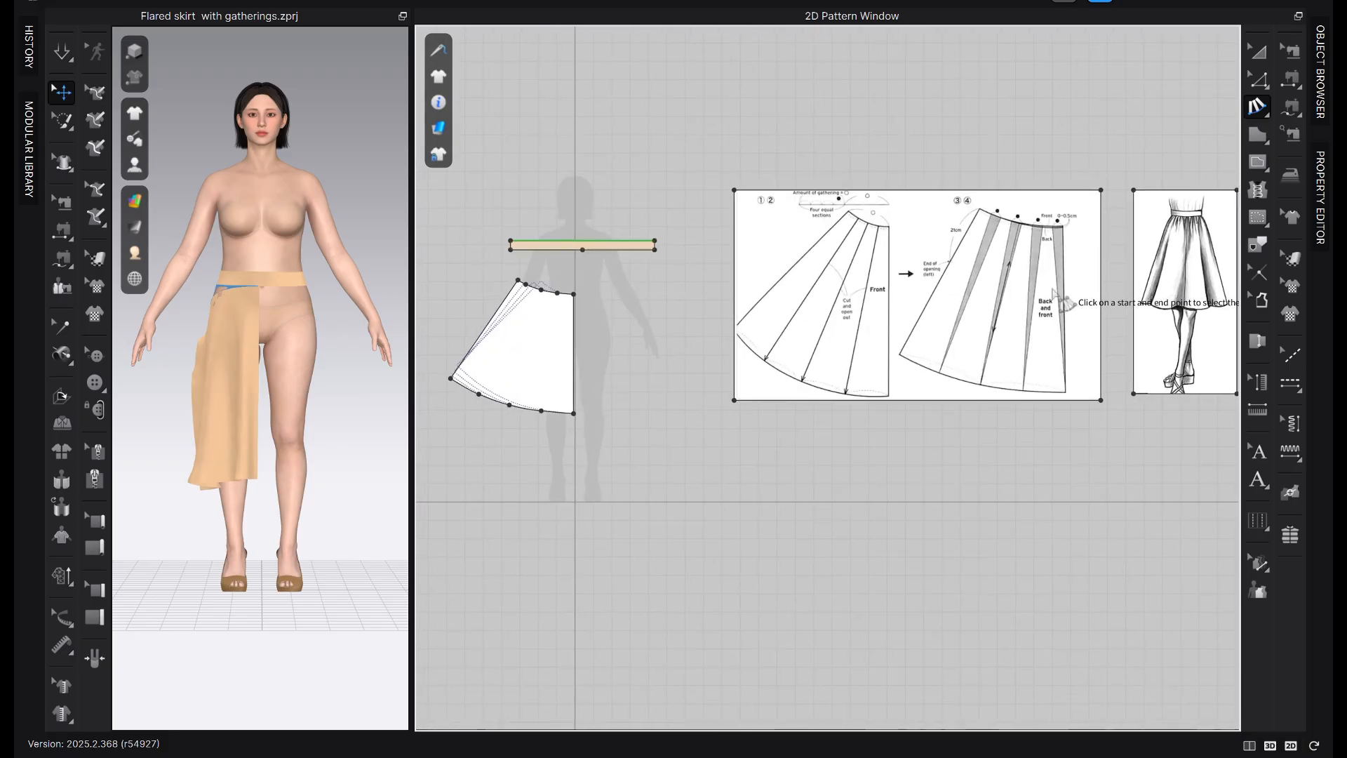
pyautogui.scroll(2, 803, 361)
pyautogui.moveTo(509, 410); pyautogui.dragTo(738, 434, button='middle')
pyautogui.scroll(5, 725, 379)
pyautogui.scroll(-1, 758, 375)
pyautogui.moveTo(768, 358); pyautogui.dragTo(765, 349, button='middle')
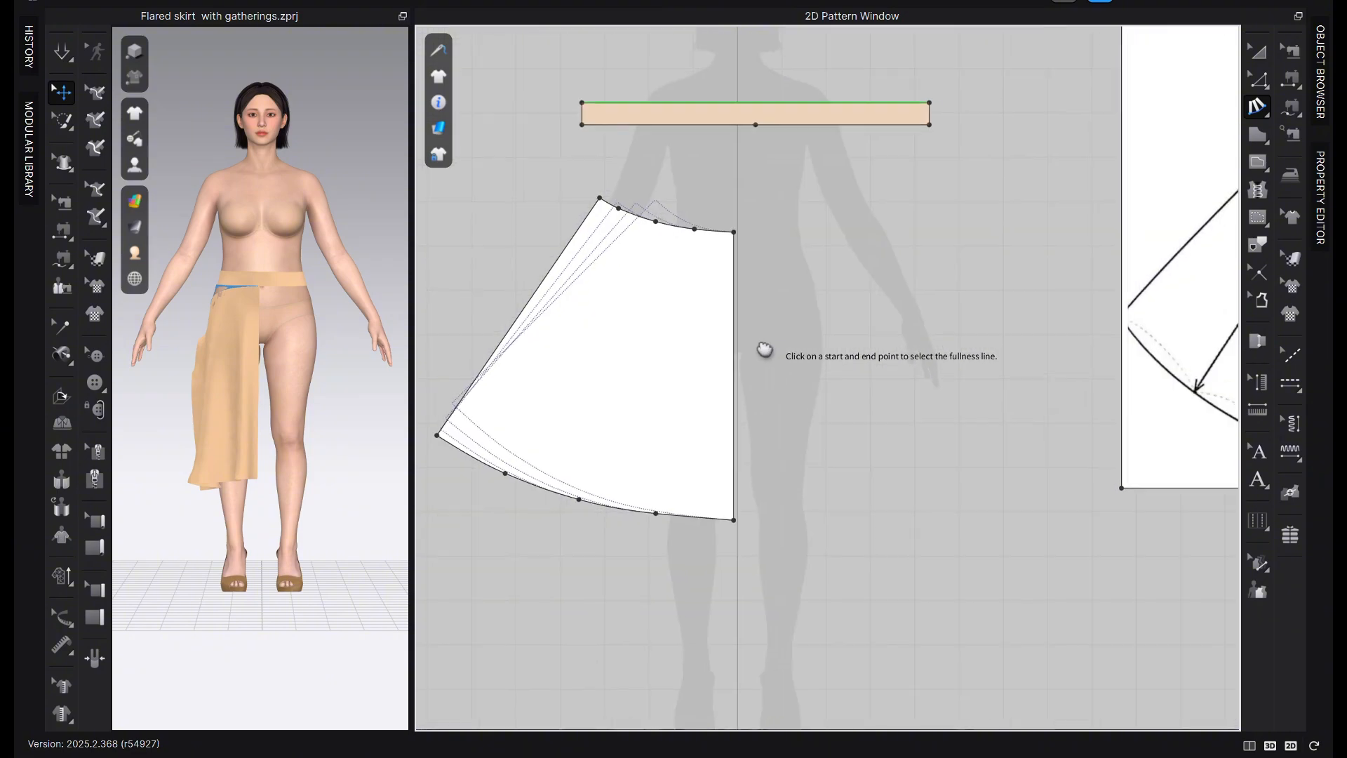
pyautogui.scroll(-3, 765, 349)
pyautogui.scroll(4, 1119, 288)
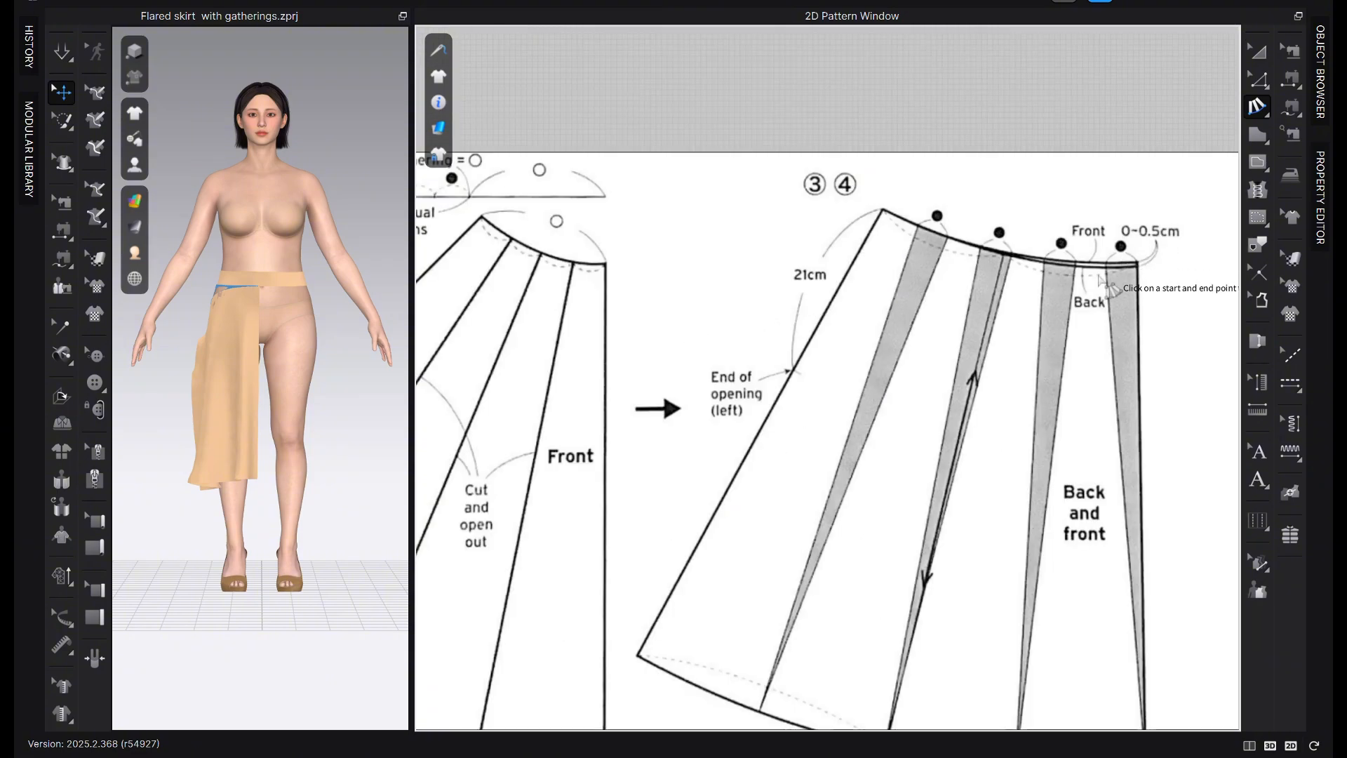
pyautogui.scroll(-6, 1171, 289)
pyautogui.scroll(2, 950, 347)
pyautogui.moveTo(1070, 295); pyautogui.dragTo(974, 313, button='middle')
pyautogui.scroll(3, 974, 314)
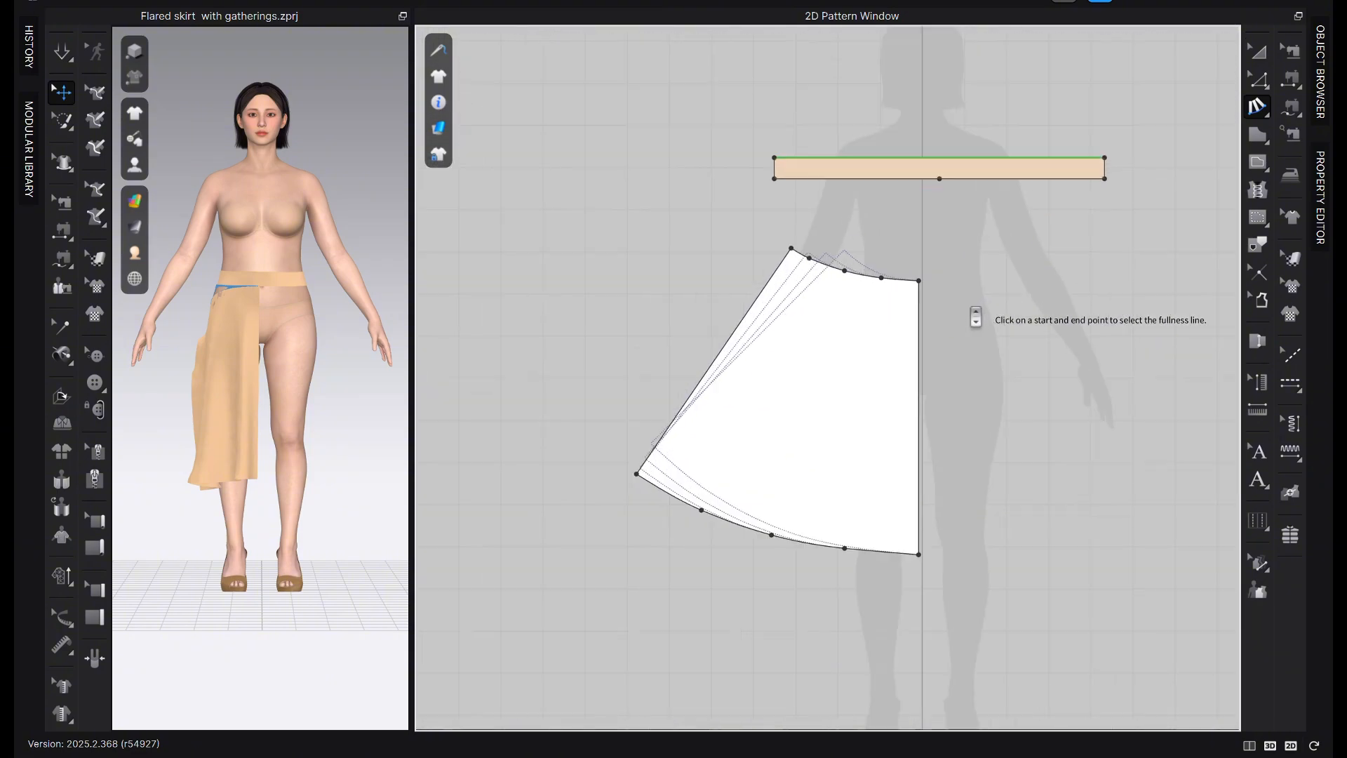
pyautogui.scroll(2, 972, 312)
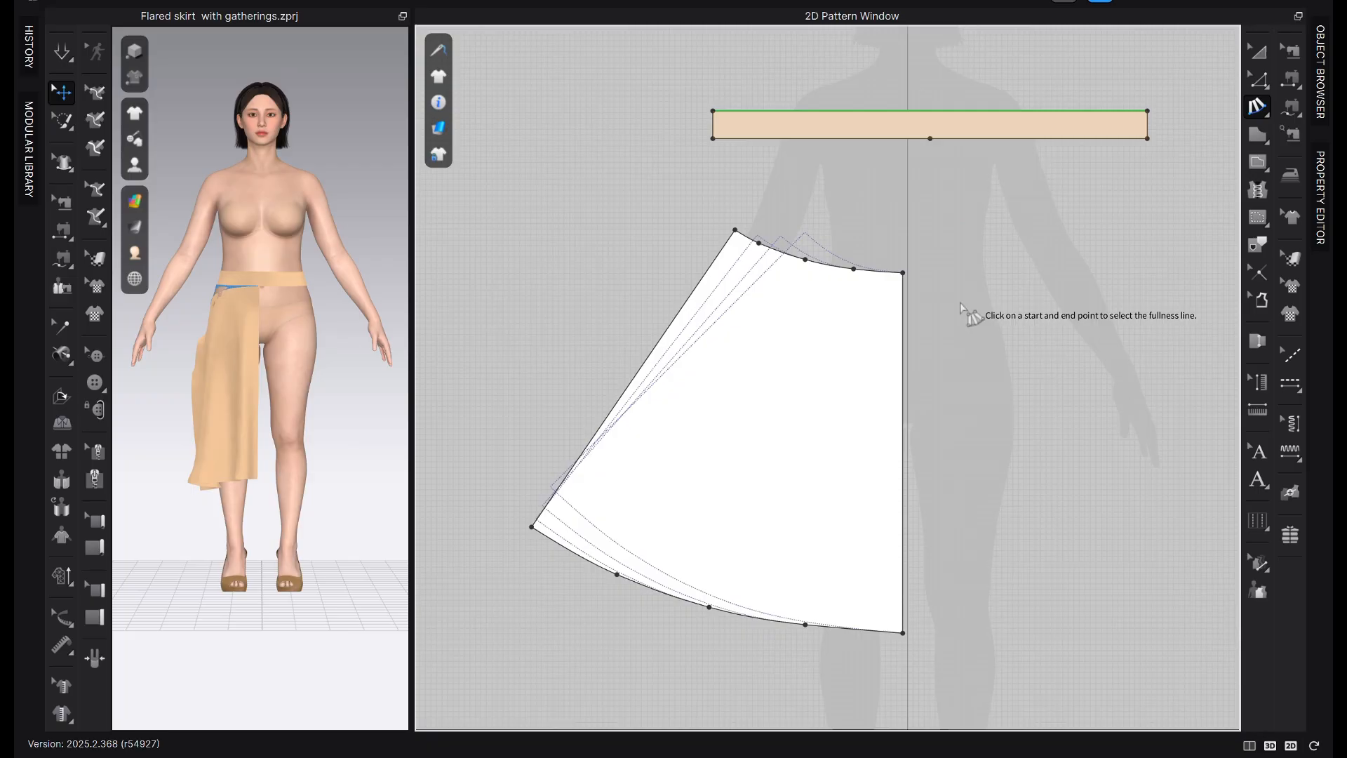
# Apply Fullness to the waist and hem segments beside centre front, with direction End and 4 cm moved at the waist
pyautogui.click(854, 269)
pyautogui.click(903, 272)
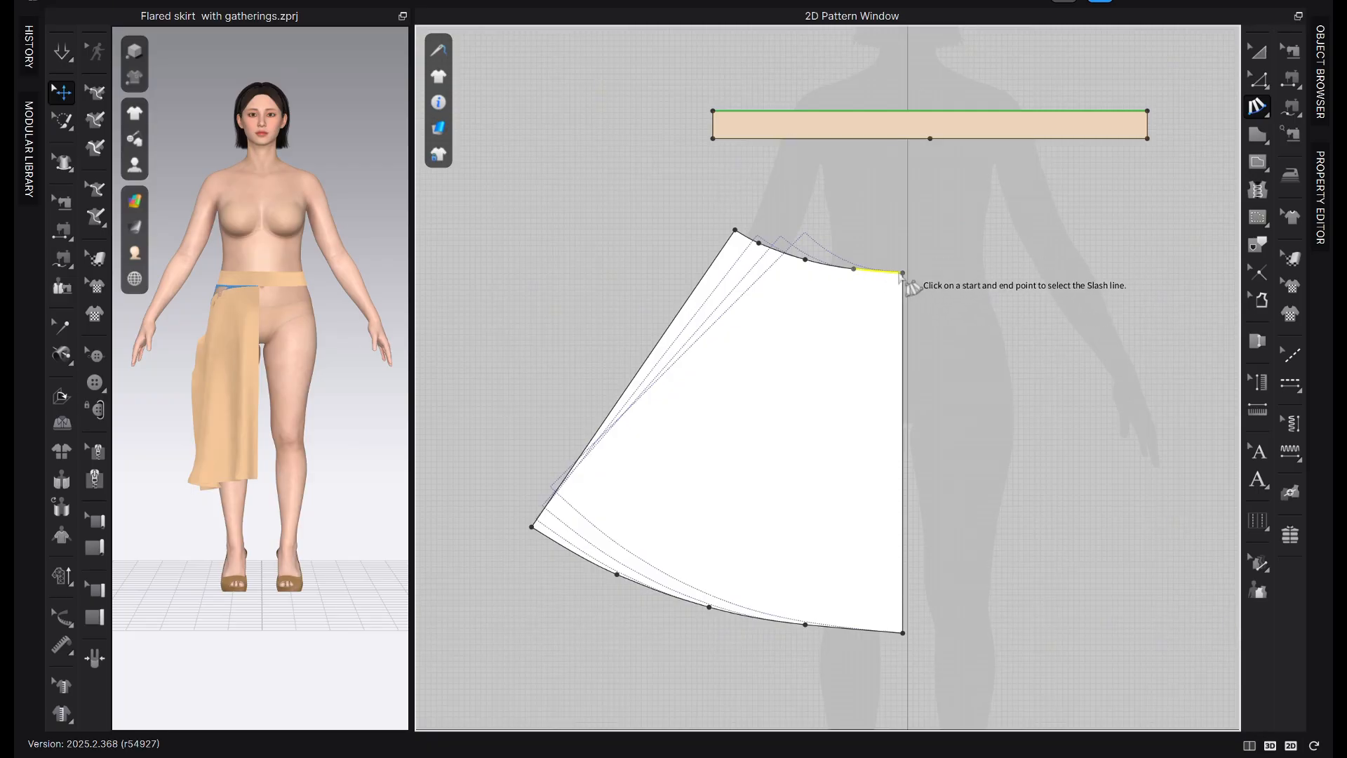
pyautogui.click(808, 624)
pyautogui.click(903, 633)
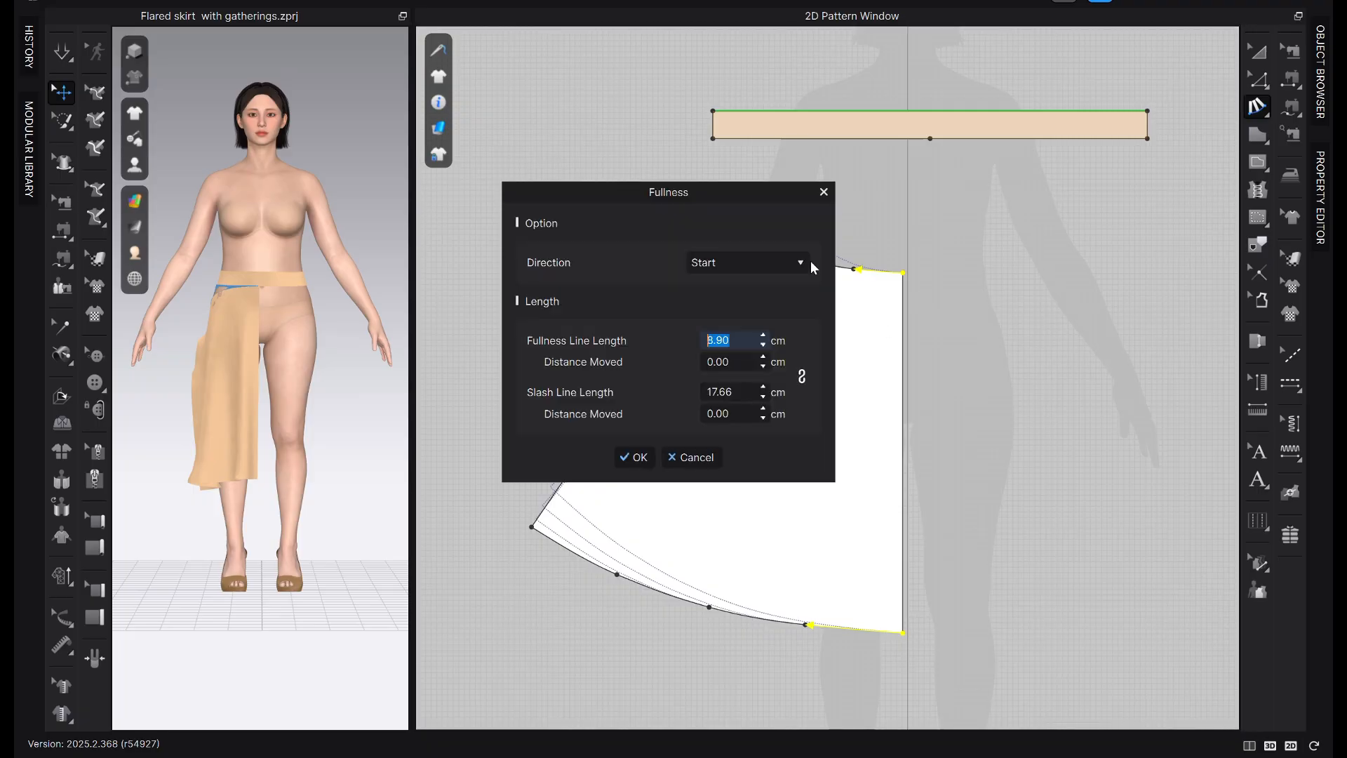
pyautogui.click(730, 261)
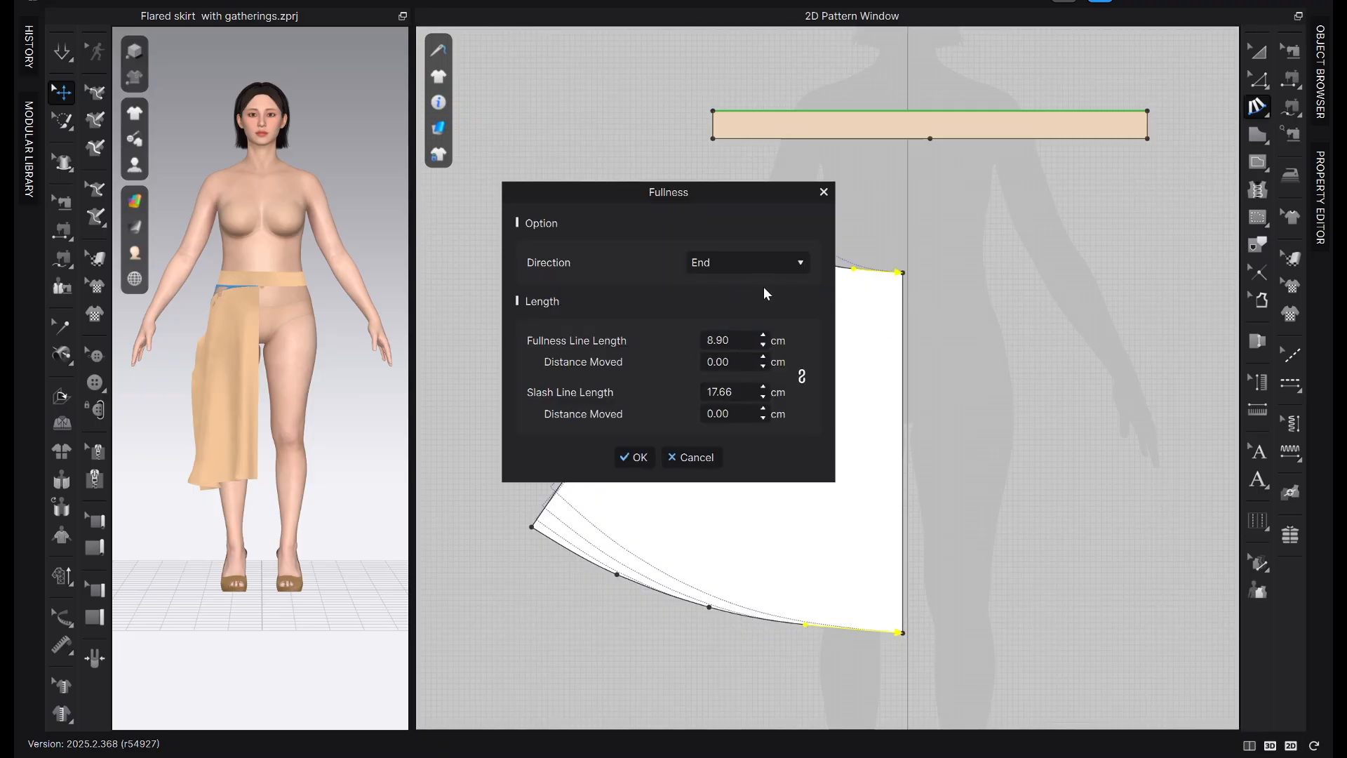
pyautogui.write('4')
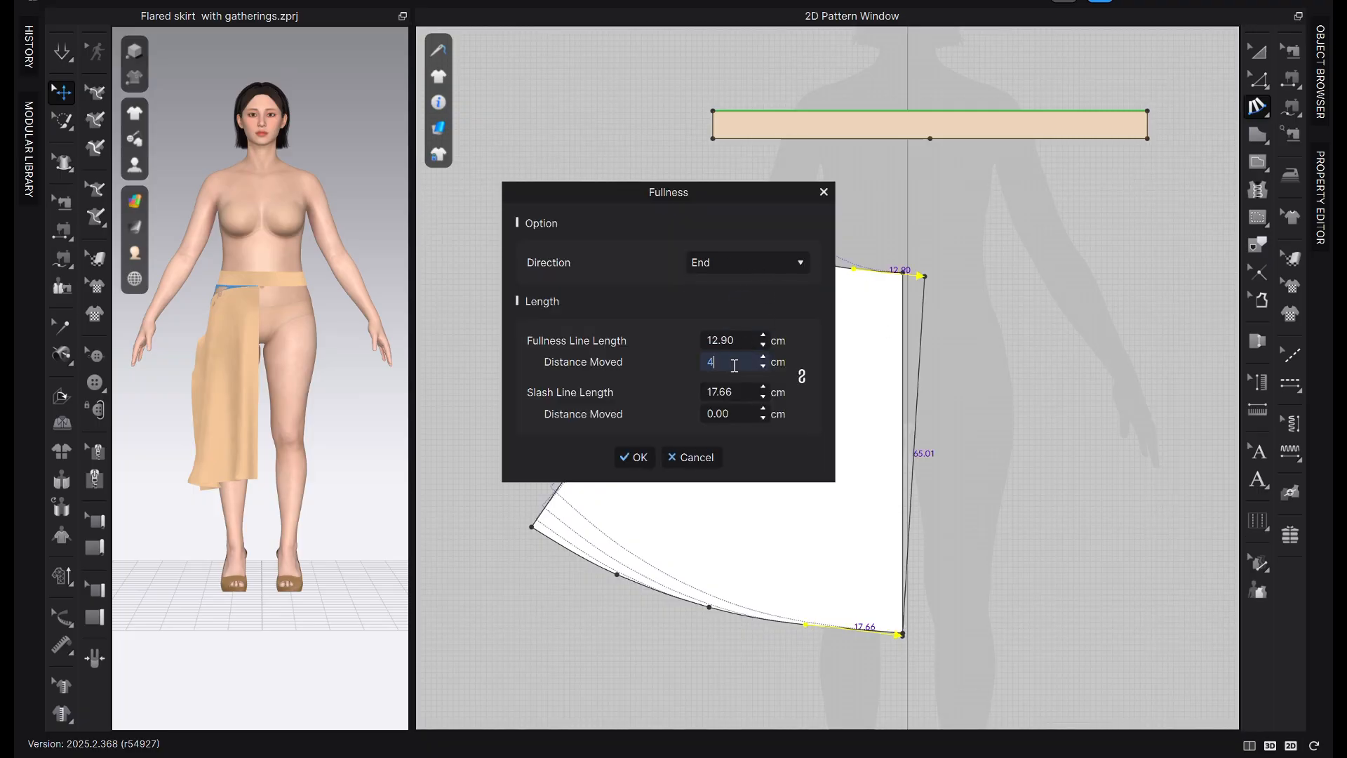
pyautogui.click(640, 457)
# Smooth the half front panel's whole waistline into one curve from the side seam to the centre front
pyautogui.press('c')
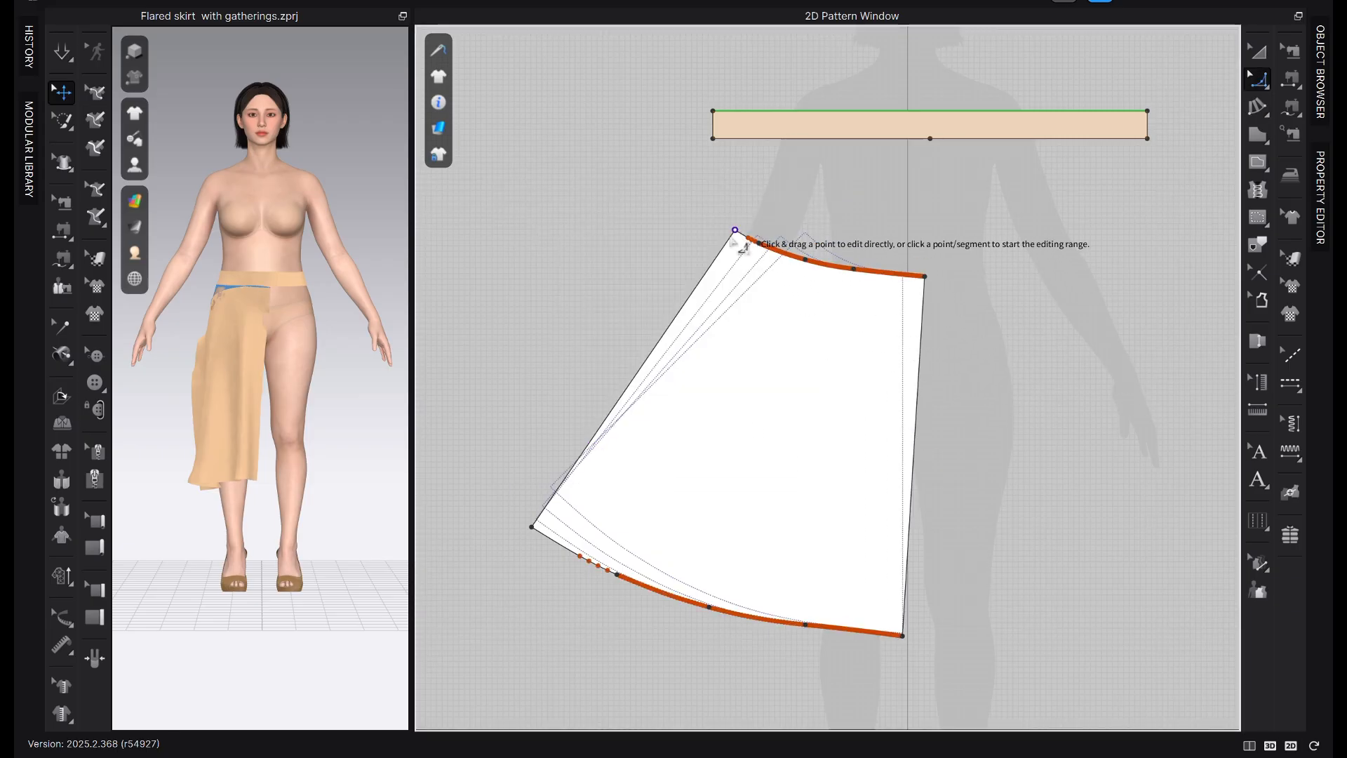
pyautogui.click(735, 231)
pyautogui.click(924, 277)
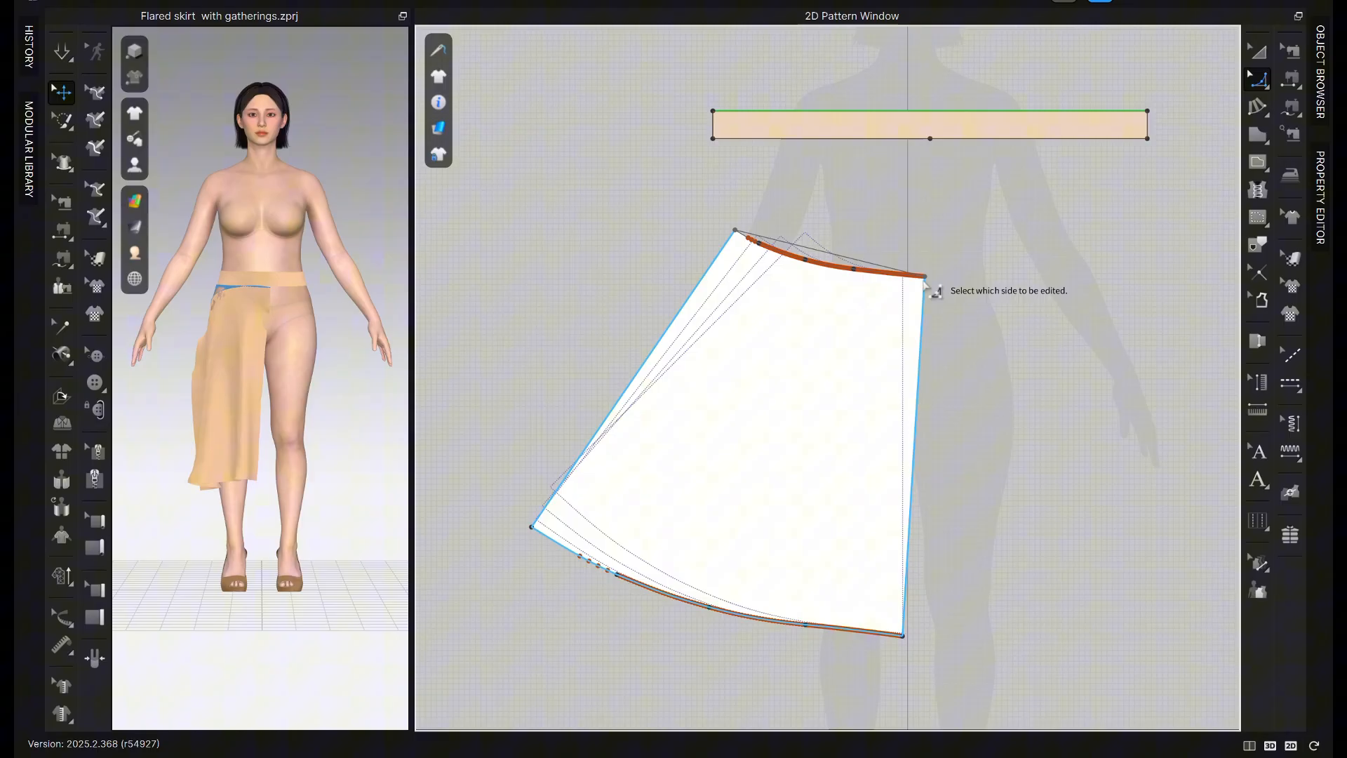
pyautogui.click(853, 268)
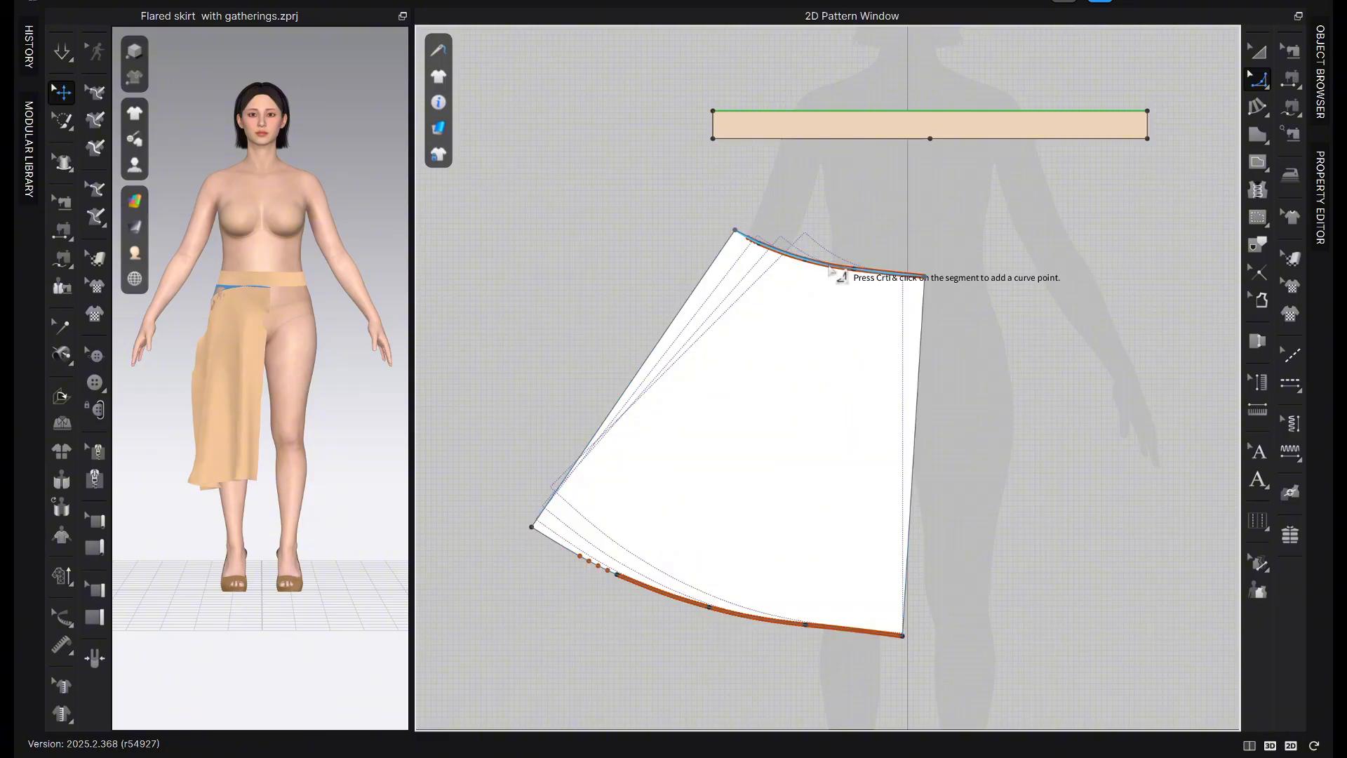
pyautogui.click(842, 236)
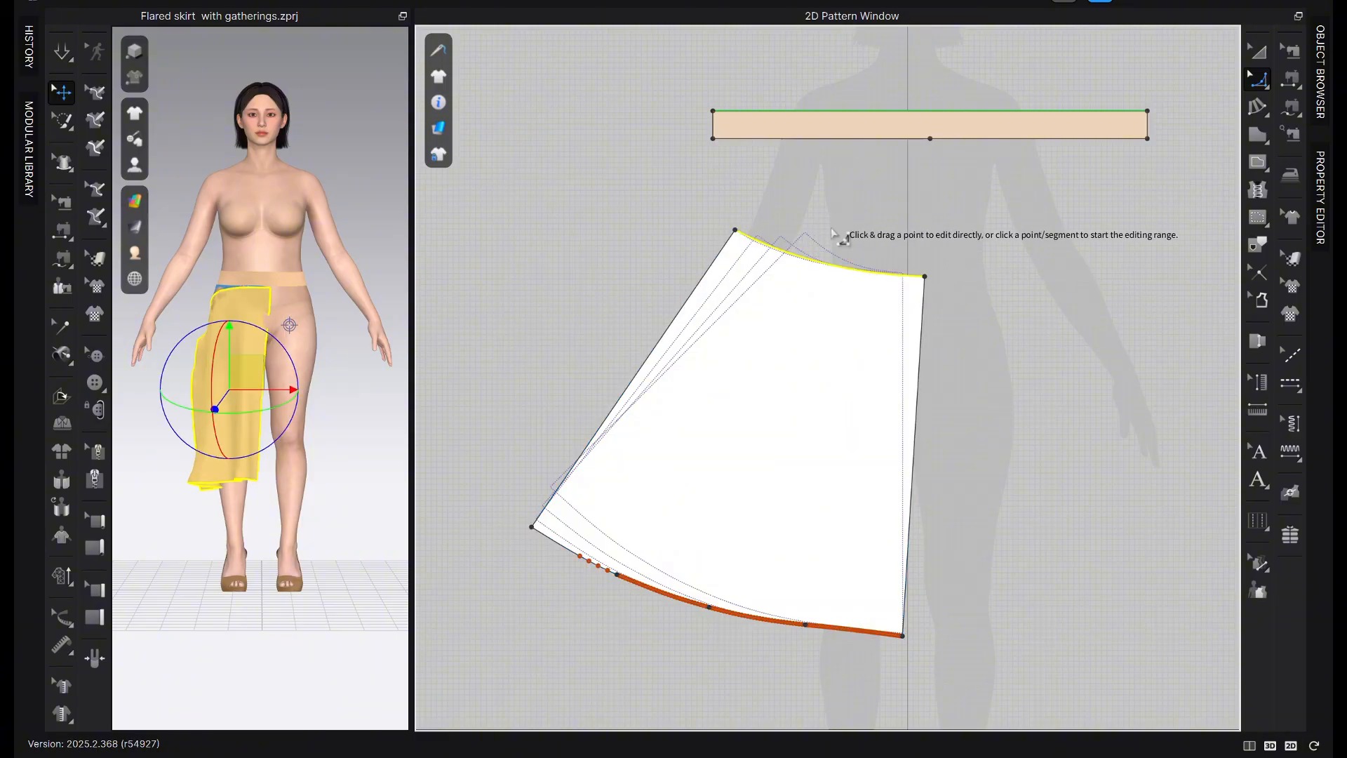
# Smooth the half front panel's whole hem into one curve from the side seam to the centre front
pyautogui.click(532, 527)
pyautogui.click(904, 635)
pyautogui.click(678, 602)
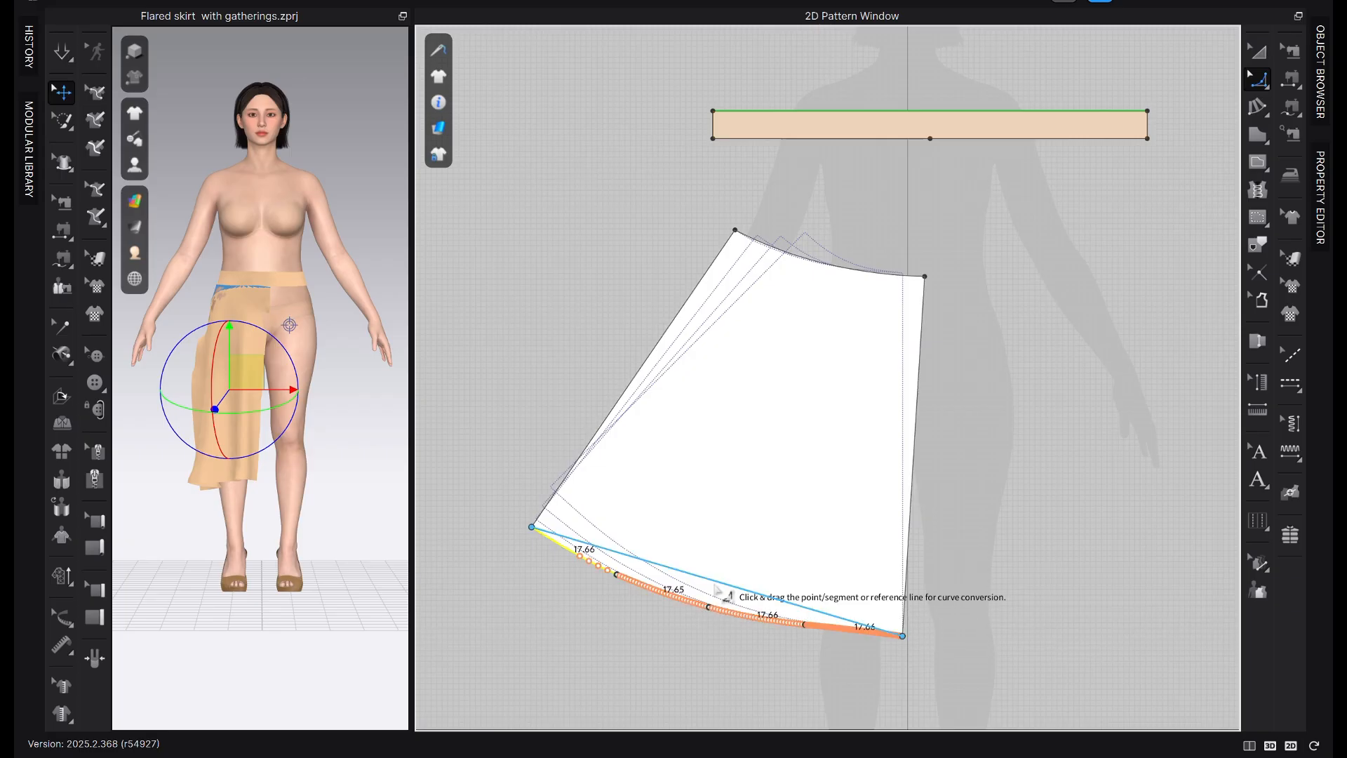
pyautogui.moveTo(715, 585); pyautogui.dragTo(707, 608)
pyautogui.click(1005, 595)
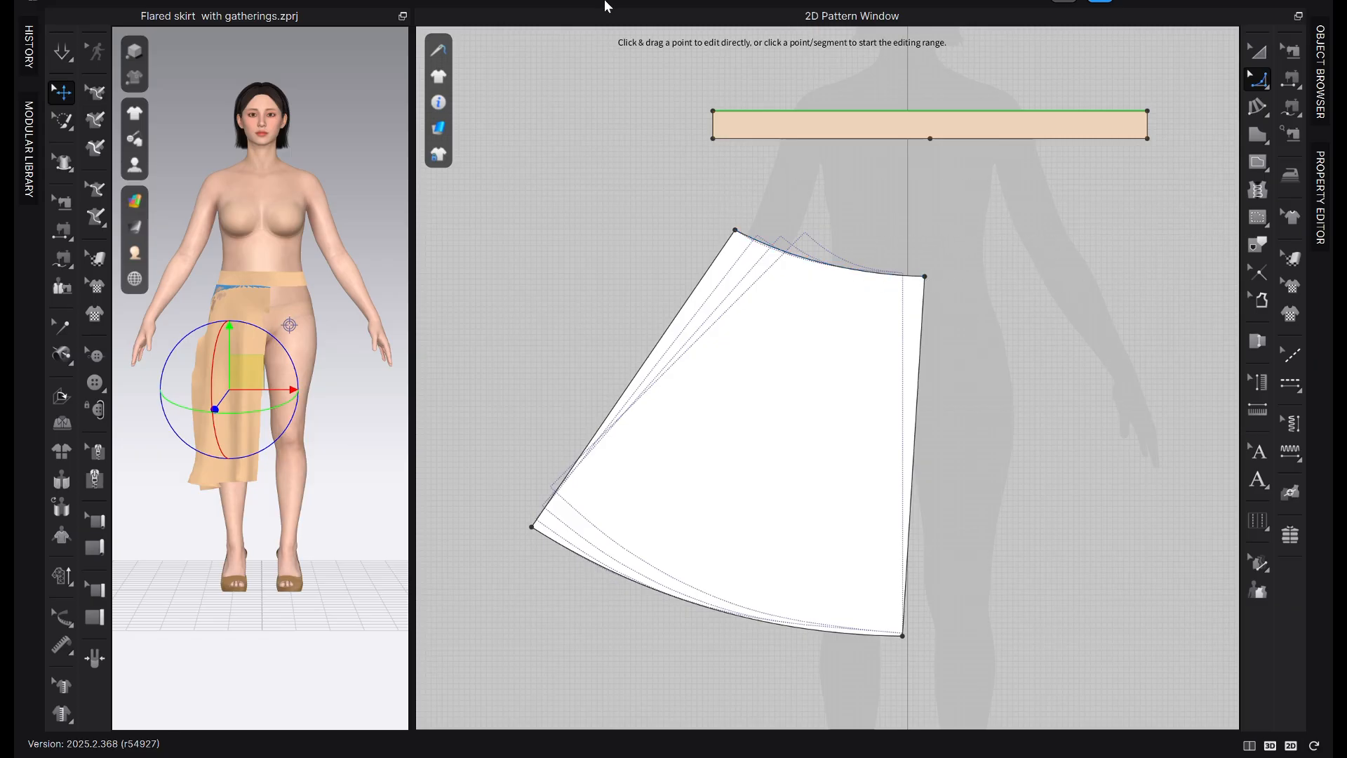
# Align the half front panel's grain parallel to its centre front edge
pyautogui.click(1282, 261)
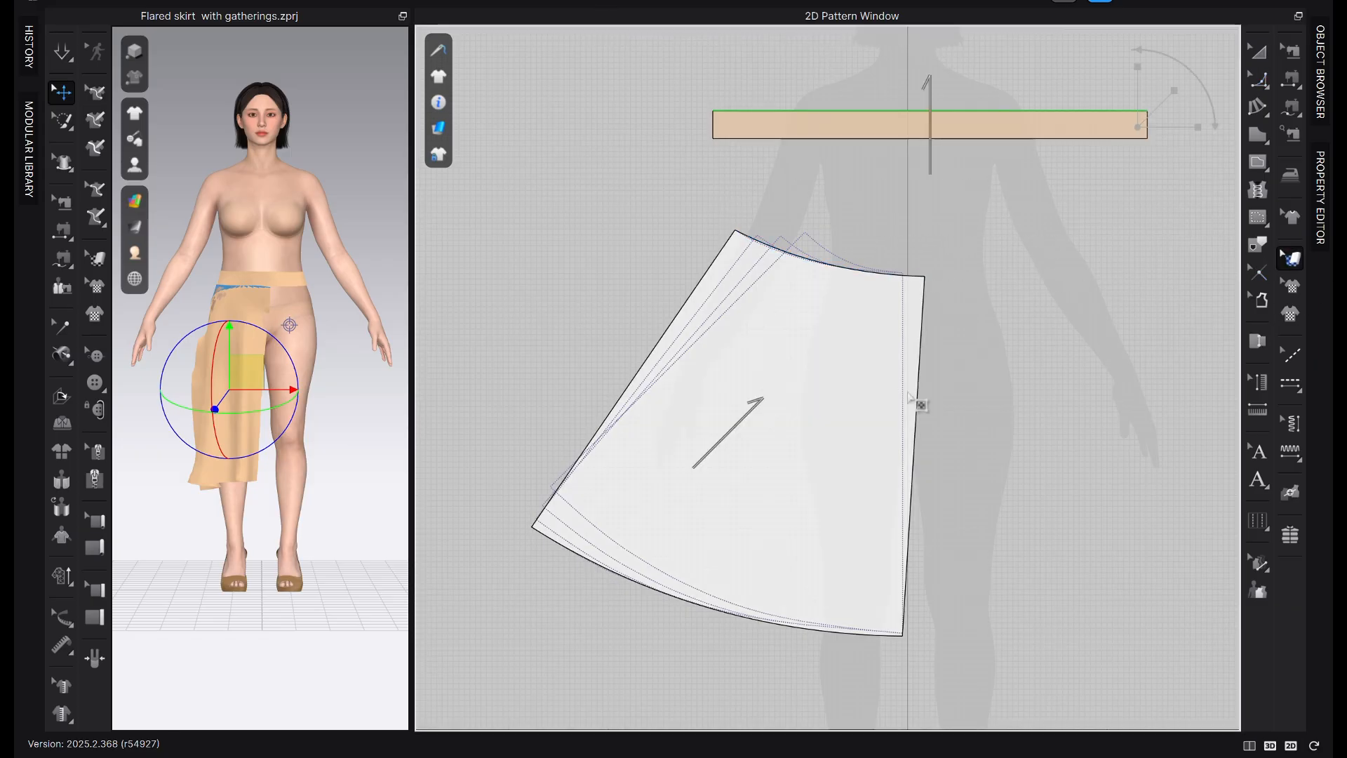
pyautogui.click(727, 440)
pyautogui.rightClick(727, 436)
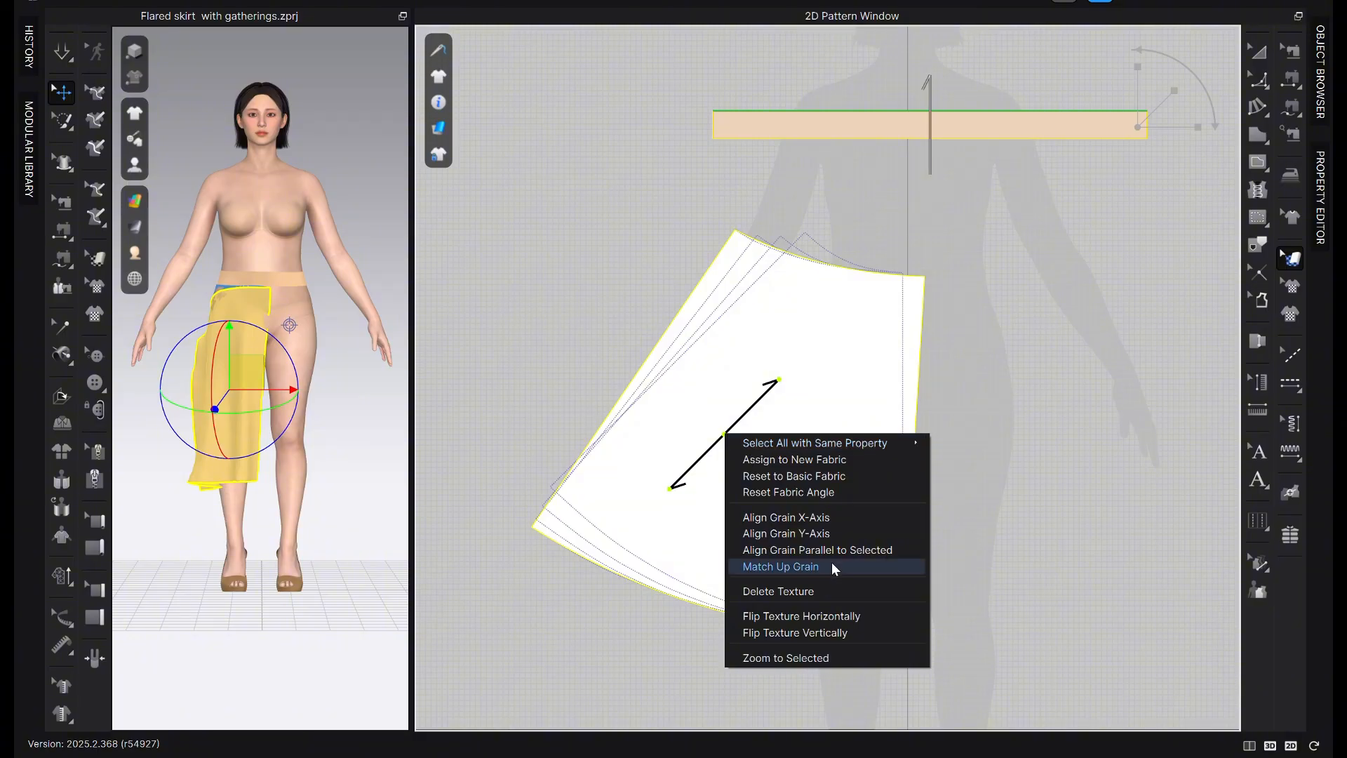
pyautogui.click(855, 552)
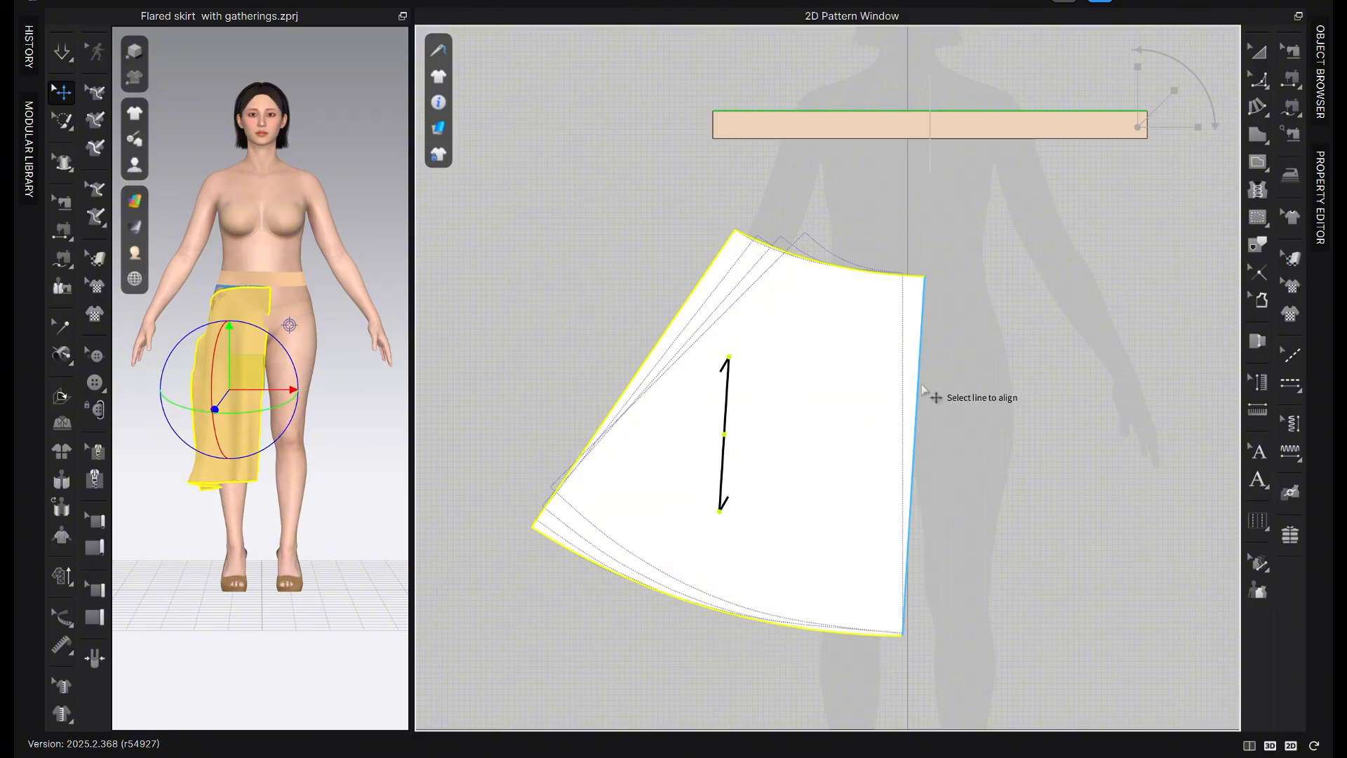
pyautogui.click(920, 393)
pyautogui.click(1010, 358)
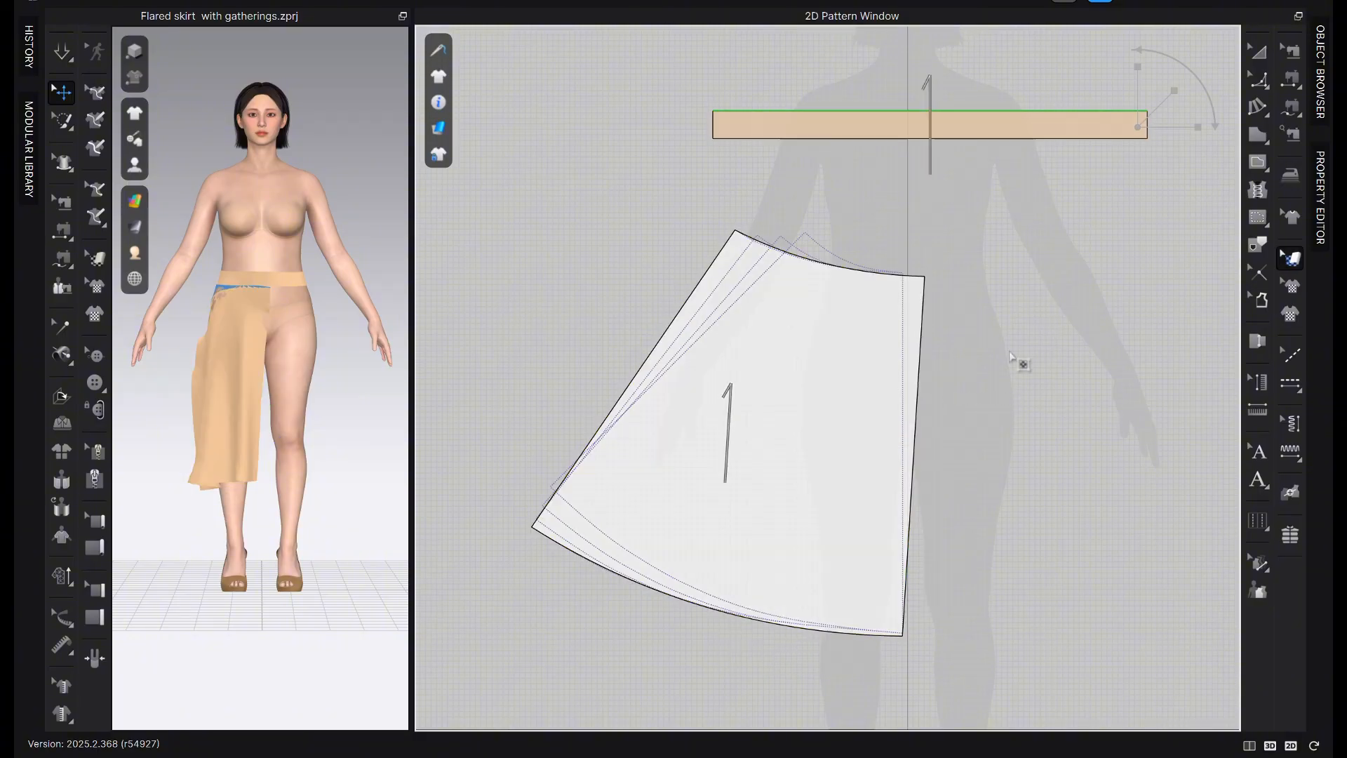
# Rotate the half front panel so its centre front edge is vertical
pyautogui.click(1261, 55)
pyautogui.click(884, 381)
pyautogui.rightClick(884, 381)
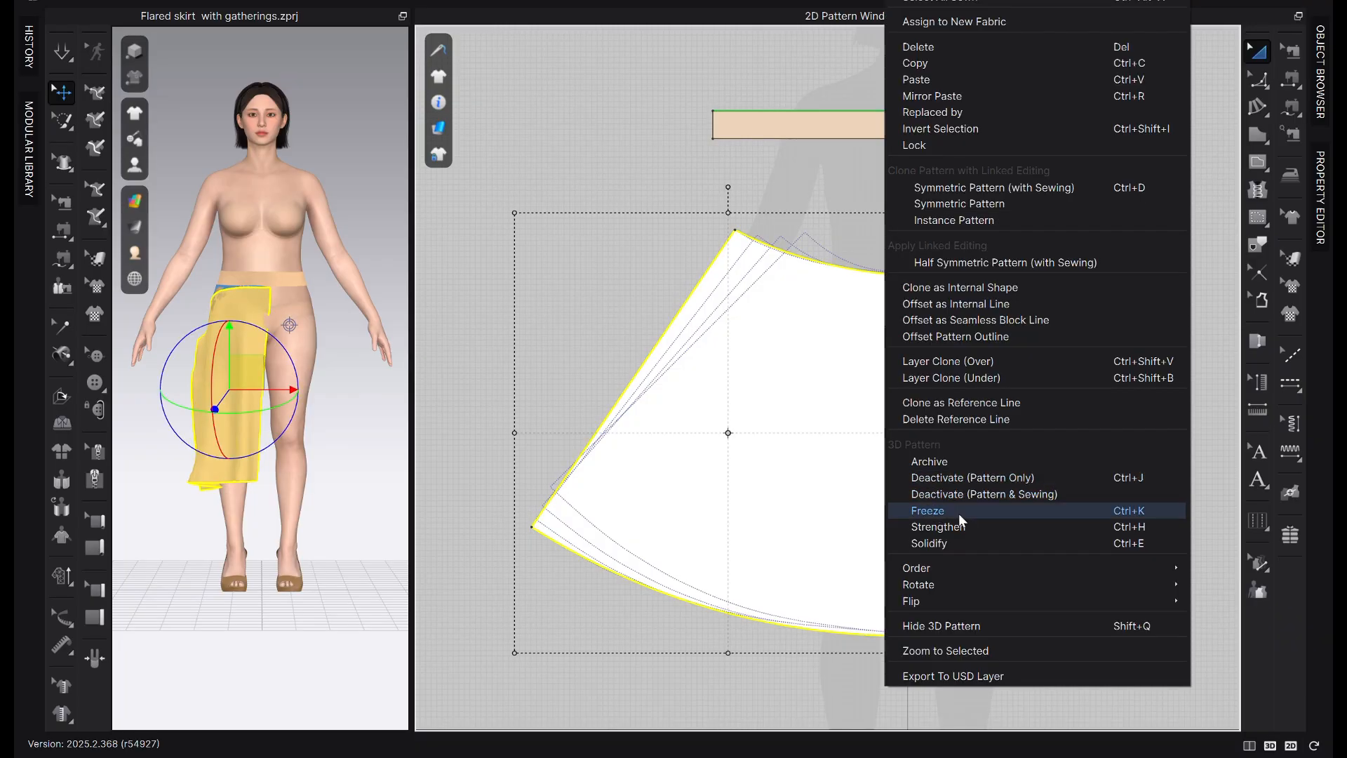
pyautogui.moveTo(970, 567)
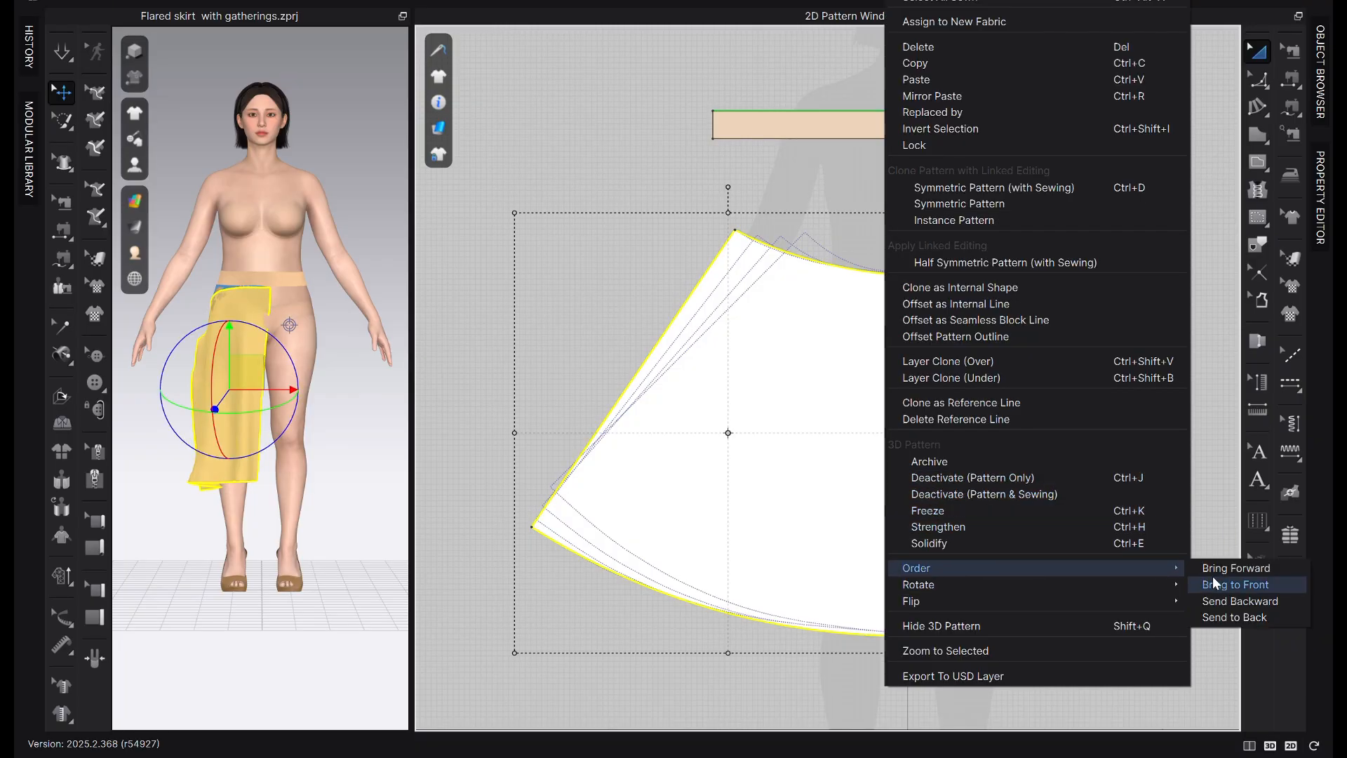
pyautogui.moveTo(1025, 584)
pyautogui.click(860, 585)
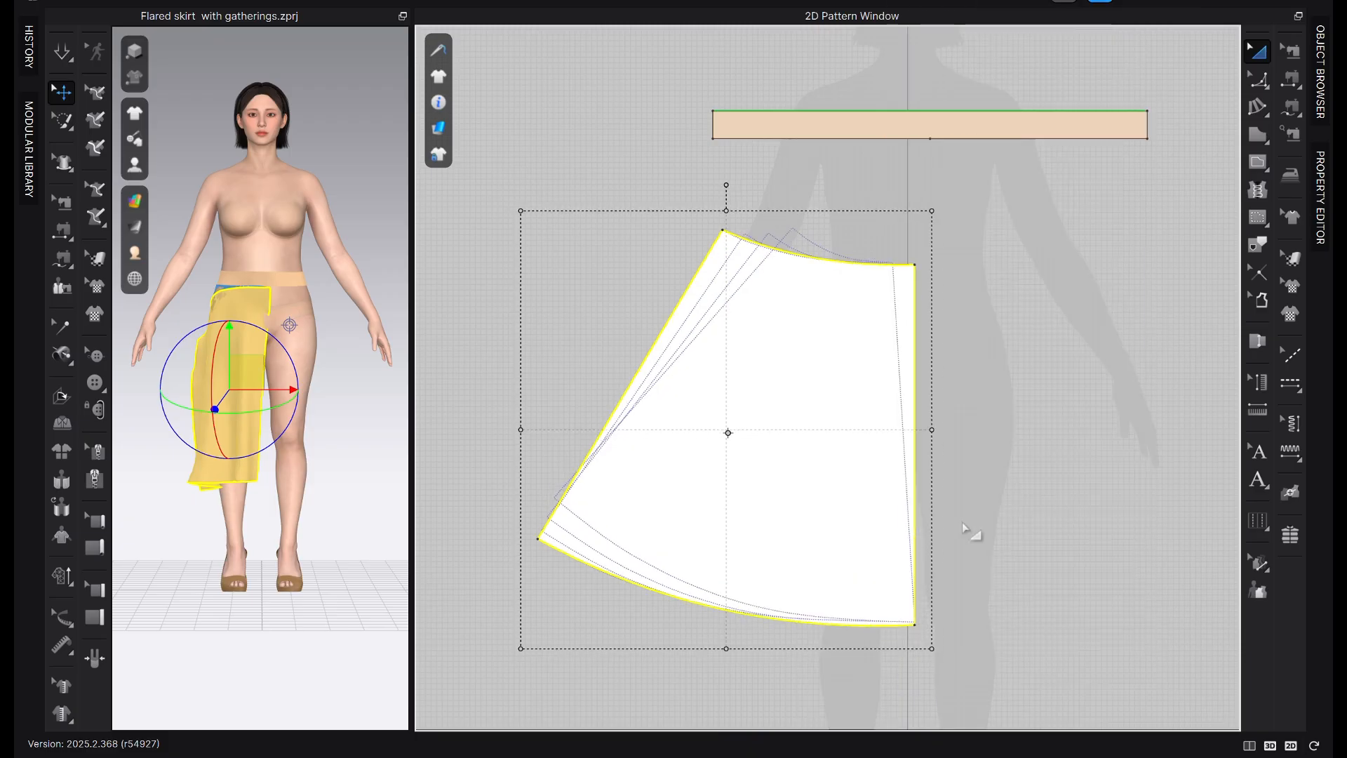
pyautogui.click(962, 522)
# Move the half front panel slightly up and place its centre front edge just beside the avatar silhouette's centre line
pyautogui.moveTo(868, 343)
pyautogui.mouseDown()
pyautogui.moveTo(845, 318)
pyautogui.moveTo(859, 326)
pyautogui.mouseUp()
pyautogui.click(986, 350)
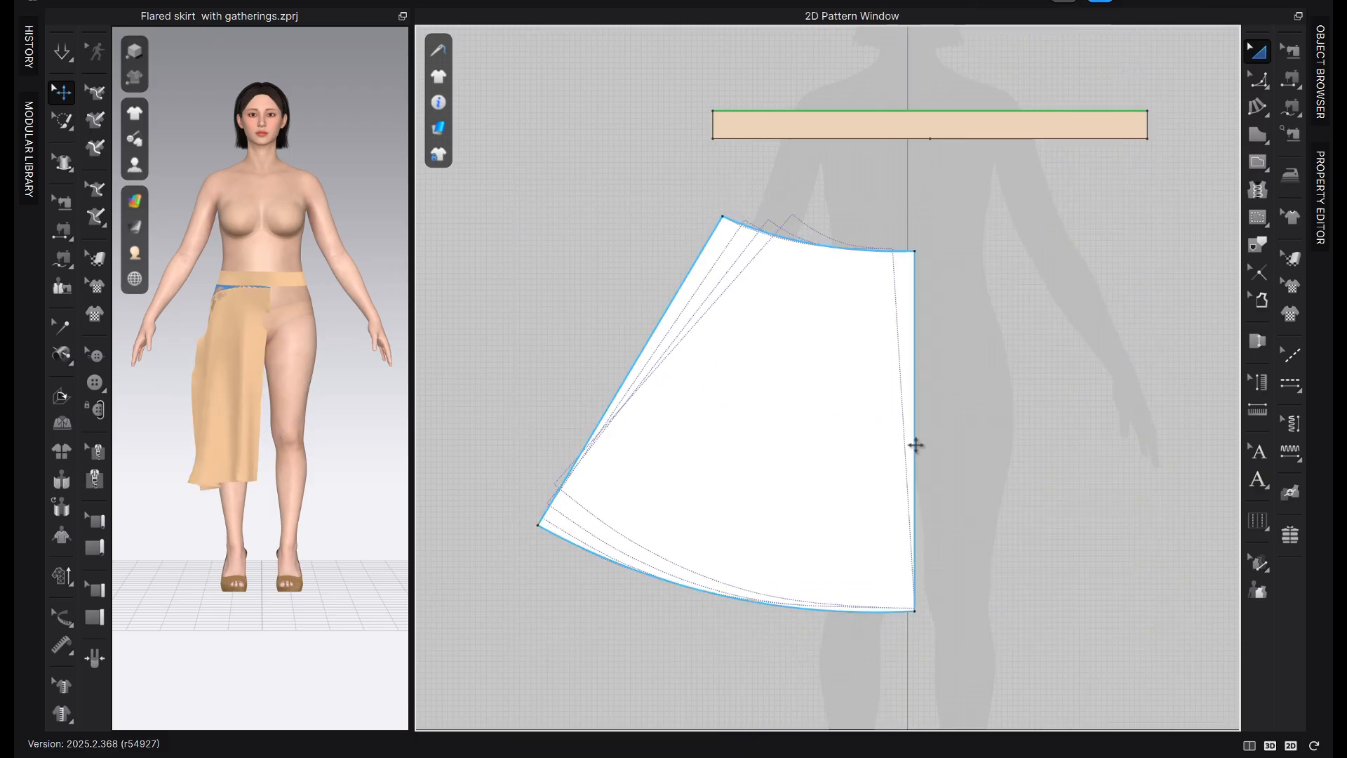
pyautogui.moveTo(915, 445); pyautogui.dragTo(902, 445)
pyautogui.click(980, 431)
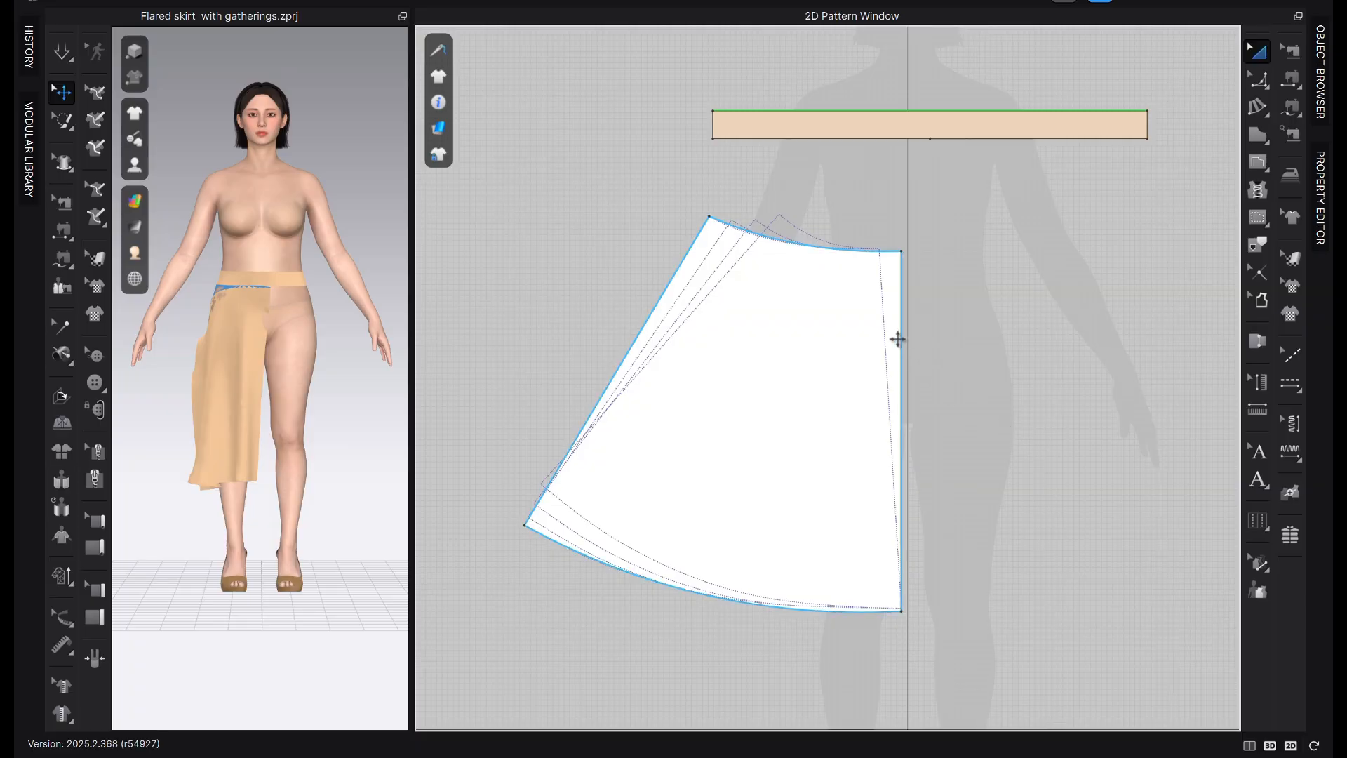
# Adjust the hem's curve handle near the centre front so the hem corner there is about 90.6°
pyautogui.press('z')
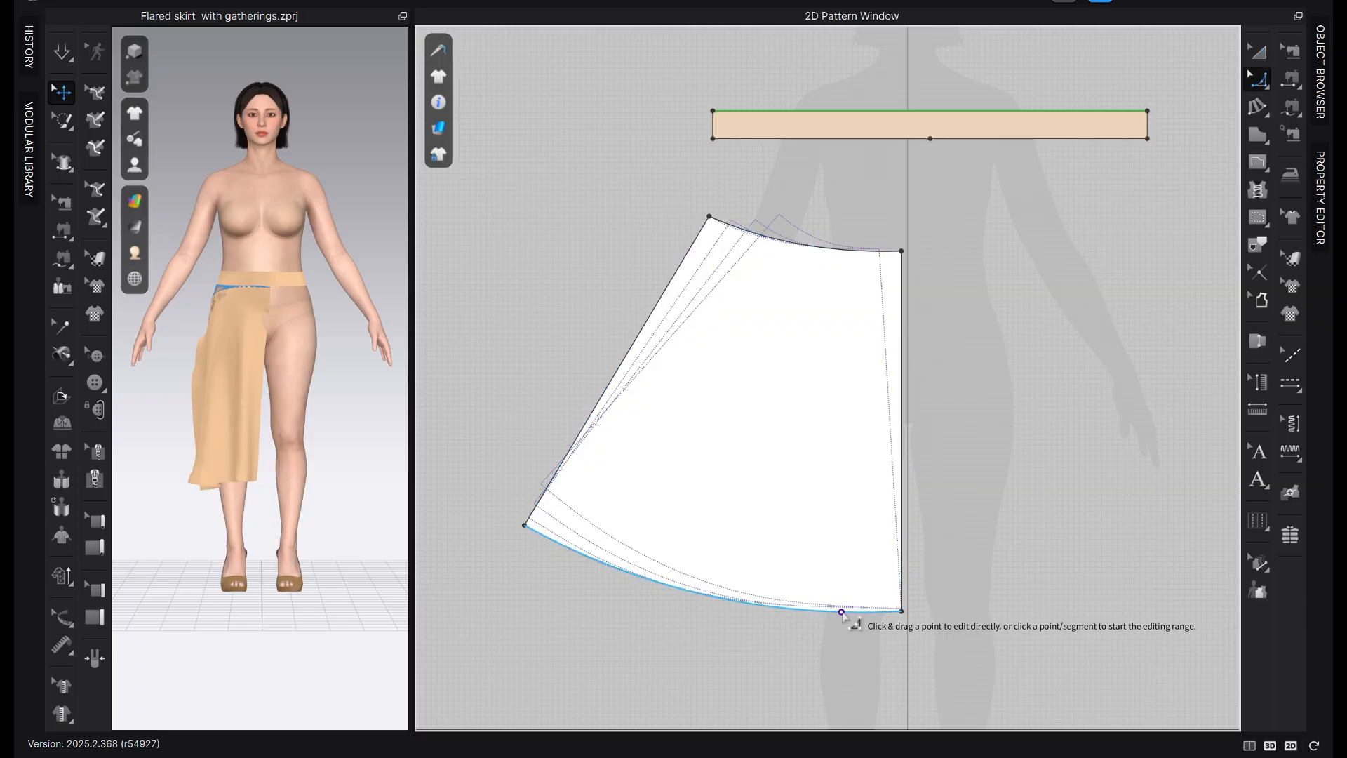
pyautogui.click(823, 618)
pyautogui.scroll(3, 822, 617)
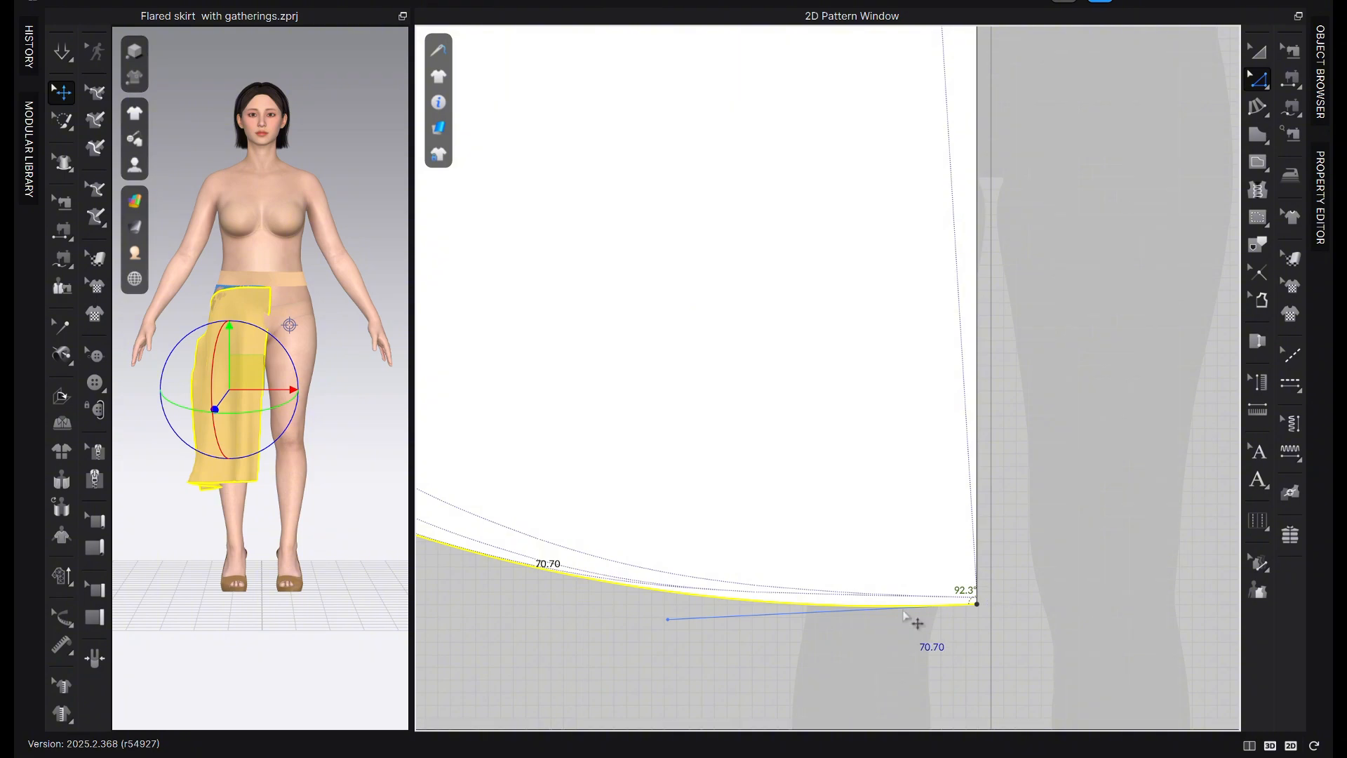
pyautogui.moveTo(668, 618); pyautogui.dragTo(668, 610)
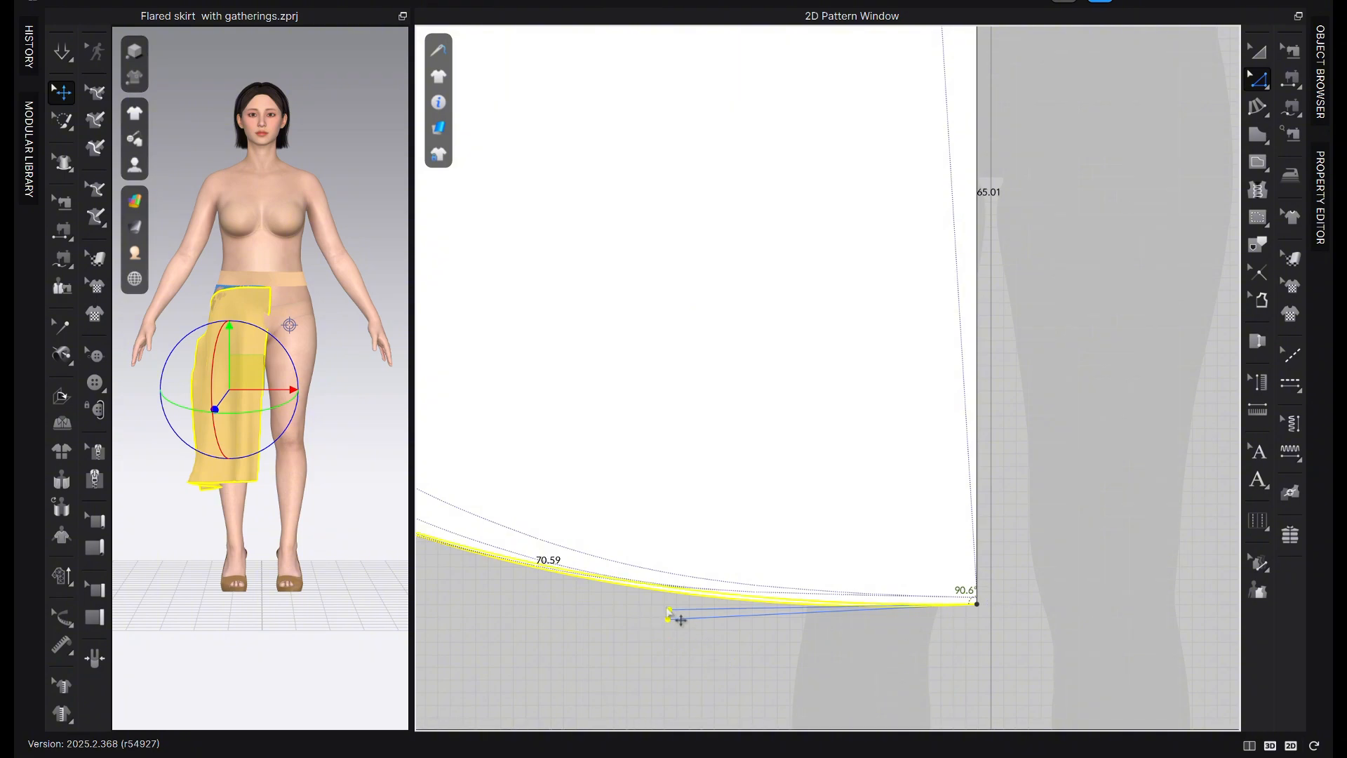
pyautogui.click(994, 623)
pyautogui.scroll(-3, 994, 623)
pyautogui.click(639, 563)
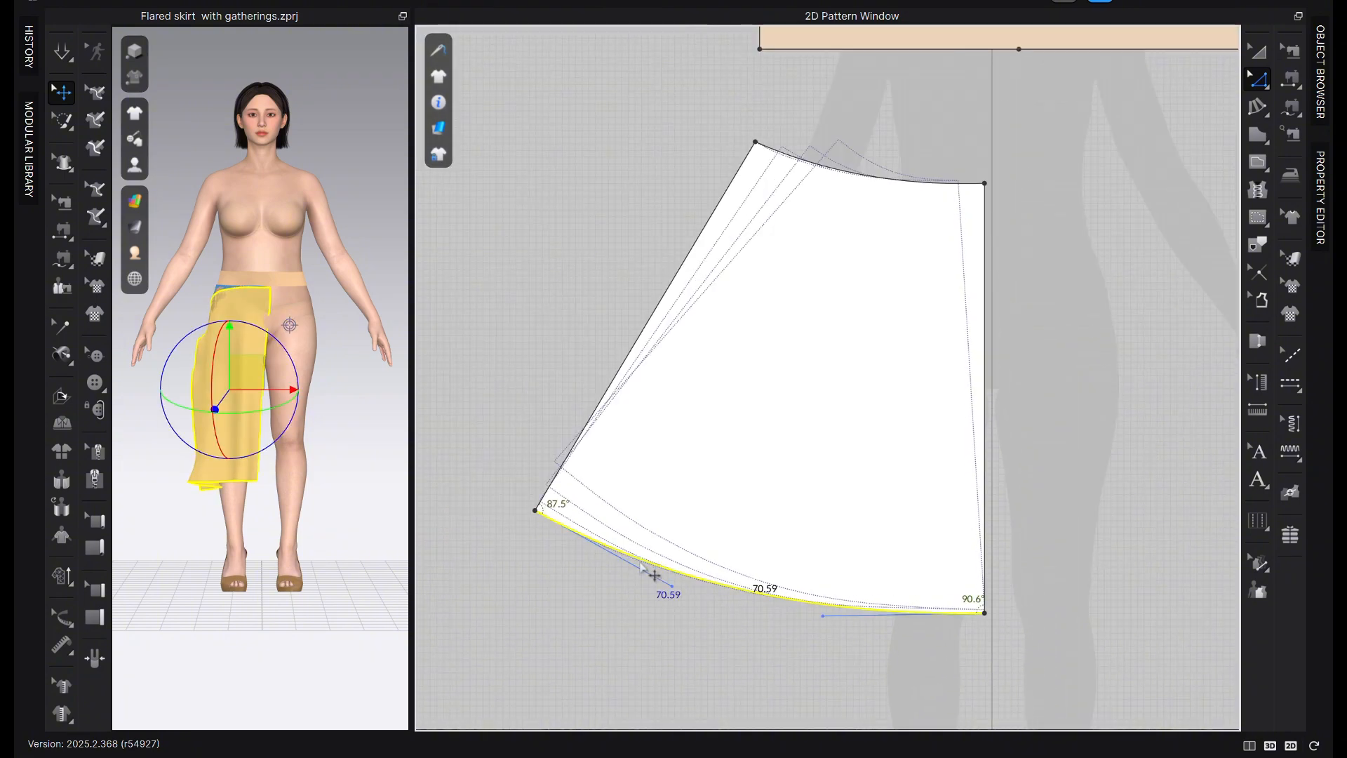
# Adjust the waist's curve handle near the centre front so the waist corner there is about 90.7°
pyautogui.click(995, 230)
pyautogui.click(986, 220)
pyautogui.scroll(2, 993, 212)
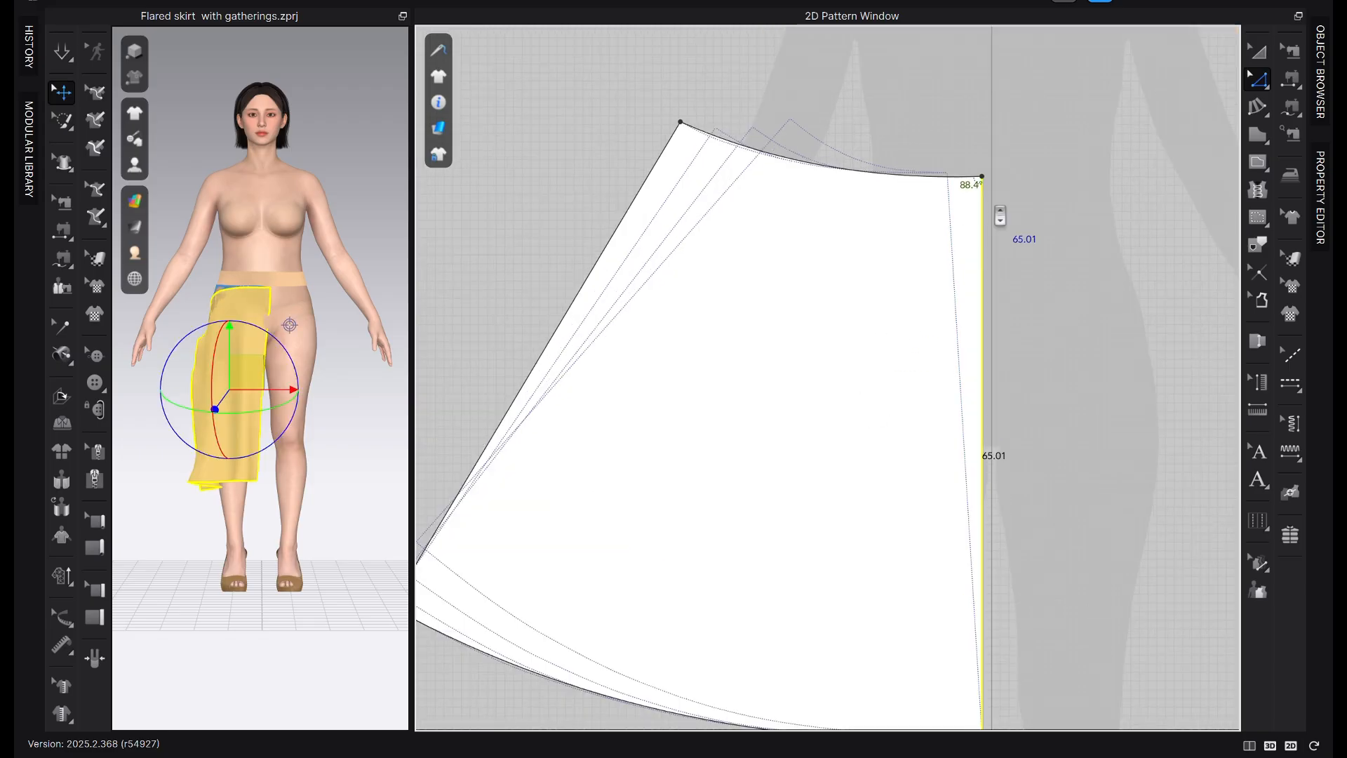
pyautogui.click(912, 169)
pyautogui.scroll(1, 893, 166)
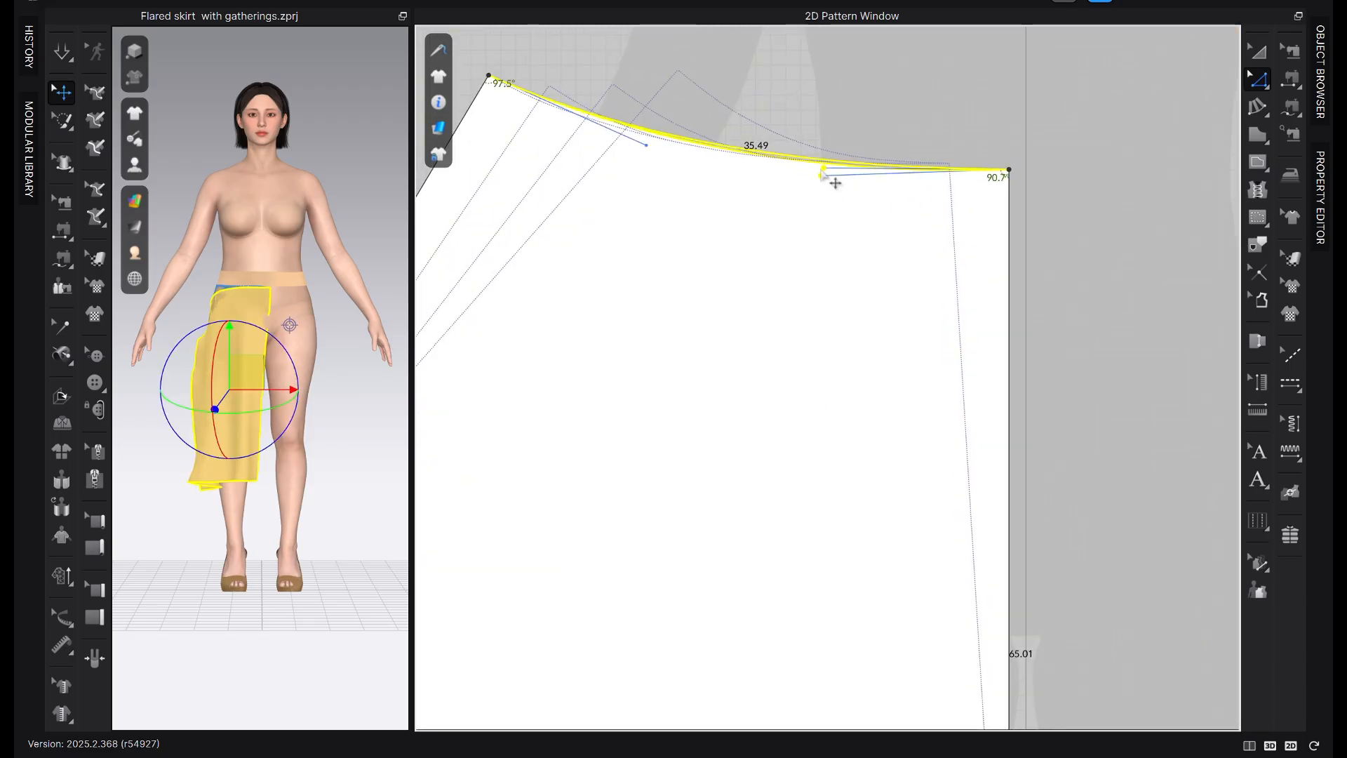
pyautogui.click(899, 114)
pyautogui.scroll(-2, 972, 221)
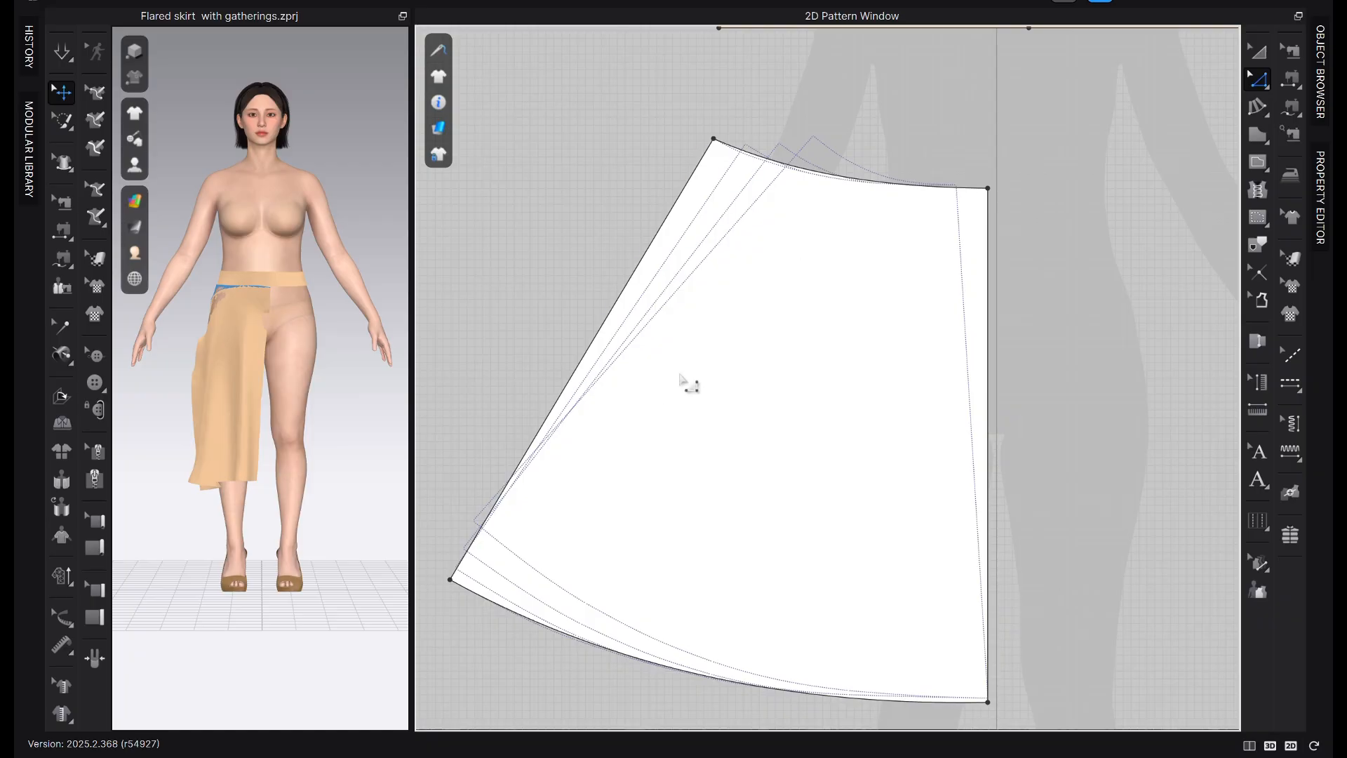
# Annotate the half front panel Front and CF, and place a copy beside it annotated Back and CB
pyautogui.click(1257, 480)
pyautogui.click(839, 437)
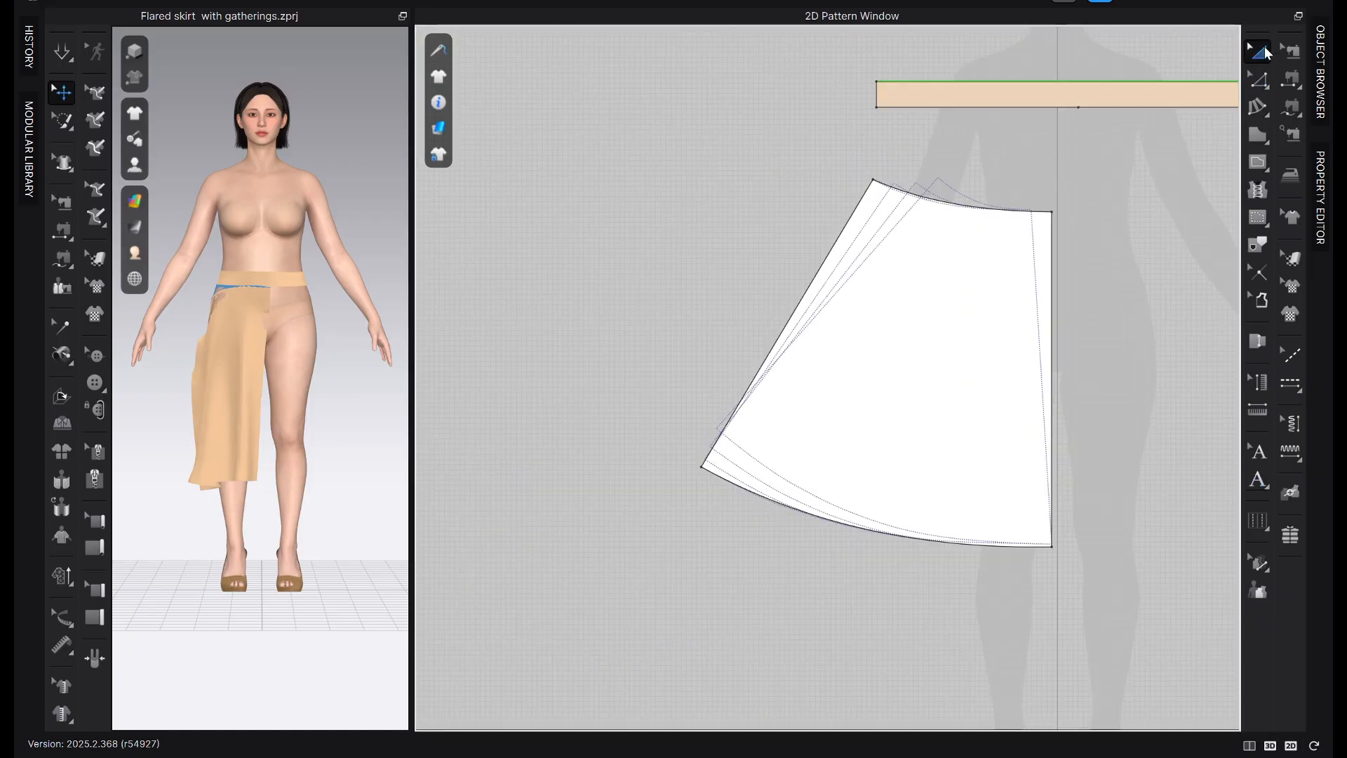
pyautogui.click(1013, 265)
pyautogui.hotkey('ctrl', 'c')
pyautogui.hotkey('ctrl', 'v')
pyautogui.click(1258, 479)
pyautogui.click(1068, 369)
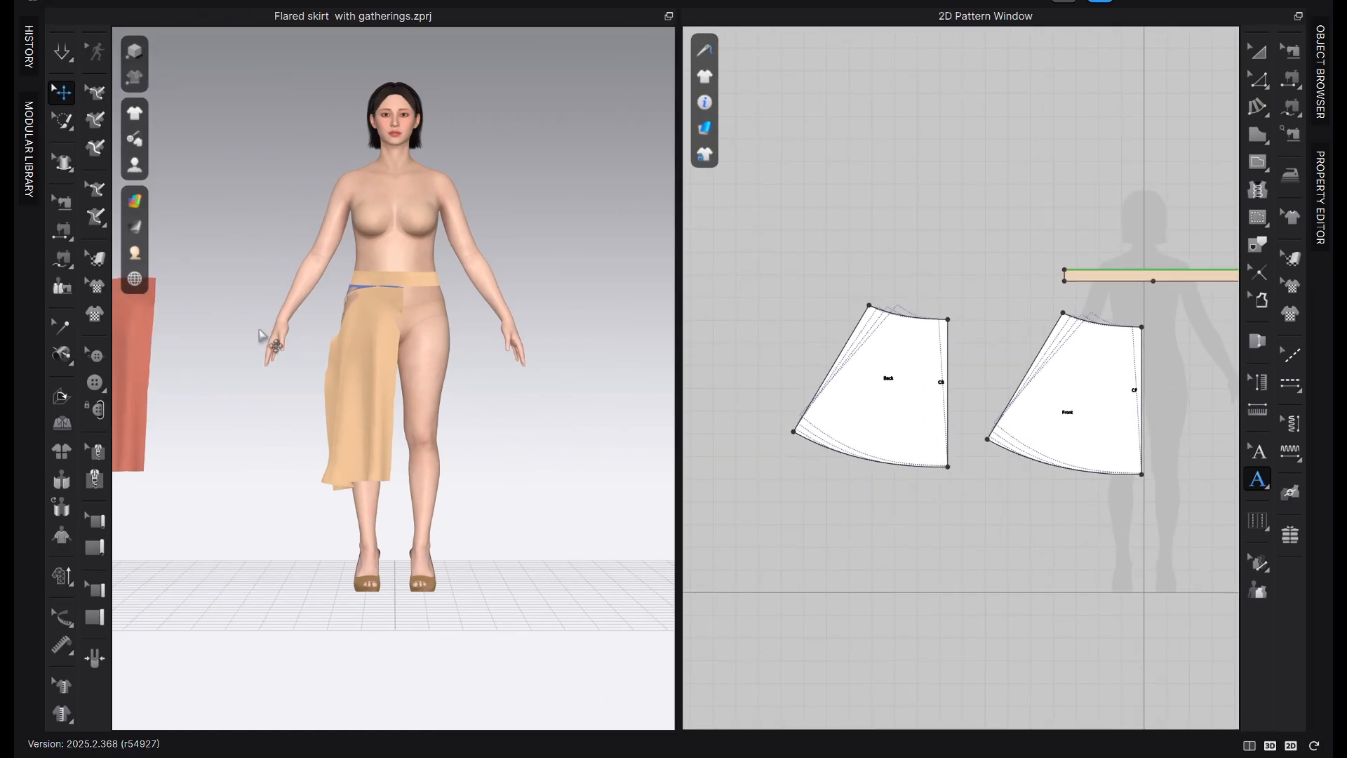
# Unfold the front panel along its centre front edge and the back panel along its centre back edge with symmetric editing
pyautogui.click(408, 278)
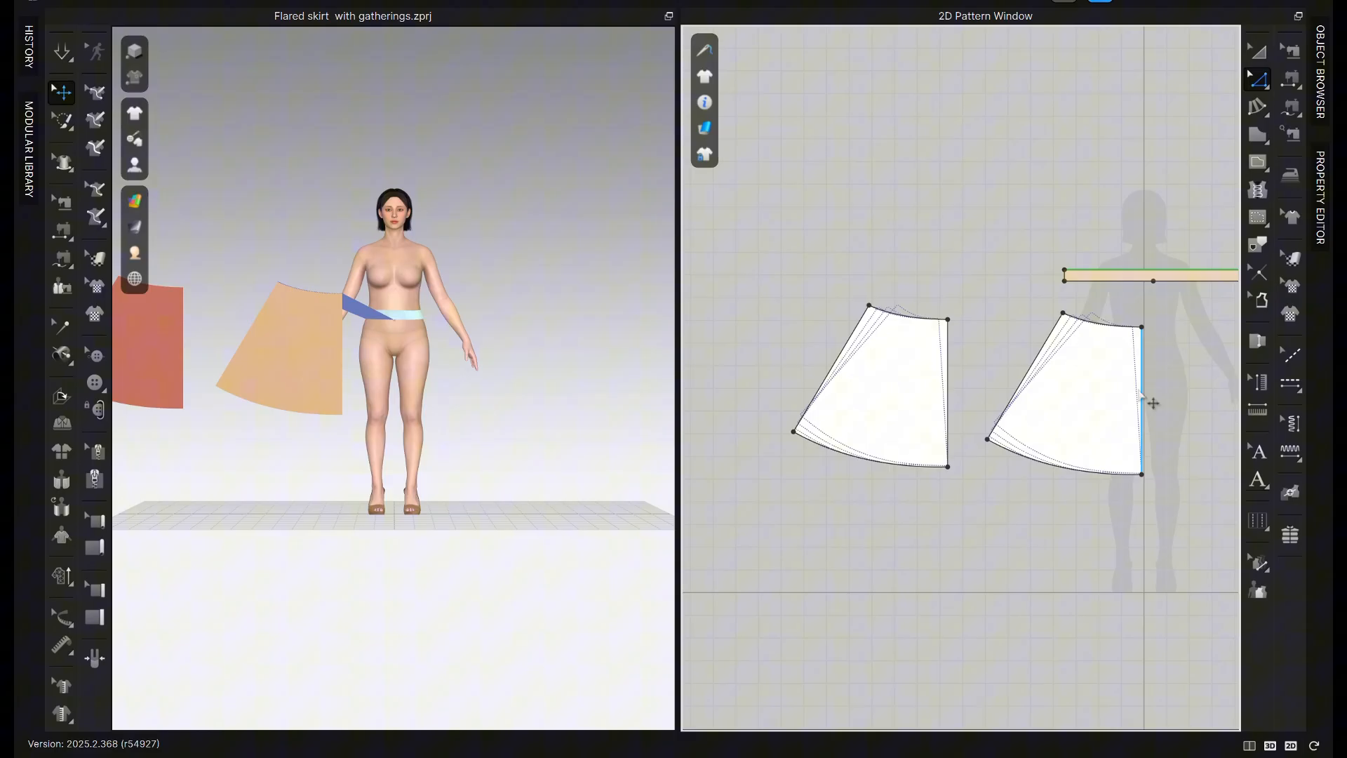
pyautogui.rightClick(1143, 398)
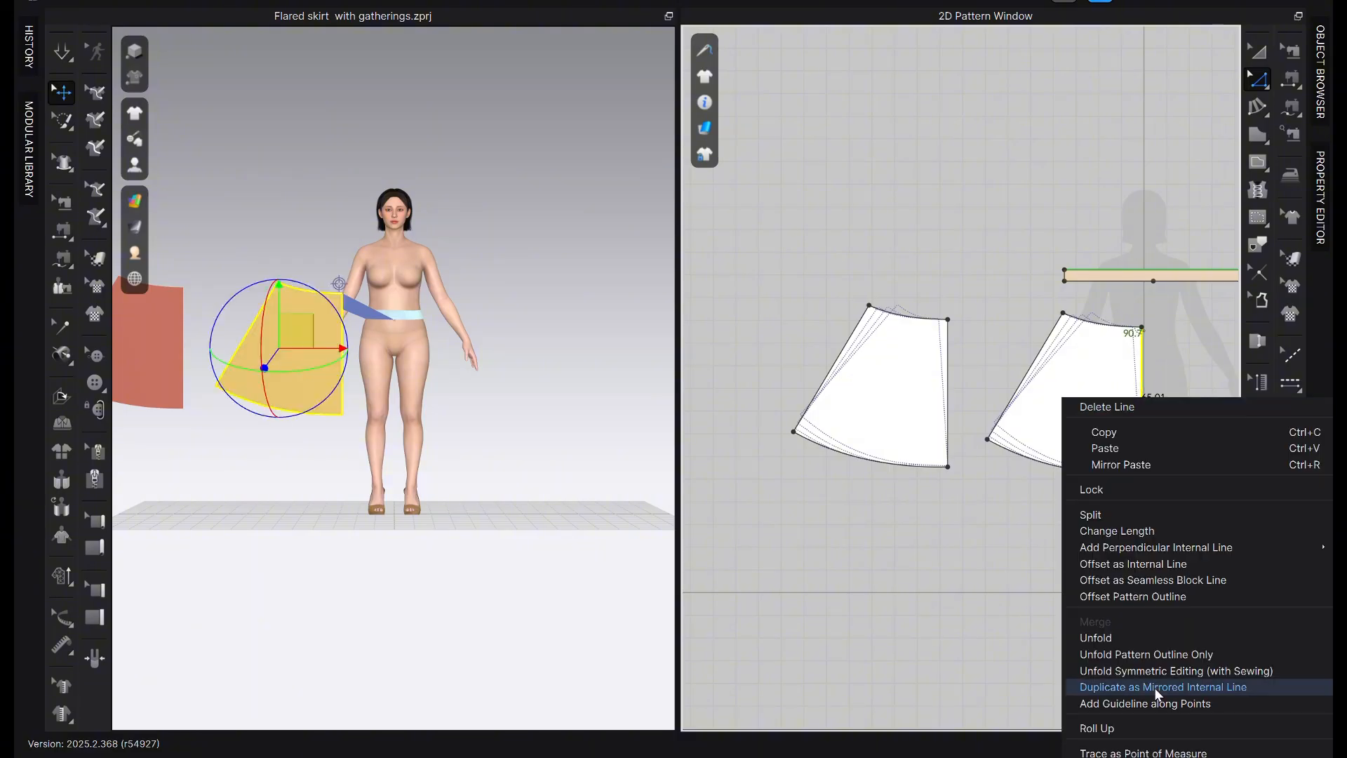
pyautogui.press('Escape')
pyautogui.click(947, 393)
pyautogui.rightClick(948, 393)
pyautogui.click(968, 635)
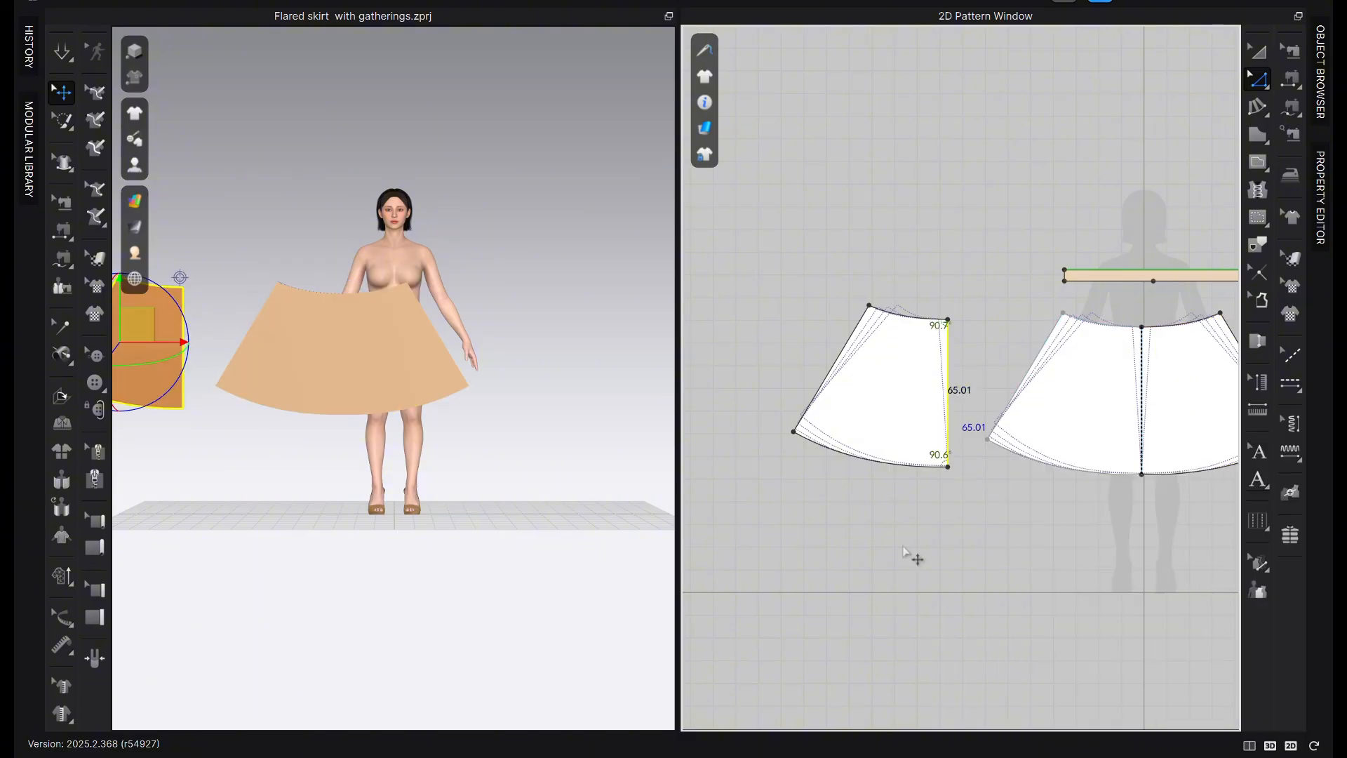
# Delete the existing seam joining the front panel's waist edge to the waistband
pyautogui.press('a')
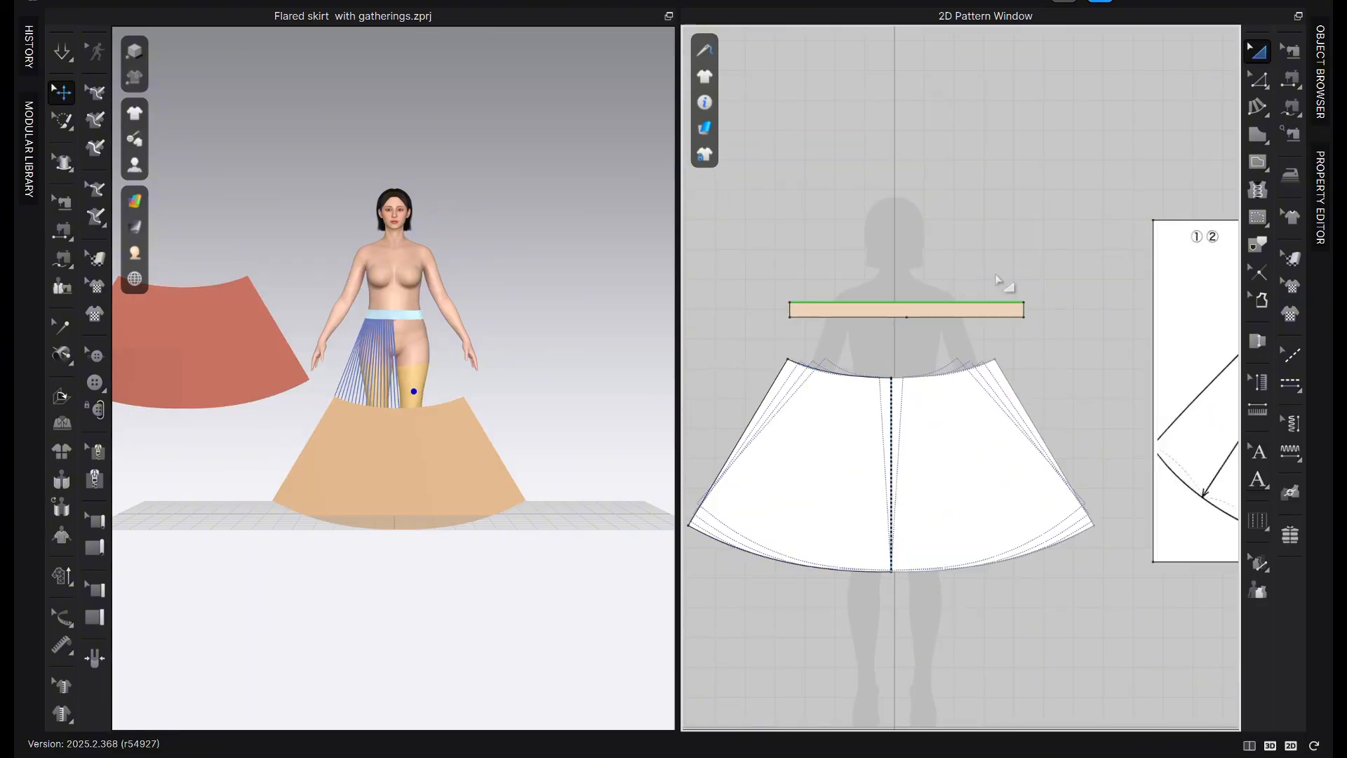
pyautogui.press('n')
pyautogui.click(838, 372)
pyautogui.press('Delete')
pyautogui.scroll(2, 803, 328)
pyautogui.press('m')
pyautogui.click(789, 313)
pyautogui.click(941, 313)
pyautogui.click(791, 368)
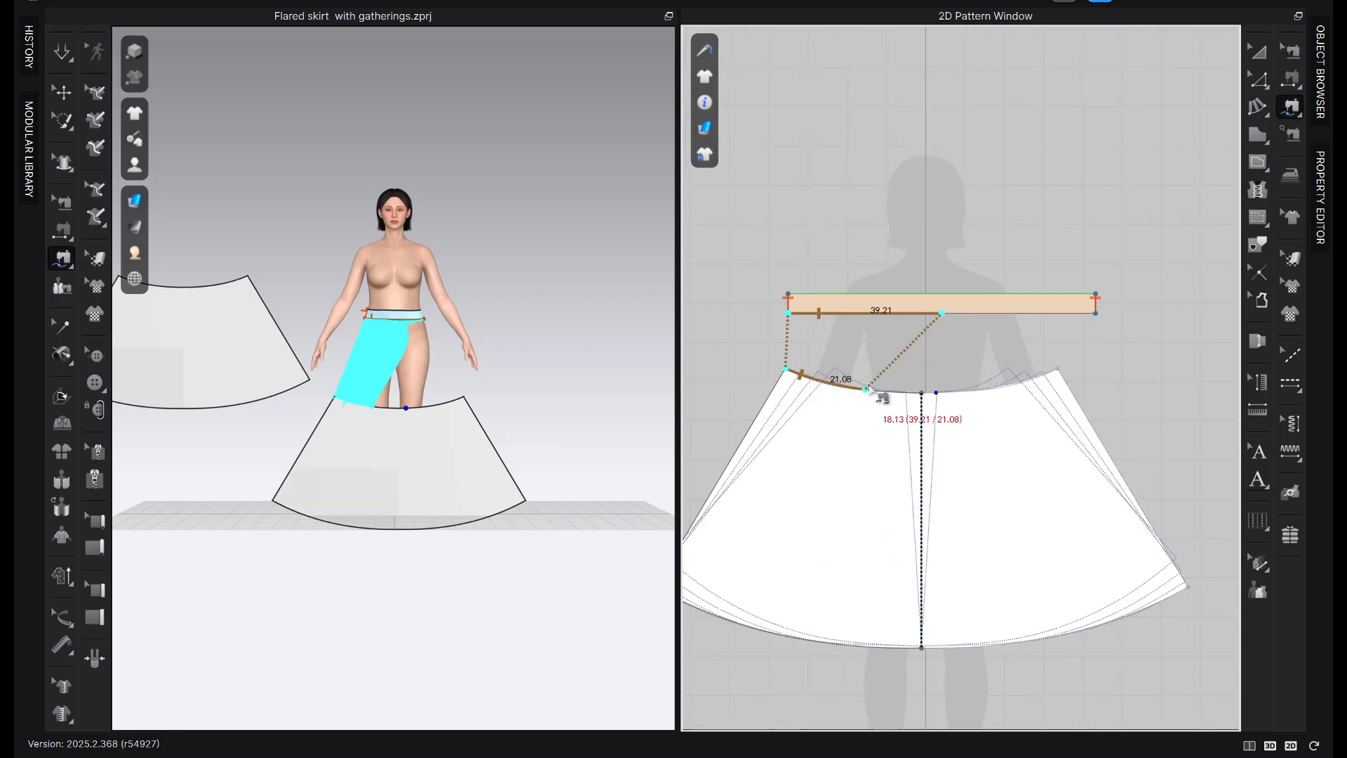
pyautogui.click(922, 392)
pyautogui.scroll(2, 881, 393)
pyautogui.press('Escape')
# Annotate the waistband's two halves RSAW SS and LSAW SS to mark the side seams
pyautogui.press('z')
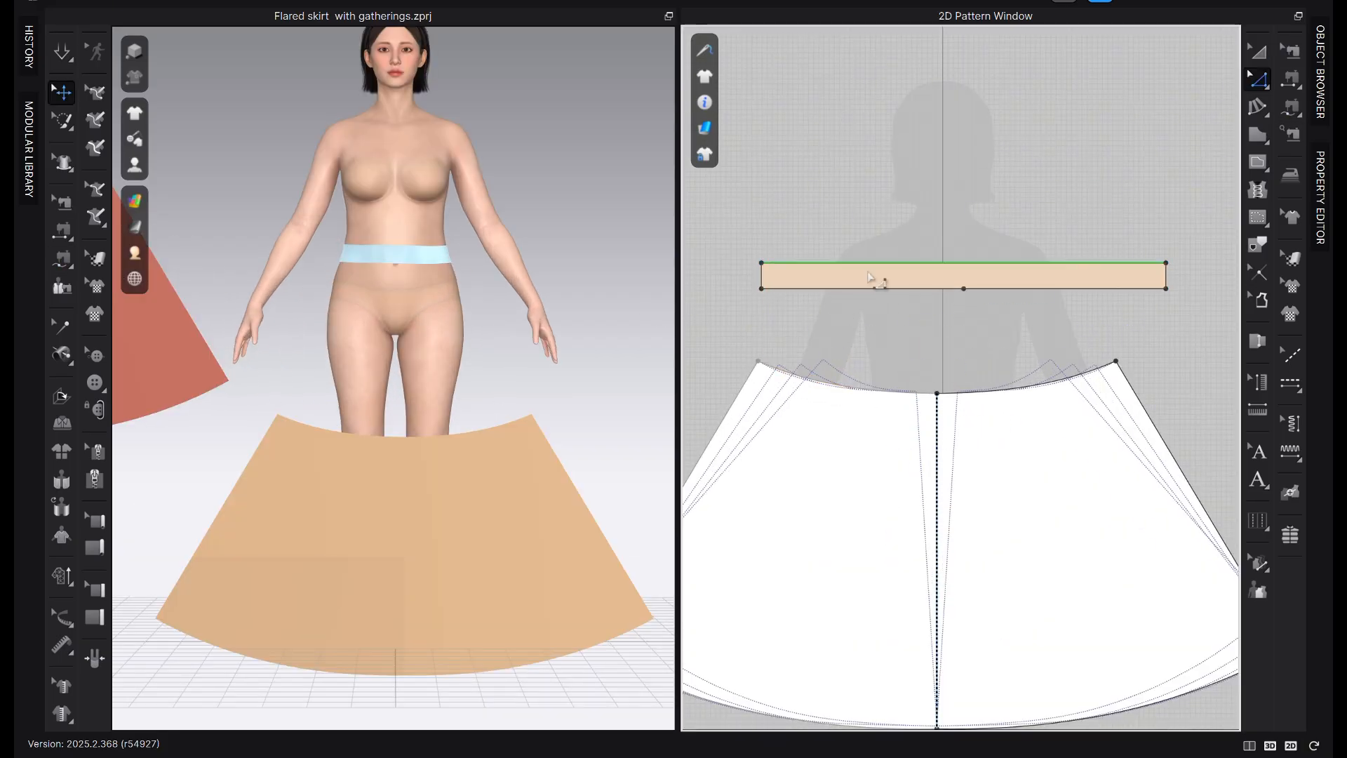
pyautogui.click(1258, 479)
pyautogui.scroll(2, 965, 273)
pyautogui.click(707, 275)
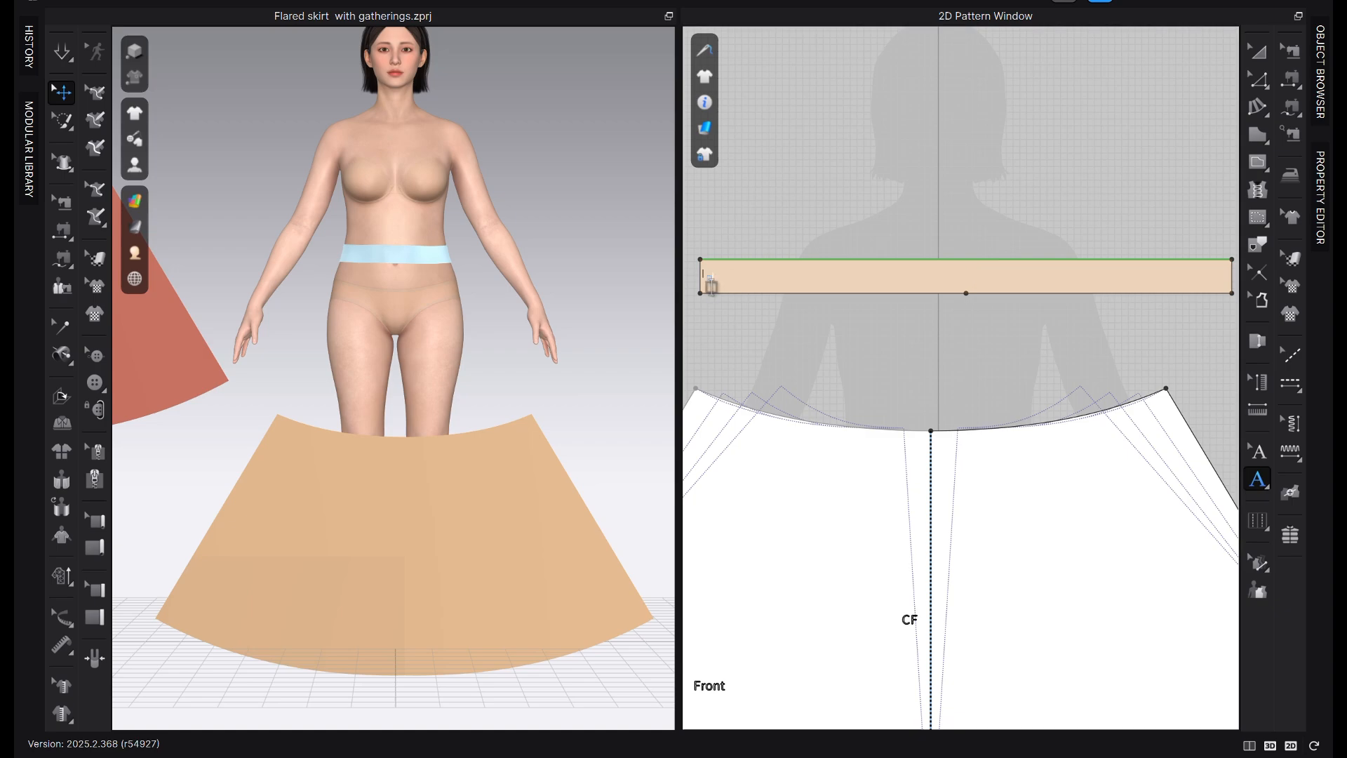
pyautogui.press('z')
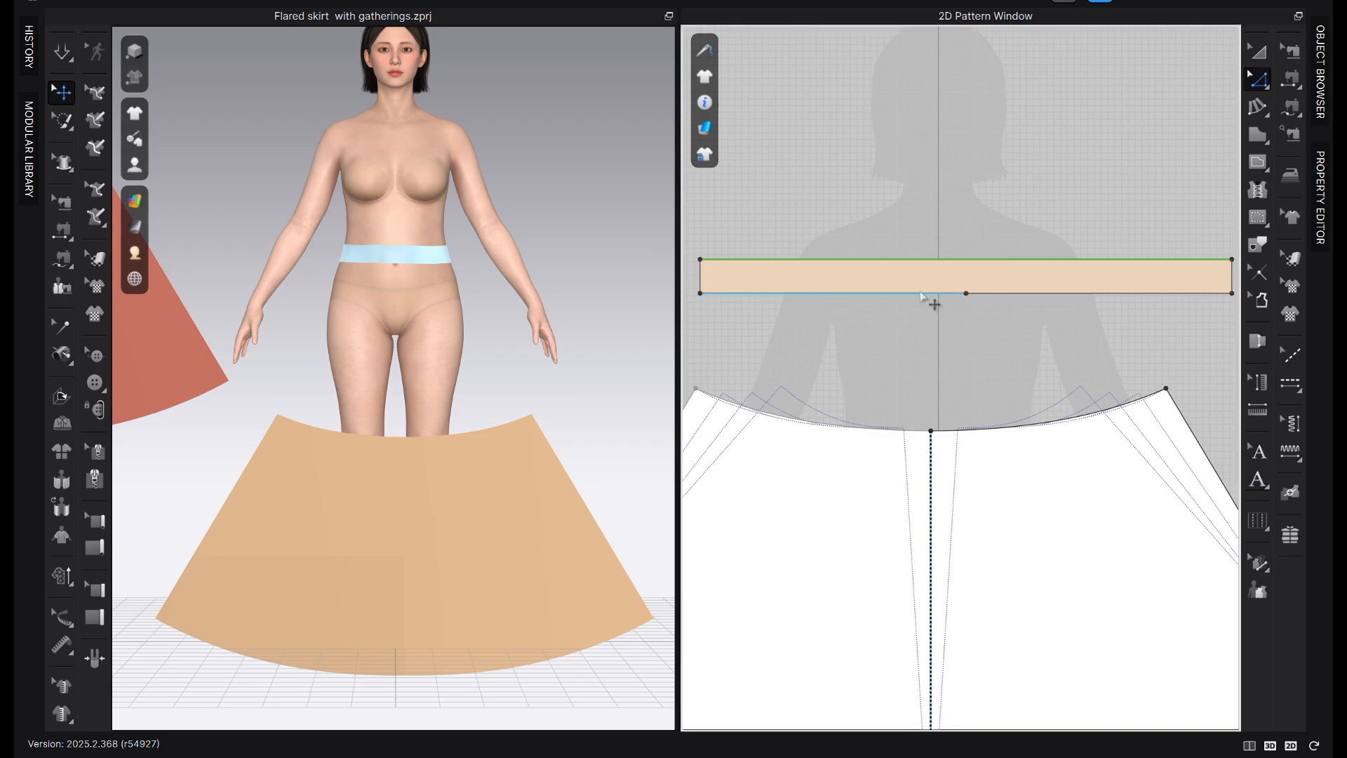
# Add a notch at the midpoint of each half of the waistband's lower edge
pyautogui.moveTo(705, 102)
pyautogui.rightClick(817, 293)
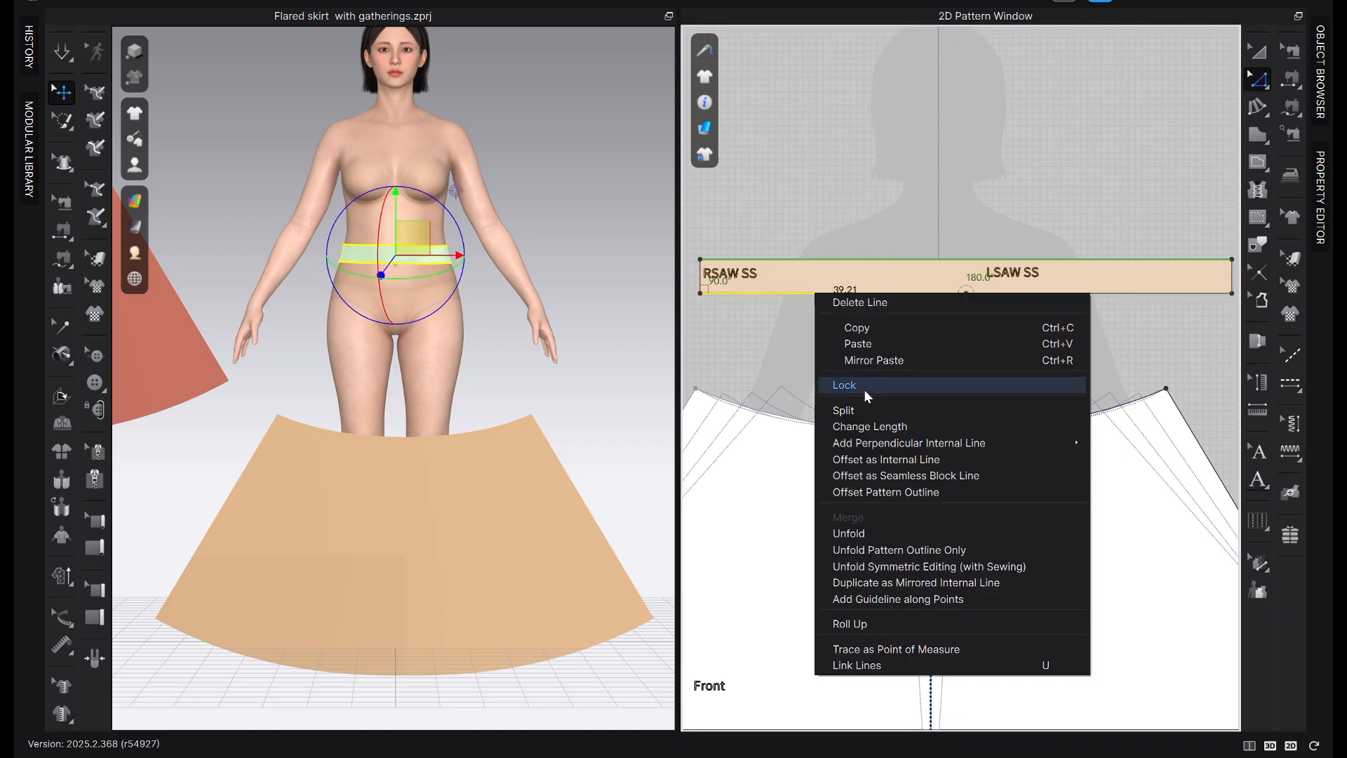
pyautogui.click(865, 390)
pyautogui.moveTo(634, 150); pyautogui.dragTo(526, 170)
pyautogui.click(475, 291)
pyautogui.click(466, 431)
pyautogui.click(534, 538)
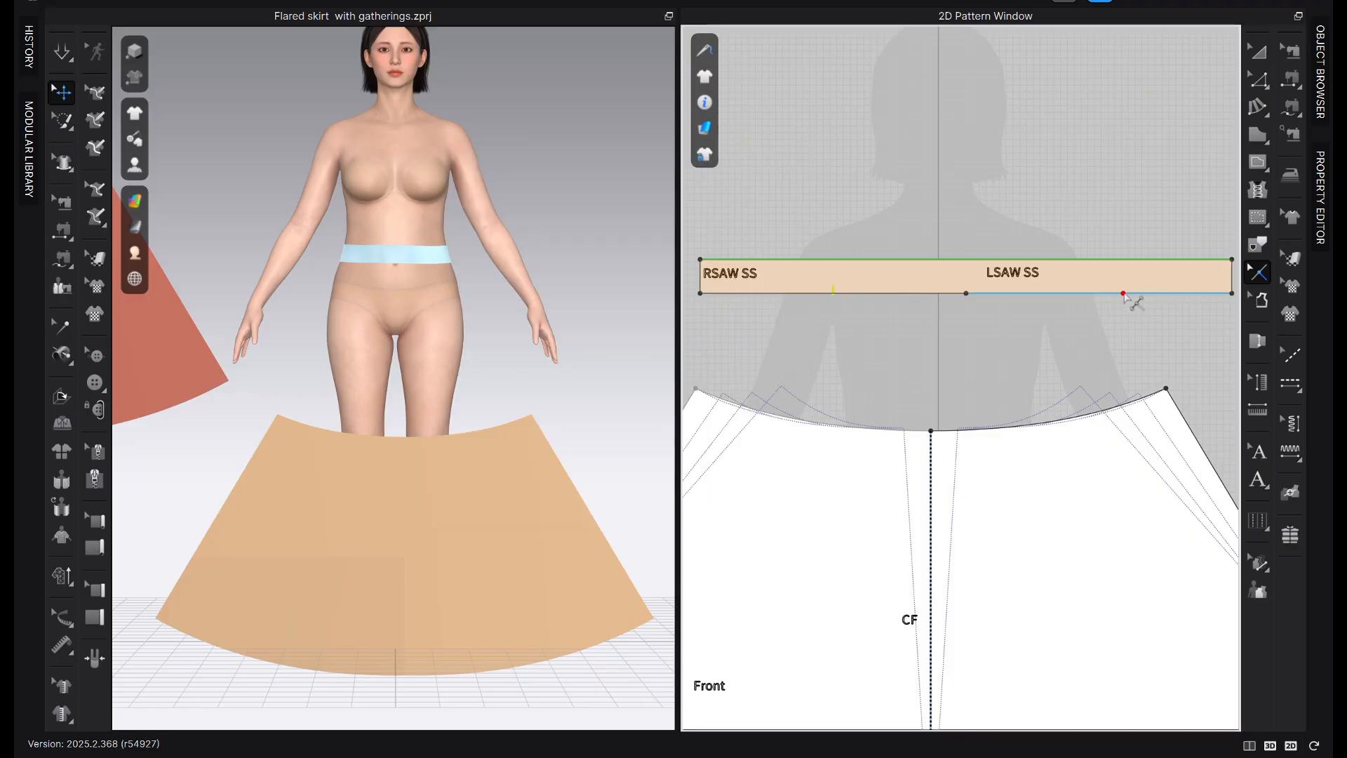
pyautogui.rightClick(1099, 294)
pyautogui.click(585, 411)
pyautogui.click(640, 518)
# Annotate the waistband's notch in the RSAW SS half CF and the notch in the LSAW SS half CB
pyautogui.click(1258, 451)
pyautogui.click(1259, 480)
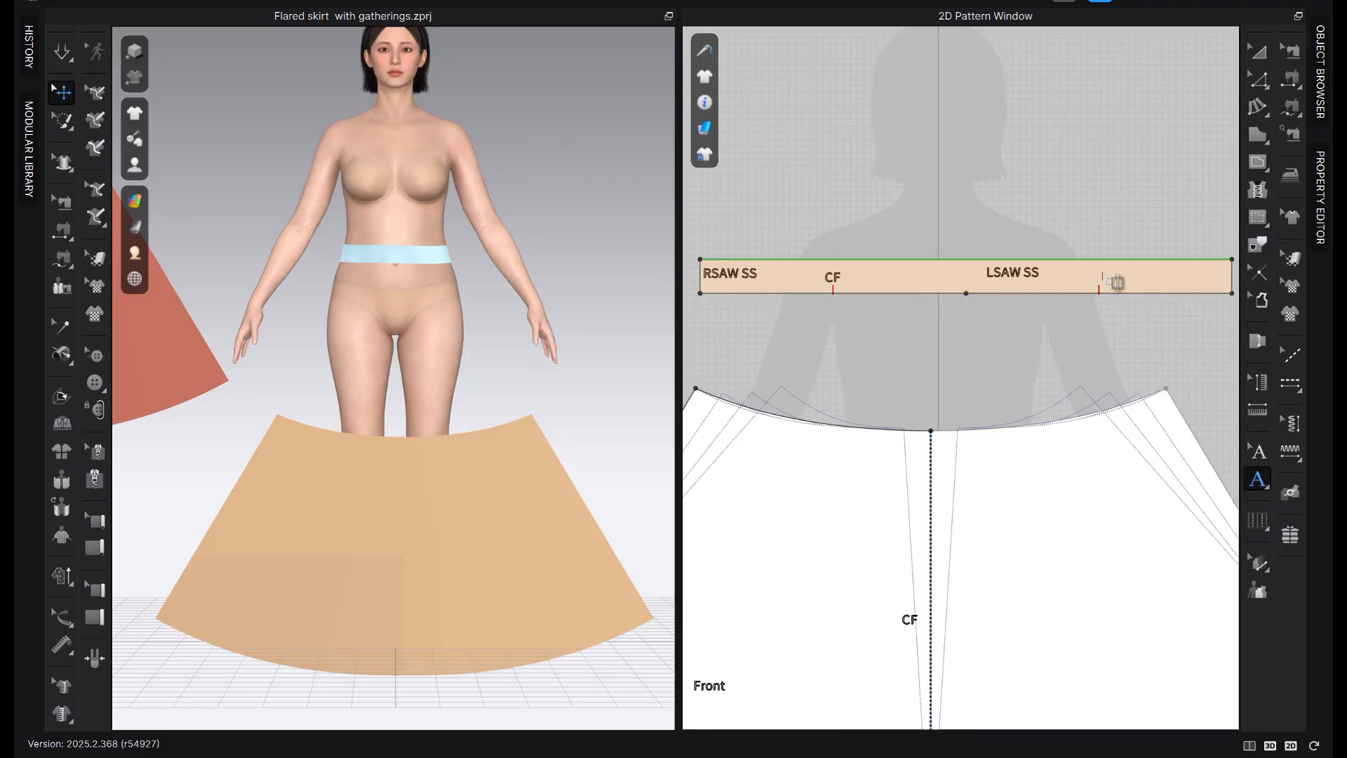
pyautogui.write('CB')
# Free-sew the waistband from RSAW SS through the CF notch to LSAW SS onto the two halves of the front panel's waist
pyautogui.scroll(-4, 1058, 338)
pyautogui.moveTo(1059, 337); pyautogui.dragTo(1042, 320, button='middle')
pyautogui.click(1290, 108)
pyautogui.click(809, 292)
pyautogui.click(895, 293)
pyautogui.click(805, 355)
pyautogui.click(958, 383)
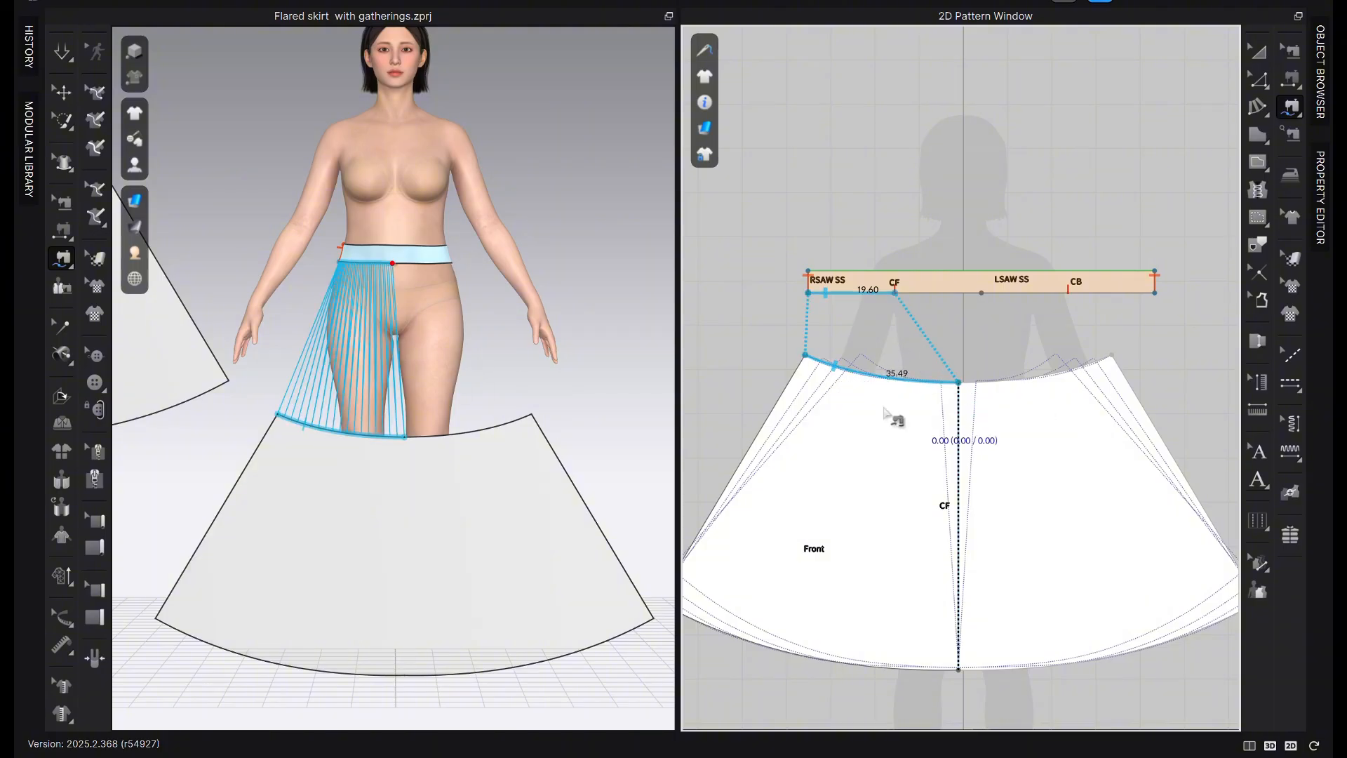
pyautogui.click(894, 292)
pyautogui.click(981, 293)
pyautogui.click(958, 383)
pyautogui.click(1112, 355)
# Arrange the front skirt panel against the waistband in 3D with Superimpose (Side)
pyautogui.press('q')
pyautogui.click(426, 545)
pyautogui.rightClick(425, 546)
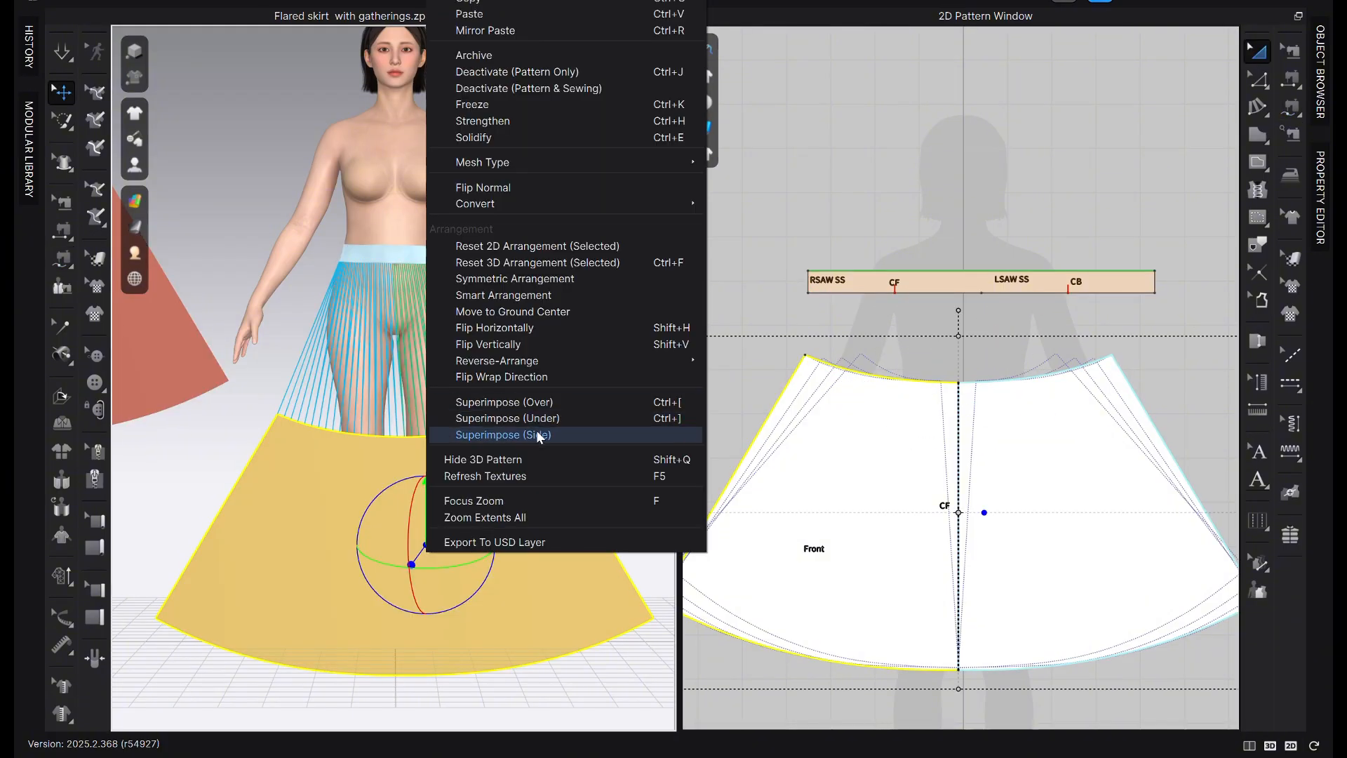
pyautogui.click(538, 436)
# Free-sew the waistband section from LSAW SS to the CB notch onto one half of the back panel's waist
pyautogui.moveTo(538, 510); pyautogui.dragTo(364, 511, button='right')
pyautogui.scroll(-2, 1053, 372)
pyautogui.moveTo(1042, 372); pyautogui.dragTo(1188, 367, button='middle')
pyautogui.scroll(-3, 1074, 360)
pyautogui.click(887, 430)
pyautogui.click(1291, 108)
pyautogui.scroll(6, 1073, 315)
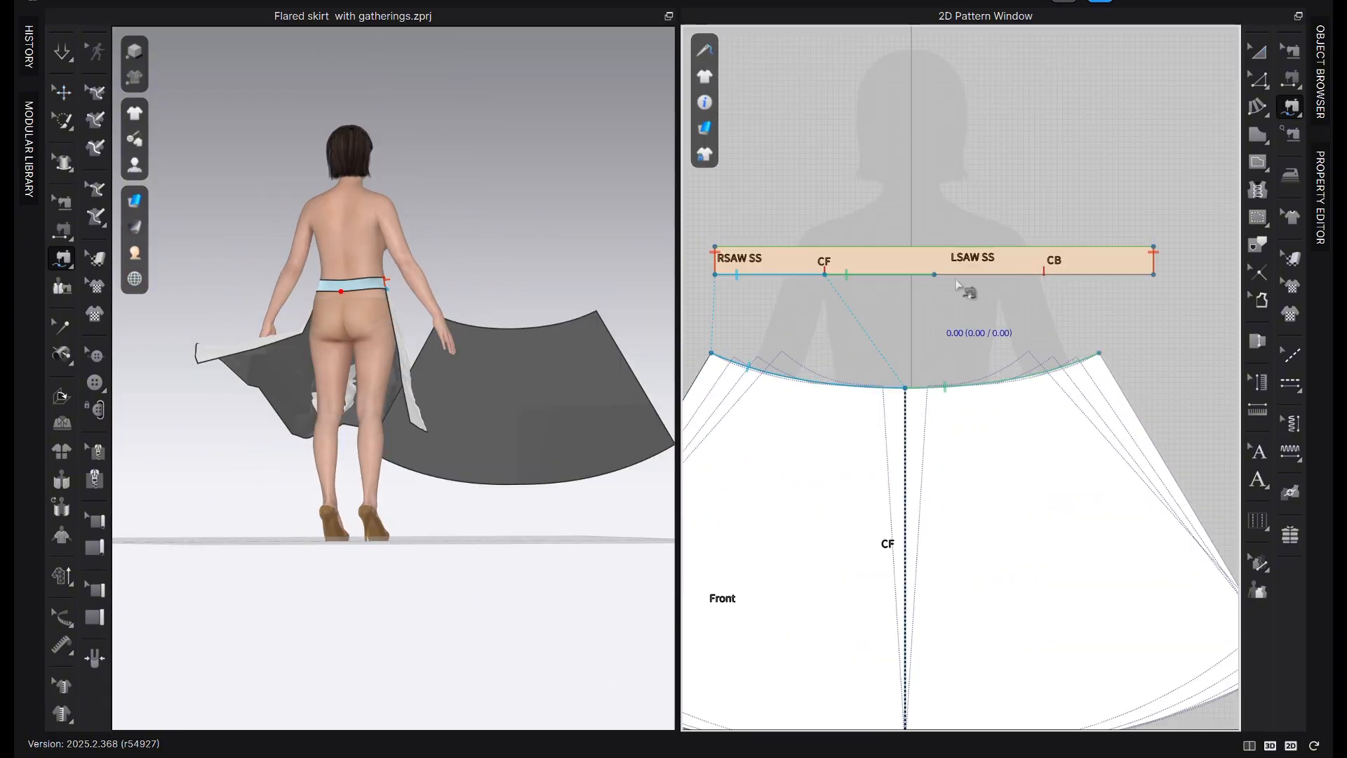
pyautogui.click(934, 274)
pyautogui.click(1044, 275)
pyautogui.scroll(-5, 1025, 316)
pyautogui.moveTo(1025, 316); pyautogui.dragTo(1162, 325, button='middle')
pyautogui.scroll(-1, 833, 351)
pyautogui.moveTo(715, 345); pyautogui.dragTo(774, 349, button='middle')
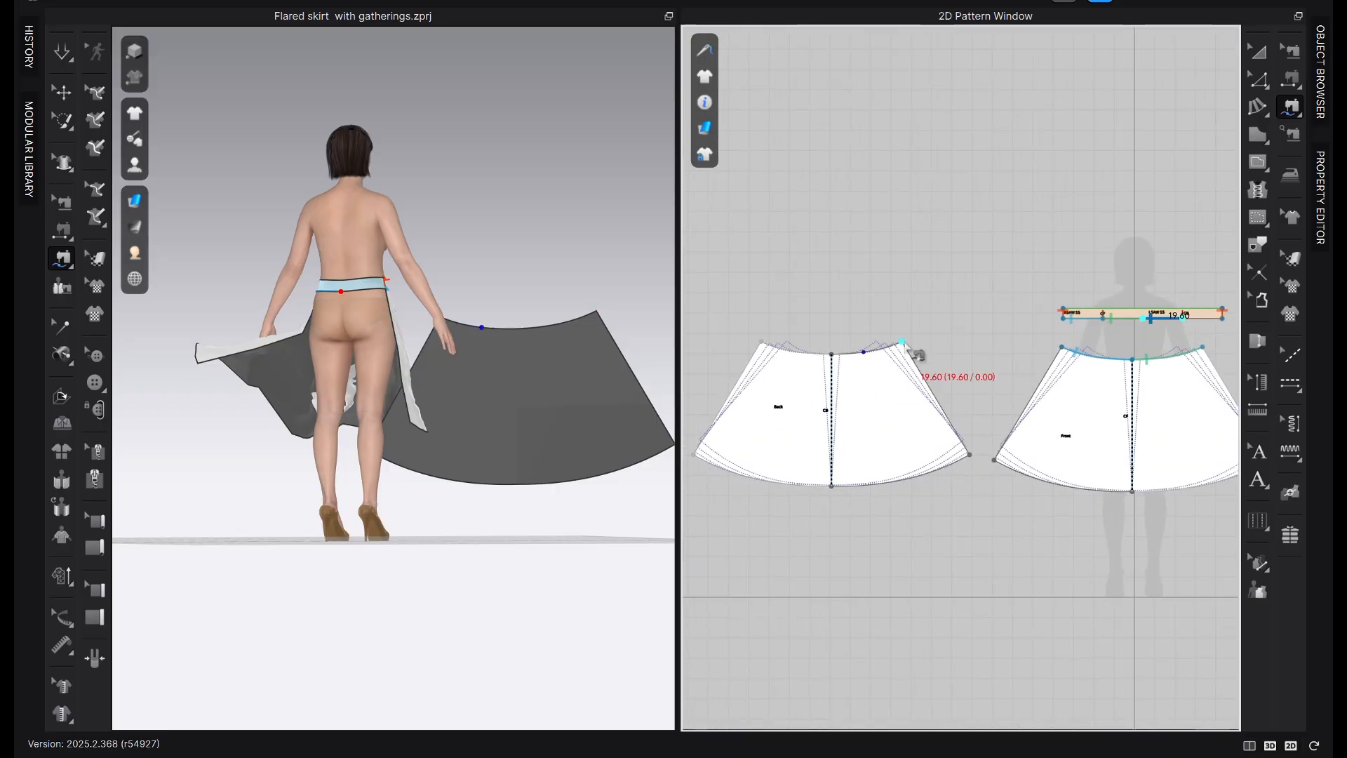
pyautogui.click(903, 342)
pyautogui.click(832, 354)
# Position the back skirt panel behind the avatar's hips in 3D
pyautogui.press('q')
pyautogui.moveTo(555, 401); pyautogui.dragTo(430, 470)
pyautogui.moveTo(430, 470); pyautogui.dragTo(411, 491, button='right')
# Free-sew the waistband section from its free end to the CB notch onto the other half of the back panel's waist
pyautogui.scroll(3, 1073, 295)
pyautogui.moveTo(1123, 323); pyautogui.dragTo(898, 301, button='middle')
pyautogui.press('m')
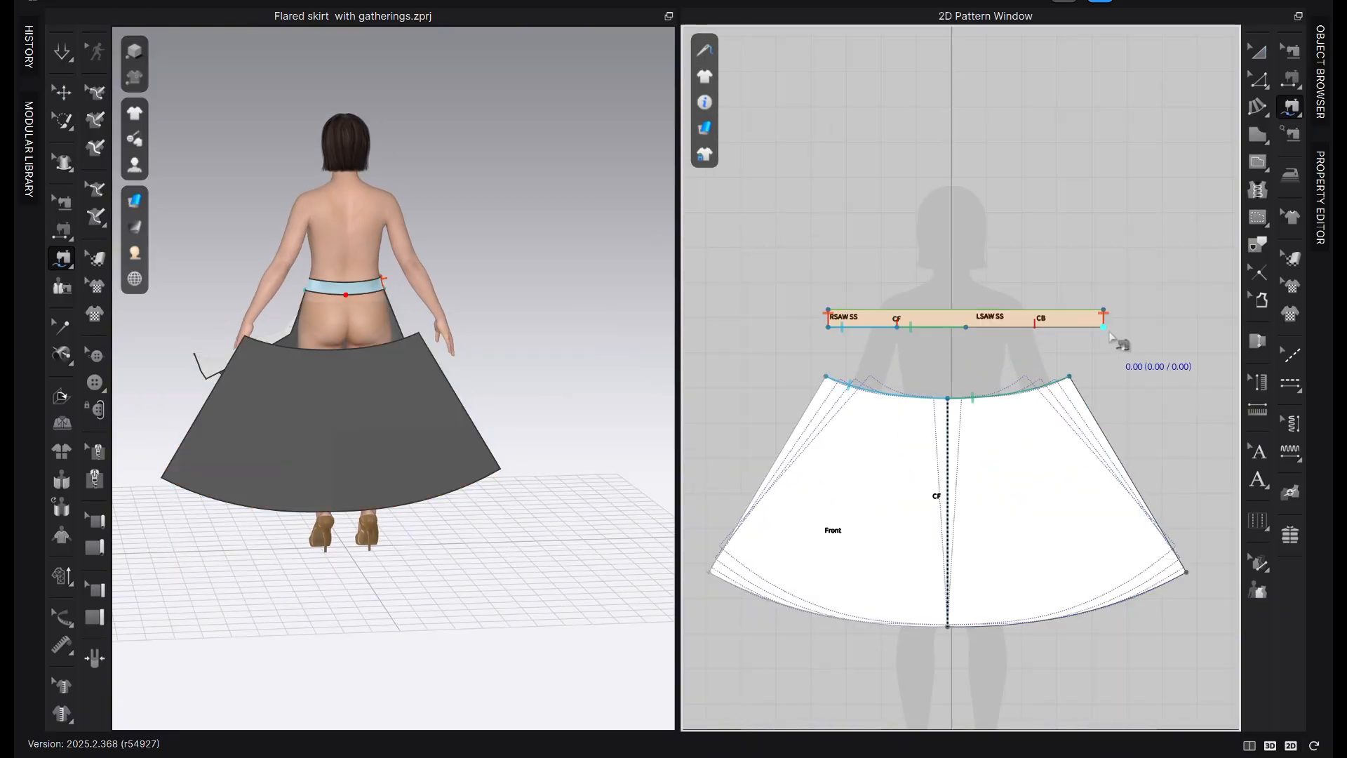
pyautogui.click(1107, 330)
pyautogui.click(1036, 329)
pyautogui.scroll(-5, 1031, 337)
pyautogui.moveTo(686, 381); pyautogui.dragTo(730, 394, button='middle')
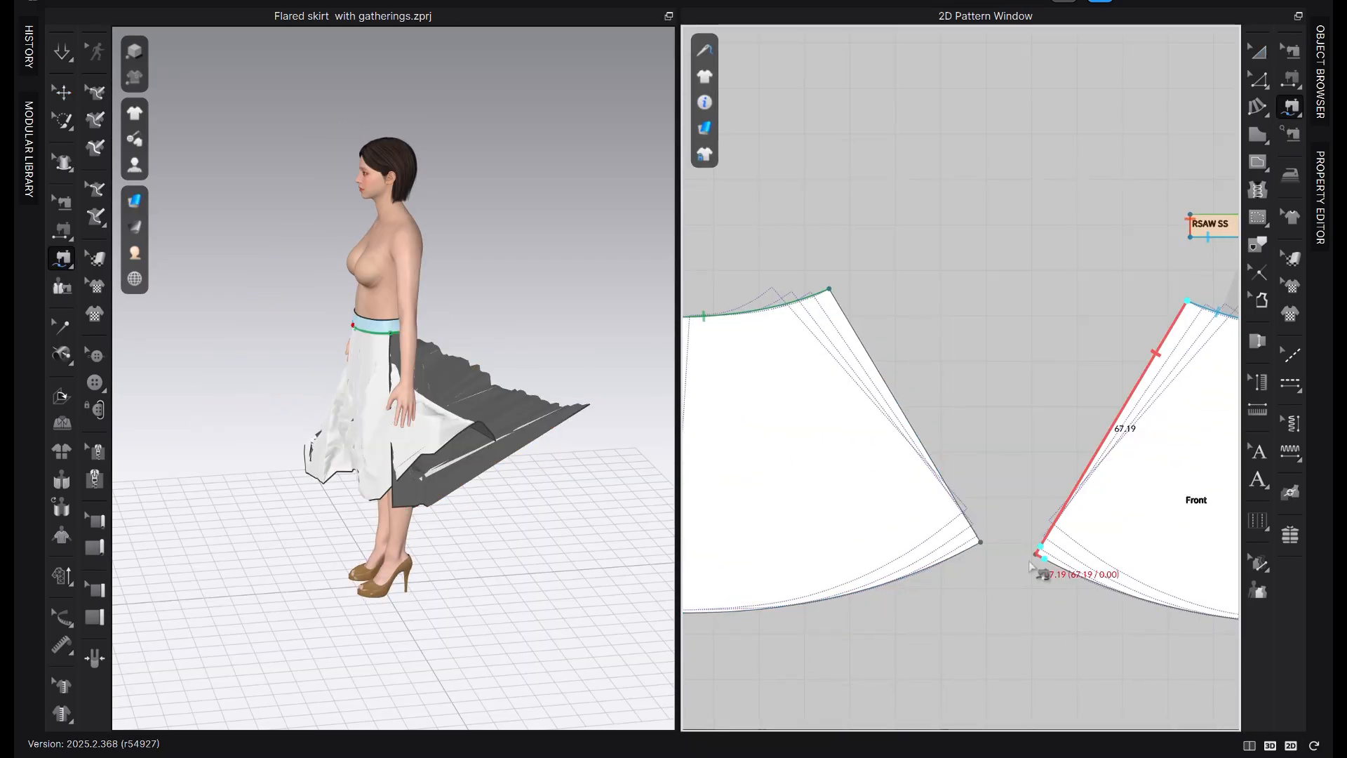
# Sew the front and back panels together along their side seams and simulate the skirt's drape
pyautogui.scroll(-5, 1053, 364)
pyautogui.click(872, 344)
pyautogui.click(823, 428)
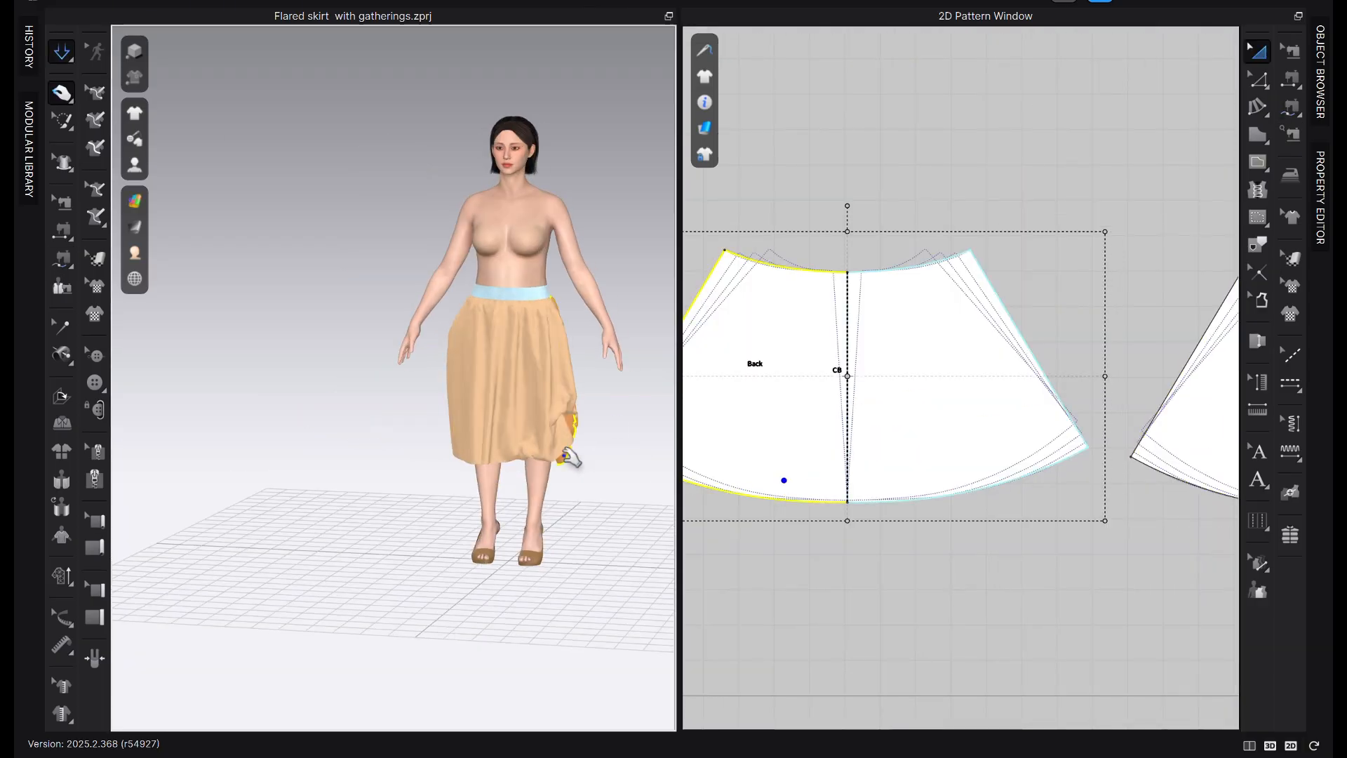
pyautogui.moveTo(603, 449); pyautogui.dragTo(445, 475, button='right')
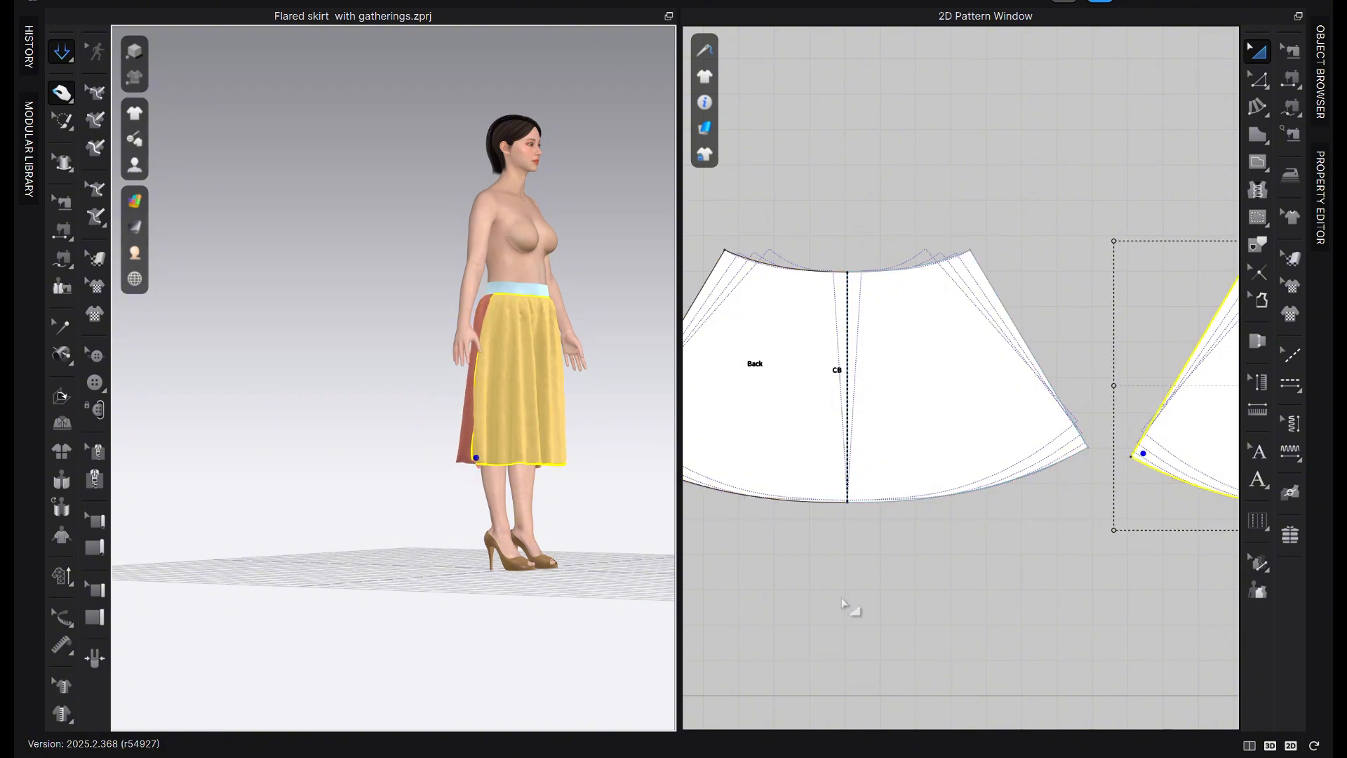
pyautogui.moveTo(605, 600); pyautogui.dragTo(559, 511, button='right')
pyautogui.scroll(4, 442, 526)
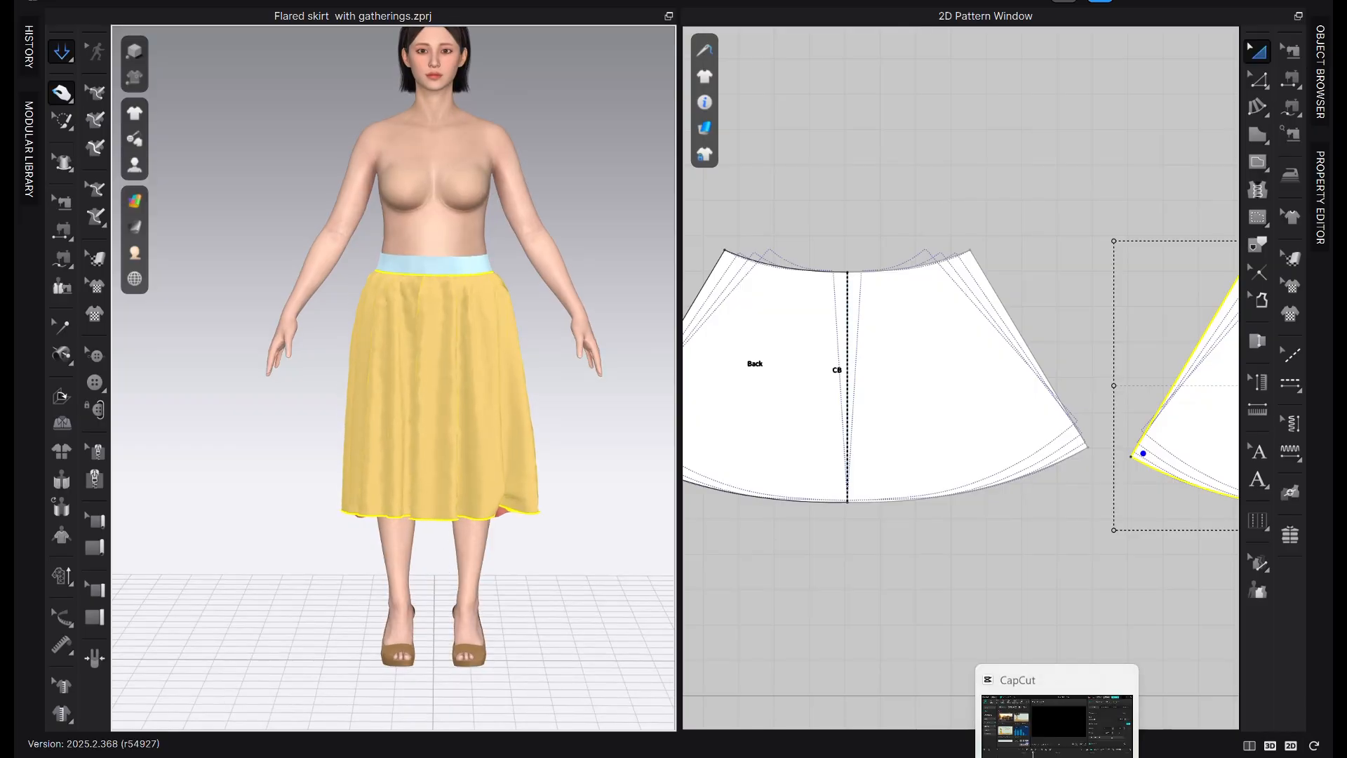
# Bring up the object list and the editable properties for one half of the front skirt's waist line
pyautogui.click(993, 201)
pyautogui.scroll(-2, 1053, 244)
pyautogui.moveTo(1003, 251); pyautogui.dragTo(663, 286, button='middle')
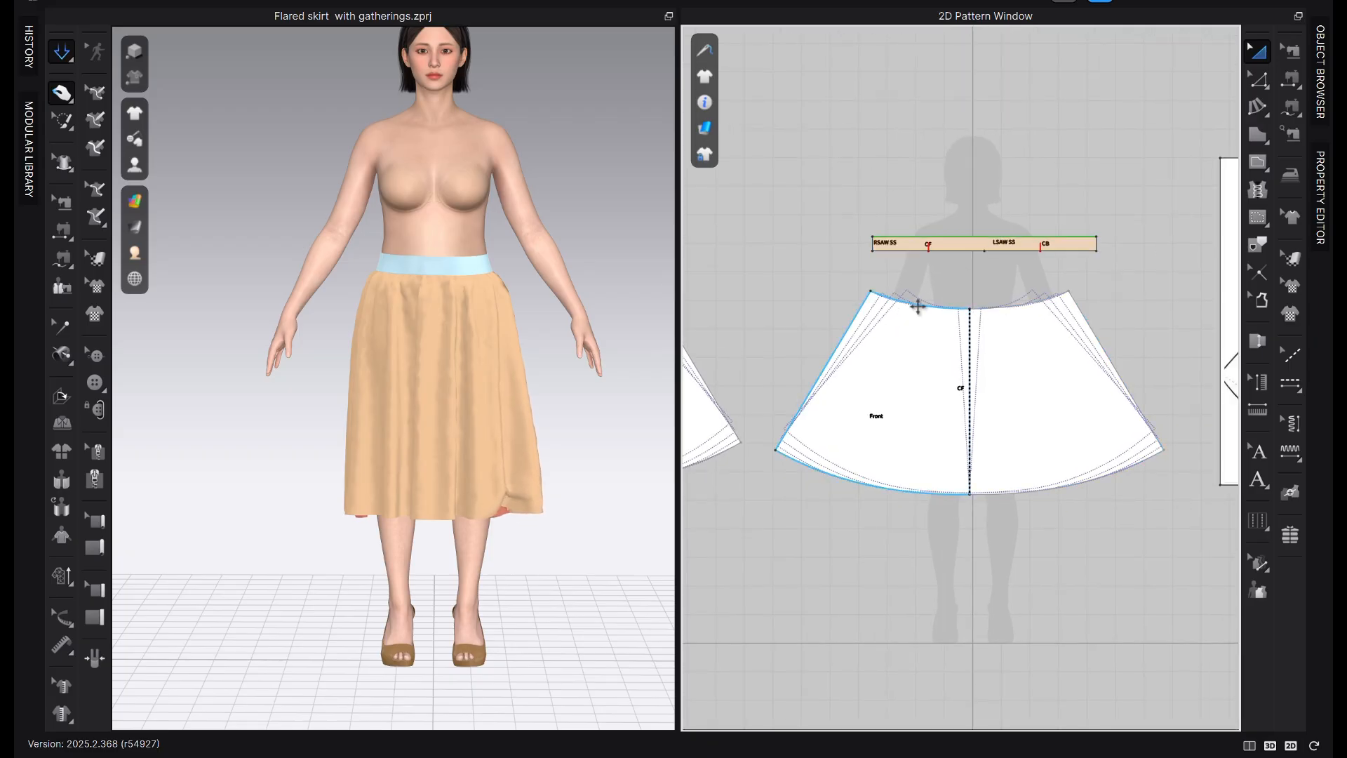
pyautogui.click(1322, 98)
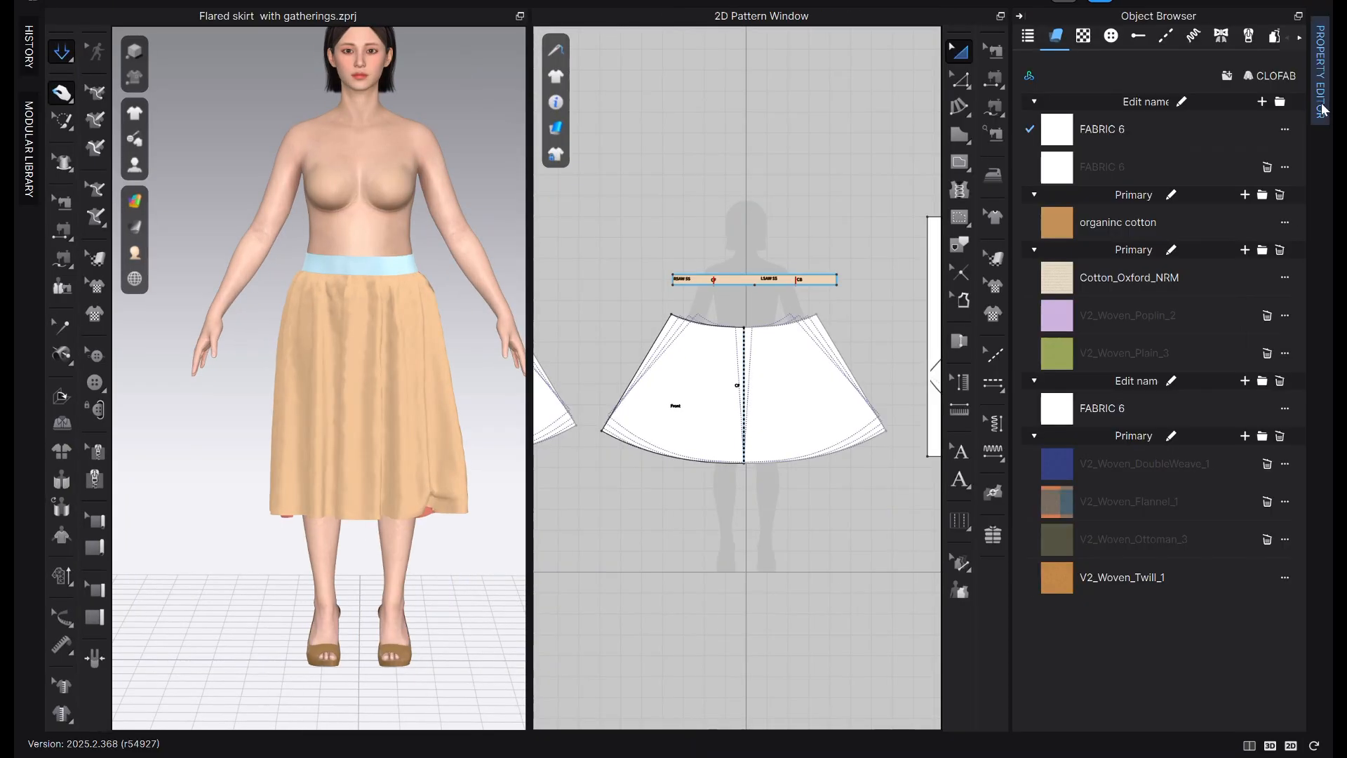
pyautogui.click(1322, 108)
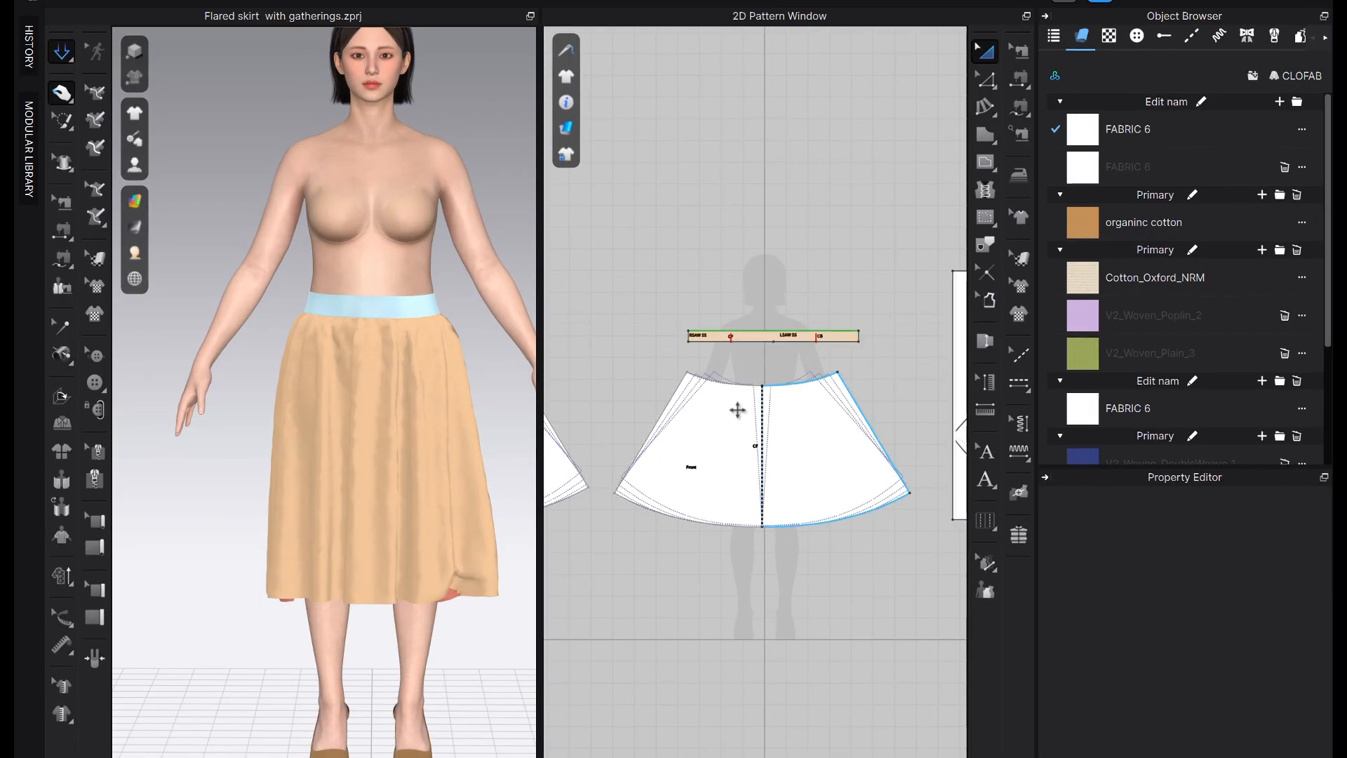
pyautogui.press('z')
pyautogui.click(727, 385)
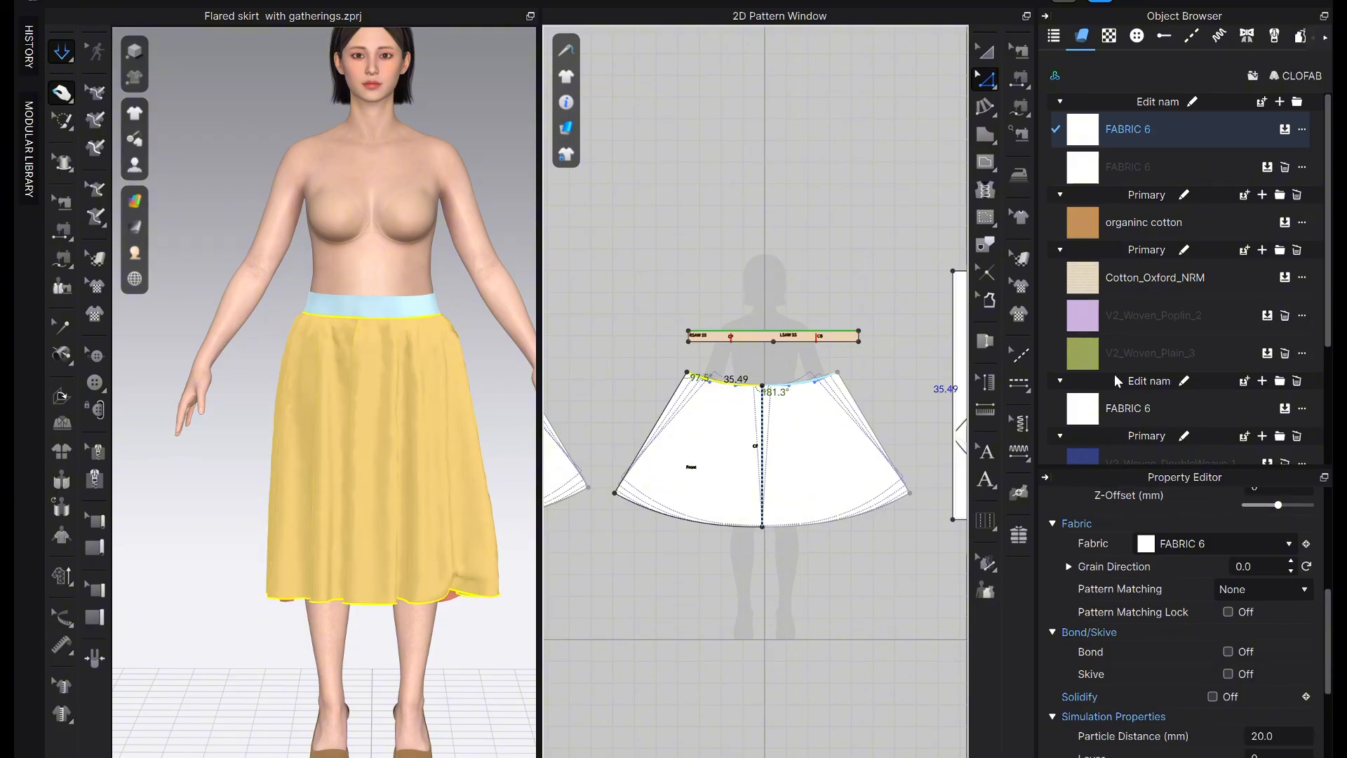
pyautogui.moveTo(1171, 467); pyautogui.dragTo(1171, 205)
pyautogui.scroll(3, 1152, 358)
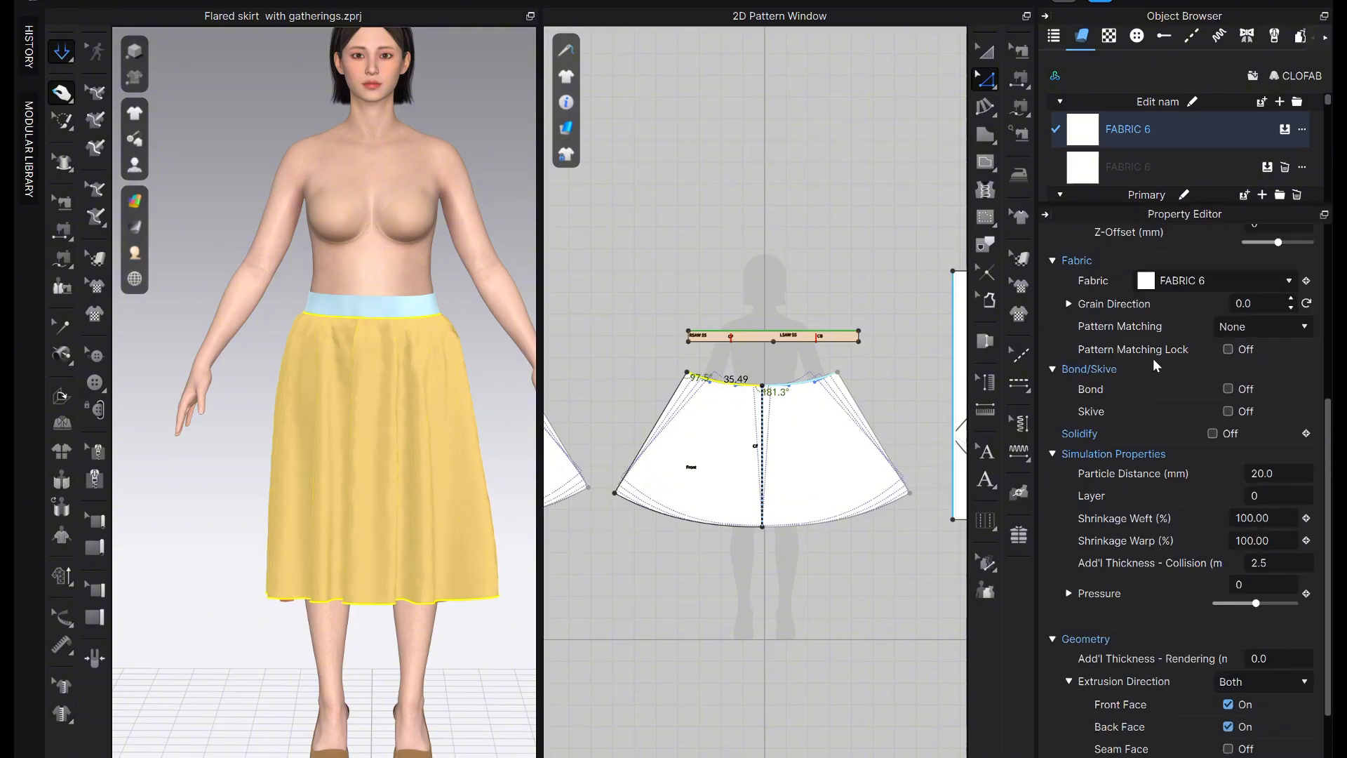
pyautogui.scroll(6, 722, 334)
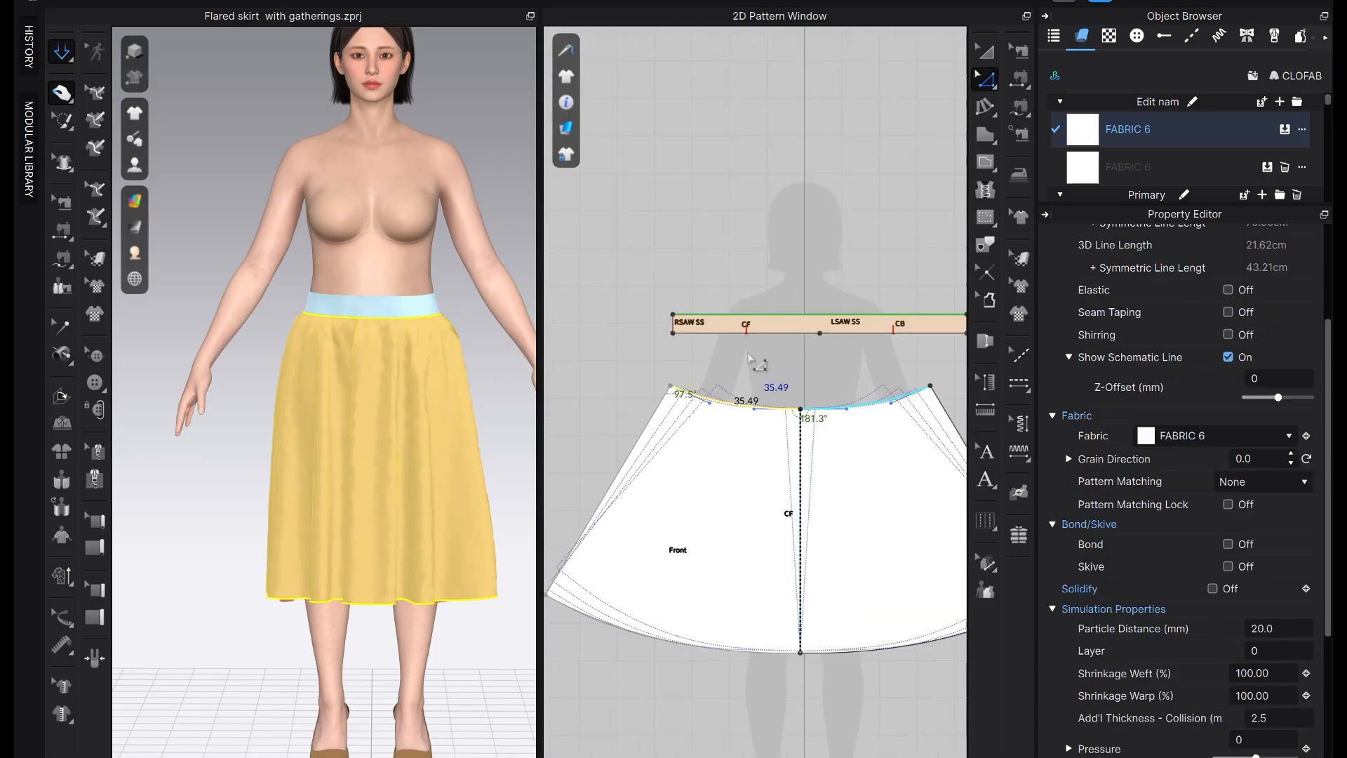
# Compare the lengths of the waistband's lower-edge segments around the CF notch with one half of the front panel's waist line
pyautogui.click(717, 324)
pyautogui.click(718, 320)
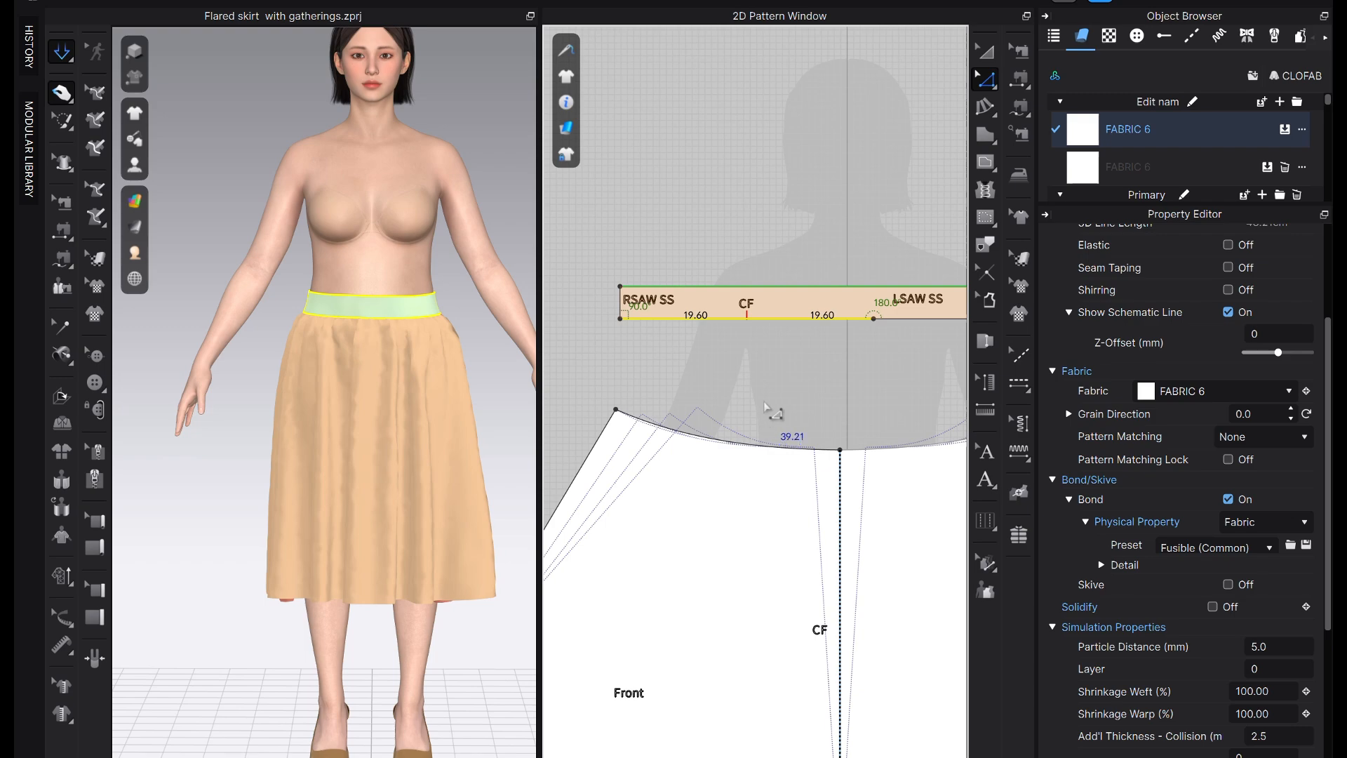
pyautogui.click(754, 449)
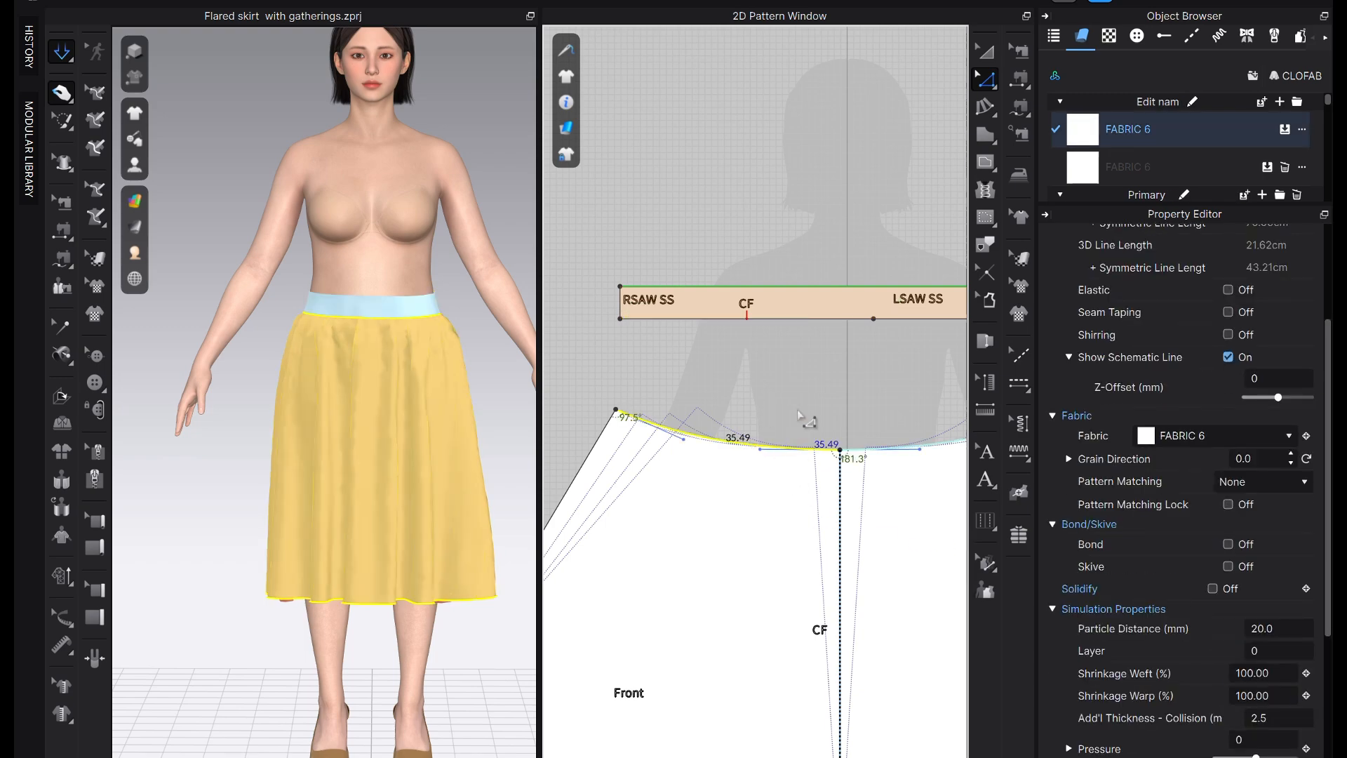
pyautogui.click(704, 332)
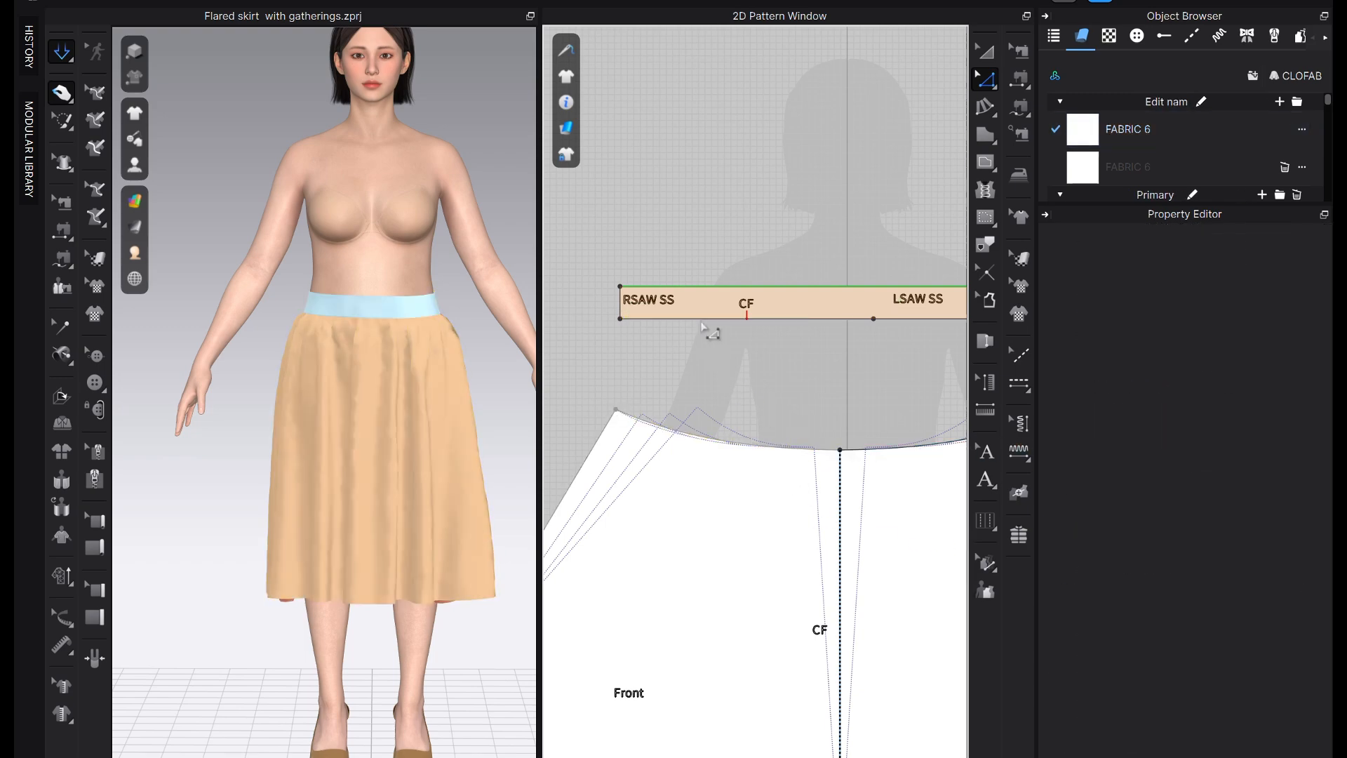
pyautogui.click(692, 322)
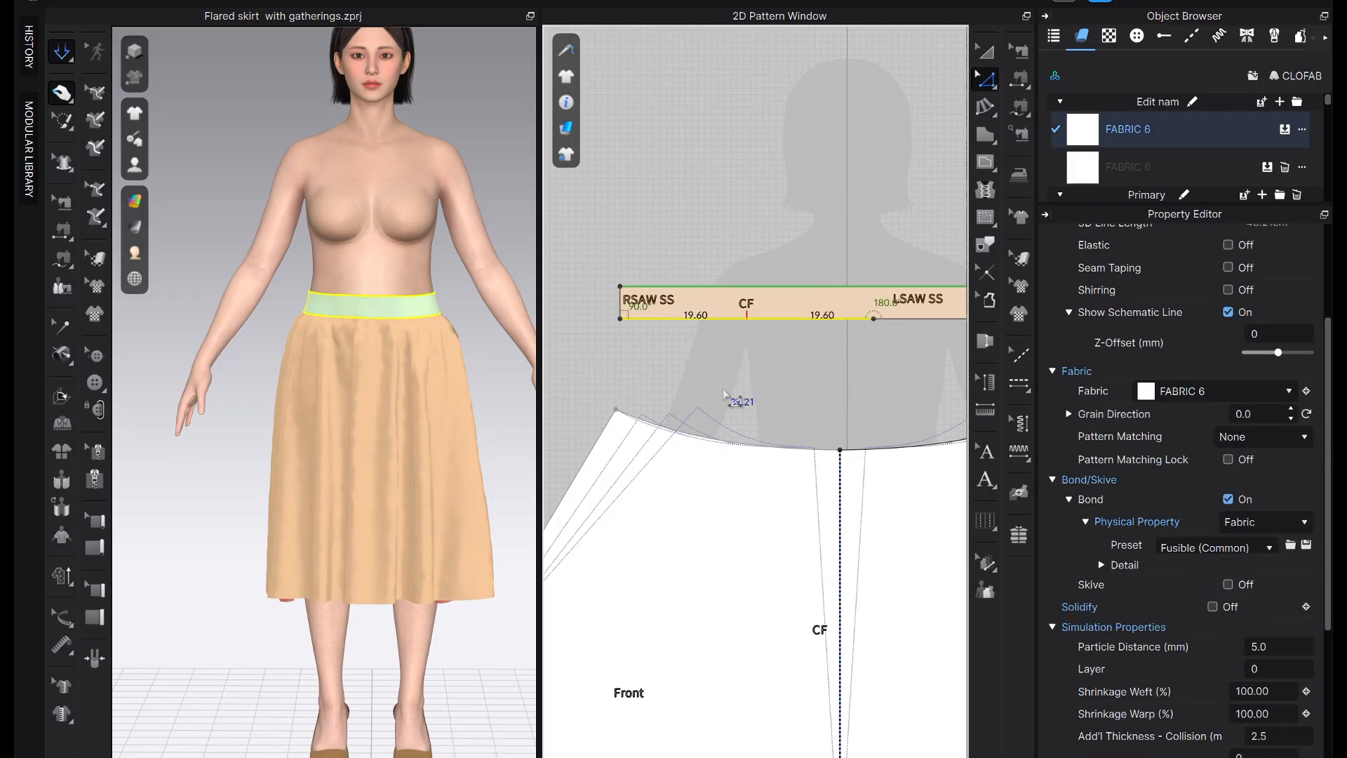
# Enable Elastic on the front panel's waist line with a segment length of 19.36 cm
pyautogui.click(746, 455)
pyautogui.scroll(3, 1247, 403)
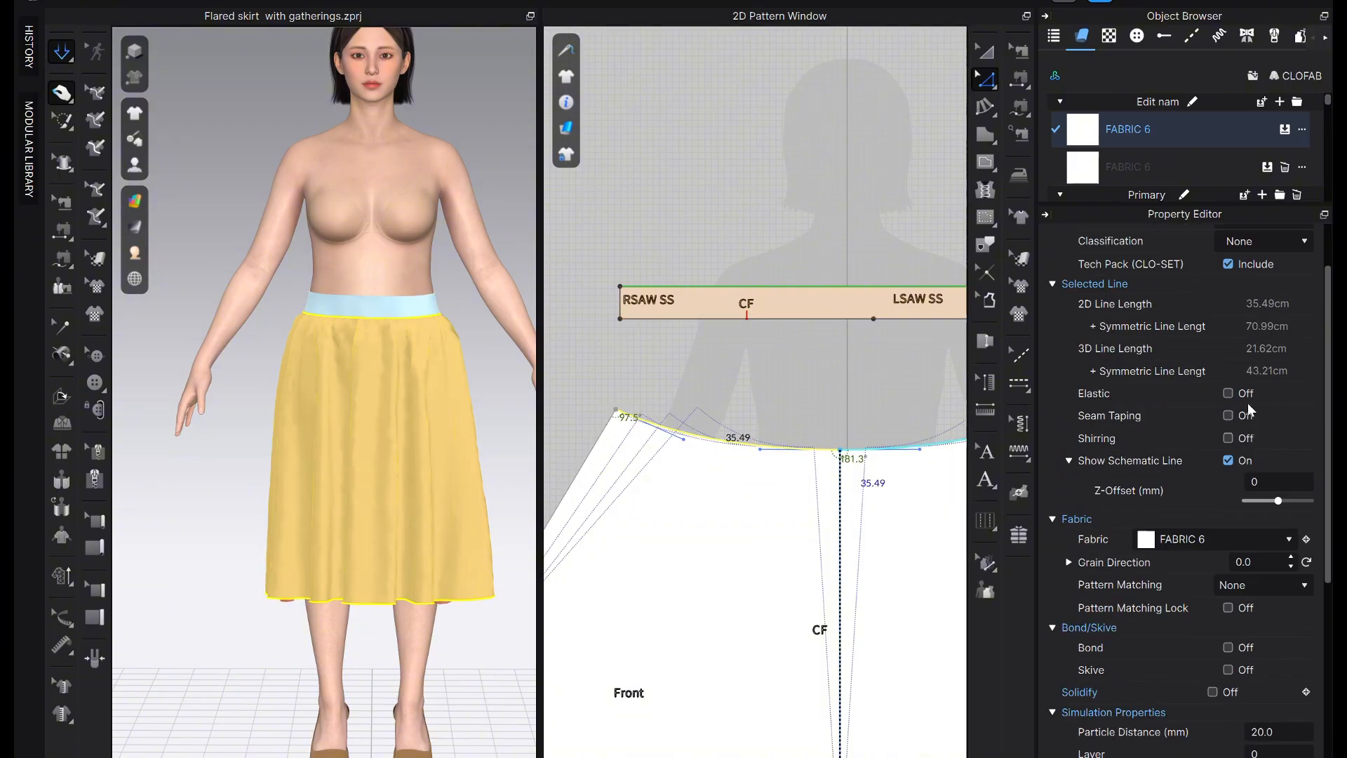
pyautogui.scroll(1, 1165, 369)
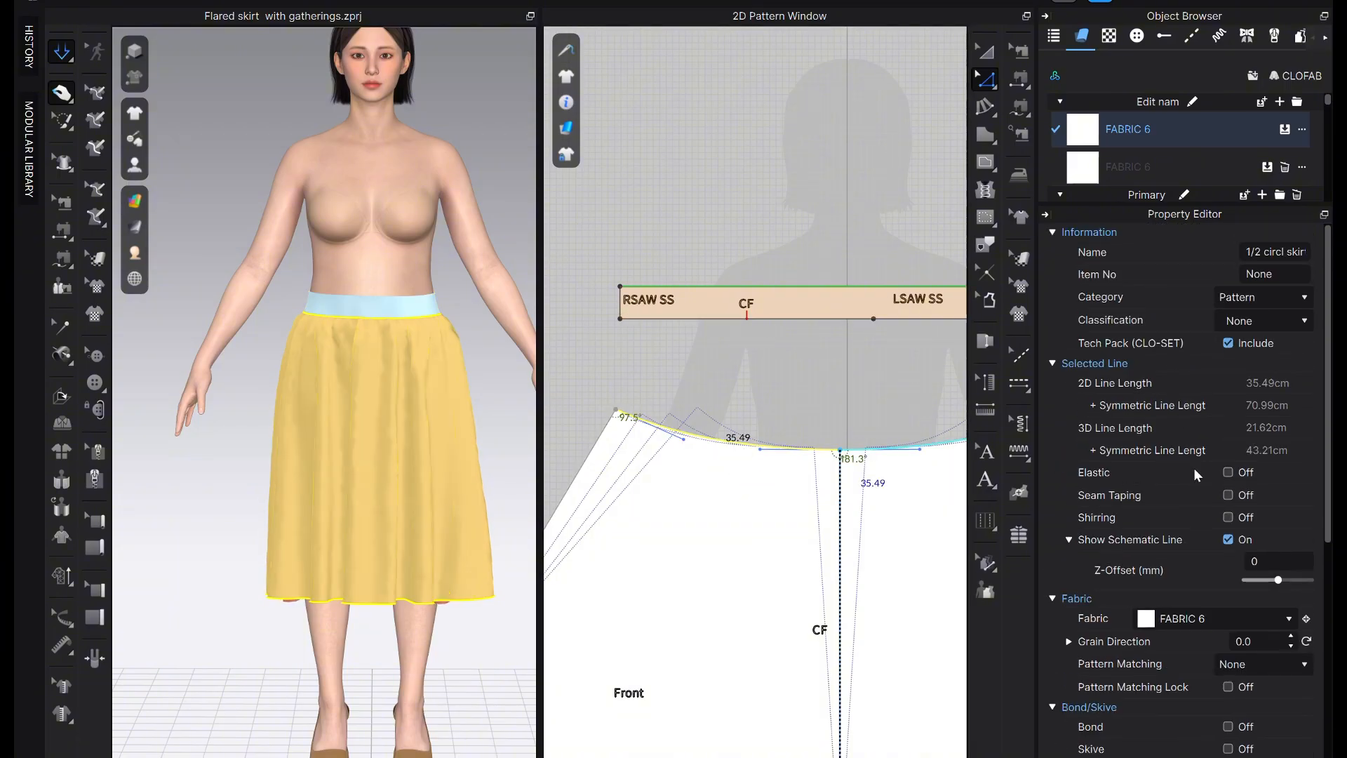
pyautogui.click(1228, 473)
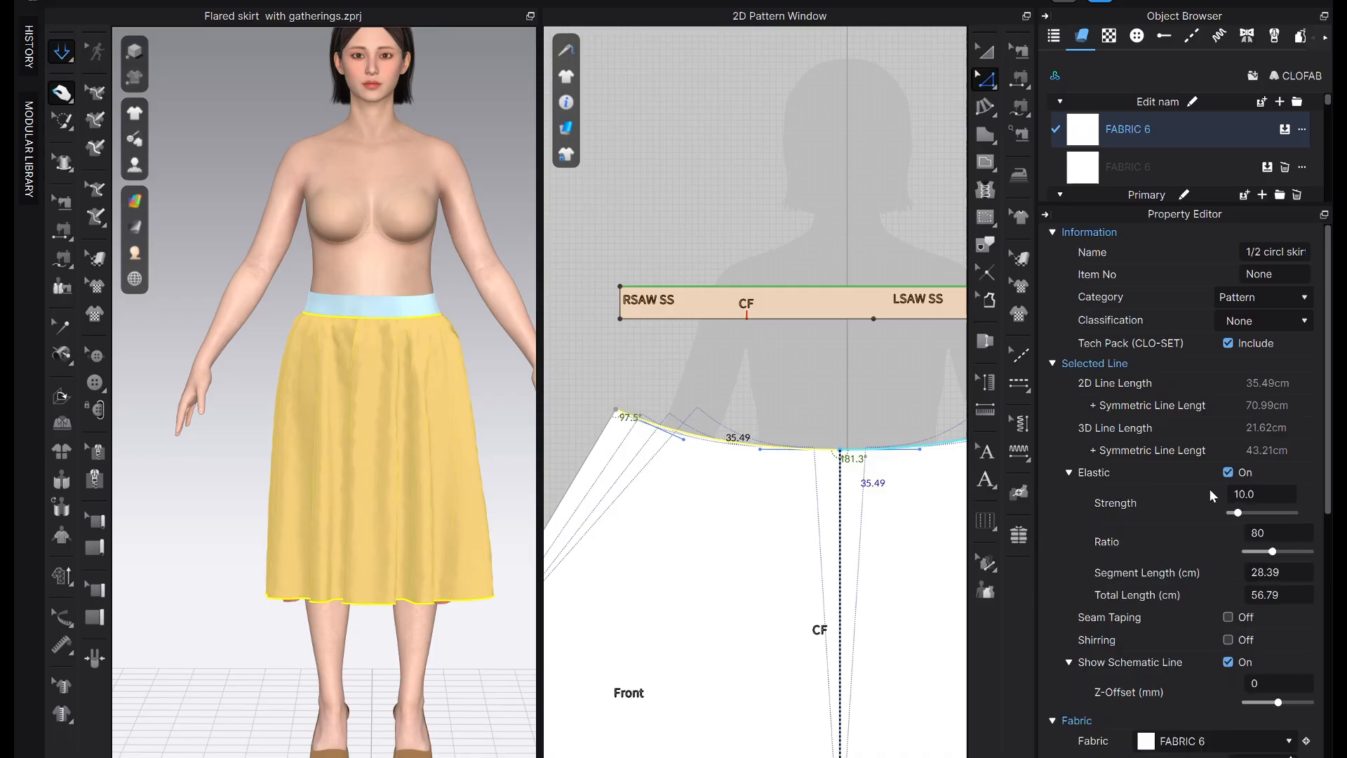
pyautogui.click(1289, 575)
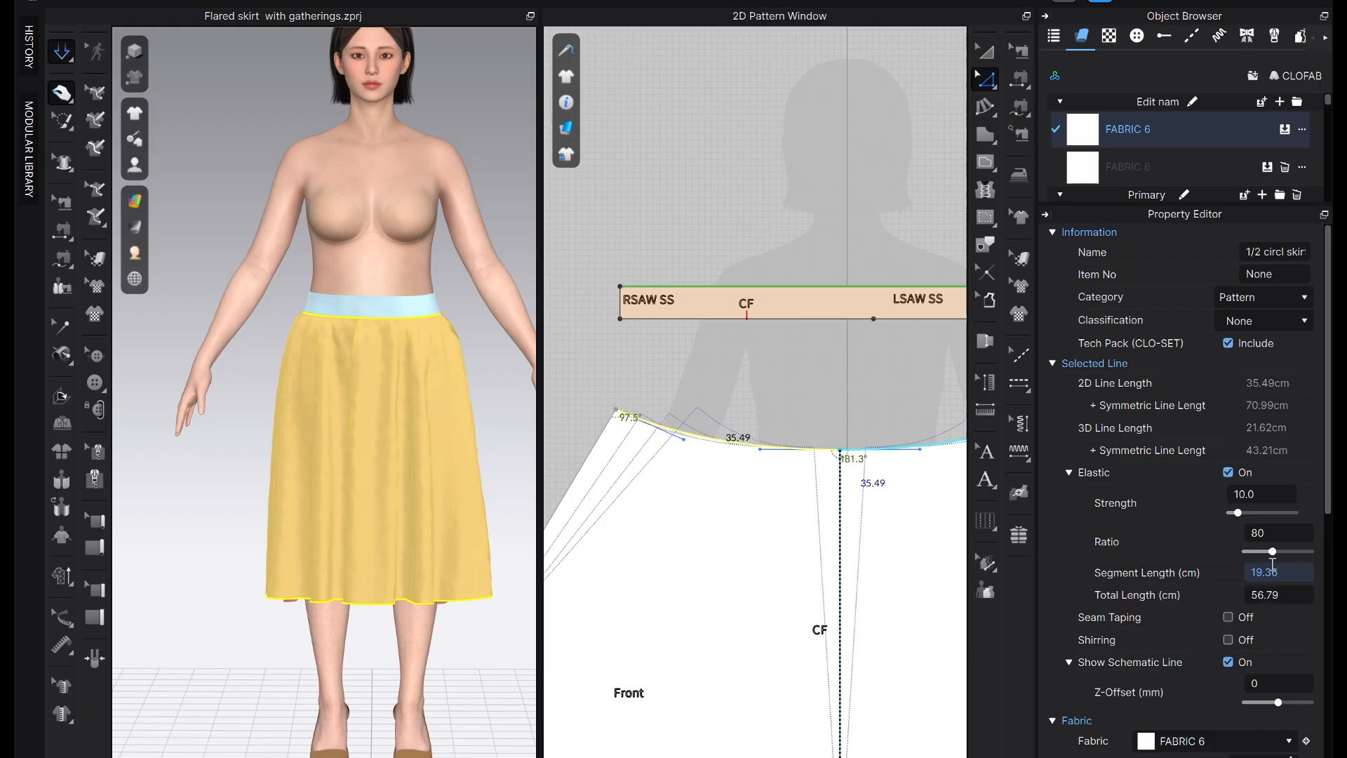
pyautogui.press('Return')
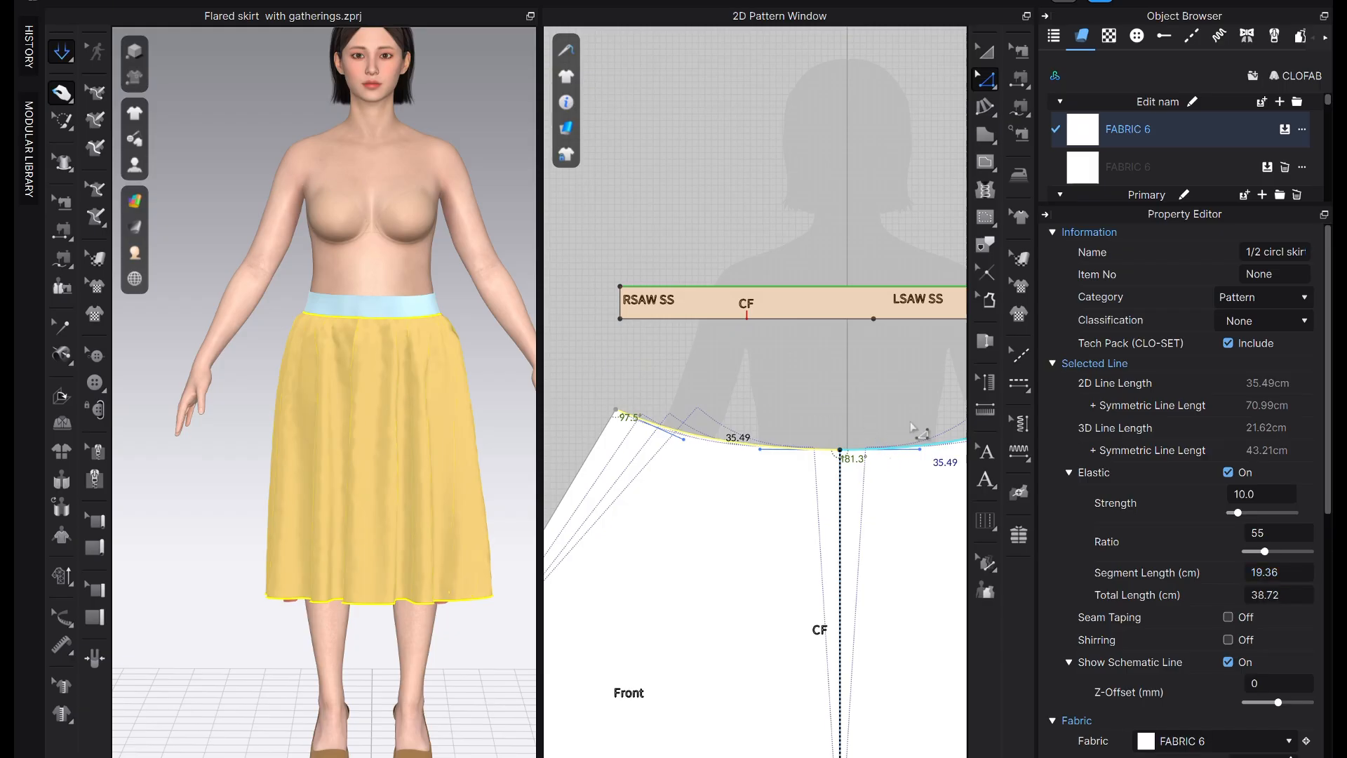
# Enable Shirring on the front waist line with an interval of 1.00 cm and a height of 8.00 cm
pyautogui.click(1229, 640)
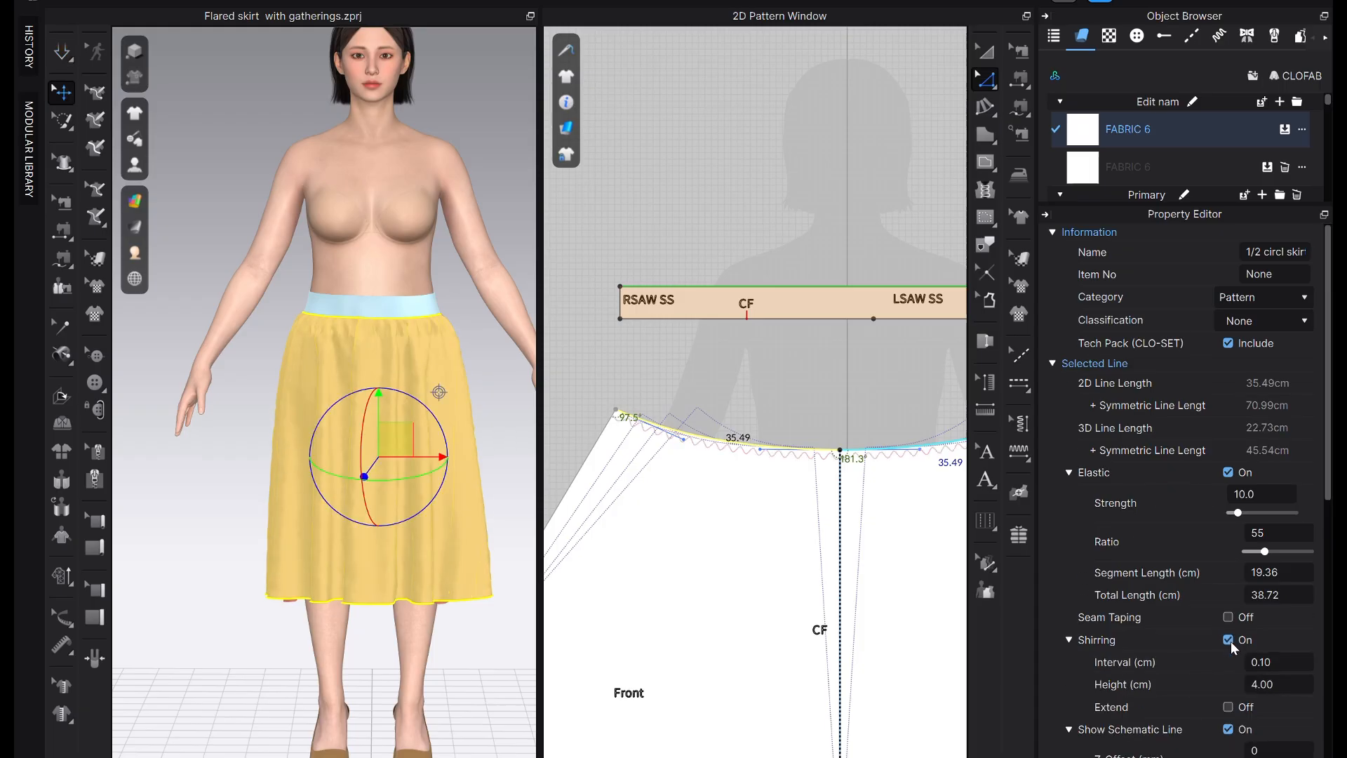
pyautogui.click(1271, 664)
pyautogui.write('1')
pyautogui.click(1289, 682)
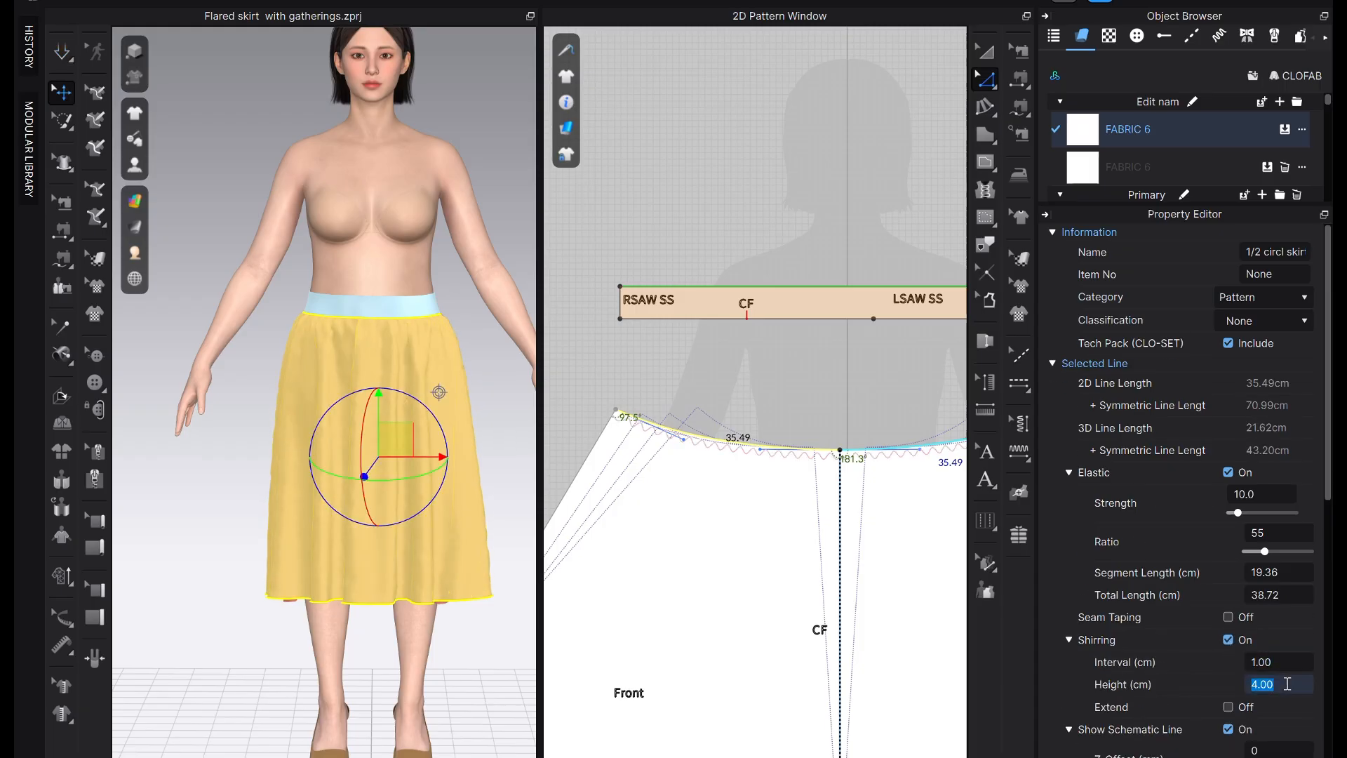
pyautogui.press('Return')
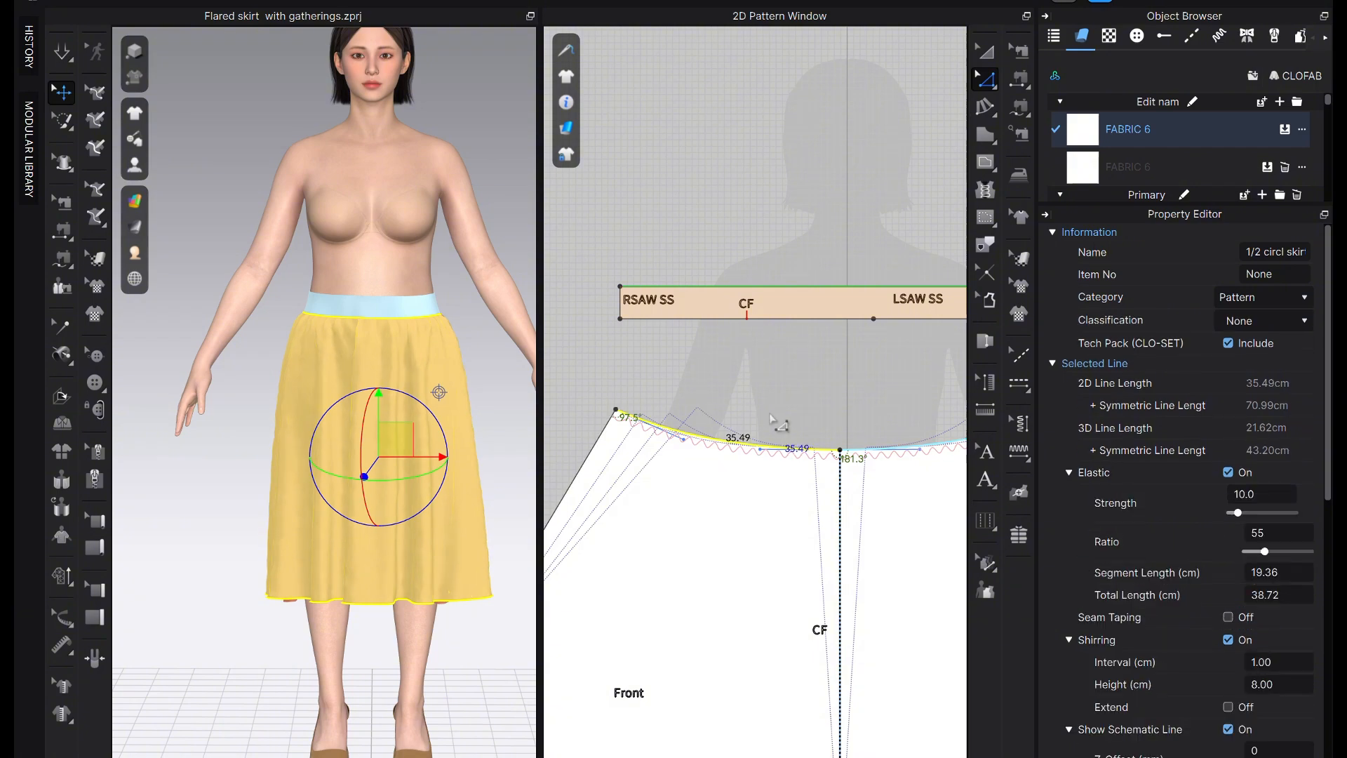
# Enable Elastic on the back panel's waist line with a segment length of 19.60 cm
pyautogui.click(834, 394)
pyautogui.scroll(-4, 765, 477)
pyautogui.scroll(-2, 773, 471)
pyautogui.moveTo(834, 478); pyautogui.dragTo(687, 494, button='middle')
pyautogui.scroll(-1, 730, 482)
pyautogui.scroll(1, 778, 469)
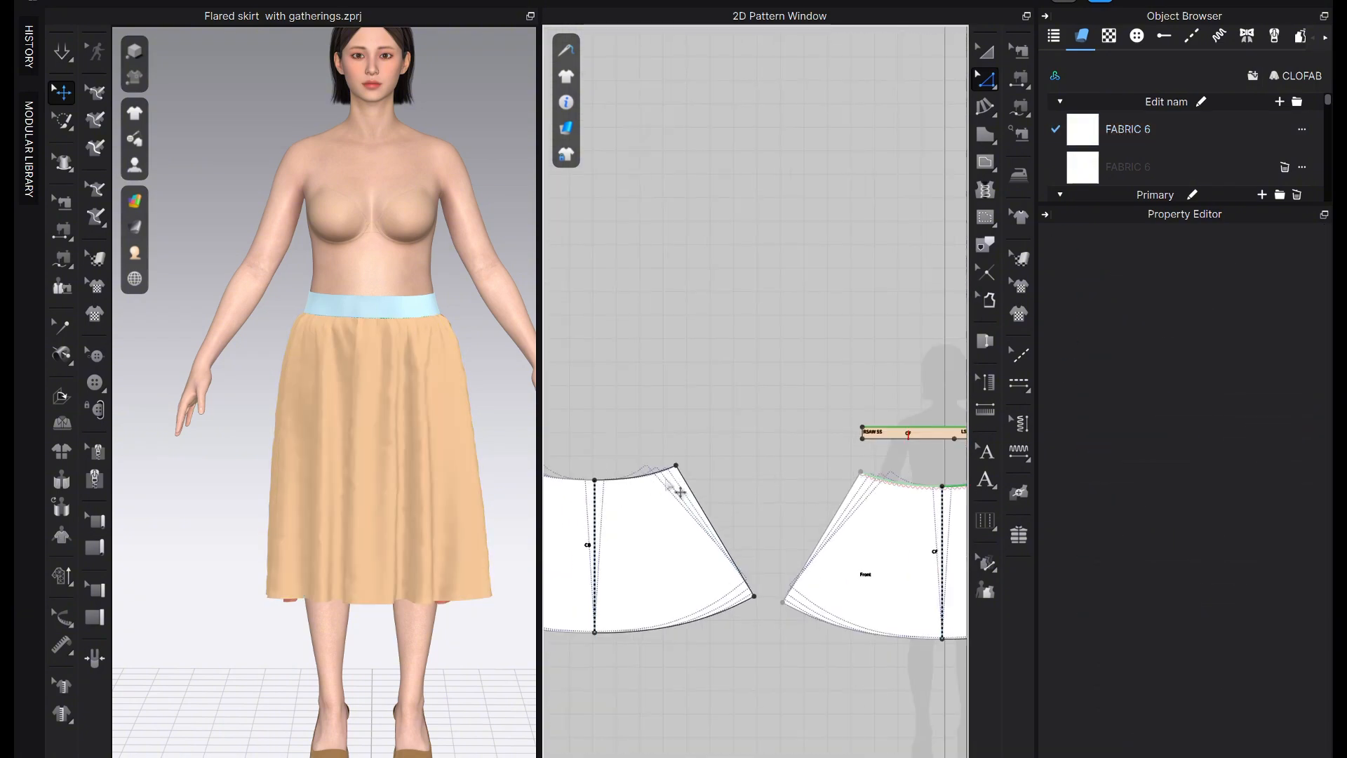
pyautogui.click(635, 473)
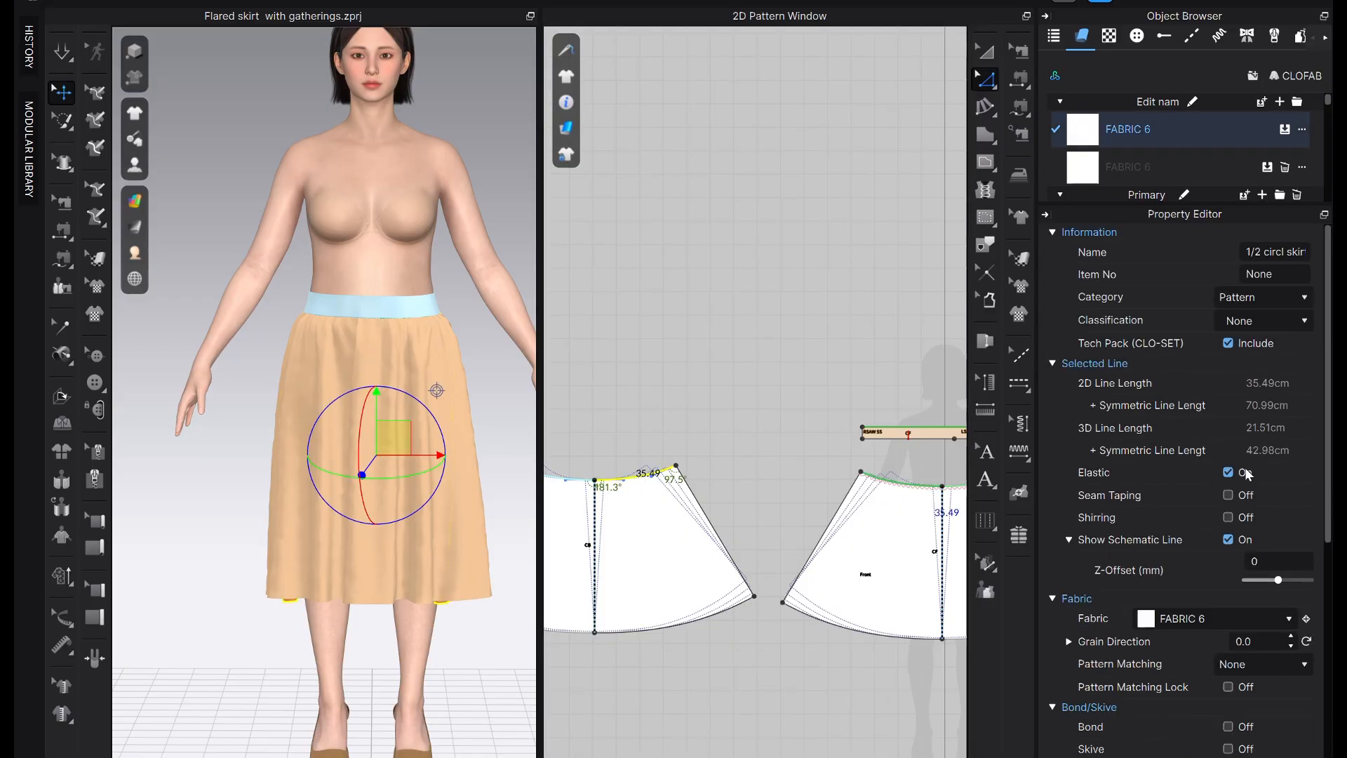
pyautogui.click(1228, 472)
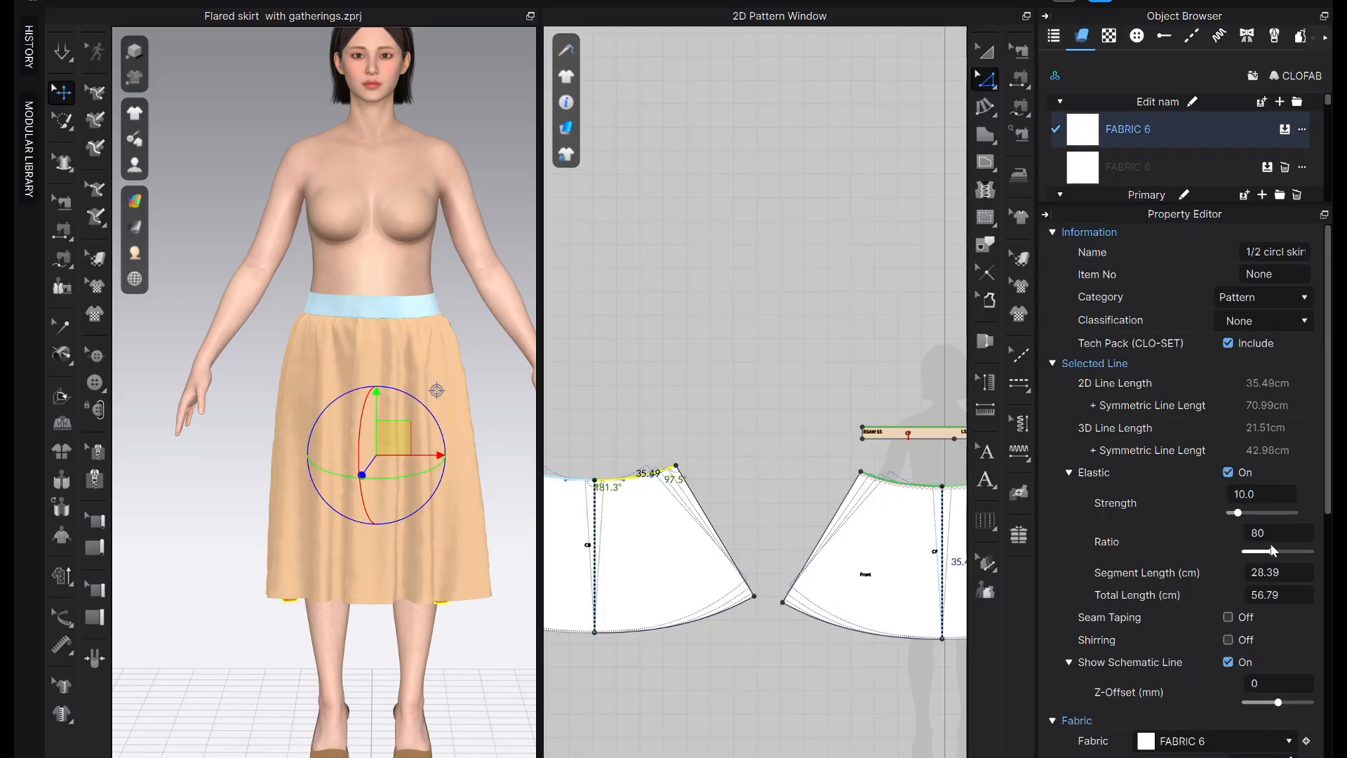
pyautogui.click(1278, 572)
pyautogui.write('19.6')
pyautogui.press('Return')
# Enable Shirring on the back waist line with an interval of 1.00 cm and a height of 8.00 cm
pyautogui.click(1232, 639)
pyautogui.hotkey('ctrl', 'z')
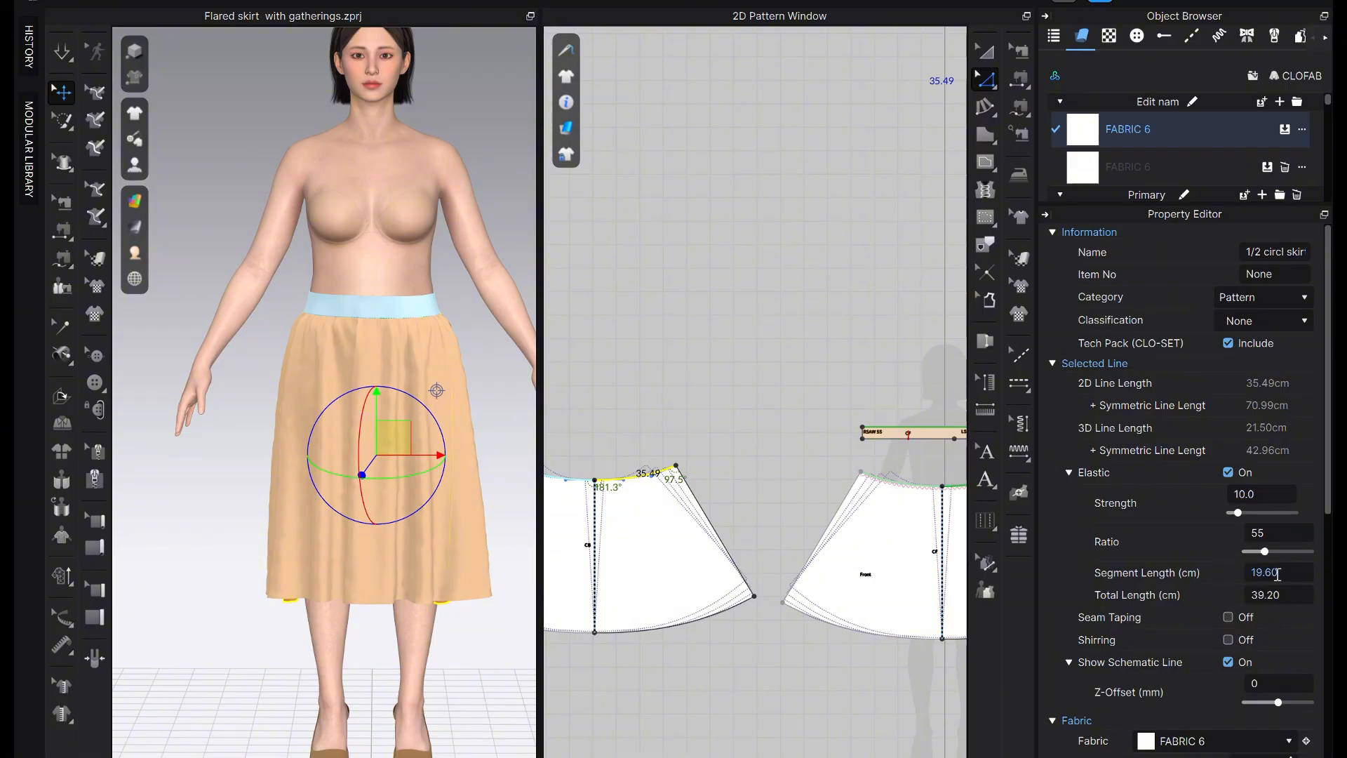
pyautogui.click(1231, 642)
pyautogui.click(1231, 642)
pyautogui.click(1229, 640)
pyautogui.click(1275, 662)
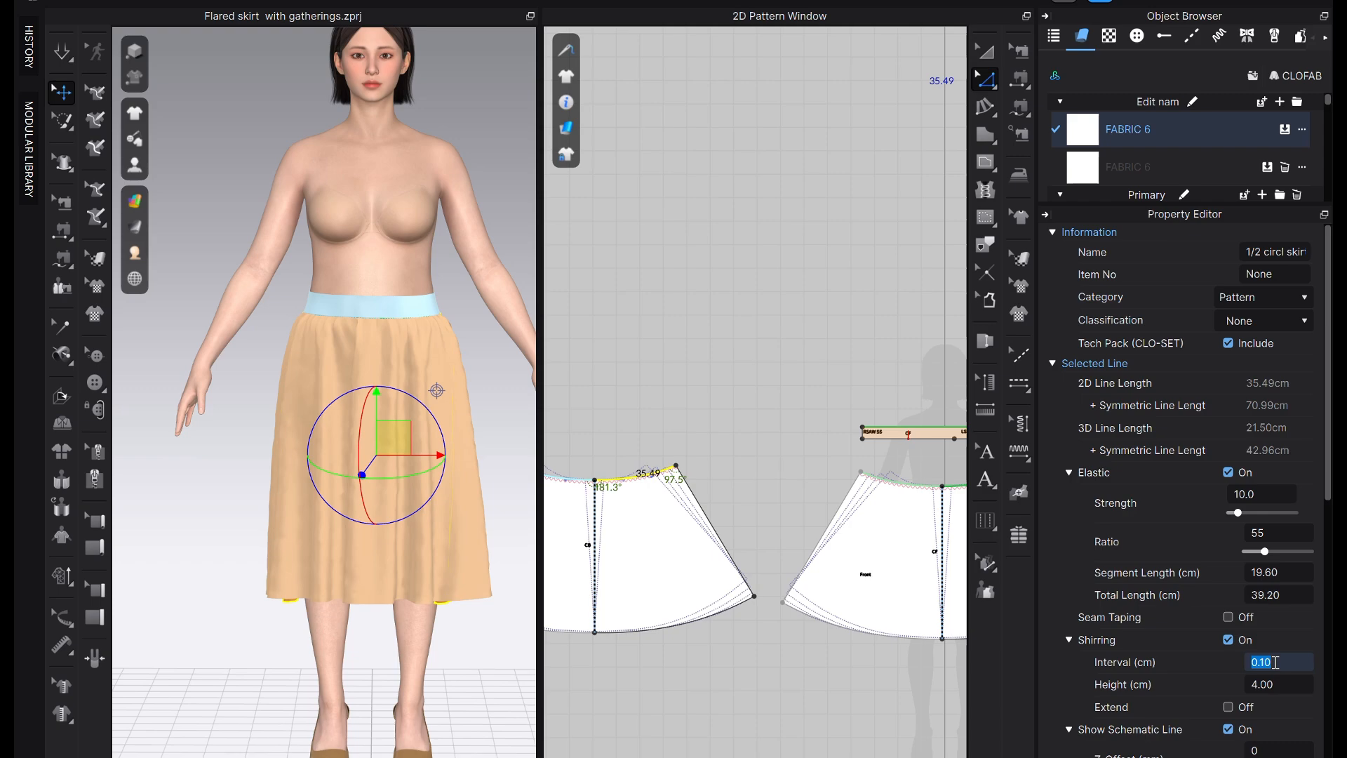
pyautogui.click(1276, 687)
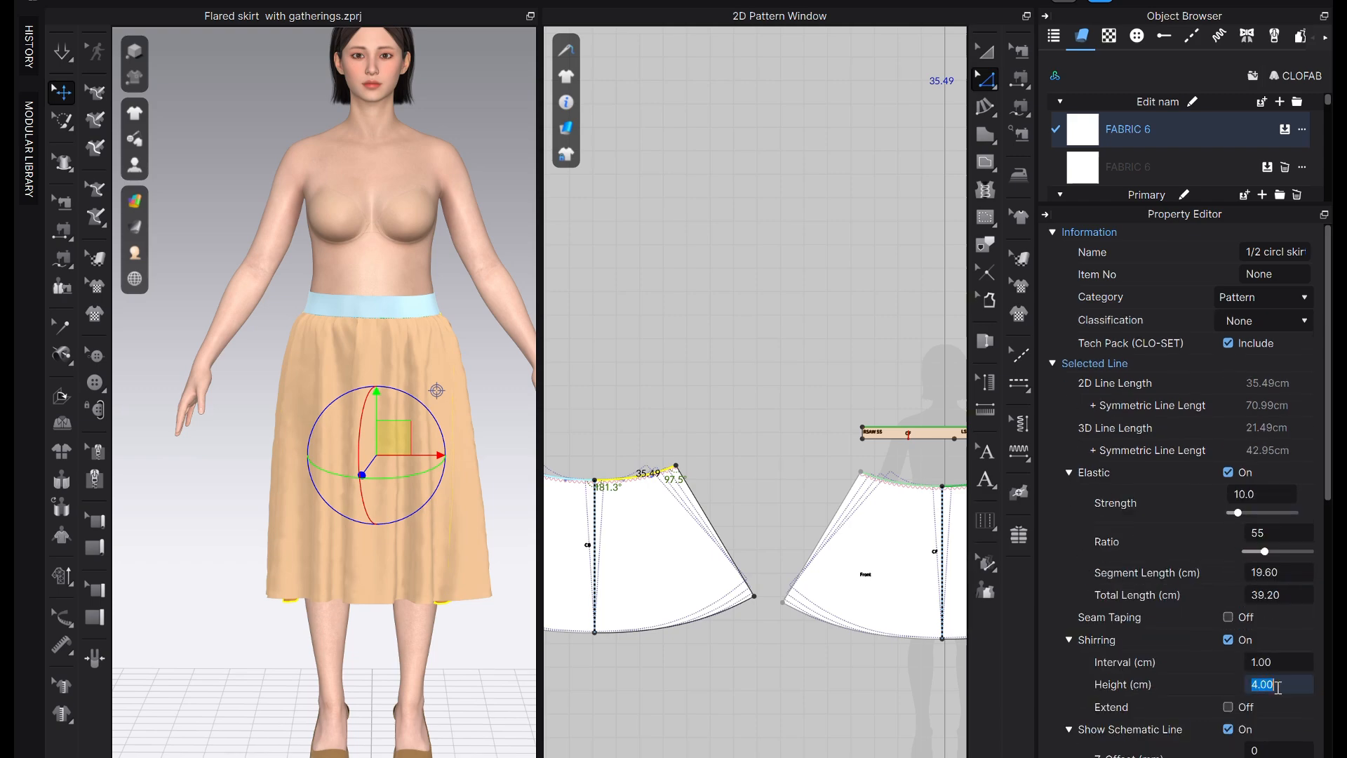
pyautogui.press('Return')
# Simulate the gathered skirt and tug the front fabric near the waist to settle the gathers
pyautogui.scroll(-5, 771, 456)
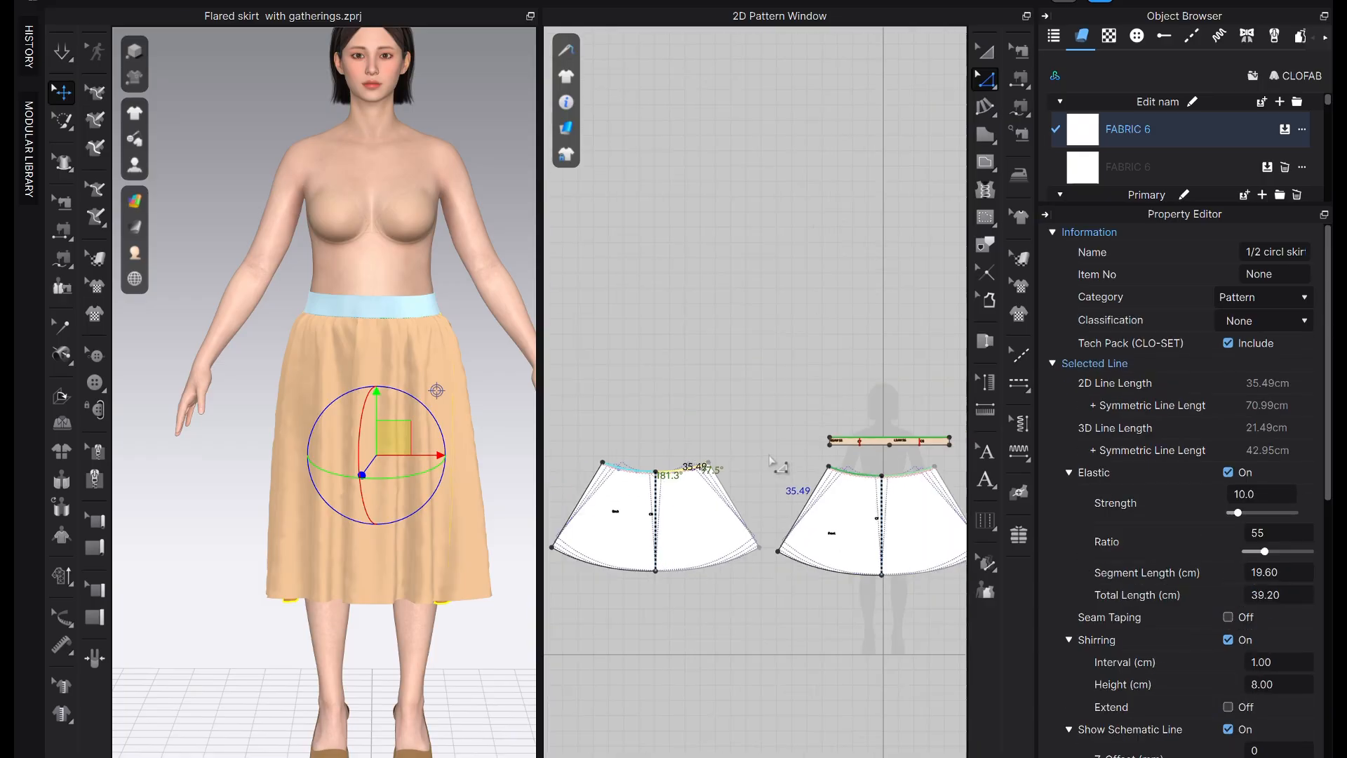
pyautogui.press('space')
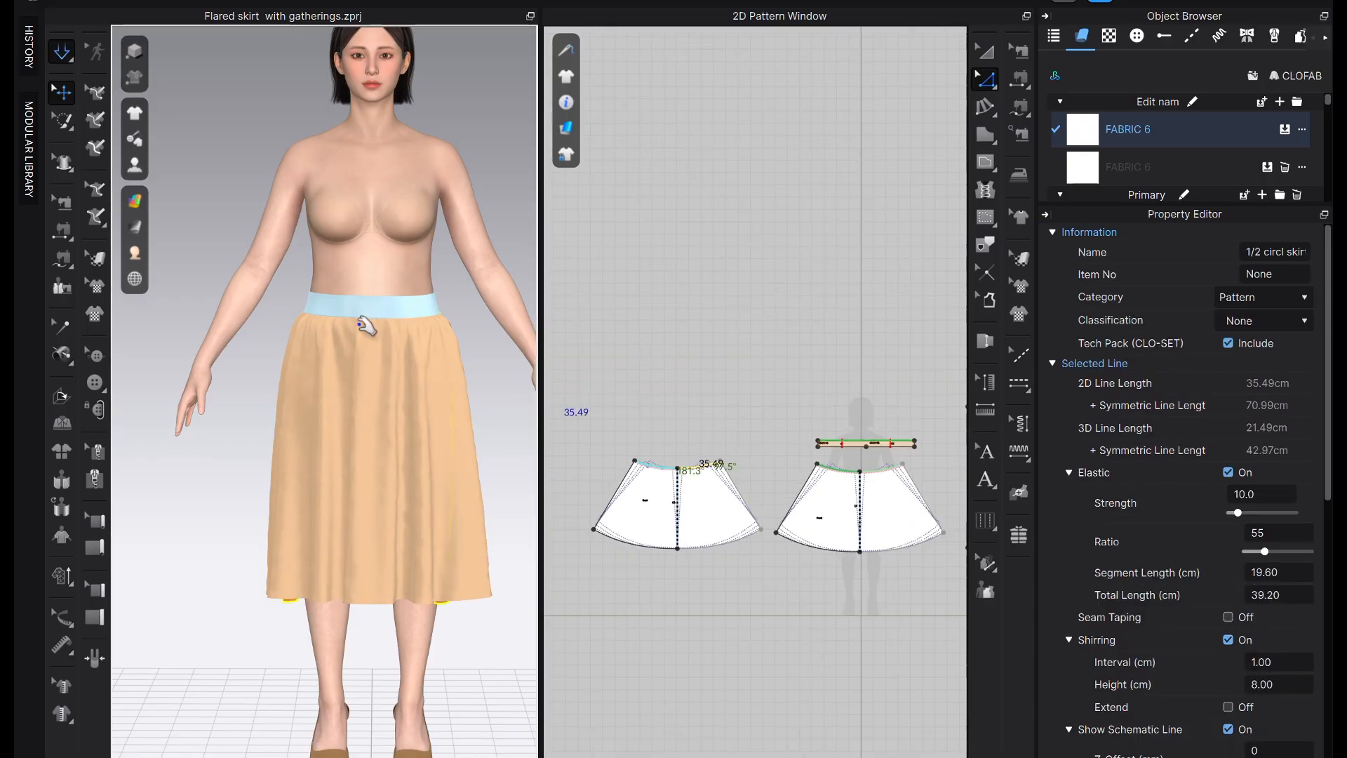
pyautogui.scroll(2, 360, 393)
pyautogui.scroll(1, 355, 391)
pyautogui.moveTo(348, 371); pyautogui.dragTo(418, 340)
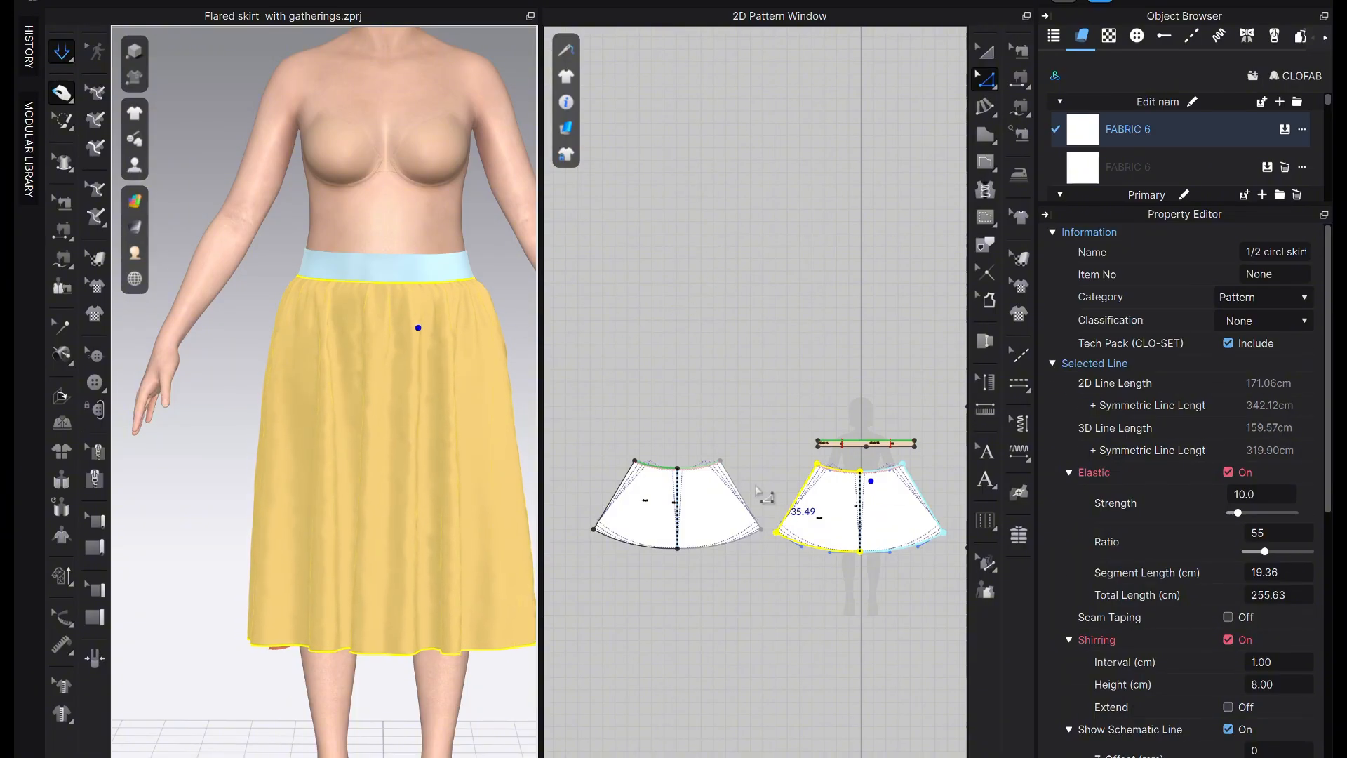
# Select the waistband and both skirt panels together and assign the V2_Woven_Twill_1 fabric to them
pyautogui.scroll(3, 744, 467)
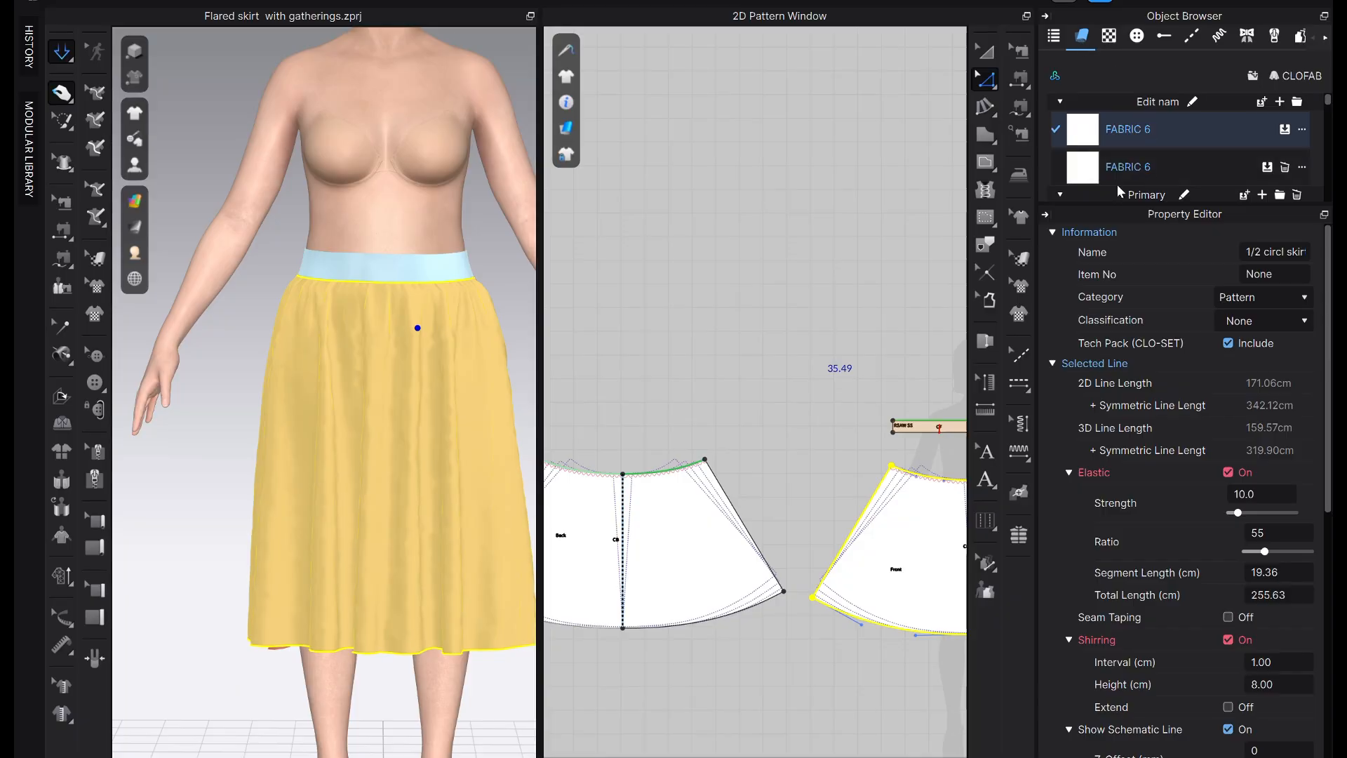
pyautogui.moveTo(1127, 204); pyautogui.dragTo(1128, 645)
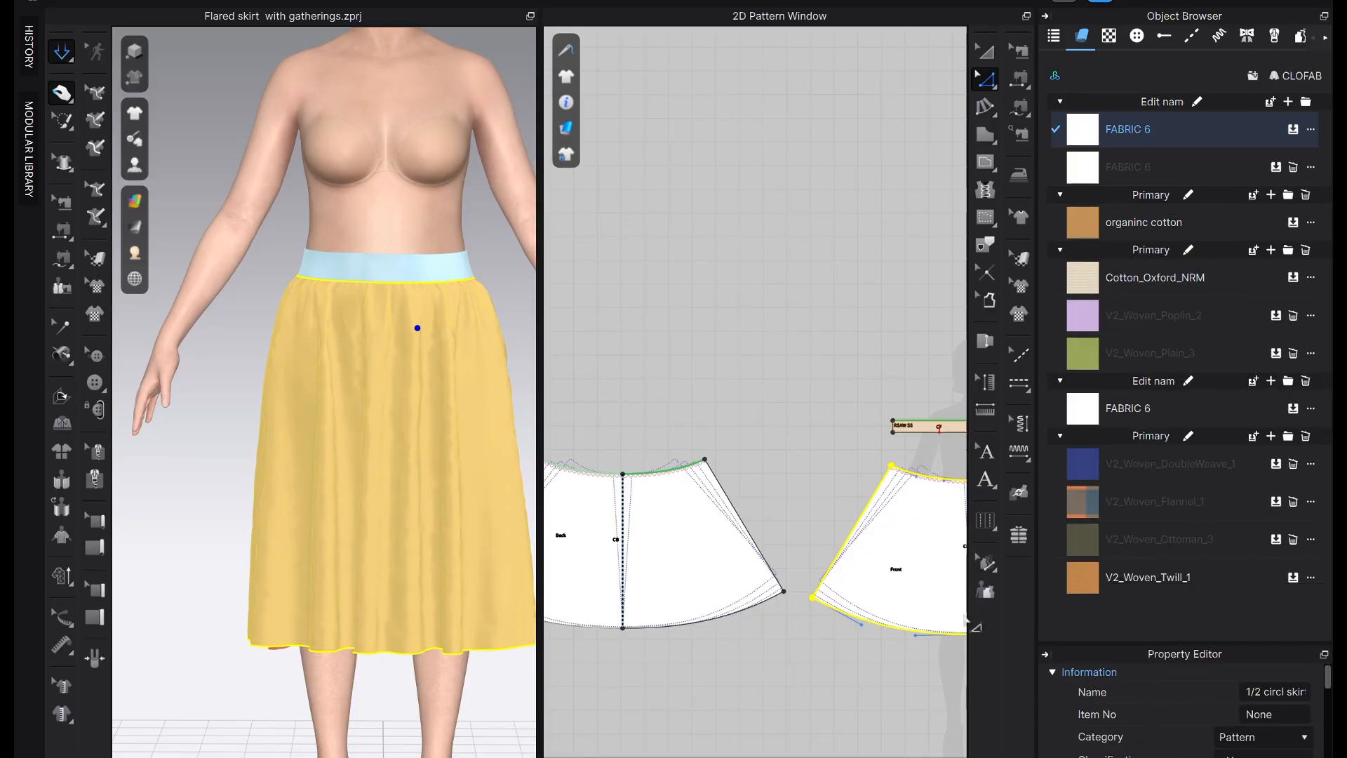
pyautogui.scroll(-5, 657, 458)
pyautogui.moveTo(656, 458); pyautogui.dragTo(776, 495, button='middle')
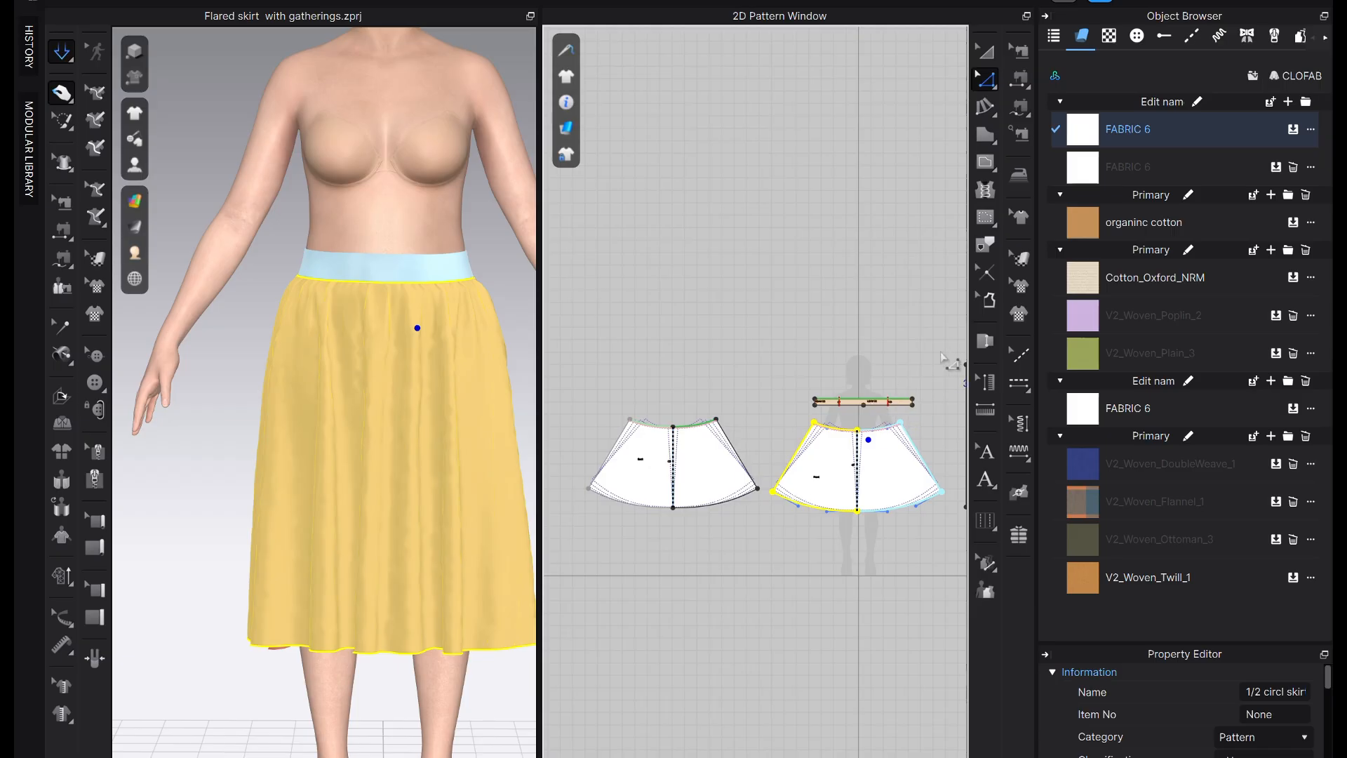
pyautogui.moveTo(940, 353); pyautogui.dragTo(583, 563)
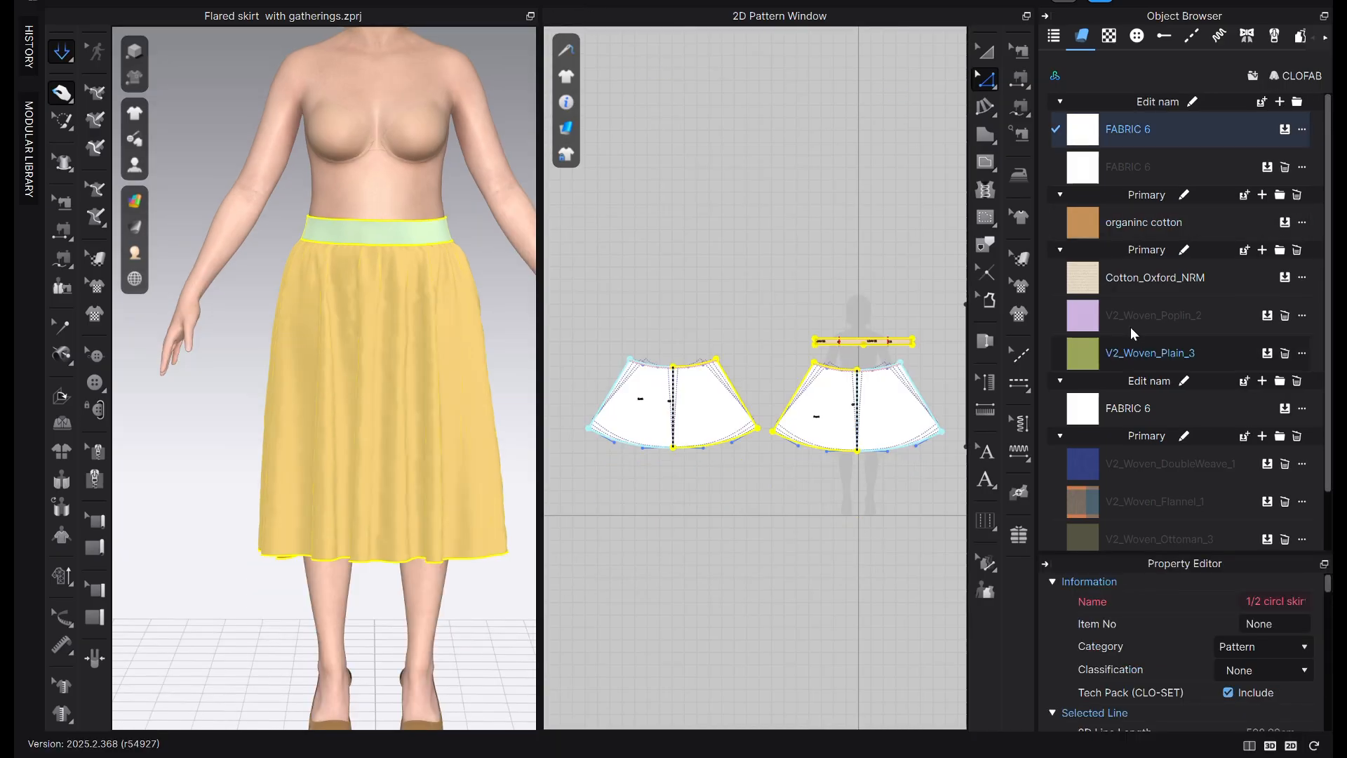
pyautogui.moveTo(943, 274); pyautogui.dragTo(573, 522)
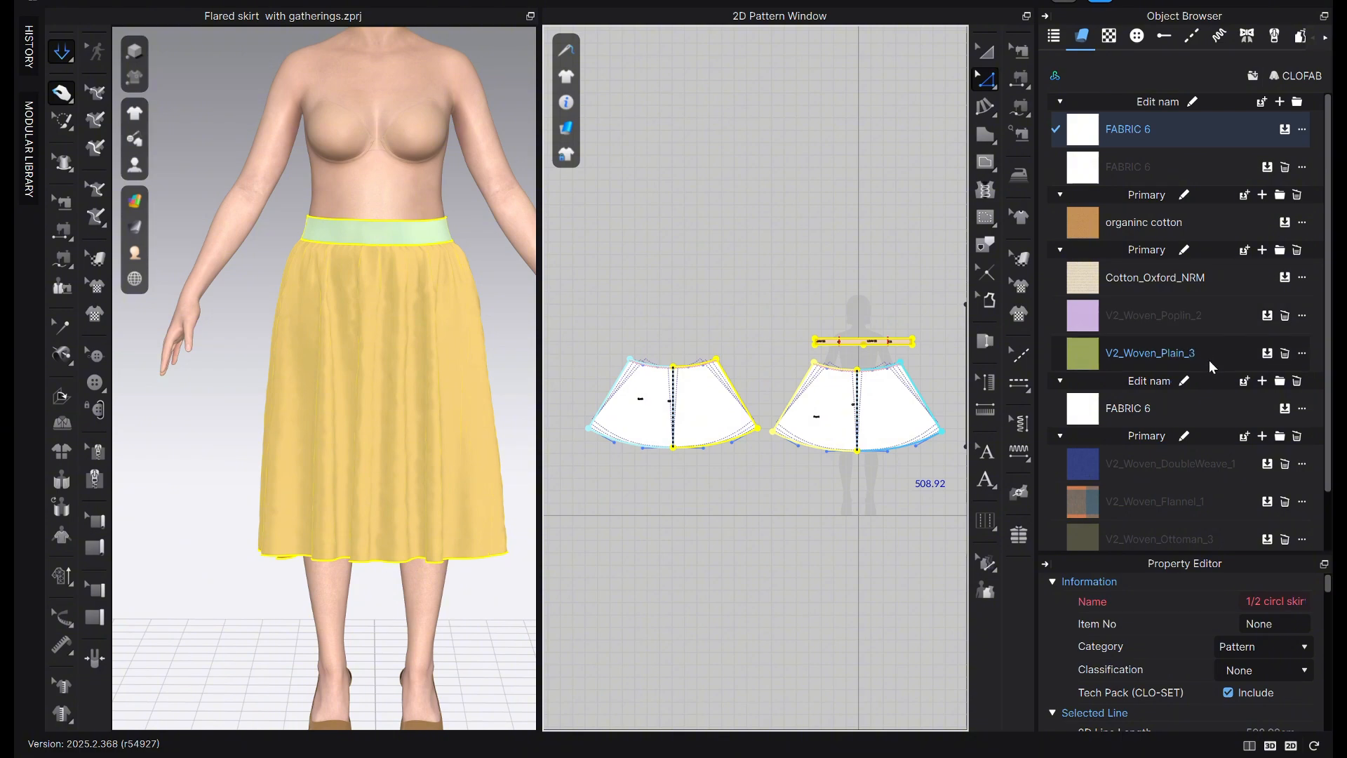
pyautogui.scroll(-1, 1210, 360)
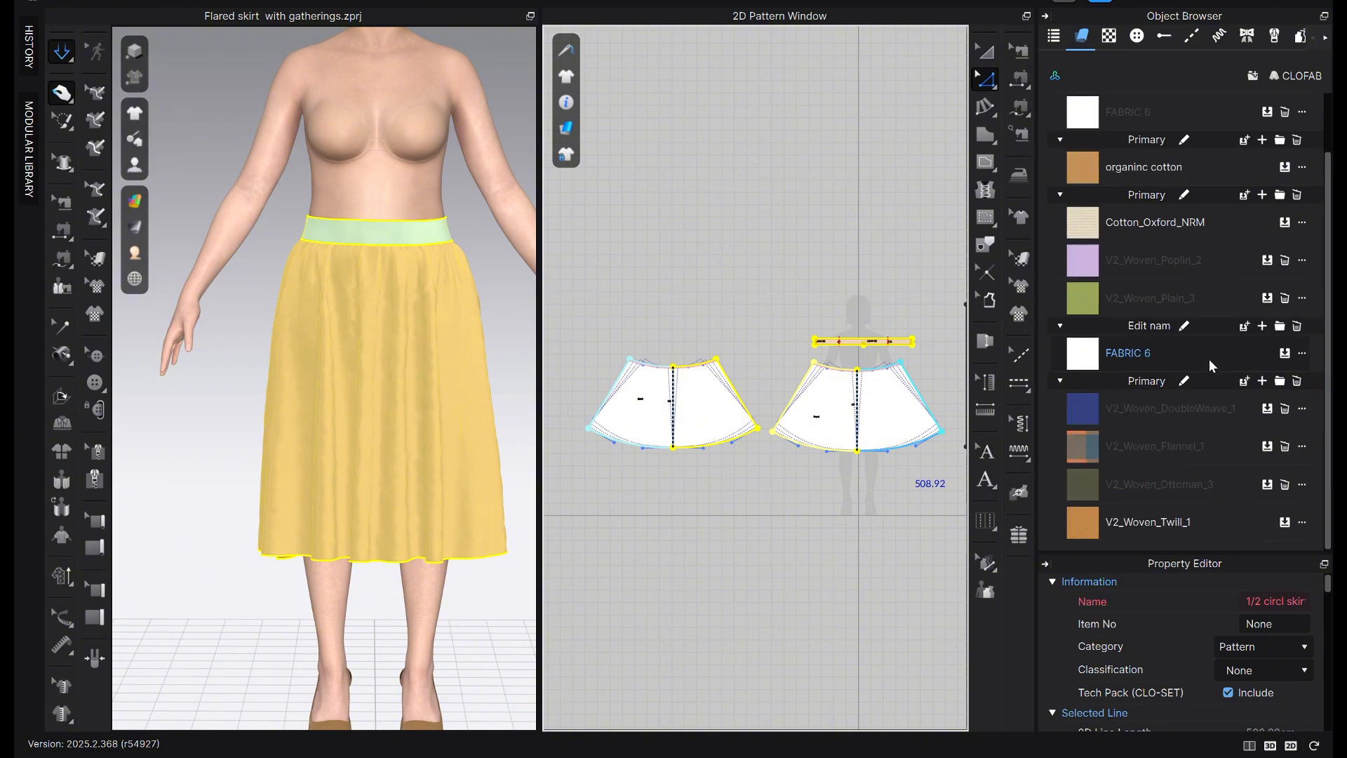
pyautogui.click(1276, 523)
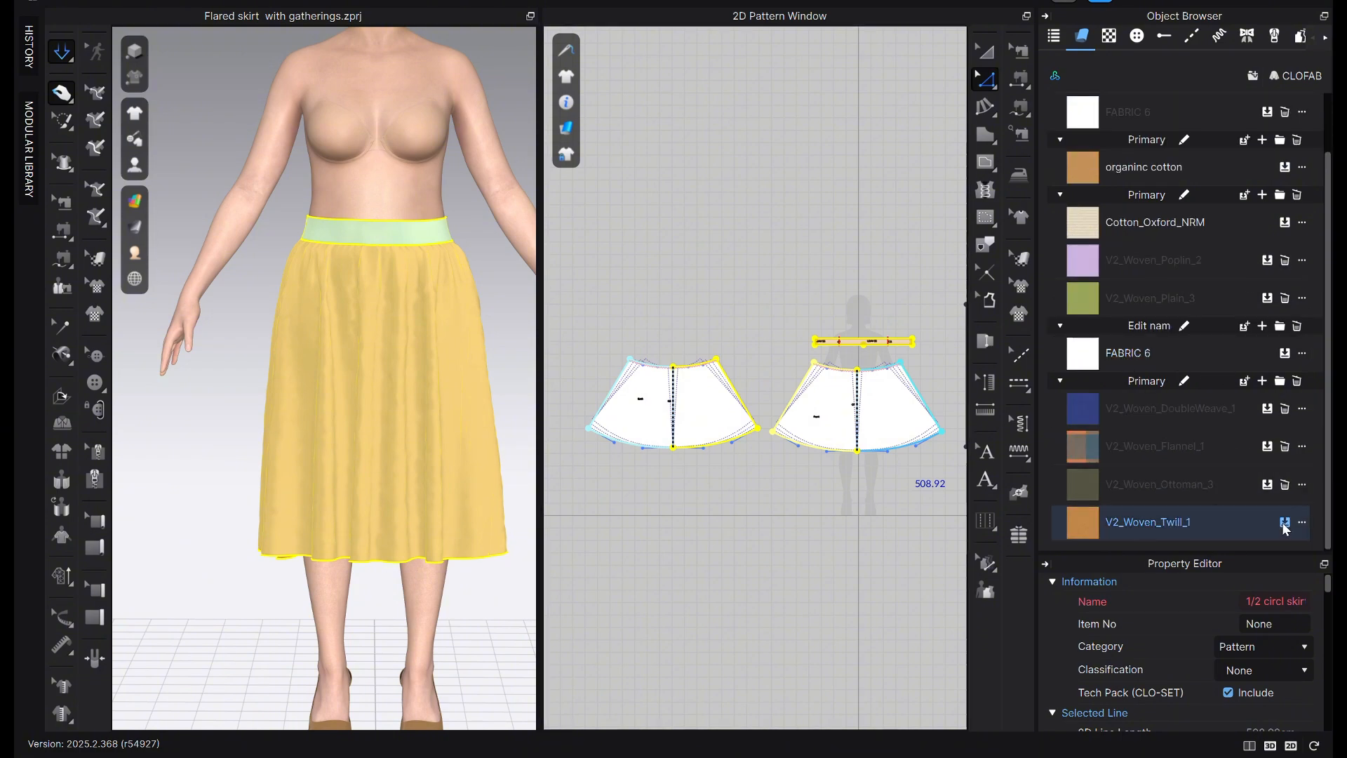
# Unfreeze the waistband and simulate the gathered skirt
pyautogui.click(777, 287)
pyautogui.rightClick(424, 234)
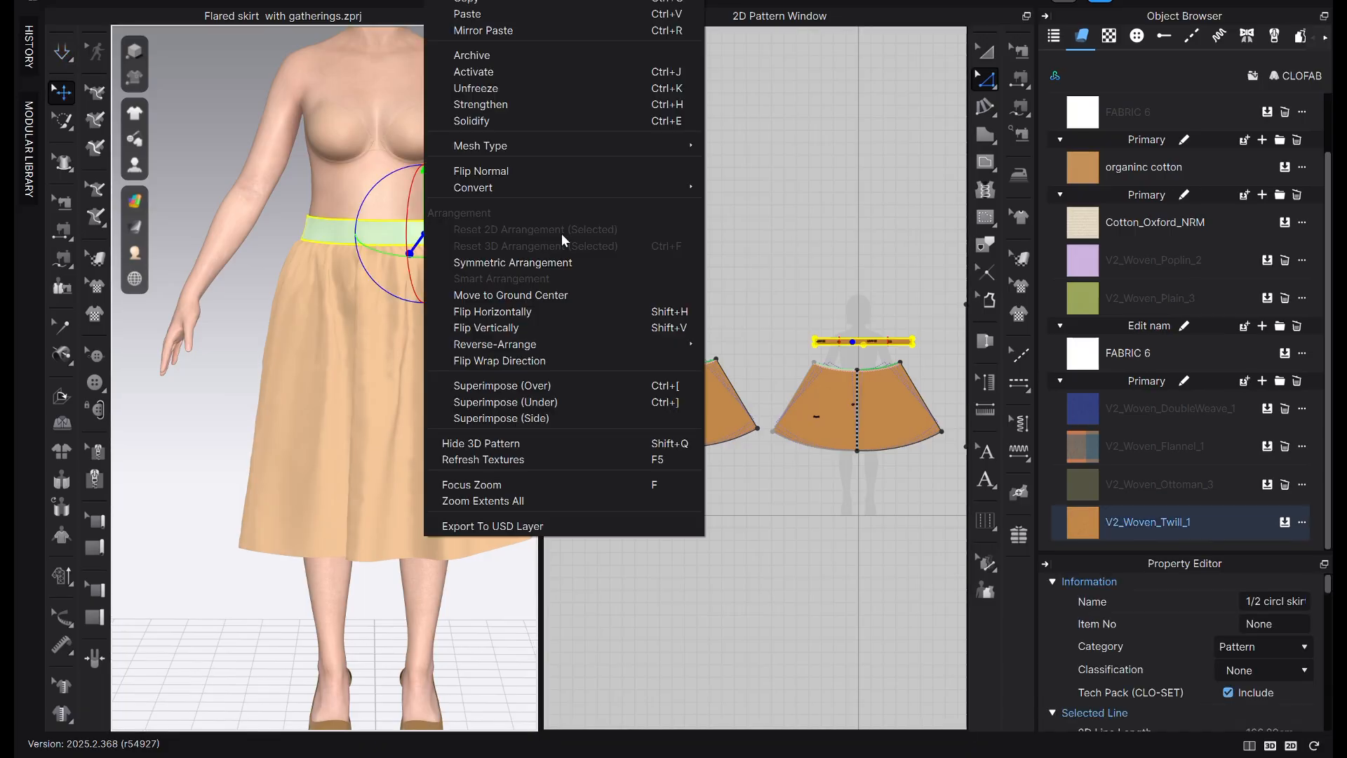
pyautogui.click(506, 96)
pyautogui.press('space')
pyautogui.moveTo(337, 540)
pyautogui.mouseDown(button='right')
pyautogui.moveTo(403, 545)
pyautogui.moveTo(344, 544)
pyautogui.mouseUp(button='right')
# Display the garment as Thick Textured Surface and clear the waistband selection
pyautogui.moveTo(136, 202)
pyautogui.click(246, 234)
pyautogui.scroll(-4, 393, 428)
pyautogui.moveTo(394, 430); pyautogui.dragTo(384, 436, button='right')
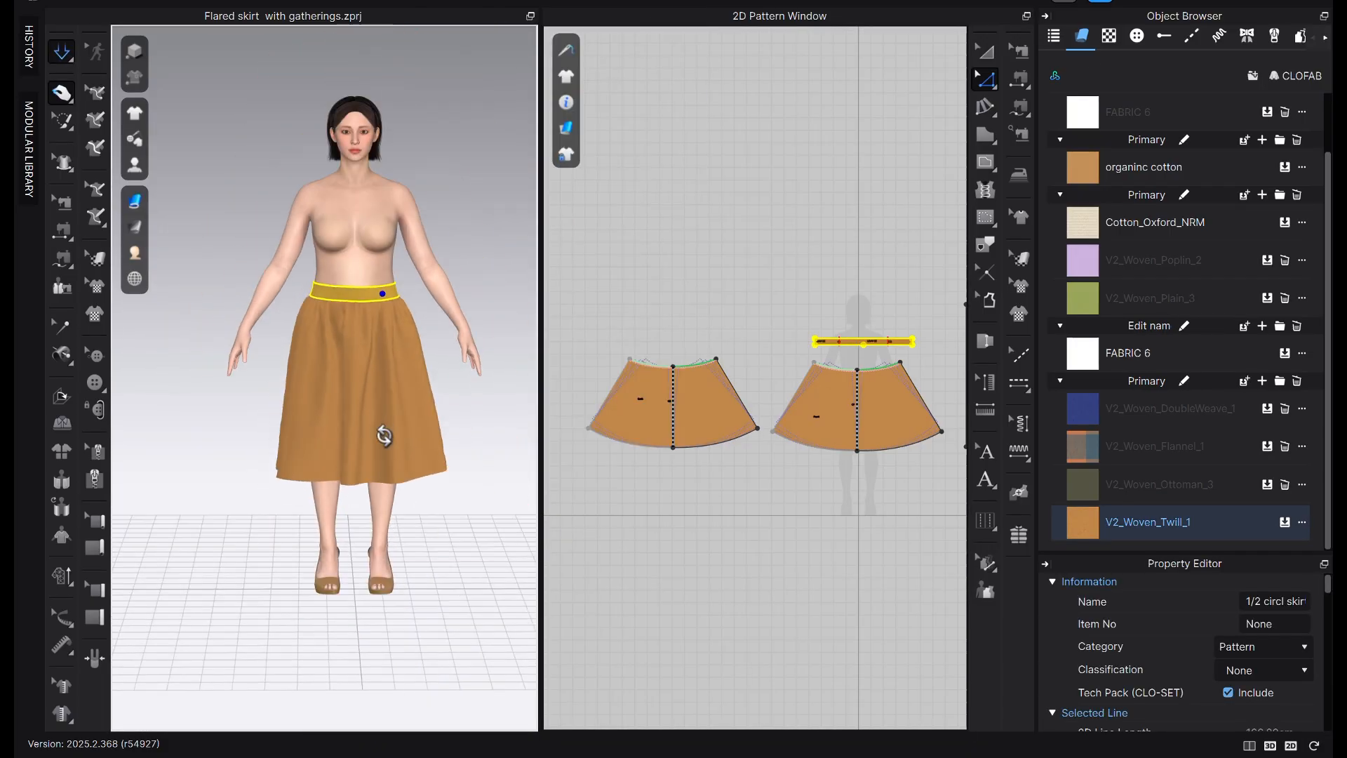
pyautogui.click(354, 519)
pyautogui.scroll(1, 343, 545)
# Collapse the Object Browser and Property Editor, and inspect the simulated skirt on the avatar
pyautogui.click(1045, 16)
pyautogui.click(1016, 16)
pyautogui.scroll(3, 469, 548)
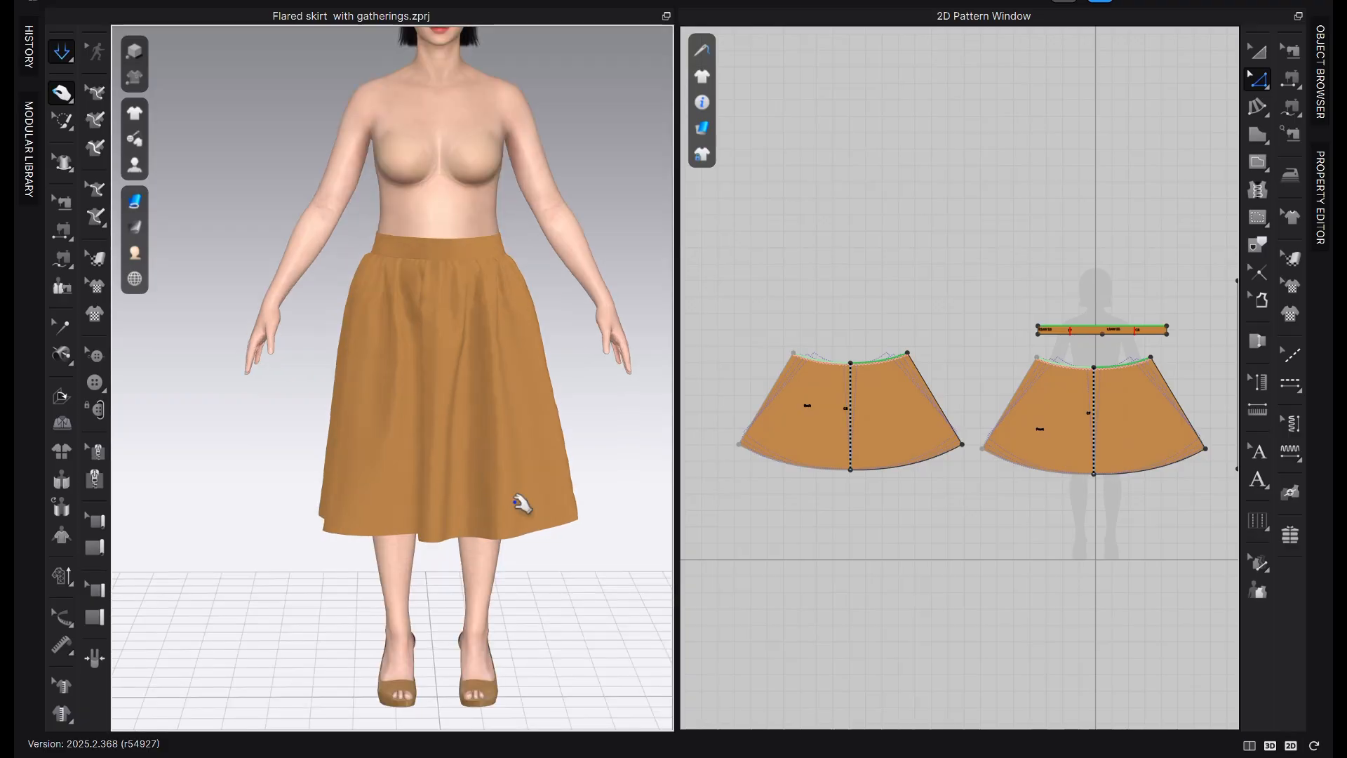
pyautogui.click(521, 503)
pyautogui.moveTo(400, 571); pyautogui.dragTo(460, 487, button='right')
pyautogui.scroll(-2, 491, 589)
pyautogui.click(551, 533)
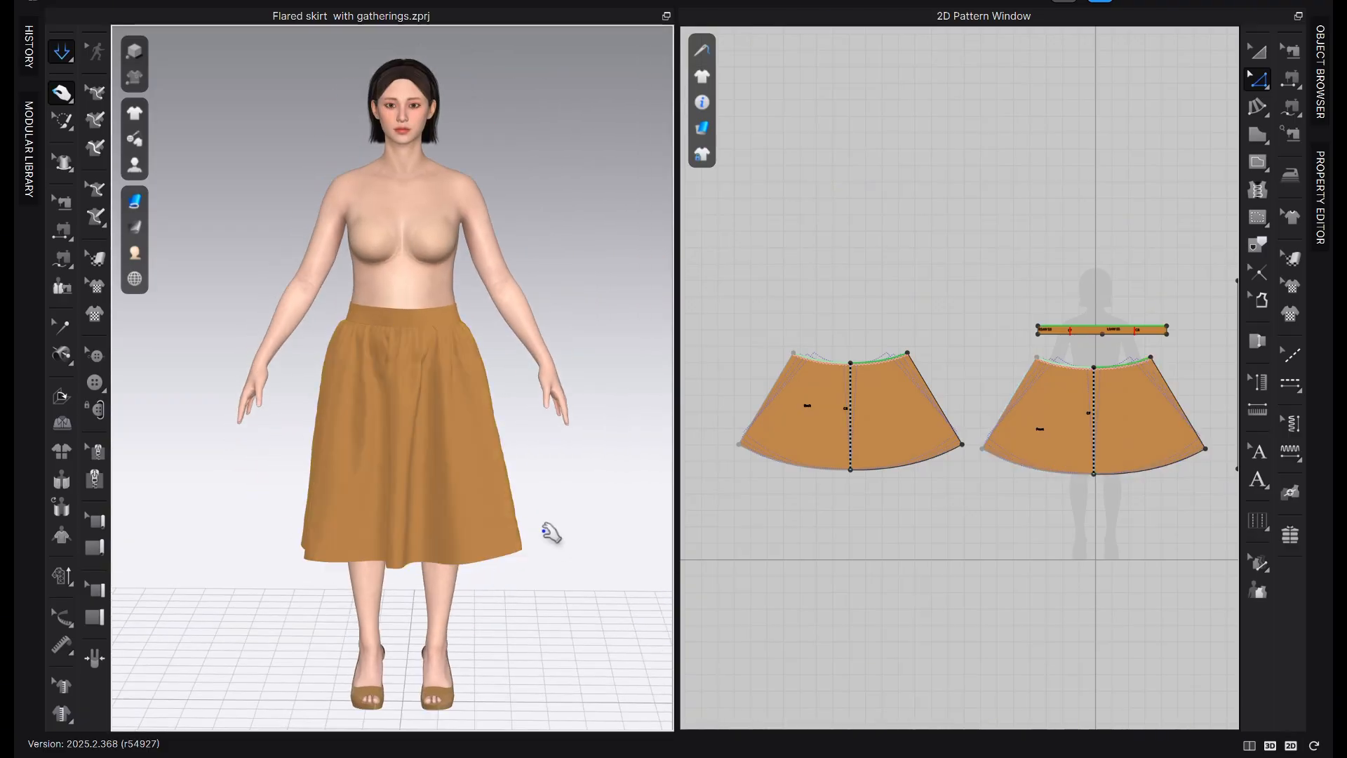
pyautogui.scroll(2, 505, 554)
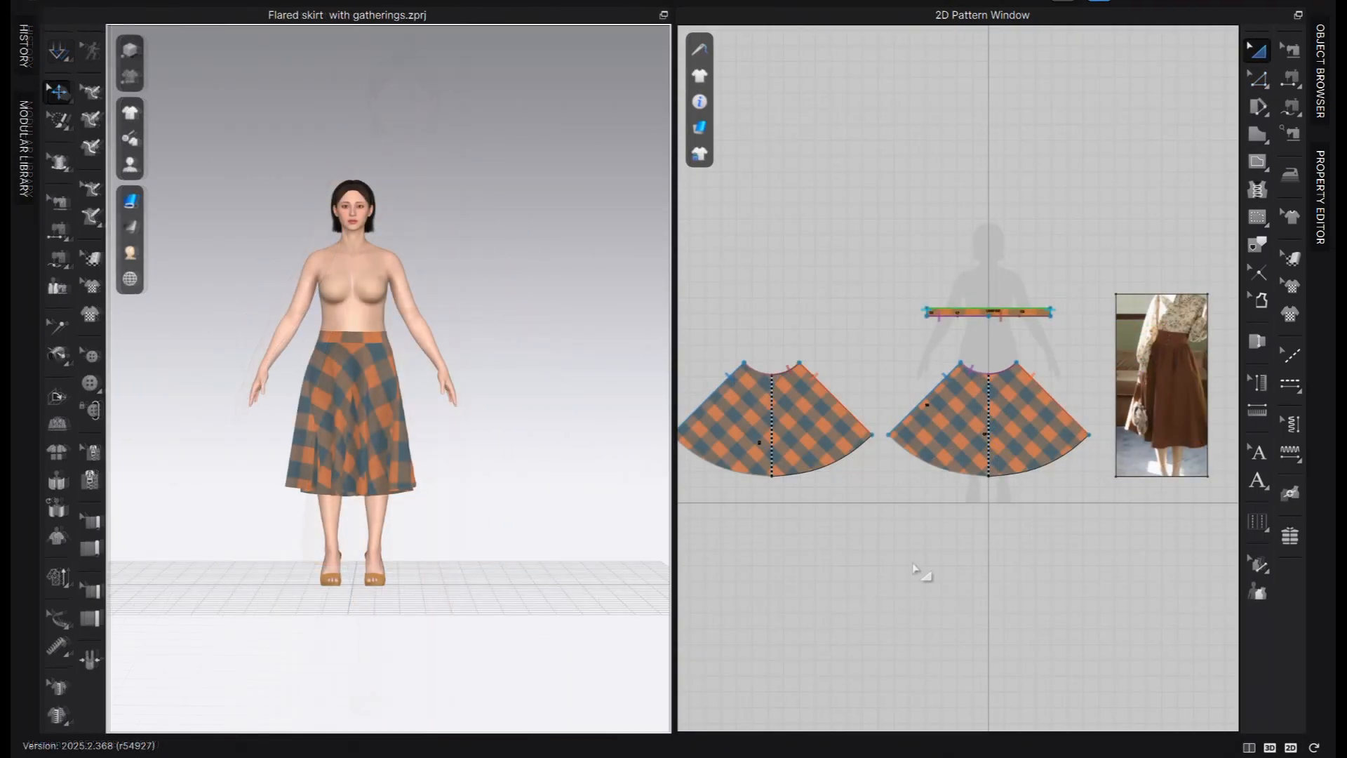
# Examine the yoke and gathers in the brown skirt reference photo beside the plaid skirt patterns
pyautogui.scroll(5, 1225, 414)
pyautogui.click(1140, 402)
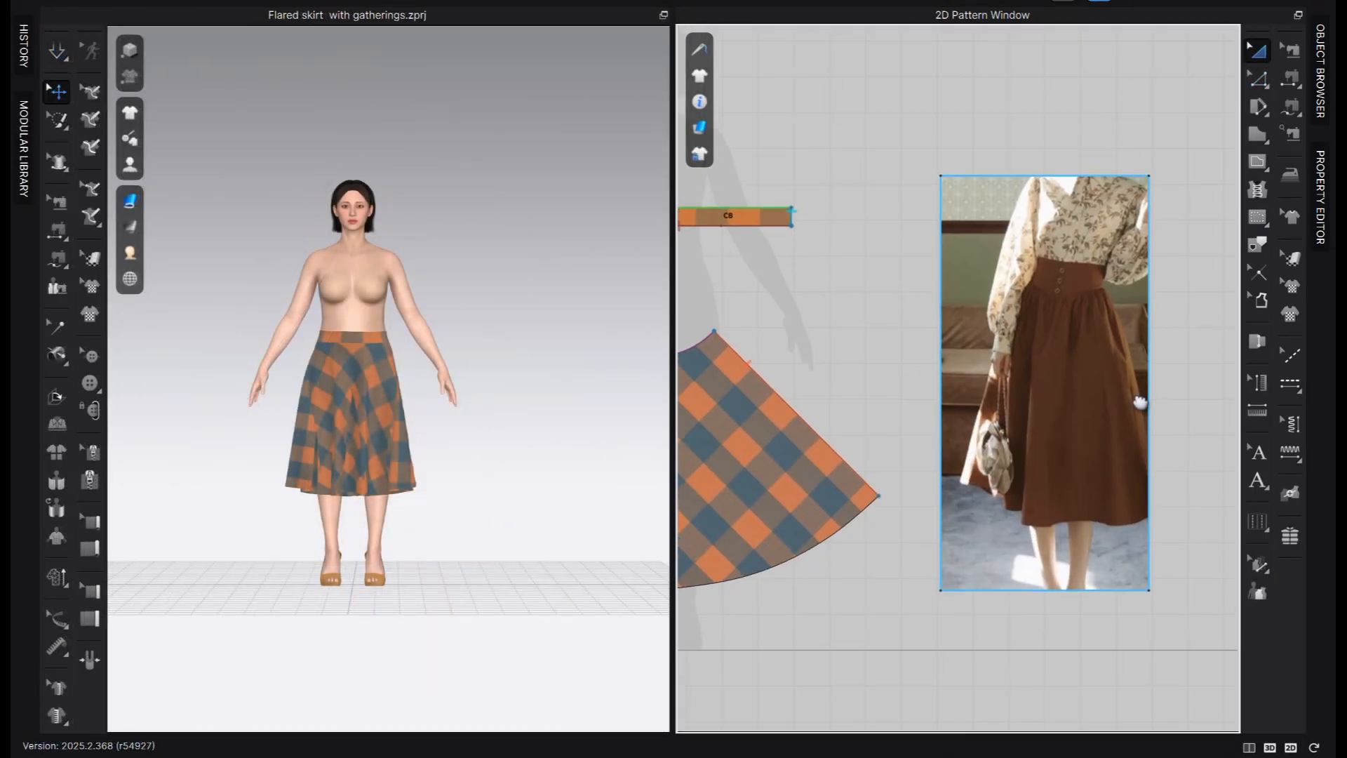
pyautogui.scroll(2, 1235, 351)
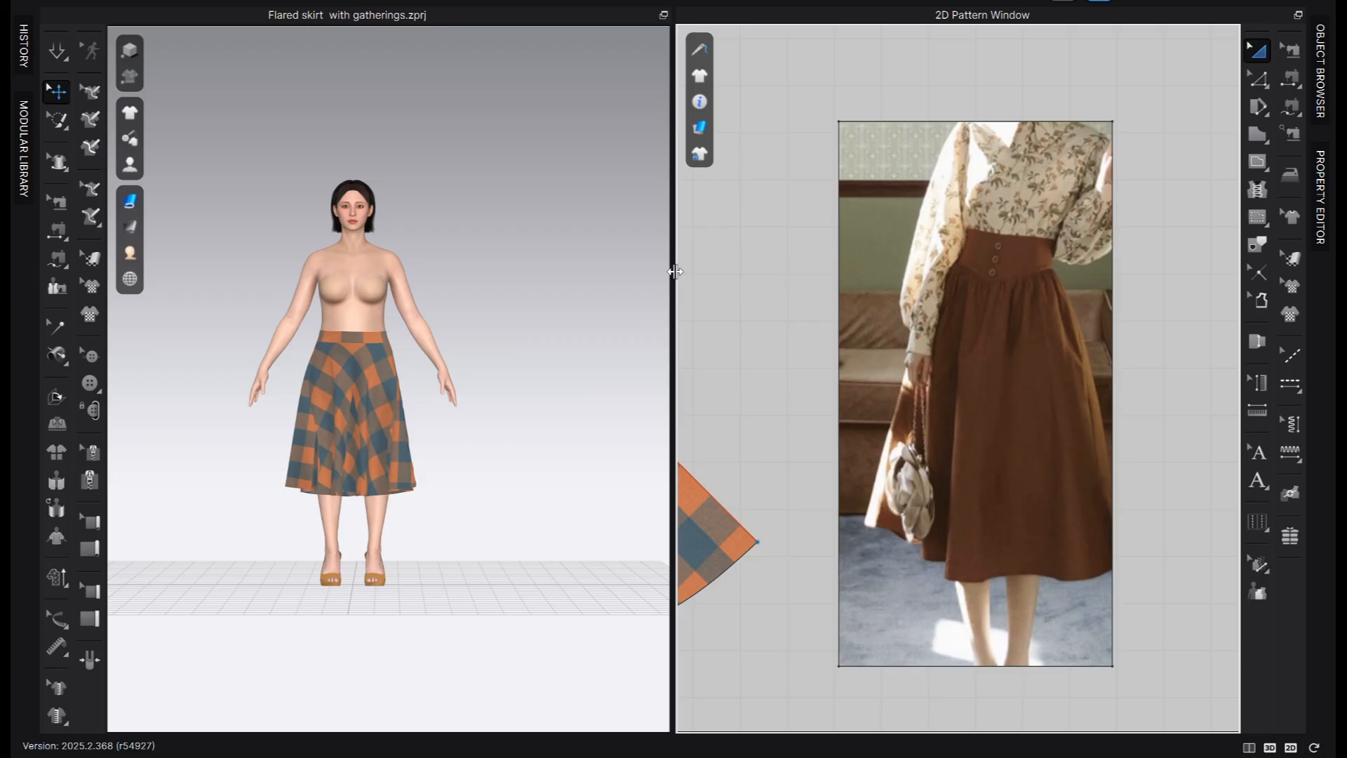
pyautogui.moveTo(673, 272); pyautogui.dragTo(663, 272)
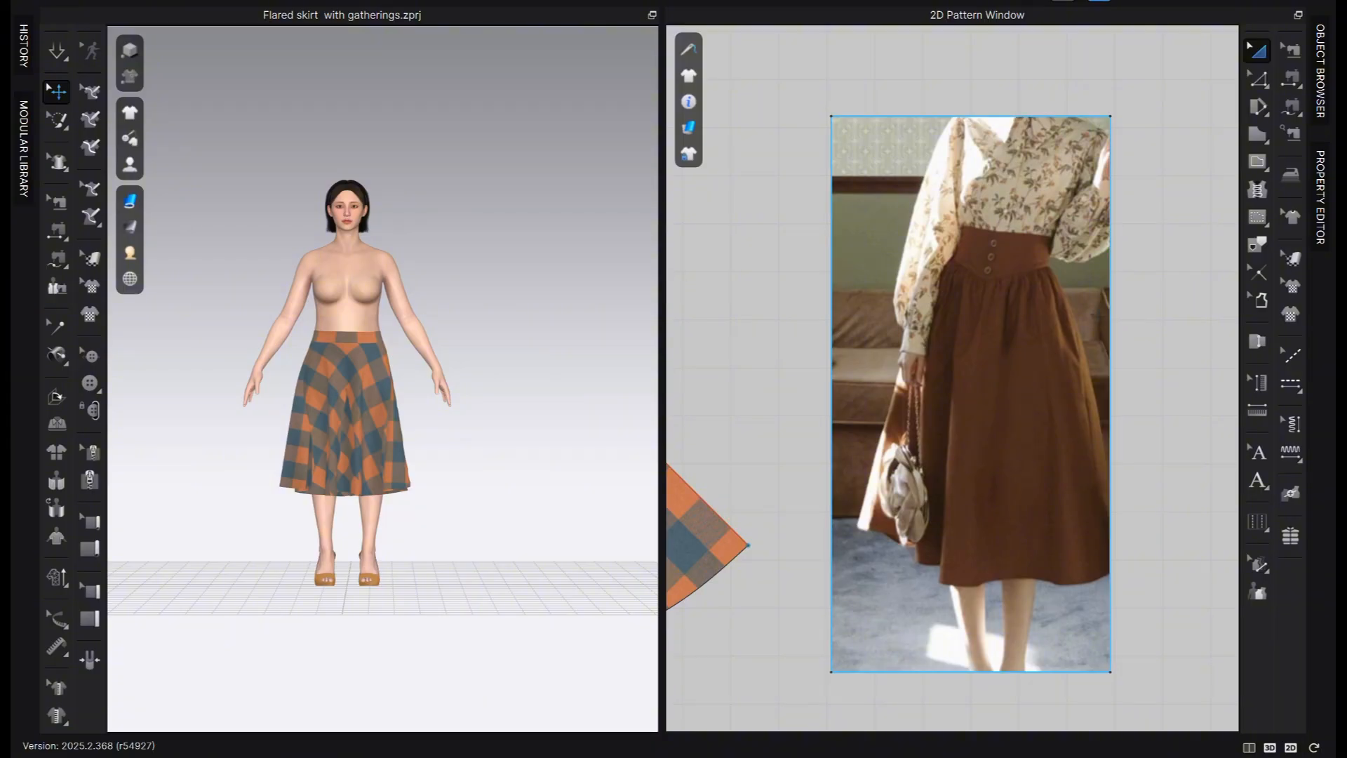
pyautogui.click(821, 331)
pyautogui.scroll(-2, 779, 367)
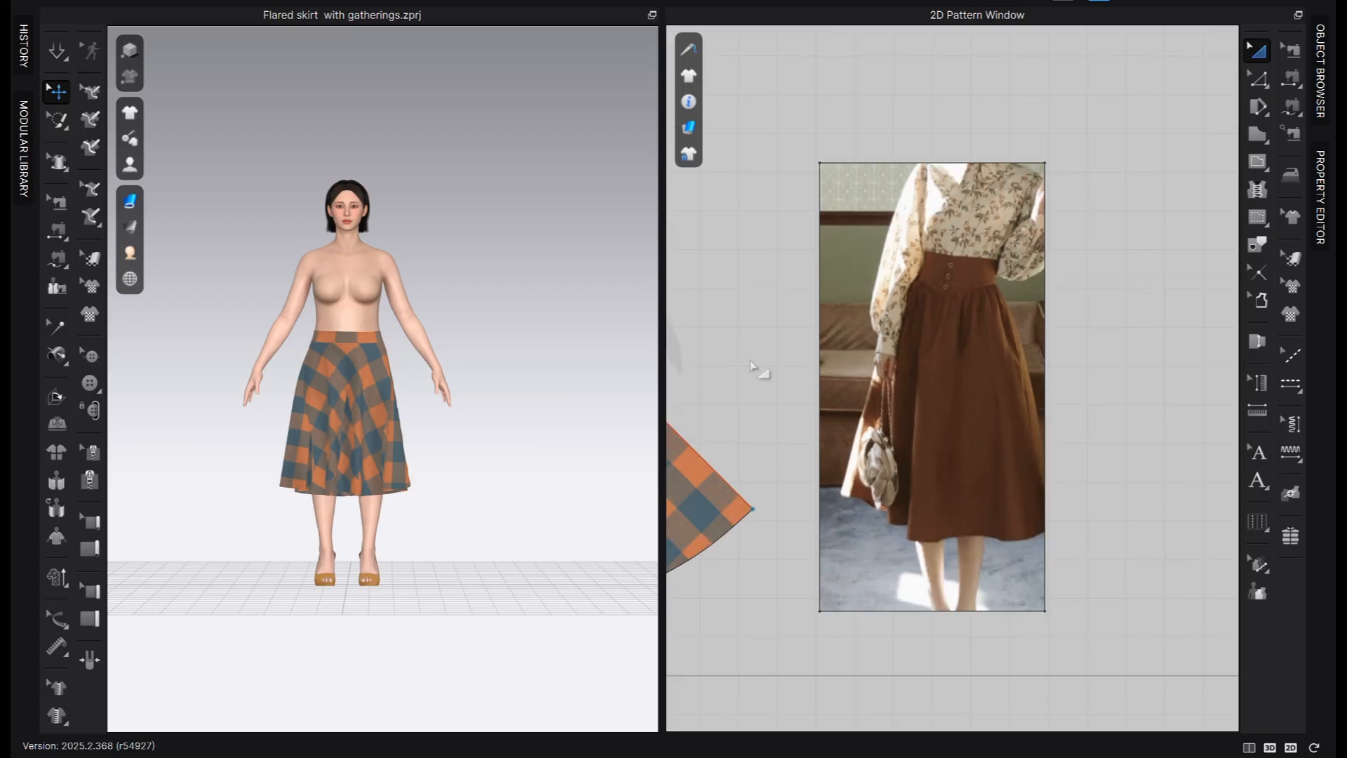
pyautogui.moveTo(761, 367); pyautogui.dragTo(917, 367, button='right')
pyautogui.moveTo(755, 367); pyautogui.dragTo(877, 365, button='right')
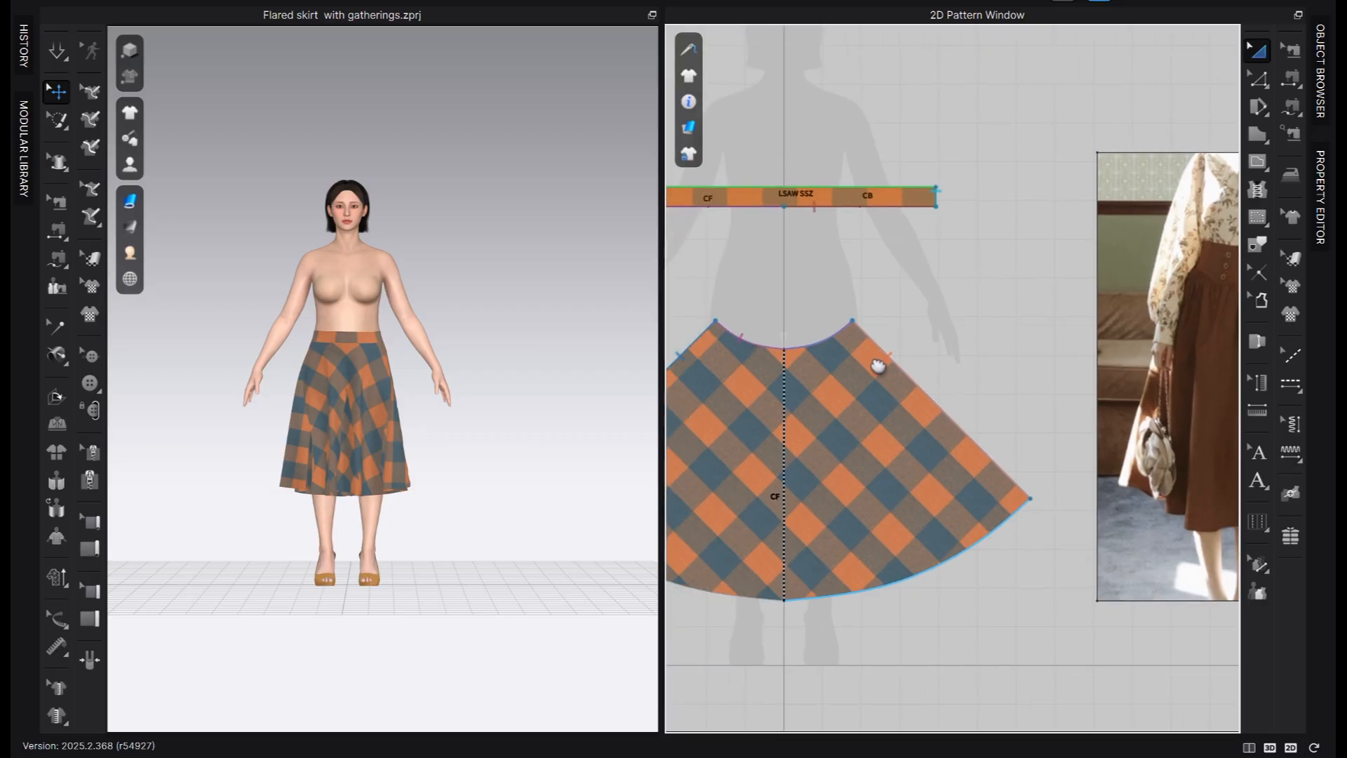
pyautogui.scroll(-3, 919, 370)
pyautogui.moveTo(879, 366); pyautogui.dragTo(980, 383, button='middle')
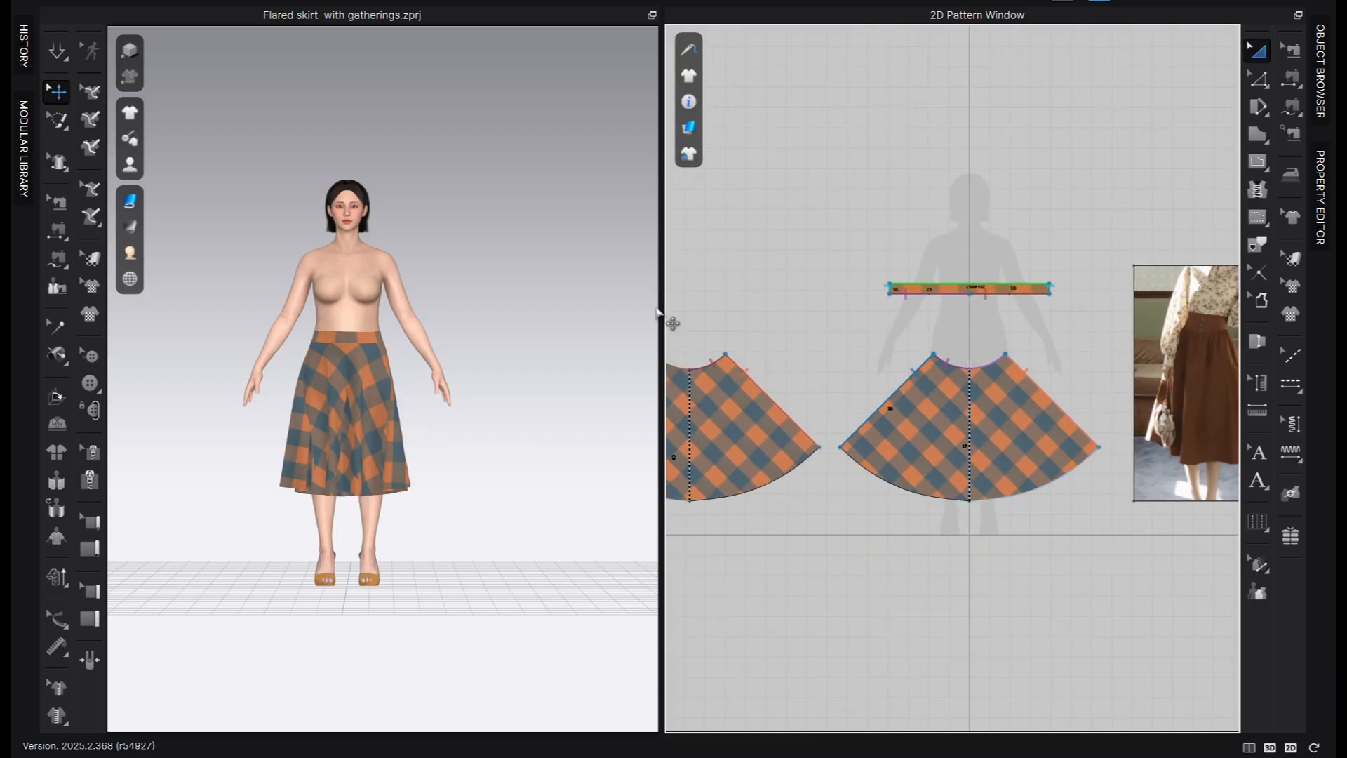
# Widen the 2D Pattern Window and display the garment with Random Color Surface
pyautogui.moveTo(661, 311); pyautogui.dragTo(511, 310)
pyautogui.scroll(-4, 903, 345)
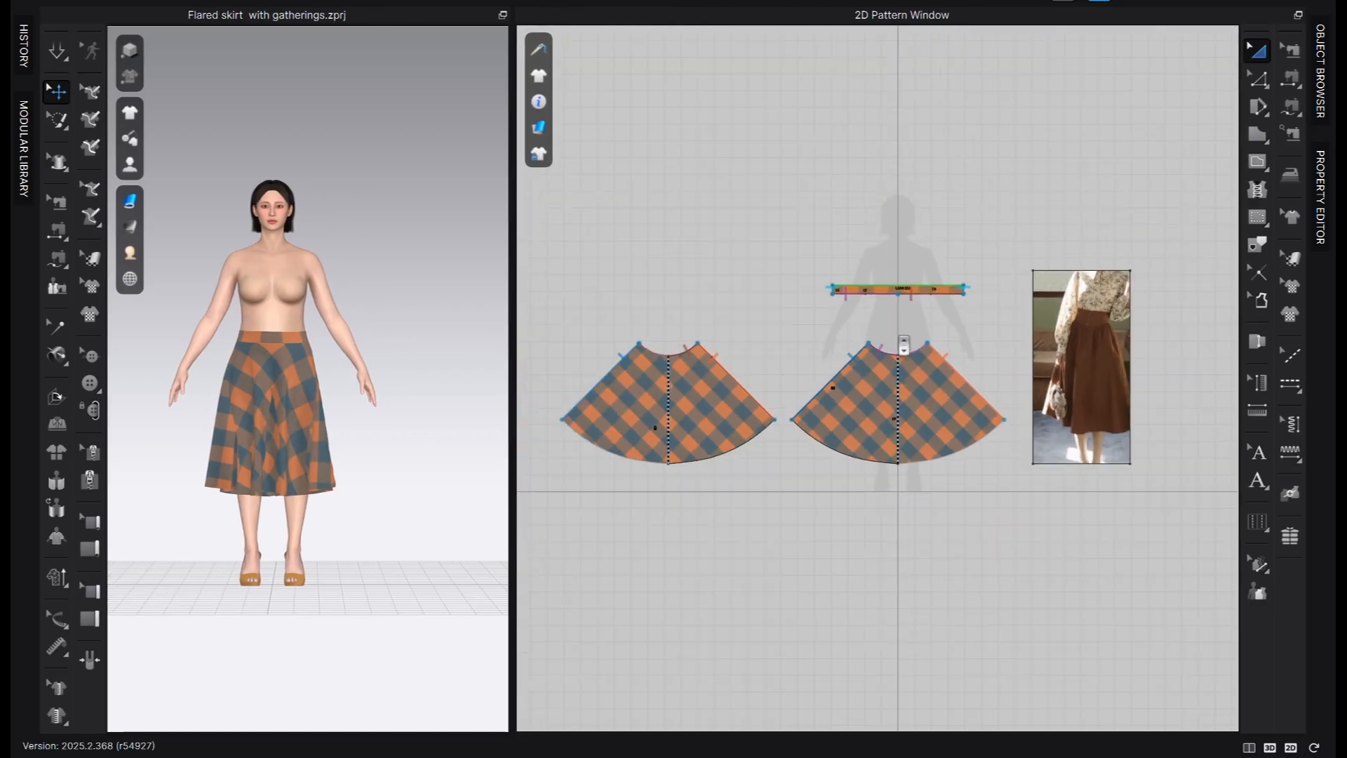
pyautogui.scroll(1, 812, 352)
pyautogui.scroll(2, 1049, 364)
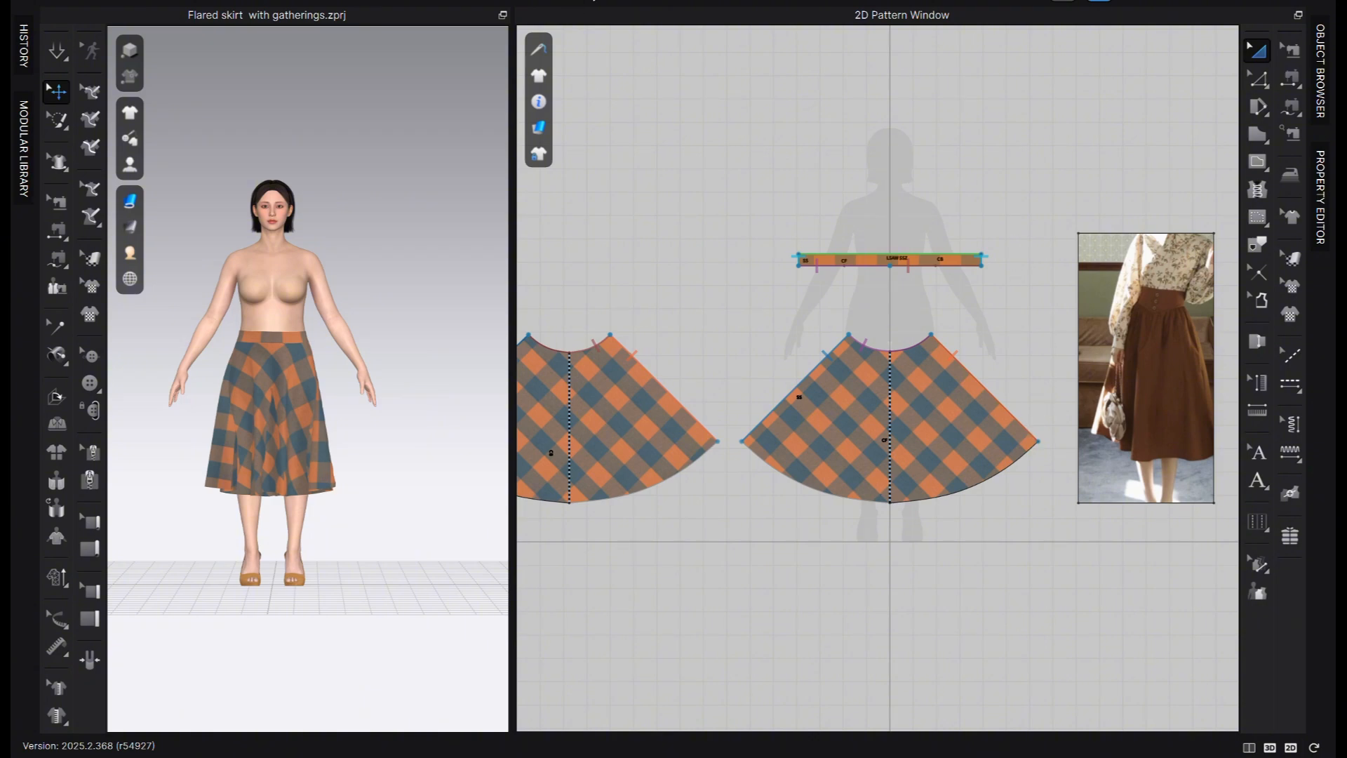
pyautogui.moveTo(148, 249)
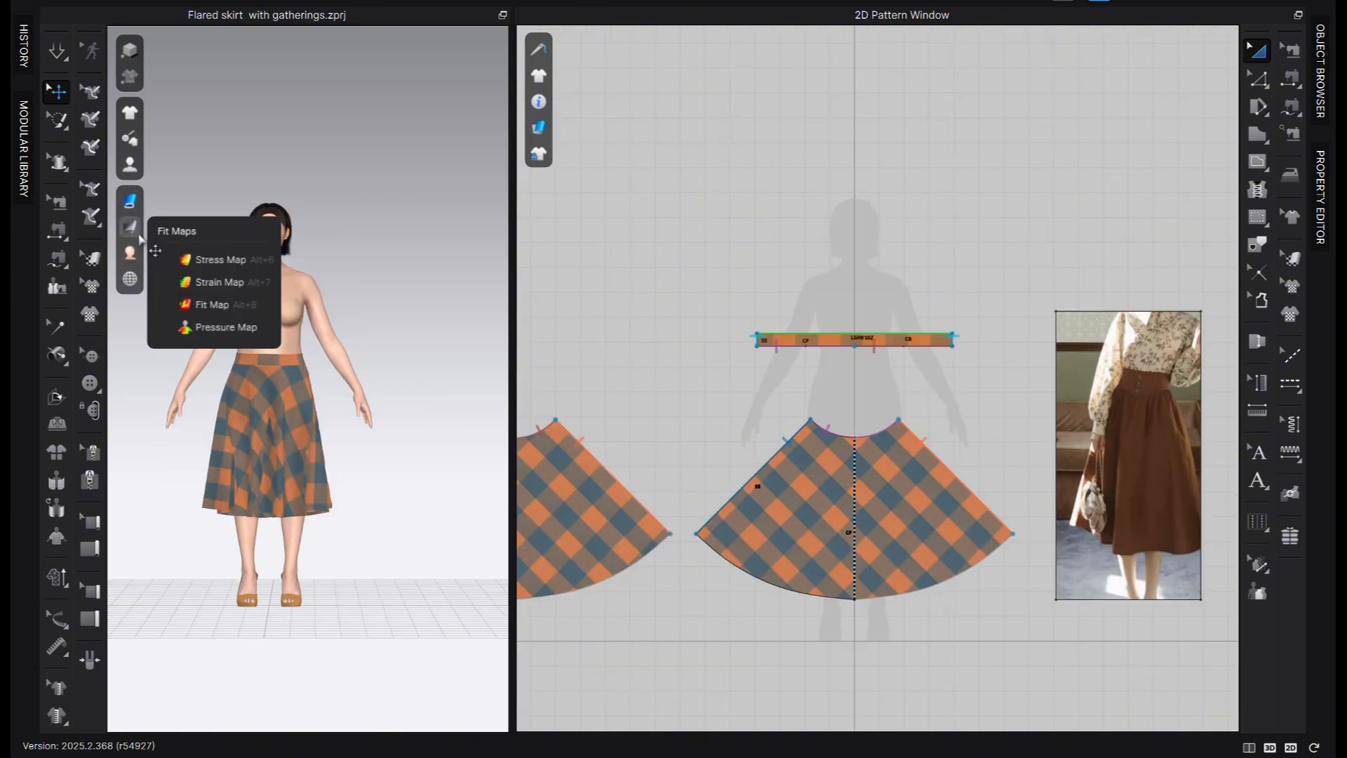
pyautogui.moveTo(130, 200)
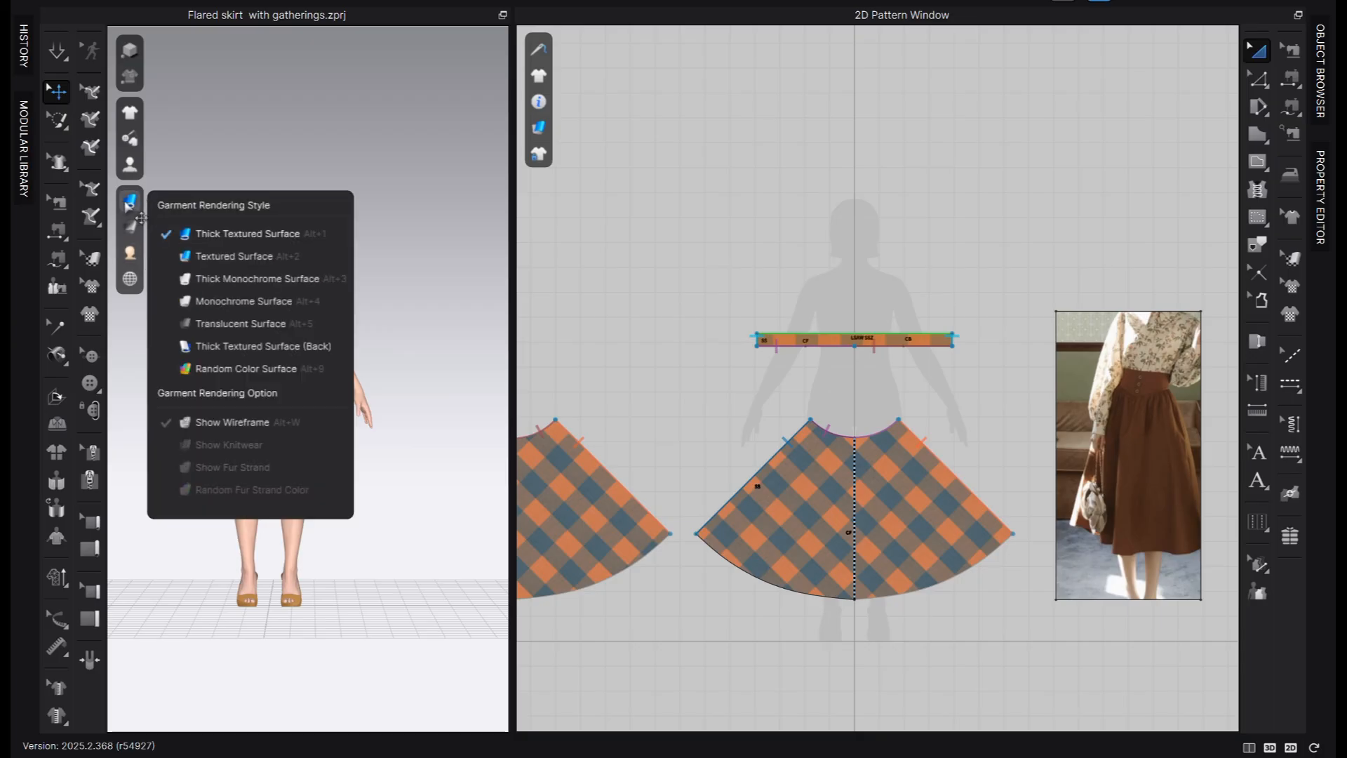
pyautogui.click(211, 370)
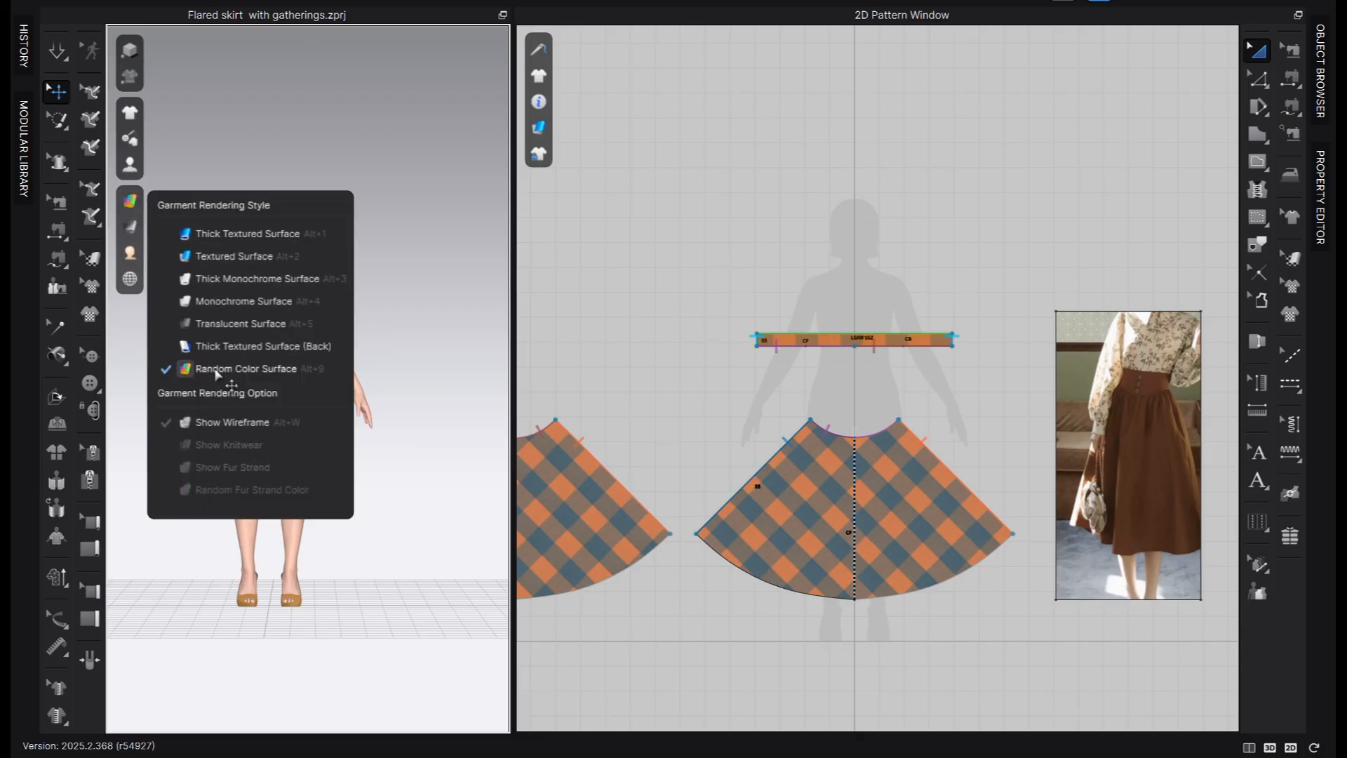
# Reopen the Object Browser and assign the organinc cotton fabric to the waistband and both skirt panels
pyautogui.click(1326, 91)
pyautogui.moveTo(786, 368); pyautogui.dragTo(826, 351, button='middle')
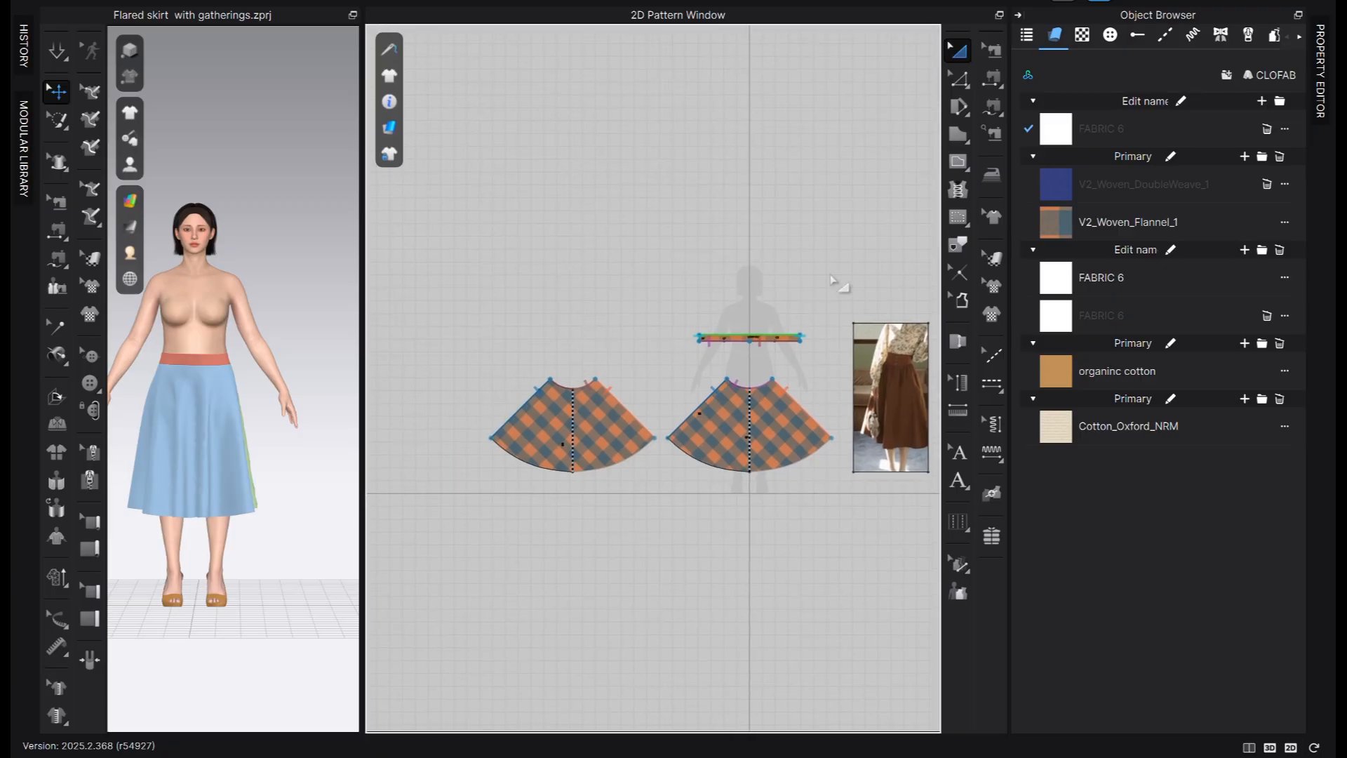
pyautogui.moveTo(832, 283); pyautogui.dragTo(430, 511)
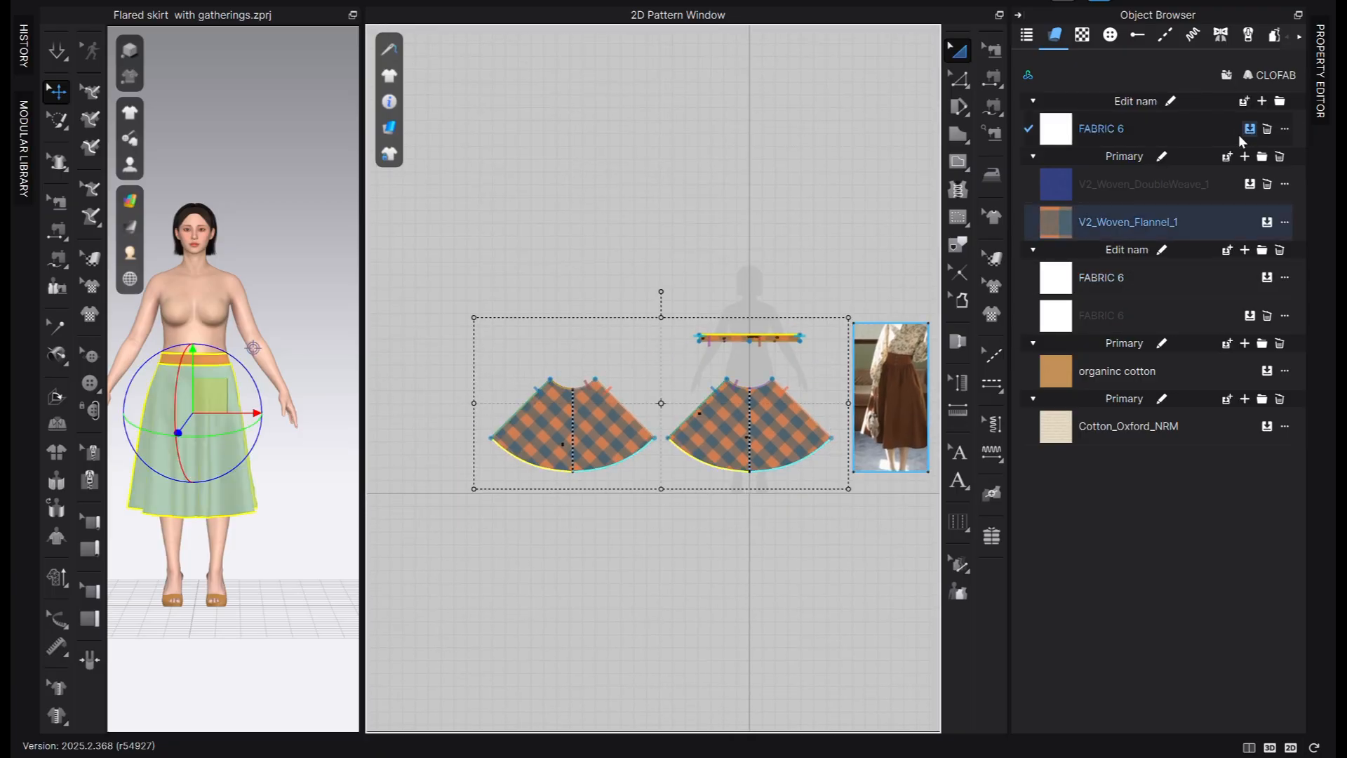
pyautogui.click(516, 57)
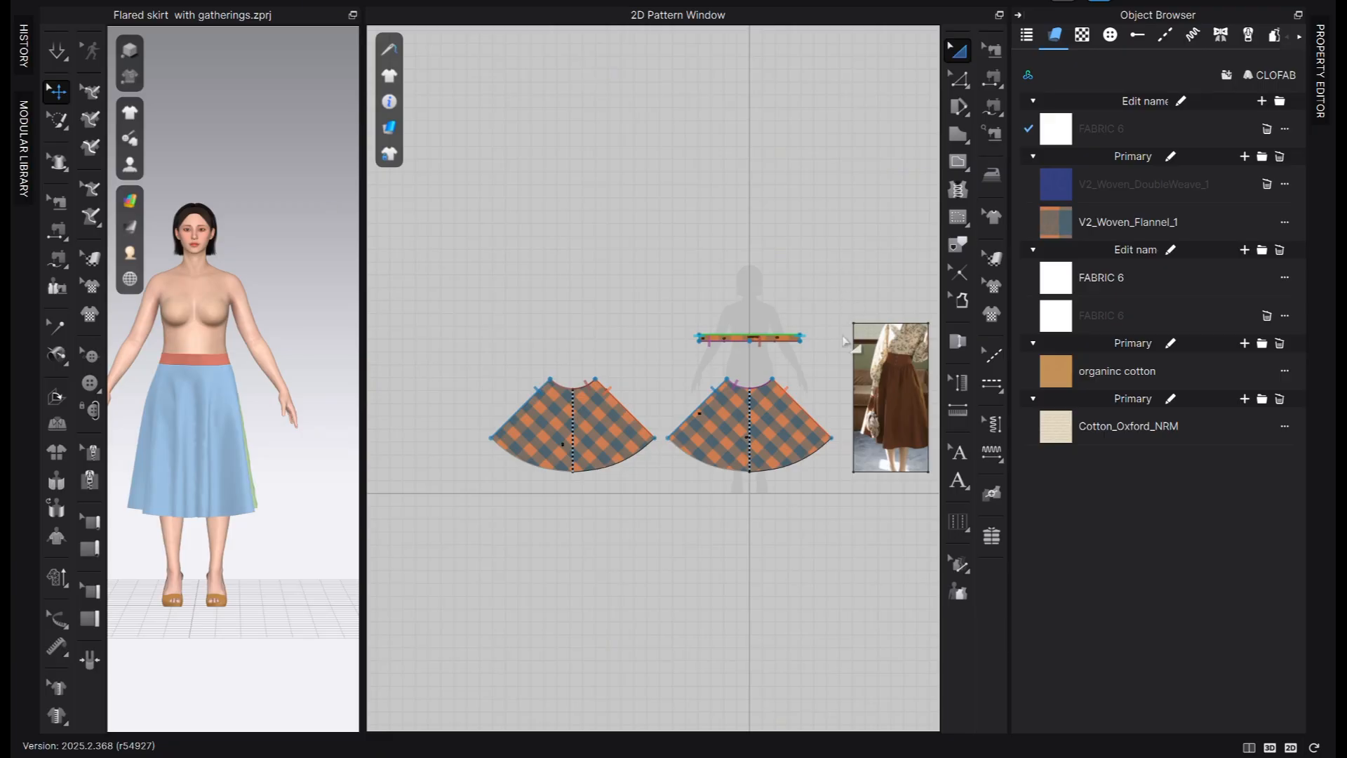
pyautogui.moveTo(844, 295); pyautogui.dragTo(465, 497)
pyautogui.moveTo(1260, 374); pyautogui.dragTo(621, 511)
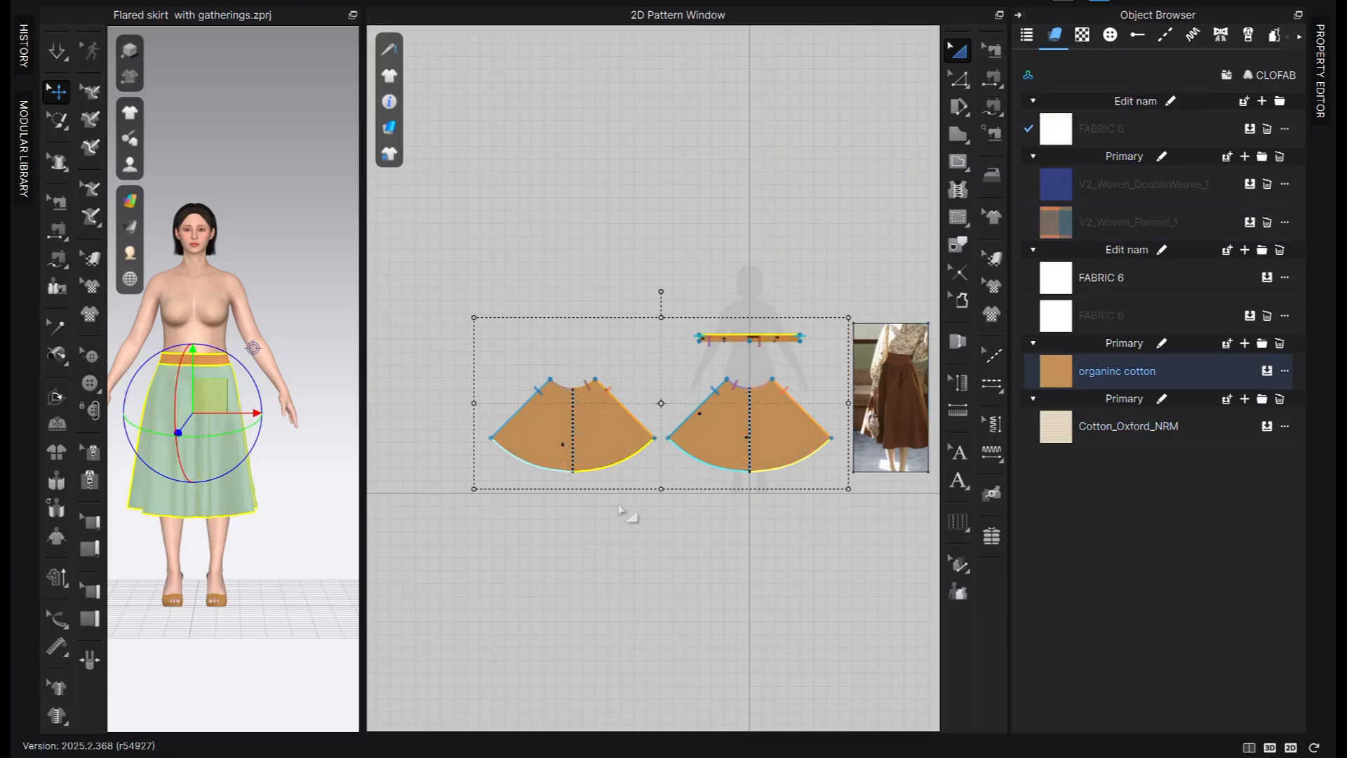
pyautogui.click(679, 89)
# Draw vertical internal lines across the waistband at the CF and CB points
pyautogui.scroll(5, 691, 166)
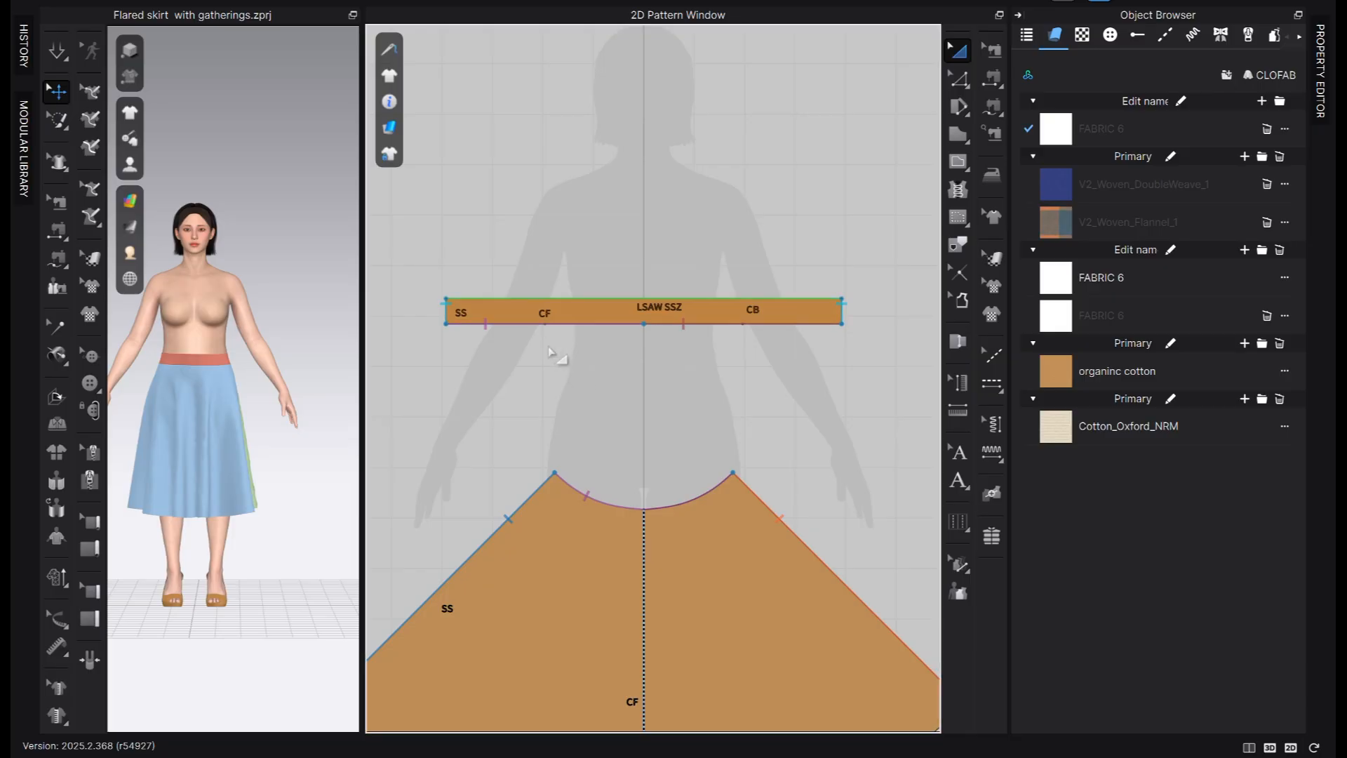
pyautogui.press('x')
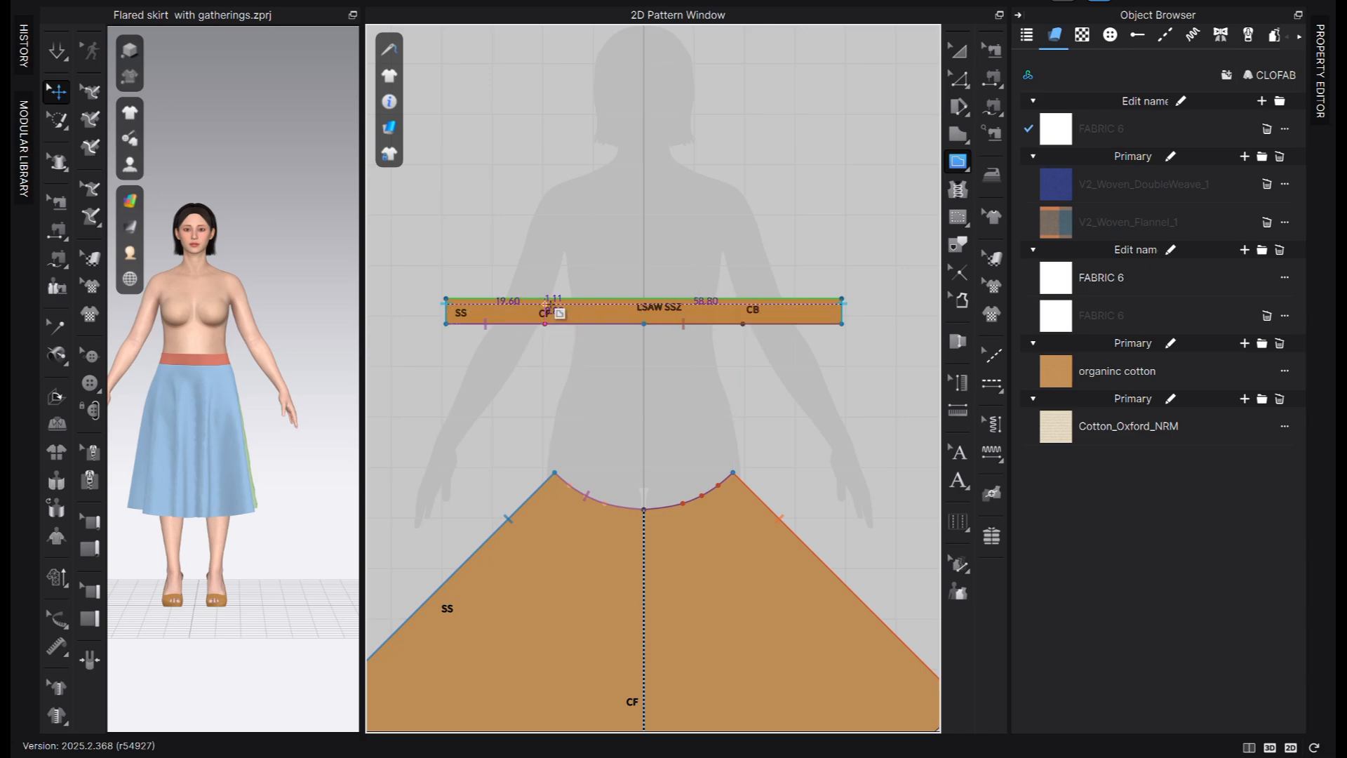
pyautogui.scroll(2, 551, 300)
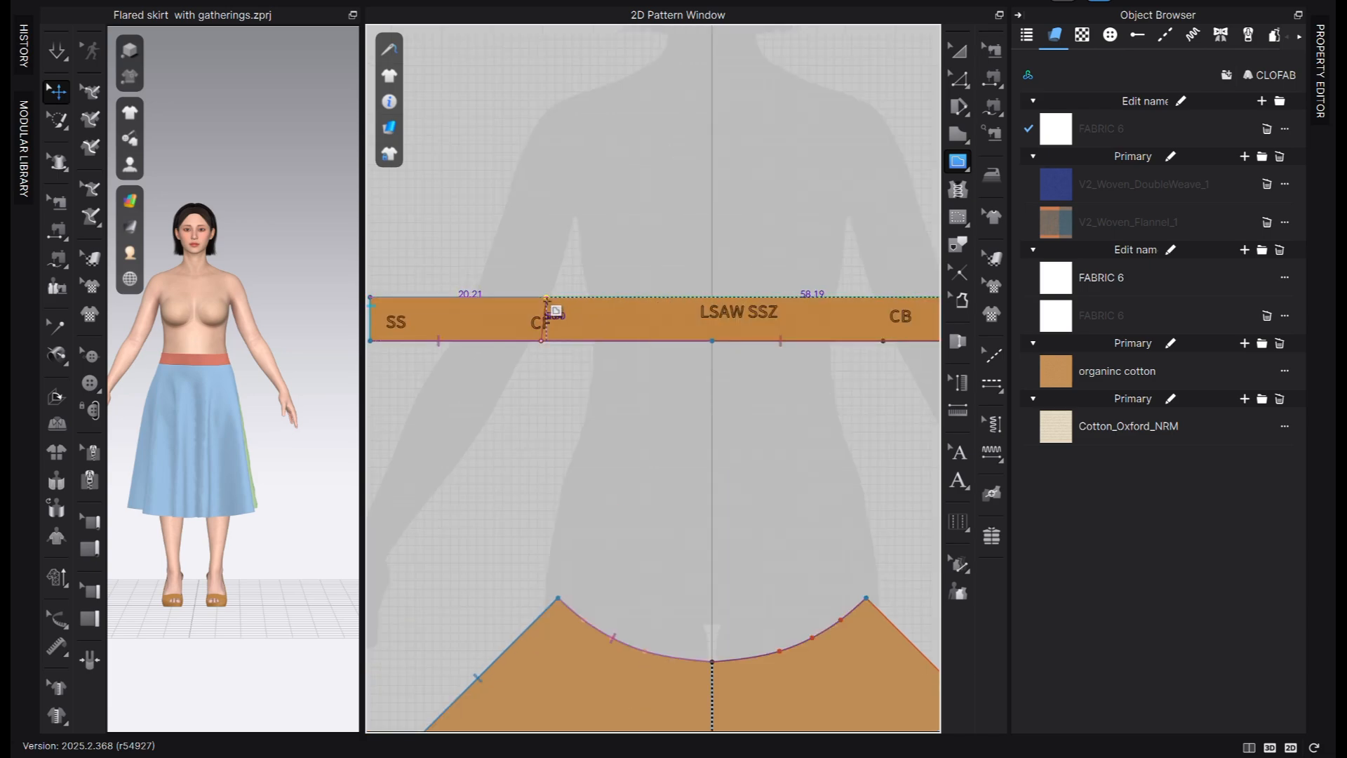
pyautogui.click(548, 299)
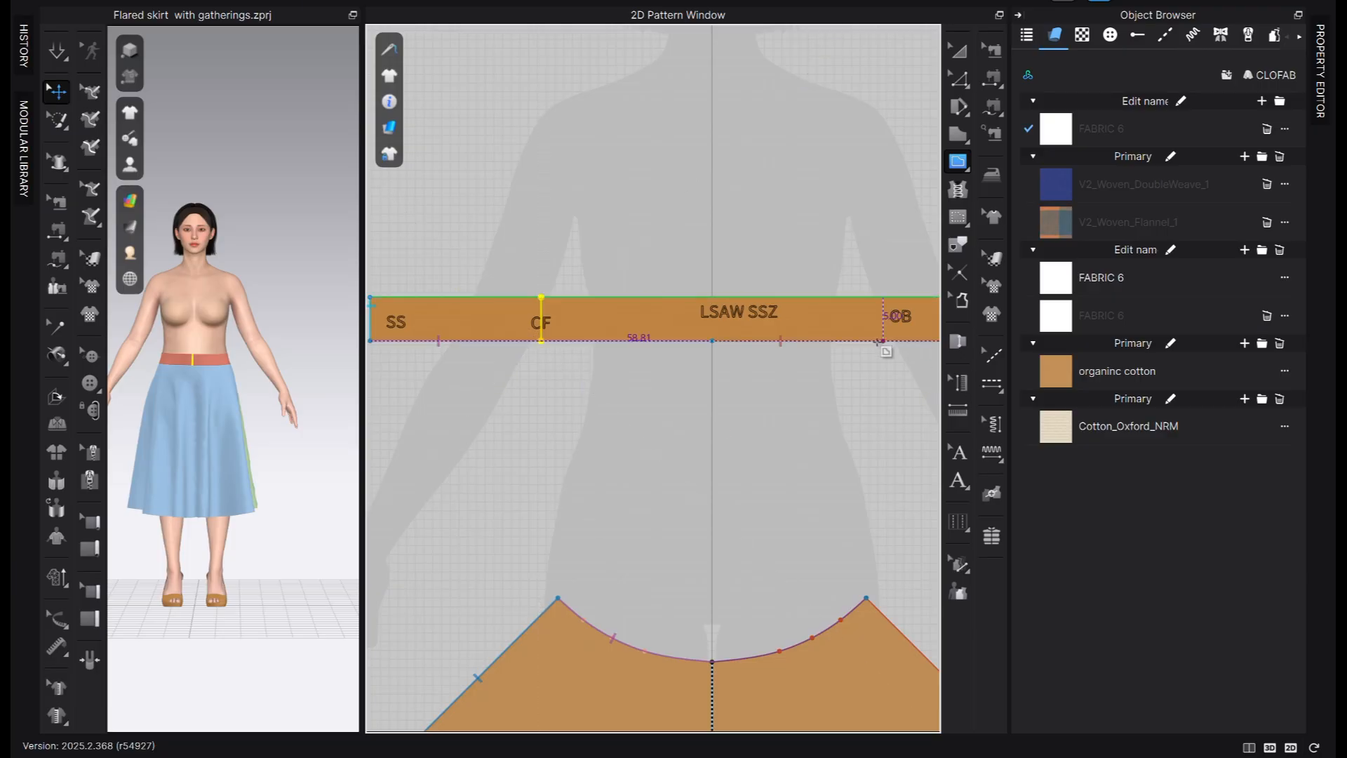
pyautogui.click(884, 298)
# Cut and sew the waistband along the internal lines at CF and CB
pyautogui.press('z')
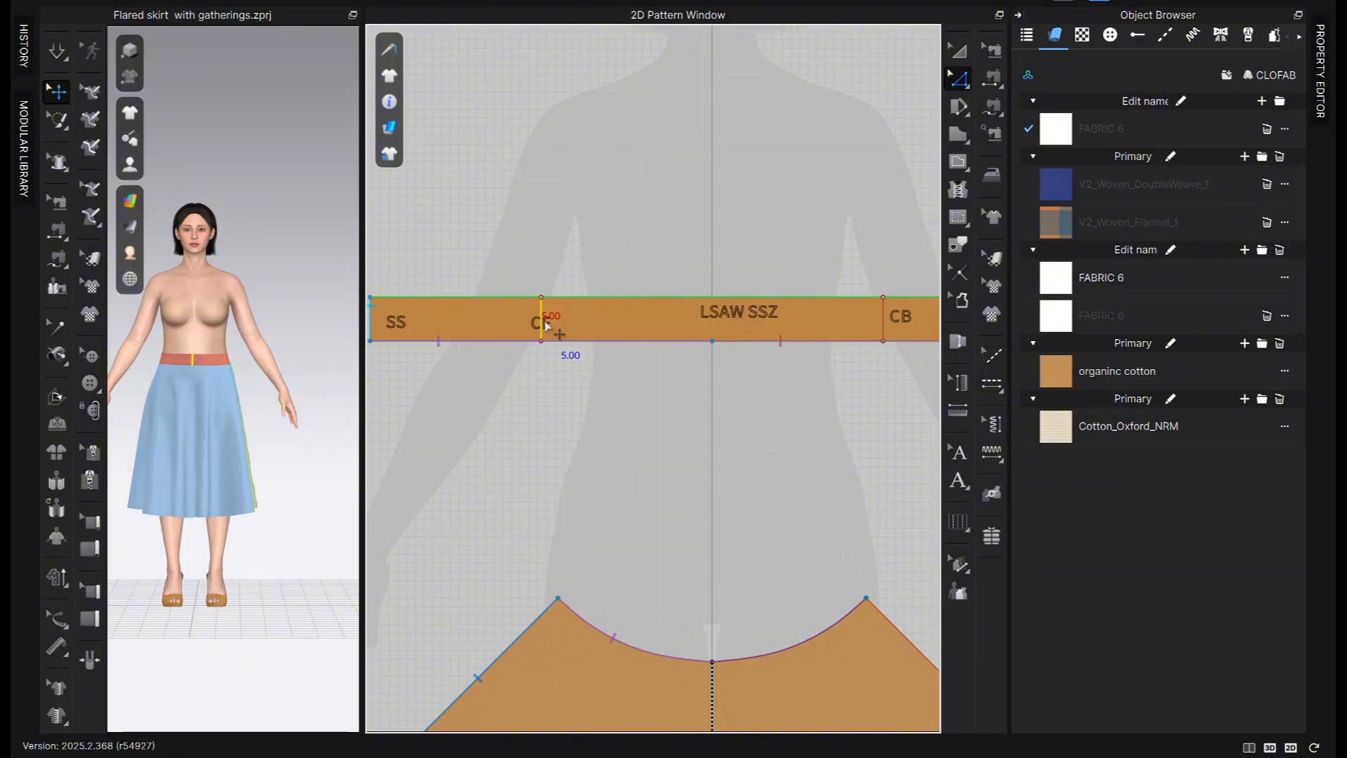
pyautogui.rightClick(543, 320)
pyautogui.click(595, 546)
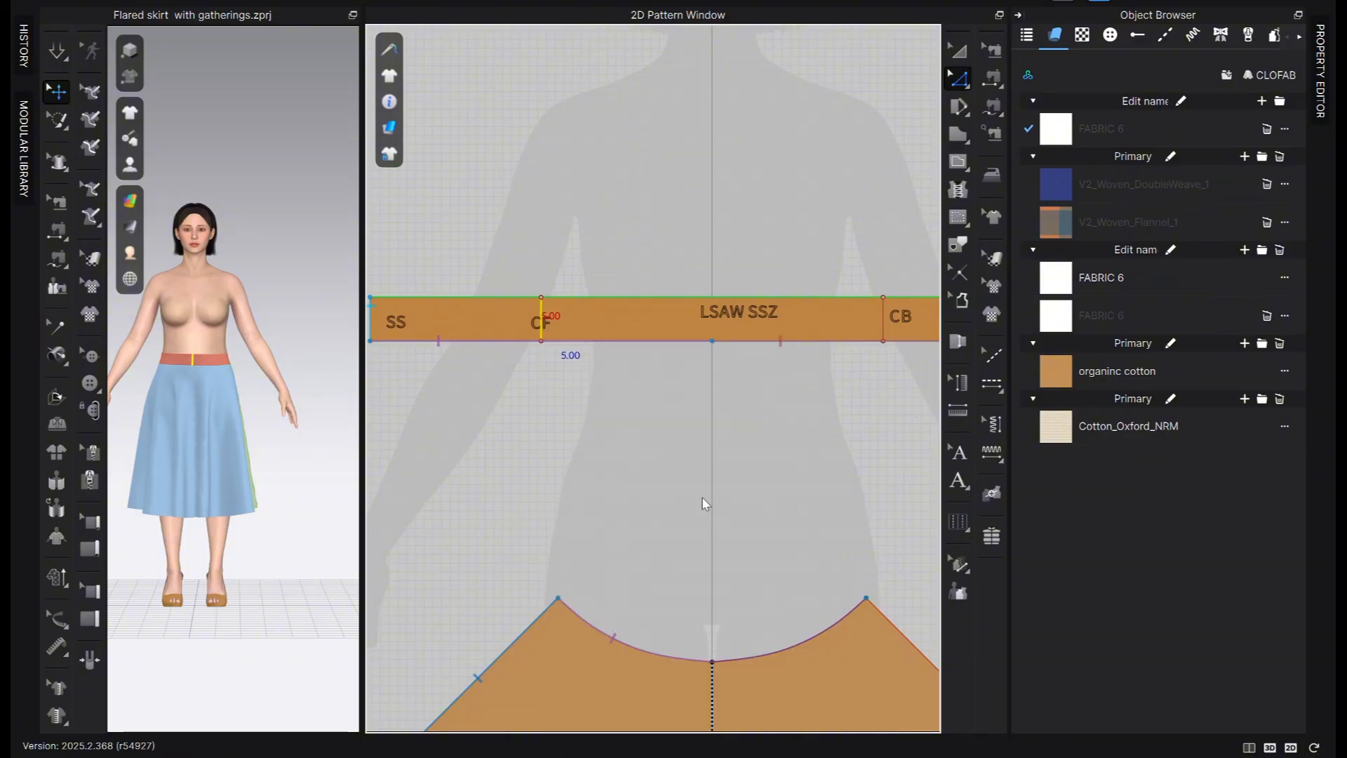
pyautogui.rightClick(889, 322)
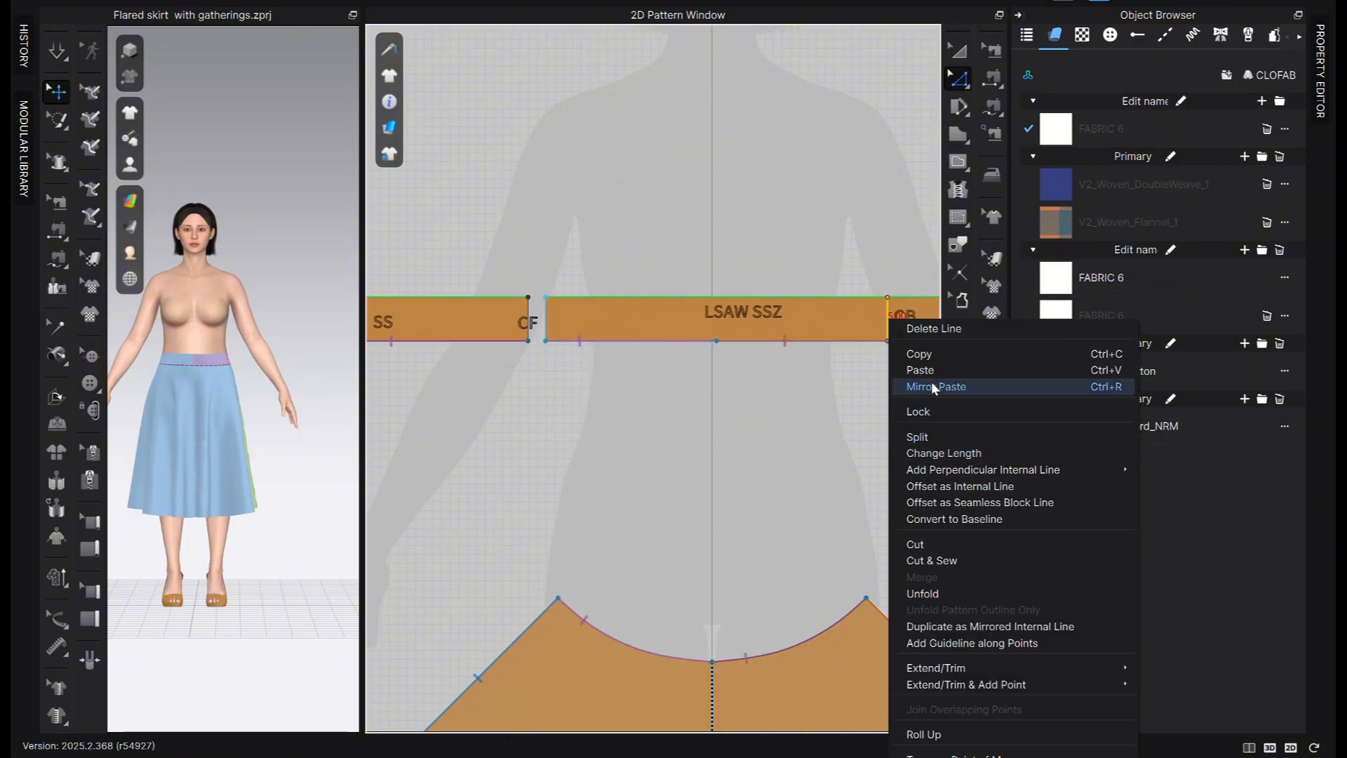
pyautogui.click(933, 560)
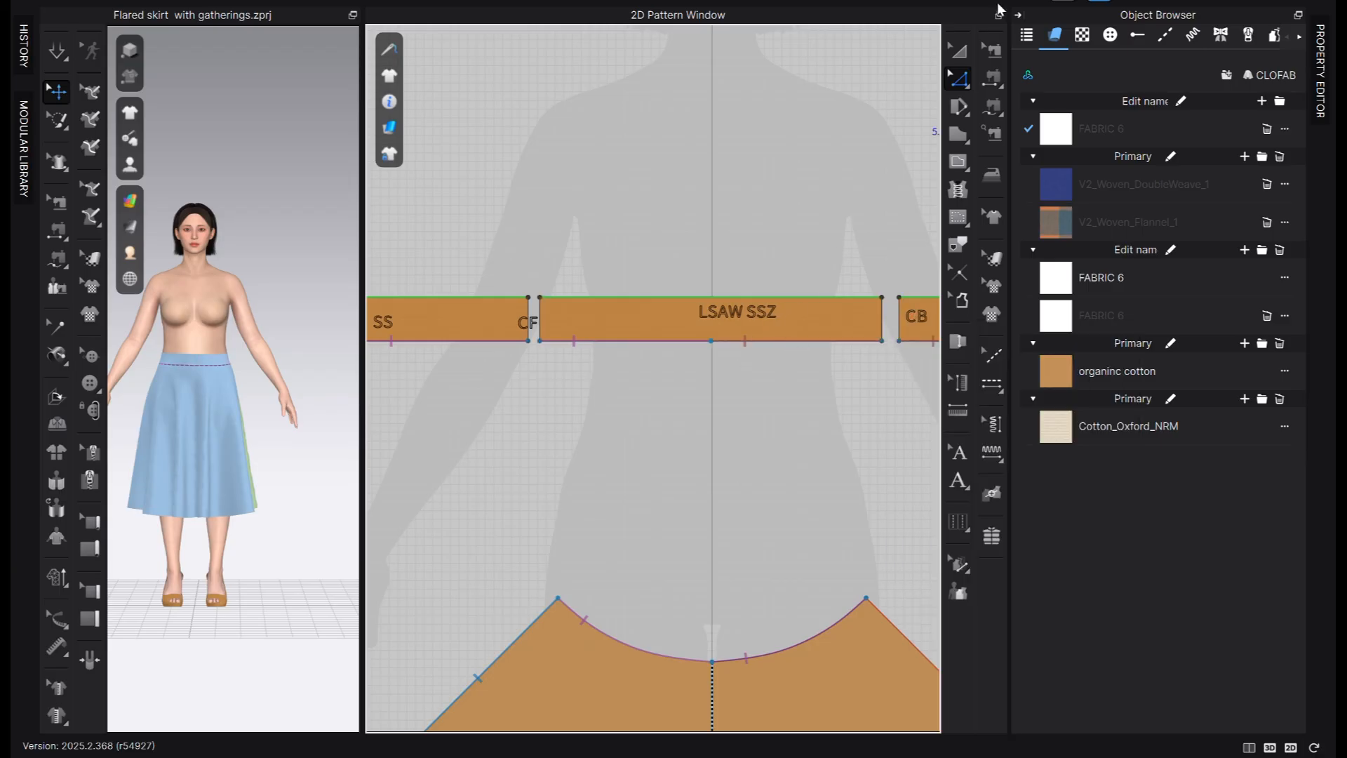
# Delete the middle LSAW SSZ waistband piece and move the SS–CF piece just above the front panel's waist
pyautogui.click(958, 50)
pyautogui.click(830, 340)
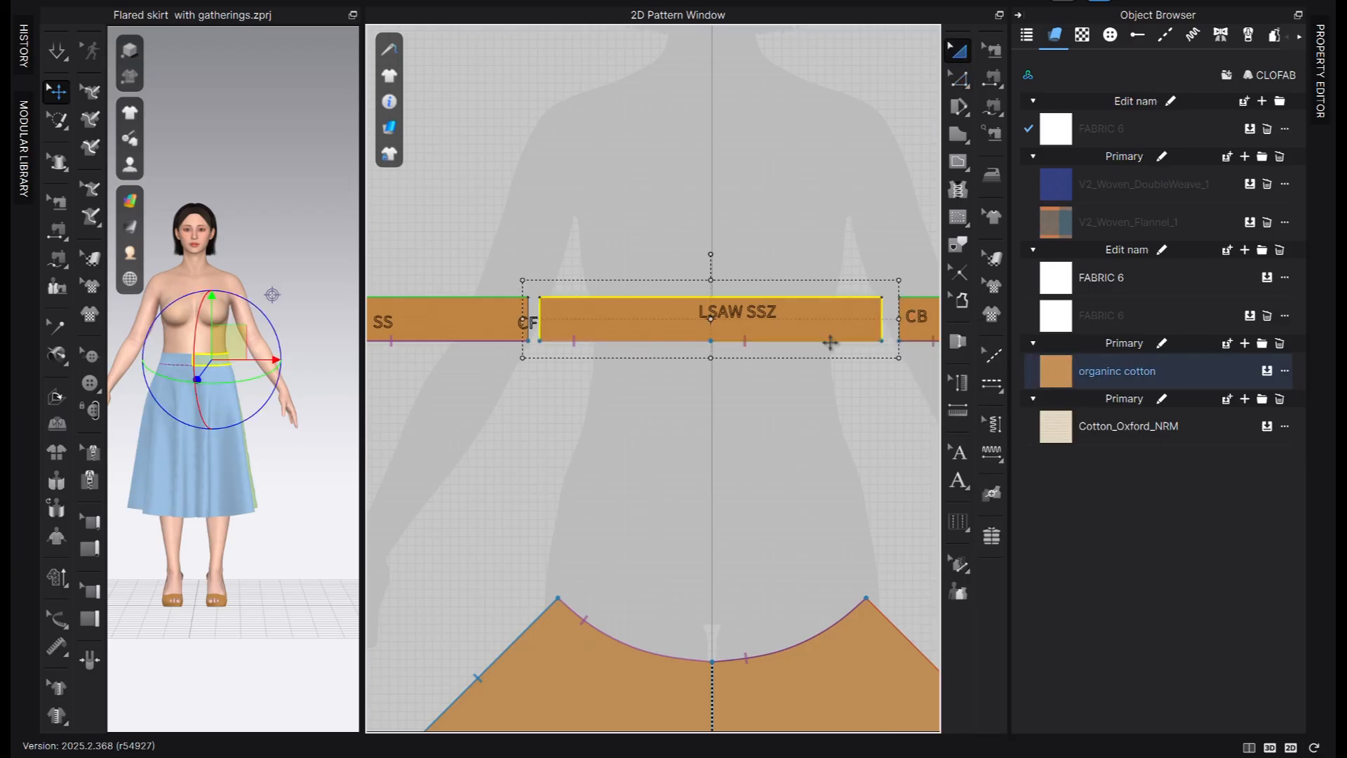
pyautogui.press('Delete')
pyautogui.moveTo(509, 320); pyautogui.dragTo(694, 526)
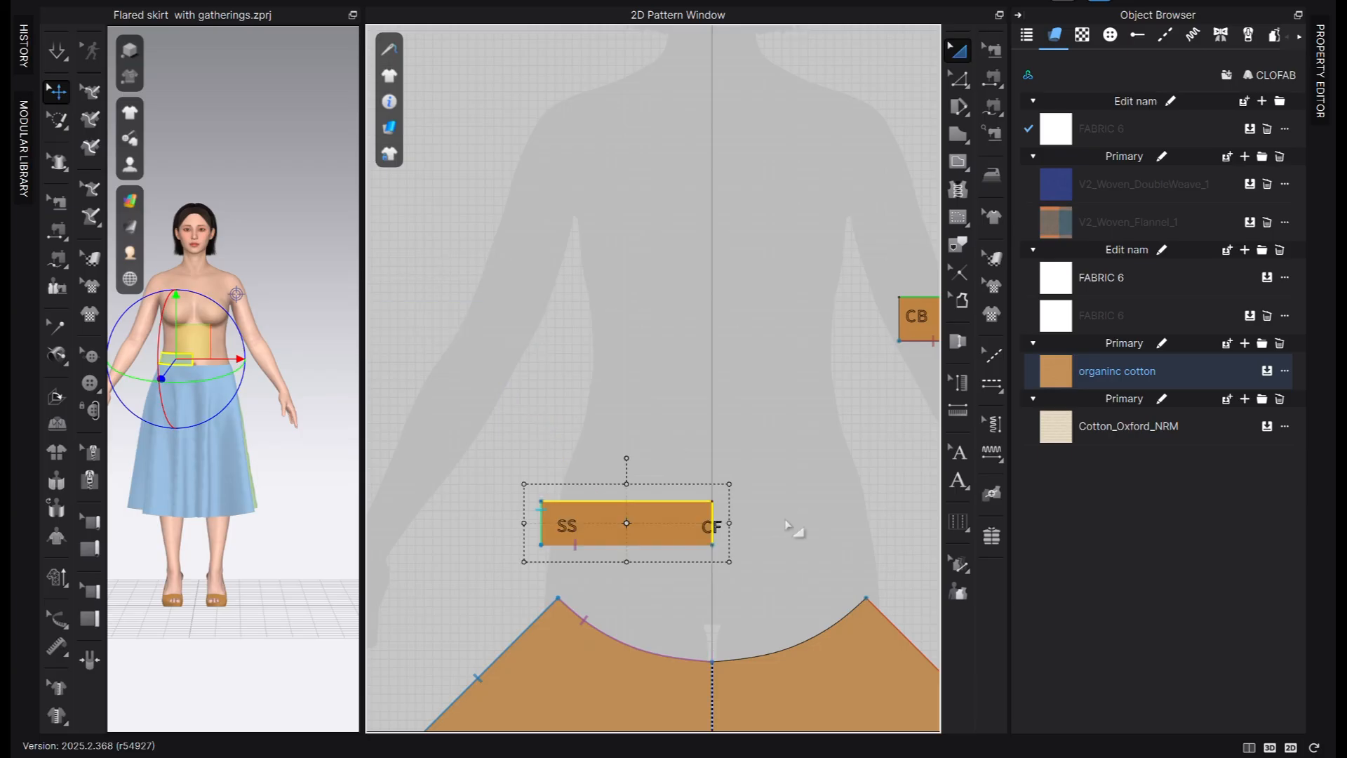
pyautogui.click(755, 539)
# Unfold the front waistband piece at its CF edge with symmetric editing and sewing
pyautogui.press('z')
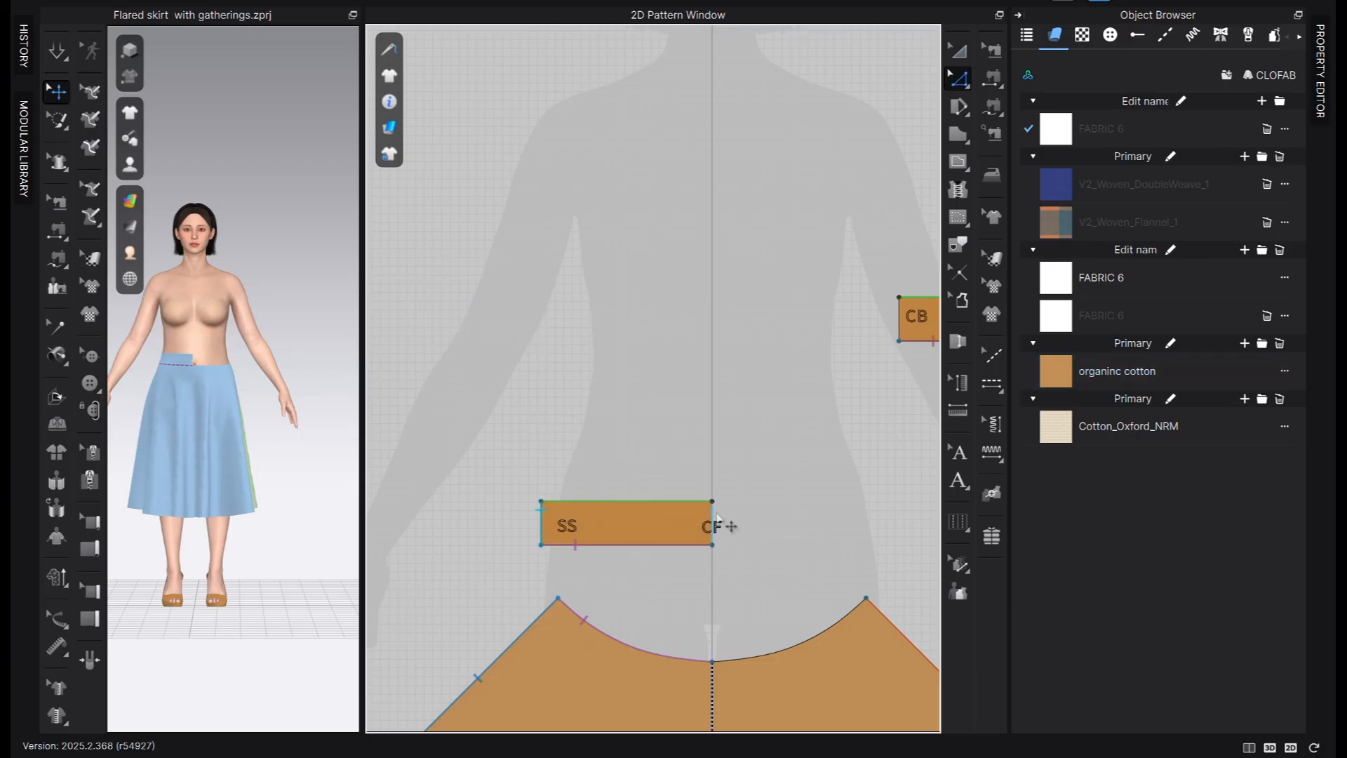
pyautogui.rightClick(717, 519)
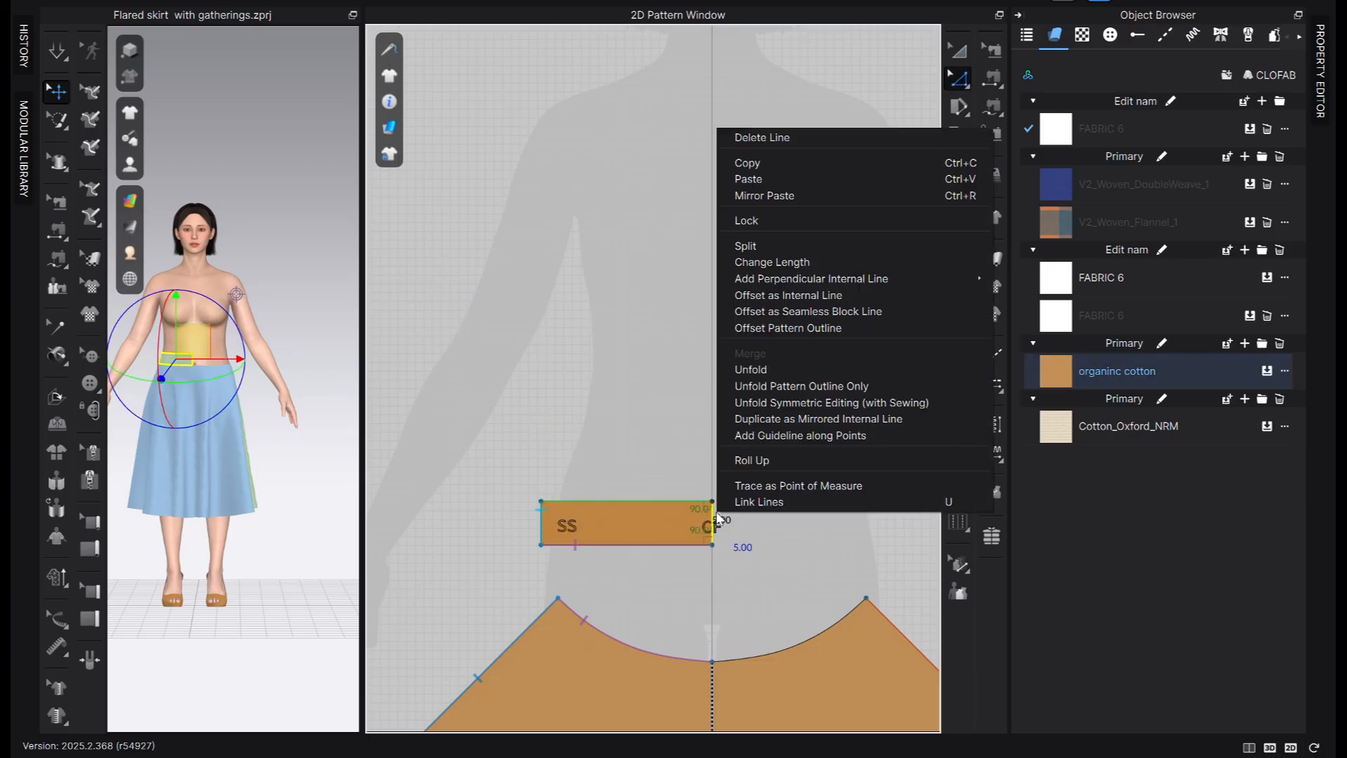
pyautogui.click(805, 404)
# Annotate the unfolded waistband piece with the text FRONT WB
pyautogui.press('t')
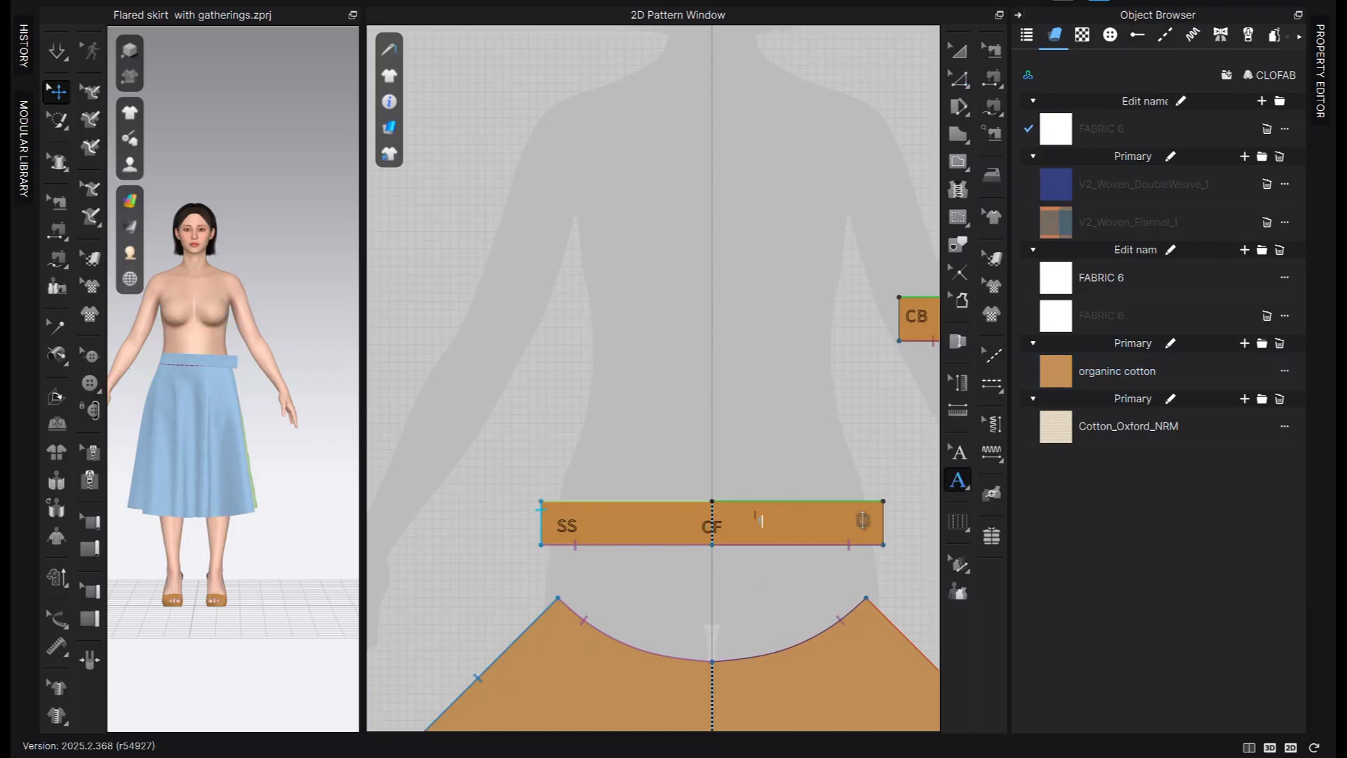
pyautogui.click(774, 322)
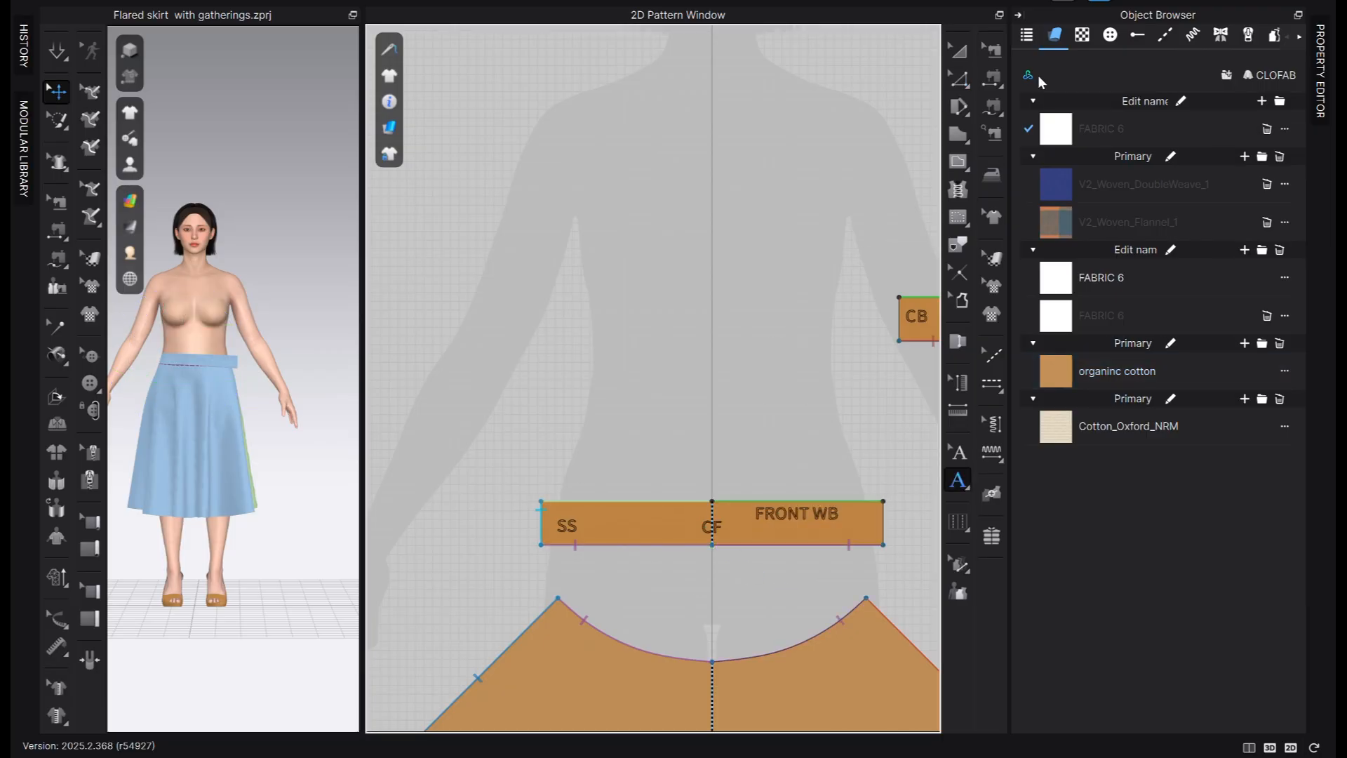
pyautogui.click(957, 54)
pyautogui.scroll(-5, 875, 424)
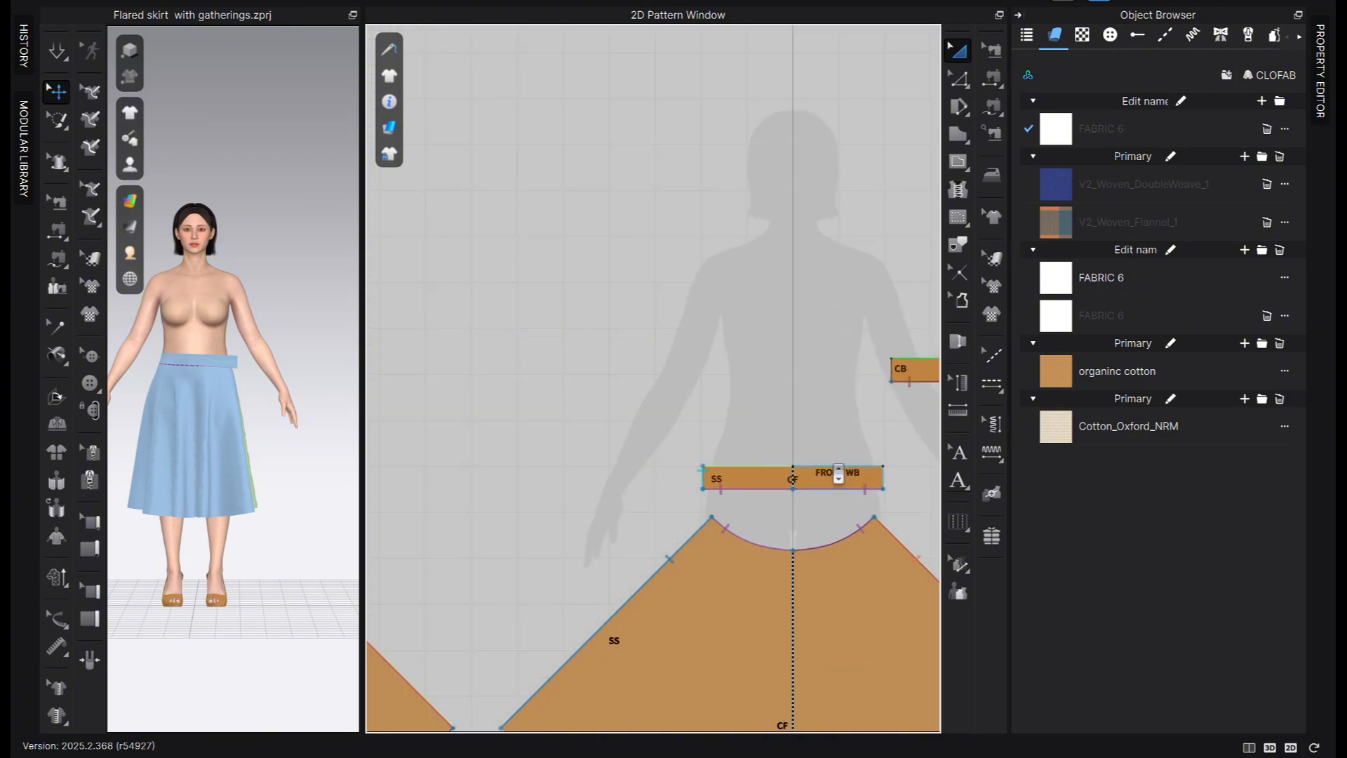
# Move the CB waistband piece above the back panel's waist and place a symmetric mirrored copy beside its CB edge
pyautogui.moveTo(884, 424); pyautogui.dragTo(579, 465)
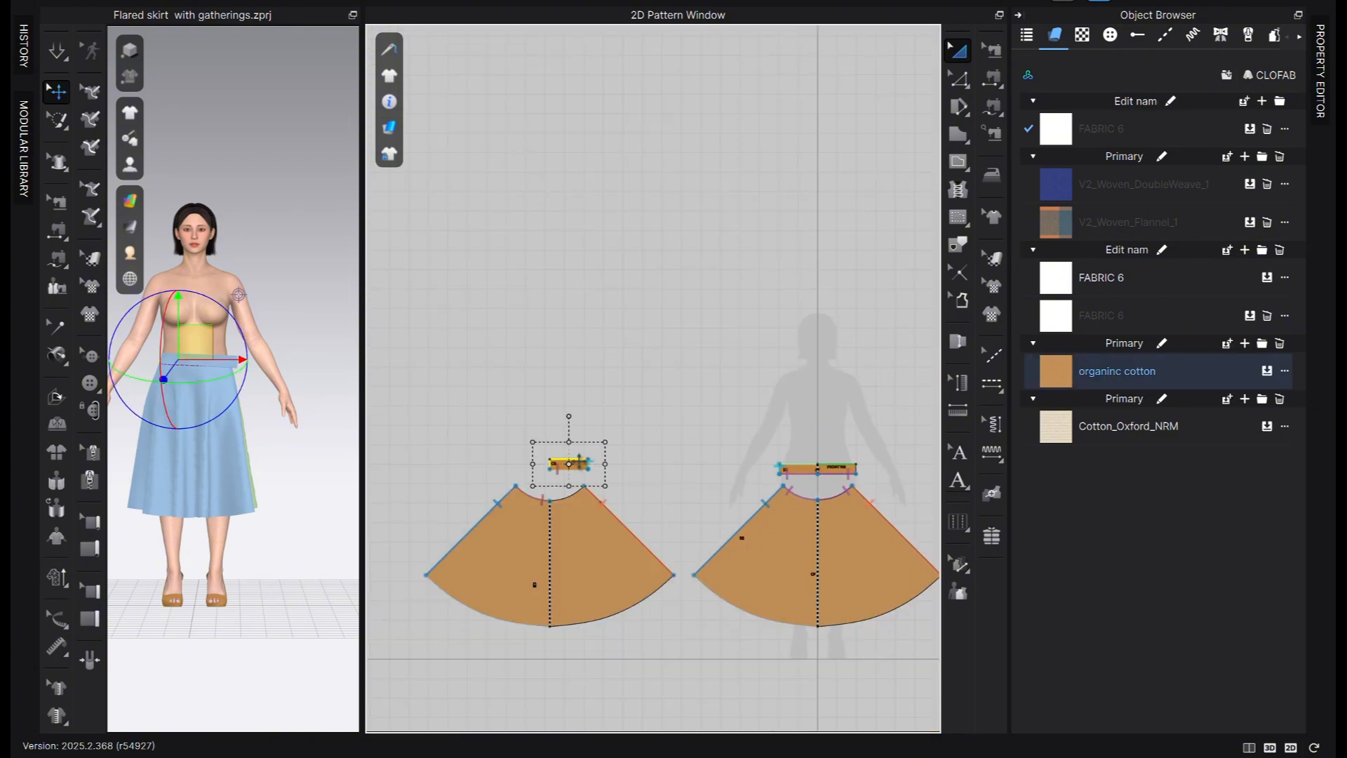
pyautogui.hotkey('ctrl', 'd')
pyautogui.scroll(5, 548, 477)
pyautogui.moveTo(684, 409); pyautogui.dragTo(687, 409)
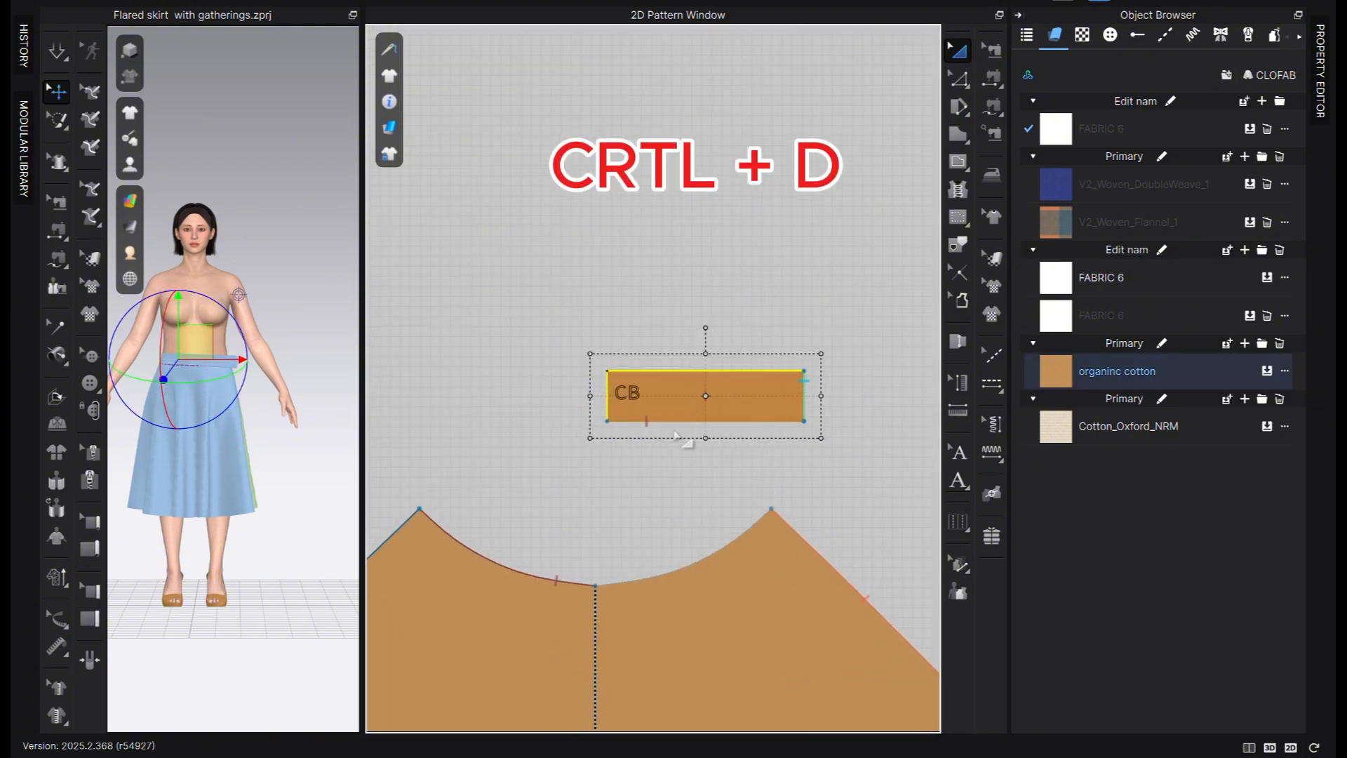
pyautogui.click(687, 443)
pyautogui.click(682, 414)
pyautogui.hotkey('ctrl', 'd')
pyautogui.click(488, 394)
# Annotate the mirrored back waistband piece with the text CB near its centre-back edge
pyautogui.click(660, 265)
pyautogui.click(958, 452)
pyautogui.click(621, 397)
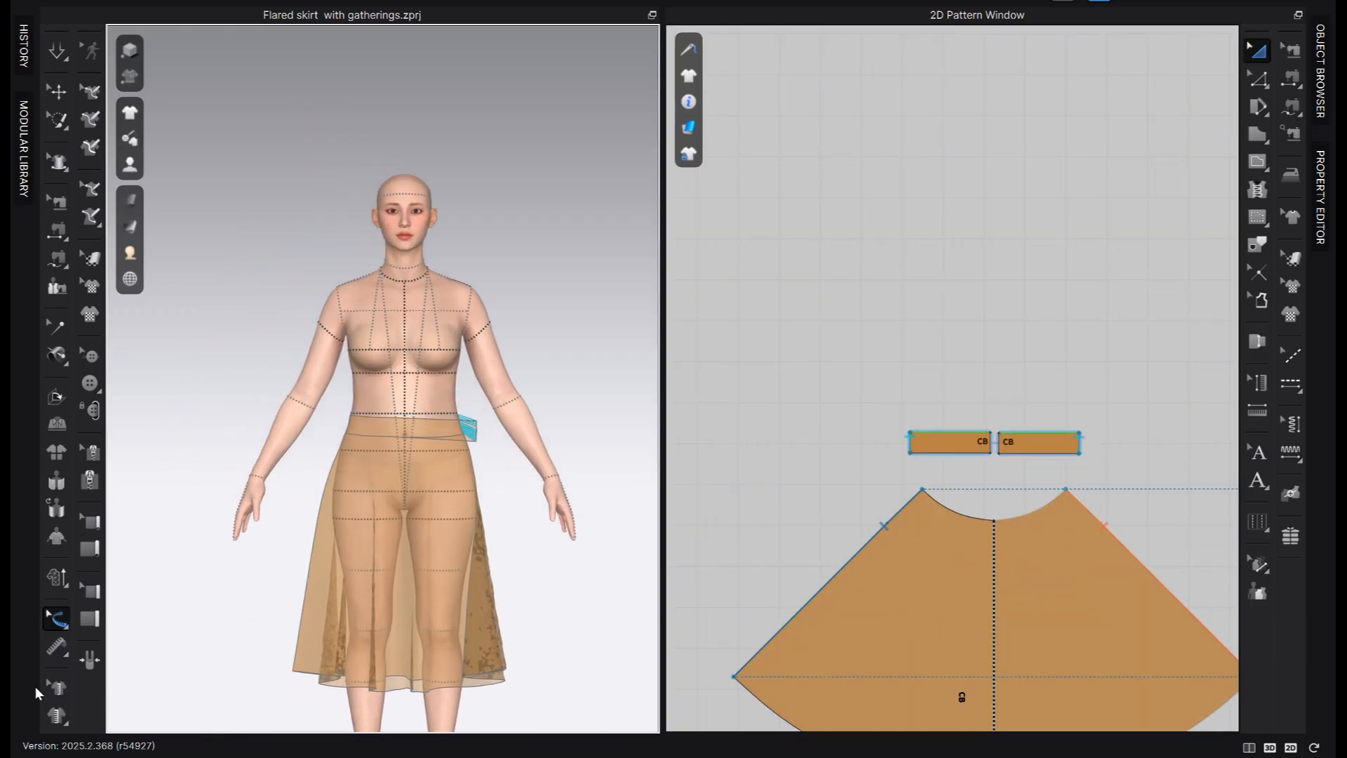
# Measure the avatar's circumference slightly above the waistline using Basic Circumference Measure
pyautogui.click(56, 647)
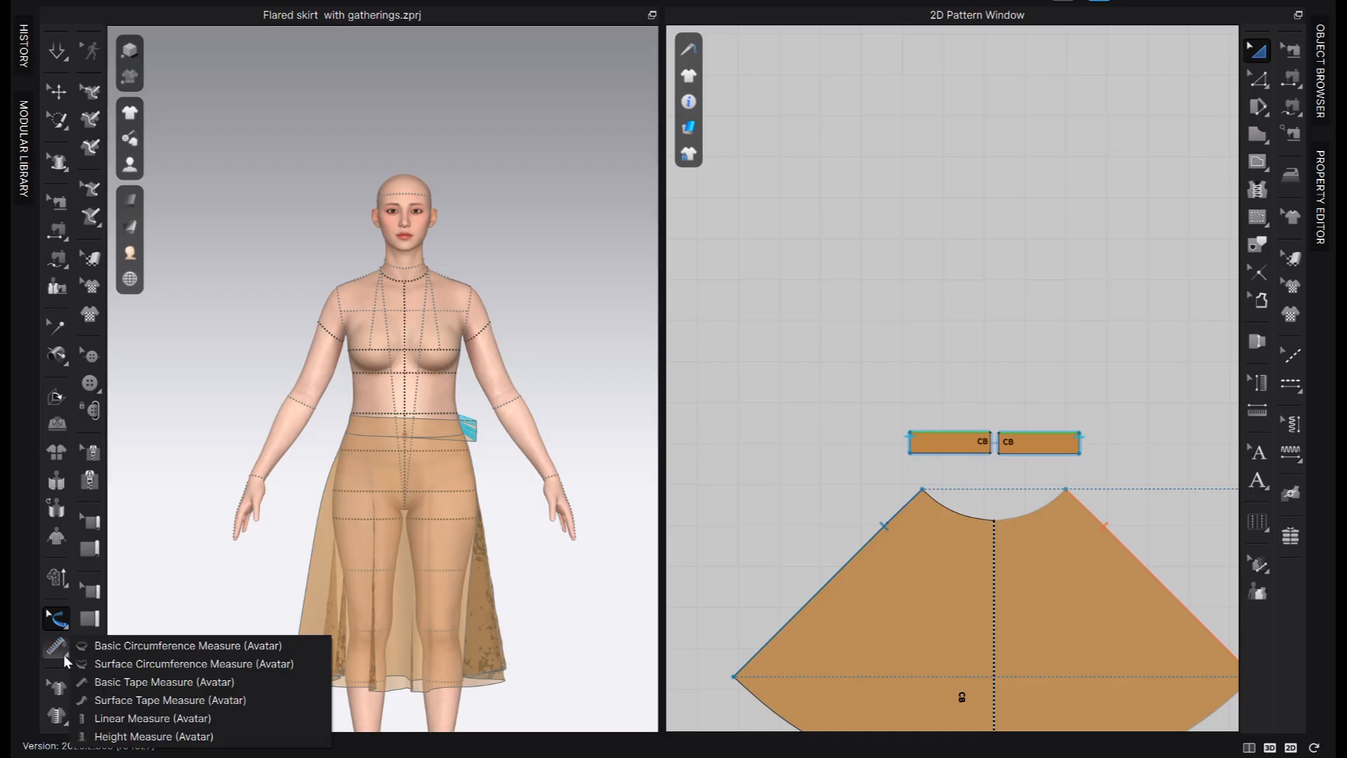
pyautogui.click(166, 664)
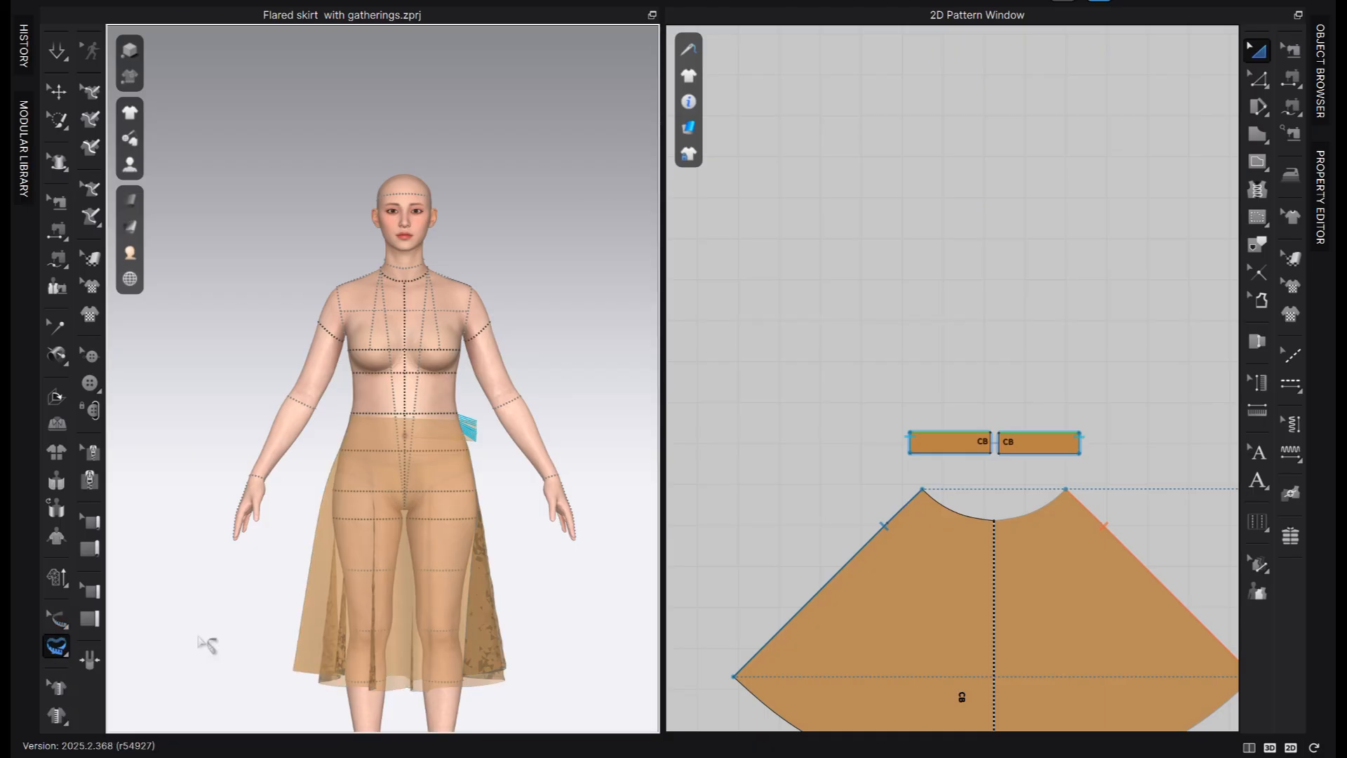
pyautogui.click(66, 651)
pyautogui.click(184, 644)
pyautogui.scroll(2, 430, 390)
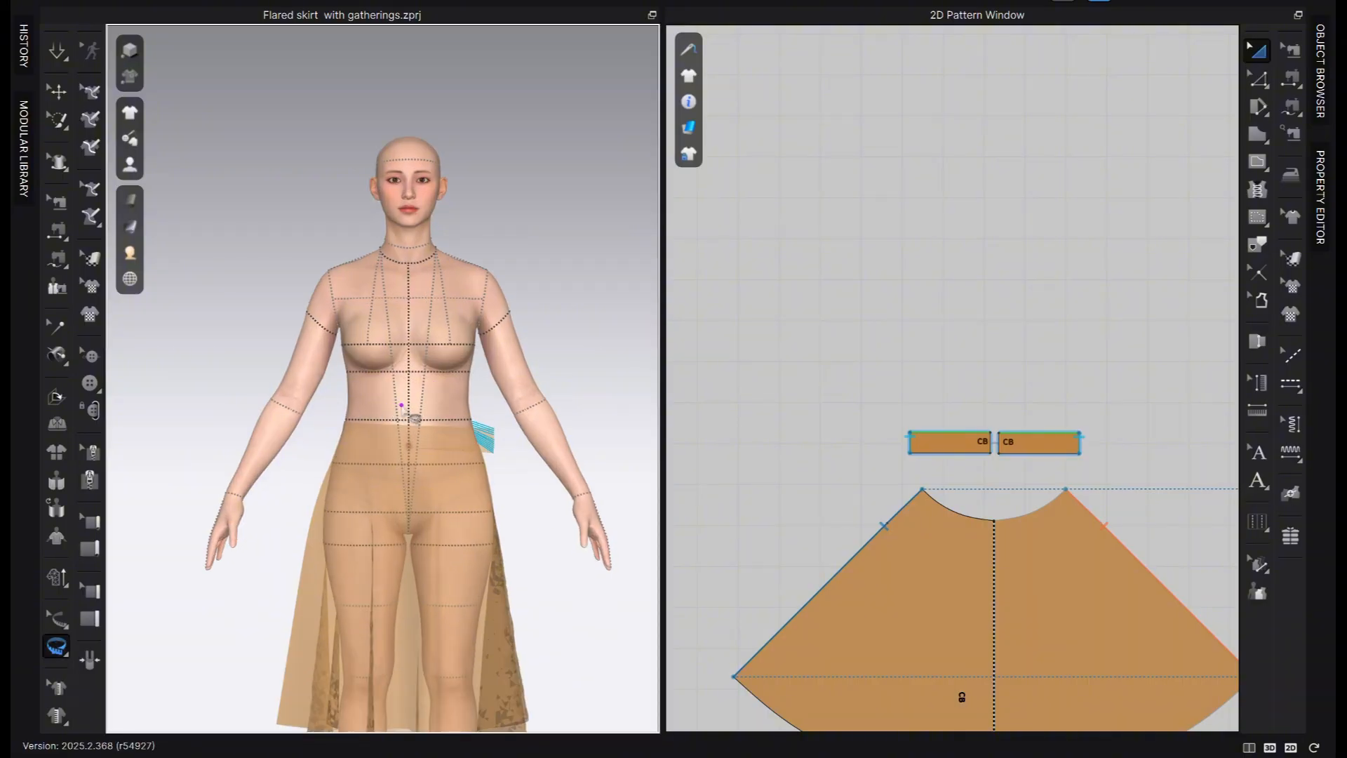
pyautogui.scroll(2, 407, 413)
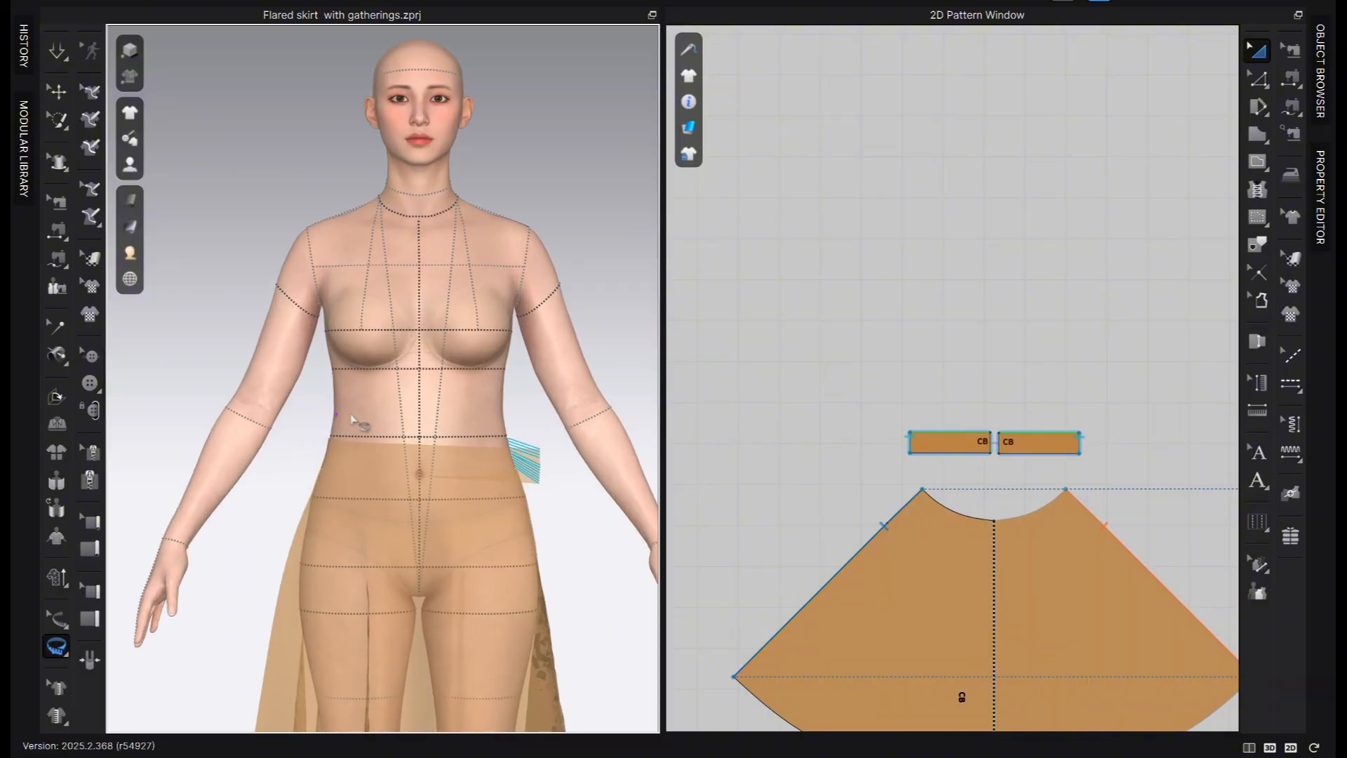
pyautogui.click(421, 416)
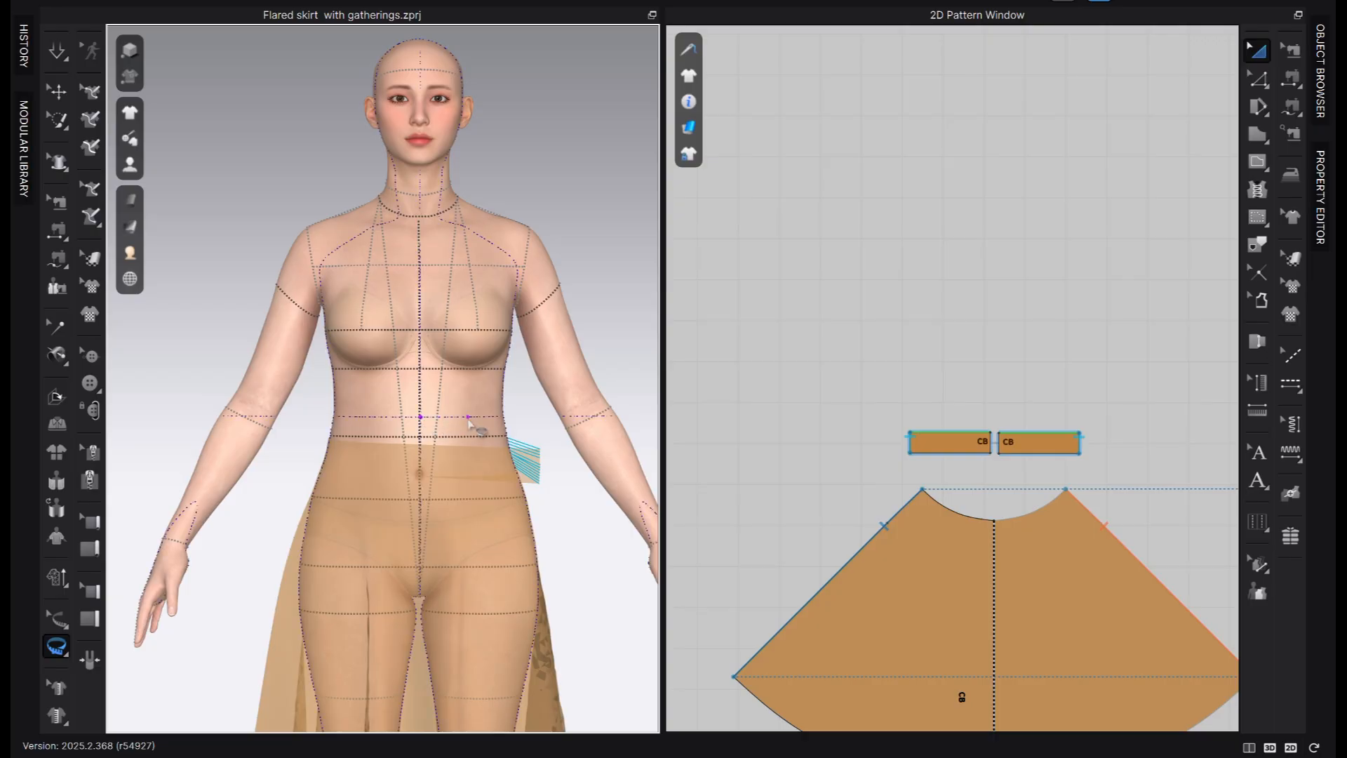
pyautogui.click(468, 416)
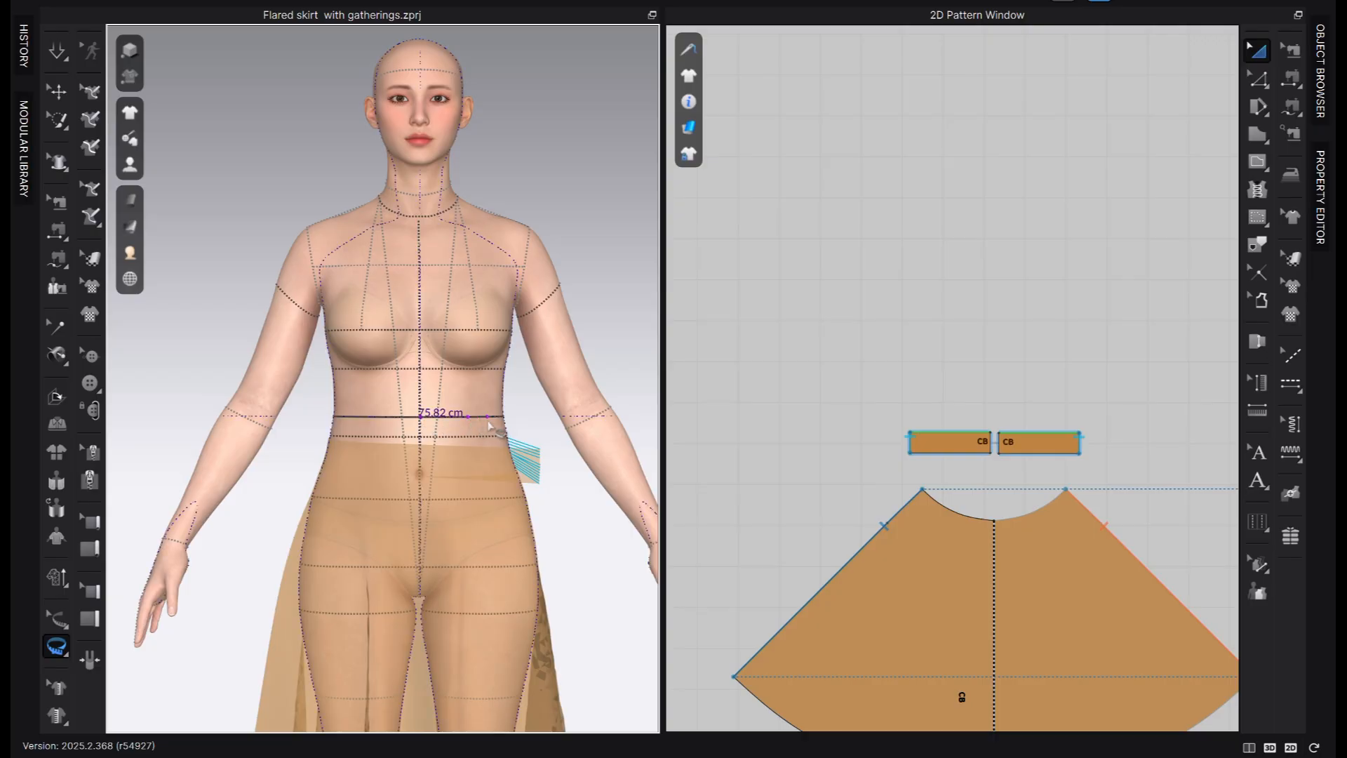
# Measure the vertical distance at centre front from the new circumference line down to the avatar's waistline with a linear tape measure
pyautogui.click(57, 646)
pyautogui.click(157, 685)
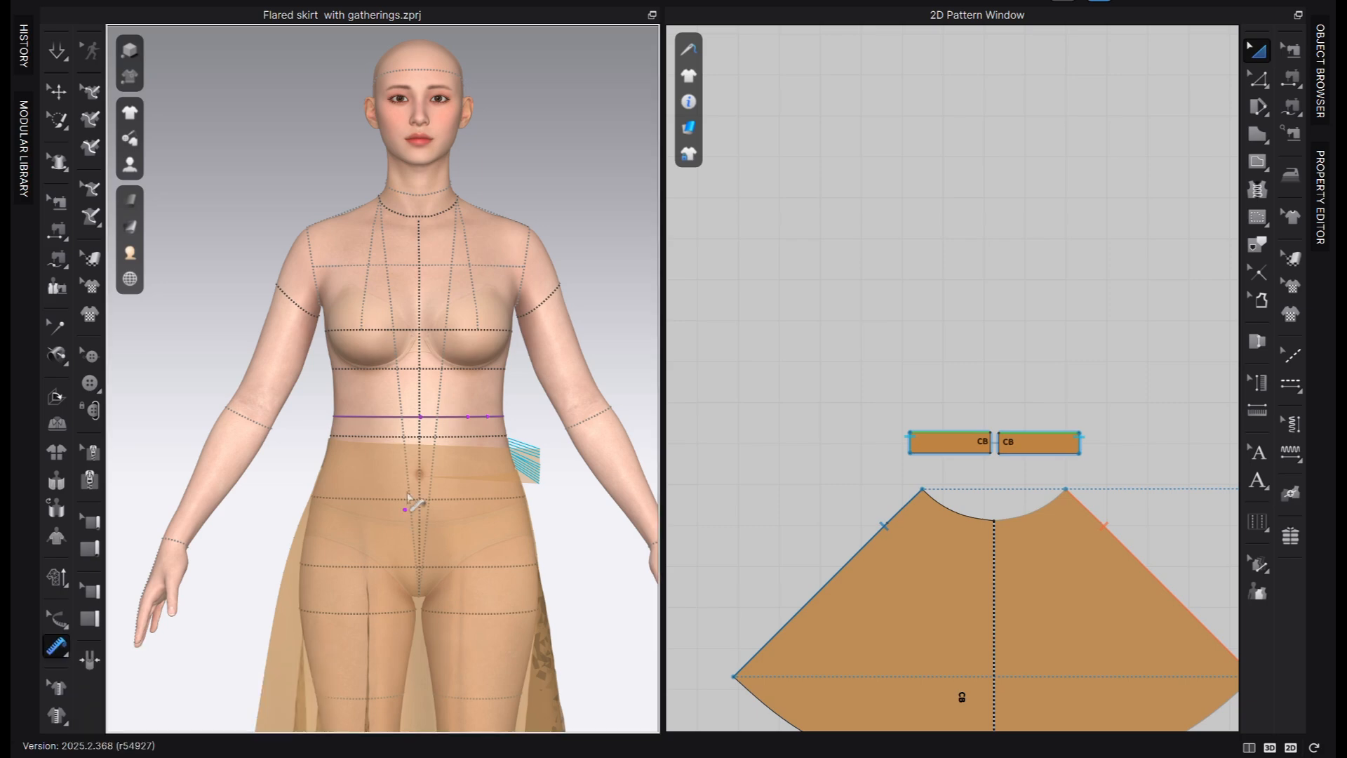
pyautogui.scroll(5, 457, 412)
pyautogui.click(451, 449)
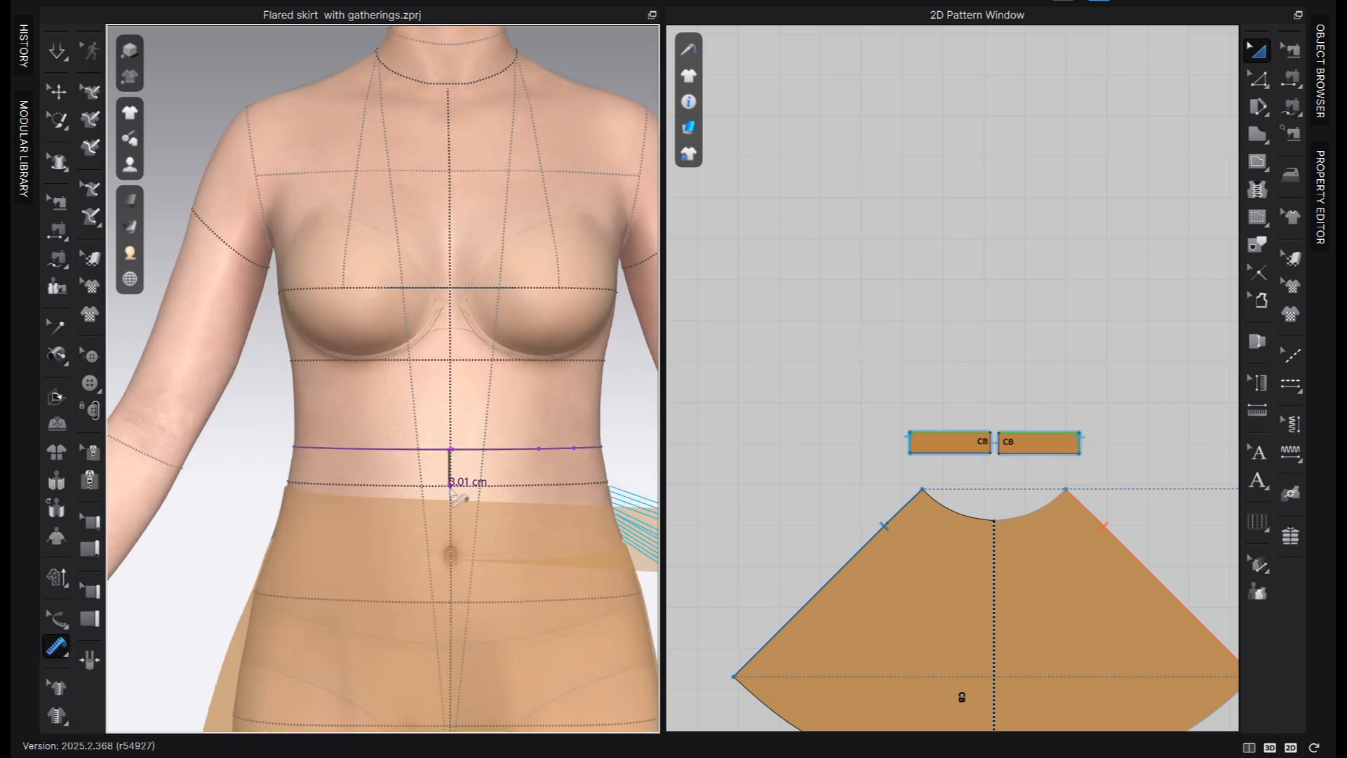
pyautogui.press('Escape')
# Read the new circumference measurement on the avatar and add 1 to 75.82 in the Calculator
pyautogui.scroll(-3, 912, 379)
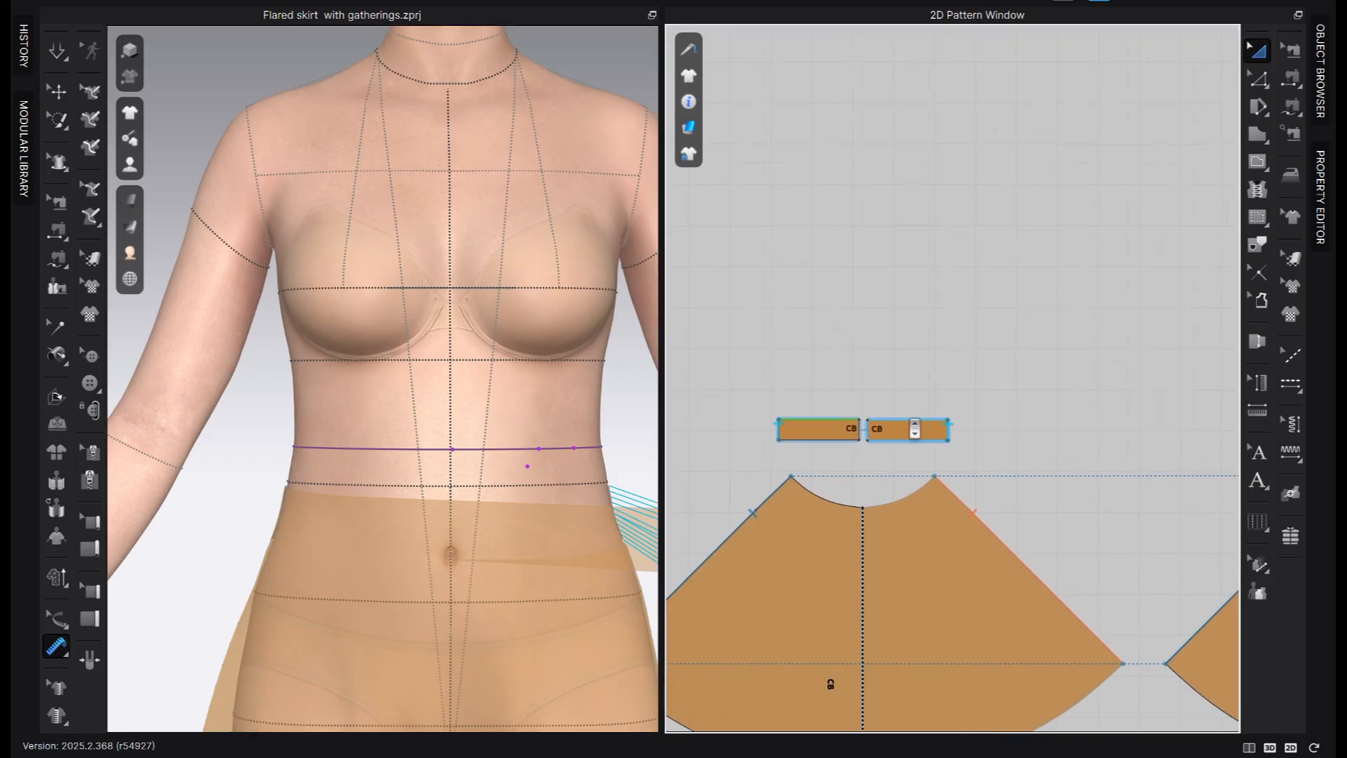
pyautogui.press('z')
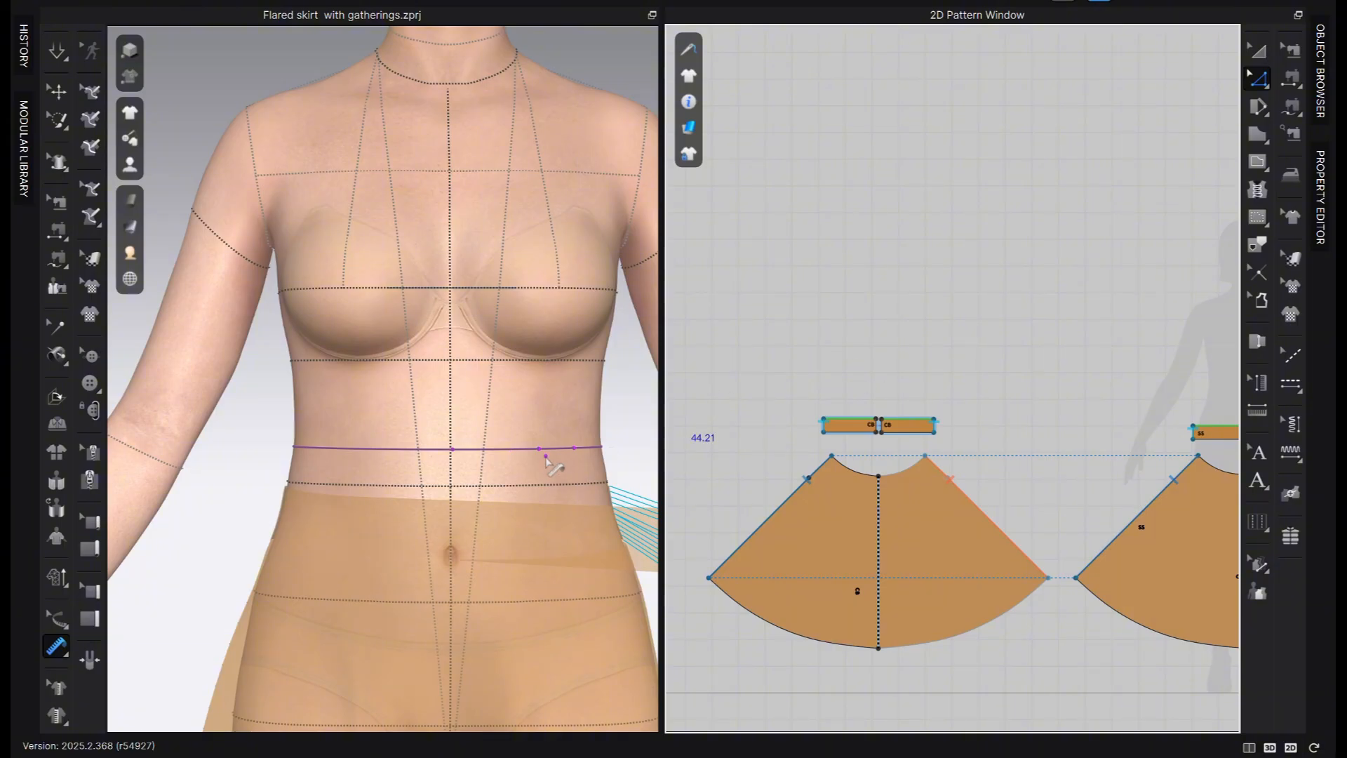
pyautogui.click(56, 618)
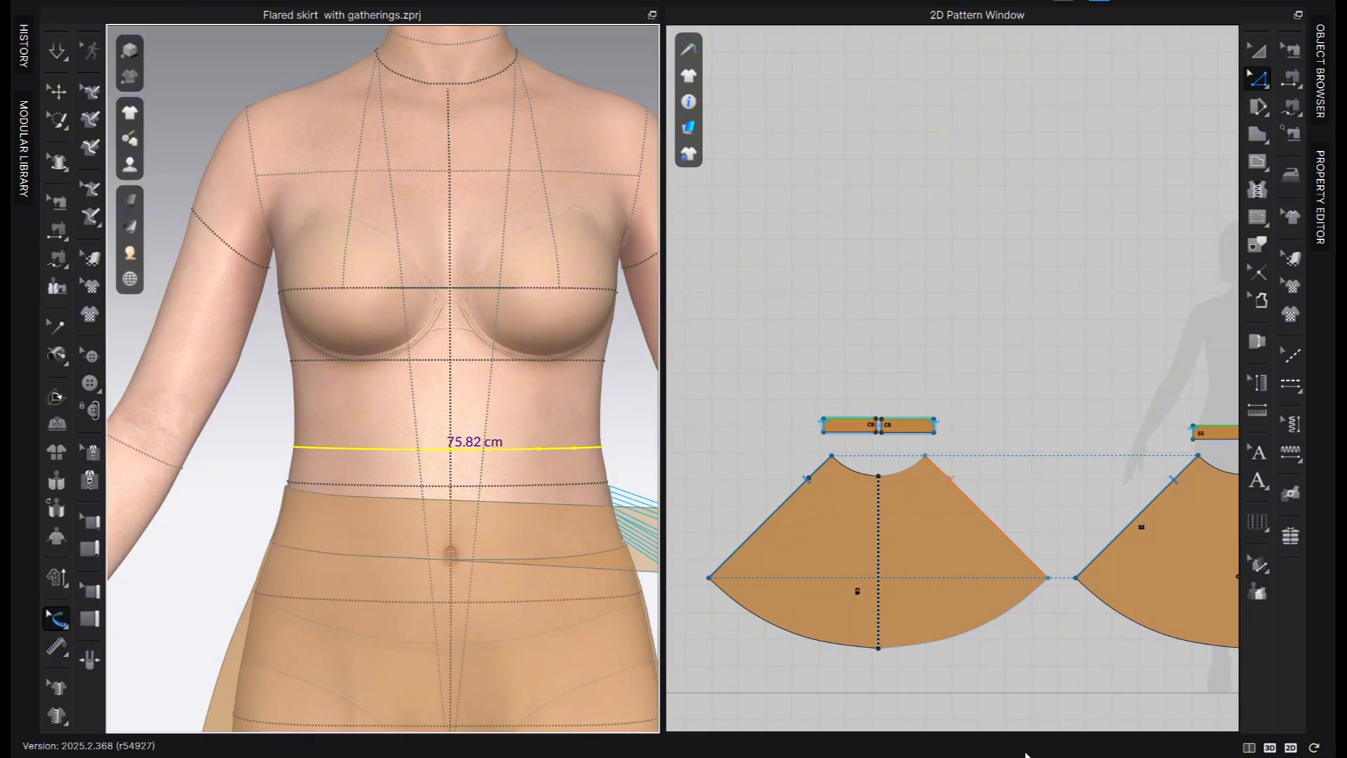
pyautogui.click(702, 755)
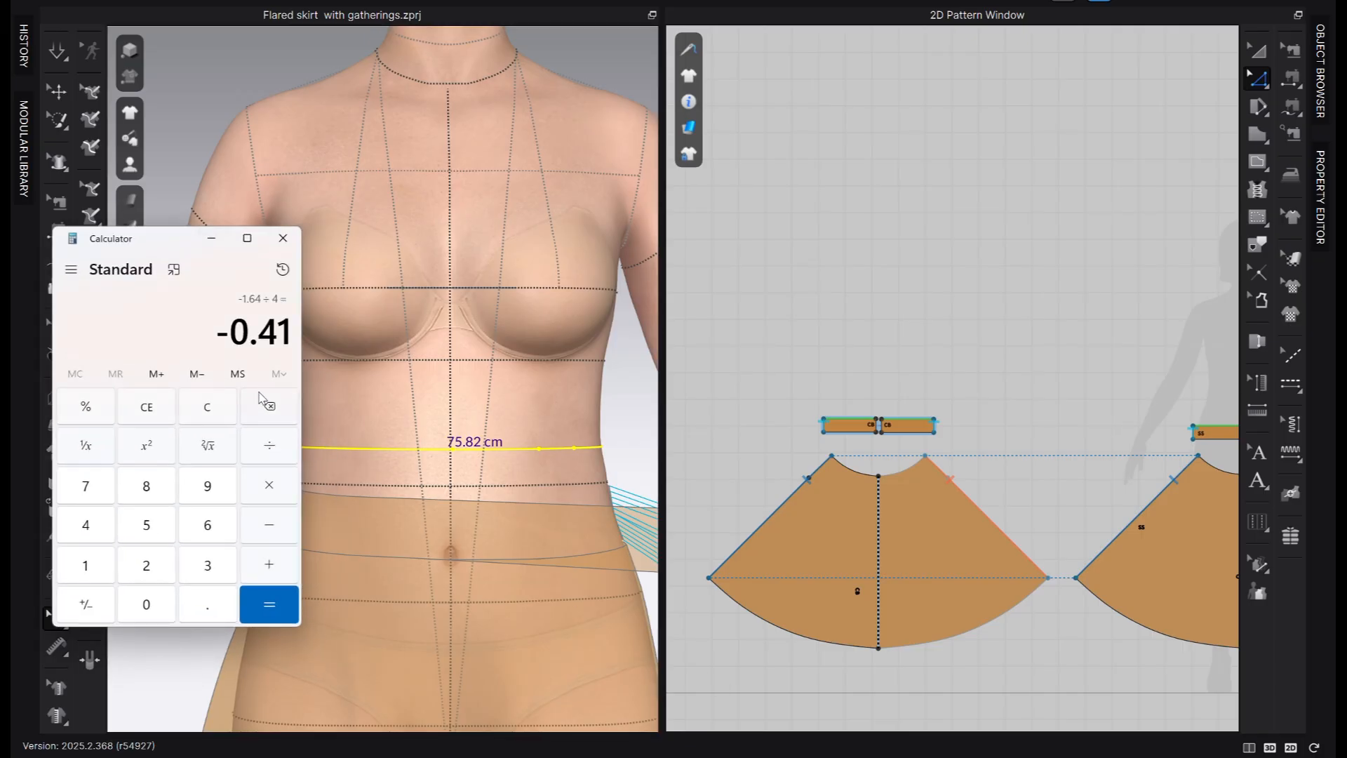
pyautogui.click(208, 409)
pyautogui.click(83, 487)
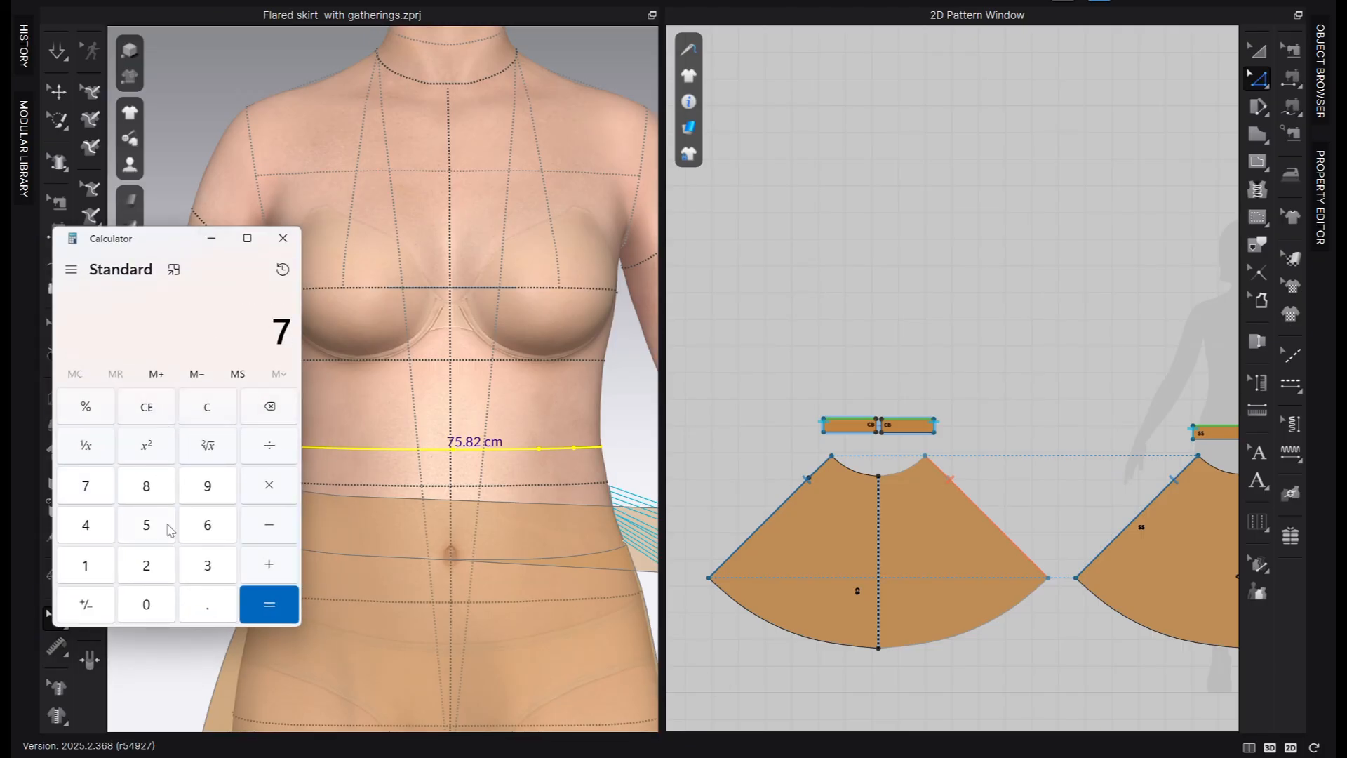
pyautogui.click(166, 524)
pyautogui.click(208, 608)
pyautogui.click(151, 489)
pyautogui.click(148, 575)
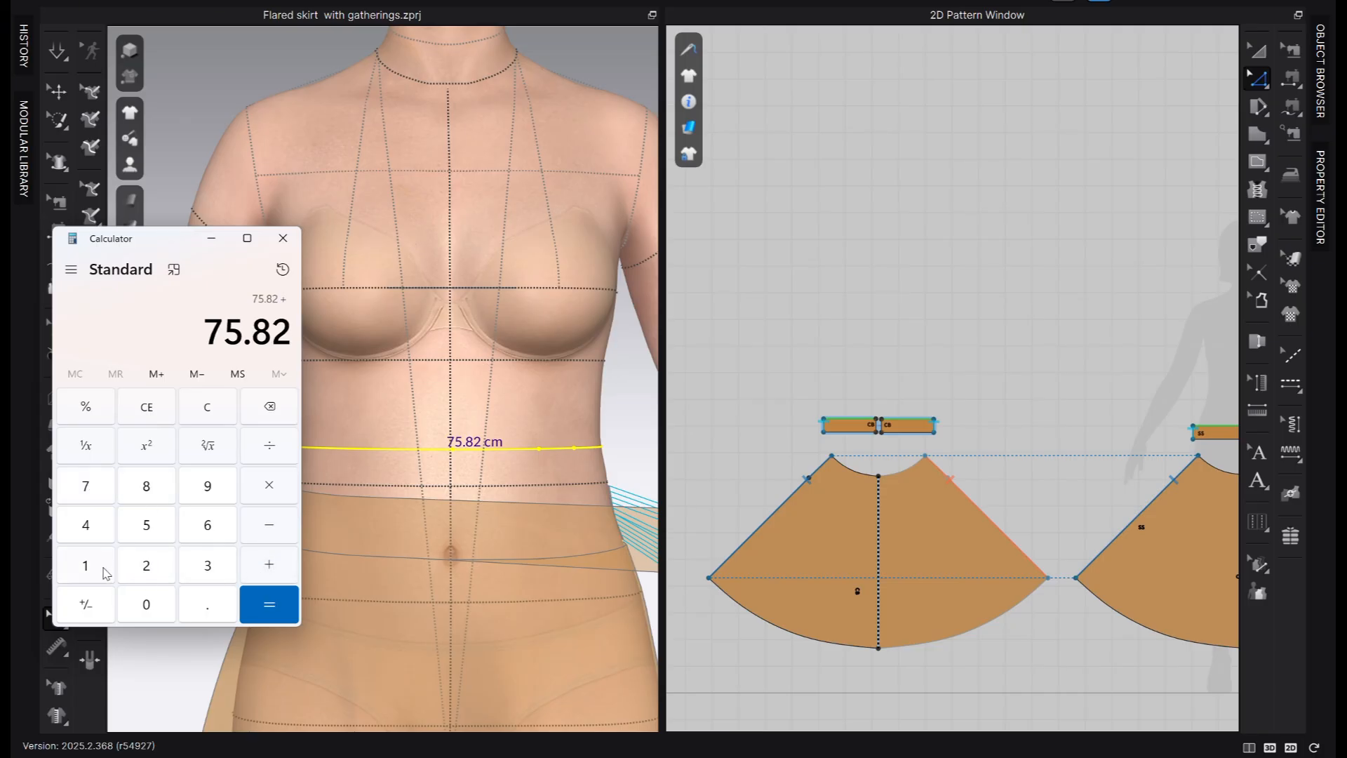
pyautogui.click(105, 572)
pyautogui.click(270, 605)
pyautogui.click(211, 238)
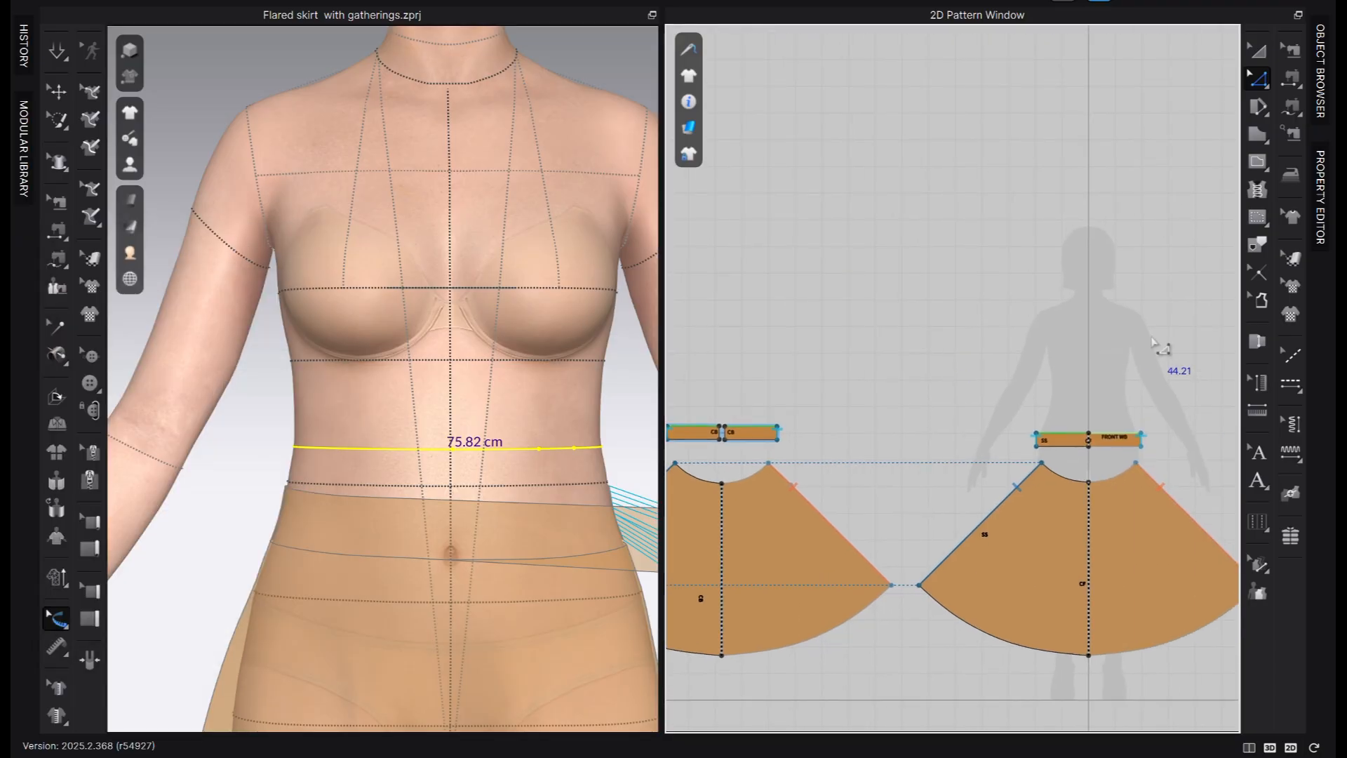
# Extend the top edge of the front waistband by 3 cm with Offset Pattern Outline, using perpendicular side segments and default corners
pyautogui.click(1117, 439)
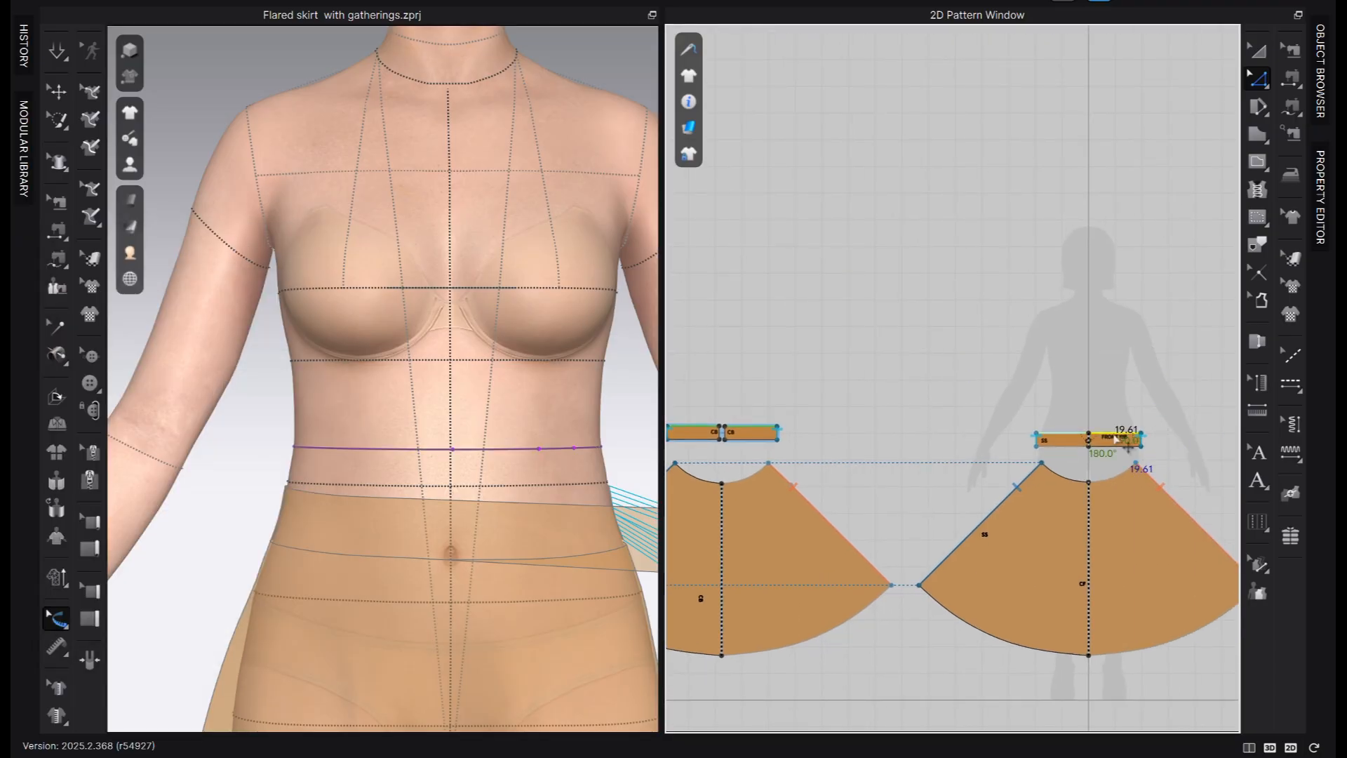
pyautogui.rightClick(1117, 438)
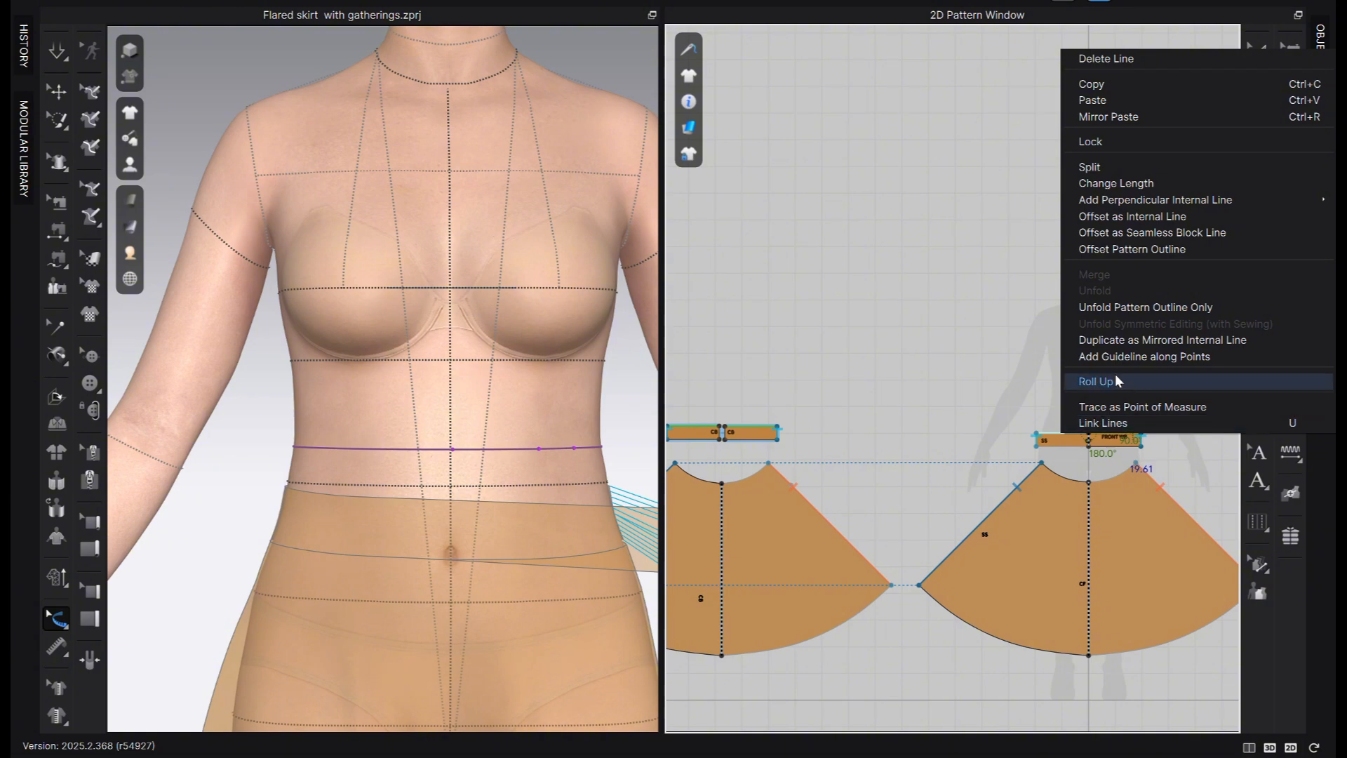
pyautogui.click(1143, 248)
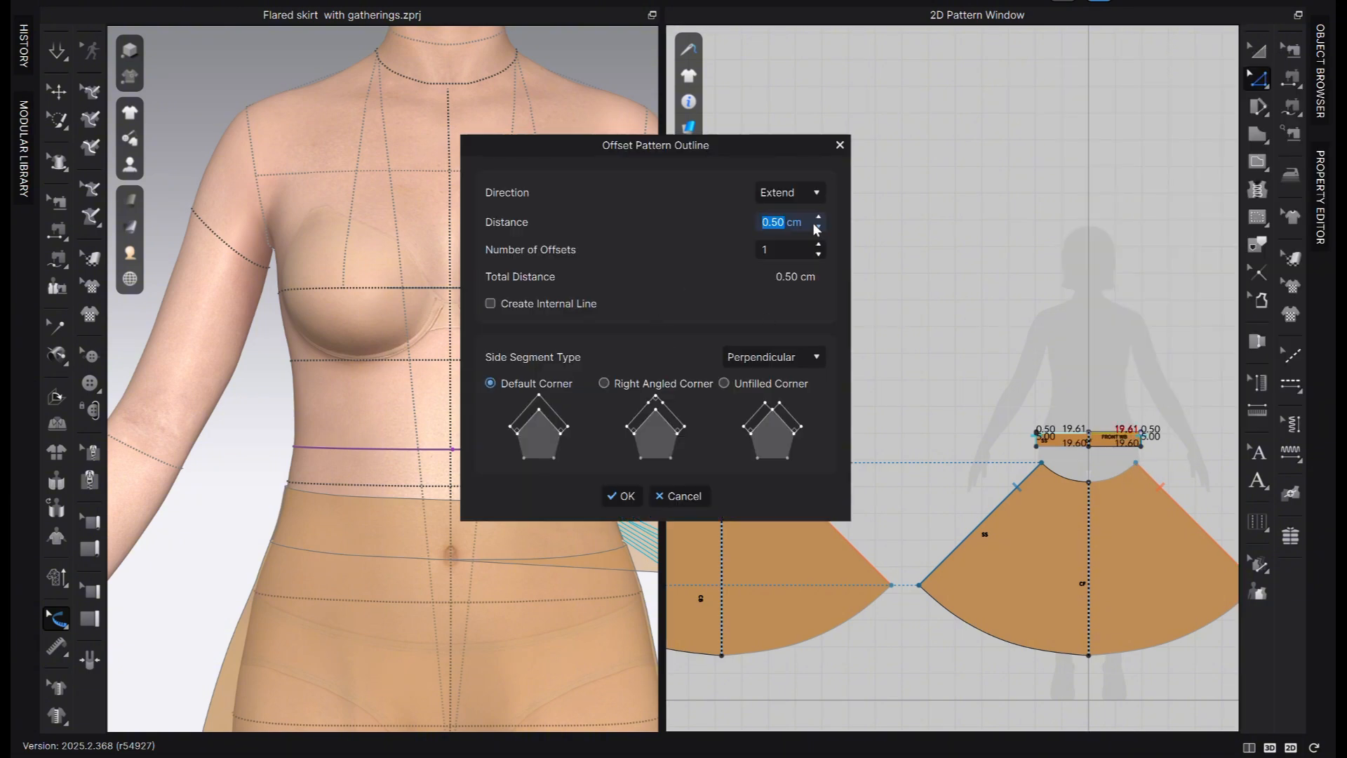
pyautogui.write('3.')
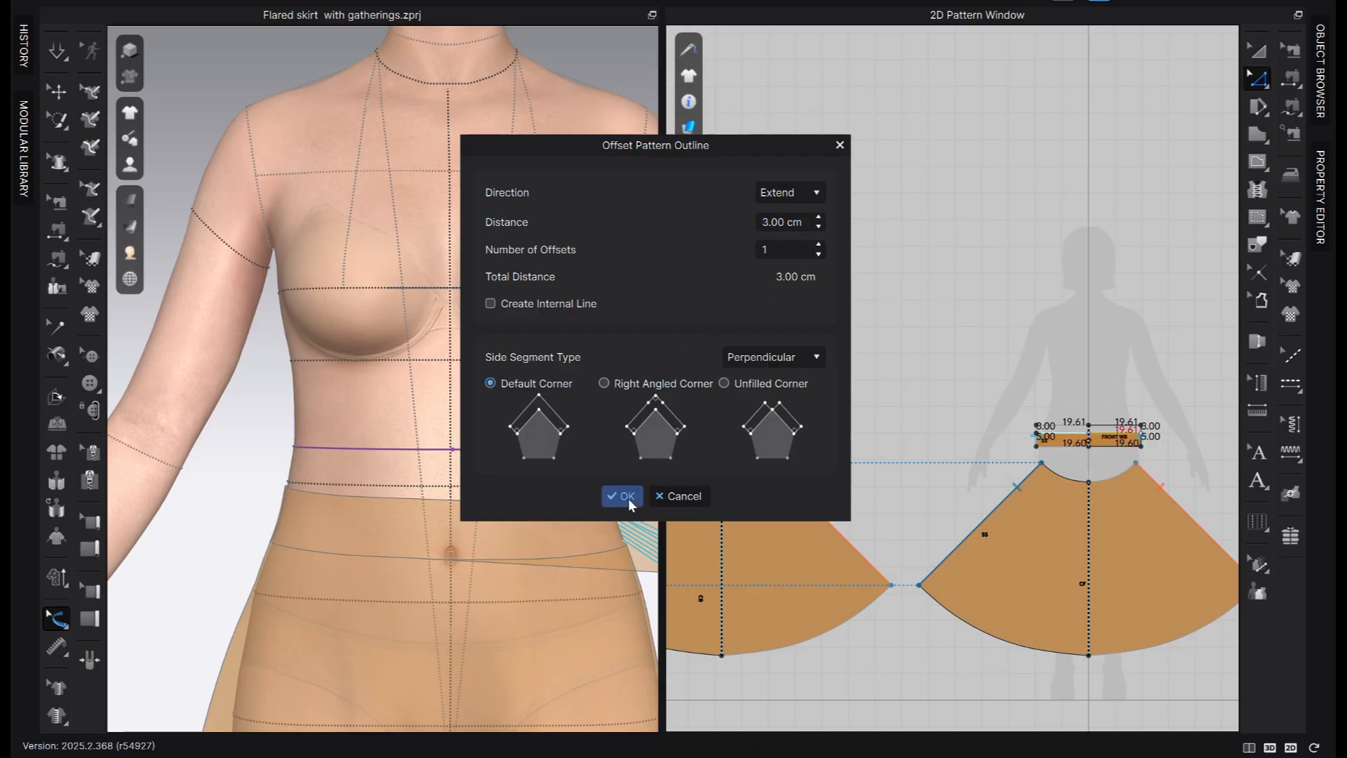
pyautogui.click(620, 496)
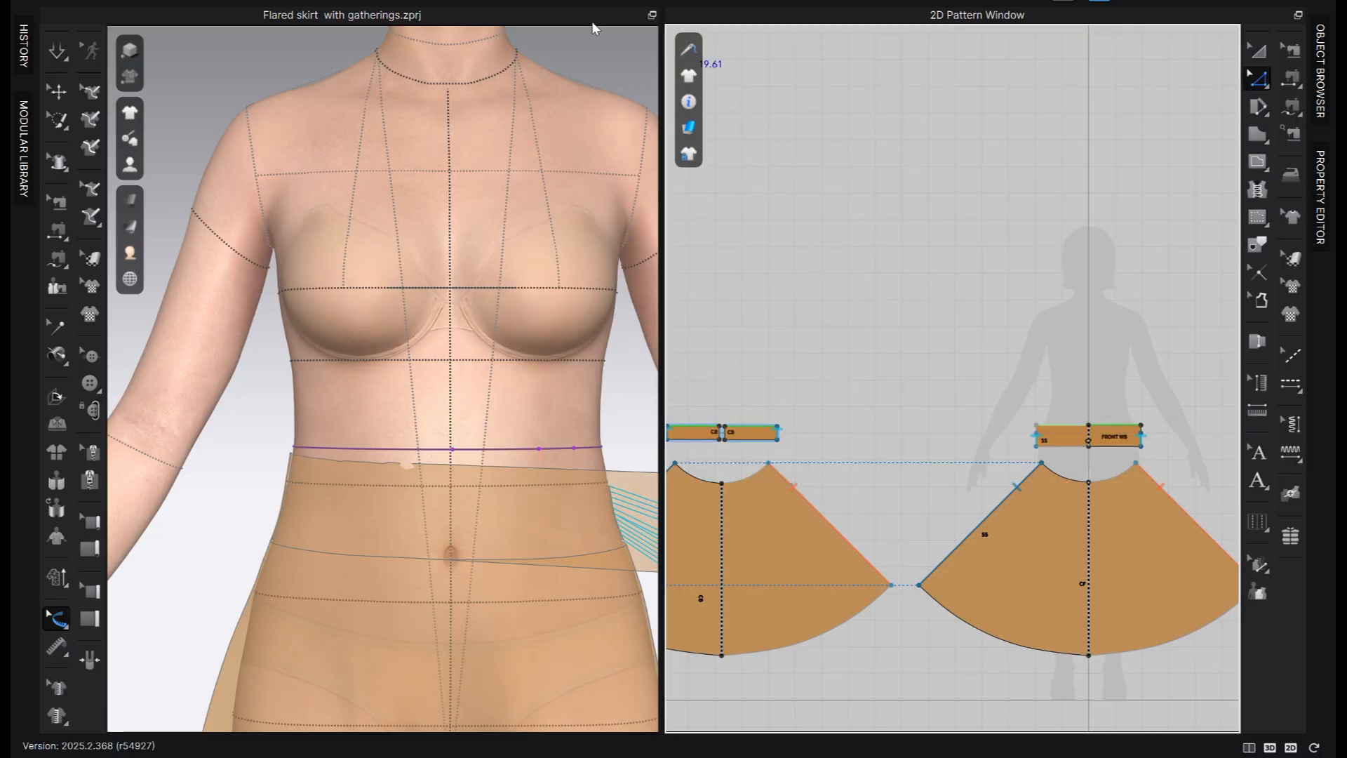
# Extend the top edges of the back waistband pieces outward by 3 cm with Offset Pattern Outline
pyautogui.moveTo(849, 412); pyautogui.dragTo(1054, 406, button='middle')
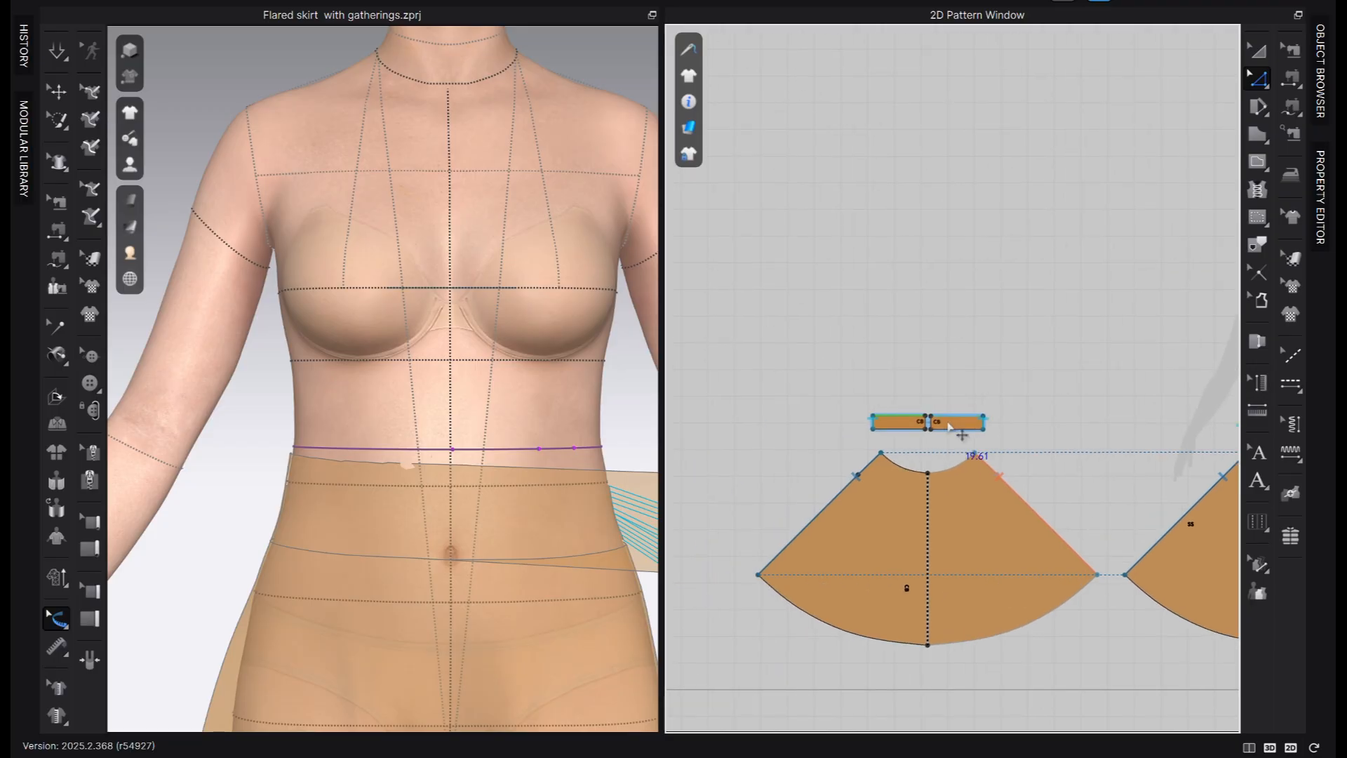
pyautogui.rightClick(957, 419)
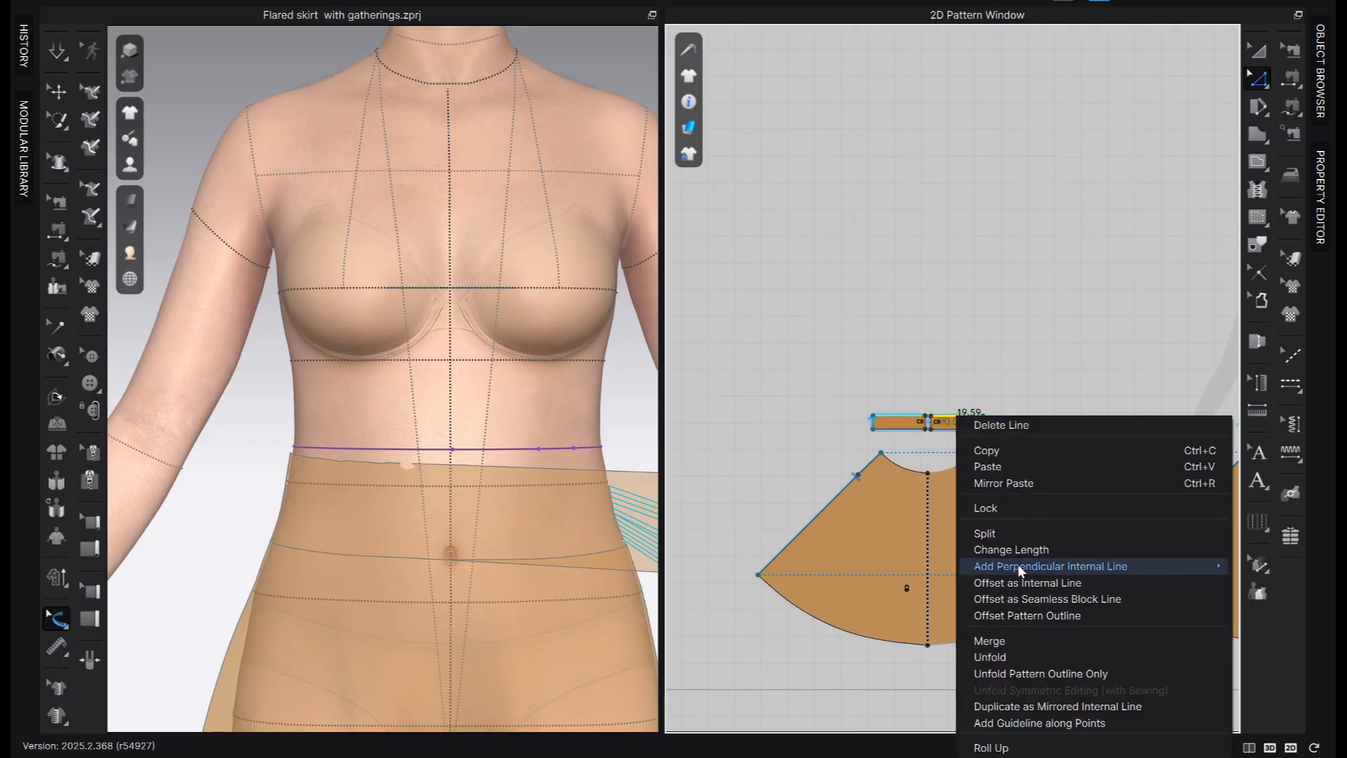
pyautogui.click(1044, 612)
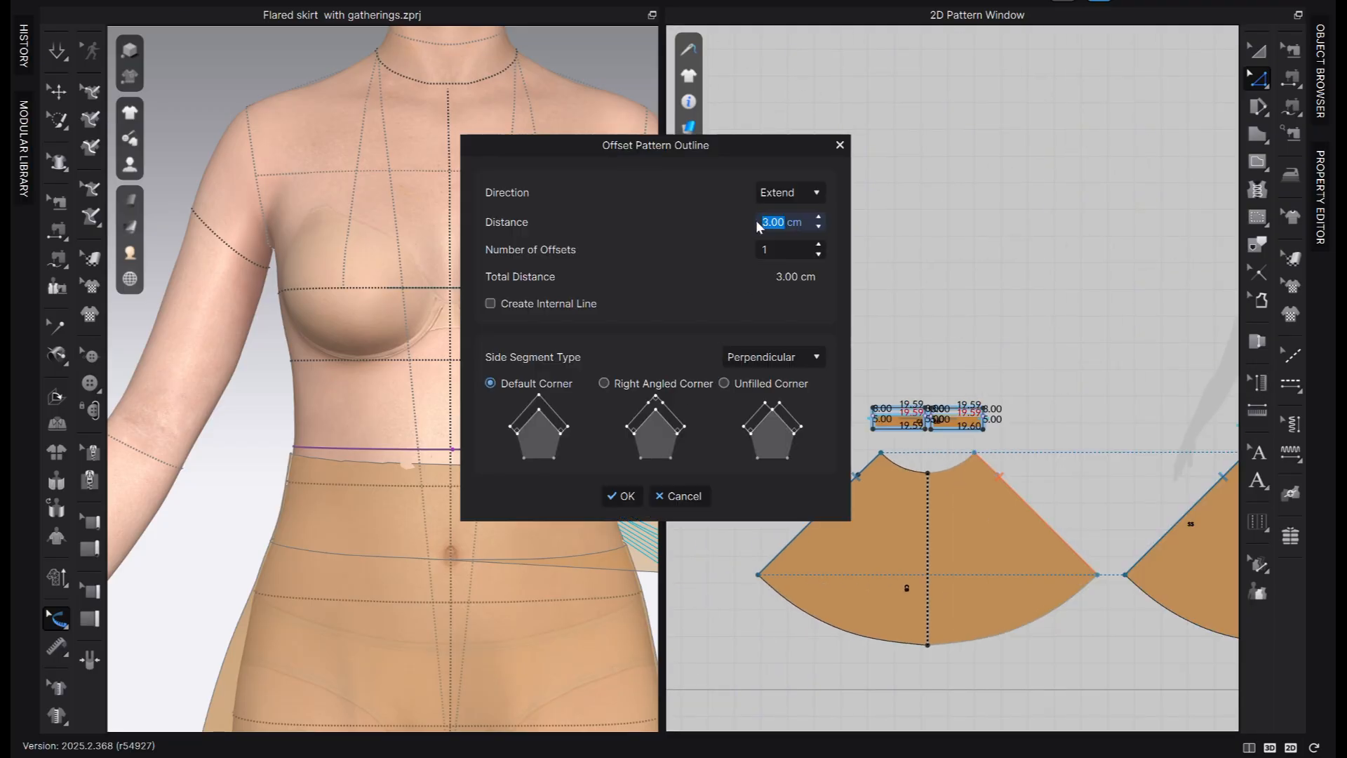
pyautogui.press('Return')
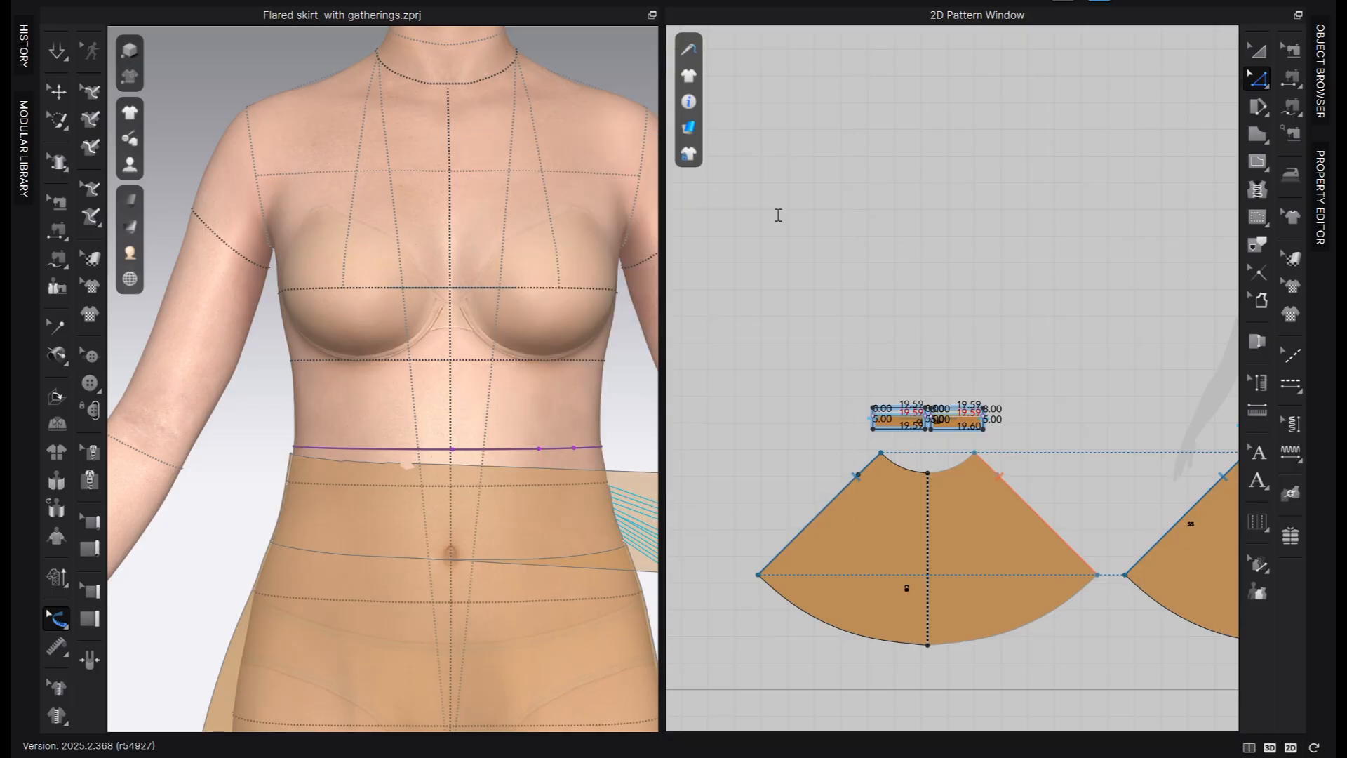
# Sew the two back waistband pieces together along their full centre-back edges with segment sewing
pyautogui.scroll(5, 934, 411)
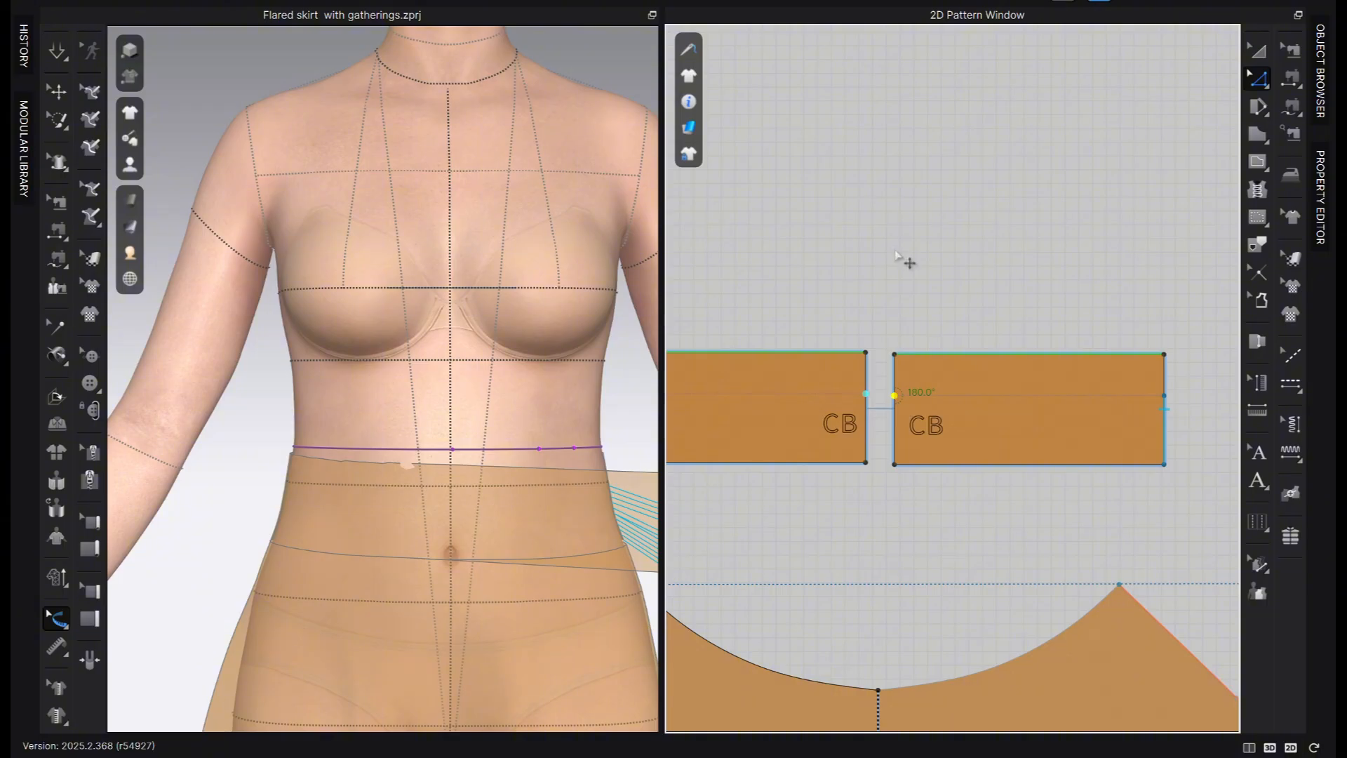
pyautogui.scroll(-3, 947, 513)
pyautogui.moveTo(947, 513); pyautogui.dragTo(706, 550, button='middle')
pyautogui.scroll(2, 877, 484)
pyautogui.scroll(3, 858, 485)
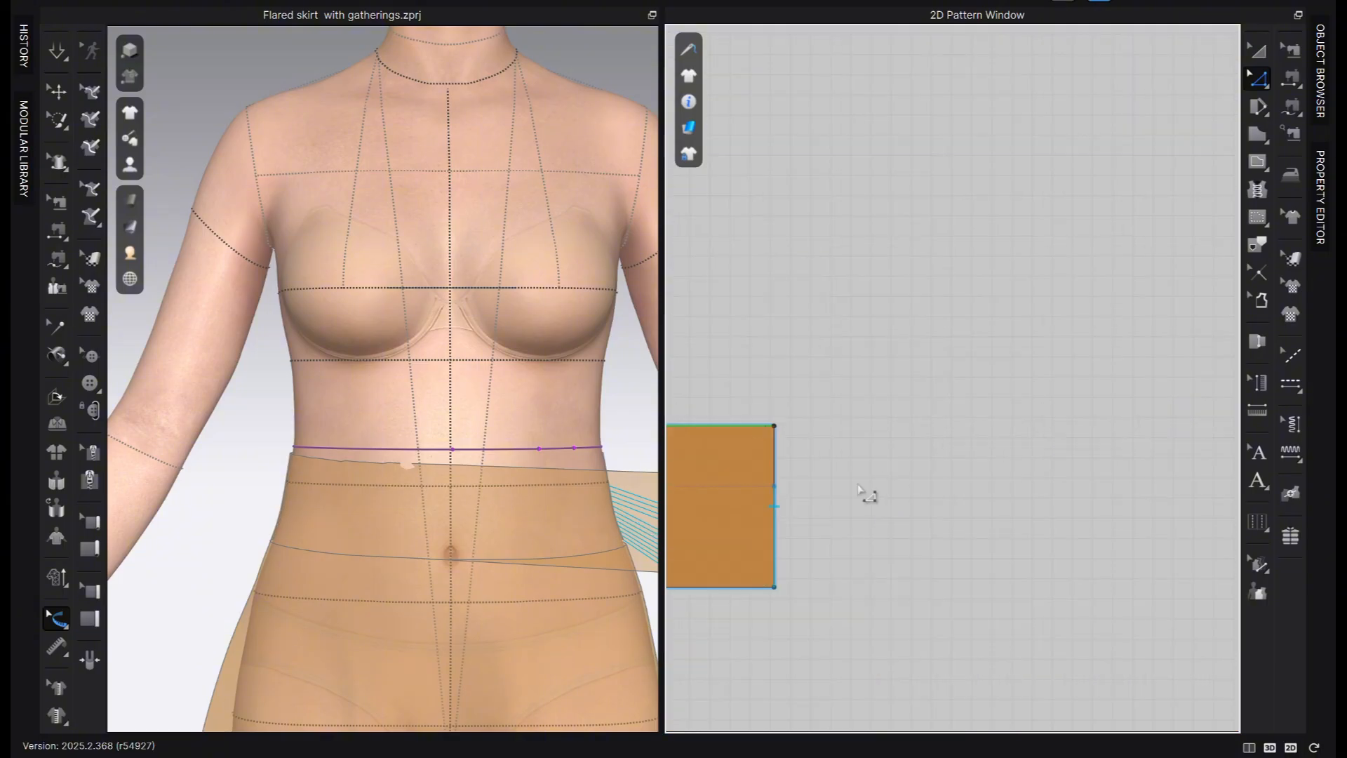
pyautogui.moveTo(859, 485); pyautogui.dragTo(701, 435, button='middle')
pyautogui.scroll(-5, 702, 435)
pyautogui.moveTo(1130, 446); pyautogui.dragTo(873, 483, button='middle')
pyautogui.scroll(3, 873, 483)
pyautogui.click(1291, 51)
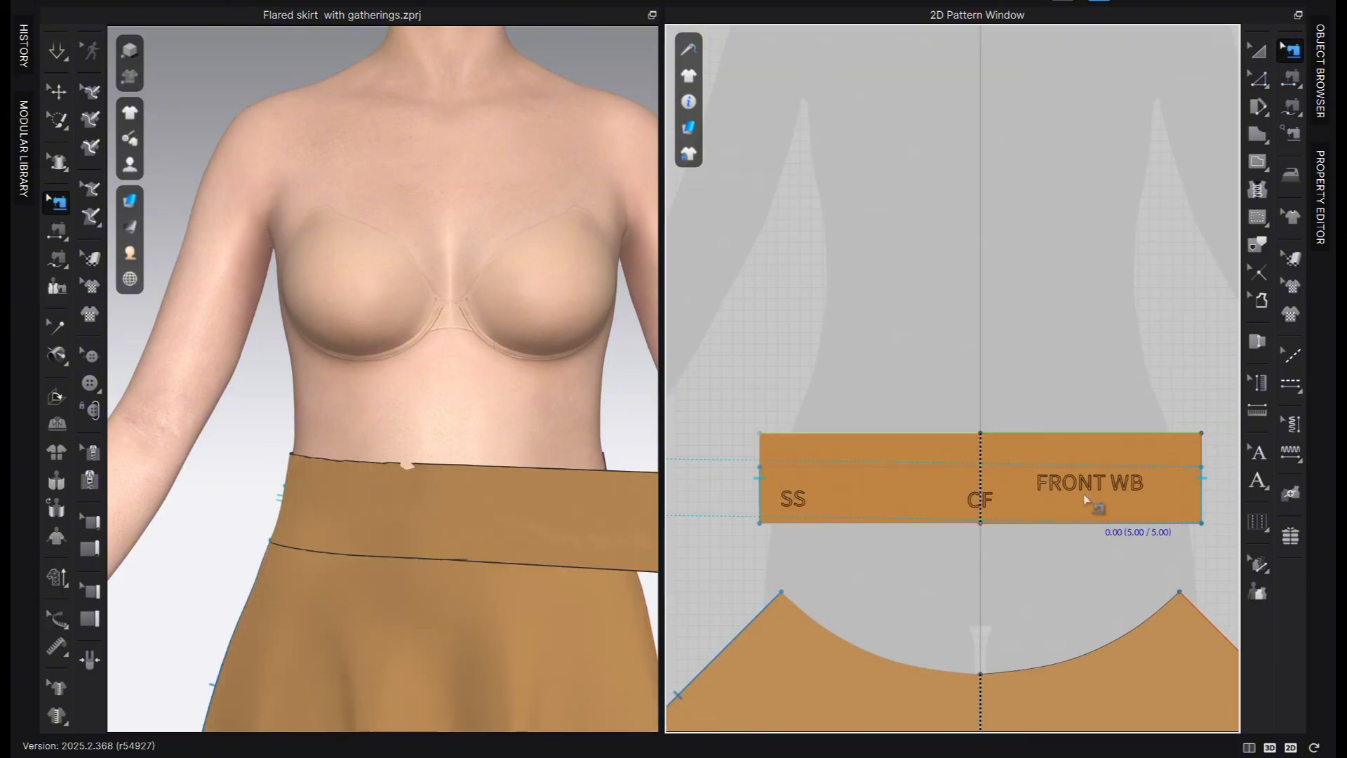
pyautogui.scroll(-5, 1044, 549)
pyautogui.moveTo(765, 533); pyautogui.dragTo(866, 414, button='middle')
pyautogui.scroll(3, 866, 415)
pyautogui.press('n')
pyautogui.click(778, 392)
pyautogui.click(765, 390)
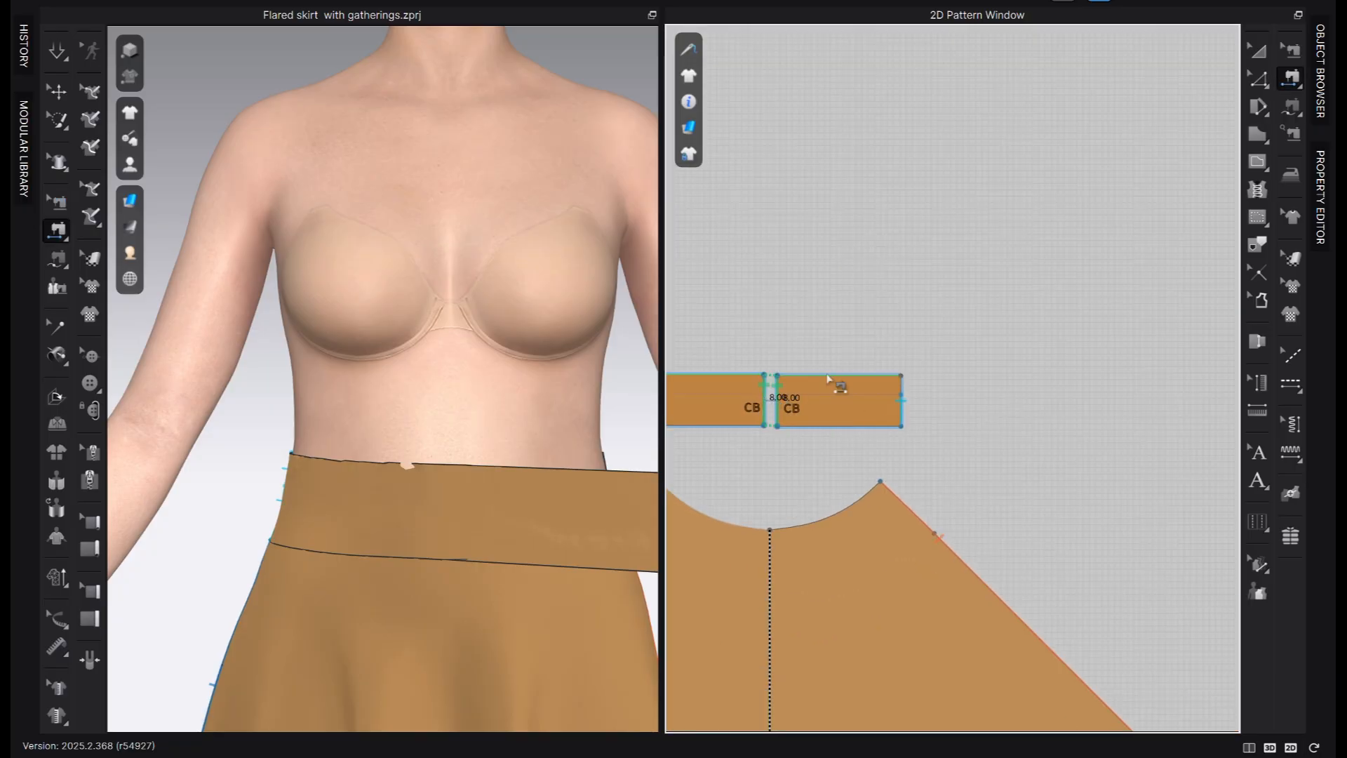
# Select the top edges of the front and back waistbands and check their combined line length including symmetry
pyautogui.scroll(-3, 983, 409)
pyautogui.moveTo(983, 409); pyautogui.dragTo(610, 448, button='middle')
pyautogui.press('z')
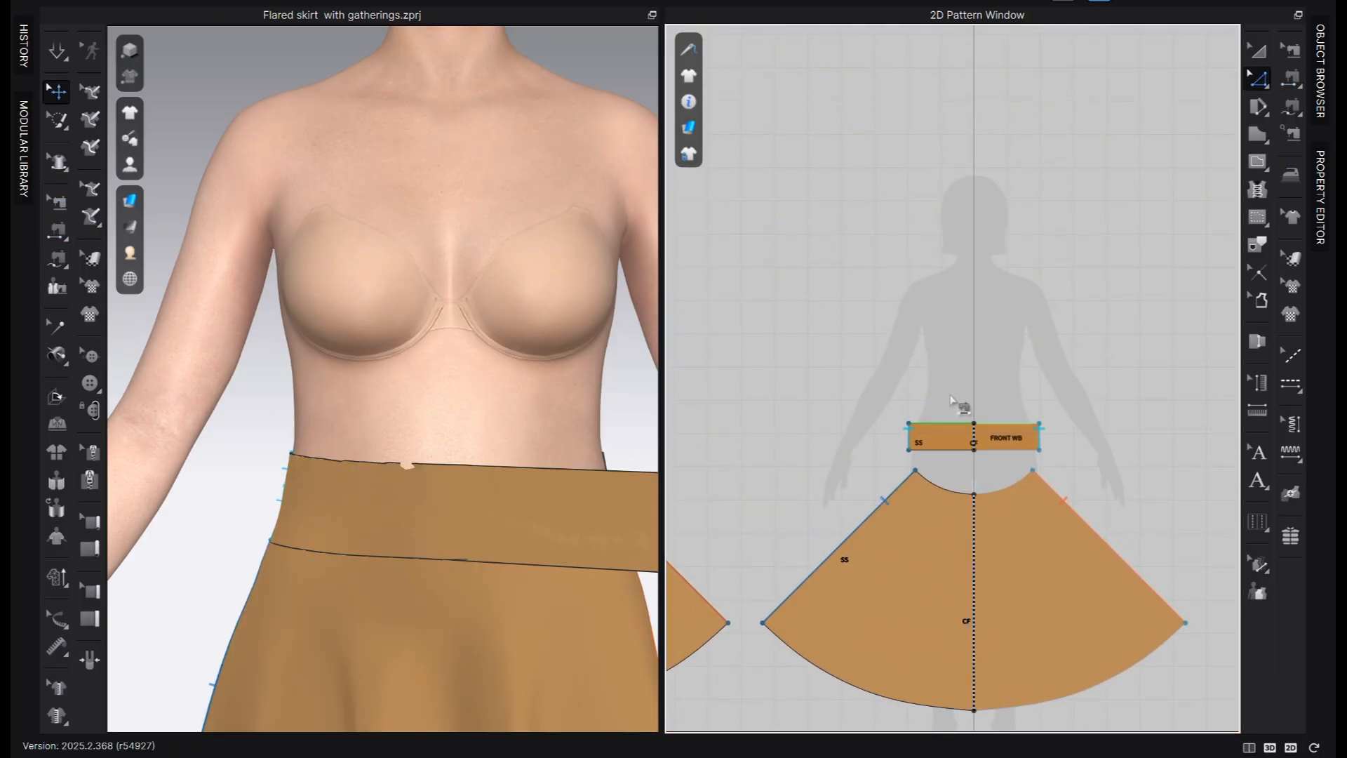
pyautogui.click(1010, 435)
pyautogui.scroll(-3, 1070, 432)
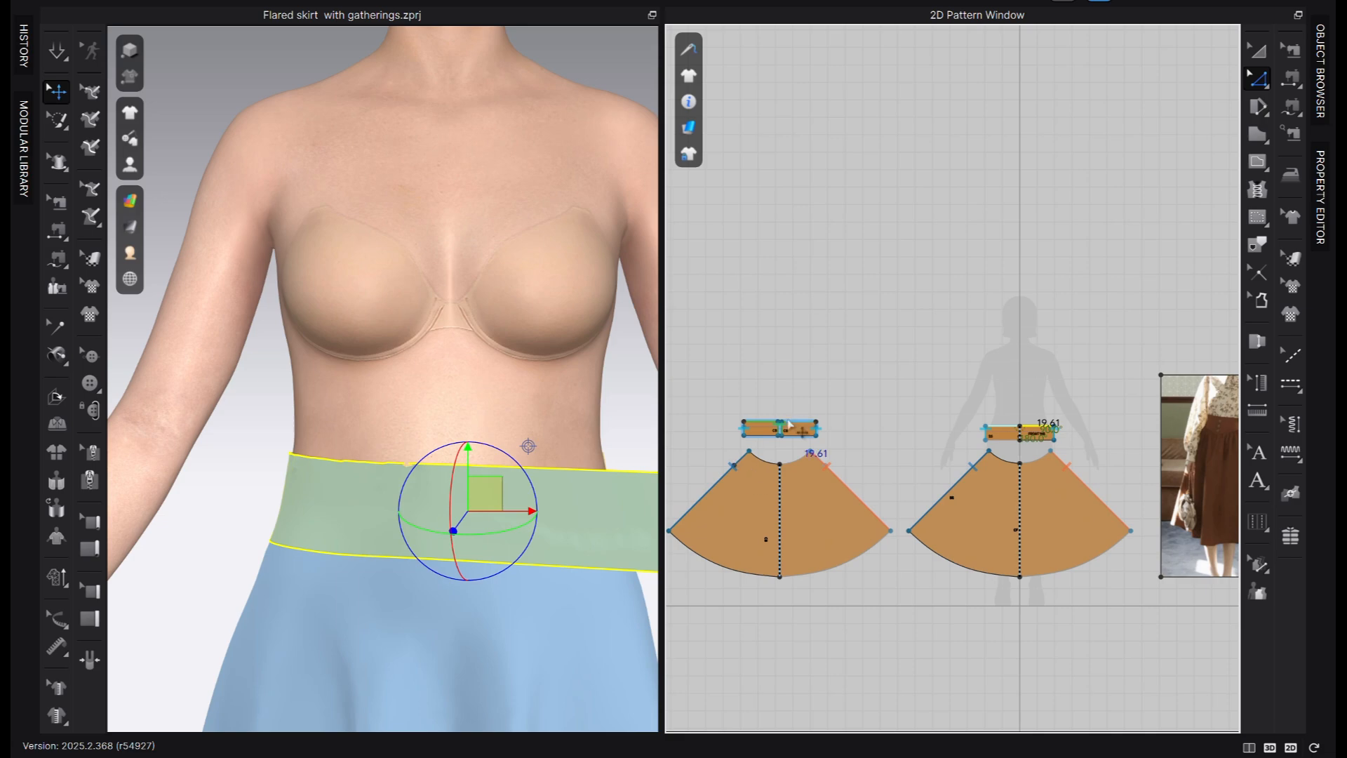
pyautogui.click(789, 424)
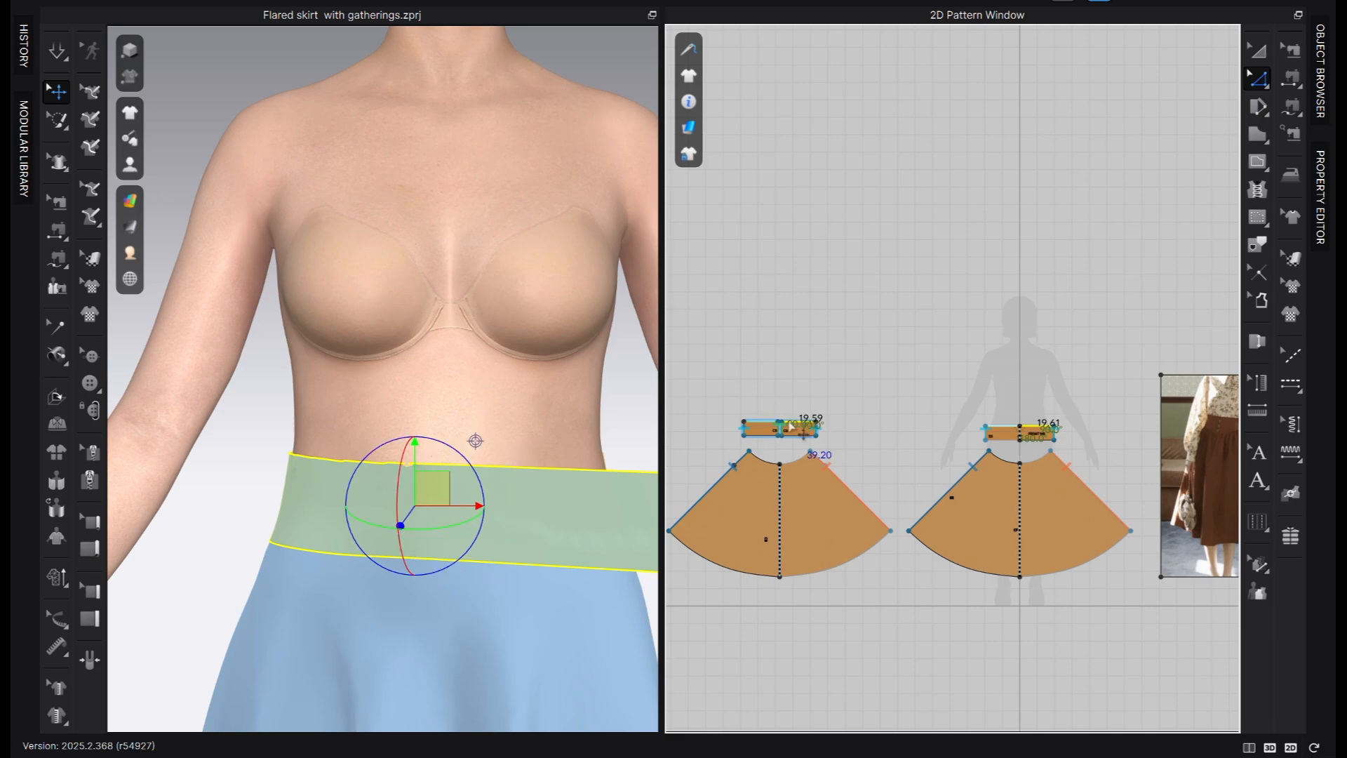
pyautogui.click(1322, 73)
pyautogui.click(1320, 197)
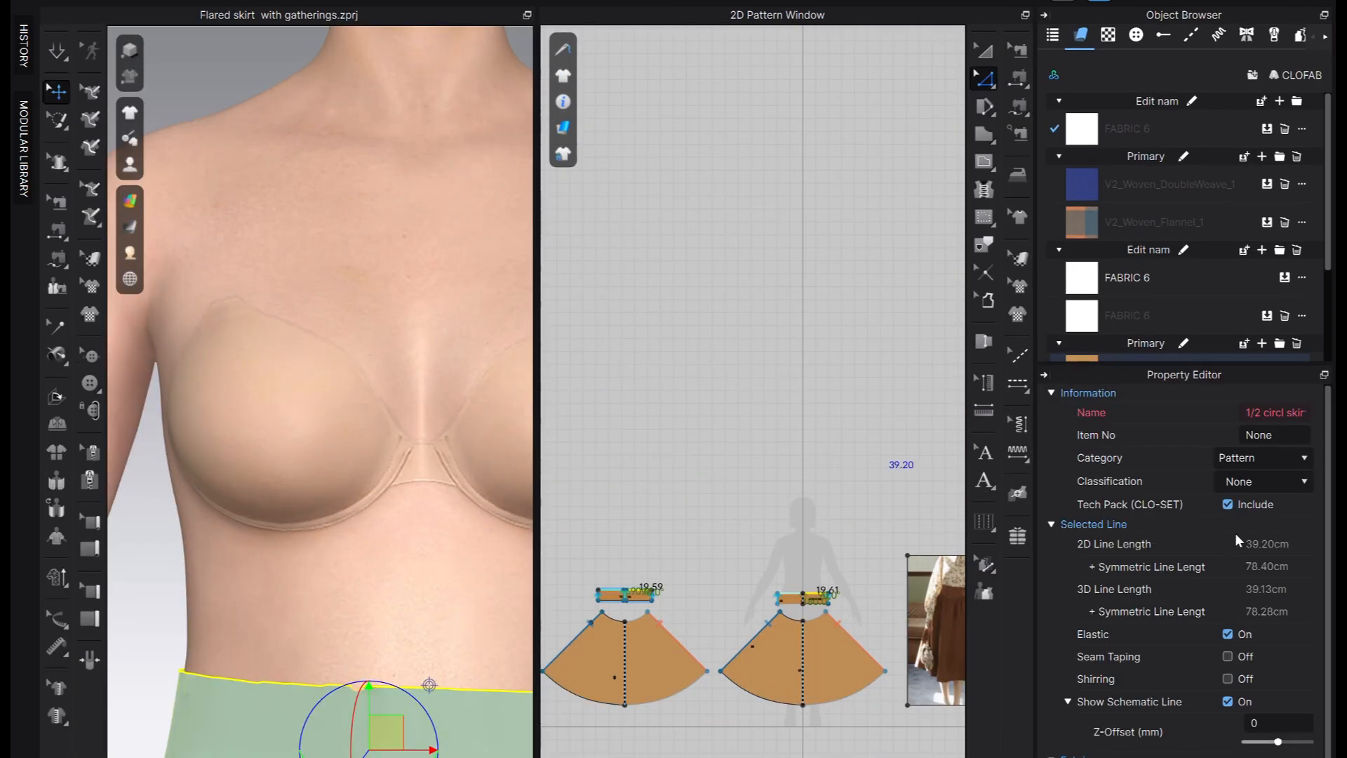
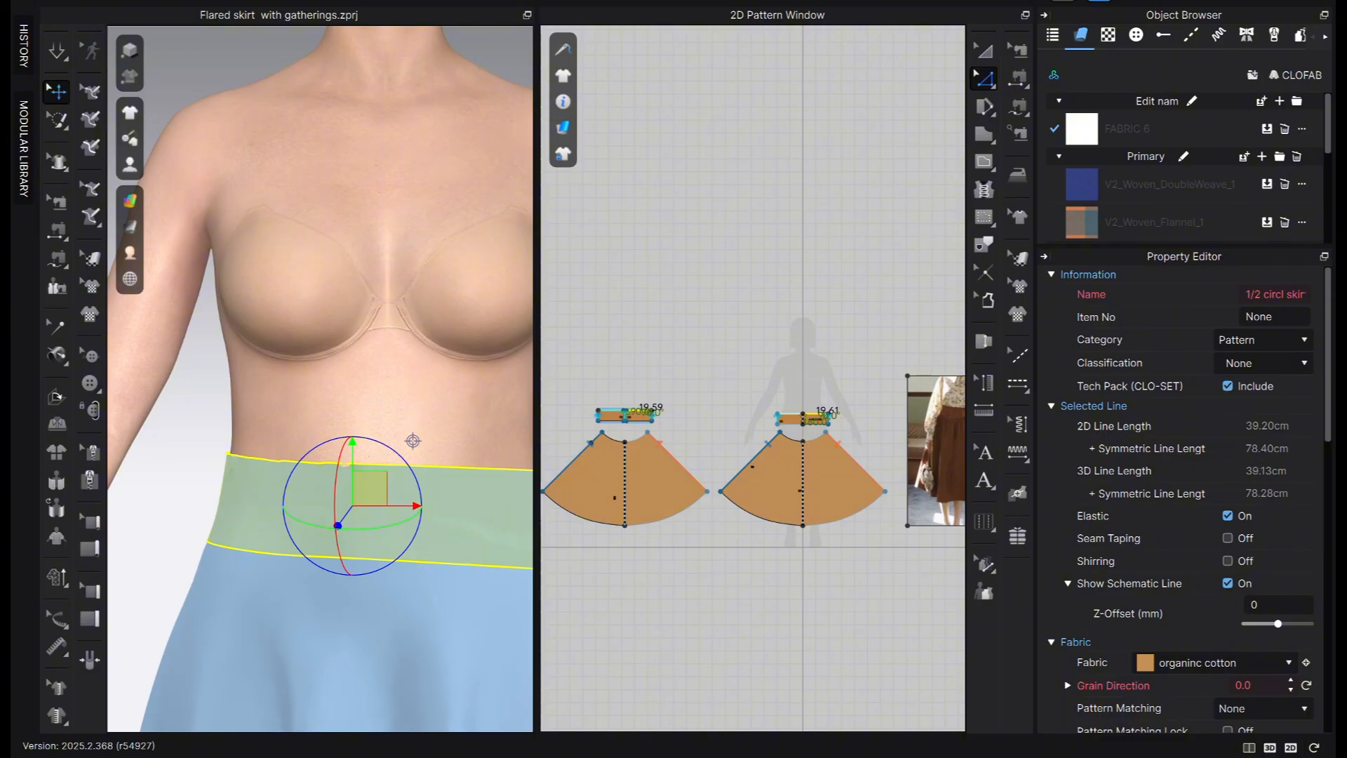
# Switch to Calculator, subtract 78.4 from 76.82 and divide the difference by 4
pyautogui.hotkey('alt', 'Tab')
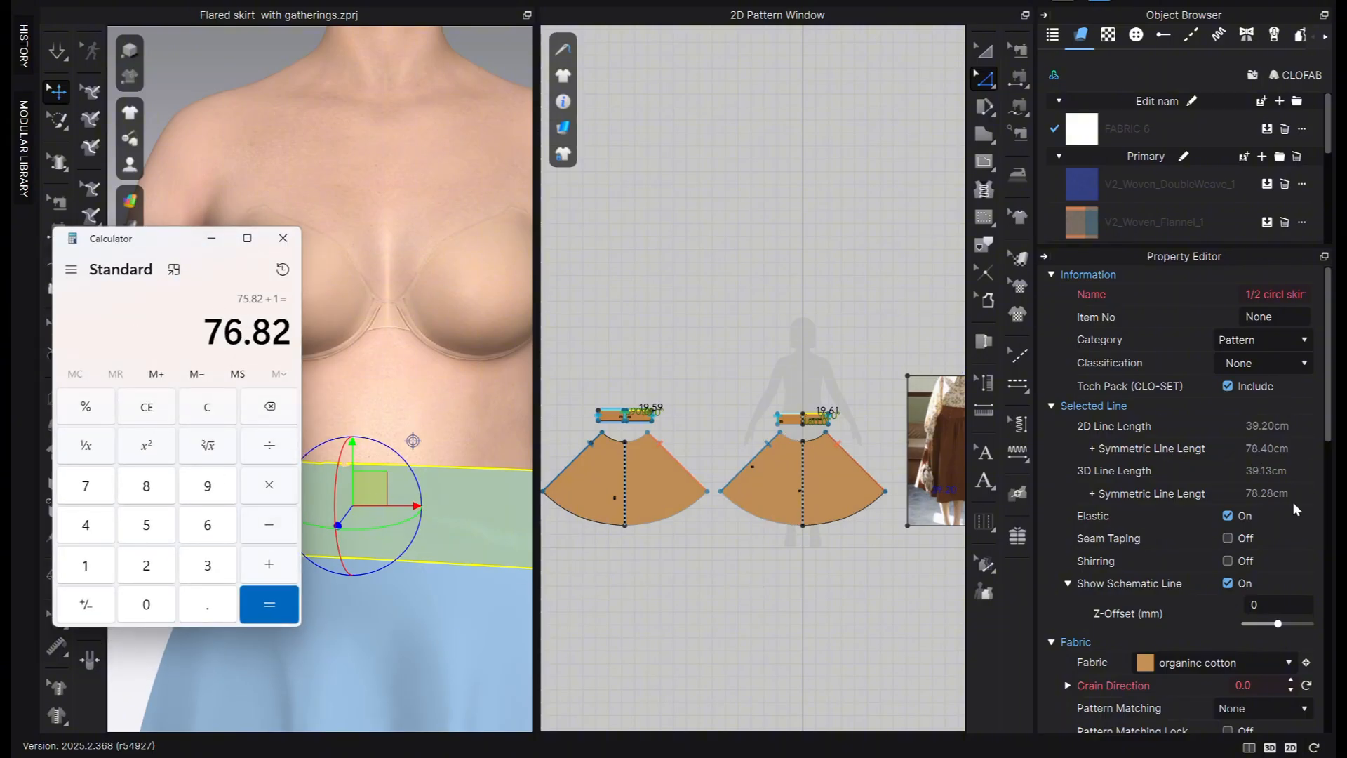
pyautogui.click(267, 526)
pyautogui.click(86, 485)
pyautogui.click(146, 486)
pyautogui.click(207, 603)
pyautogui.click(85, 525)
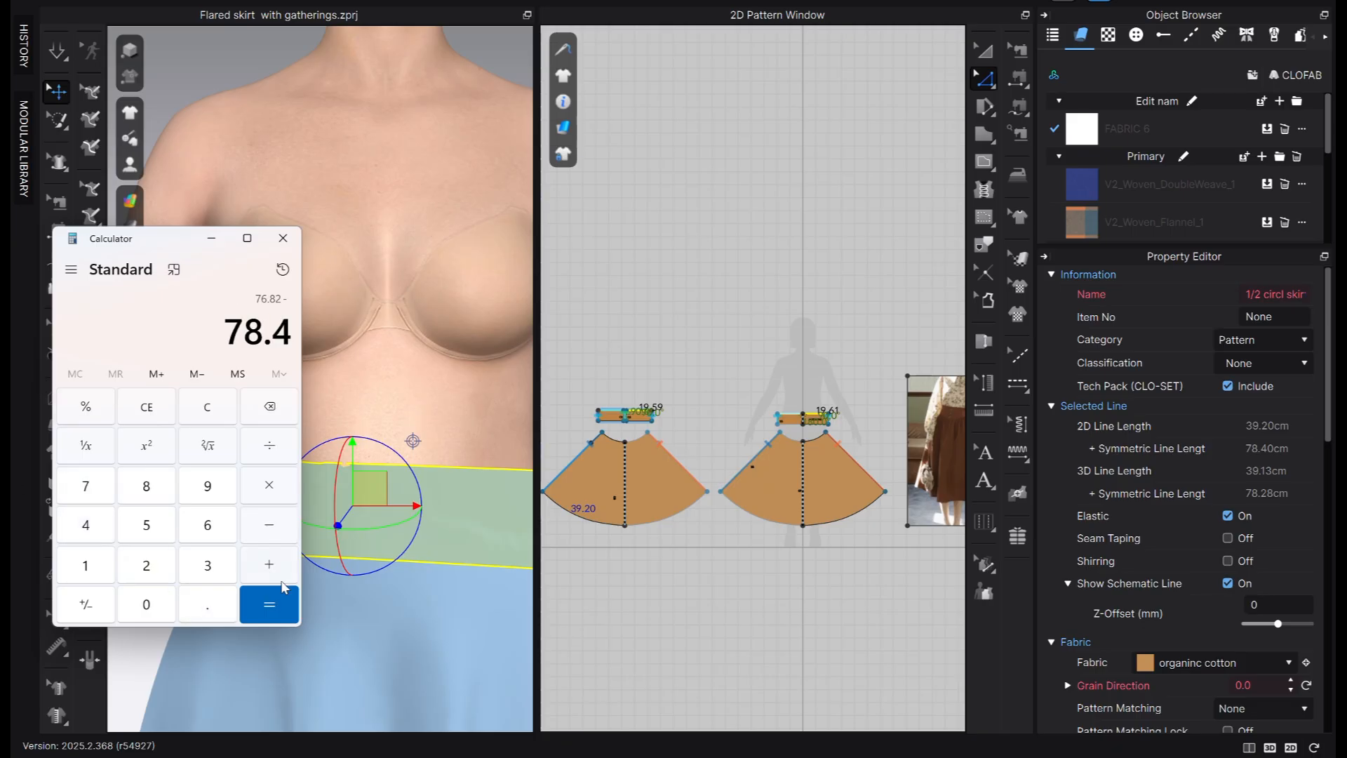
pyautogui.click(287, 597)
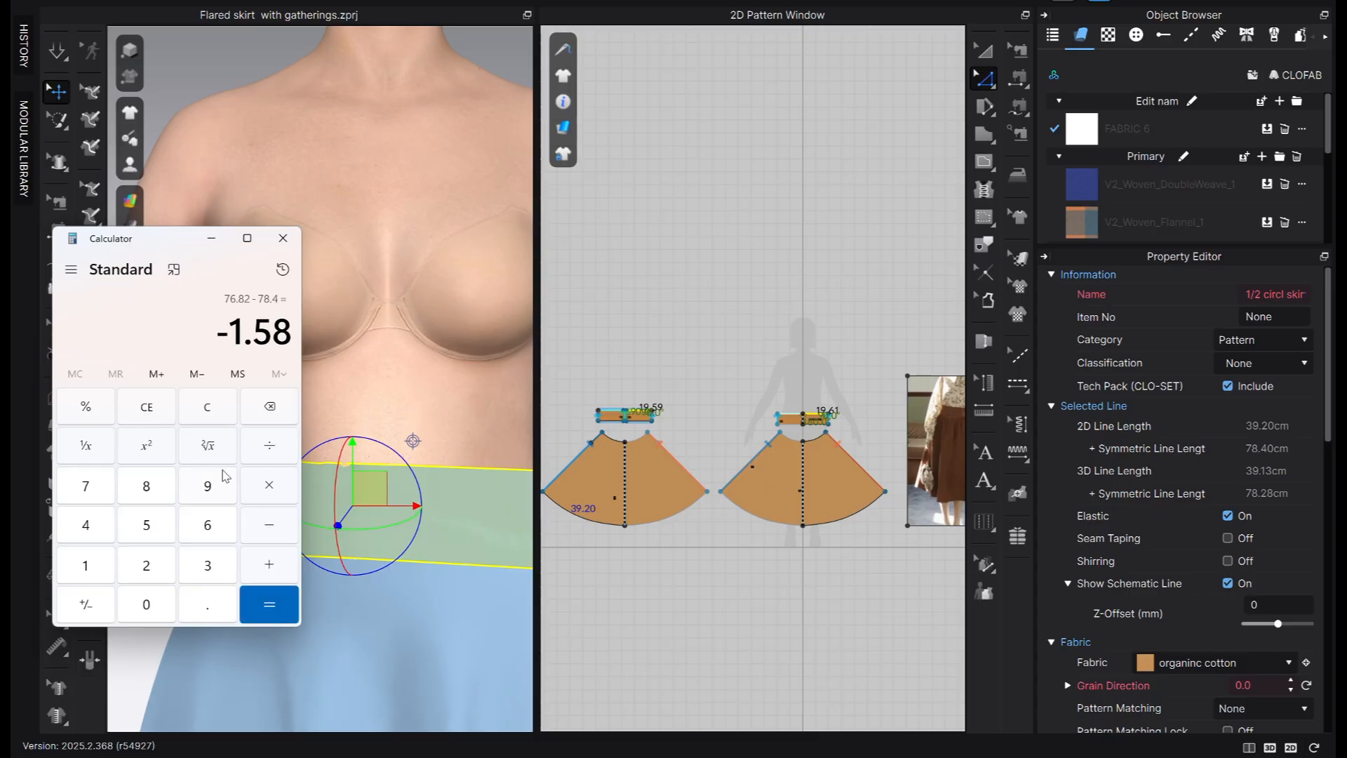
pyautogui.click(269, 446)
pyautogui.click(86, 526)
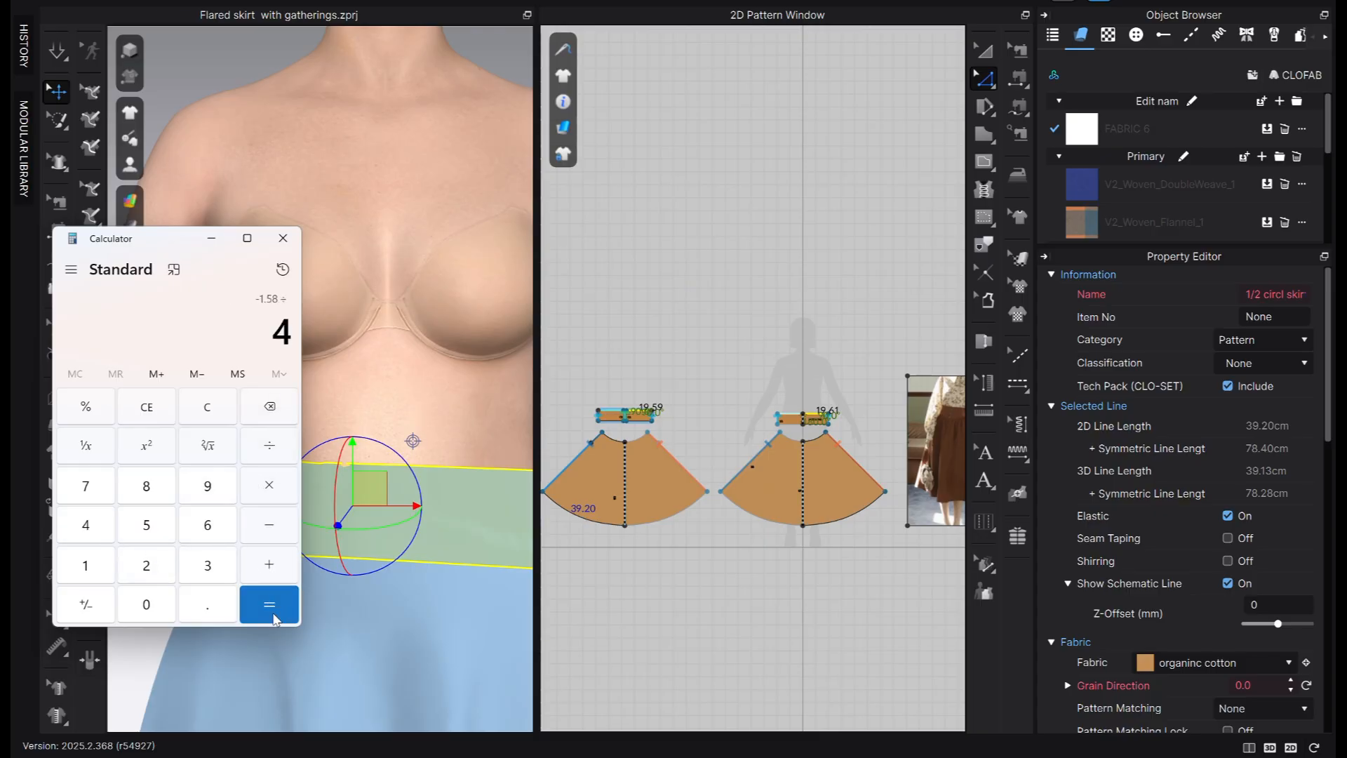
pyautogui.click(270, 604)
pyautogui.click(212, 238)
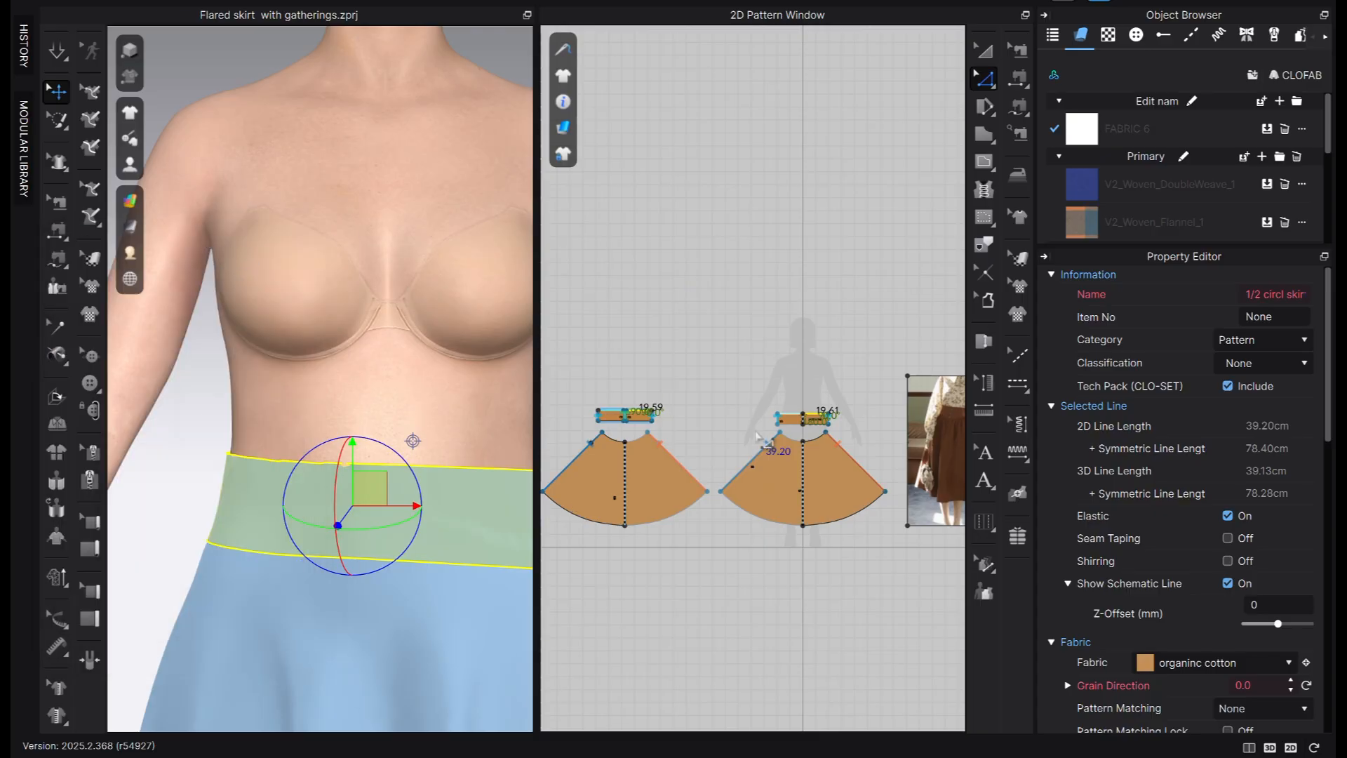
# Move the upper side corners of the front and back waistbands inward by 0.39 cm
pyautogui.scroll(5, 846, 347)
pyautogui.click(816, 362)
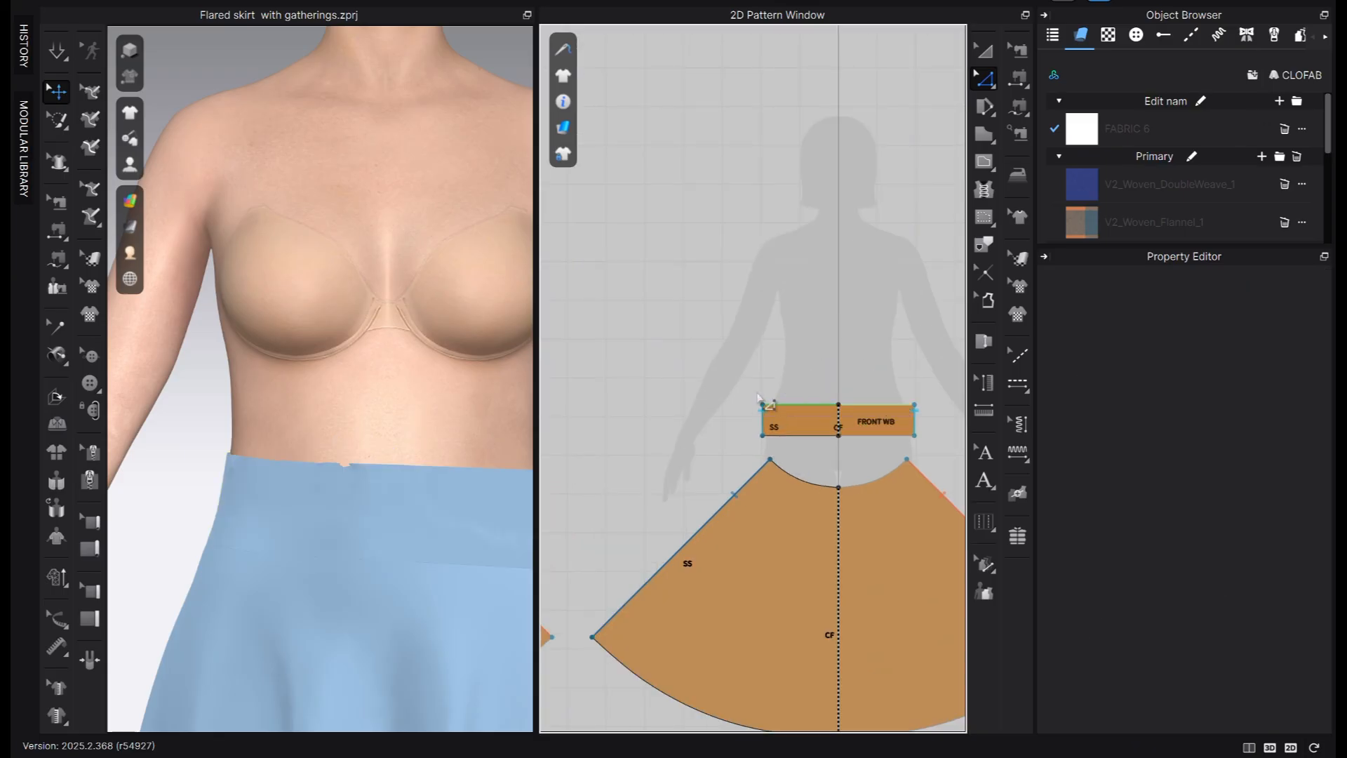
pyautogui.scroll(3, 757, 395)
pyautogui.moveTo(766, 416); pyautogui.dragTo(777, 419)
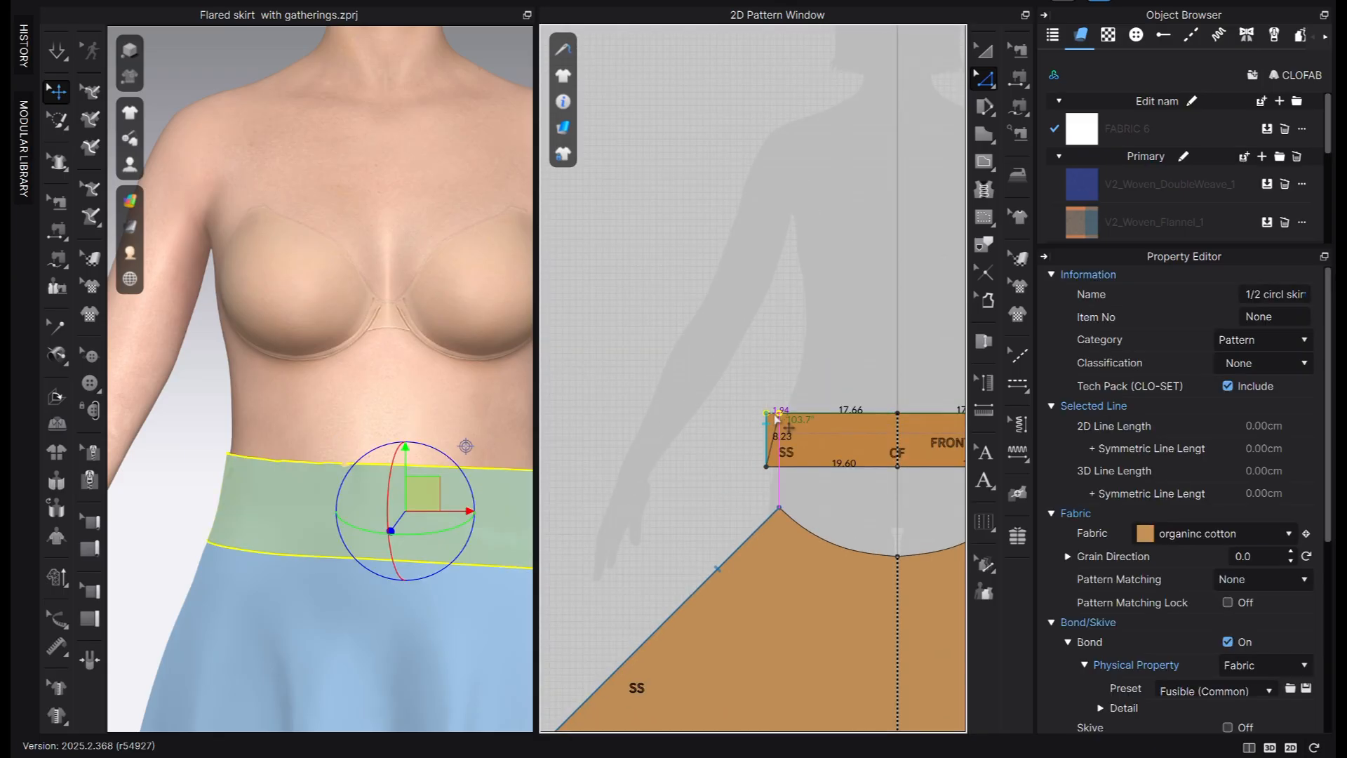
pyautogui.rightClick(778, 419)
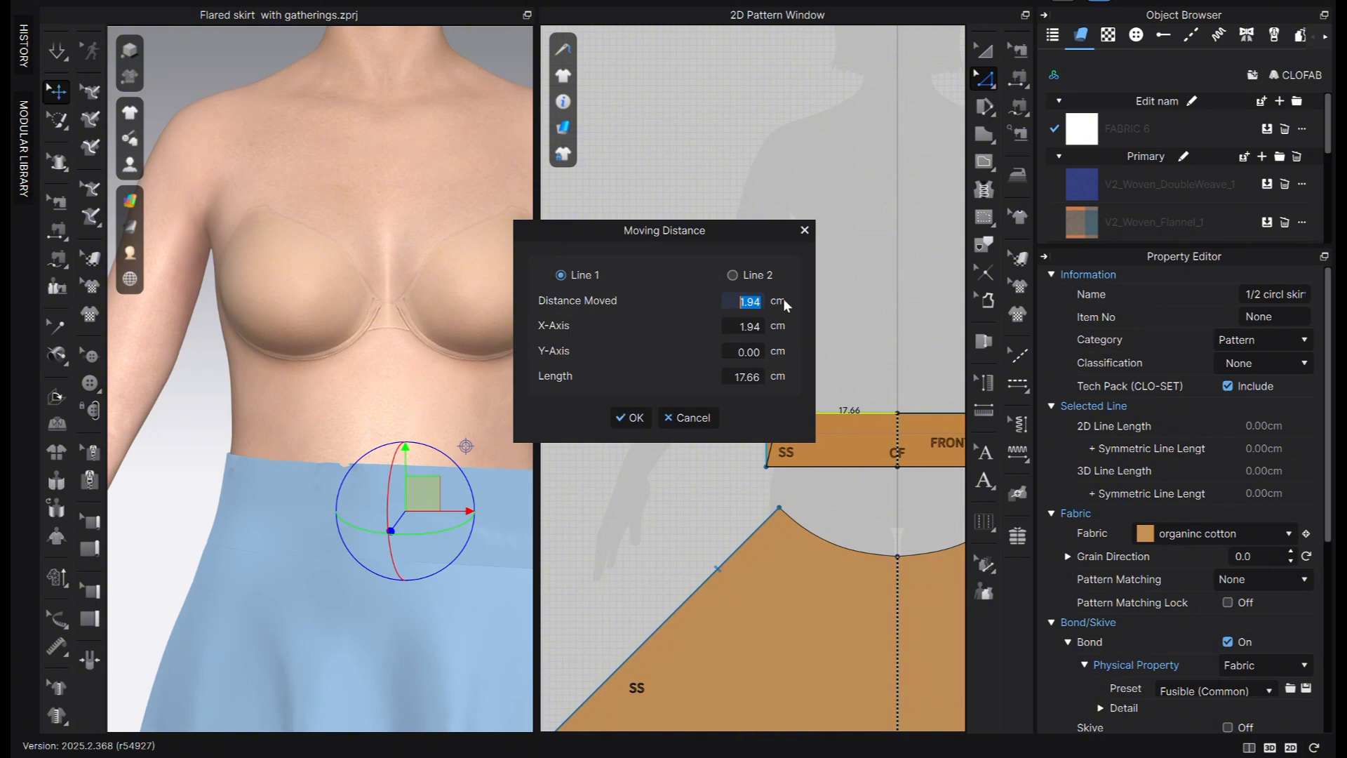
pyautogui.write('.39')
pyautogui.click(630, 417)
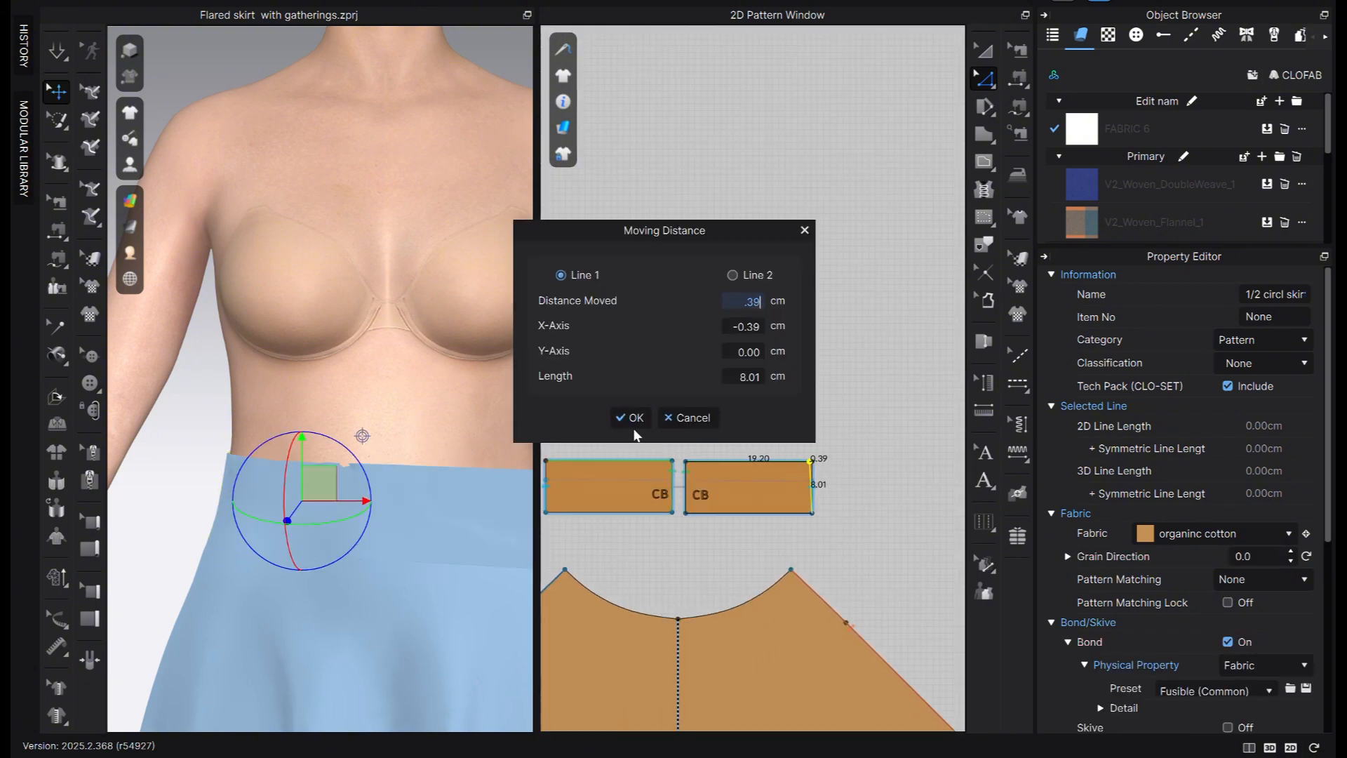
pyautogui.click(634, 424)
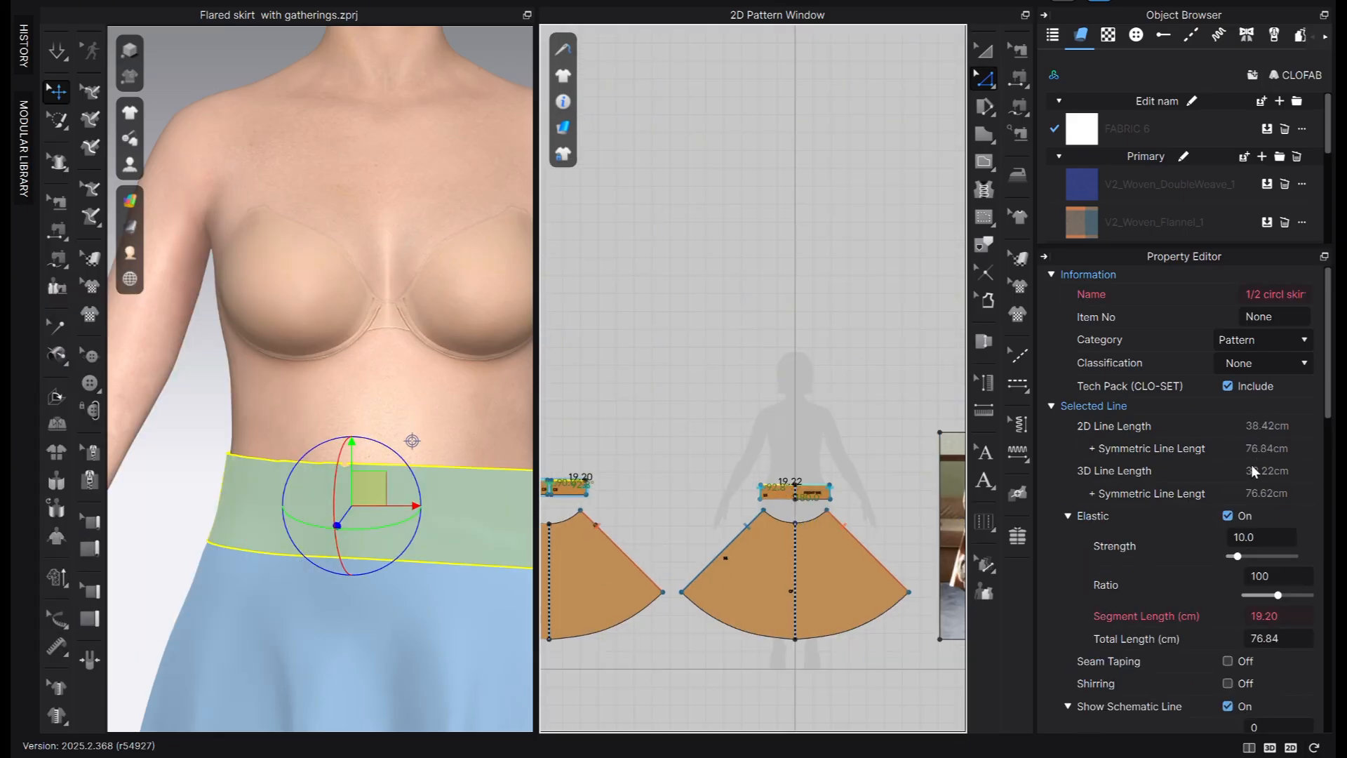
# Lower the front waistband's bottom centre-front point by 7 cm to form a V-shaped lower edge
pyautogui.click(676, 419)
pyautogui.scroll(3, 722, 451)
pyautogui.moveTo(736, 430); pyautogui.dragTo(740, 397, button='middle')
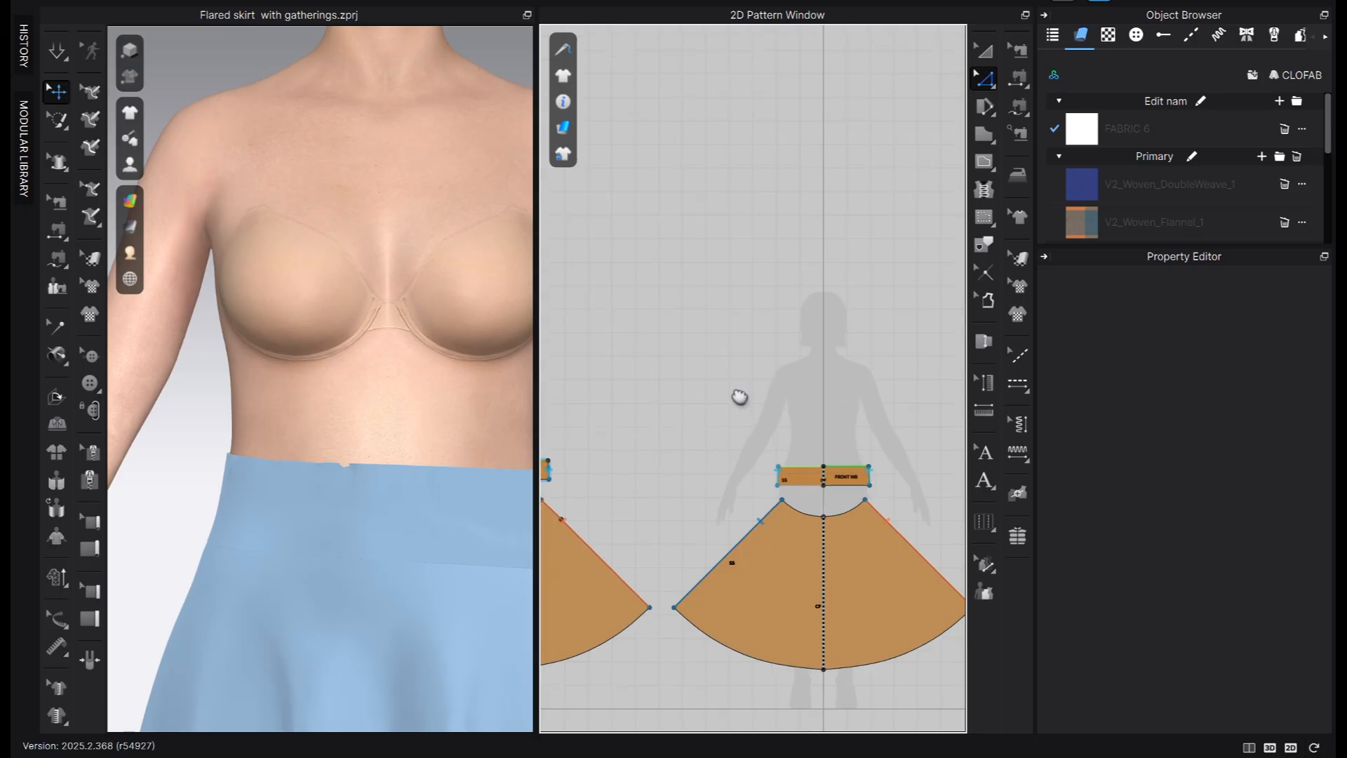
pyautogui.scroll(6, 825, 449)
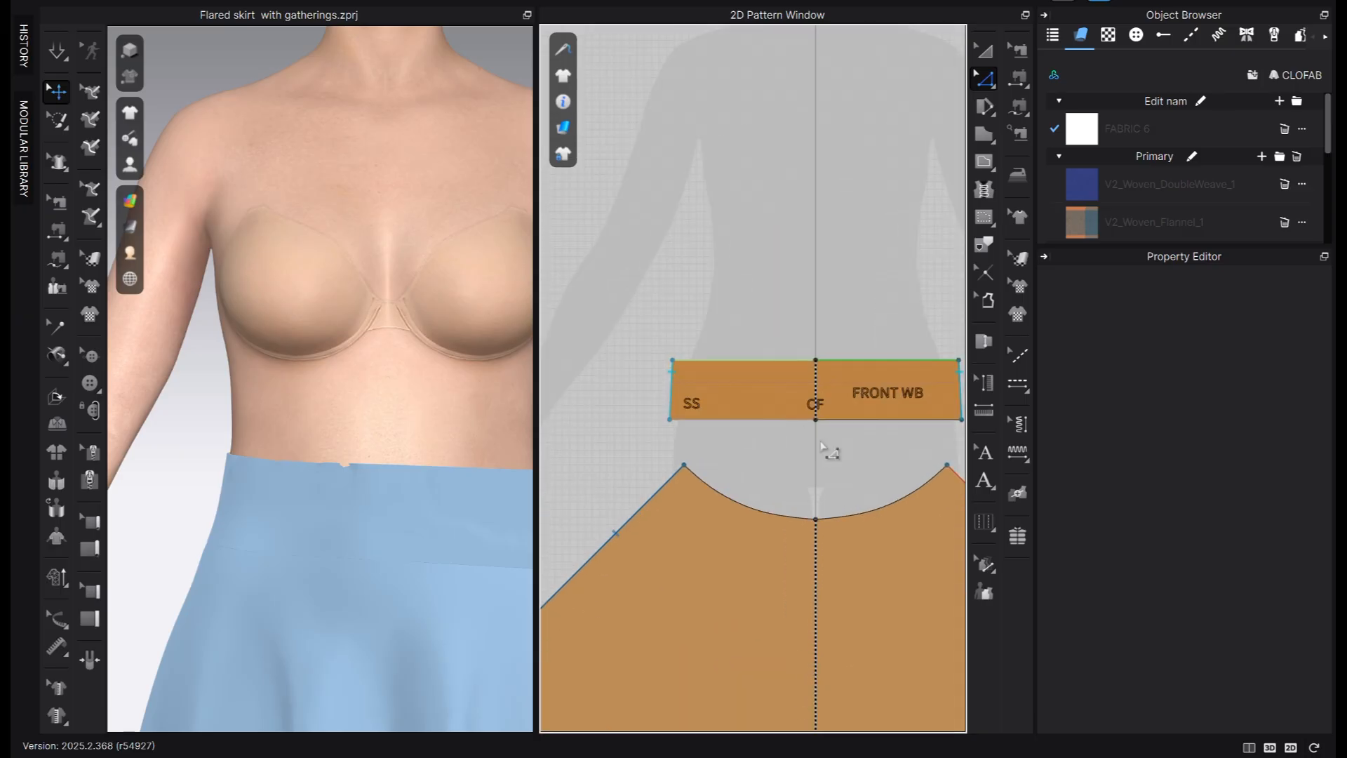
pyautogui.moveTo(816, 421); pyautogui.dragTo(818, 467)
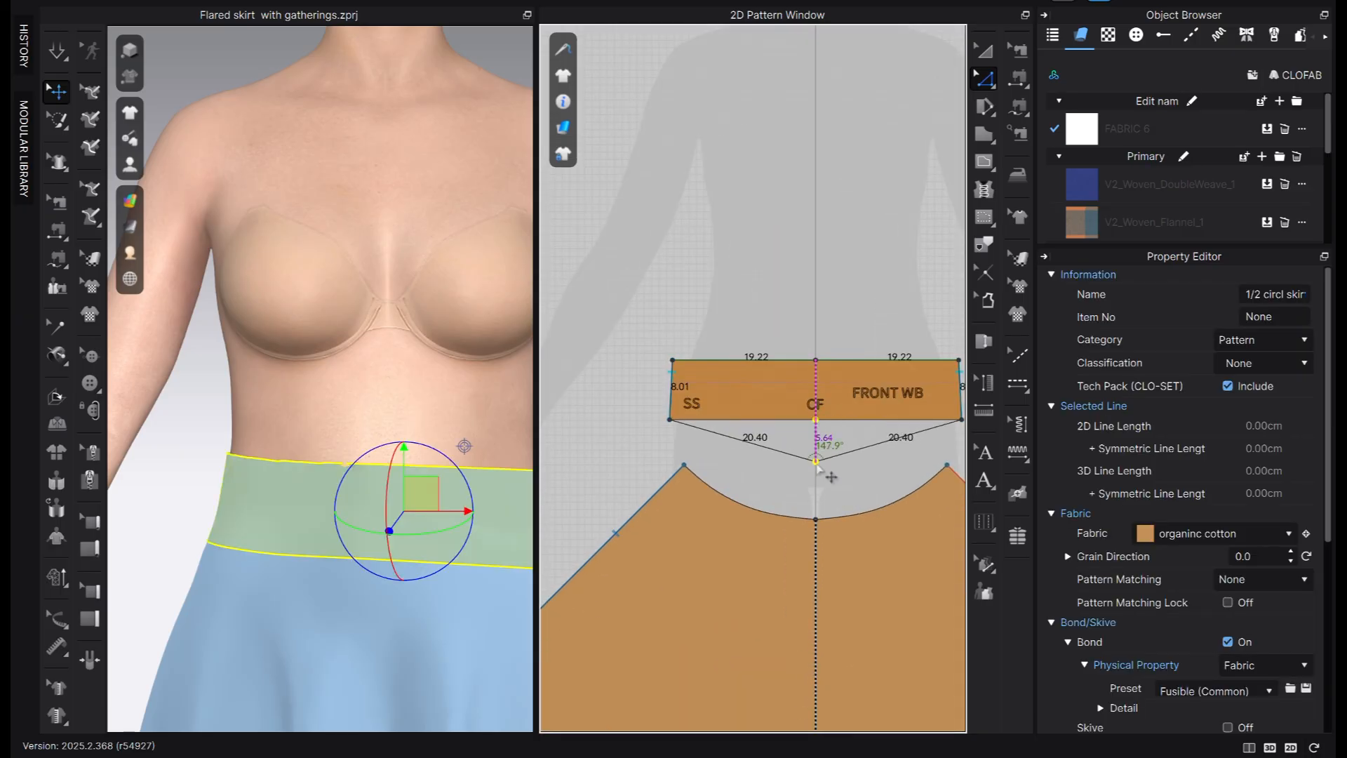
pyautogui.rightClick(818, 466)
pyautogui.write('7')
pyautogui.click(630, 392)
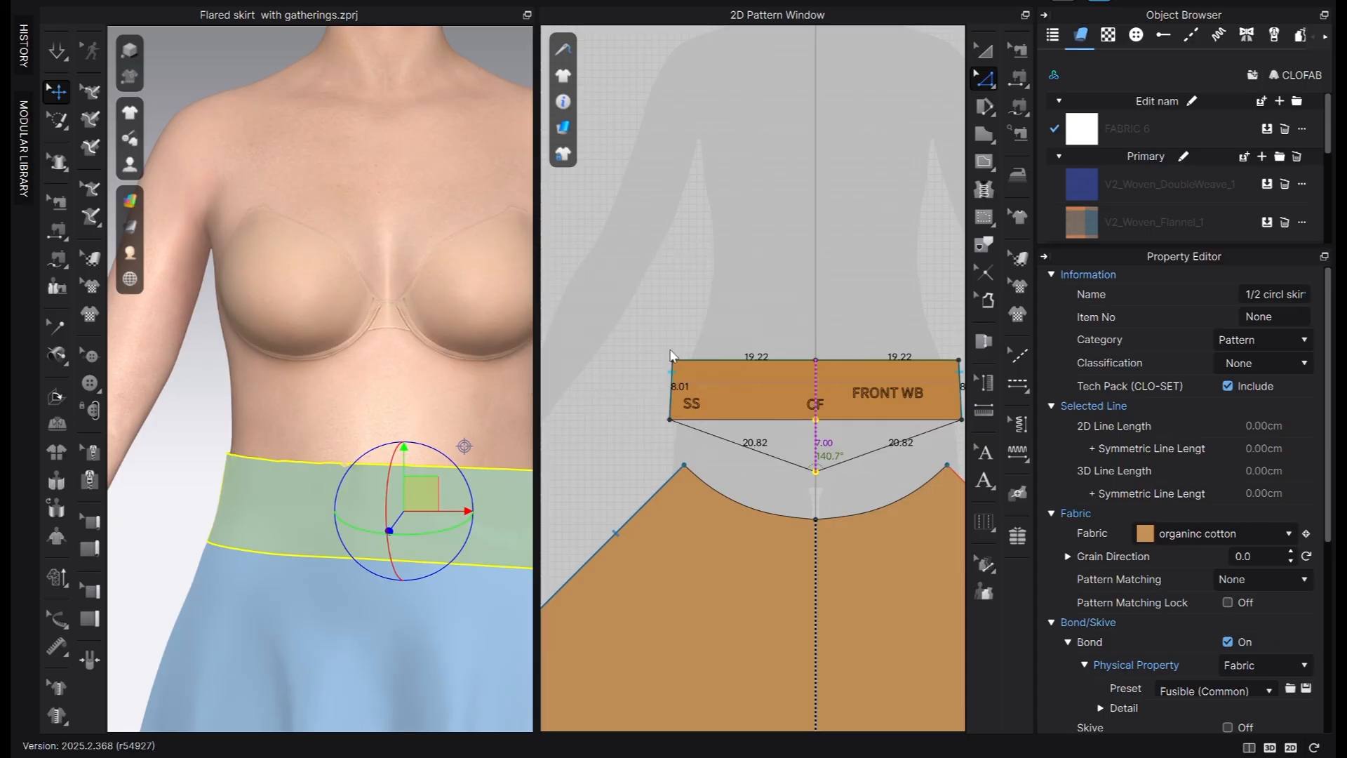
pyautogui.click(790, 273)
pyautogui.scroll(-2, 749, 319)
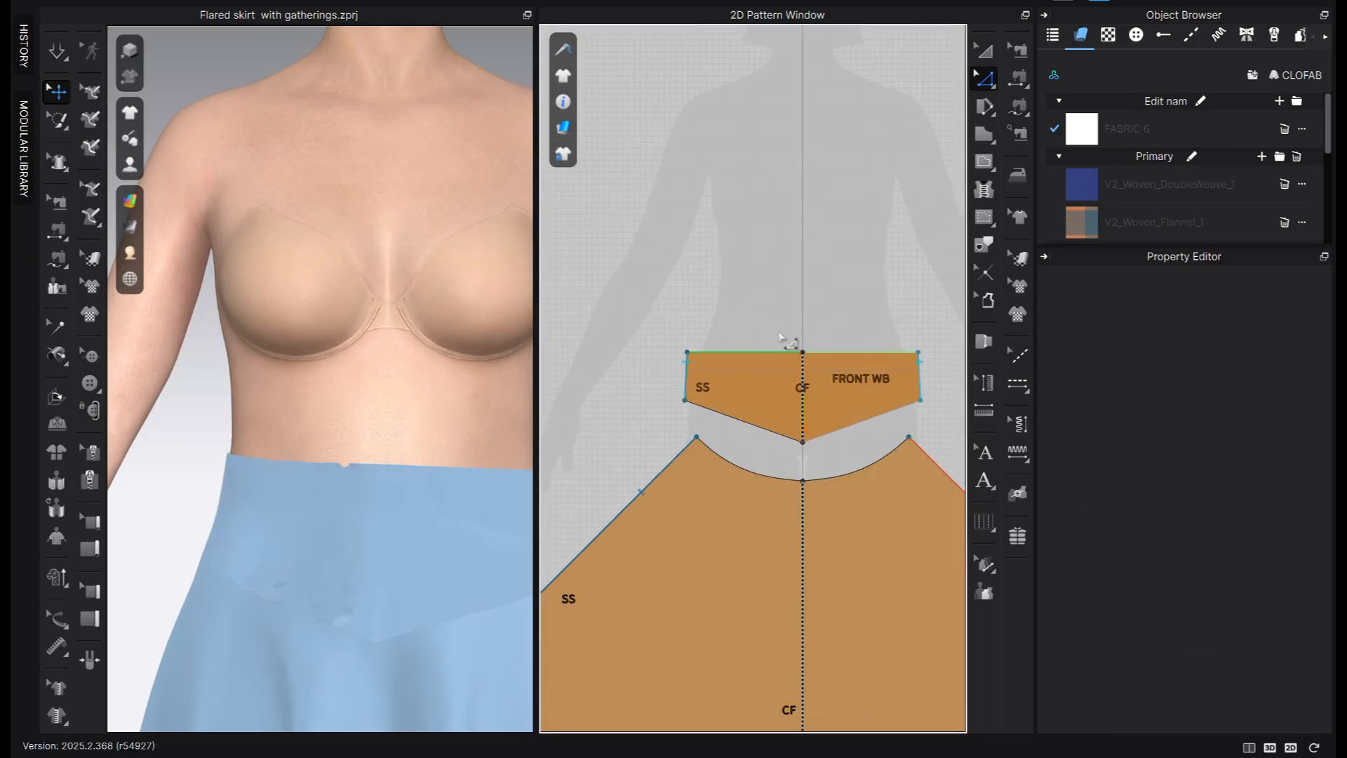
pyautogui.moveTo(708, 385); pyautogui.dragTo(924, 417, button='middle')
pyautogui.scroll(-2, 890, 390)
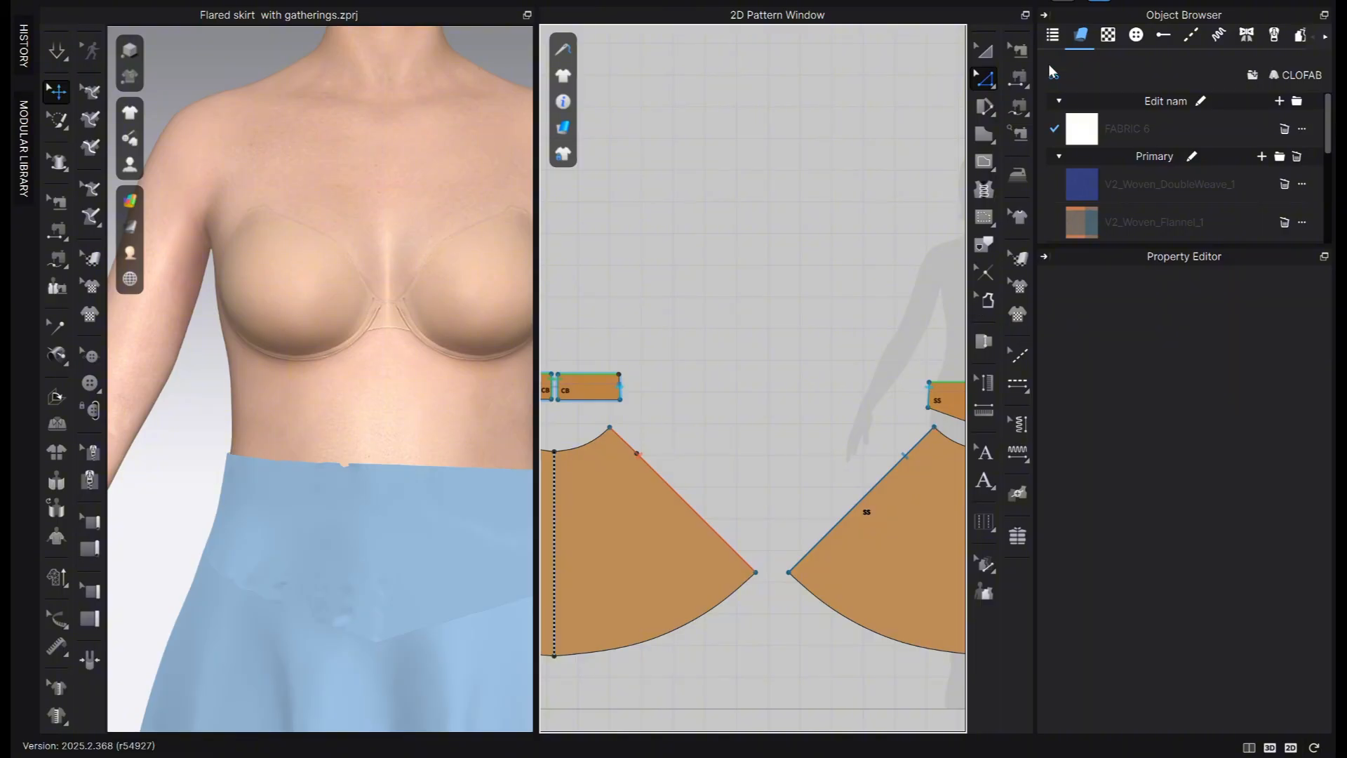
# Collapse the Object Browser and Property Editor to enlarge the working area
pyautogui.click(1044, 16)
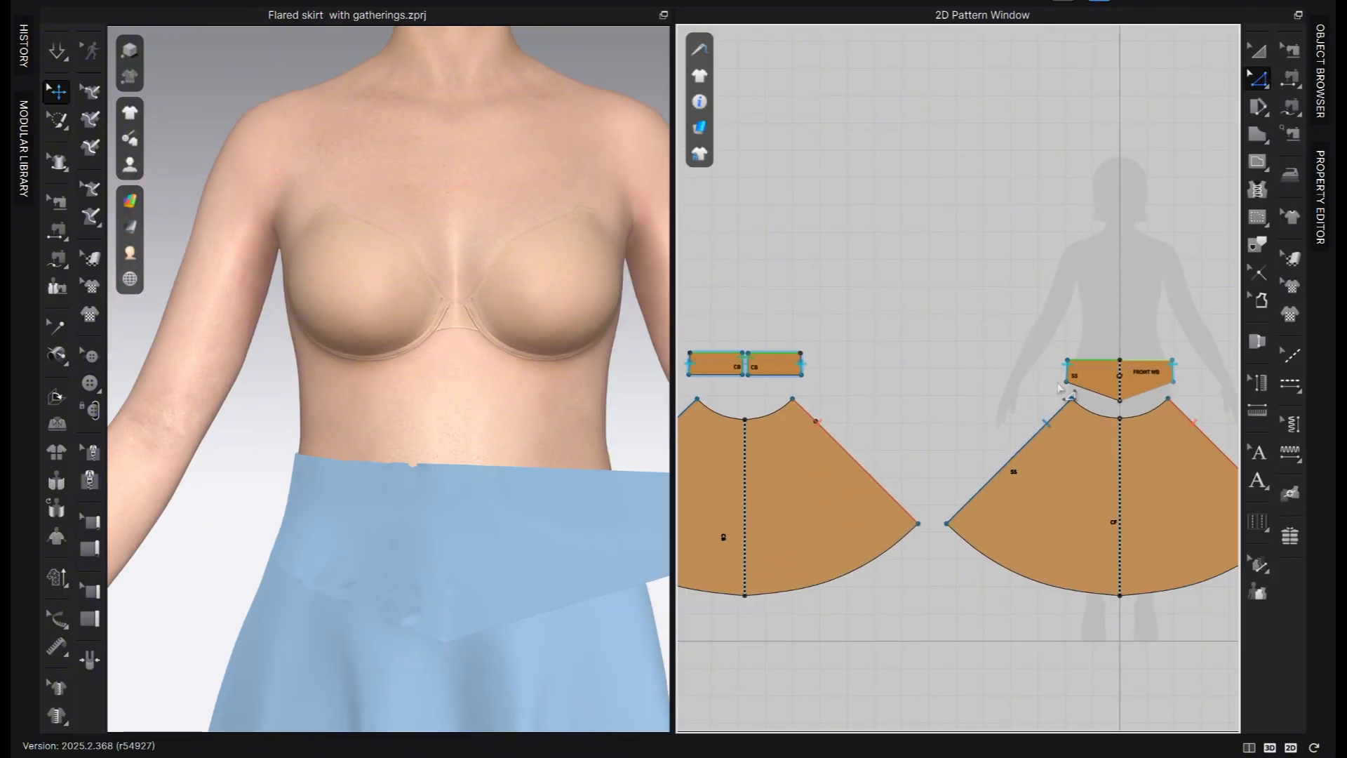
pyautogui.click(1079, 379)
pyautogui.scroll(5, 807, 372)
pyautogui.click(849, 365)
# Move the front and back skirt pieces away to the side of the avatar and freeze both
pyautogui.scroll(-6, 824, 362)
pyautogui.scroll(-5, 397, 537)
pyautogui.moveTo(463, 459); pyautogui.dragTo(462, 336, button='middle')
pyautogui.moveTo(436, 562); pyautogui.dragTo(144, 562)
pyautogui.moveTo(492, 561); pyautogui.dragTo(251, 561)
pyautogui.keyDown('shift'); pyautogui.click(127, 576); pyautogui.keyUp('shift')
pyautogui.rightClick(250, 562)
pyautogui.click(326, 114)
# Run the simulation to drape the waistband on the avatar and stop it
pyautogui.click(434, 329)
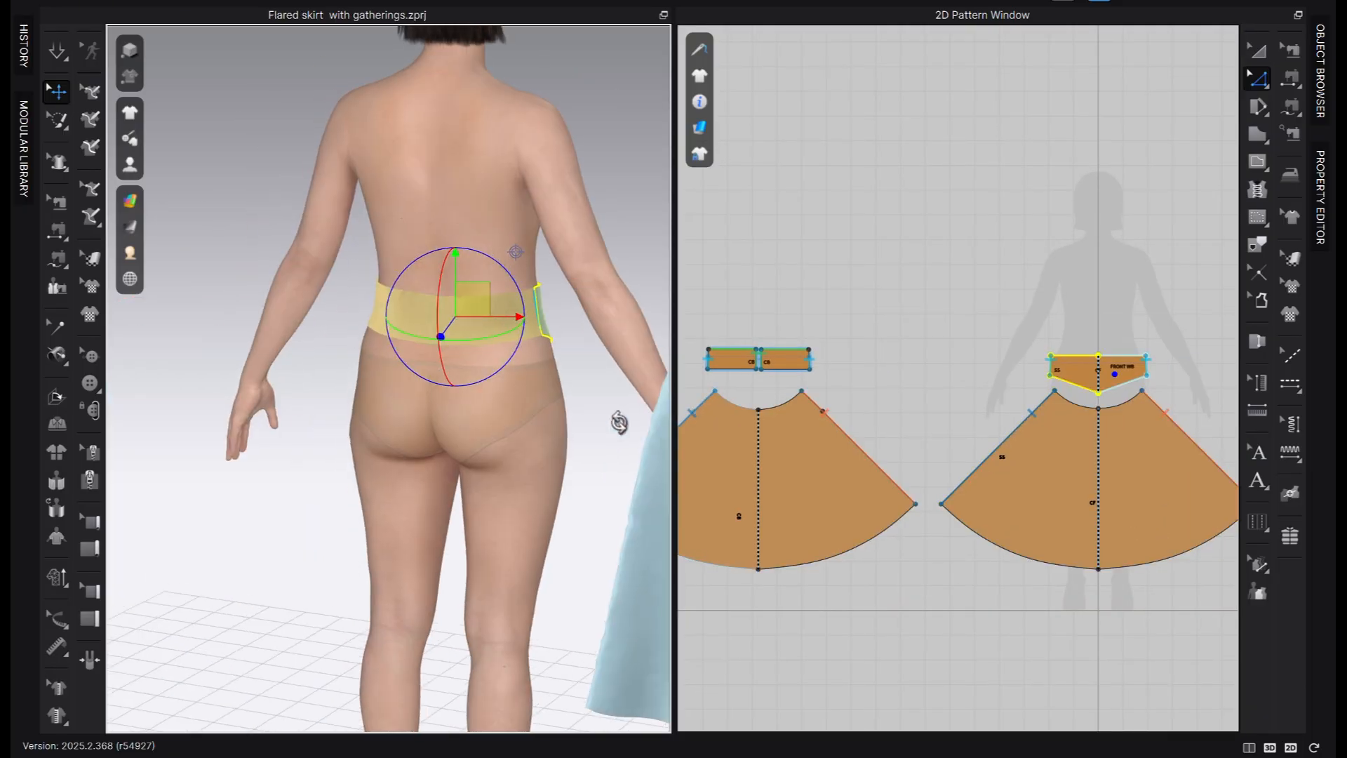
pyautogui.moveTo(619, 423); pyautogui.dragTo(466, 389, button='right')
pyautogui.press('space')
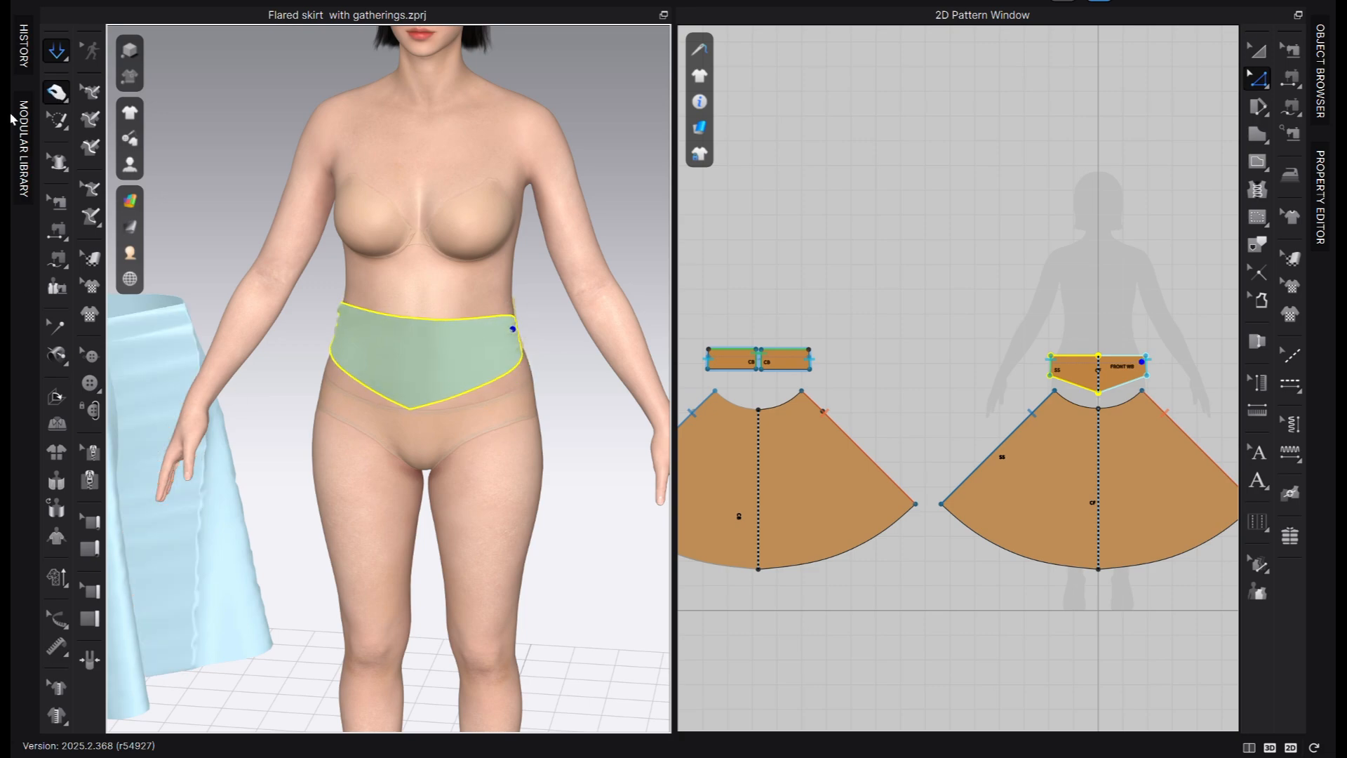
pyautogui.click(57, 46)
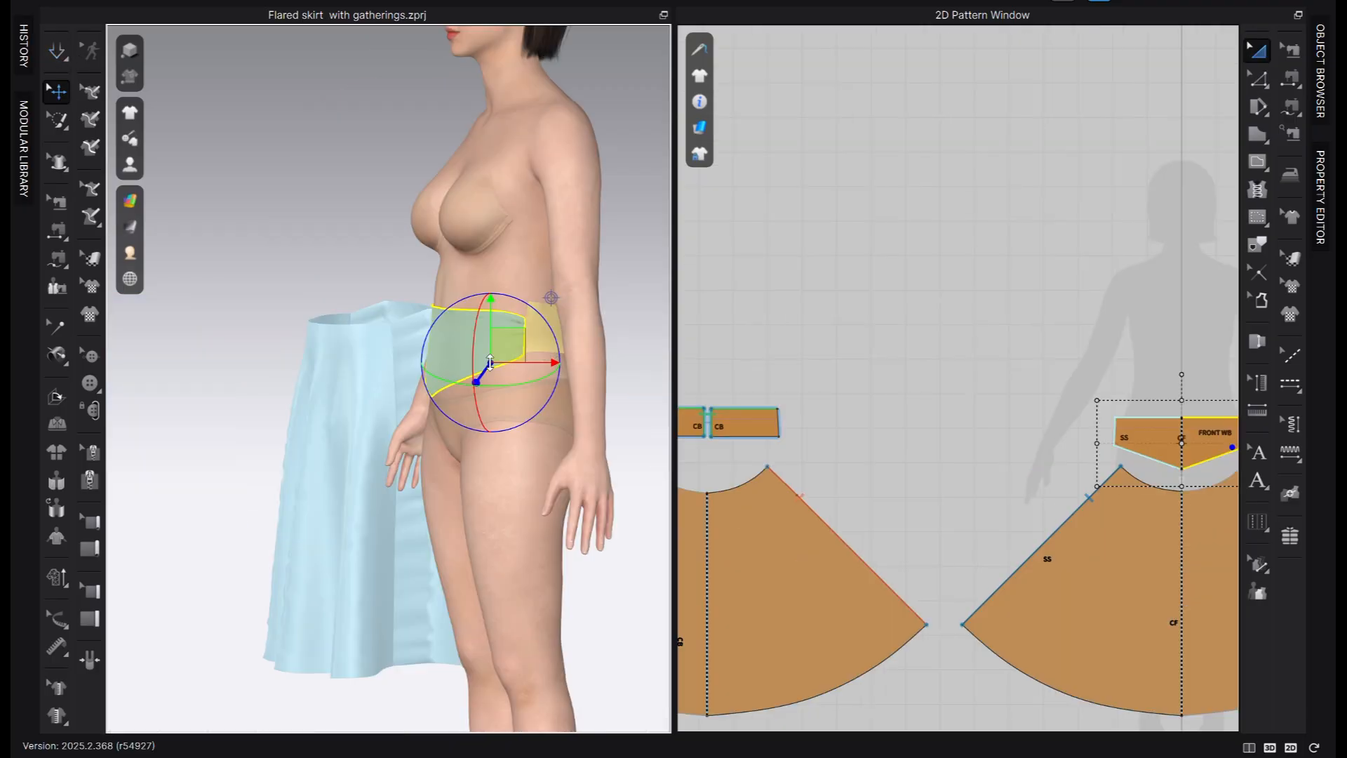
# Reset the 3D placement of the front and back waistband pieces and face the avatar from the front
pyautogui.keyDown('shift'); pyautogui.click(544, 350); pyautogui.keyUp('shift')
pyautogui.rightClick(542, 347)
pyautogui.click(613, 261)
pyautogui.press('2')
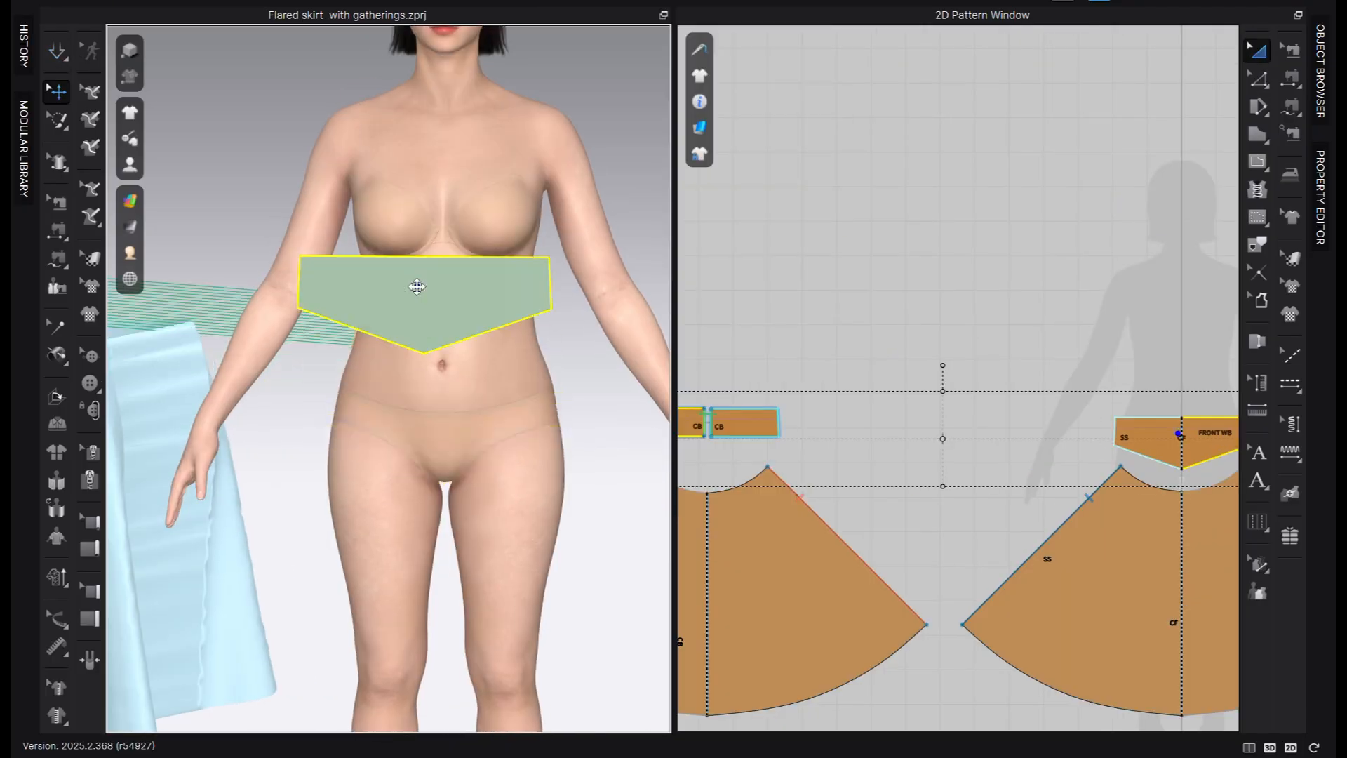
# Move the front waistband up over the avatar's shoulder and display the arrangement points
pyautogui.moveTo(418, 285); pyautogui.dragTo(341, 116)
pyautogui.moveTo(130, 171)
pyautogui.click(253, 220)
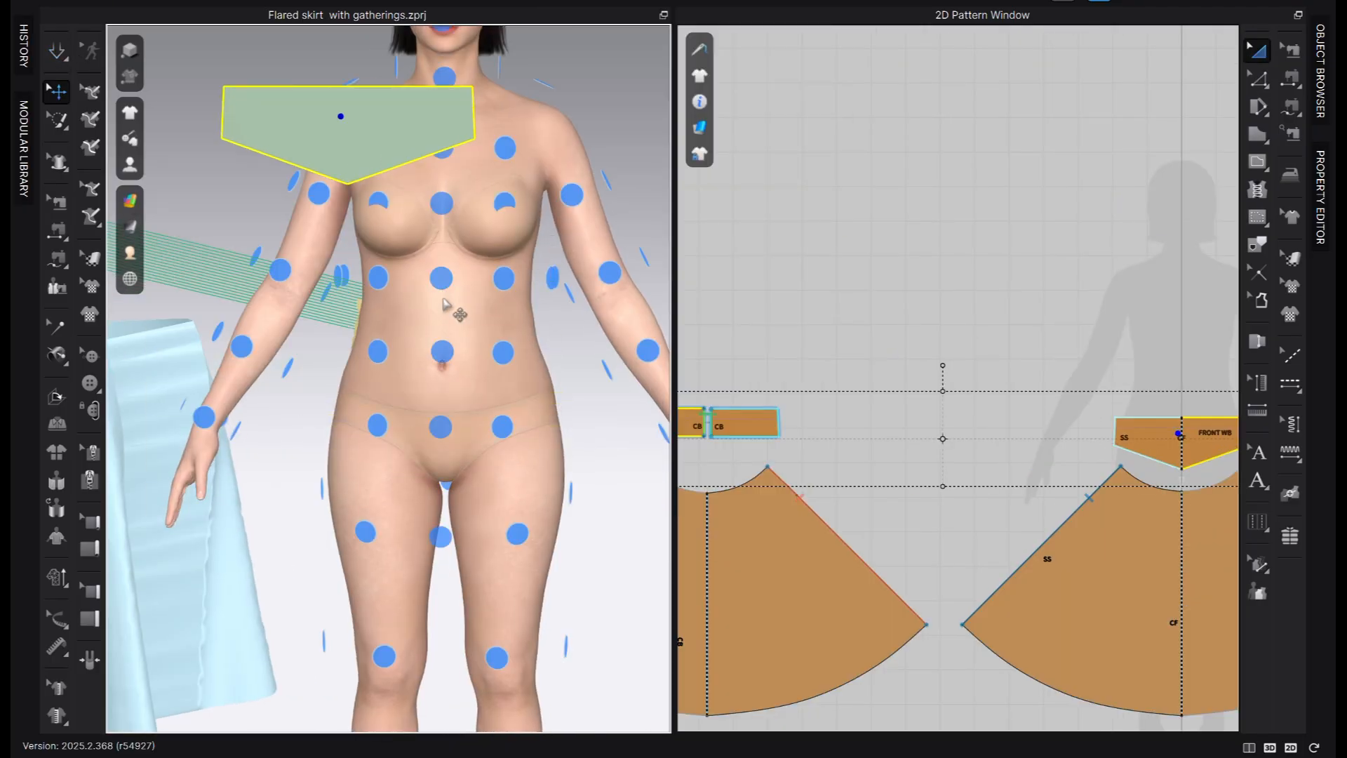
# Try to place the waistband pieces around the avatar's waist using the arrangement points
pyautogui.click(443, 283)
pyautogui.moveTo(446, 294); pyautogui.dragTo(449, 323, button='right')
pyautogui.click(343, 285)
pyautogui.moveTo(351, 299); pyautogui.dragTo(284, 293)
# Delete the sewing between the two center back edges of the back waistband
pyautogui.click(1065, 358)
pyautogui.press('b')
pyautogui.click(766, 417)
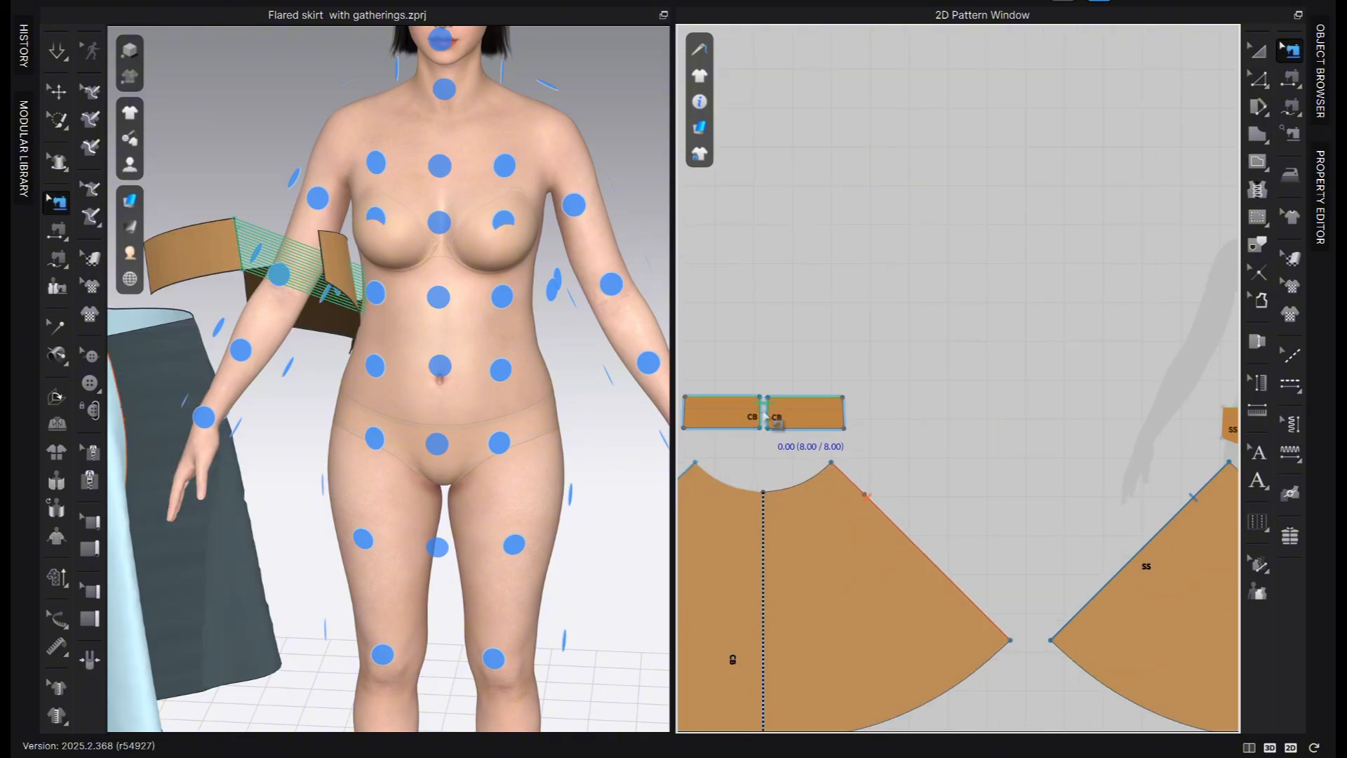
pyautogui.press('Delete')
# Arrange the front waistband at the avatar's front waist point and the back waistband pieces around the back waist
pyautogui.scroll(-3, 848, 435)
pyautogui.moveTo(848, 436); pyautogui.dragTo(1023, 409, button='middle')
pyautogui.press('a')
pyautogui.click(323, 285)
pyautogui.click(436, 443)
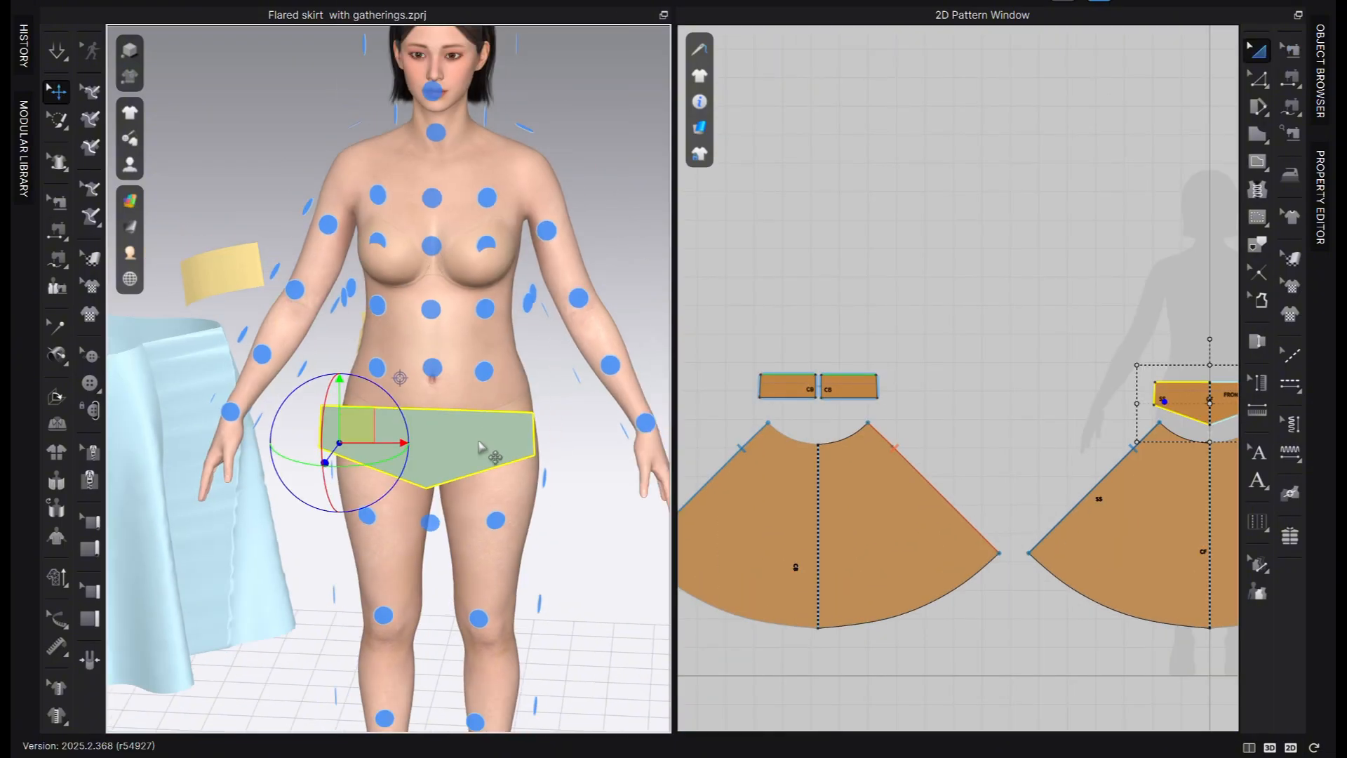
pyautogui.click(433, 308)
pyautogui.moveTo(444, 337); pyautogui.dragTo(247, 385, button='right')
pyautogui.click(468, 342)
pyautogui.click(492, 291)
pyautogui.scroll(4, 521, 414)
pyautogui.moveTo(469, 397); pyautogui.dragTo(427, 440, button='right')
pyautogui.scroll(3, 931, 326)
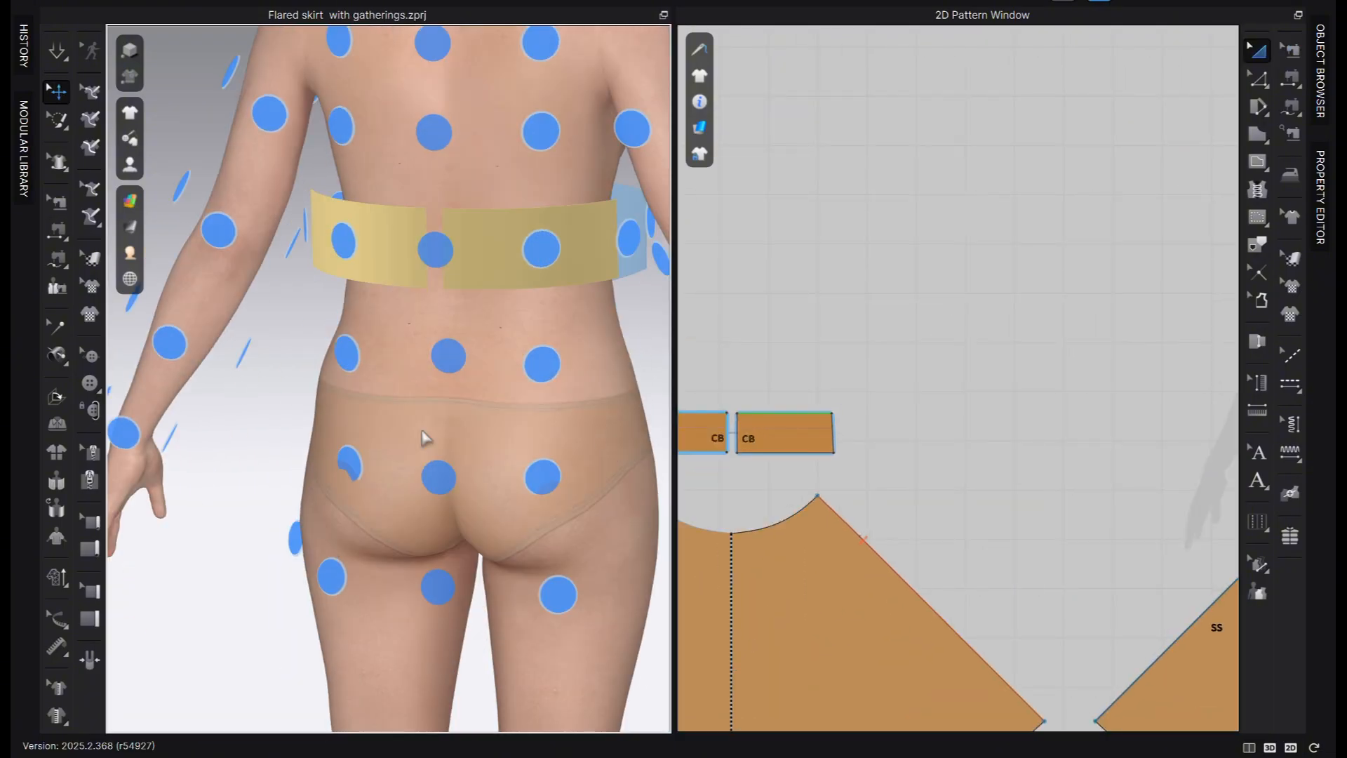
# Sew the center back edges of the back waistband together and the front waistband's side edge to the back waistband's
pyautogui.press('n')
pyautogui.click(727, 421)
pyautogui.click(735, 421)
pyautogui.moveTo(607, 466); pyautogui.dragTo(393, 449, button='right')
pyautogui.click(923, 405)
pyautogui.scroll(-3, 1077, 418)
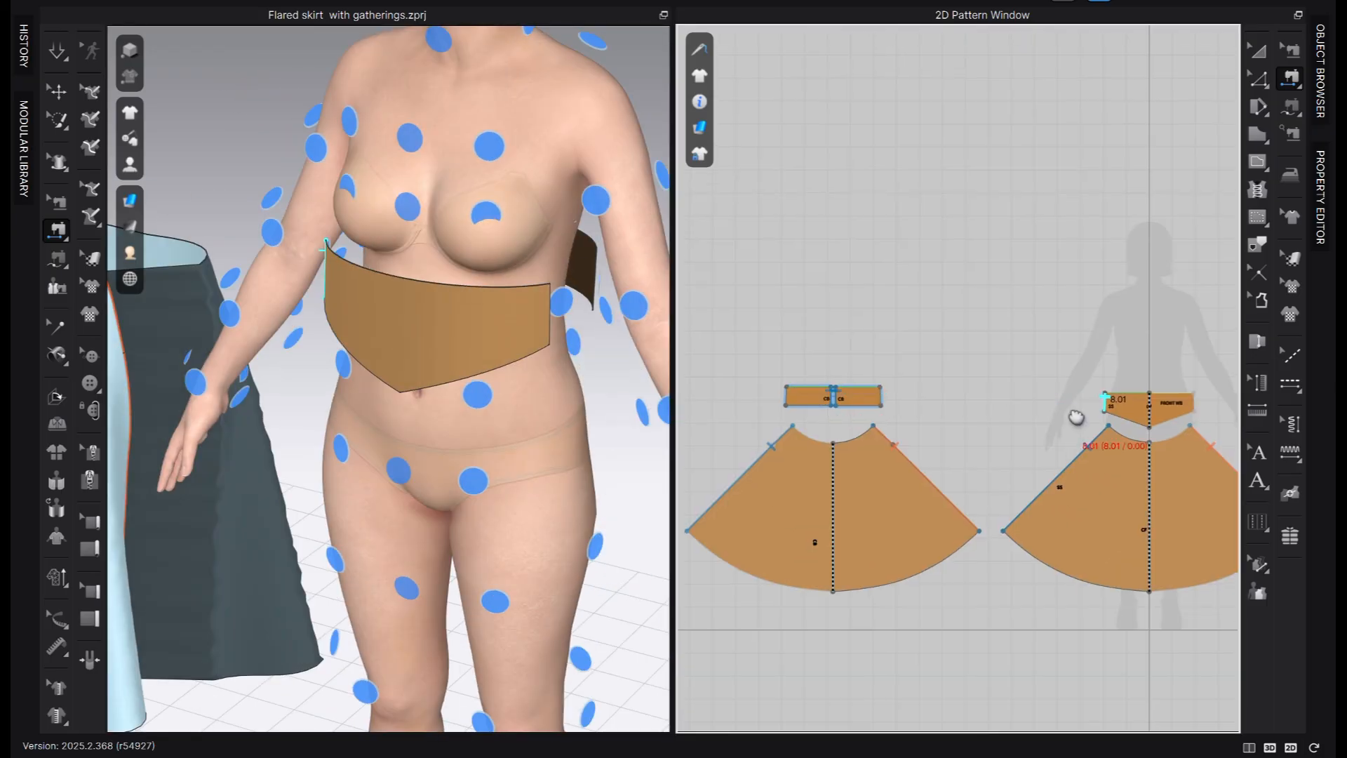
pyautogui.click(881, 398)
# Simulate the waistband, pull its front down into place, and display the body guide lines on the avatar
pyautogui.click(165, 278)
pyautogui.press('space')
pyautogui.press('q')
pyautogui.moveTo(436, 364); pyautogui.dragTo(407, 438)
pyautogui.press('2')
pyautogui.click(56, 623)
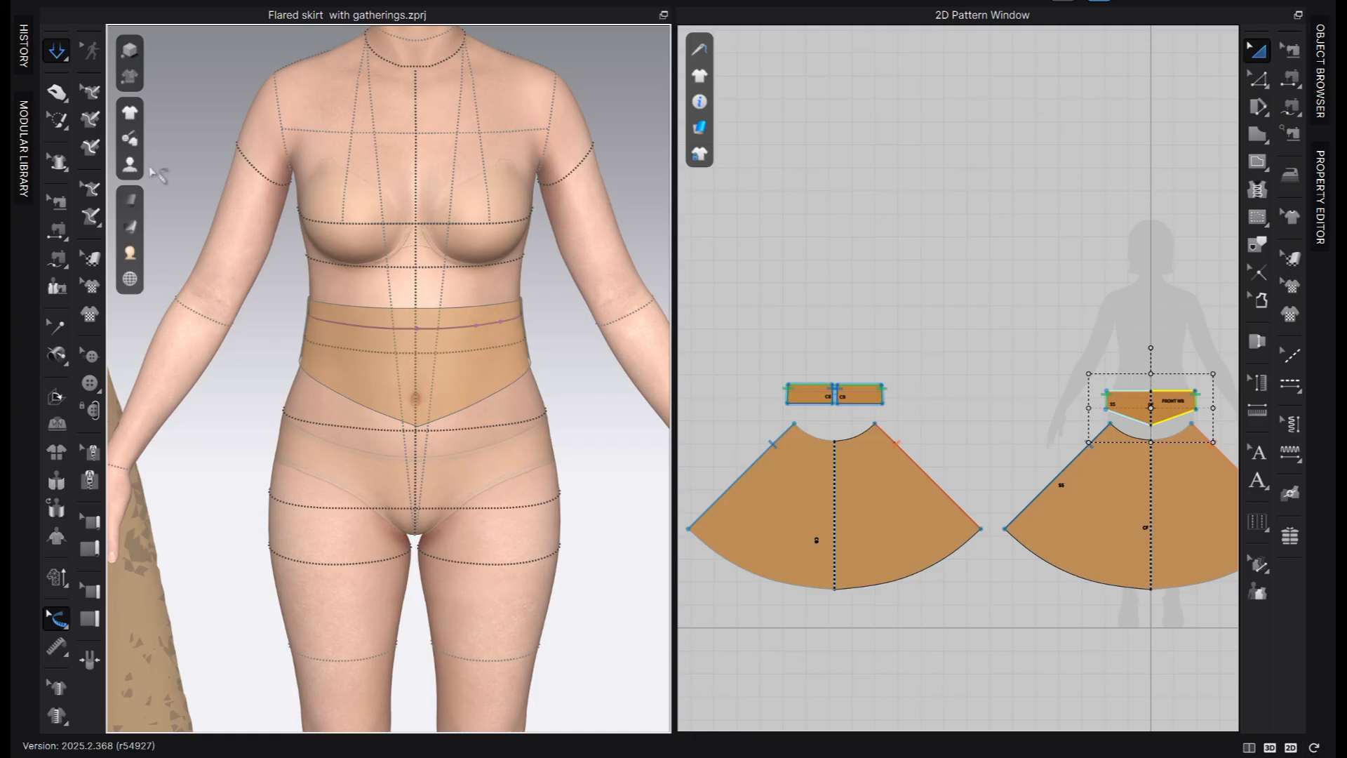
# Pull the front and back of the simulated waistband down evenly and check its position against the avatar's body guide lines
pyautogui.press('q')
pyautogui.moveTo(506, 370); pyautogui.dragTo(536, 421)
pyautogui.moveTo(419, 410); pyautogui.dragTo(436, 463)
pyautogui.moveTo(330, 372); pyautogui.dragTo(307, 428)
pyautogui.moveTo(428, 498); pyautogui.dragTo(617, 491, button='right')
pyautogui.moveTo(435, 351); pyautogui.dragTo(449, 379)
pyautogui.moveTo(449, 400); pyautogui.dragTo(498, 395, button='right')
pyautogui.press('2')
pyautogui.click(59, 621)
pyautogui.scroll(4, 502, 407)
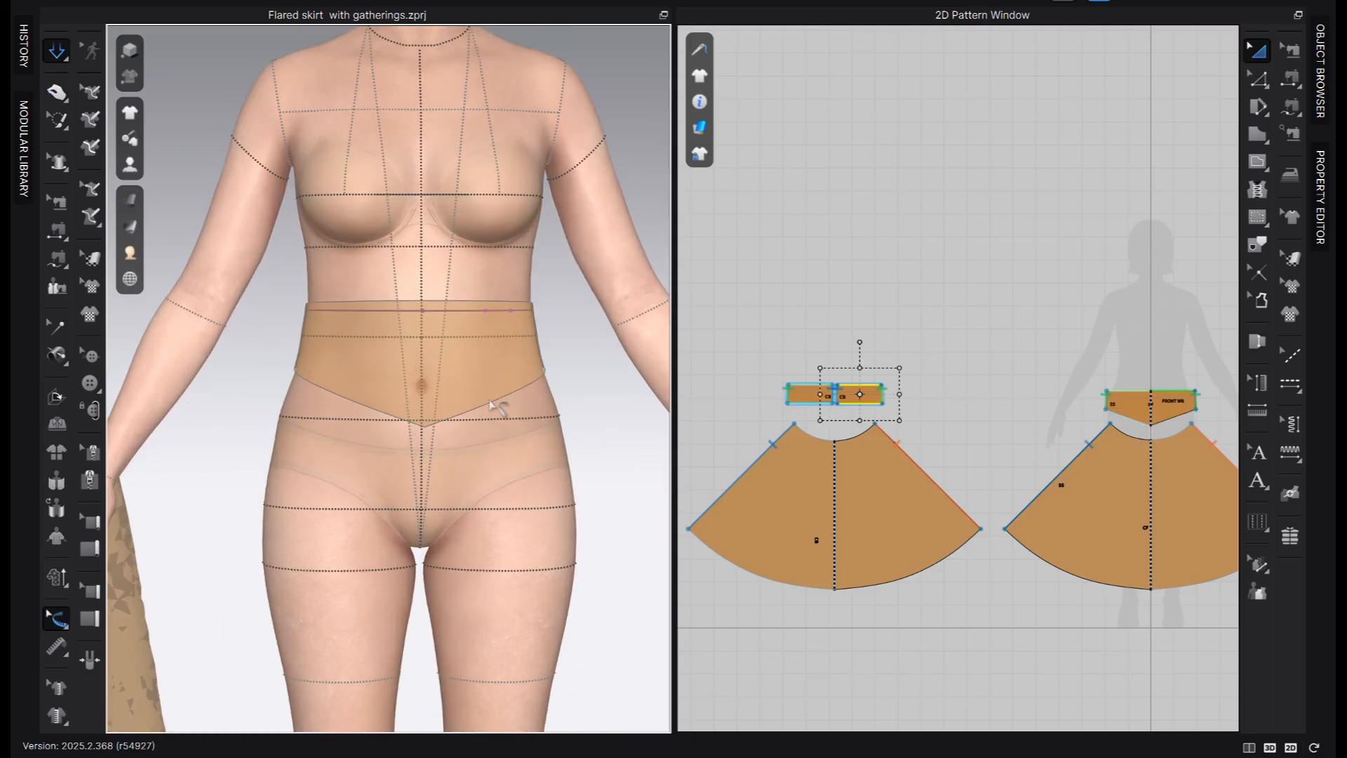
# Move the lower side corner of the front waistband outward by 1 cm
pyautogui.moveTo(1063, 371); pyautogui.dragTo(939, 358, button='middle')
pyautogui.scroll(5, 950, 421)
pyautogui.press('z')
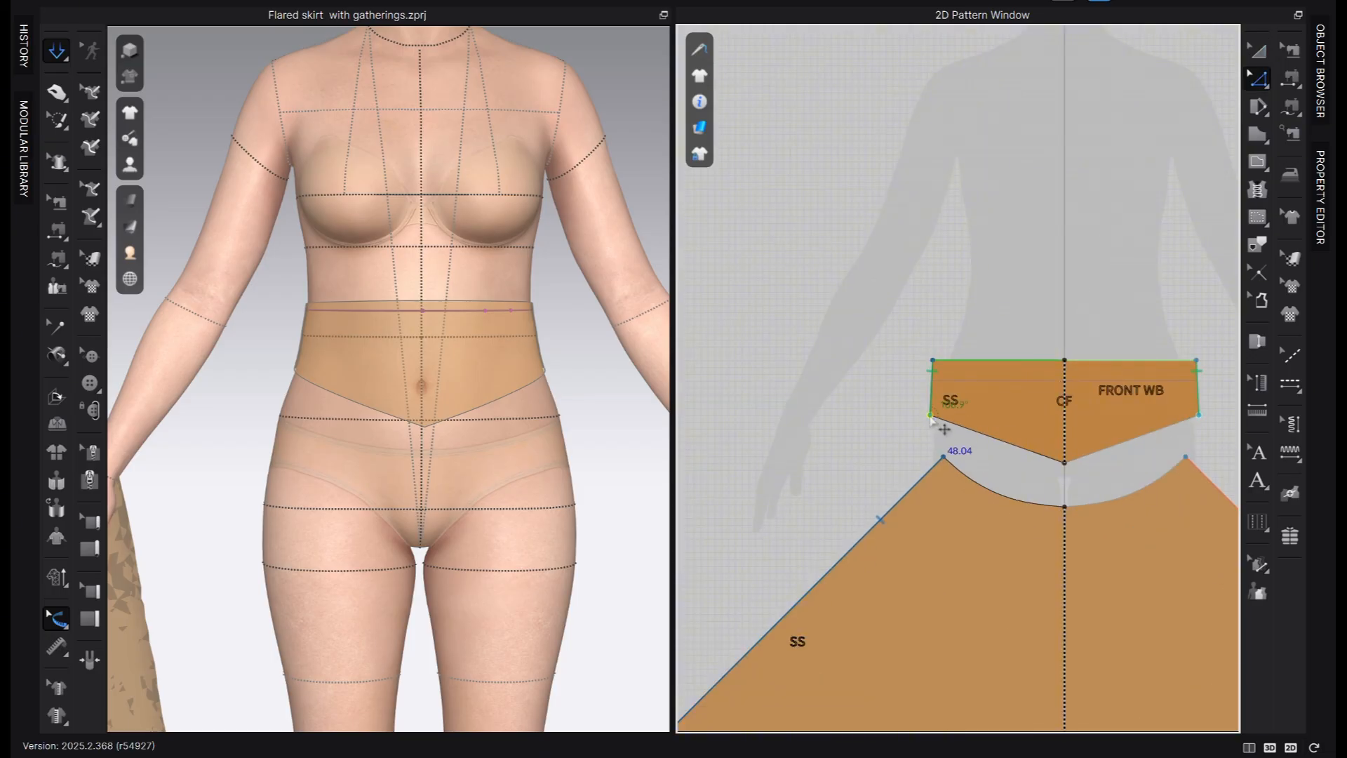
pyautogui.moveTo(931, 419); pyautogui.dragTo(926, 415)
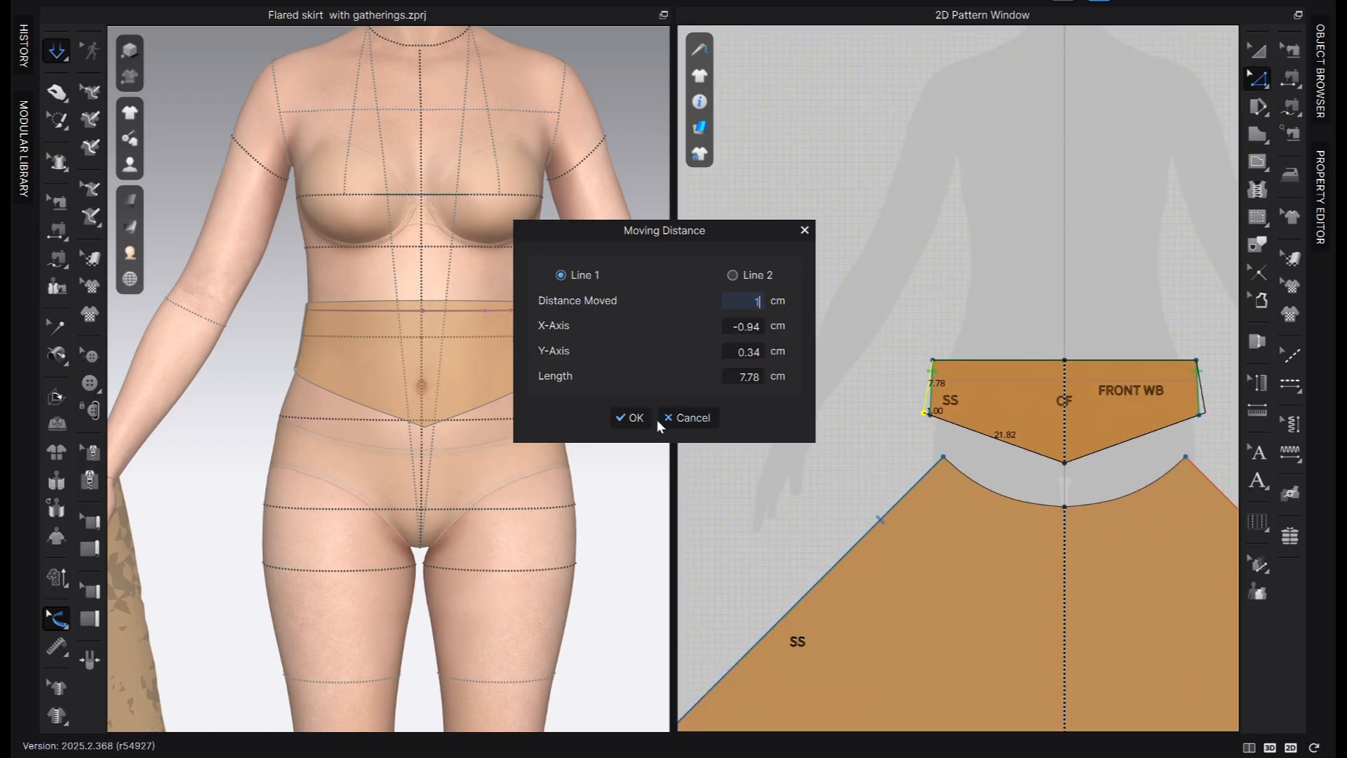
pyautogui.write('1')
pyautogui.click(630, 417)
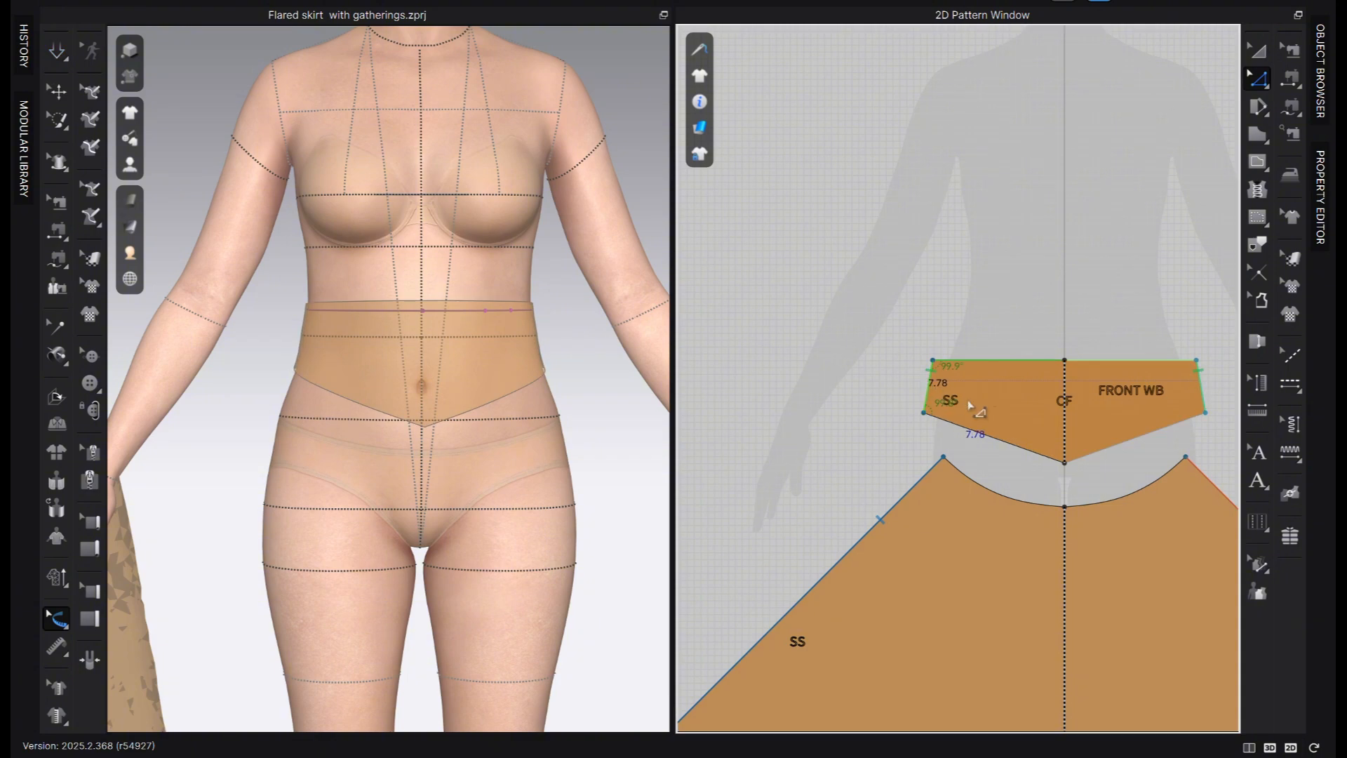
# Move the lower side corner of the back waistband outward by 0.5 cm
pyautogui.scroll(-3, 1141, 414)
pyautogui.scroll(3, 877, 406)
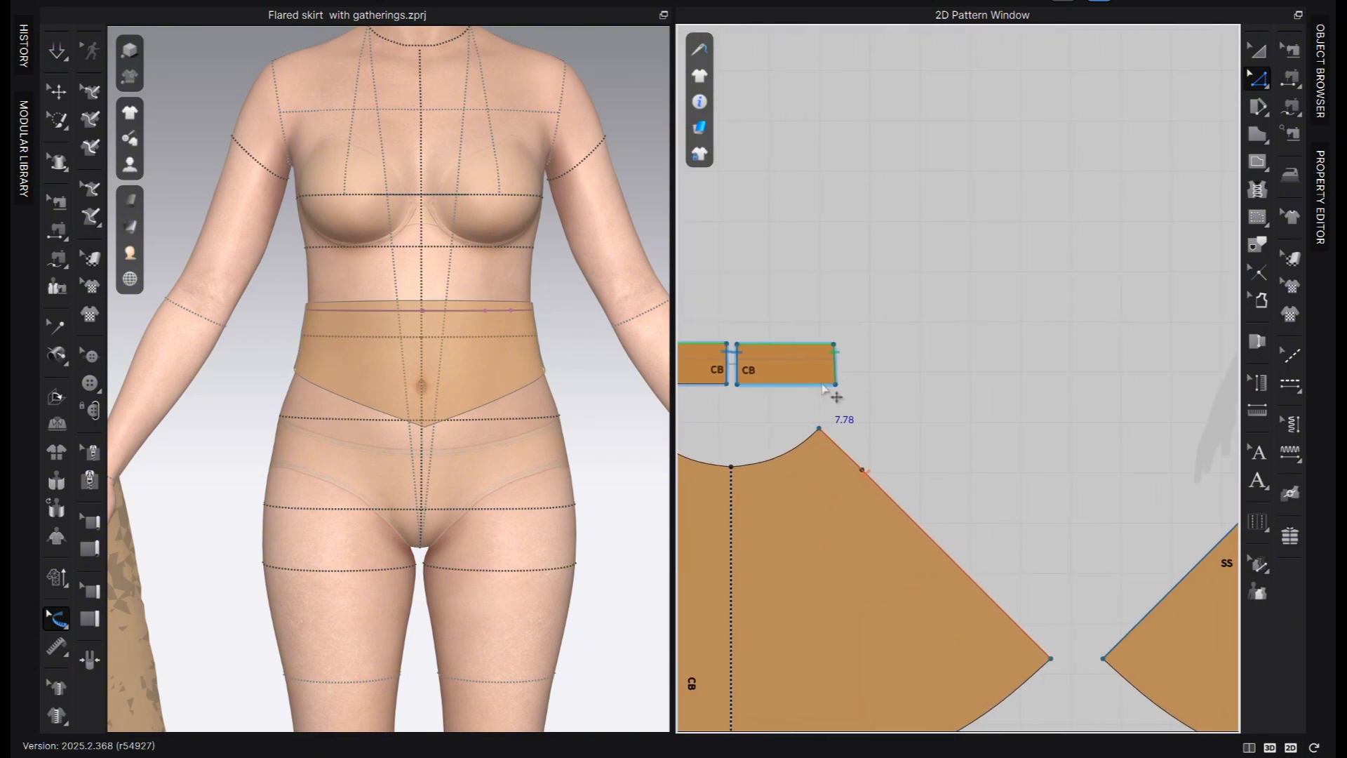
pyautogui.moveTo(836, 386); pyautogui.dragTo(839, 385)
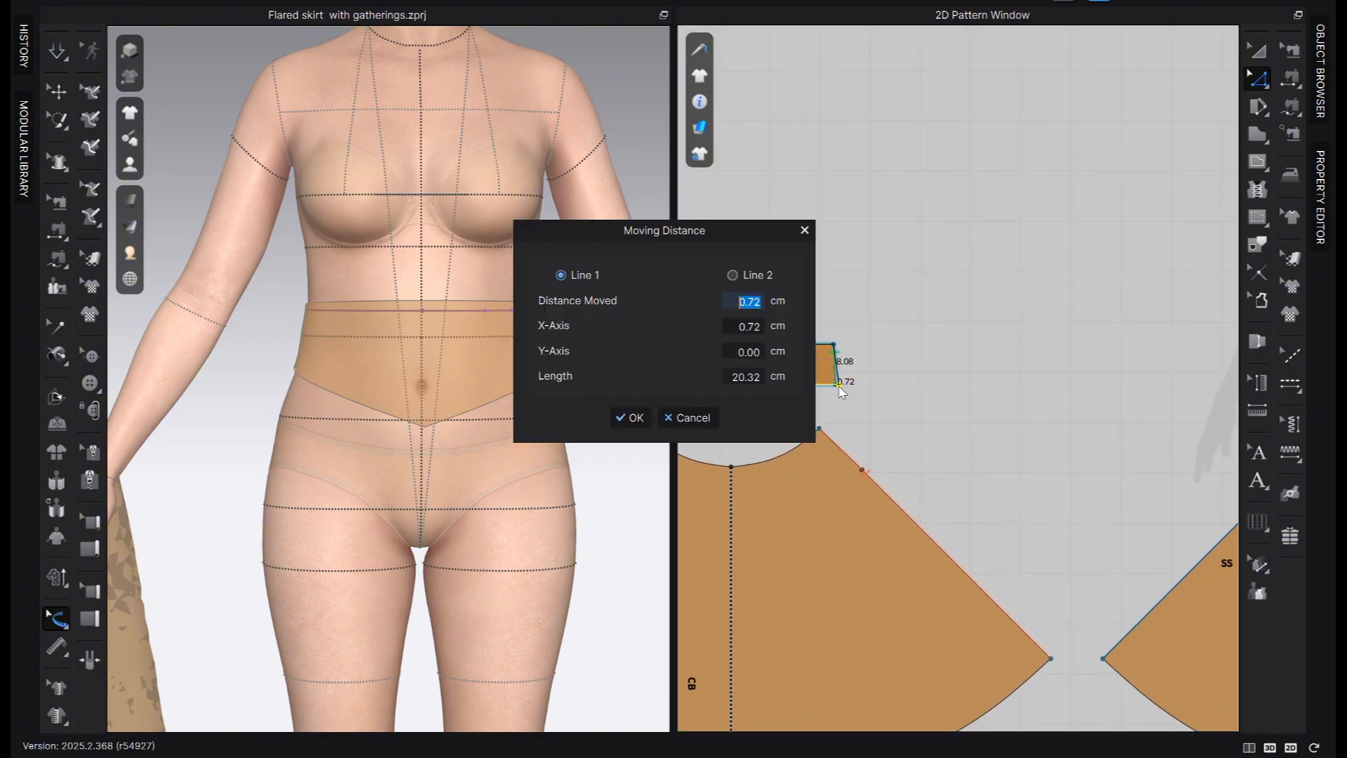
pyautogui.click(629, 417)
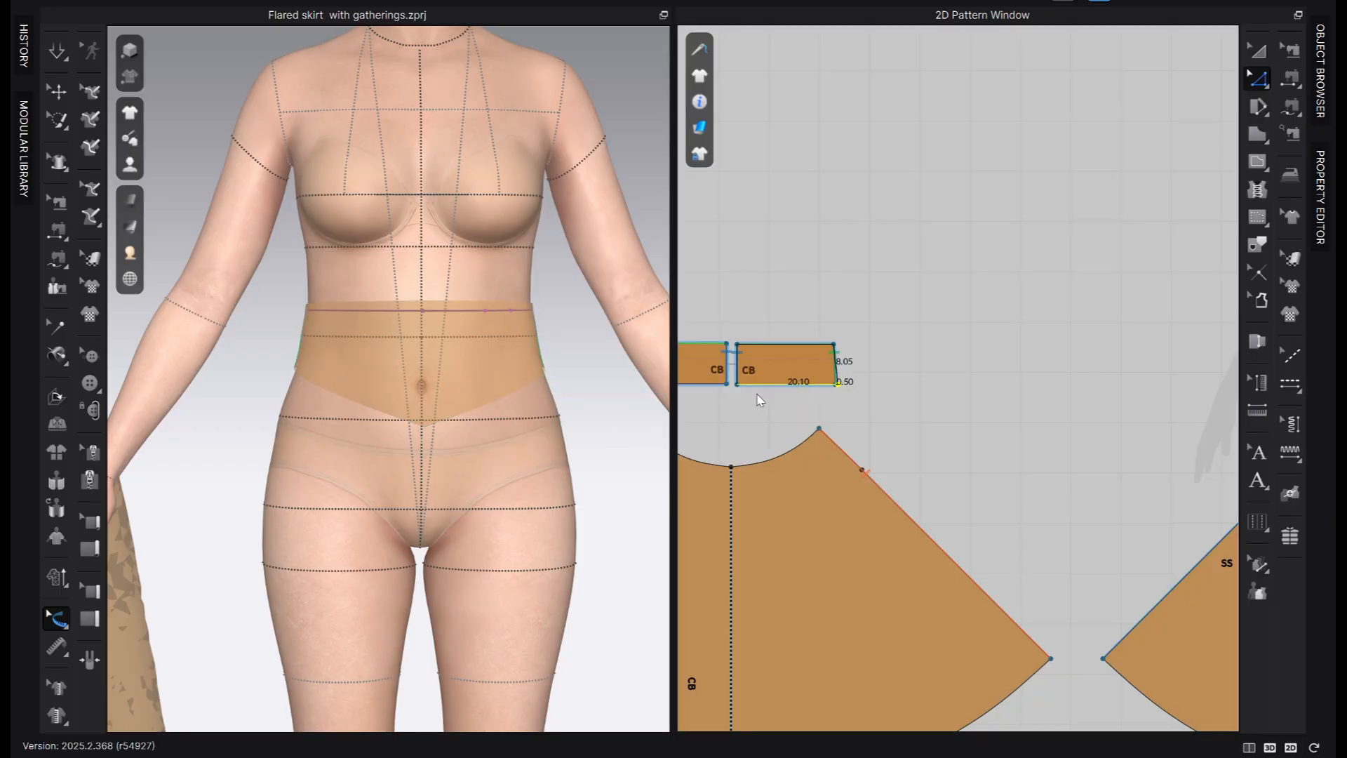
# Move the front waistband pattern next to the back waistband's side edge
pyautogui.scroll(-3, 923, 405)
pyautogui.click(1258, 52)
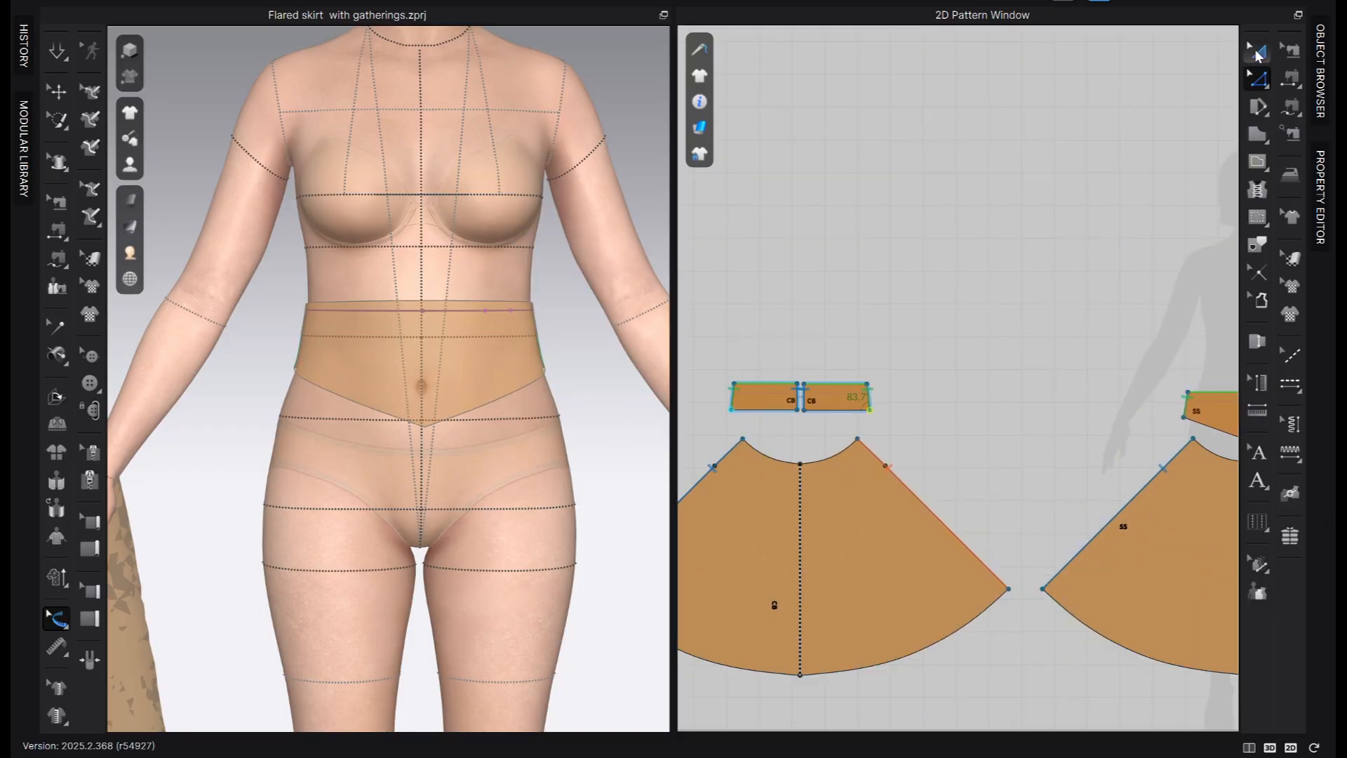
pyautogui.moveTo(1208, 416); pyautogui.dragTo(960, 394)
pyautogui.scroll(5, 893, 405)
# Simulate the widened waistband on the avatar and stop the simulation
pyautogui.press('space')
pyautogui.press('q')
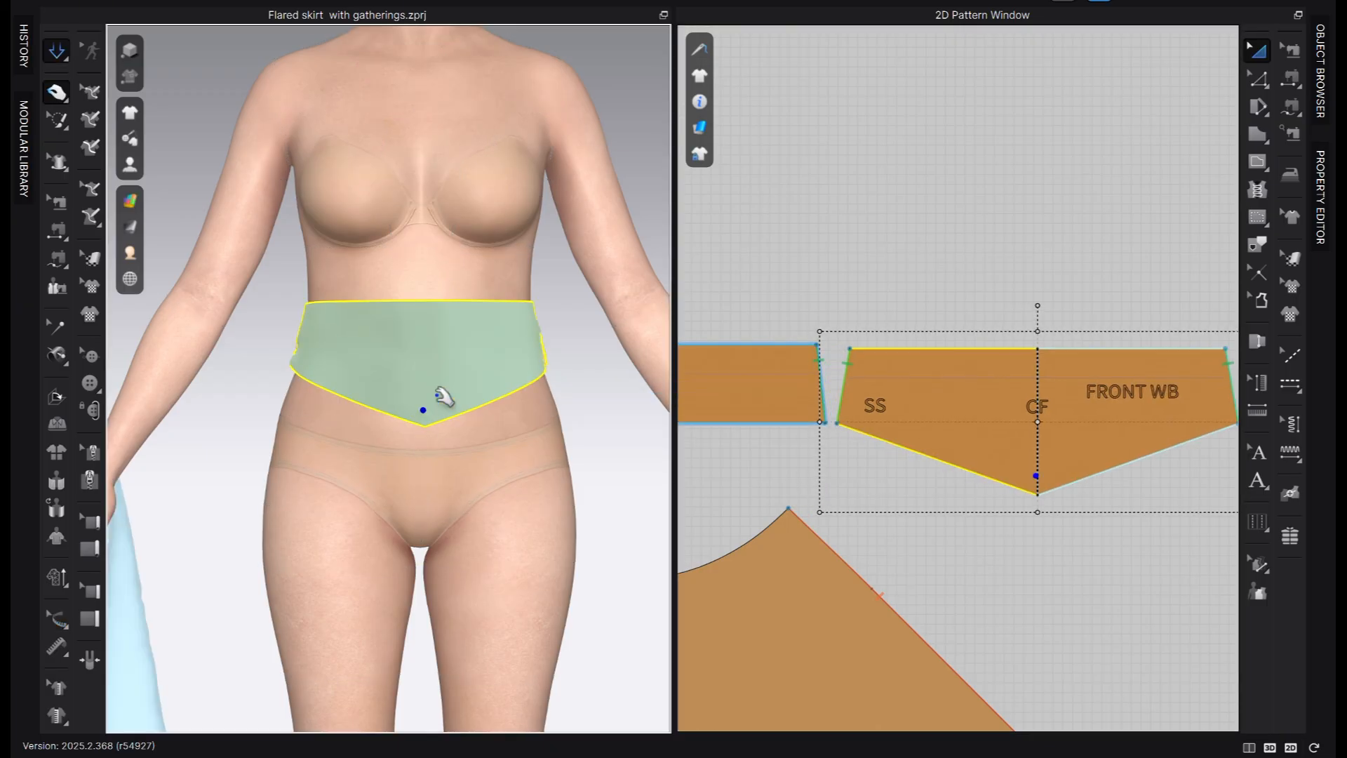
pyautogui.click(809, 338)
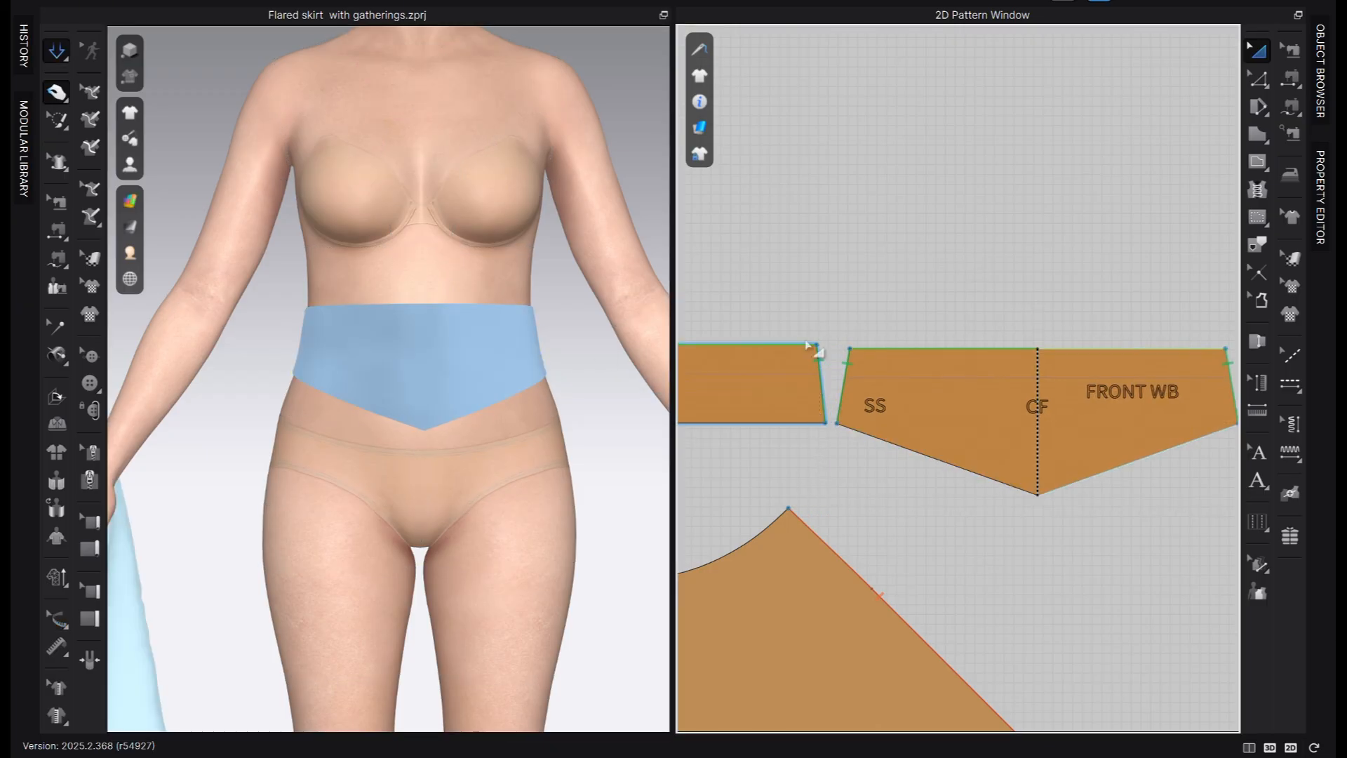
pyautogui.click(58, 53)
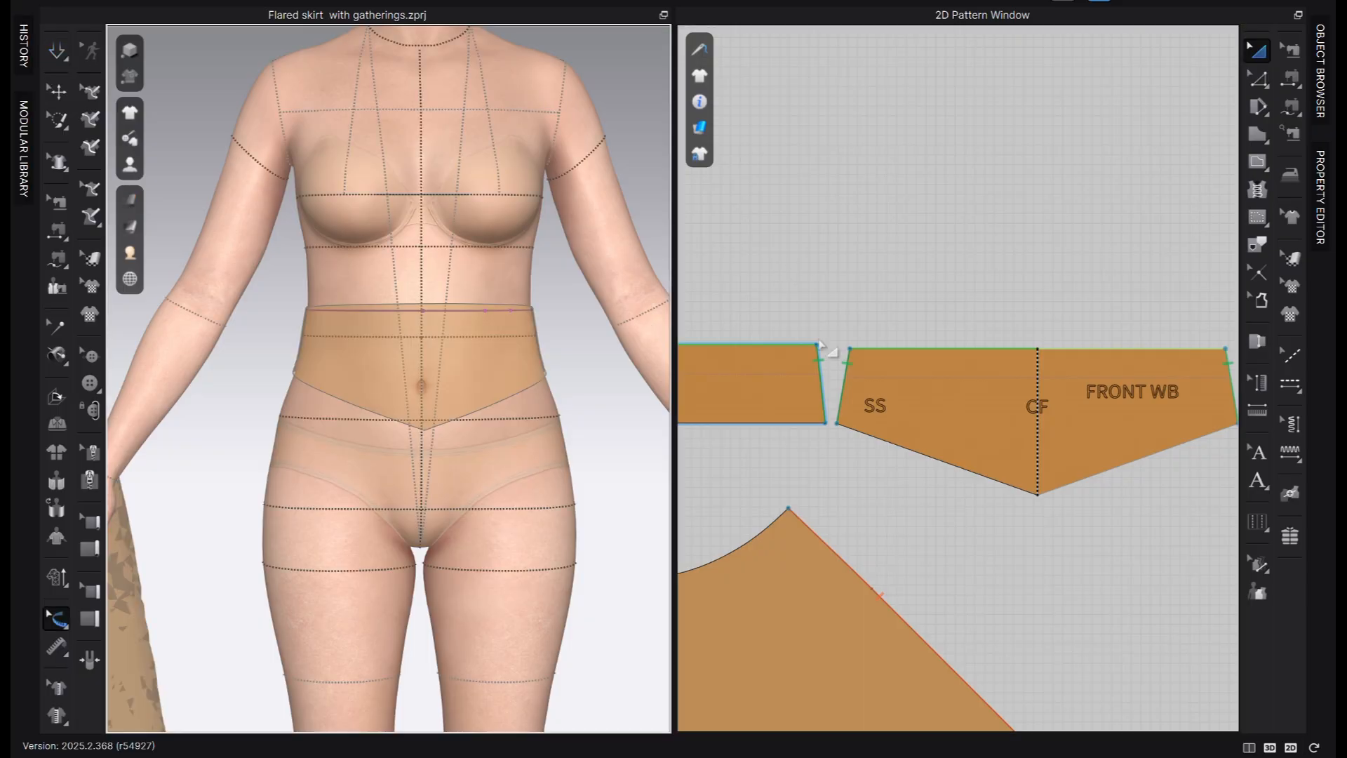
# Align the front waistband's side edge with the sewn side edge of the back waistband
pyautogui.press('z')
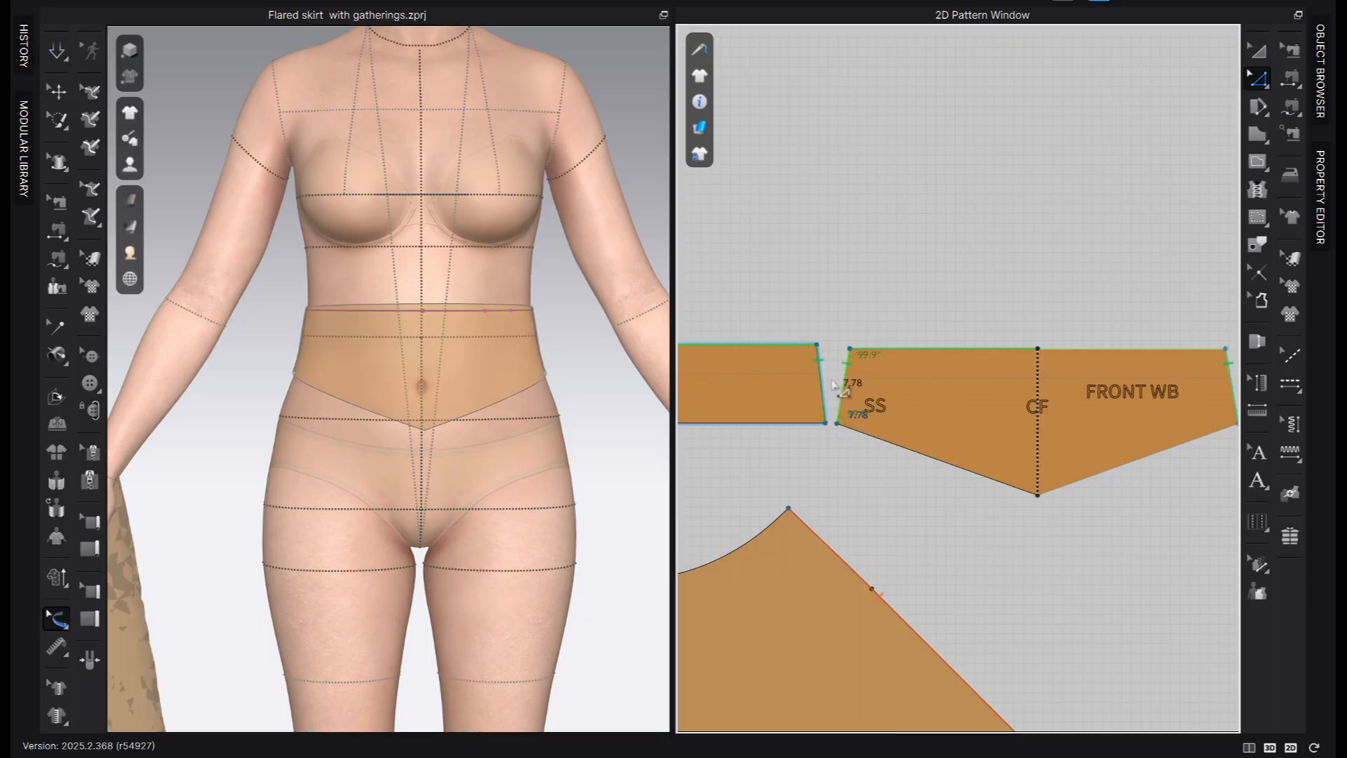
pyautogui.rightClick(835, 385)
pyautogui.click(878, 713)
pyautogui.scroll(3, 1135, 477)
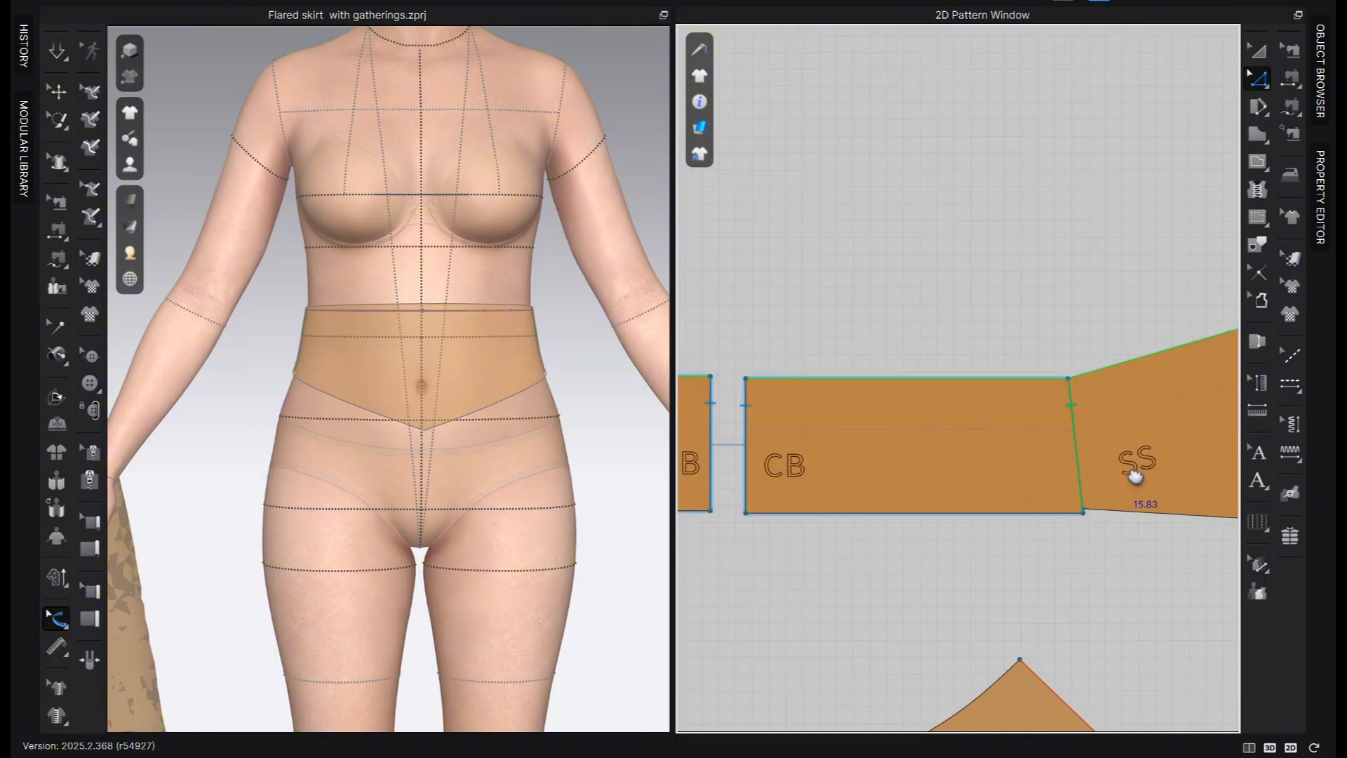
pyautogui.moveTo(1136, 477); pyautogui.dragTo(1144, 473, button='middle')
pyautogui.scroll(-3, 989, 523)
pyautogui.scroll(1, 964, 510)
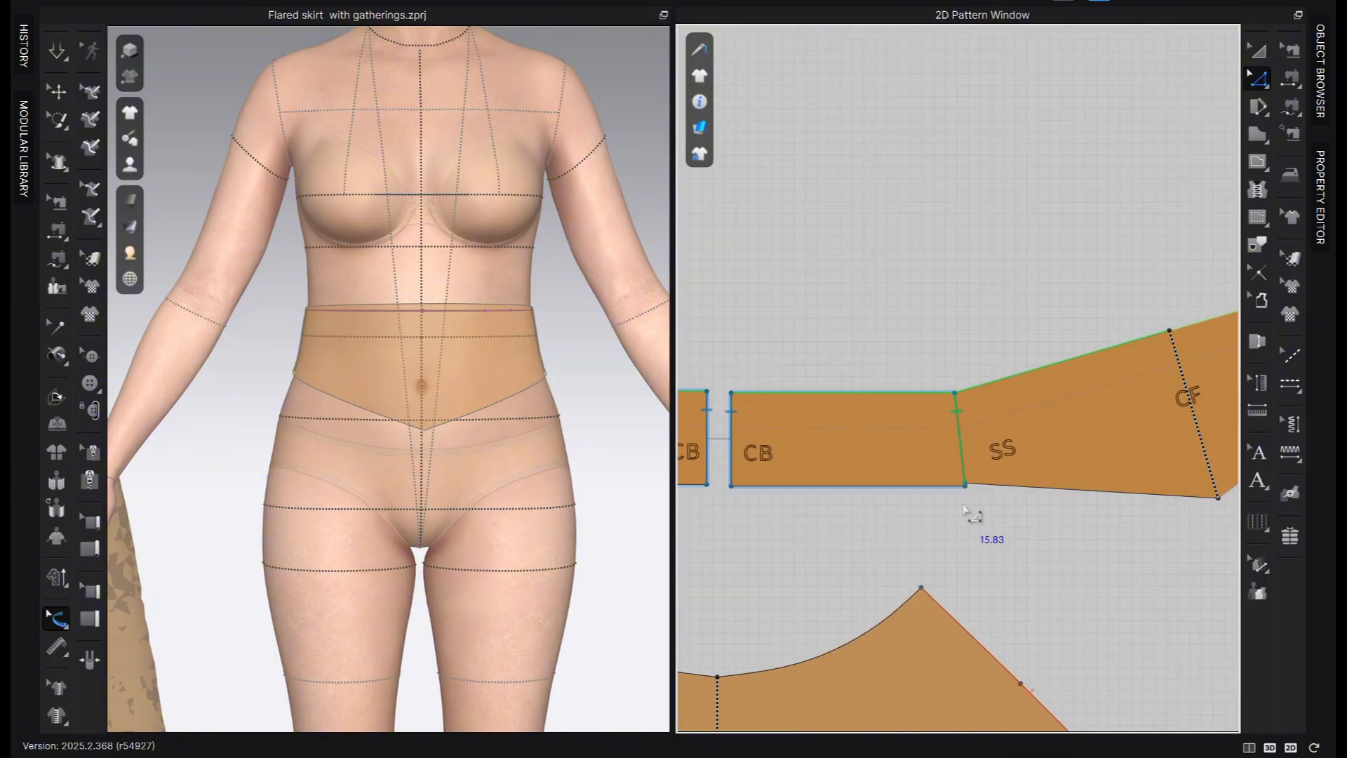
# Try separating the front waistband from the back waistband and undo the change
pyautogui.moveTo(1063, 407); pyautogui.dragTo(1089, 407)
pyautogui.click(1030, 545)
pyautogui.press('z')
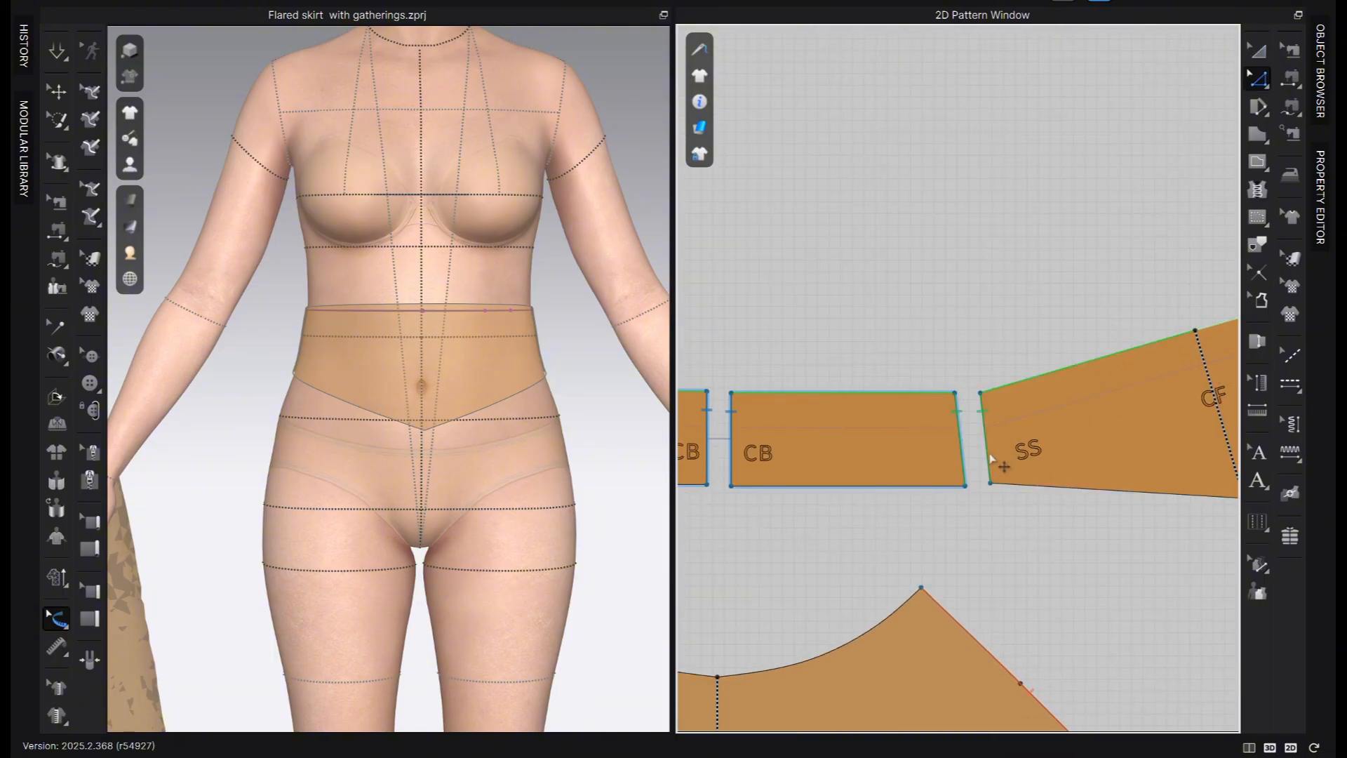
pyautogui.rightClick(961, 452)
pyautogui.click(976, 464)
pyautogui.hotkey('ctrl', 'z')
# Lower the front waistband's bottom side corner to meet the back waistband's lower corner at the side seam
pyautogui.scroll(5, 971, 484)
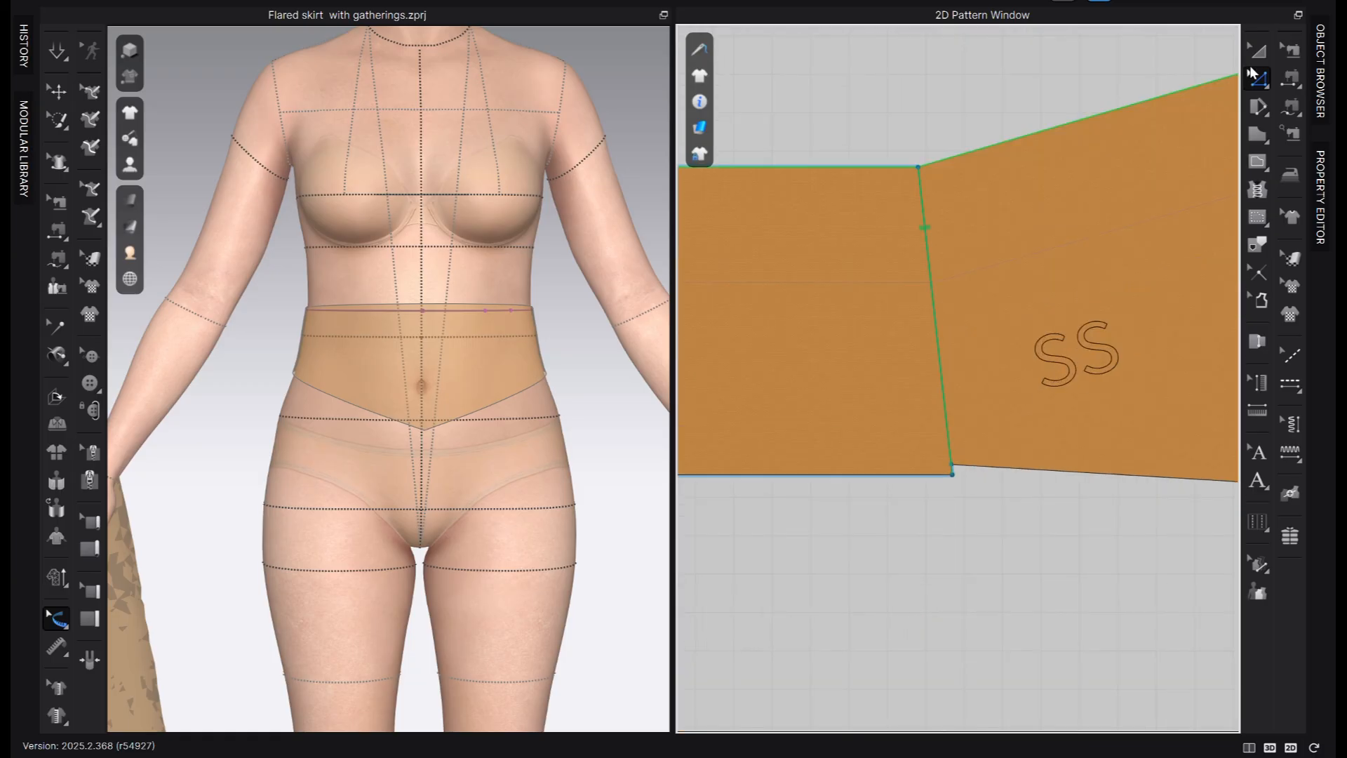
pyautogui.click(1254, 53)
pyautogui.rightClick(1070, 393)
pyautogui.moveTo(1070, 563)
pyautogui.click(995, 578)
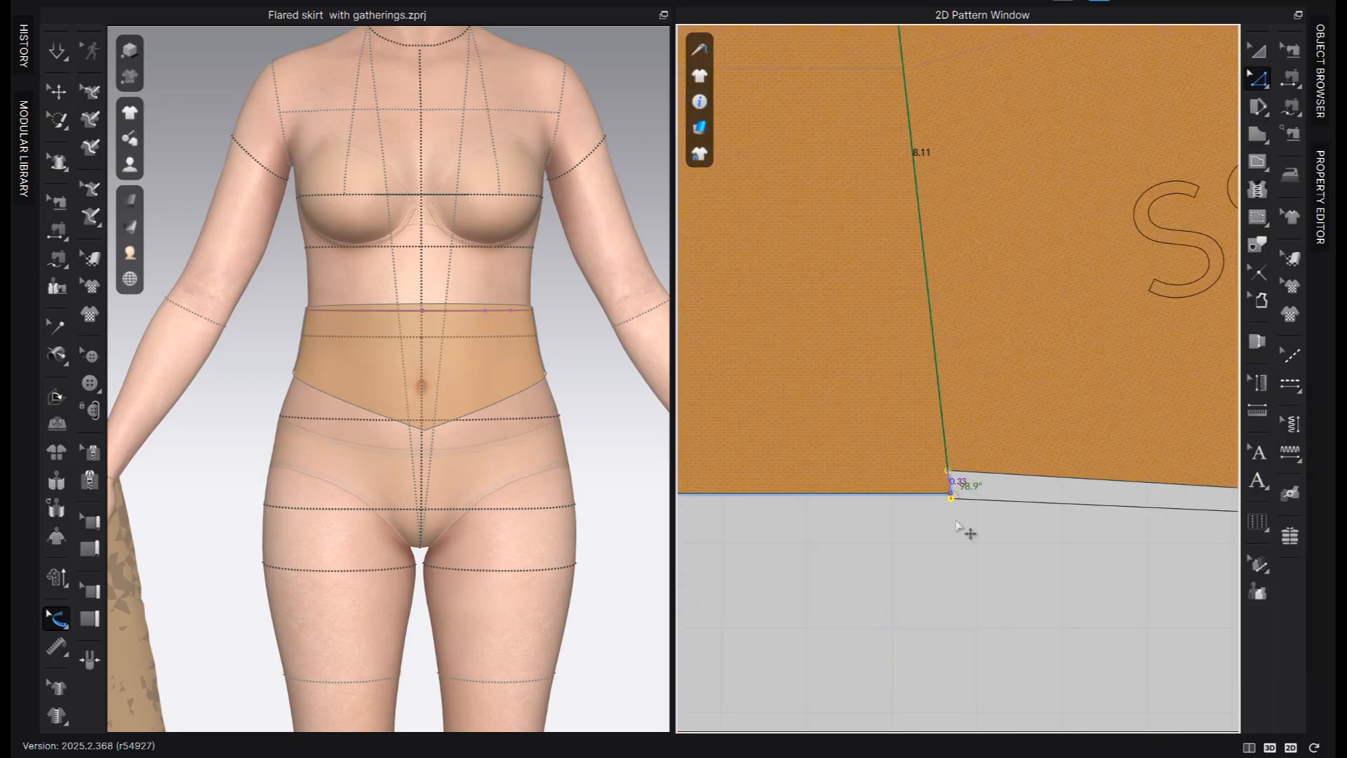
pyautogui.moveTo(954, 496); pyautogui.dragTo(954, 496)
pyautogui.scroll(6, 962, 514)
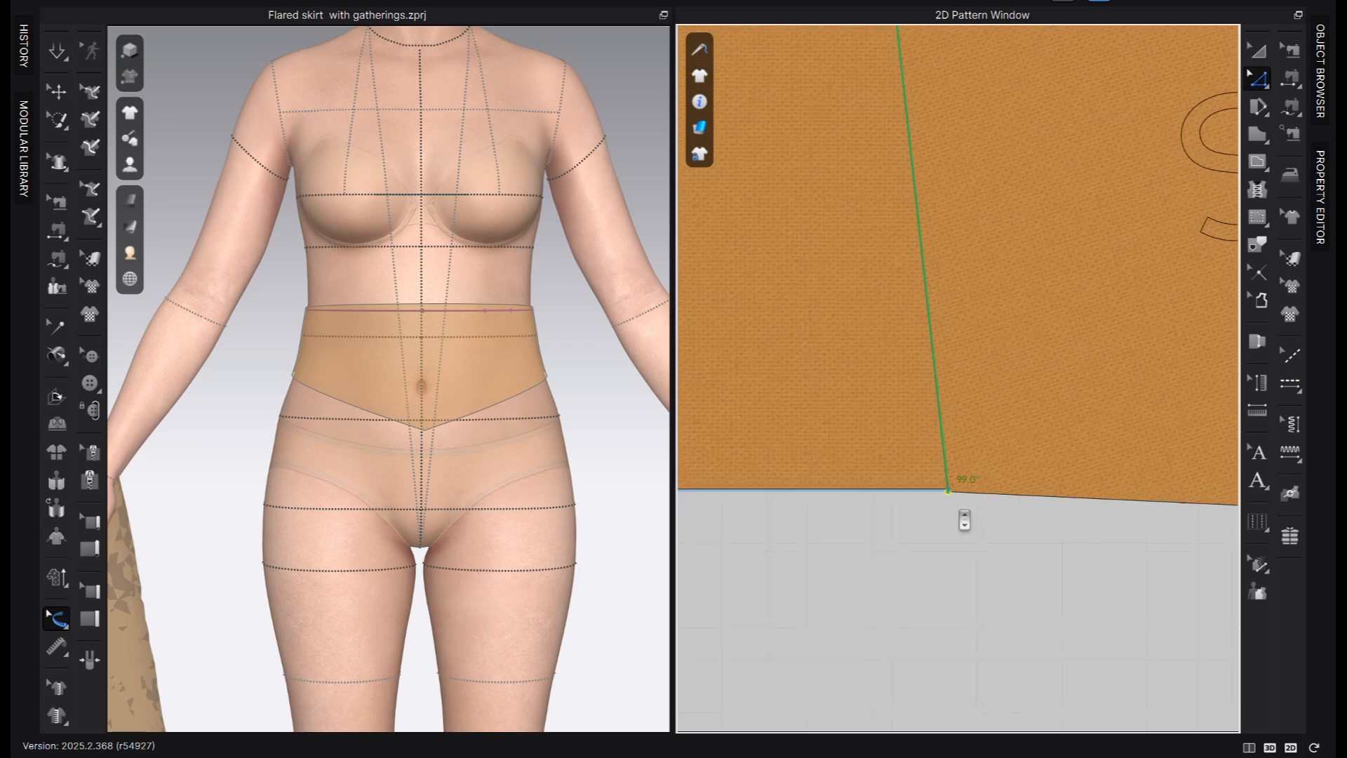
pyautogui.moveTo(929, 451); pyautogui.dragTo(928, 439)
# Move the front waistband back above the front skirt piece and straighten it to horizontal
pyautogui.scroll(-10, 912, 449)
pyautogui.click(1256, 51)
pyautogui.scroll(-3, 998, 393)
pyautogui.moveTo(999, 393); pyautogui.dragTo(800, 346, button='middle')
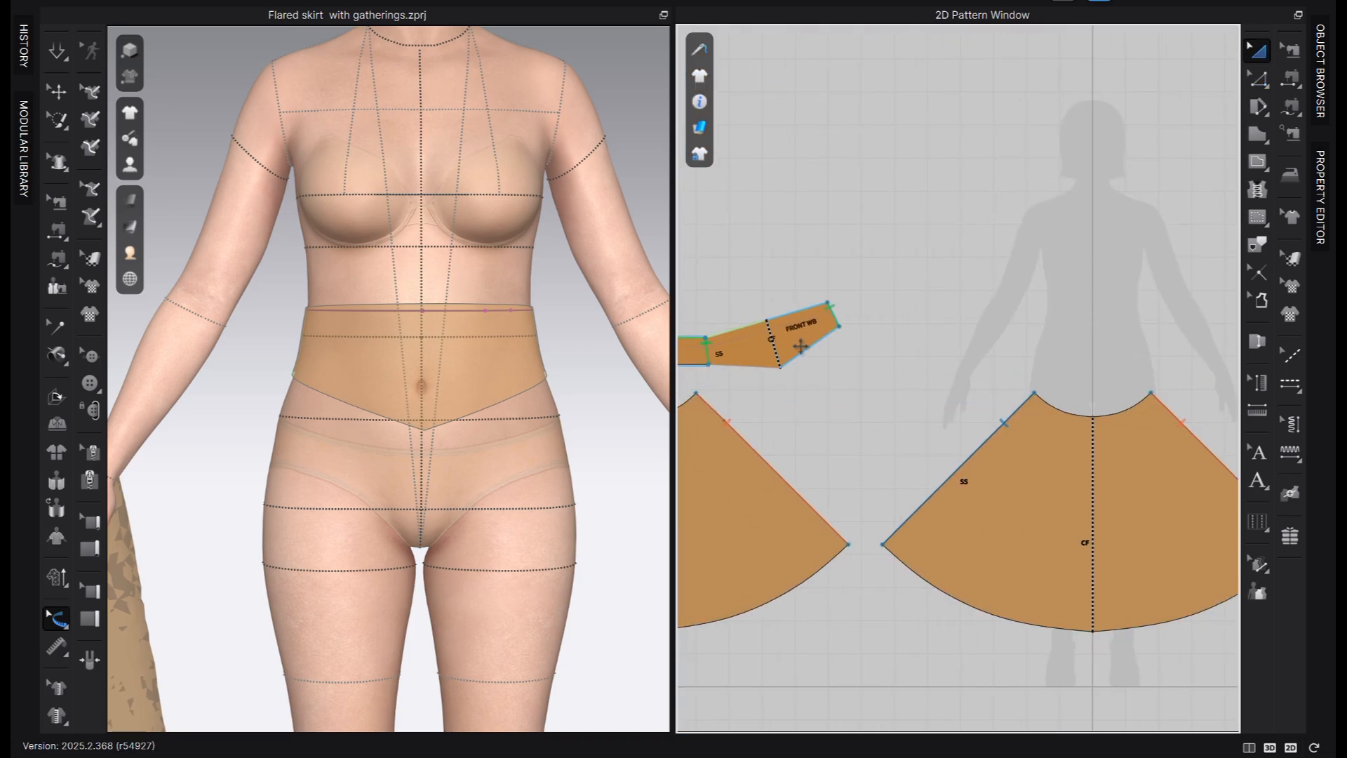
pyautogui.moveTo(800, 346); pyautogui.dragTo(1108, 345)
pyautogui.rightClick(1107, 345)
pyautogui.click(986, 593)
pyautogui.click(1046, 478)
# Simulate the waistband, pull its front into place, and check it against the avatar's body guide lines
pyautogui.press('space')
pyautogui.moveTo(406, 415); pyautogui.dragTo(387, 430)
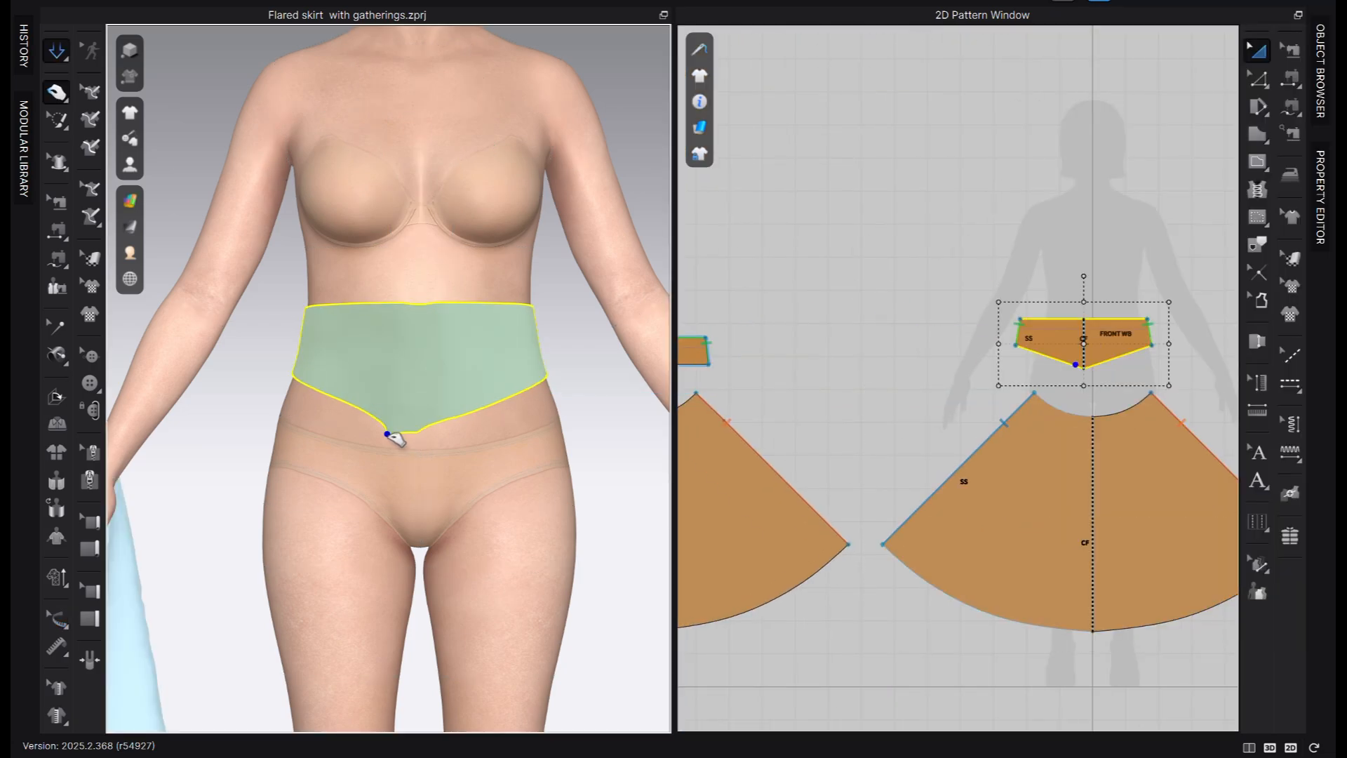
pyautogui.moveTo(502, 394); pyautogui.dragTo(524, 386)
pyautogui.moveTo(413, 421); pyautogui.dragTo(402, 430)
pyautogui.click(59, 627)
pyautogui.moveTo(356, 453)
pyautogui.mouseDown(button='right')
pyautogui.moveTo(439, 429)
pyautogui.moveTo(358, 449)
pyautogui.mouseUp(button='right')
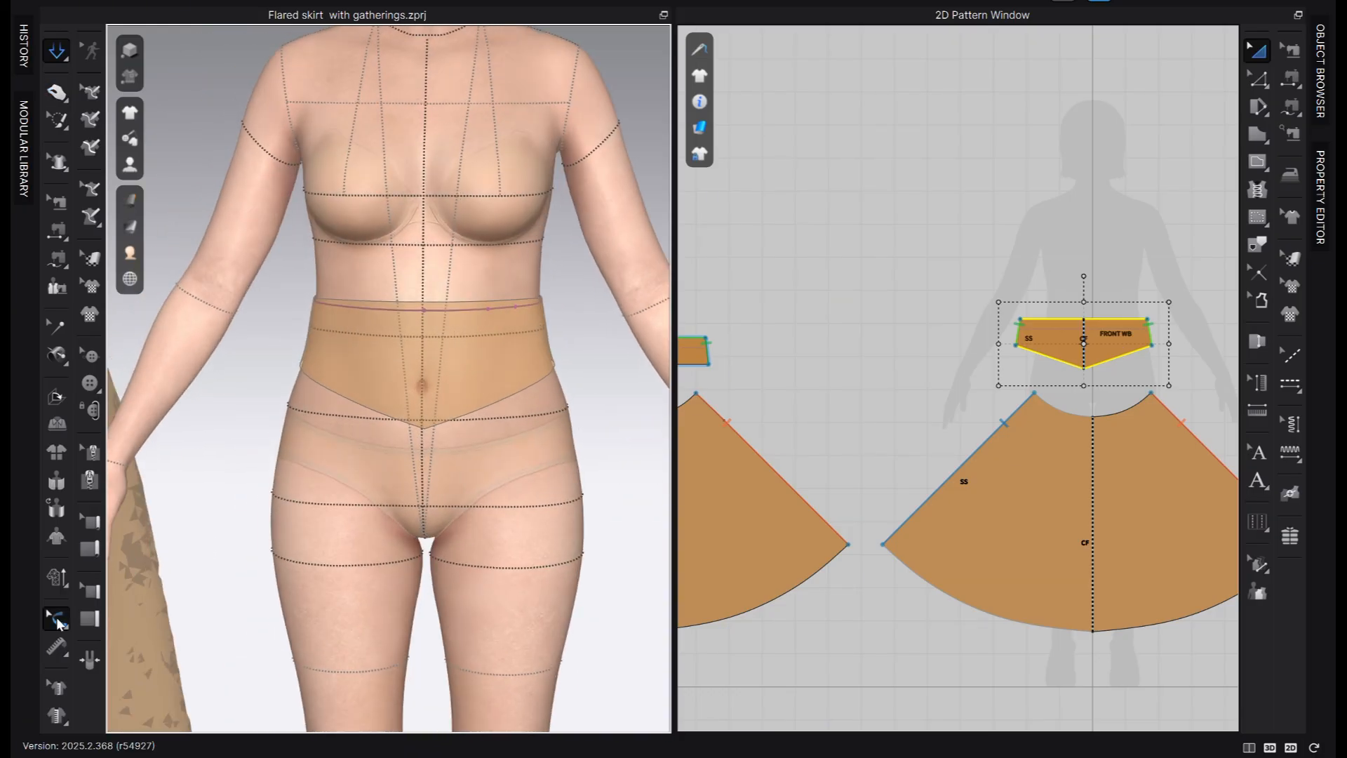
pyautogui.press('space')
pyautogui.press('q')
pyautogui.click(850, 395)
pyautogui.scroll(-3, 850, 395)
pyautogui.moveTo(950, 382); pyautogui.dragTo(905, 265, button='middle')
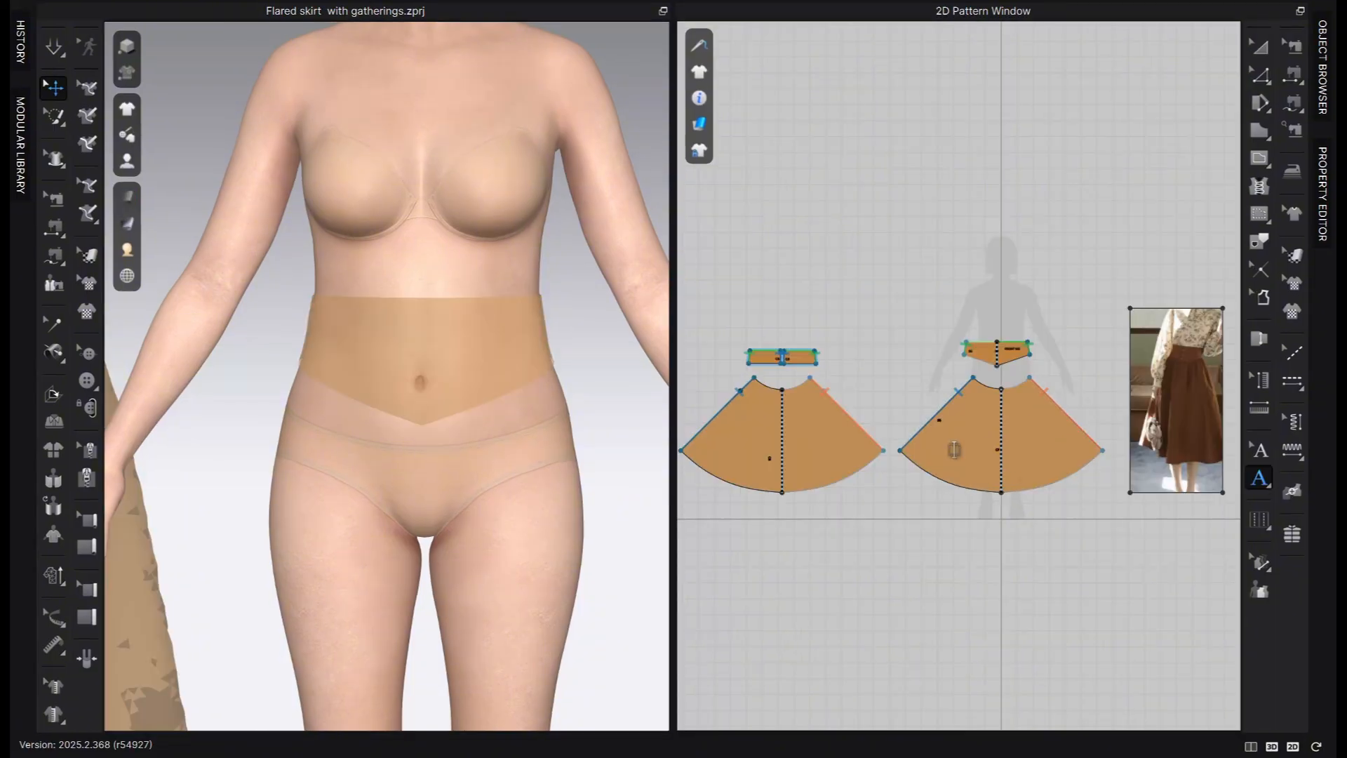
# Remove the linked editing from the front and back skirt pieces
pyautogui.scroll(4, 1046, 459)
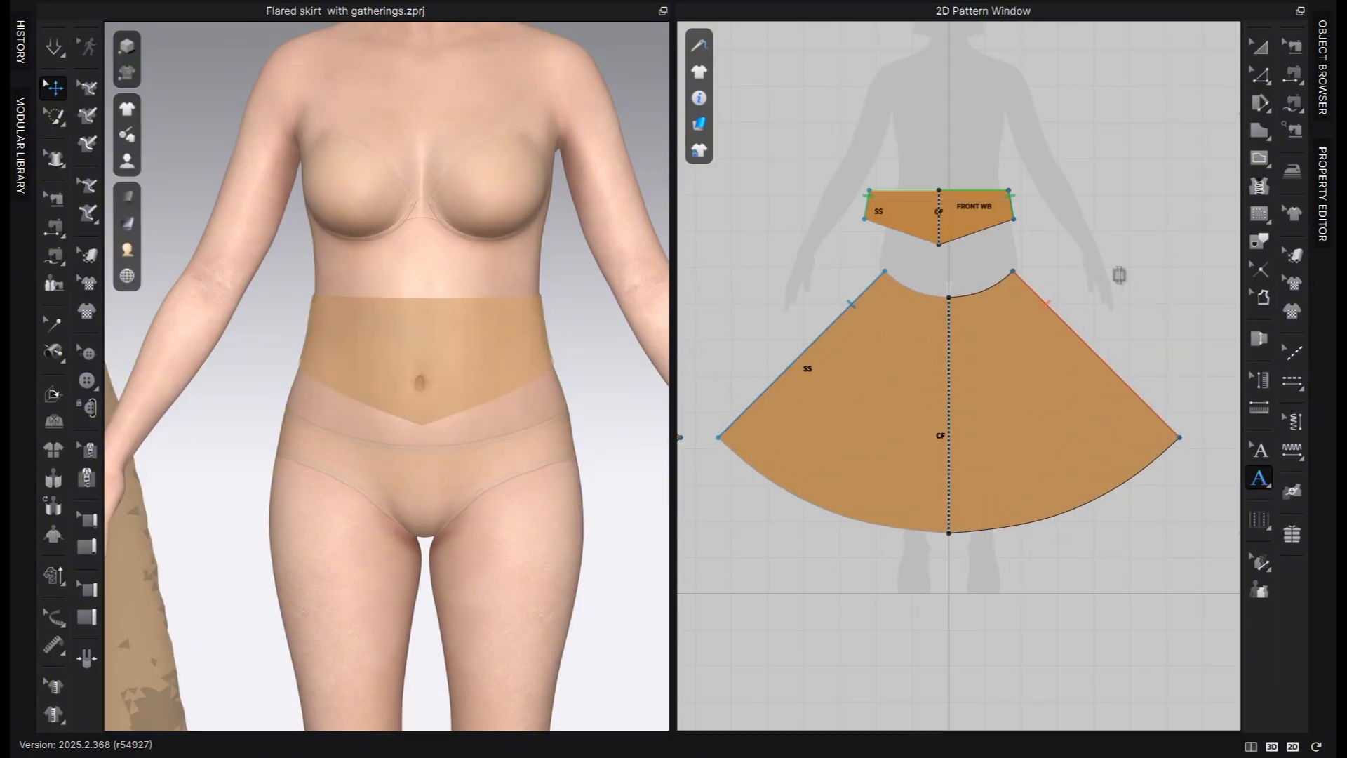
pyautogui.scroll(-3, 1107, 342)
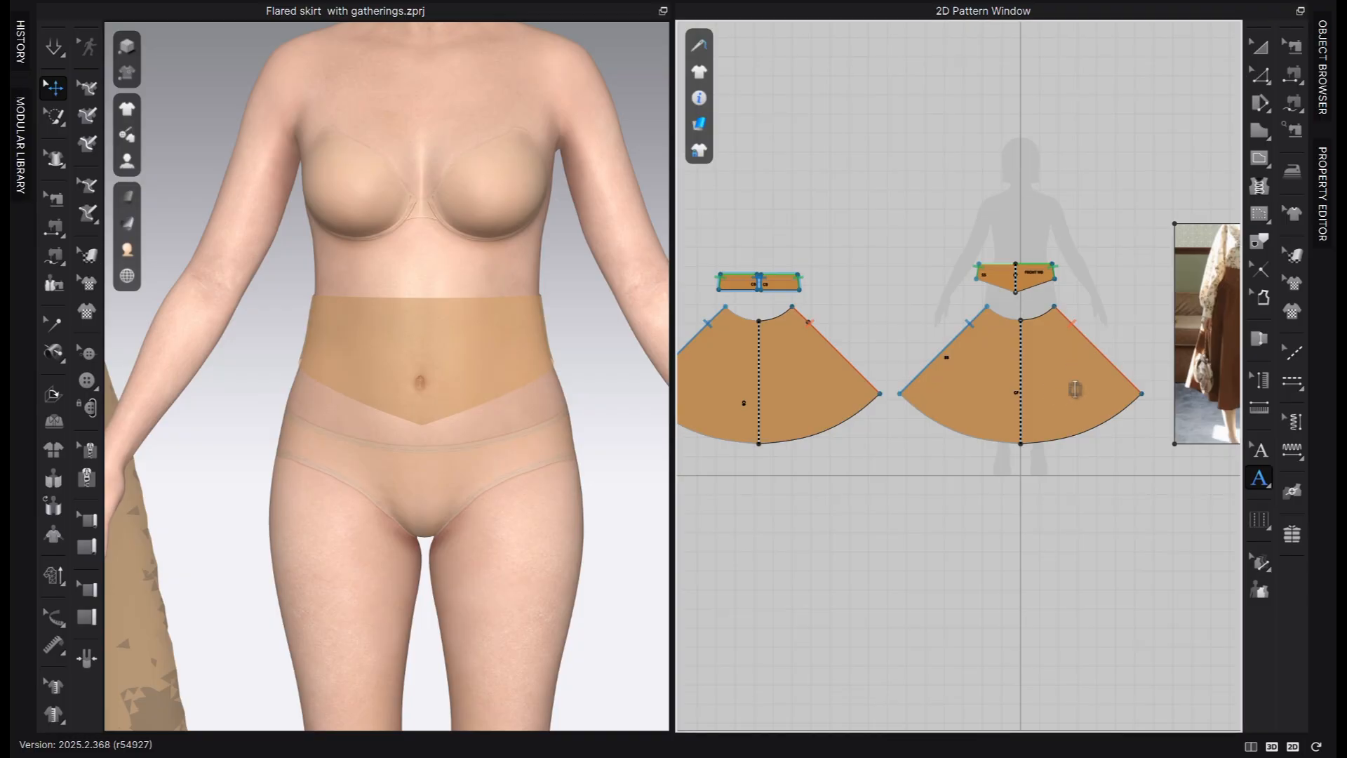
pyautogui.click(1085, 385)
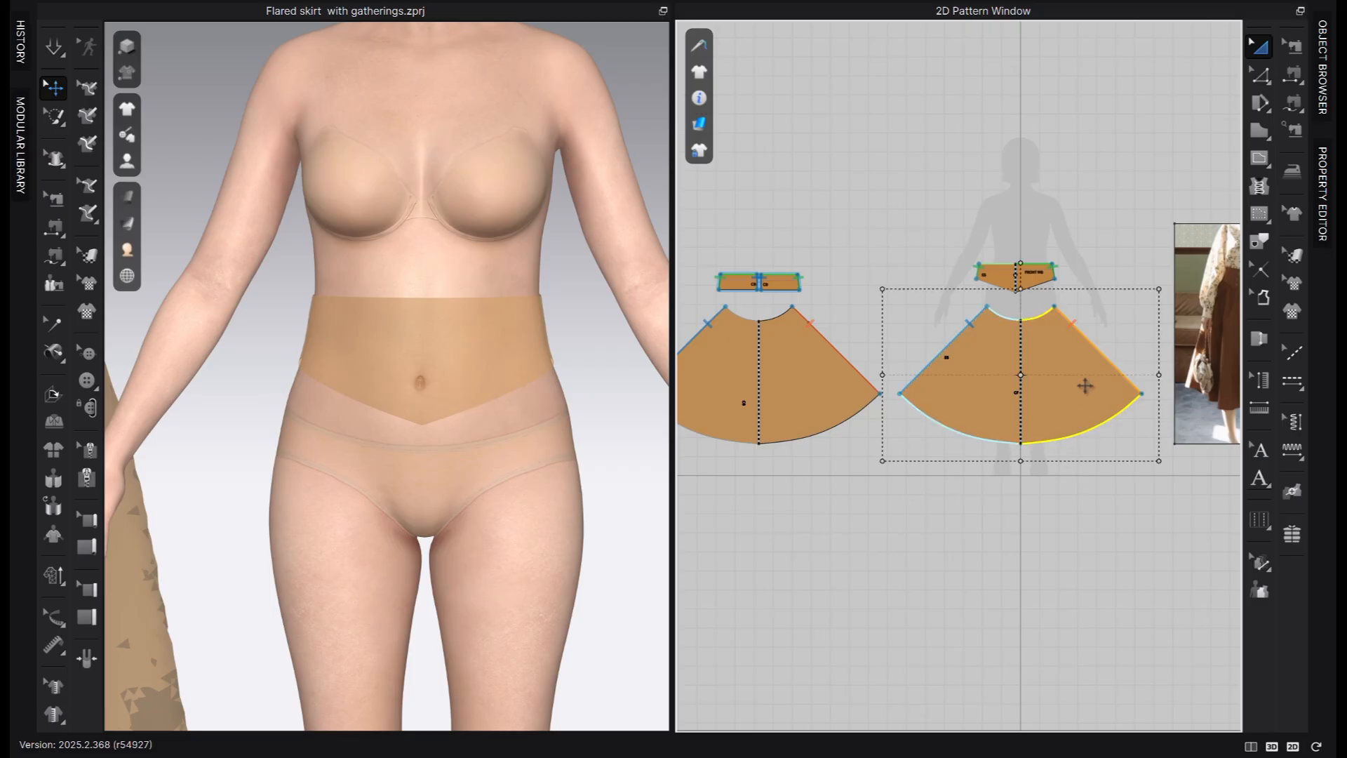
pyautogui.rightClick(1073, 390)
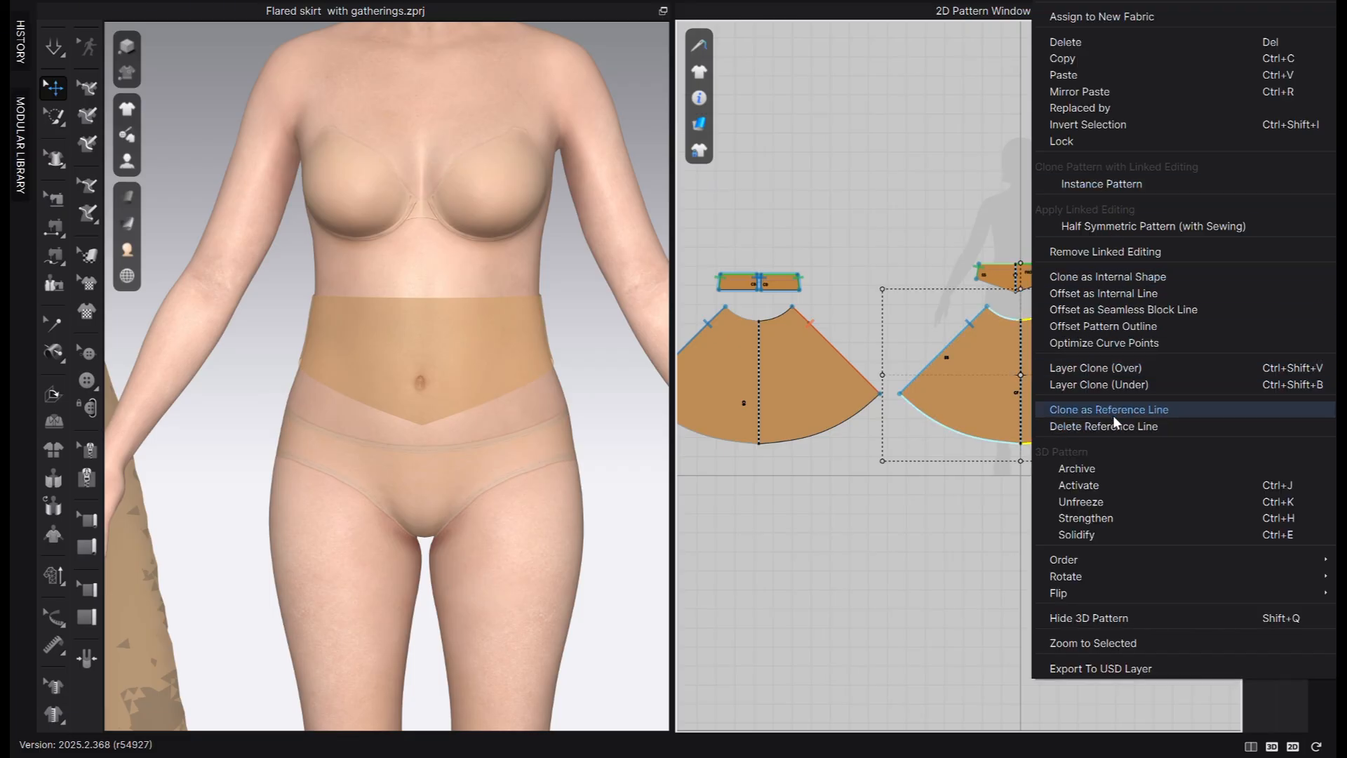
pyautogui.click(1110, 253)
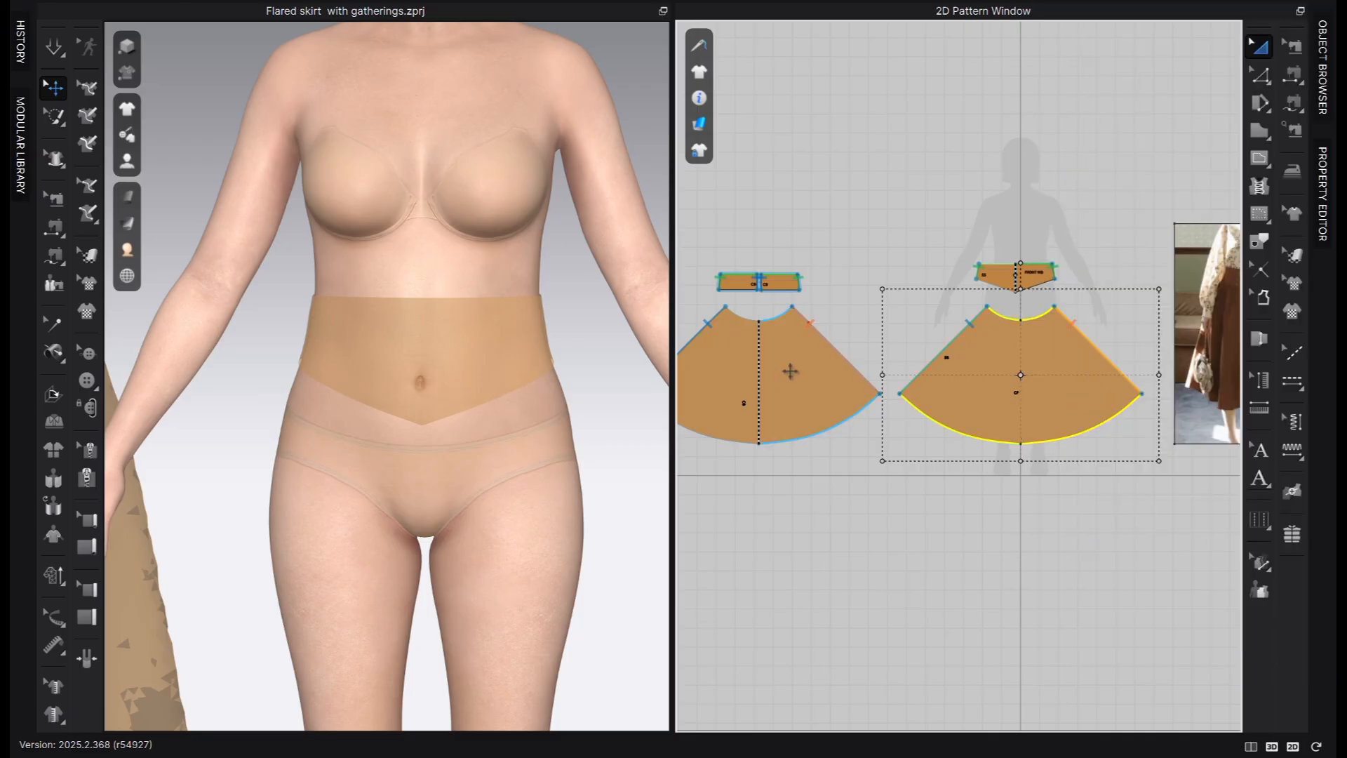
pyautogui.rightClick(791, 372)
pyautogui.click(865, 251)
pyautogui.click(877, 468)
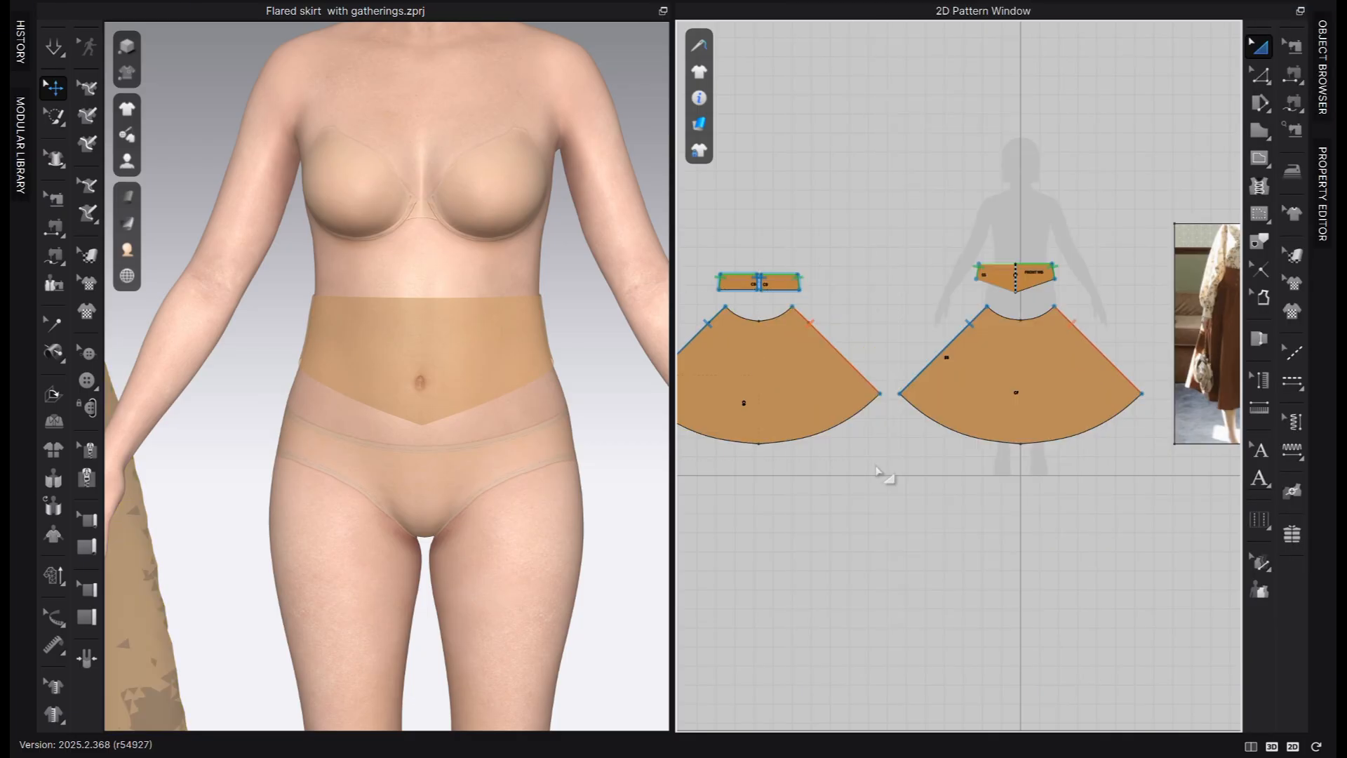
# Draw an internal center front line from the waist to the hem of the front skirt piece
pyautogui.press('g')
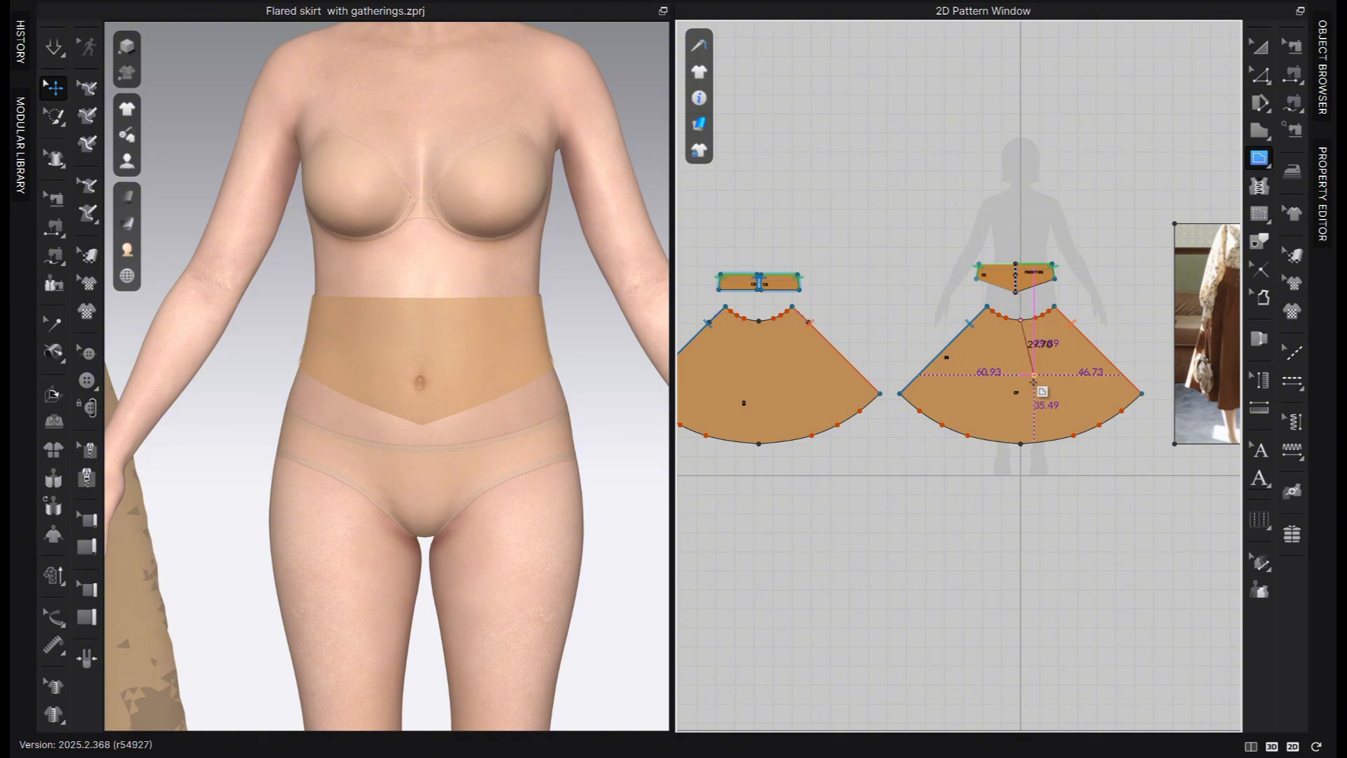
pyautogui.doubleClick(1021, 443)
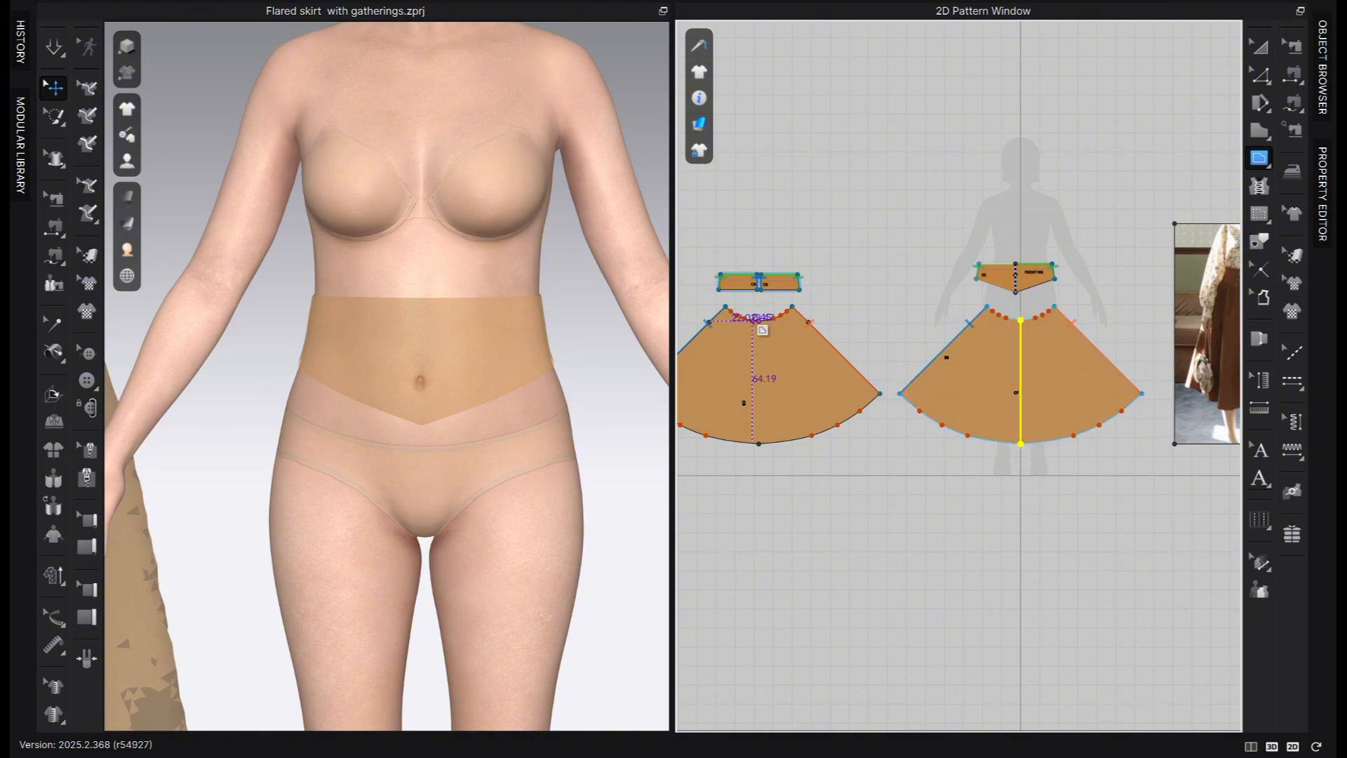
# Finish the internal center back line from the waist to the hem of the back skirt piece
pyautogui.doubleClick(762, 444)
pyautogui.click(836, 546)
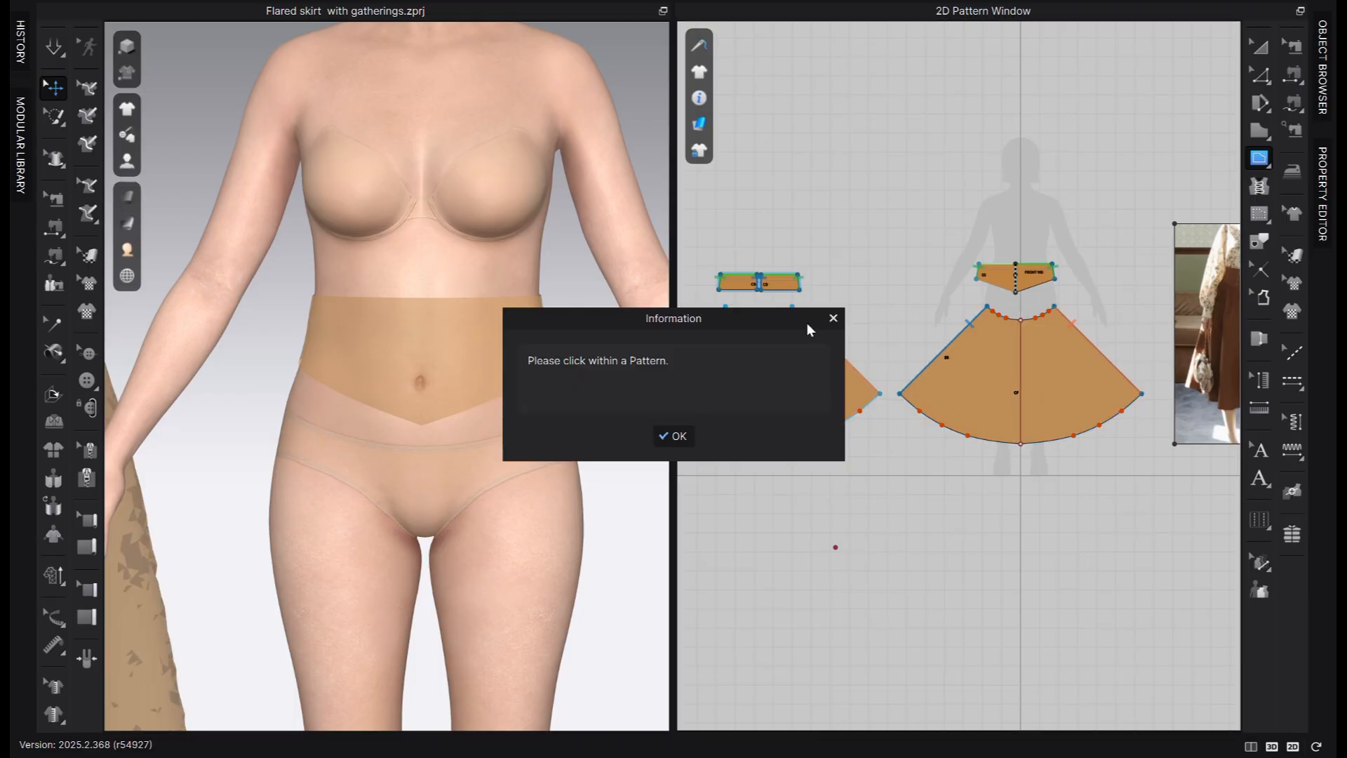
pyautogui.click(833, 318)
pyautogui.press('z')
pyautogui.click(975, 589)
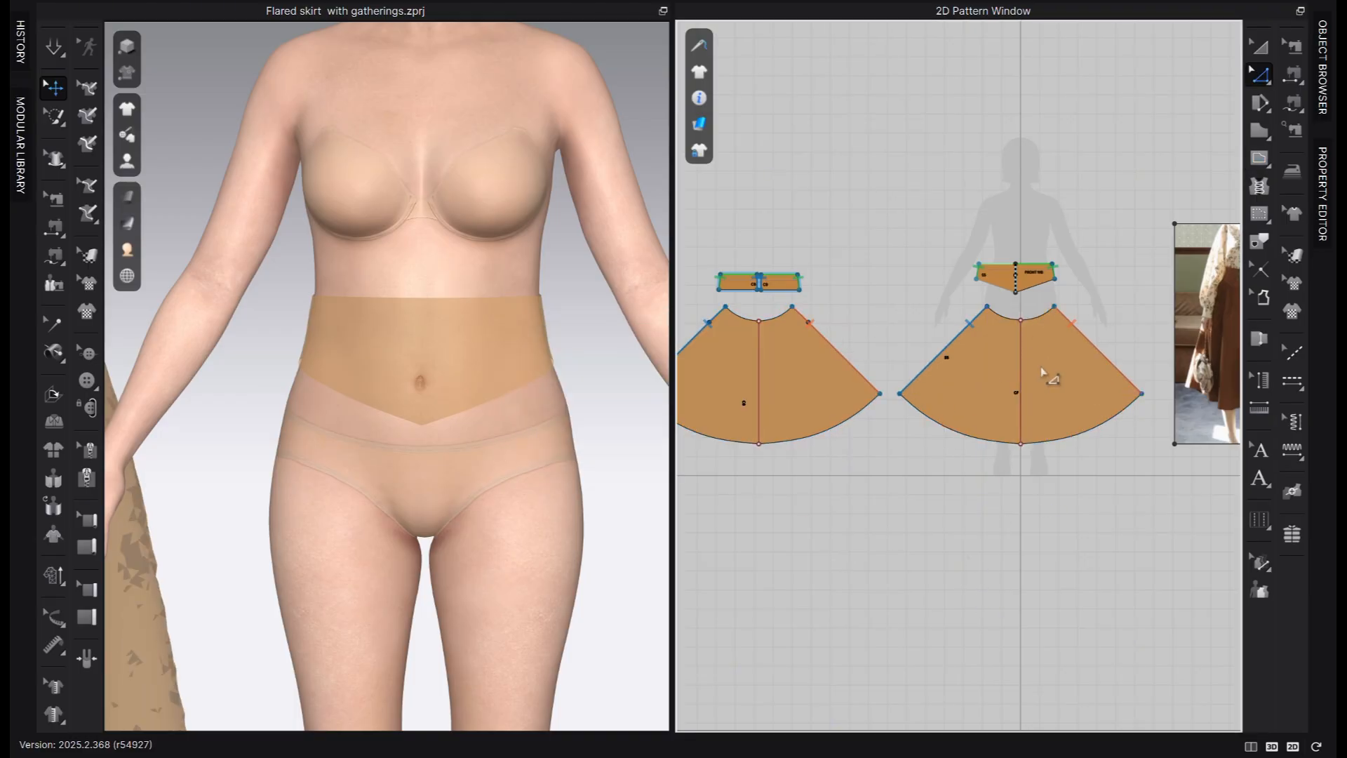
# Cut the front and back skirt pieces apart along their internal center lines
pyautogui.click(1026, 373)
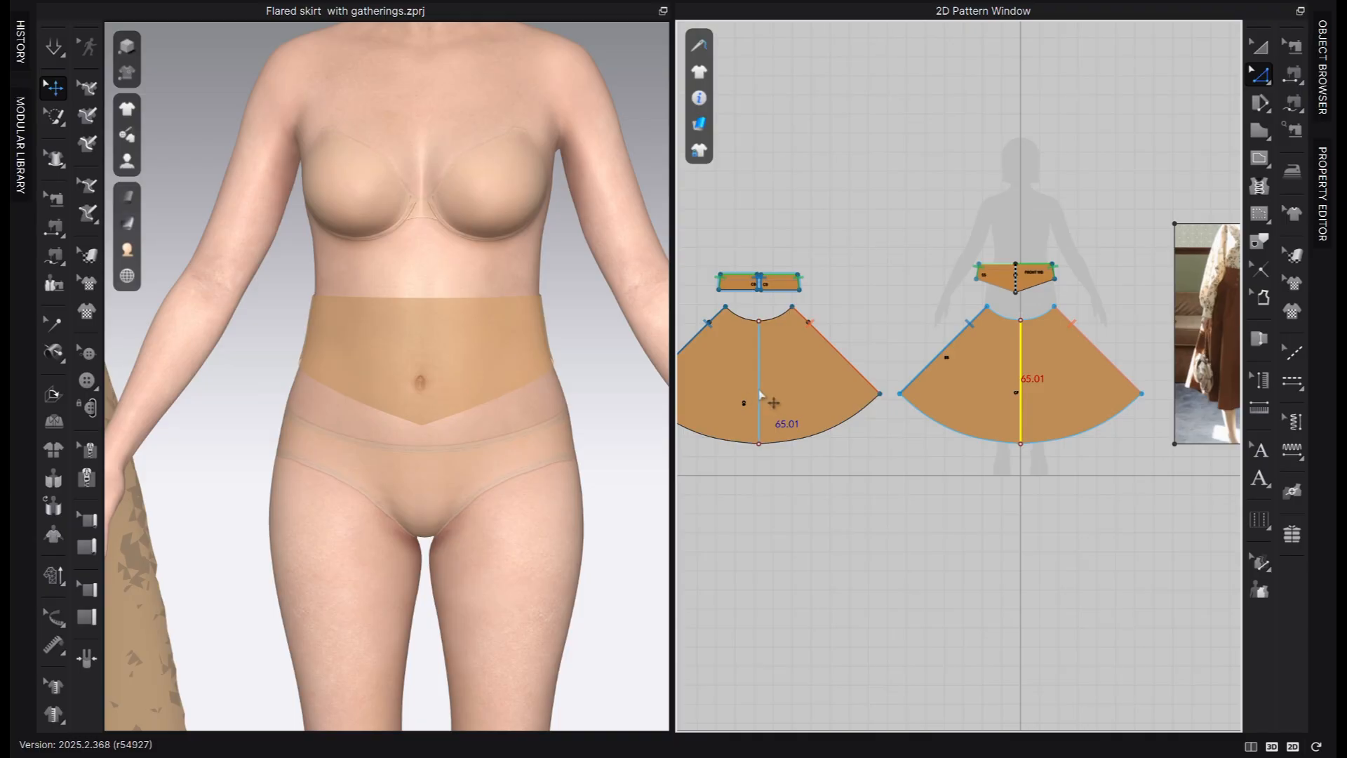
pyautogui.keyDown('shift'); pyautogui.click(760, 393); pyautogui.keyUp('shift')
pyautogui.rightClick(760, 393)
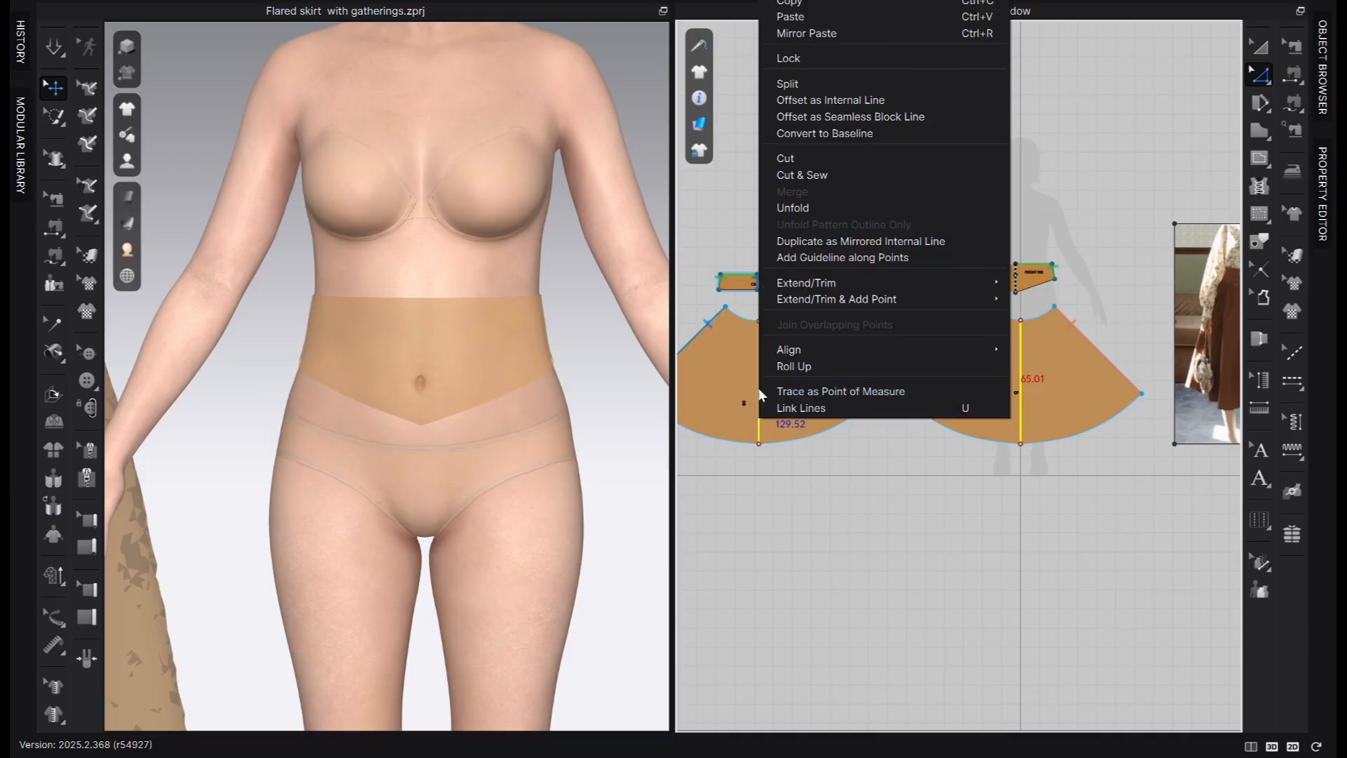
pyautogui.click(807, 158)
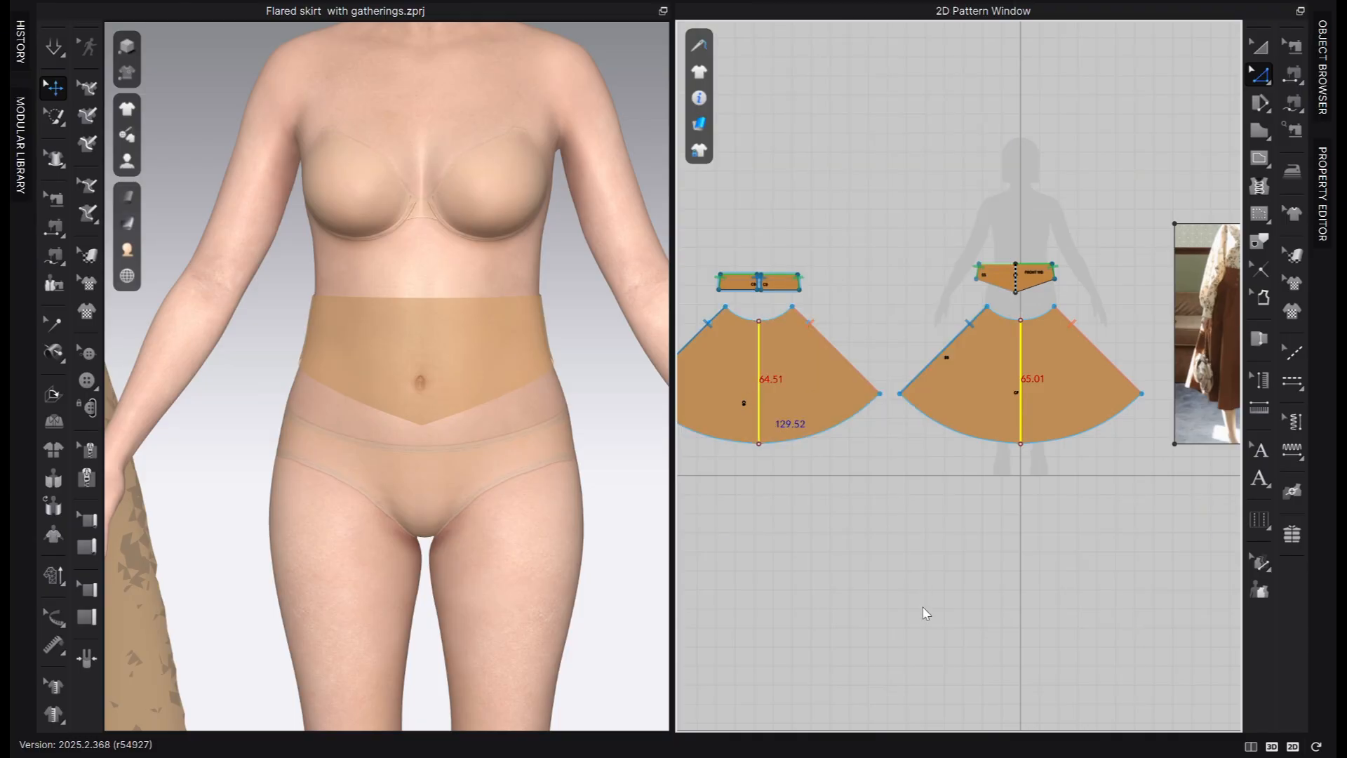
# Delete the right-hand half of the front skirt piece and of the back skirt piece
pyautogui.click(1061, 411)
pyautogui.press('Delete')
pyautogui.click(803, 385)
pyautogui.press('Delete')
# Label the front skirt piece with the texts FRONT in the middle and CF beside the center front line
pyautogui.scroll(3, 1033, 385)
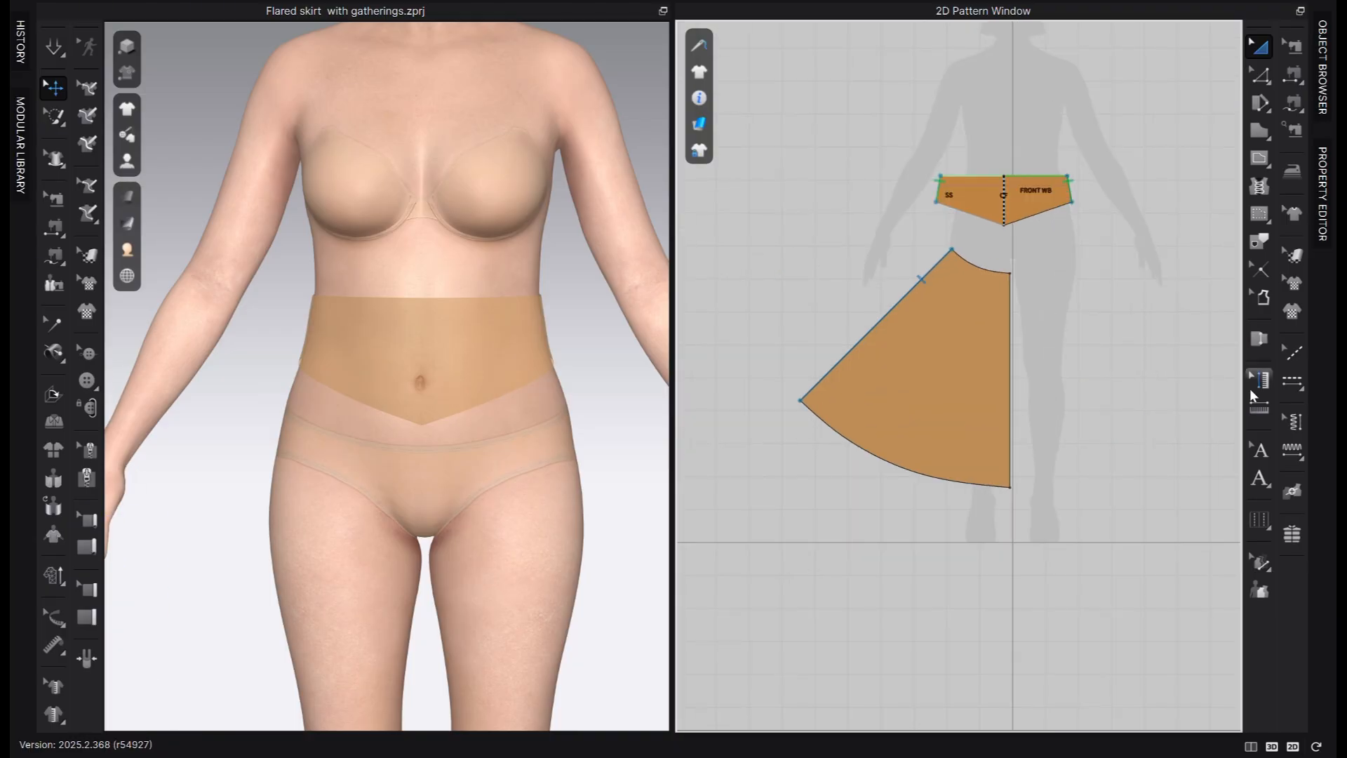
pyautogui.scroll(3, 972, 367)
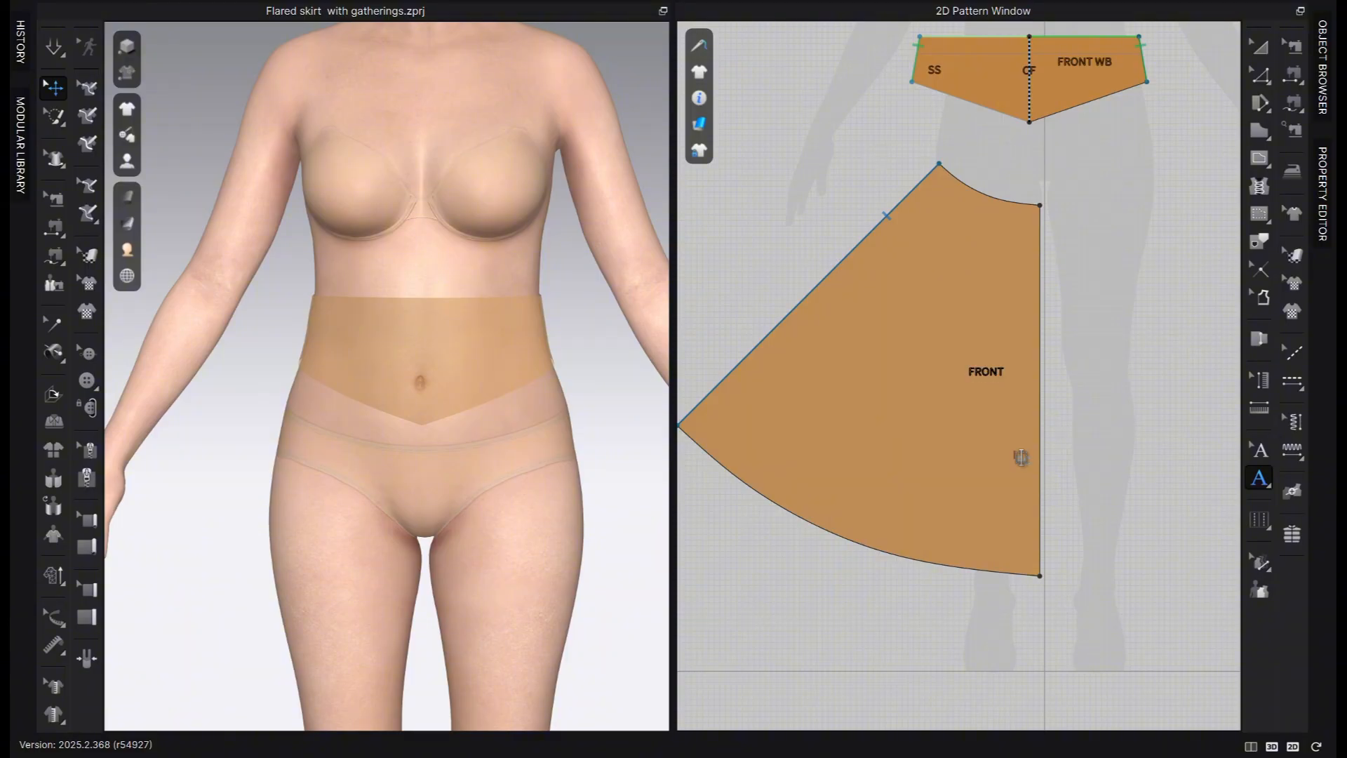
pyautogui.click(1127, 200)
pyautogui.click(1018, 461)
pyautogui.click(1058, 466)
# Split the center front line a short distance below the waist and delete the original waist corner point
pyautogui.press('z')
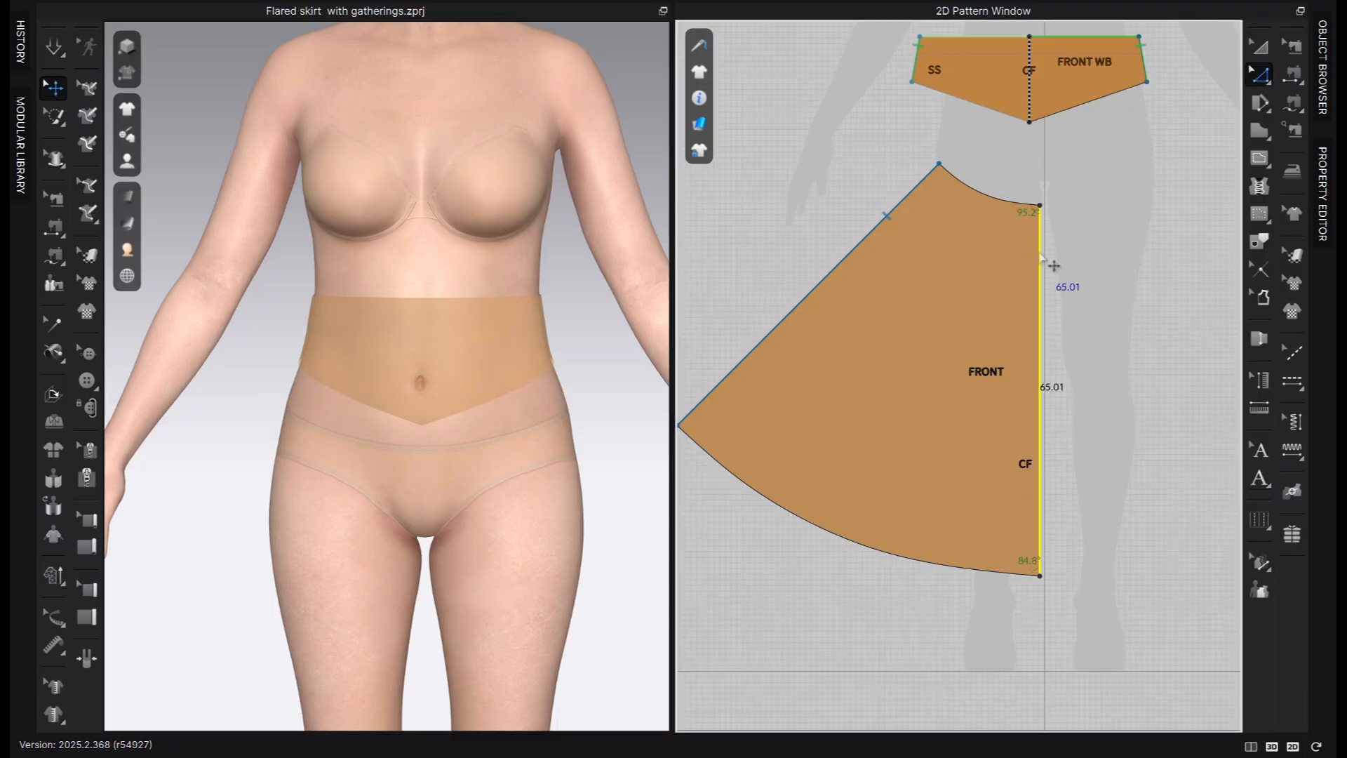
pyautogui.rightClick(1040, 250)
pyautogui.click(1088, 373)
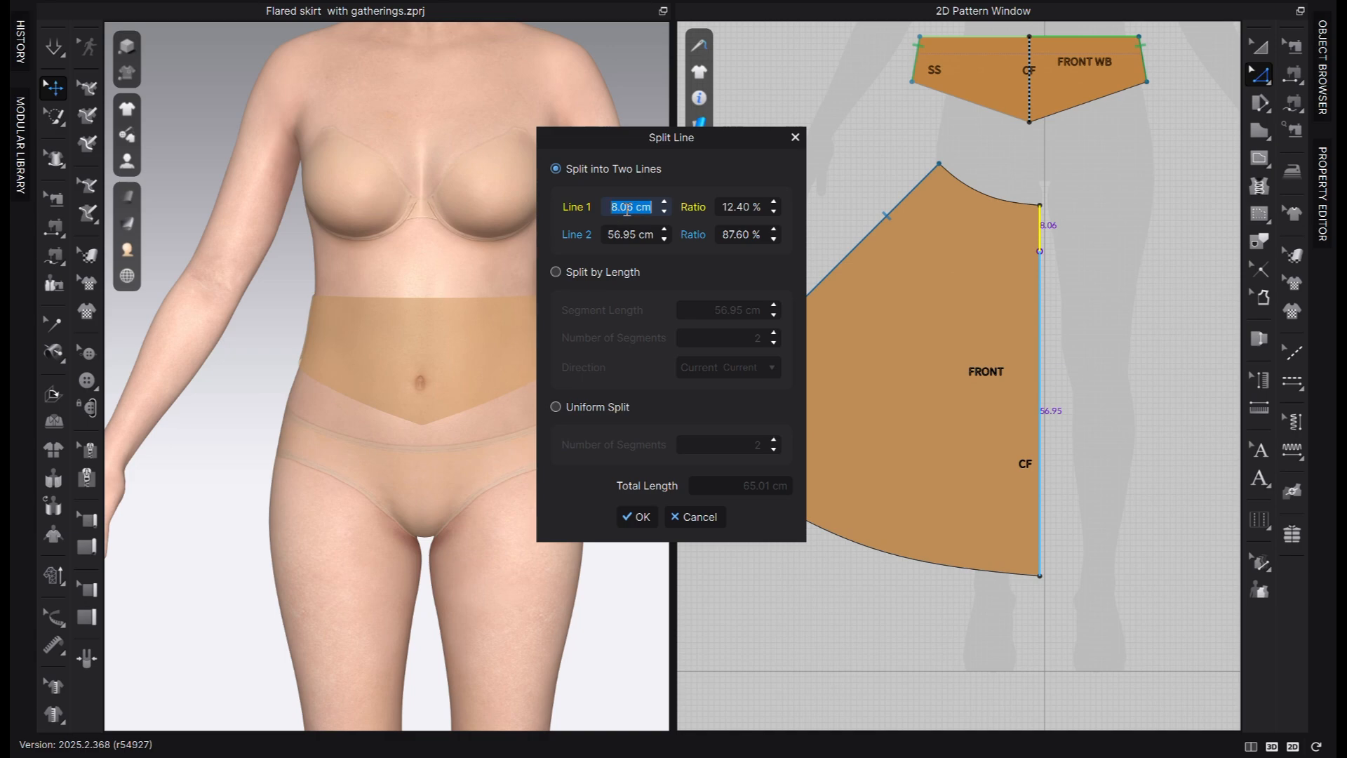
pyautogui.press('Return')
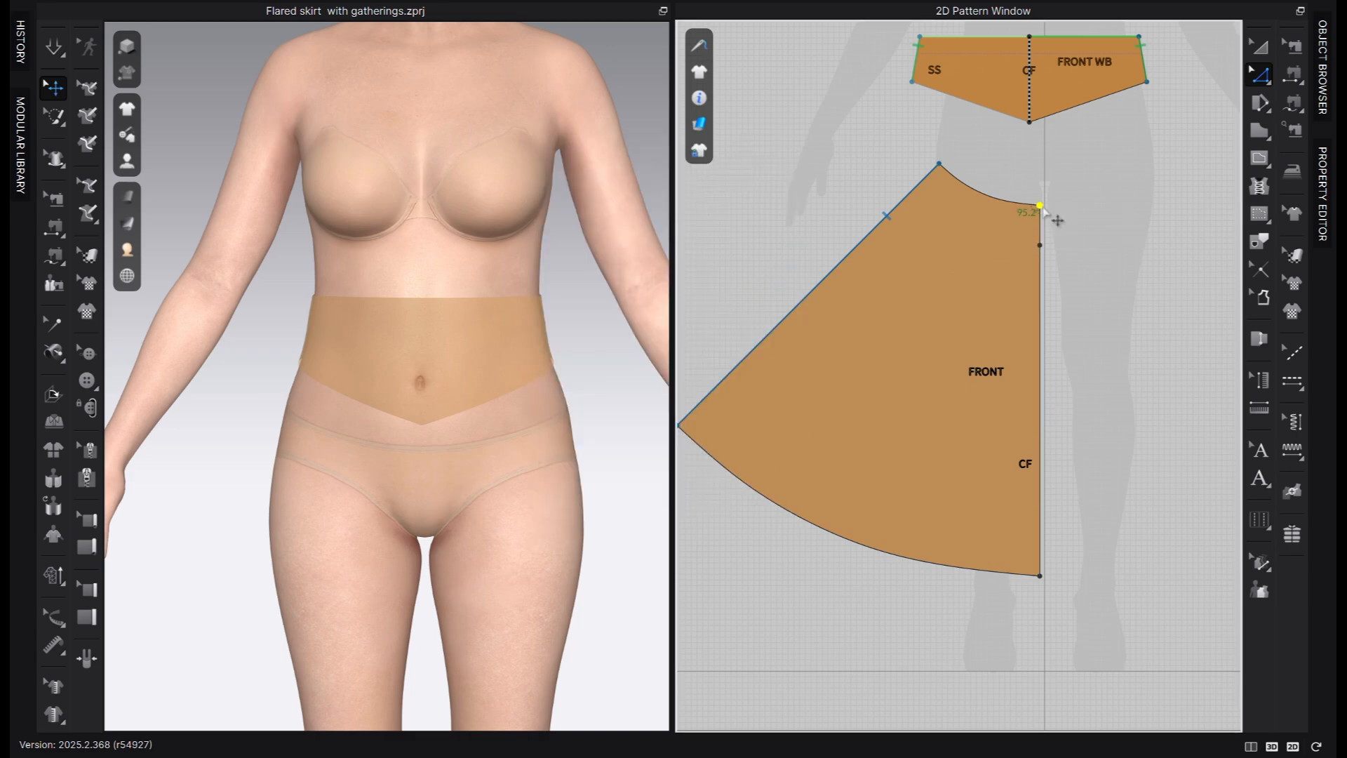
pyautogui.press('Delete')
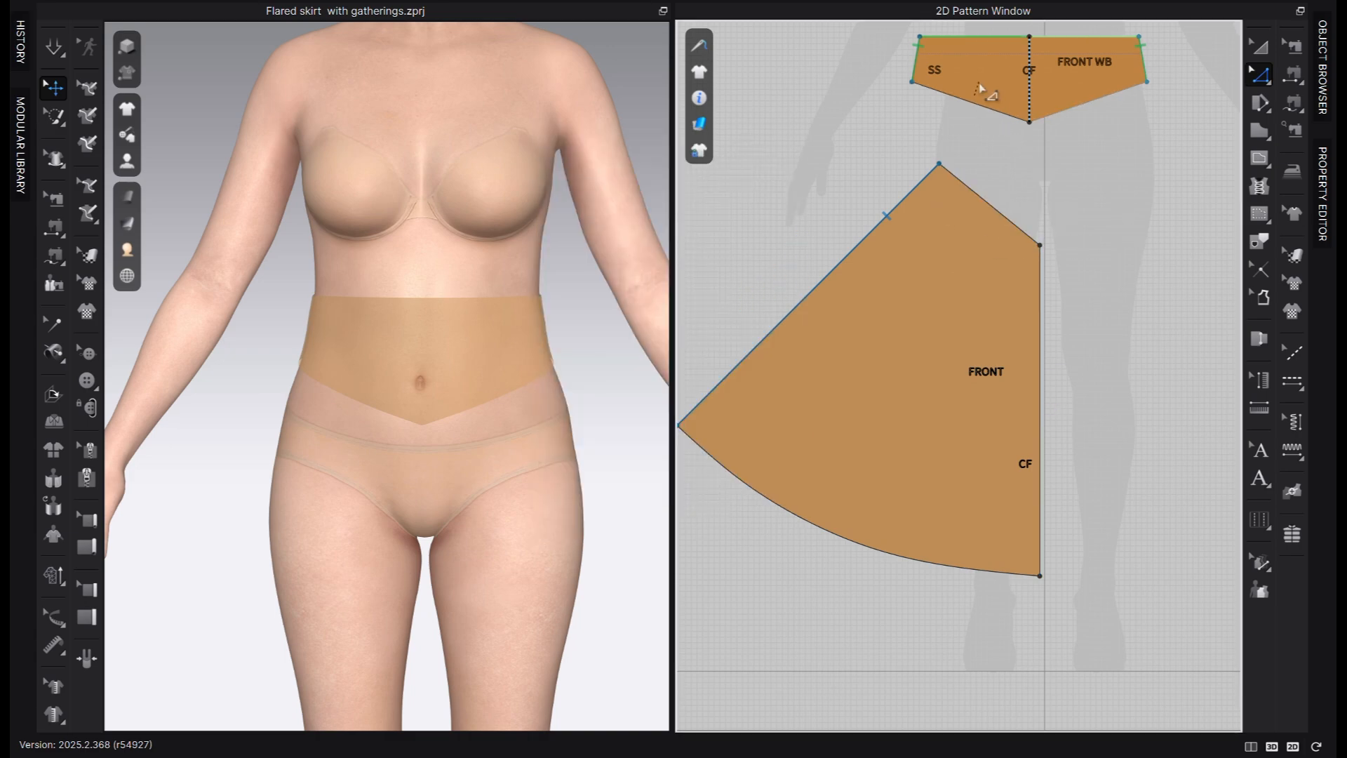
# Delete all curve points from the back skirt piece's waistline so that it runs straight
pyautogui.scroll(-4, 1115, 275)
pyautogui.moveTo(1080, 322); pyautogui.dragTo(1238, 365, button='middle')
pyautogui.scroll(2, 864, 307)
pyautogui.rightClick(904, 278)
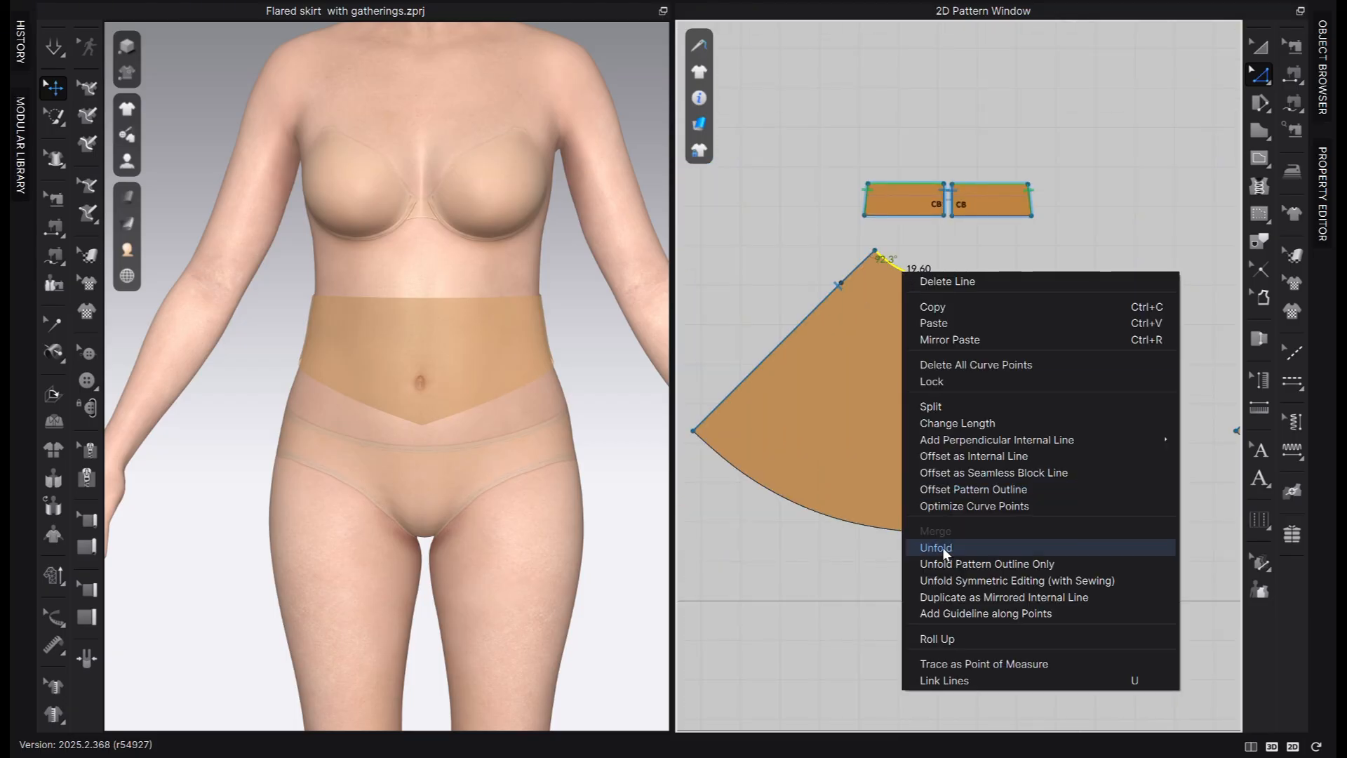
pyautogui.click(972, 366)
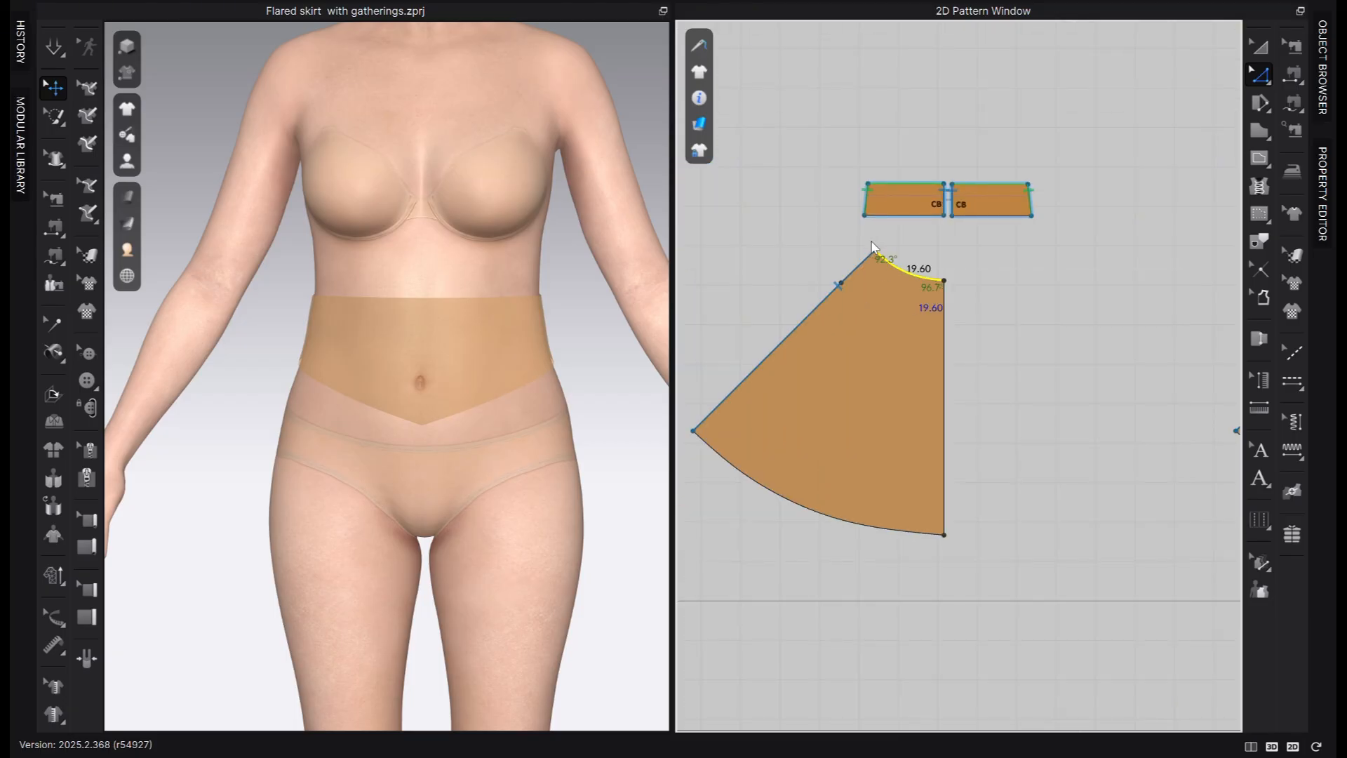
# Compare the lengths of the waistband's lower edges with the skirt's waistlines on the back and front pieces
pyautogui.click(885, 217)
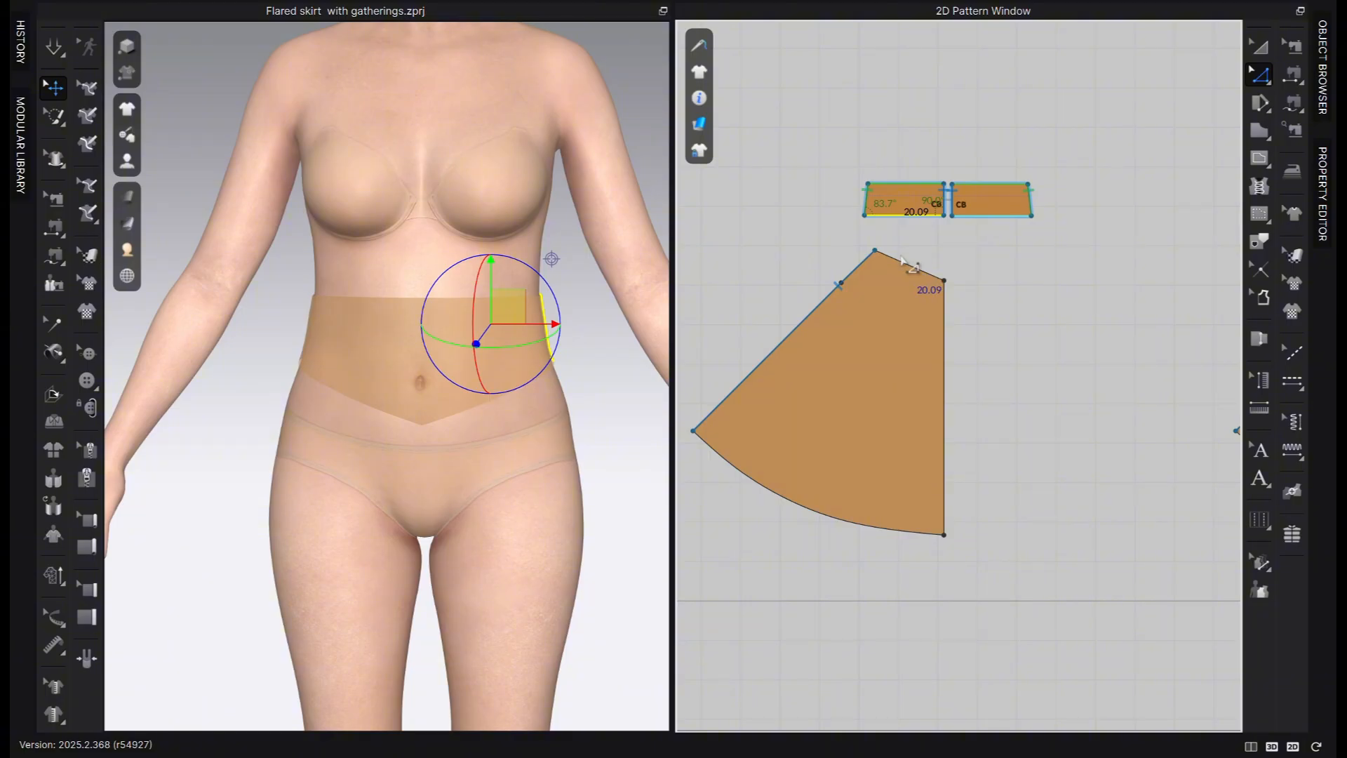
pyautogui.click(902, 259)
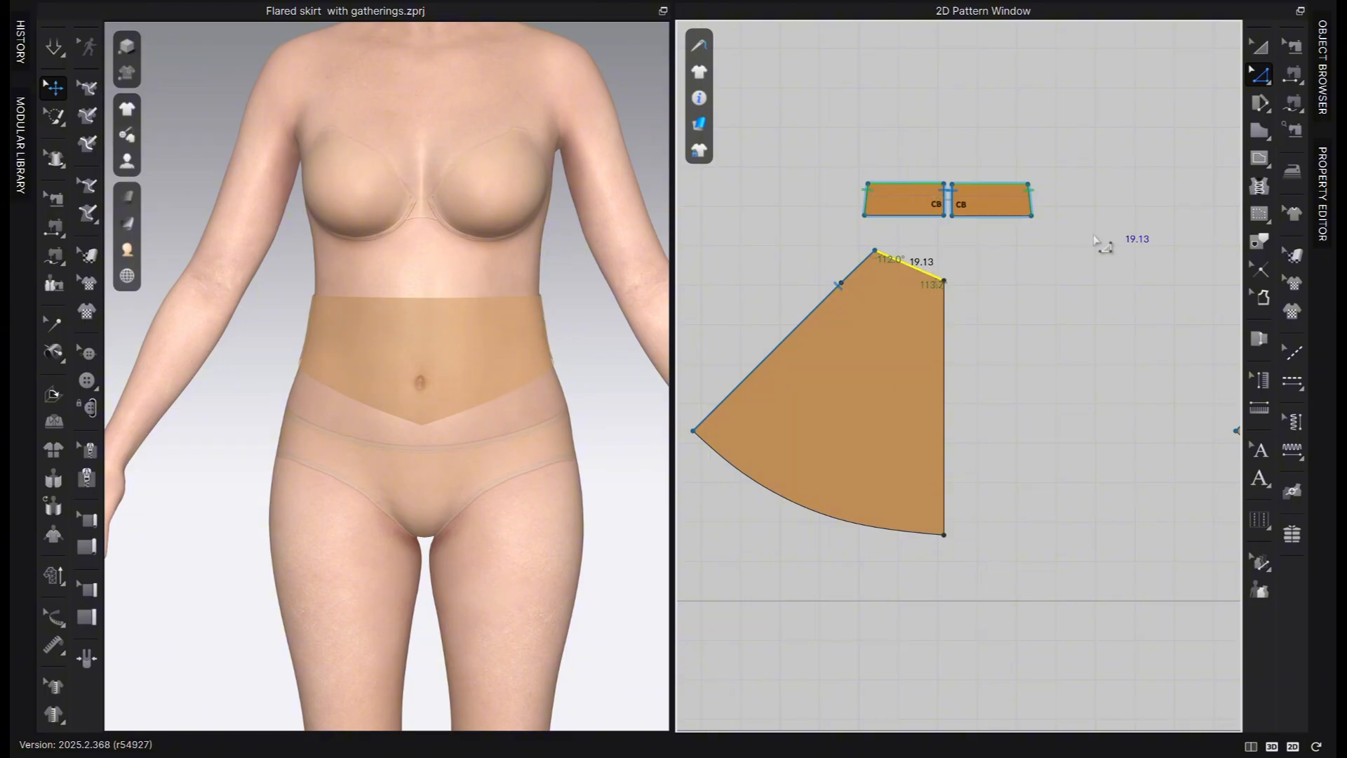
pyautogui.scroll(-2, 1054, 337)
pyautogui.moveTo(1054, 337); pyautogui.dragTo(830, 355, button='middle')
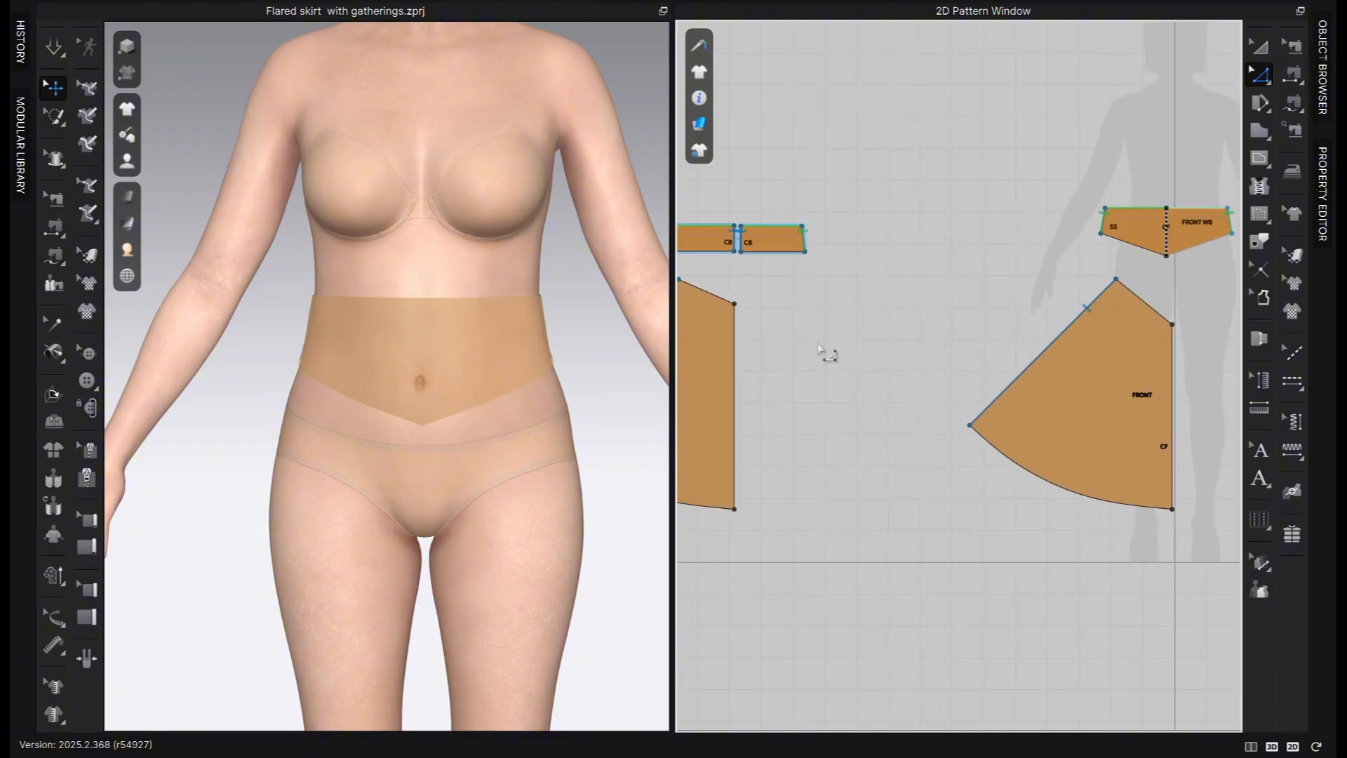
pyautogui.moveTo(1126, 329); pyautogui.dragTo(1006, 317, button='middle')
pyautogui.scroll(3, 1065, 309)
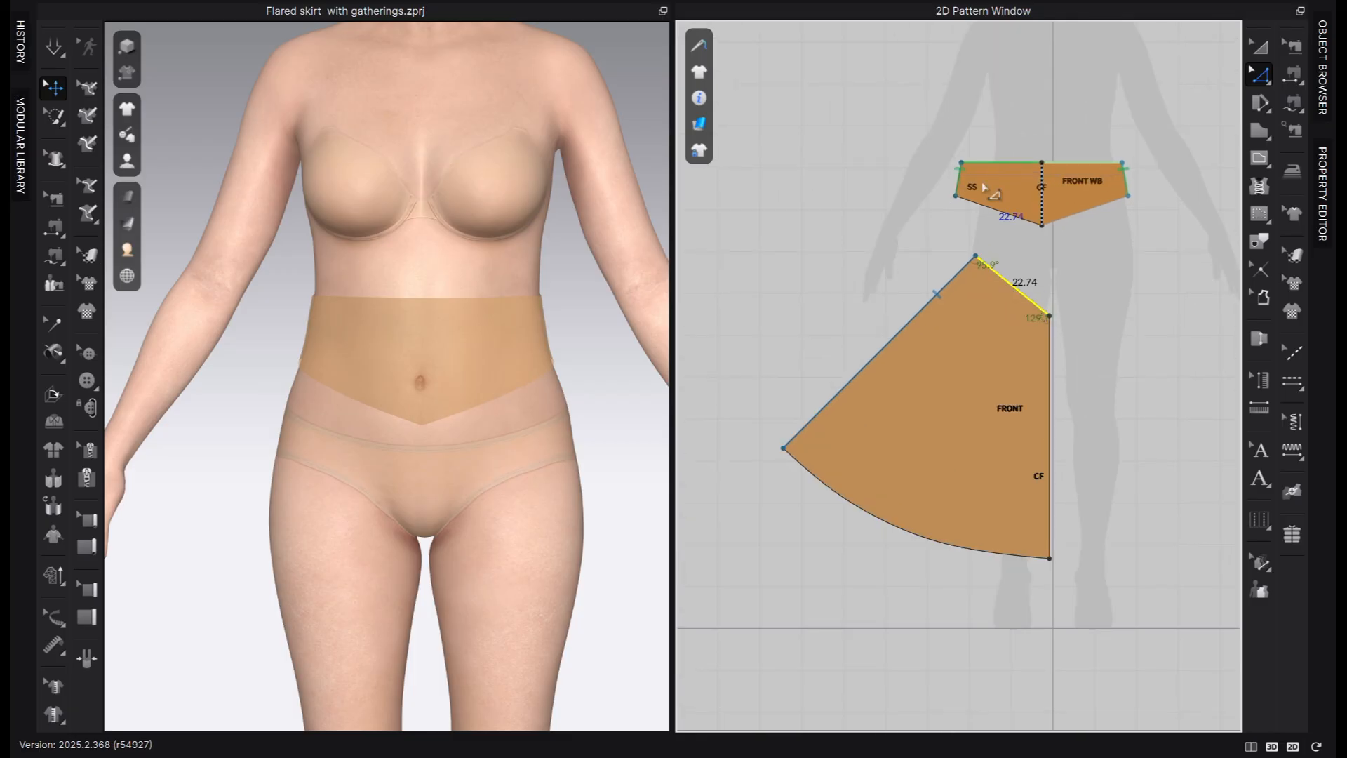
pyautogui.click(990, 208)
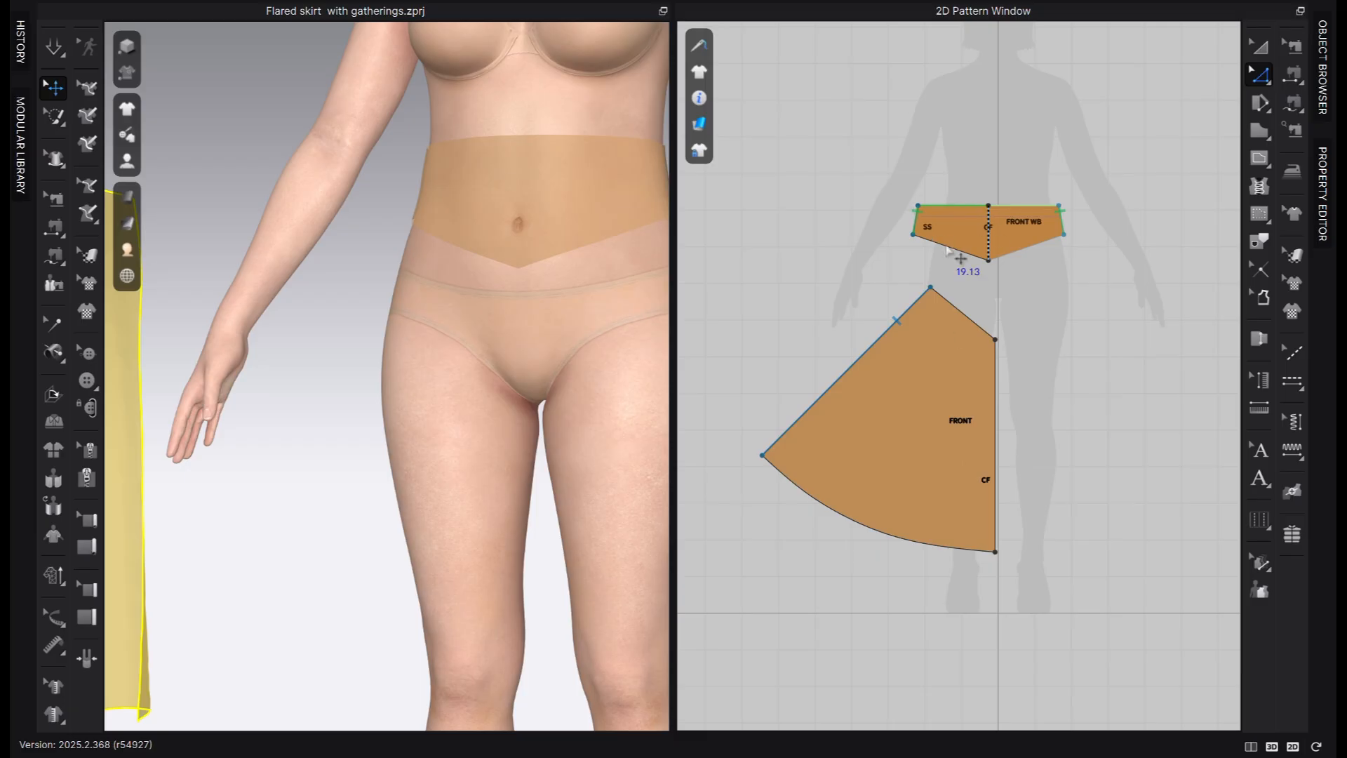
# Split the front skirt piece's waistline uniformly into 4 segments
pyautogui.rightClick(962, 316)
pyautogui.click(961, 313)
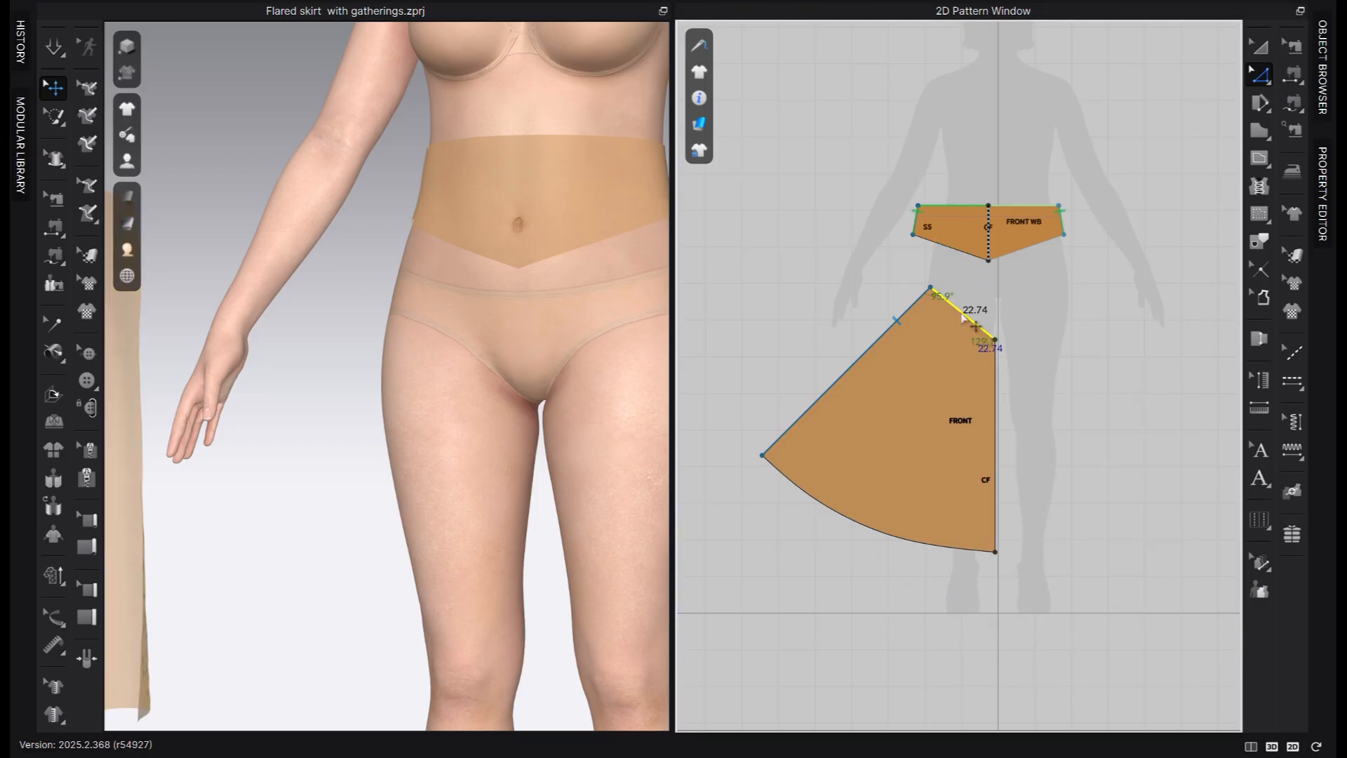
pyautogui.rightClick(961, 313)
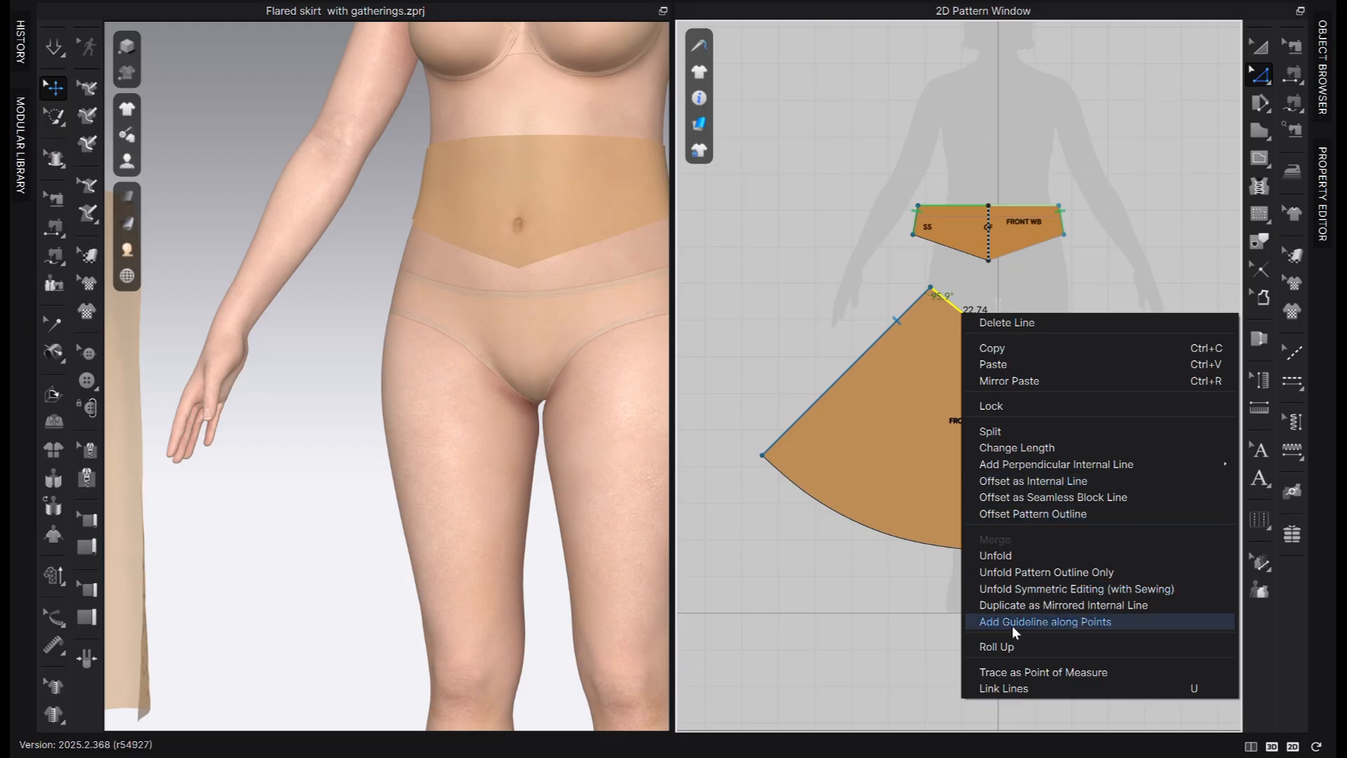
pyautogui.click(1022, 430)
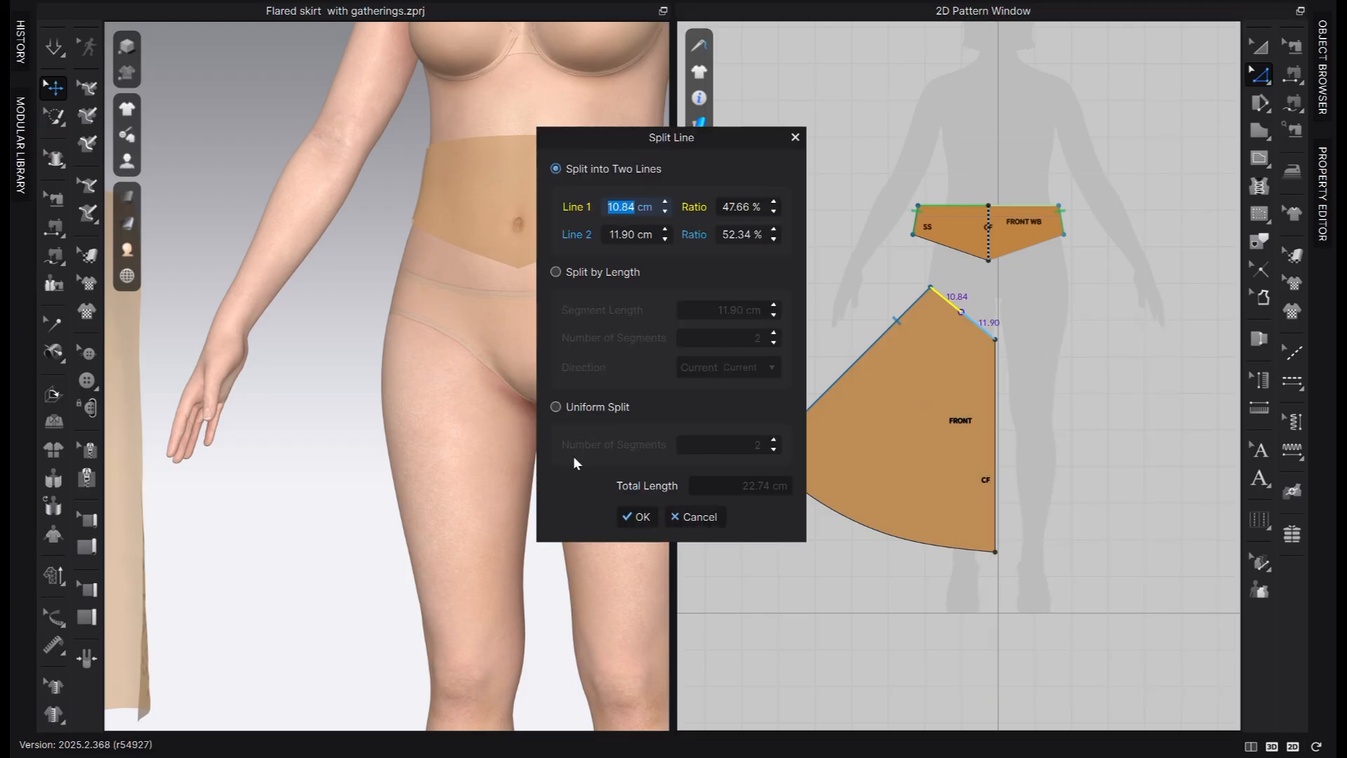
pyautogui.click(587, 406)
pyautogui.click(774, 440)
pyautogui.click(774, 440)
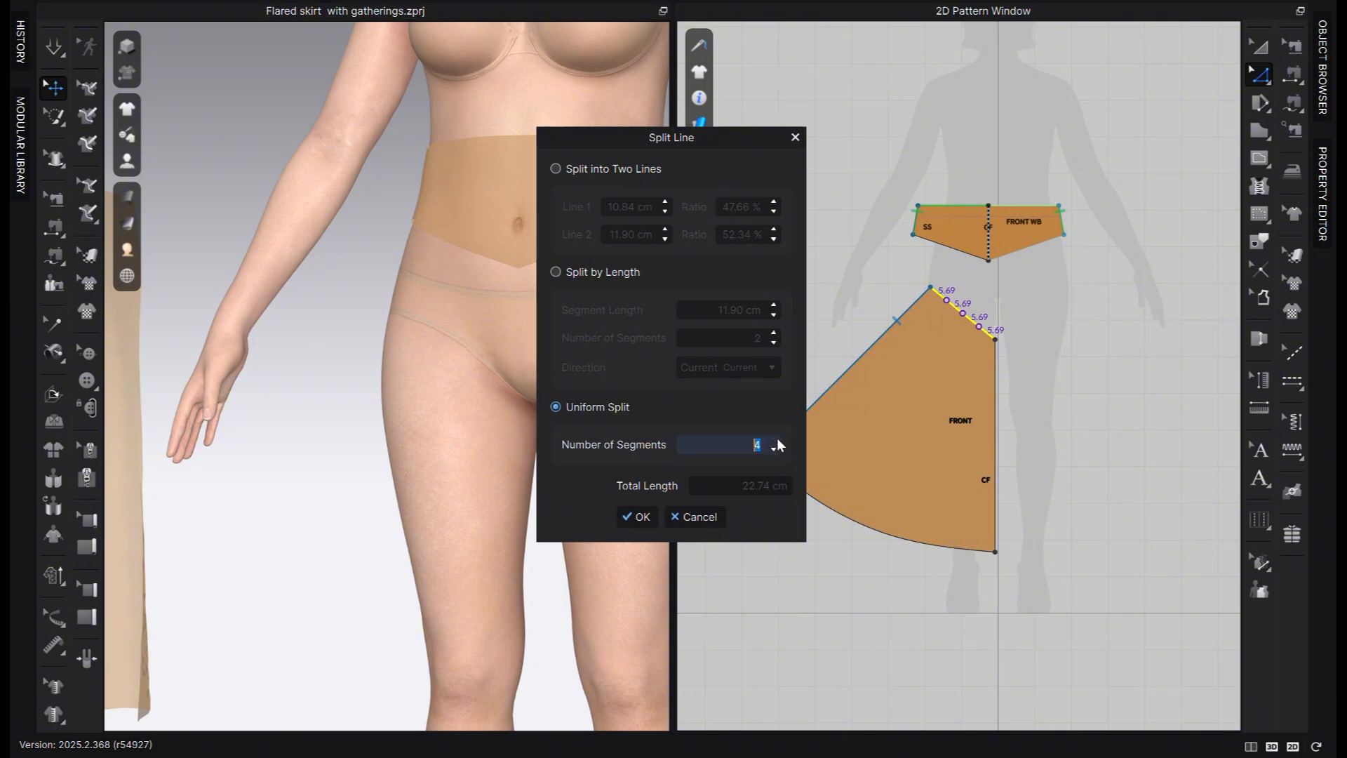
pyautogui.click(636, 516)
# Split the front skirt piece's hem uniformly into 4 segments
pyautogui.click(906, 546)
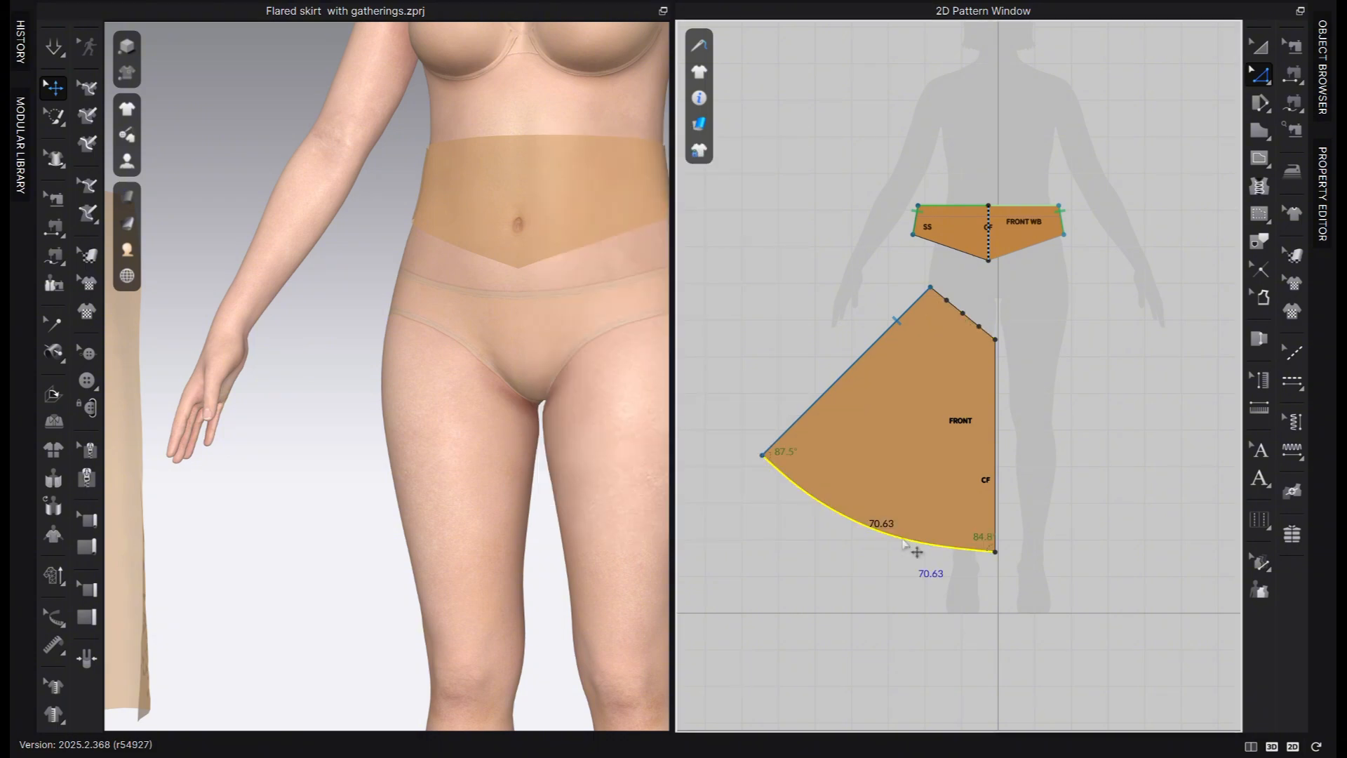
pyautogui.rightClick(905, 543)
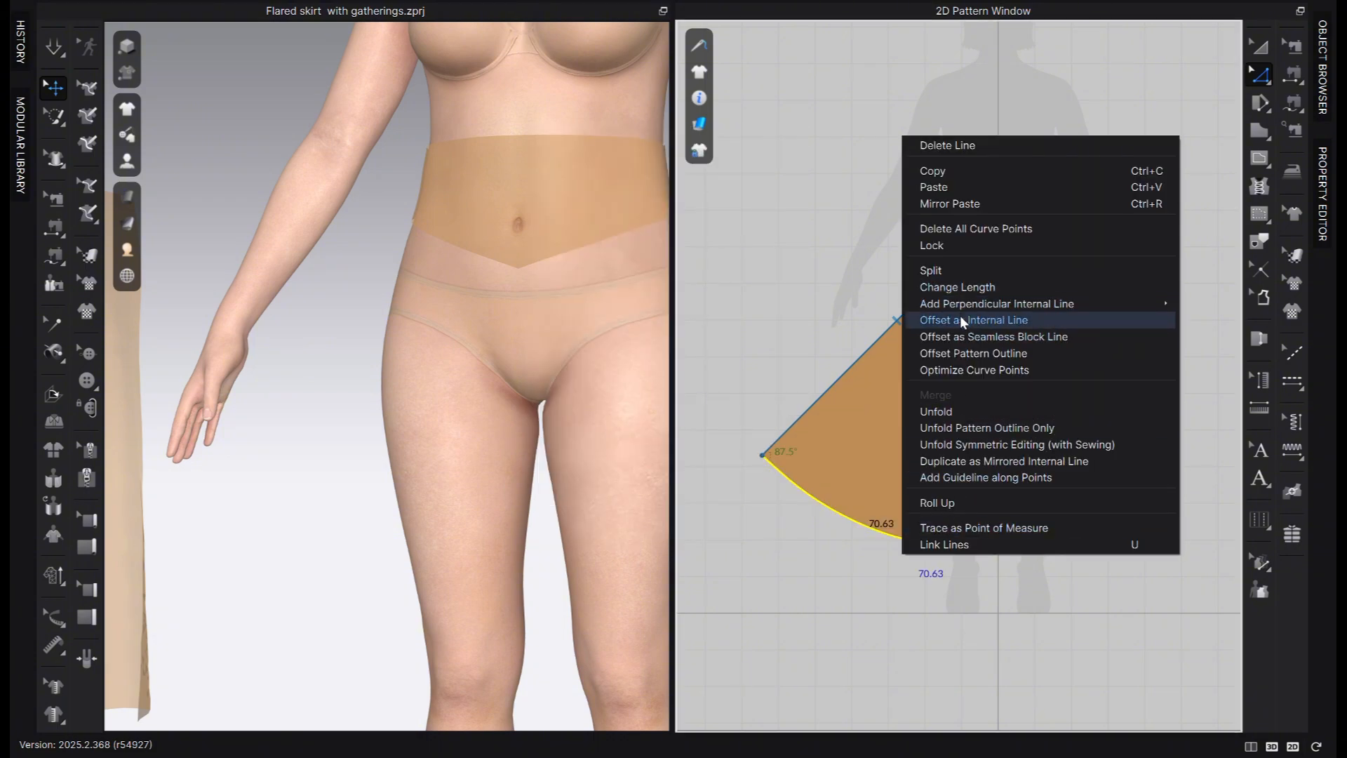
pyautogui.click(942, 272)
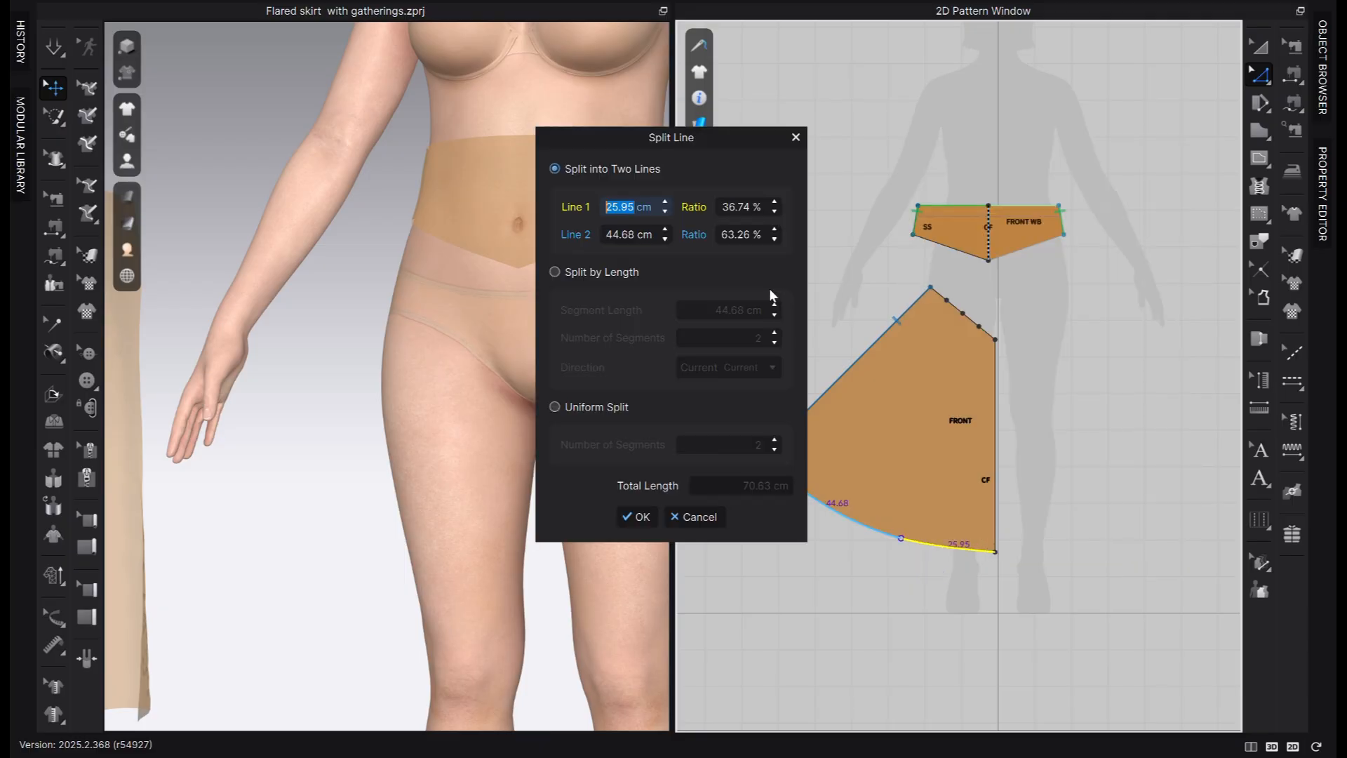
pyautogui.click(582, 411)
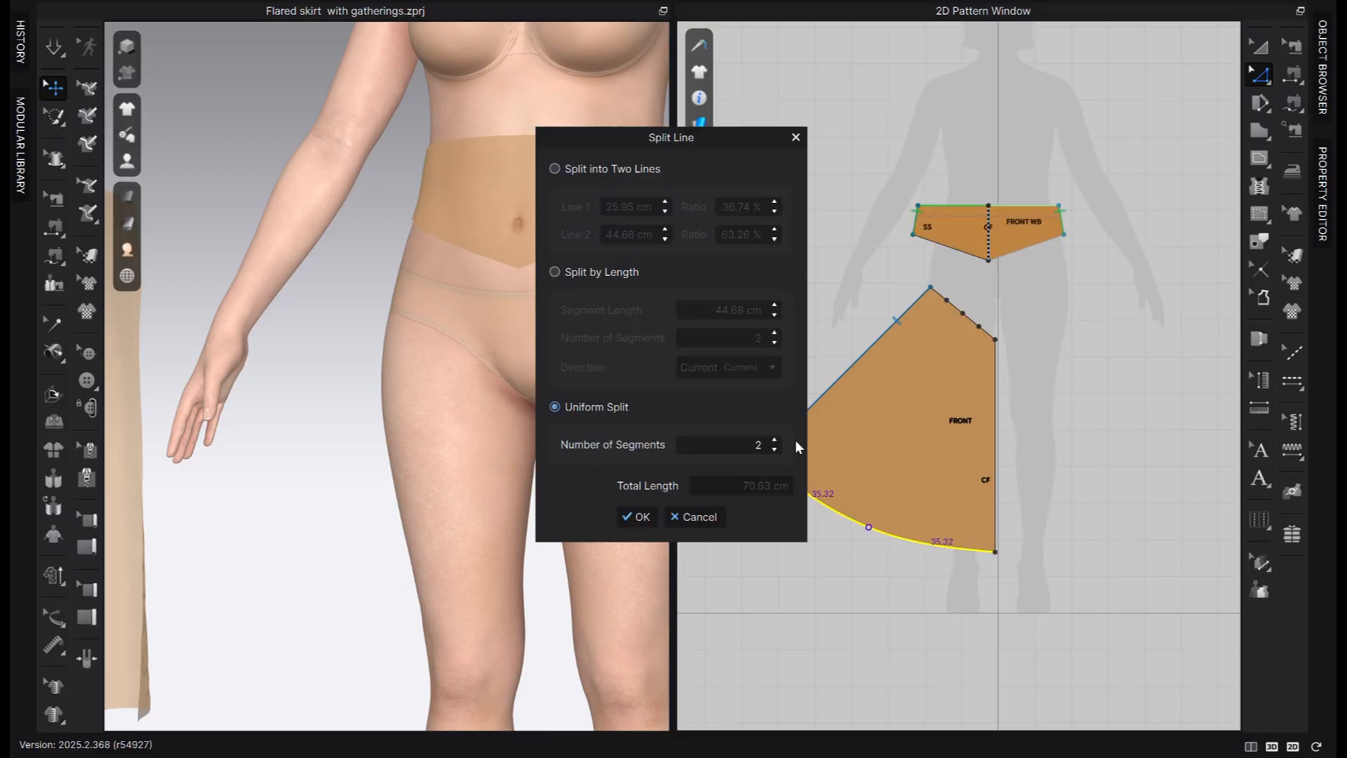
pyautogui.click(775, 440)
pyautogui.click(775, 440)
pyautogui.click(631, 517)
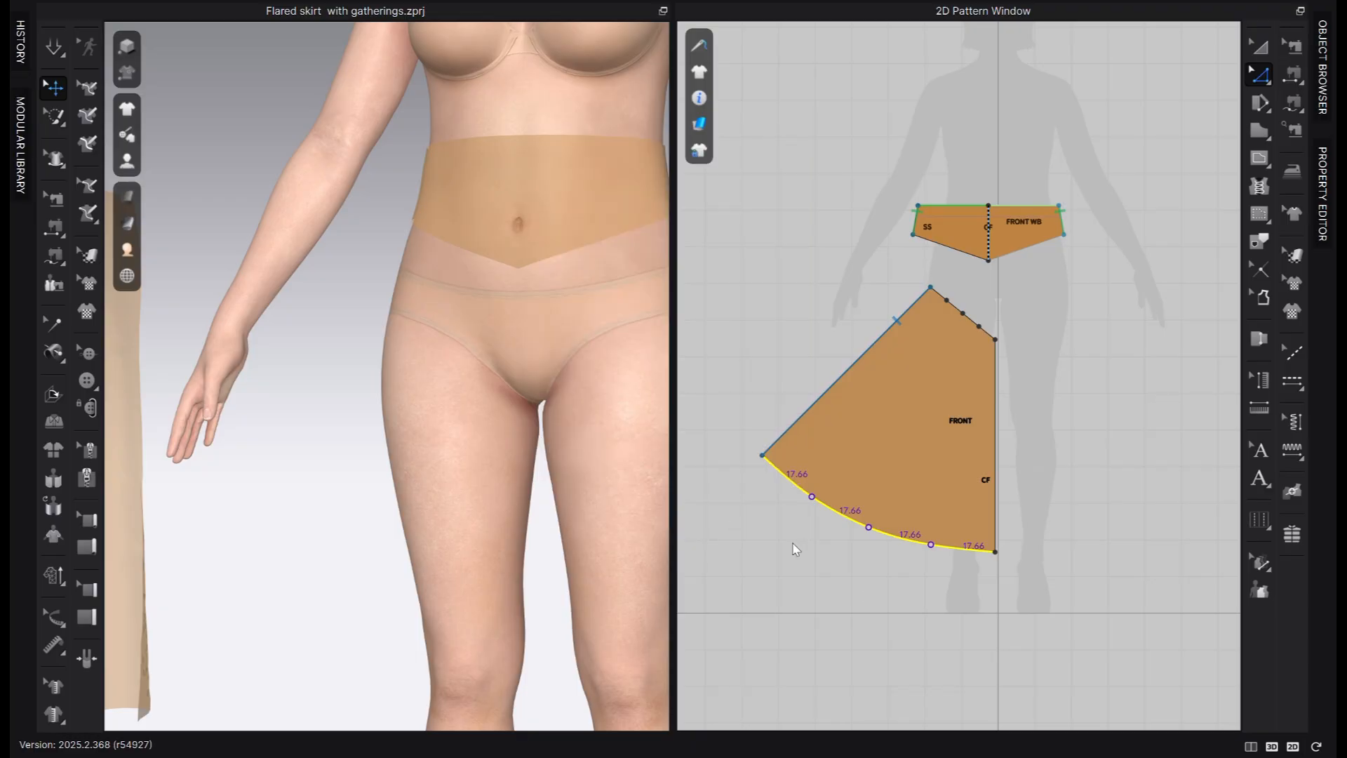
# Show only the 2D pattern view, framed on the front waistband and the front skirt piece
pyautogui.click(1270, 744)
pyautogui.moveTo(709, 344); pyautogui.dragTo(839, 351, button='middle')
pyautogui.scroll(-2, 803, 423)
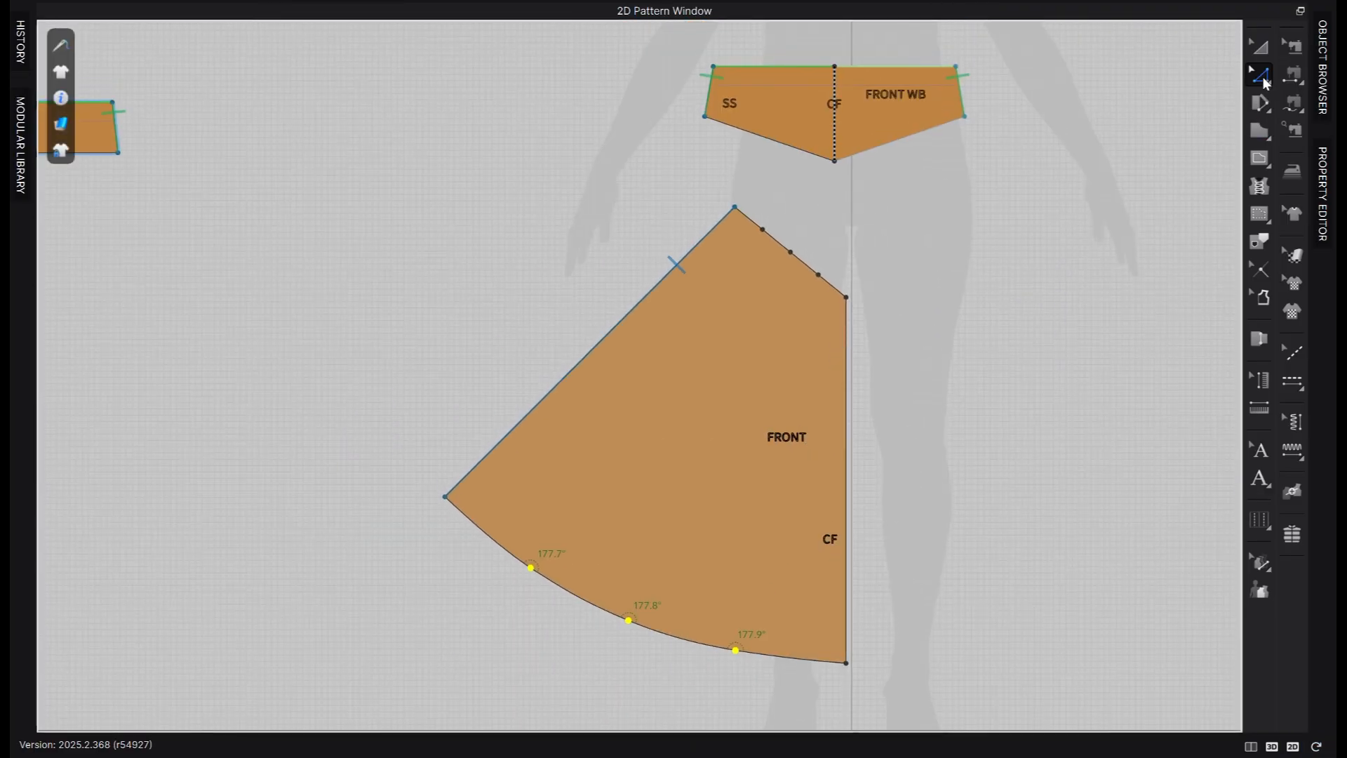
pyautogui.click(1261, 106)
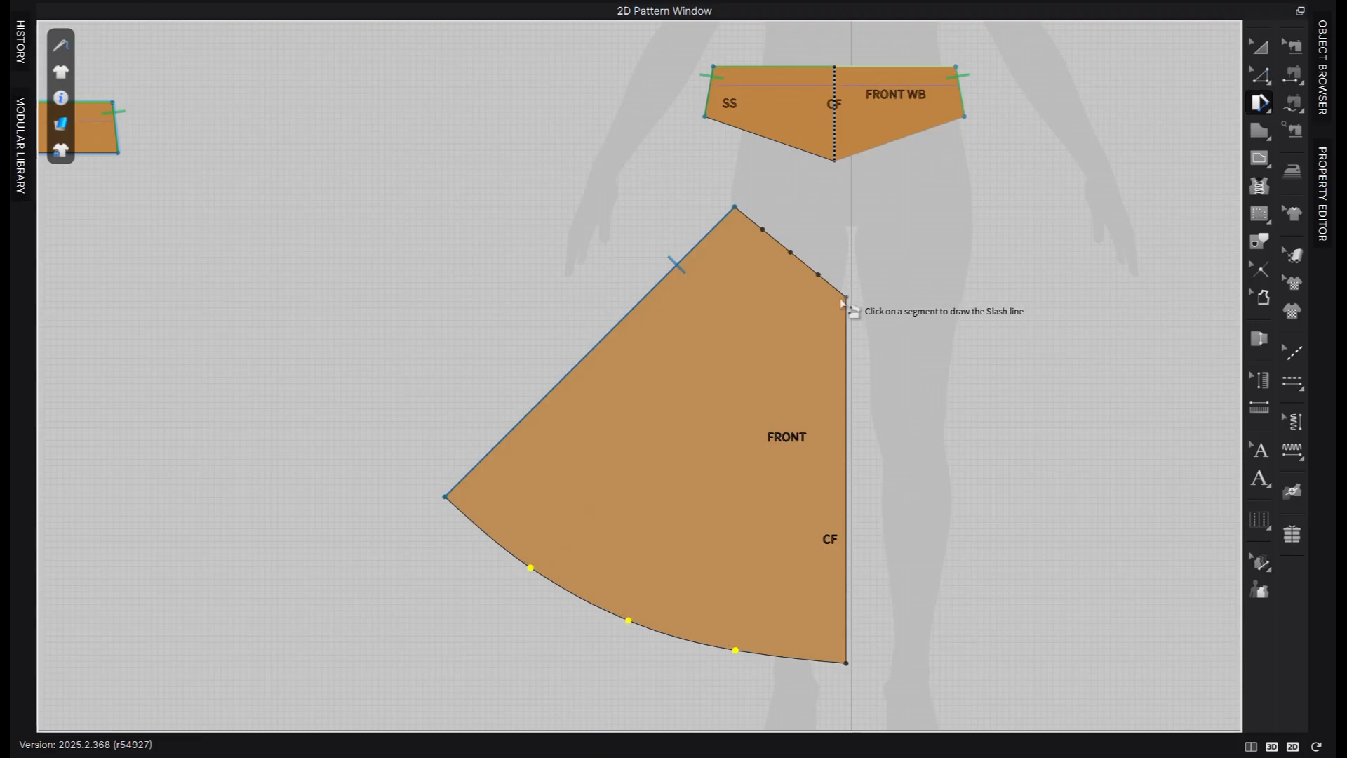
pyautogui.click(833, 286)
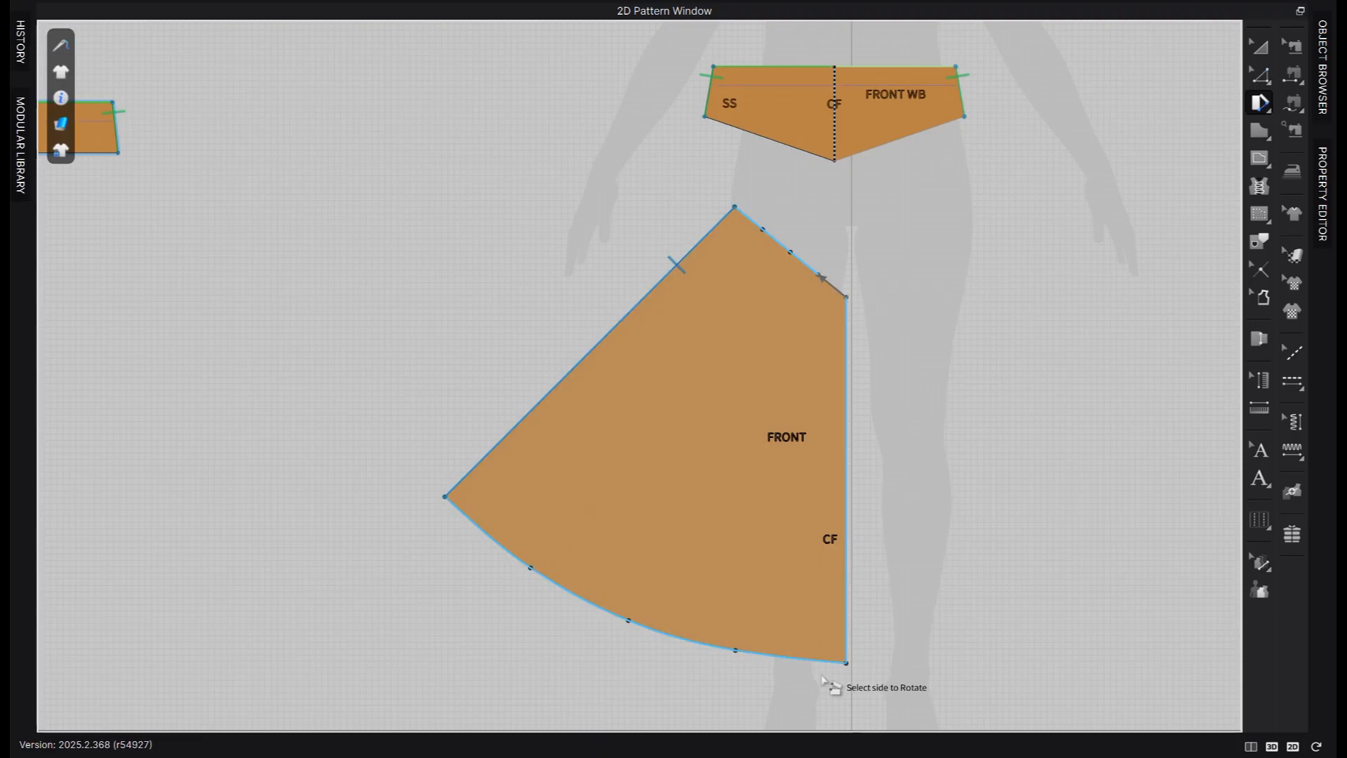
pyautogui.click(845, 663)
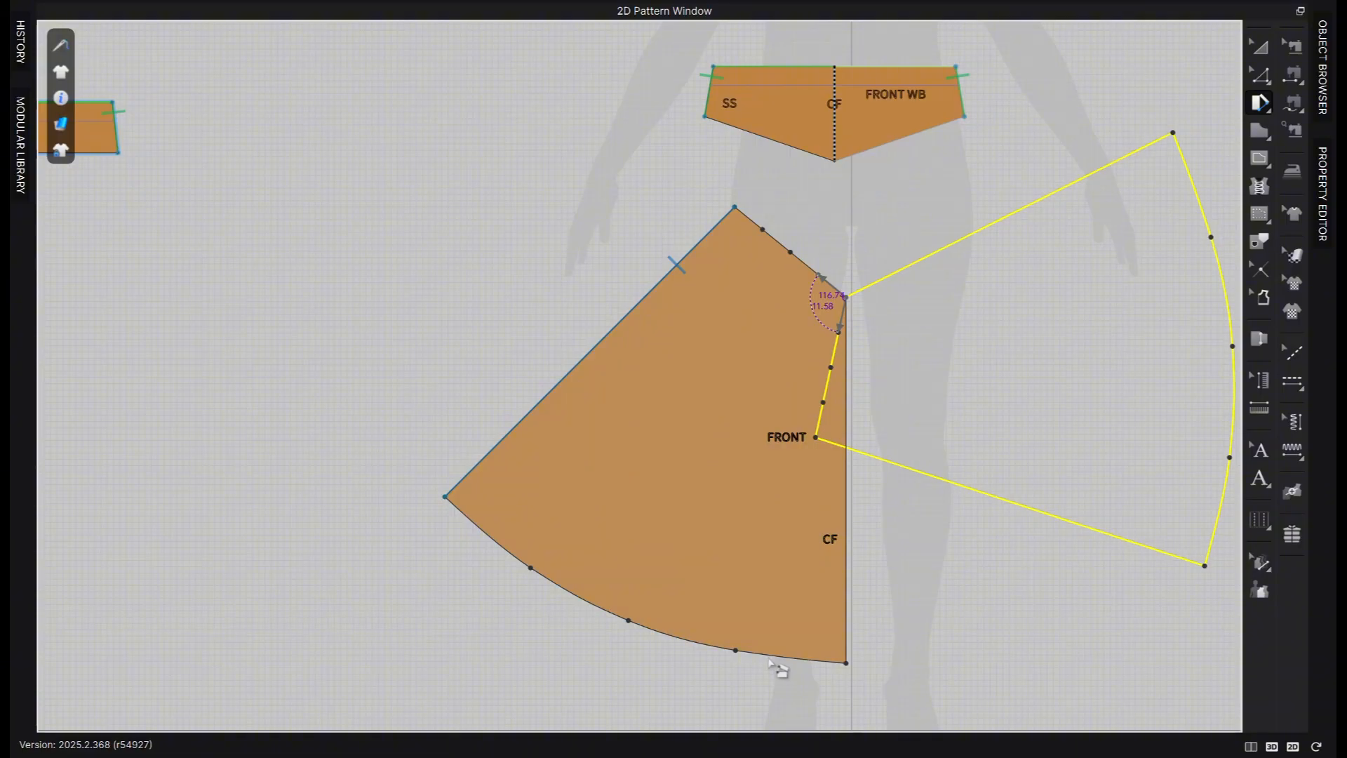
# Use Fullness with the matching hem segment to widen the waist segment nearest center front to about 8.68 cm
pyautogui.click(1261, 104)
pyautogui.click(833, 287)
pyautogui.click(800, 659)
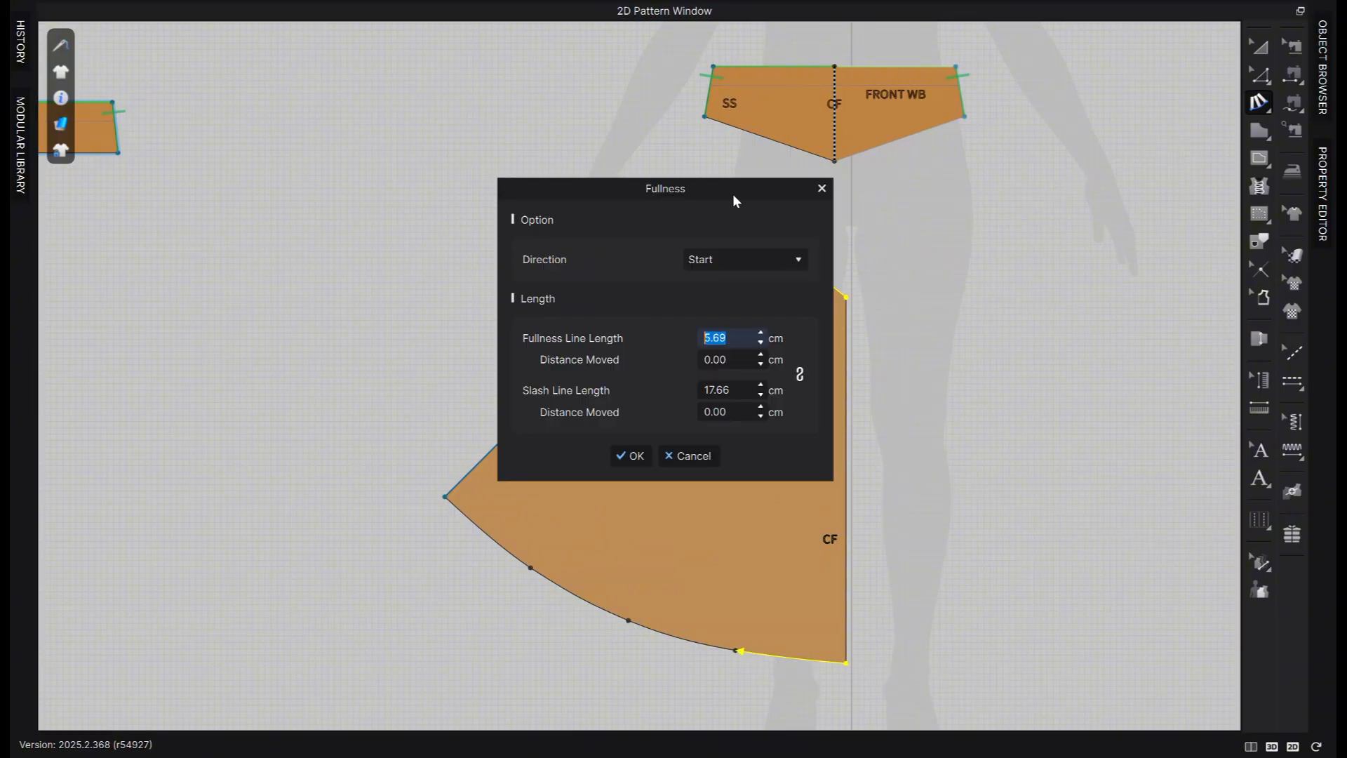
pyautogui.moveTo(735, 201); pyautogui.dragTo(477, 200)
pyautogui.press('Escape')
# Add Fullness to the second and third waist segments from center front, pairing each with its matching hem segment
pyautogui.click(783, 263)
pyautogui.click(646, 639)
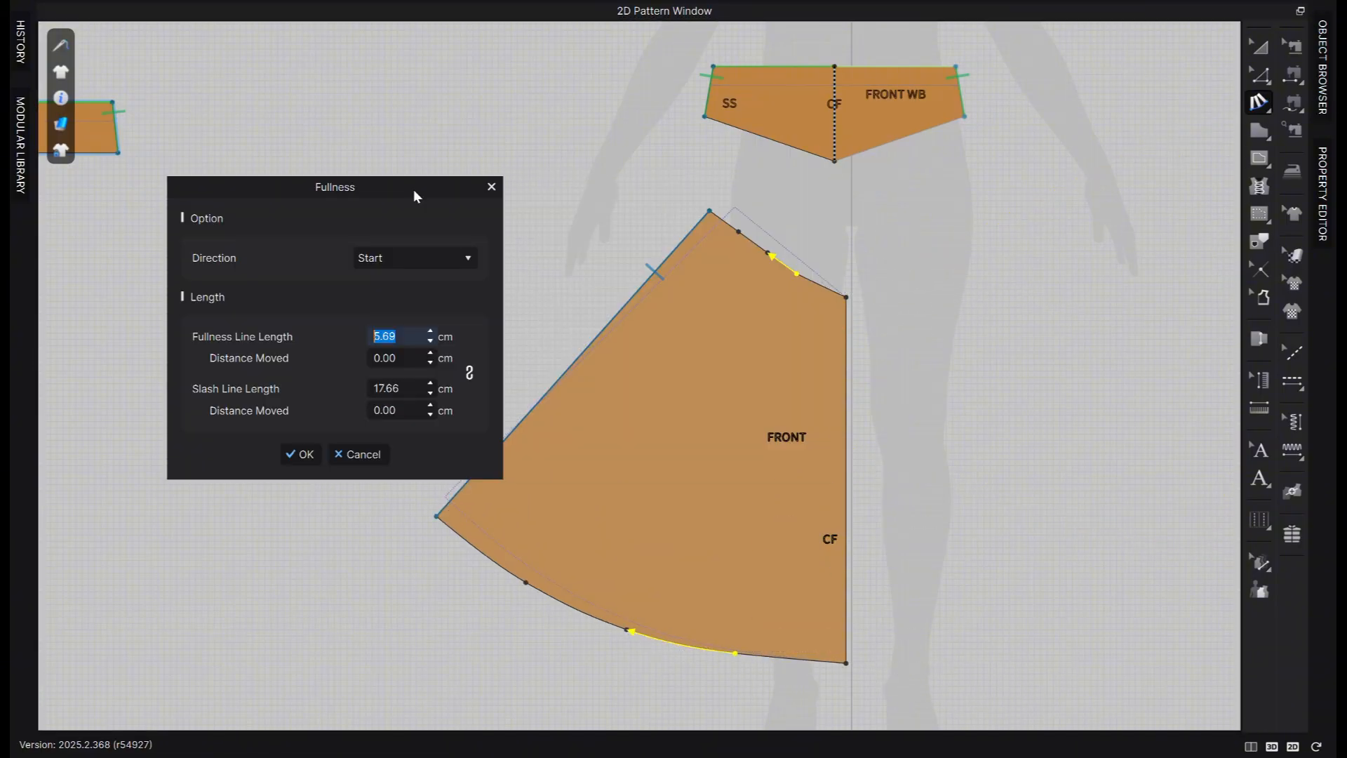
pyautogui.click(301, 454)
pyautogui.click(729, 236)
pyautogui.click(537, 597)
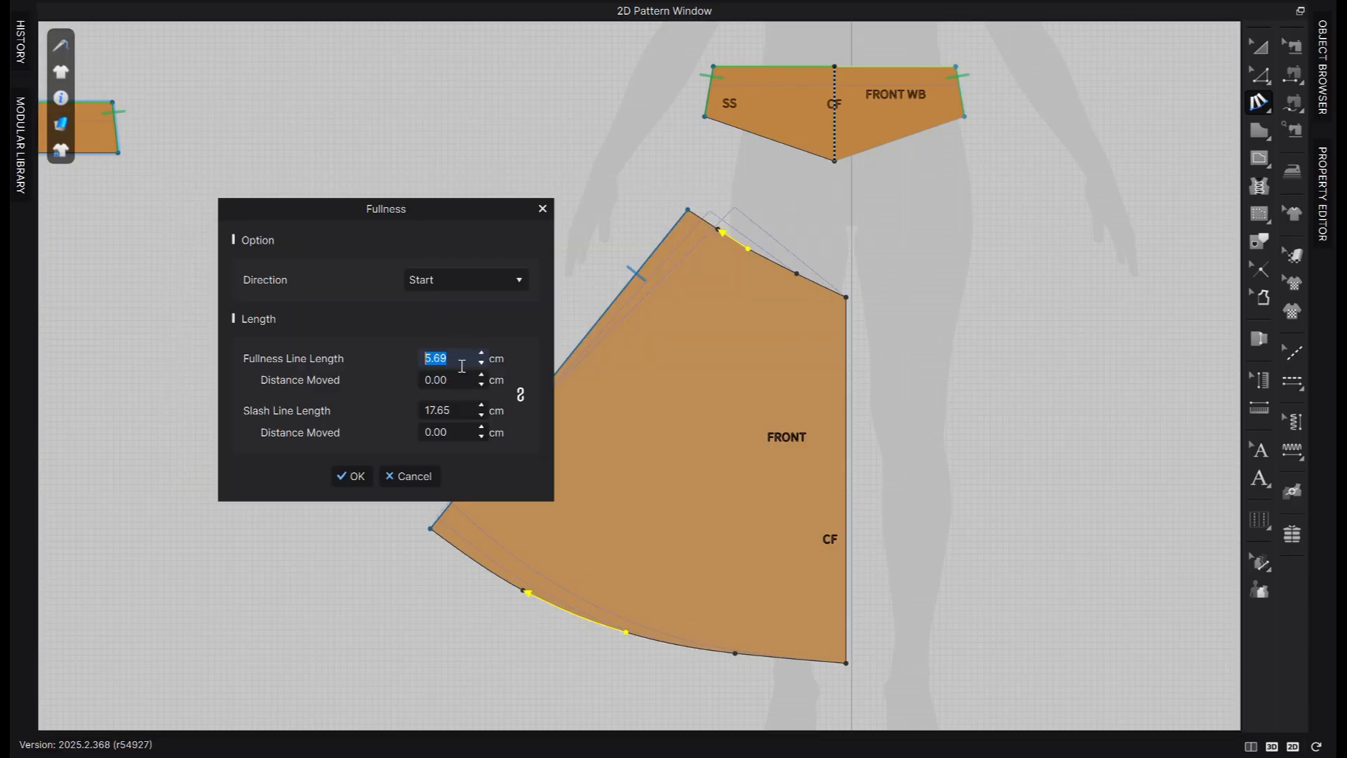
pyautogui.press('Escape')
# Add another 3 cm of Fullness in the End direction to the waist segment nearest center front, paired with its hem segment
pyautogui.click(835, 287)
pyautogui.click(793, 658)
pyautogui.click(438, 263)
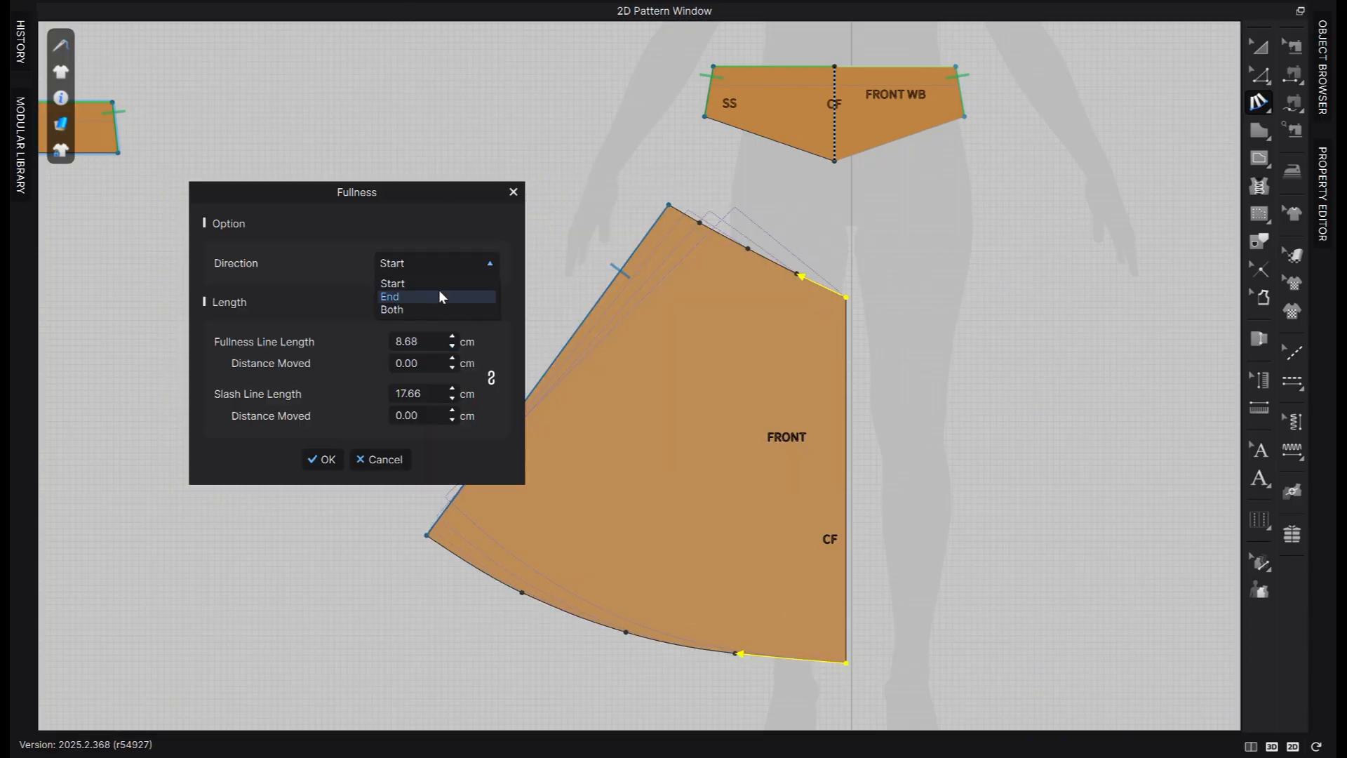
pyautogui.click(440, 297)
pyautogui.doubleClick(428, 364)
pyautogui.write('3')
pyautogui.click(328, 459)
# Align the front skirt piece's grainline to center front, straighten the piece so center front is vertical, and move it just below the waistband
pyautogui.click(1261, 76)
pyautogui.click(1292, 256)
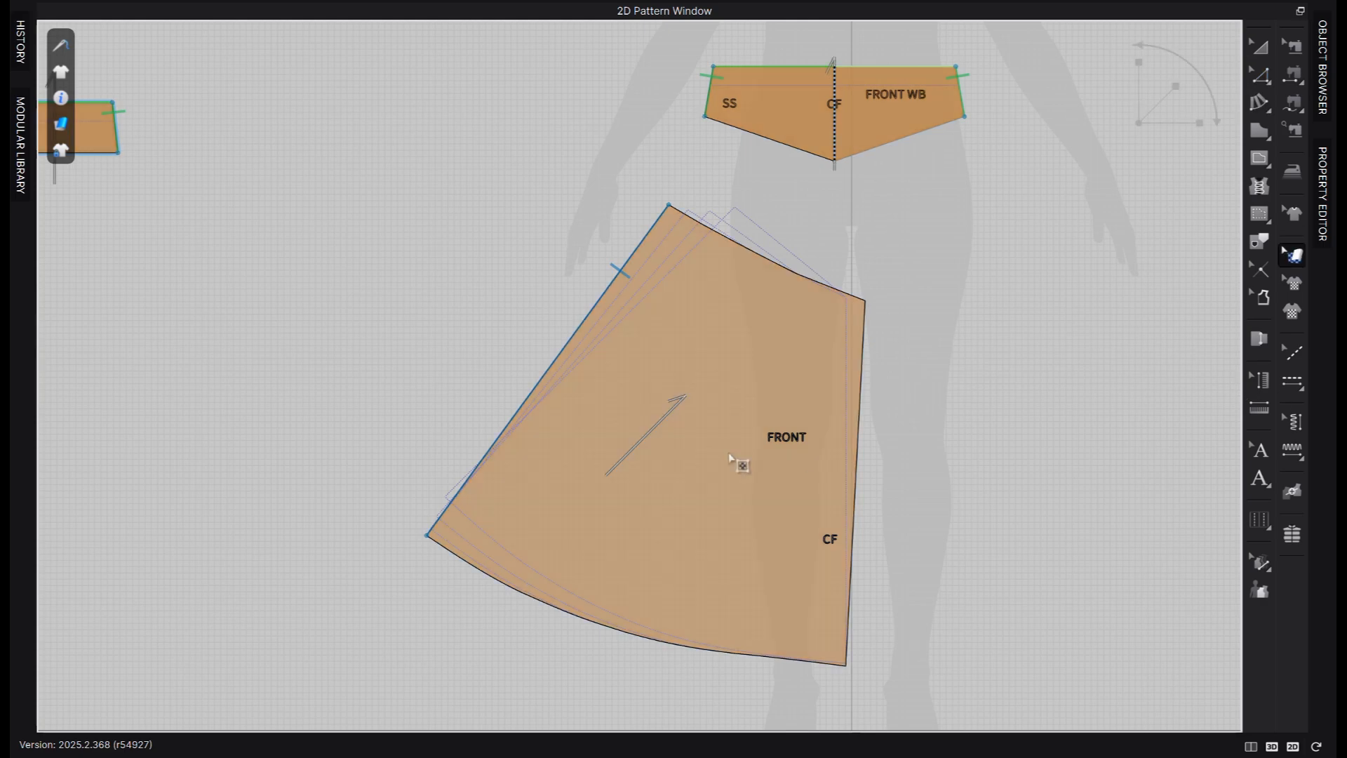
pyautogui.rightClick(661, 421)
pyautogui.click(765, 544)
pyautogui.click(1260, 47)
pyautogui.rightClick(738, 393)
pyautogui.click(894, 431)
pyautogui.moveTo(768, 255); pyautogui.dragTo(750, 214)
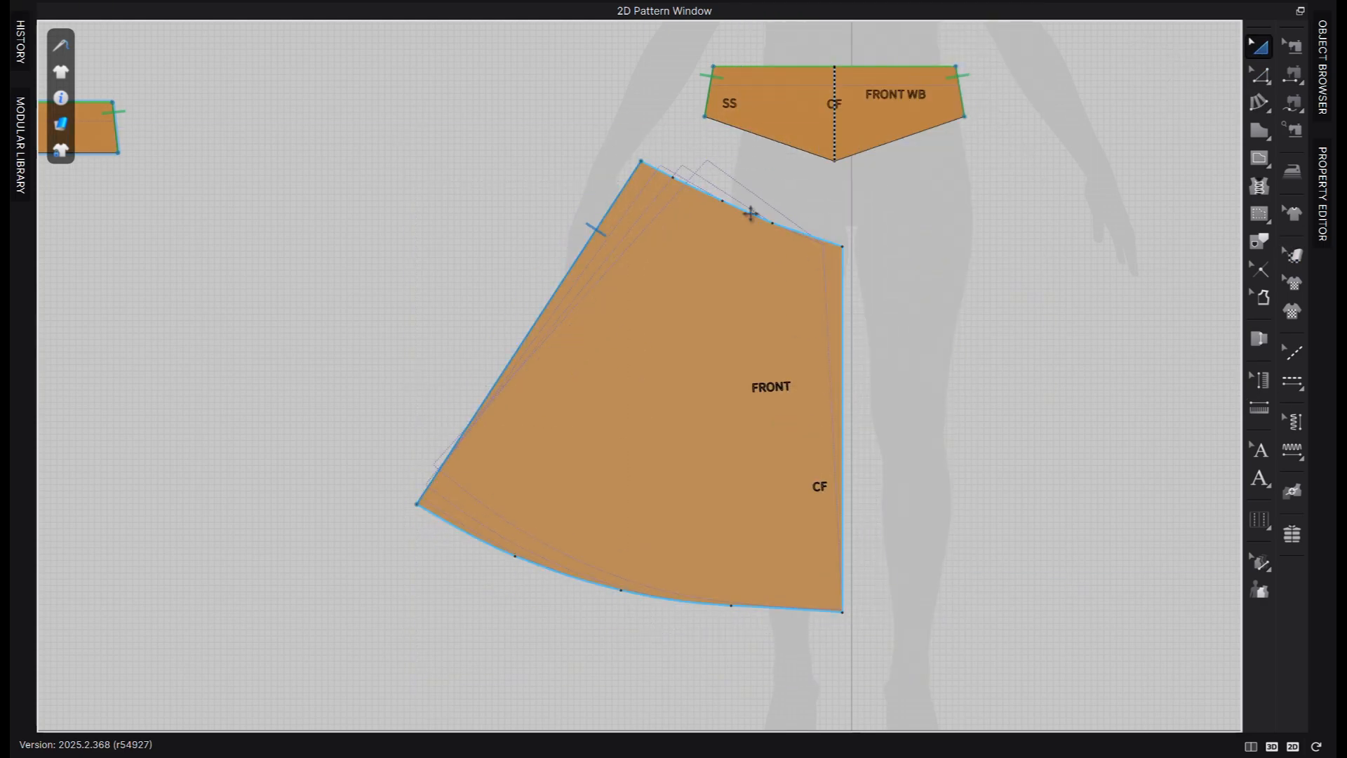
# Split the back skirt piece's waist line uniformly into 4 segments
pyautogui.press('z')
pyautogui.scroll(-2, 646, 170)
pyautogui.moveTo(647, 169); pyautogui.dragTo(1194, 224, button='middle')
pyautogui.rightClick(703, 273)
pyautogui.click(748, 351)
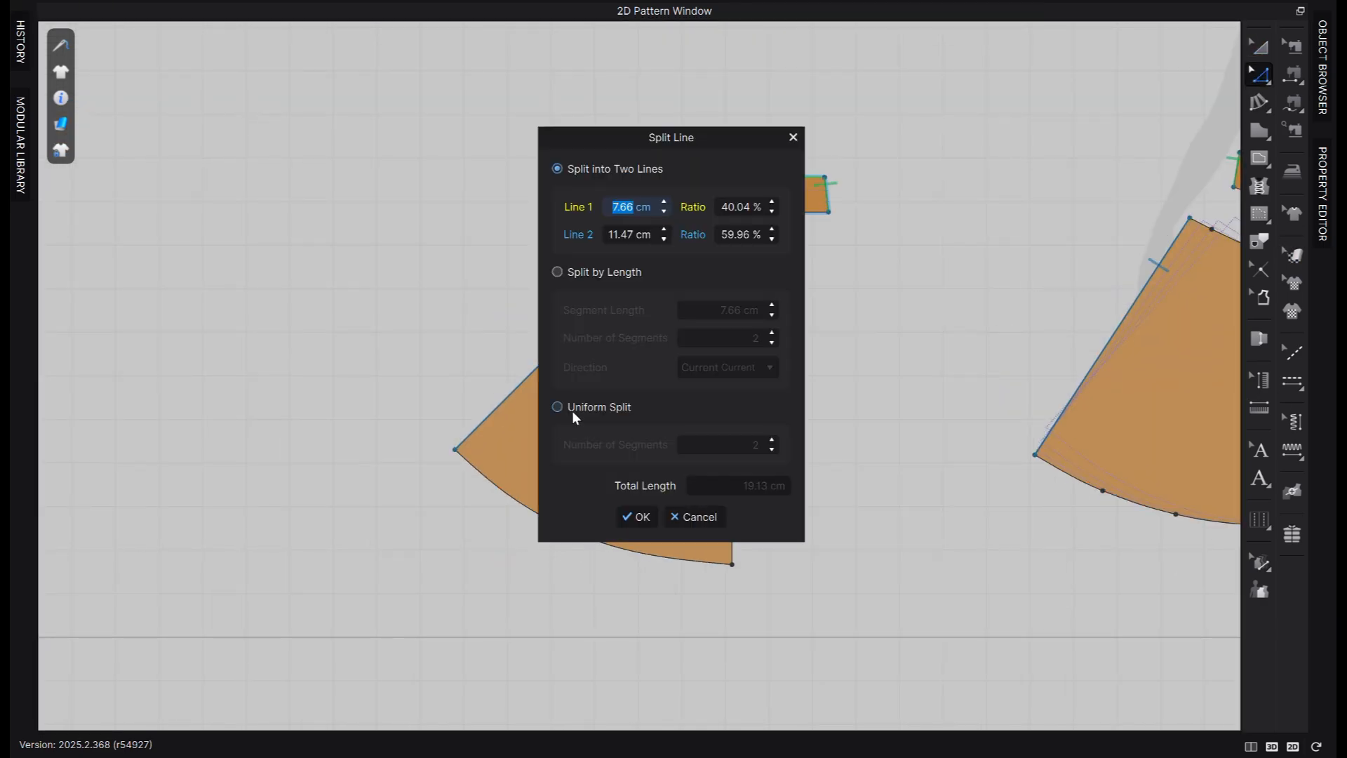
pyautogui.click(572, 410)
pyautogui.doubleClick(772, 440)
pyautogui.click(637, 518)
# Split the back skirt piece's hem uniformly into 4 segments
pyautogui.rightClick(639, 552)
pyautogui.click(678, 226)
pyautogui.click(572, 408)
pyautogui.doubleClick(773, 441)
pyautogui.click(637, 518)
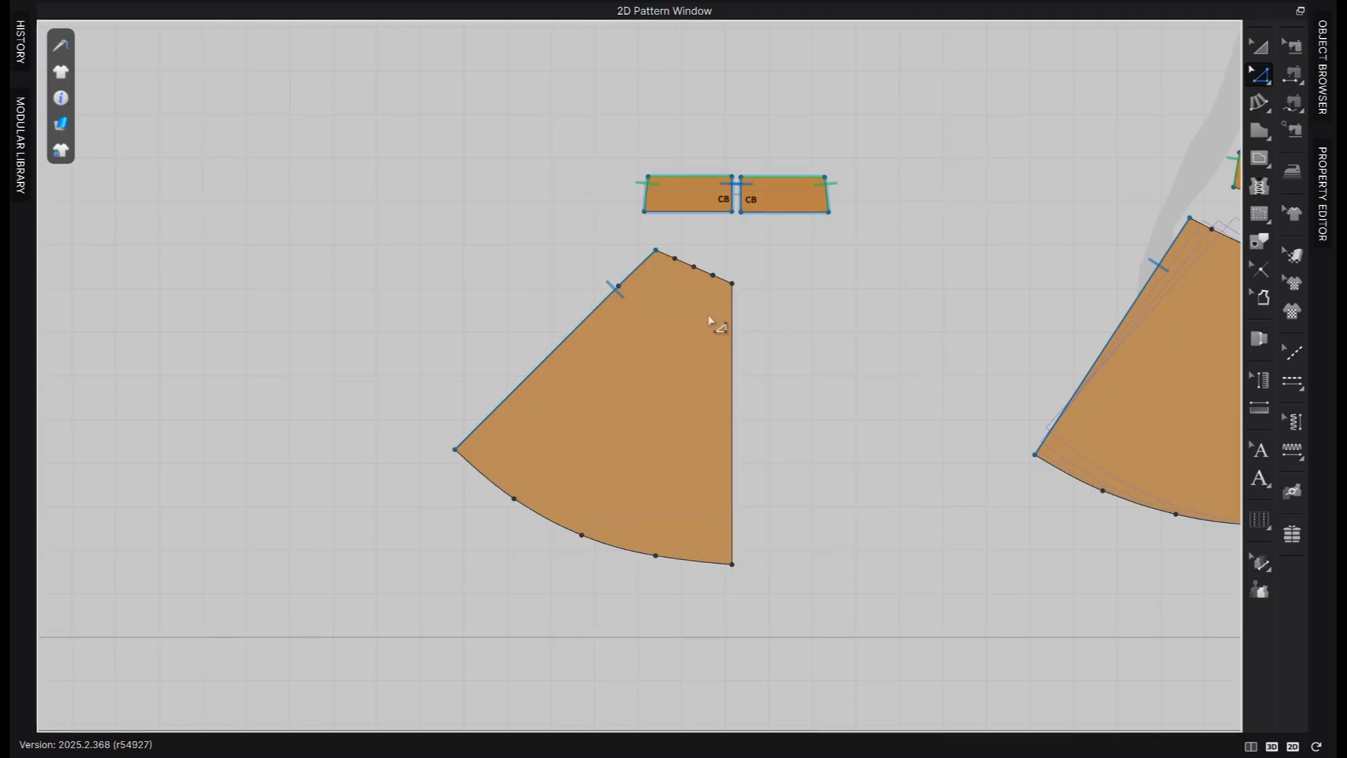
# Use Fullness with the matching hem segment to widen the back waist segment nearest center back by 3 cm
pyautogui.click(1258, 102)
pyautogui.click(713, 275)
pyautogui.click(732, 283)
pyautogui.click(655, 555)
pyautogui.click(732, 564)
pyautogui.moveTo(652, 190); pyautogui.dragTo(299, 202)
pyautogui.write('3')
pyautogui.click(277, 468)
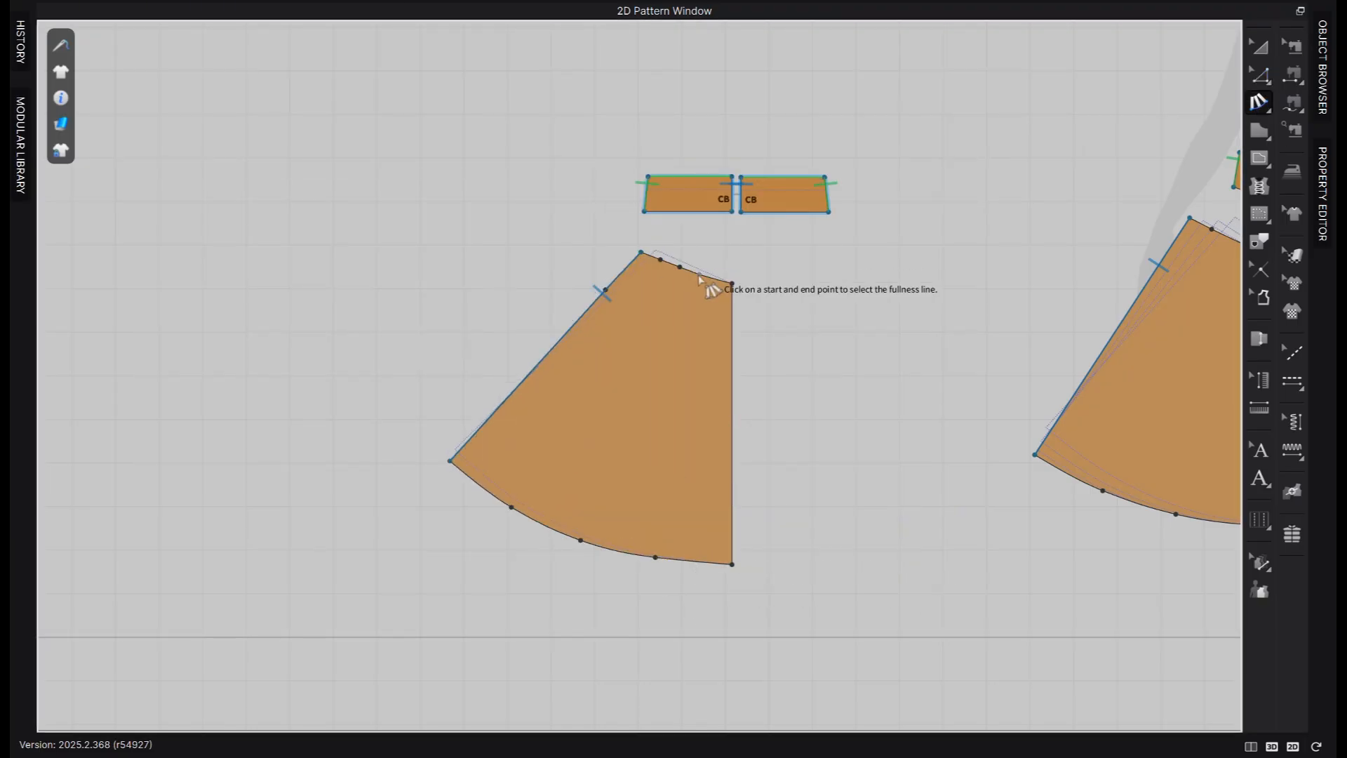
# Add 3 cm of Fullness to the second back waist segment from center back, paired with its matching hem segment
pyautogui.click(700, 274)
pyautogui.click(679, 266)
pyautogui.click(655, 558)
pyautogui.click(581, 540)
pyautogui.moveTo(645, 189); pyautogui.dragTo(300, 192)
pyautogui.write('33')
pyautogui.click(286, 458)
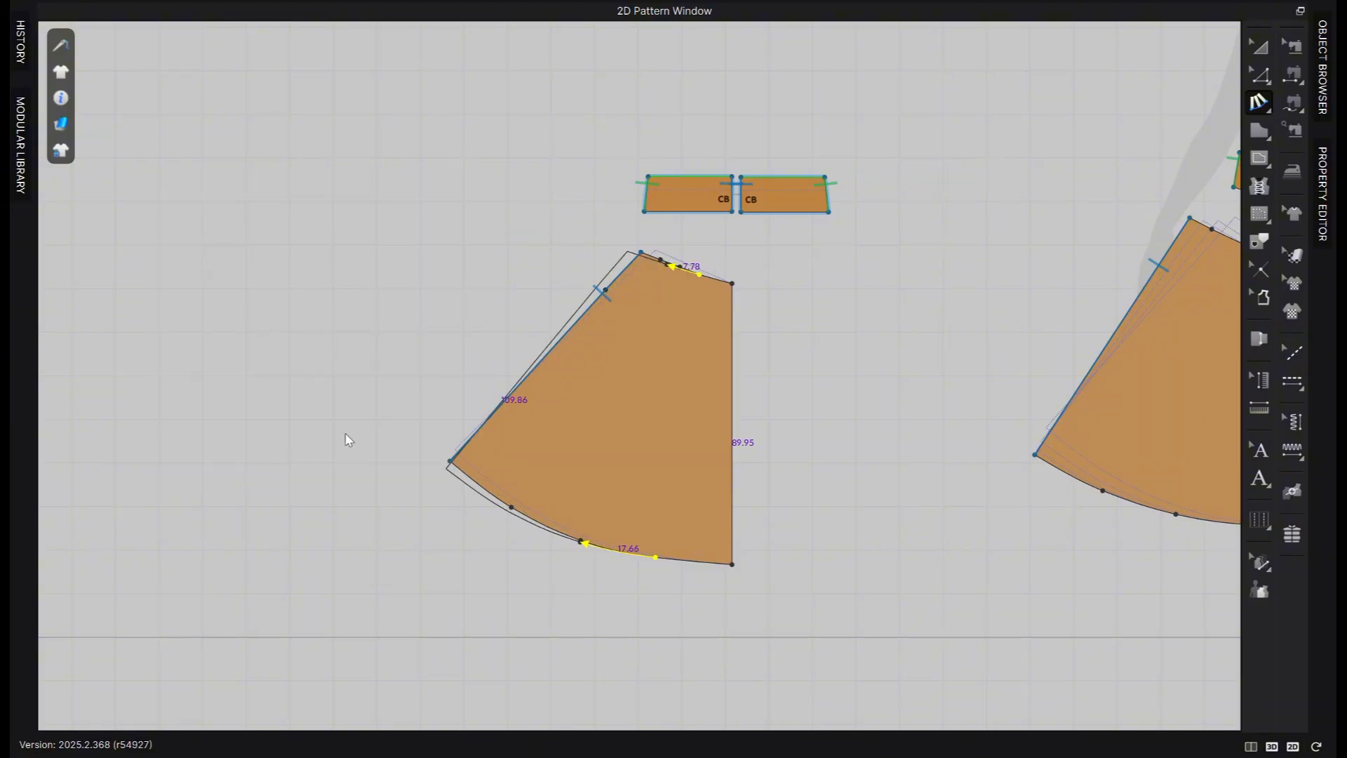
# Add 3 cm of Fullness to the third back waist segment from center back, paired with its matching hem segment
pyautogui.click(667, 265)
pyautogui.click(648, 259)
pyautogui.click(581, 541)
pyautogui.click(510, 511)
pyautogui.moveTo(592, 204); pyautogui.dragTo(274, 216)
pyautogui.doubleClick(424, 375)
pyautogui.write('3')
pyautogui.click(309, 470)
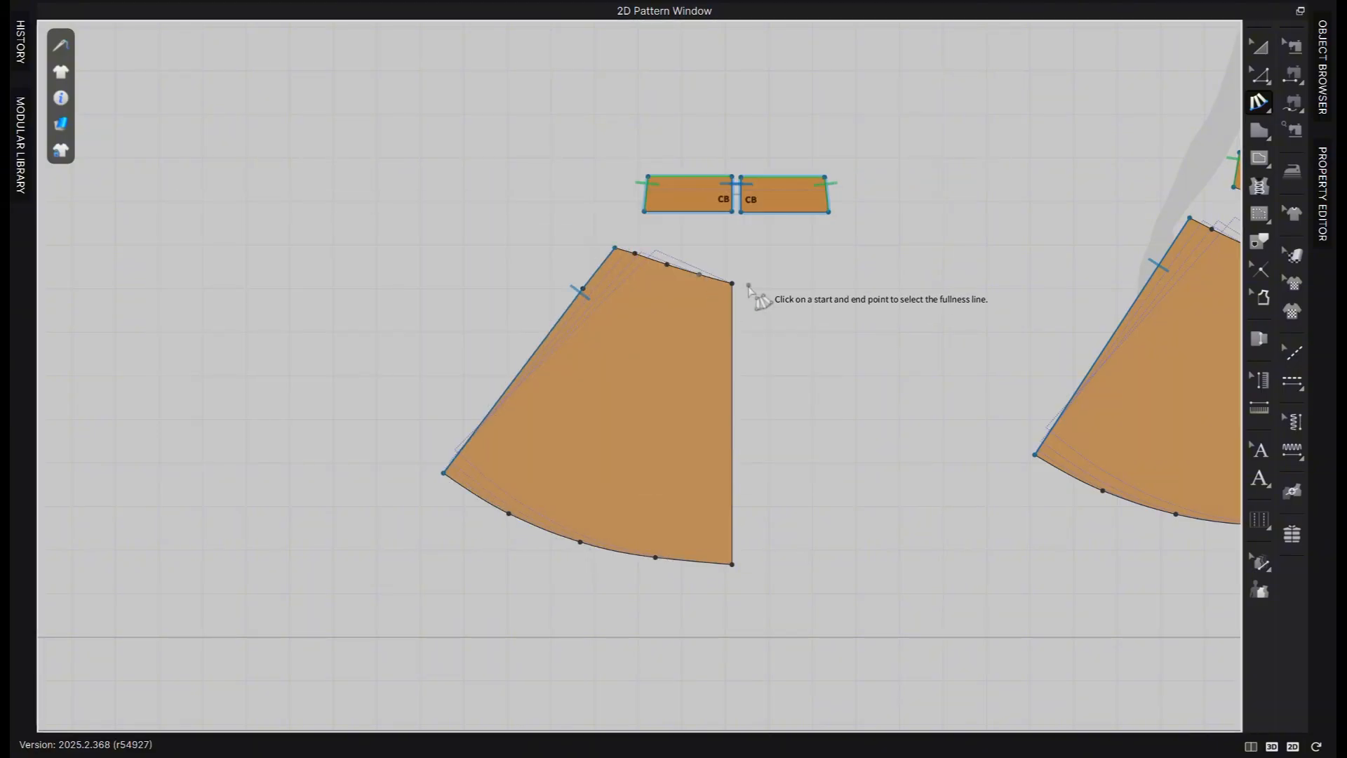
# Widen the back waist segment nearest center back by another 3 cm using Fullness in the End direction
pyautogui.click(732, 283)
pyautogui.click(732, 564)
pyautogui.moveTo(691, 188); pyautogui.dragTo(280, 218)
pyautogui.click(351, 289)
pyautogui.click(354, 323)
pyautogui.doubleClick(333, 385)
pyautogui.write('3')
pyautogui.click(221, 483)
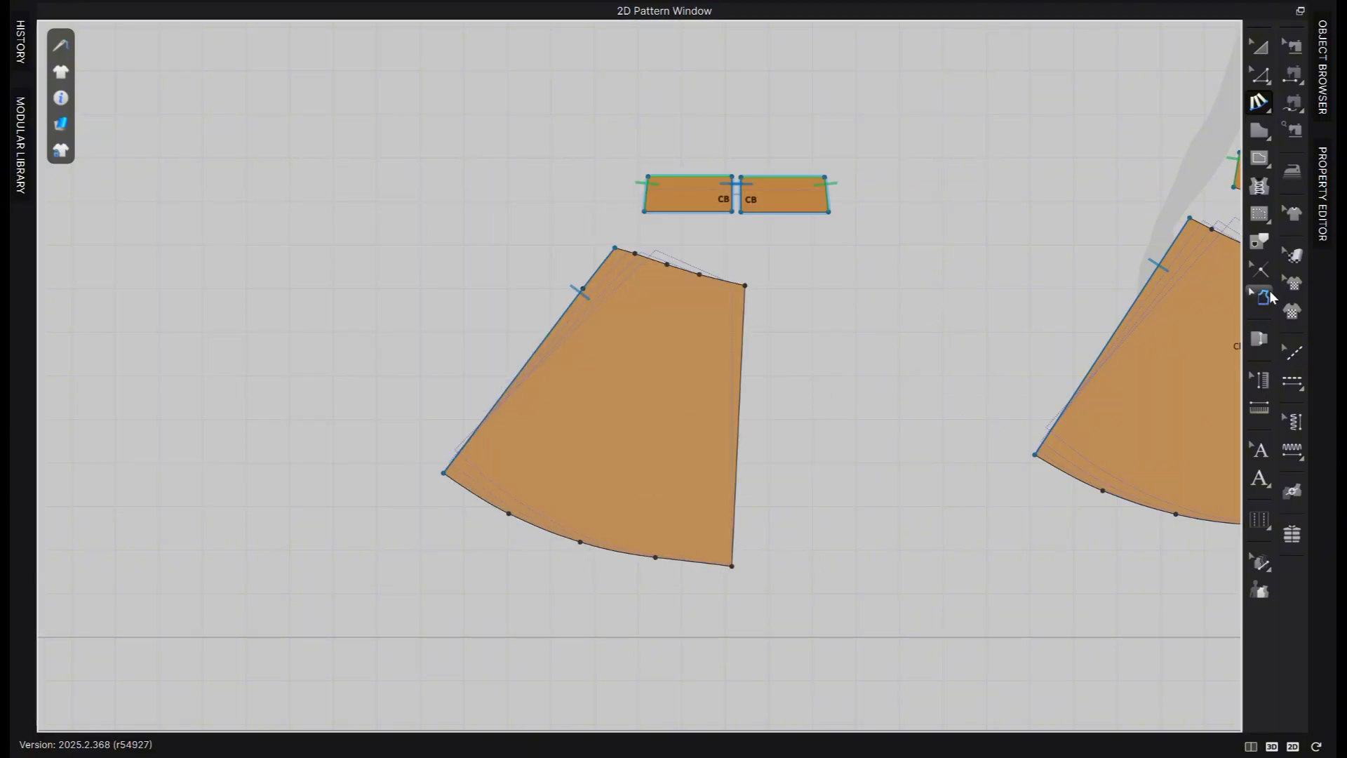
# Align the back skirt piece's grainline to its center back line and straighten the piece so that line is vertical
pyautogui.click(1293, 254)
pyautogui.rightClick(597, 404)
pyautogui.click(667, 506)
pyautogui.rightClick(597, 405)
pyautogui.click(670, 521)
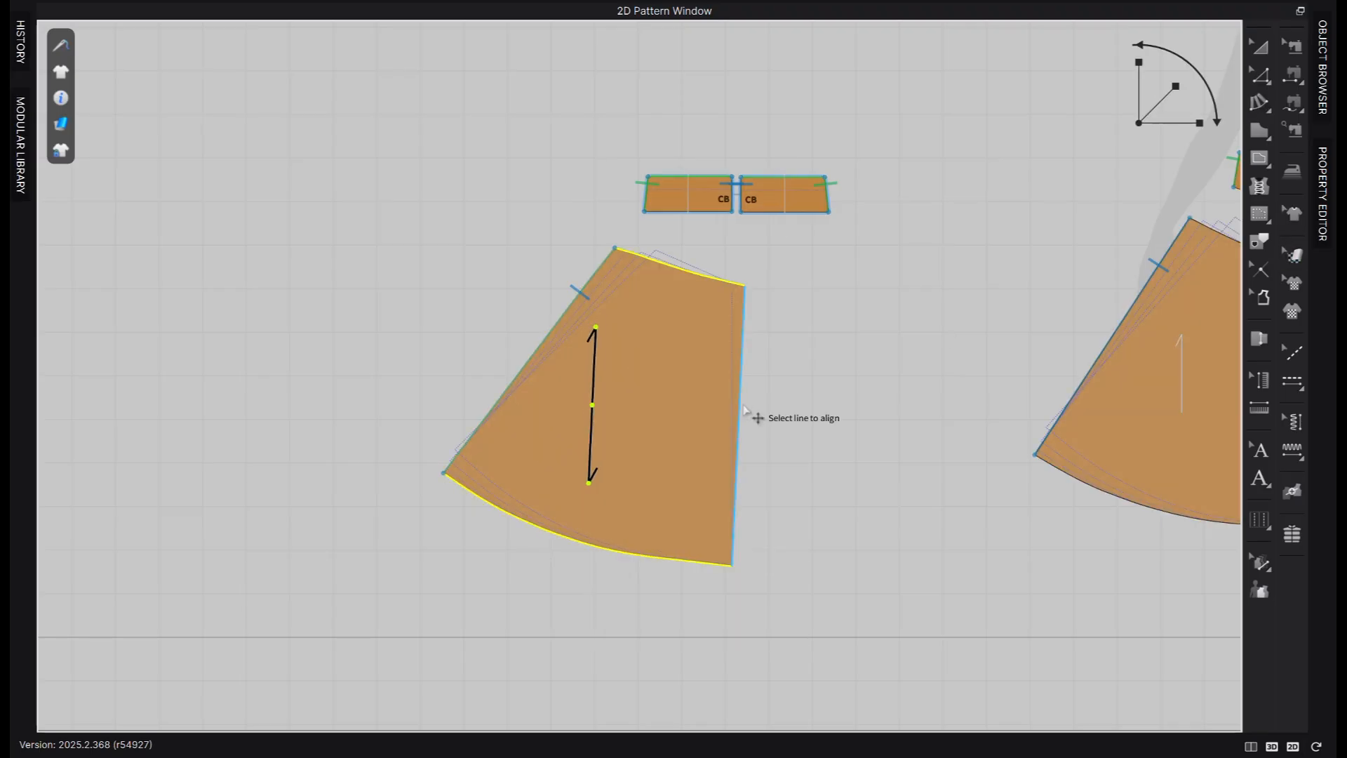
pyautogui.click(739, 414)
pyautogui.press('z')
pyautogui.click(687, 385)
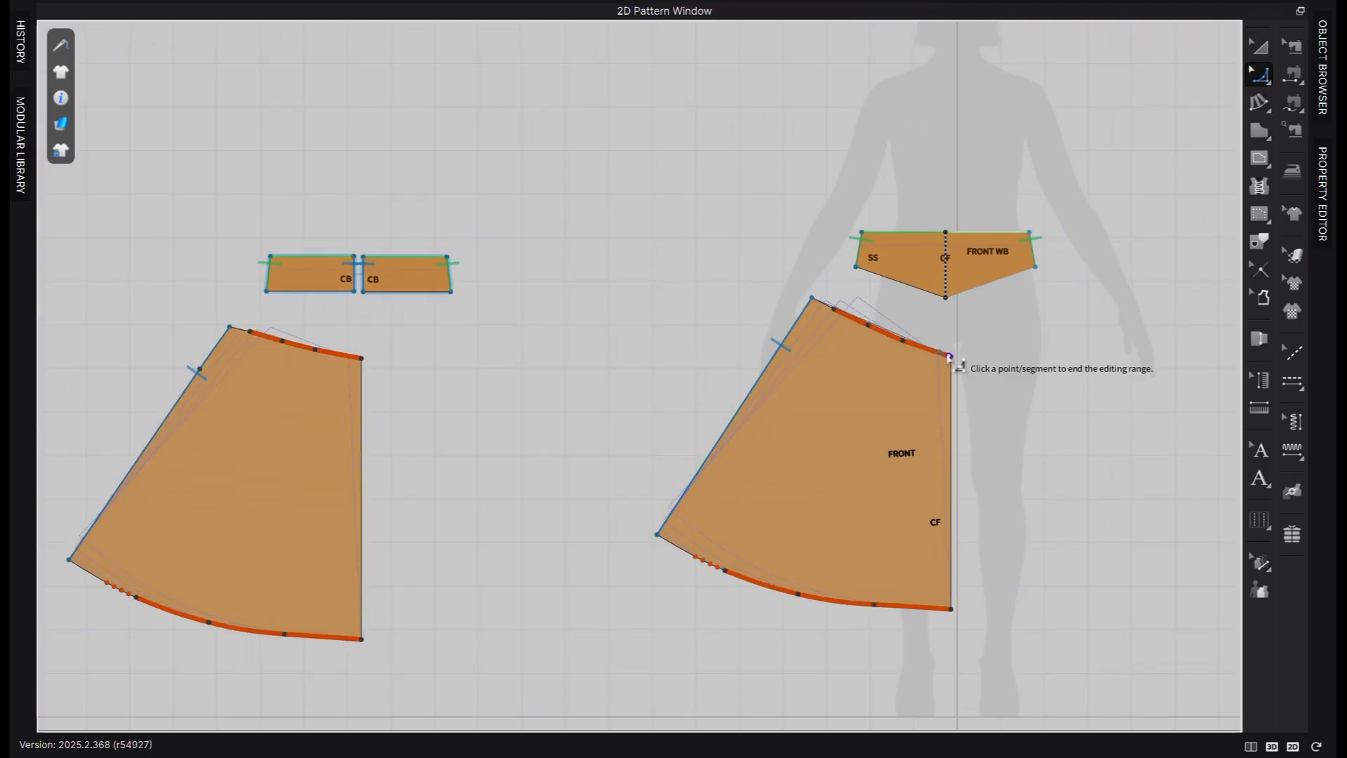
# Smooth the front skirt piece's segmented waist line and hem into continuous curves
pyautogui.scroll(3, 858, 337)
pyautogui.scroll(-2, 1036, 314)
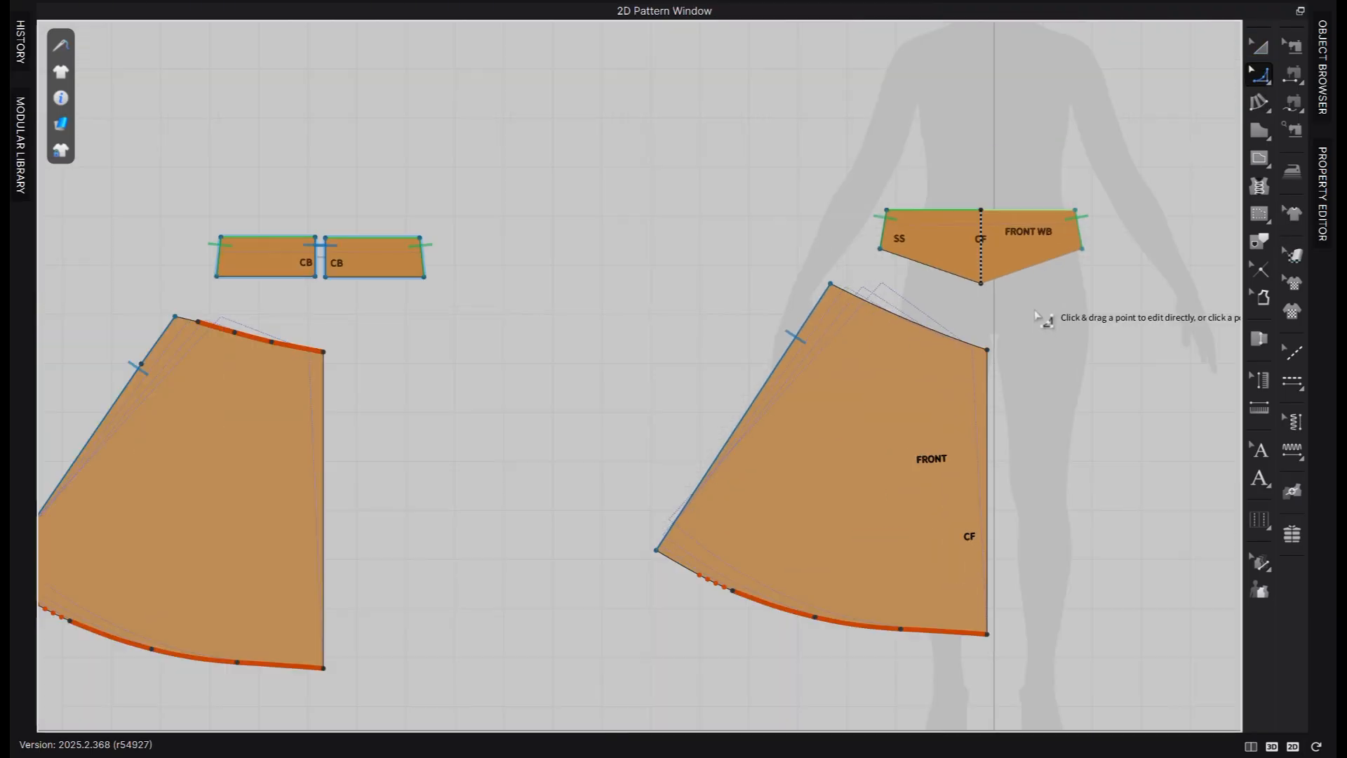
pyautogui.click(852, 626)
pyautogui.scroll(5, 962, 649)
pyautogui.scroll(-7, 996, 647)
# Smooth the back skirt piece's segmented waist line and hem into continuous curves
pyautogui.press('c')
pyautogui.scroll(5, 494, 429)
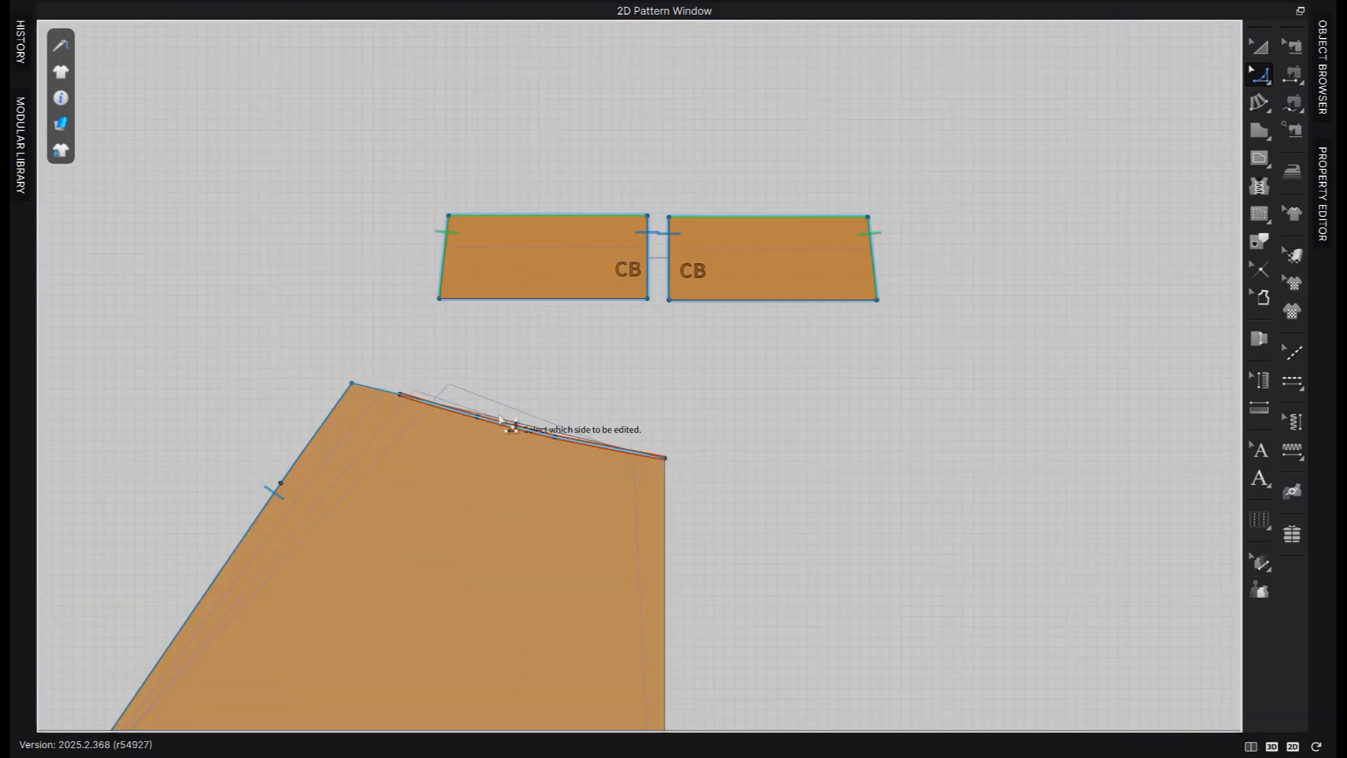
pyautogui.click(512, 429)
pyautogui.scroll(-3, 519, 433)
pyautogui.moveTo(619, 542); pyautogui.dragTo(863, 379, button='middle')
pyautogui.click(474, 538)
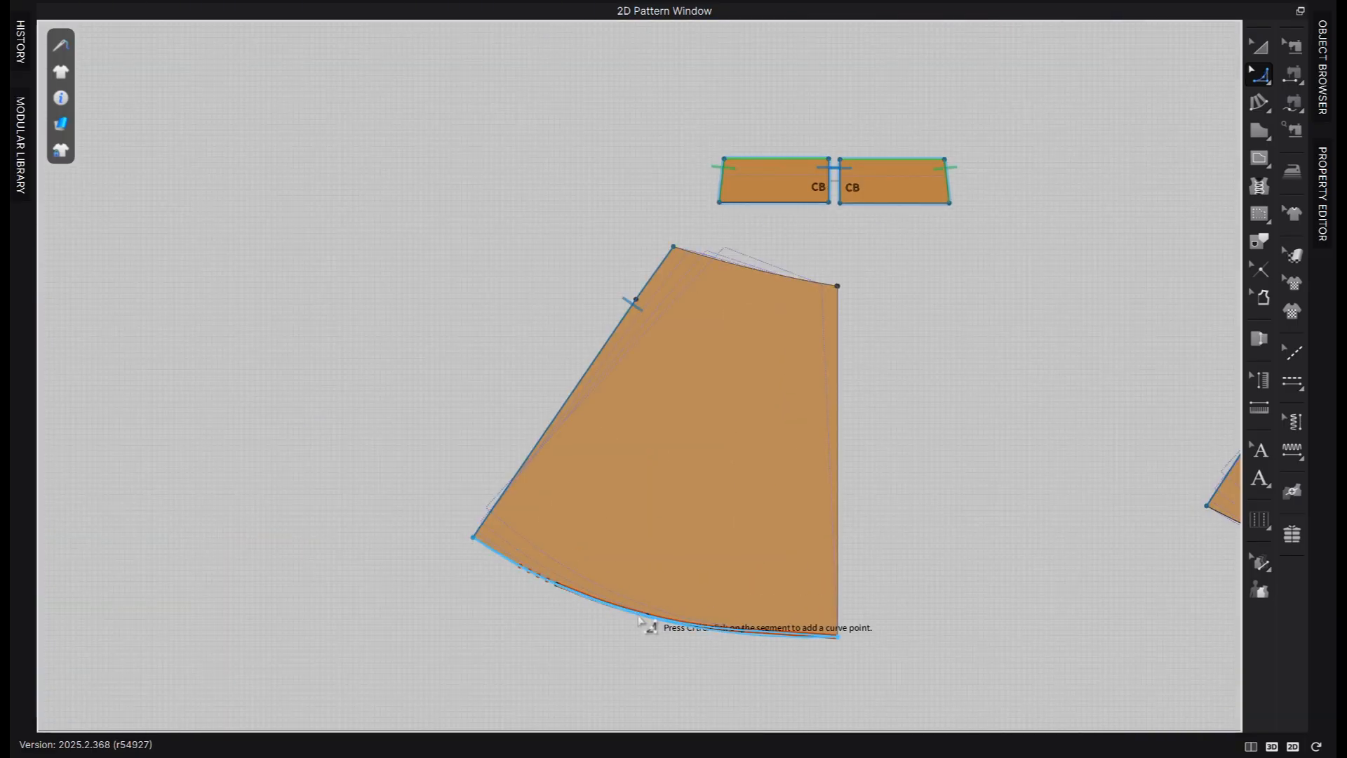
pyautogui.click(837, 637)
pyautogui.scroll(3, 754, 633)
pyautogui.moveTo(629, 645); pyautogui.dragTo(629, 643)
pyautogui.scroll(-7, 633, 589)
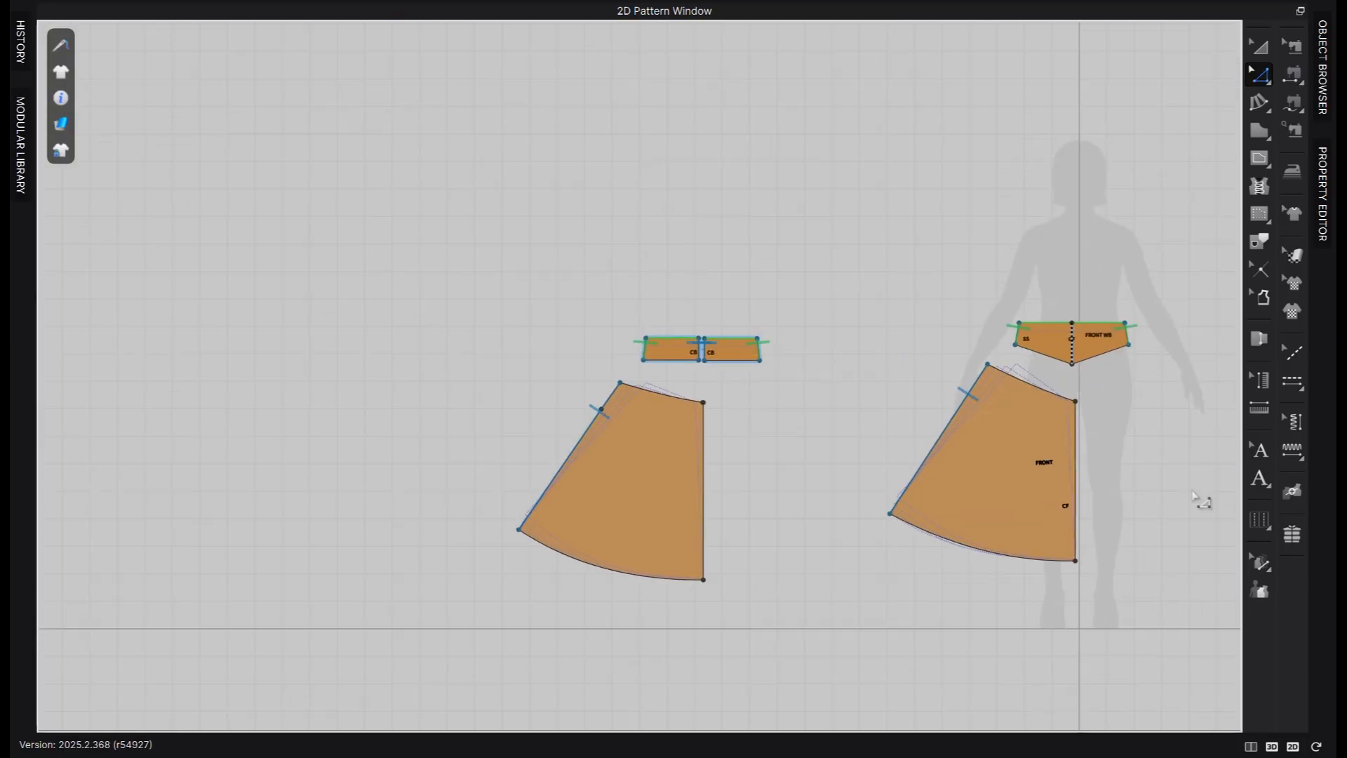
# Annotate the back skirt piece with the text "BACK" near its middle and "CB" beside center back
pyautogui.click(1259, 477)
pyautogui.click(644, 476)
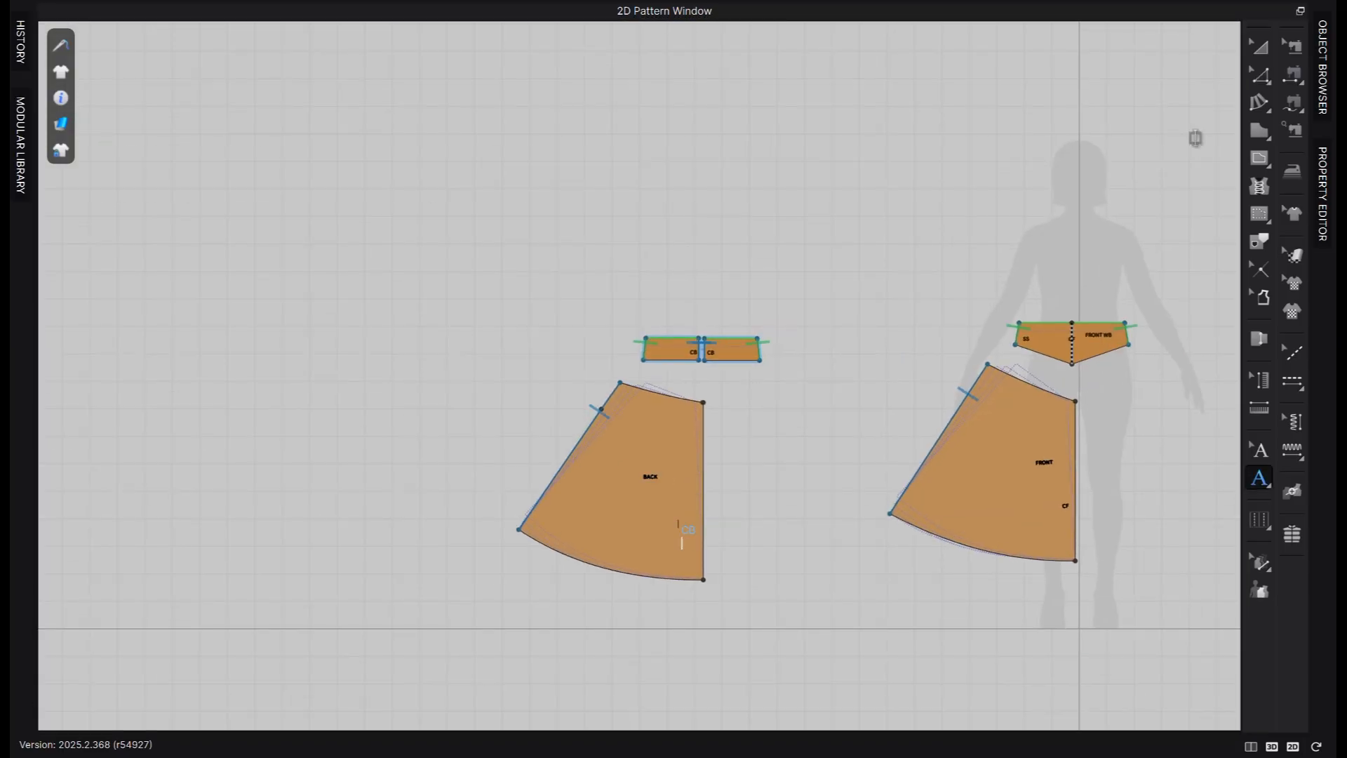
# Unfold the back skirt piece along its center back line and the front skirt piece along its center front line
pyautogui.click(1259, 74)
pyautogui.rightClick(705, 474)
pyautogui.click(853, 365)
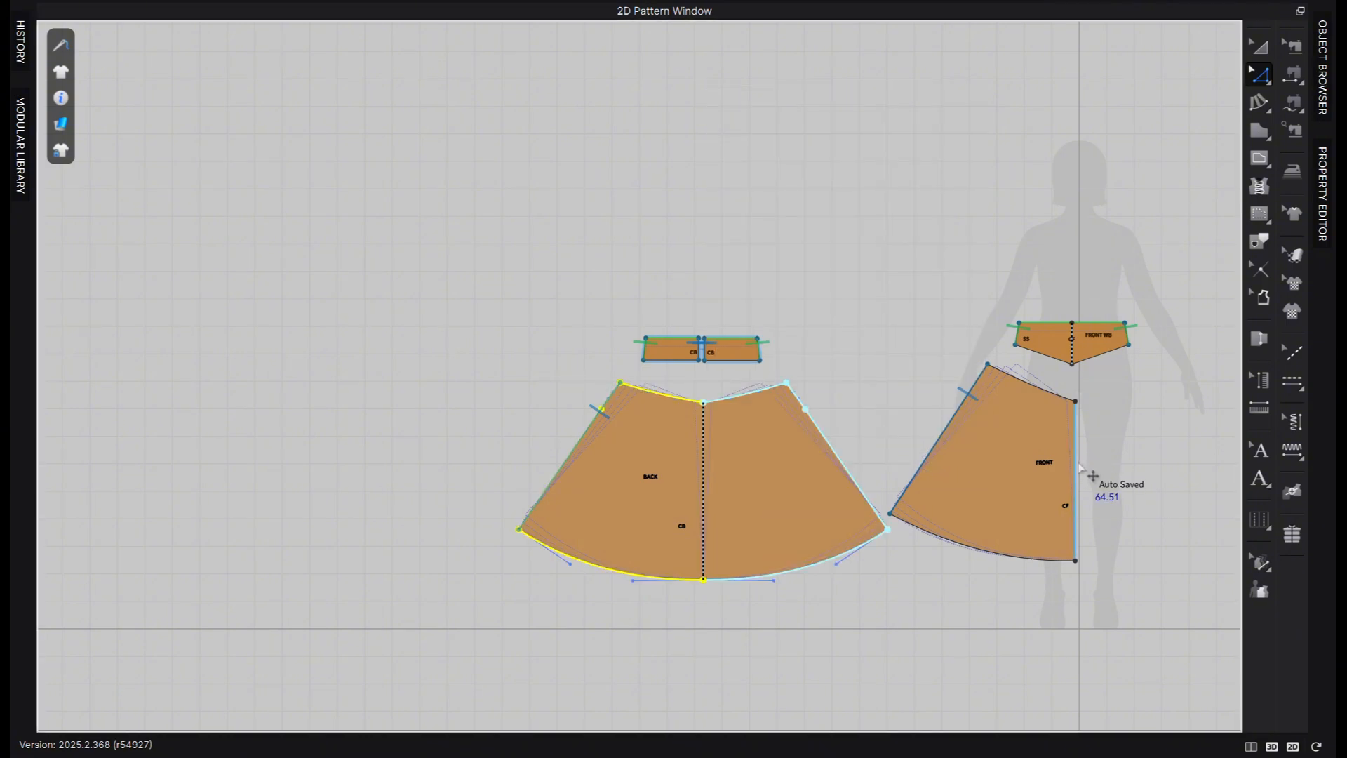
pyautogui.rightClick(1081, 466)
pyautogui.click(1098, 349)
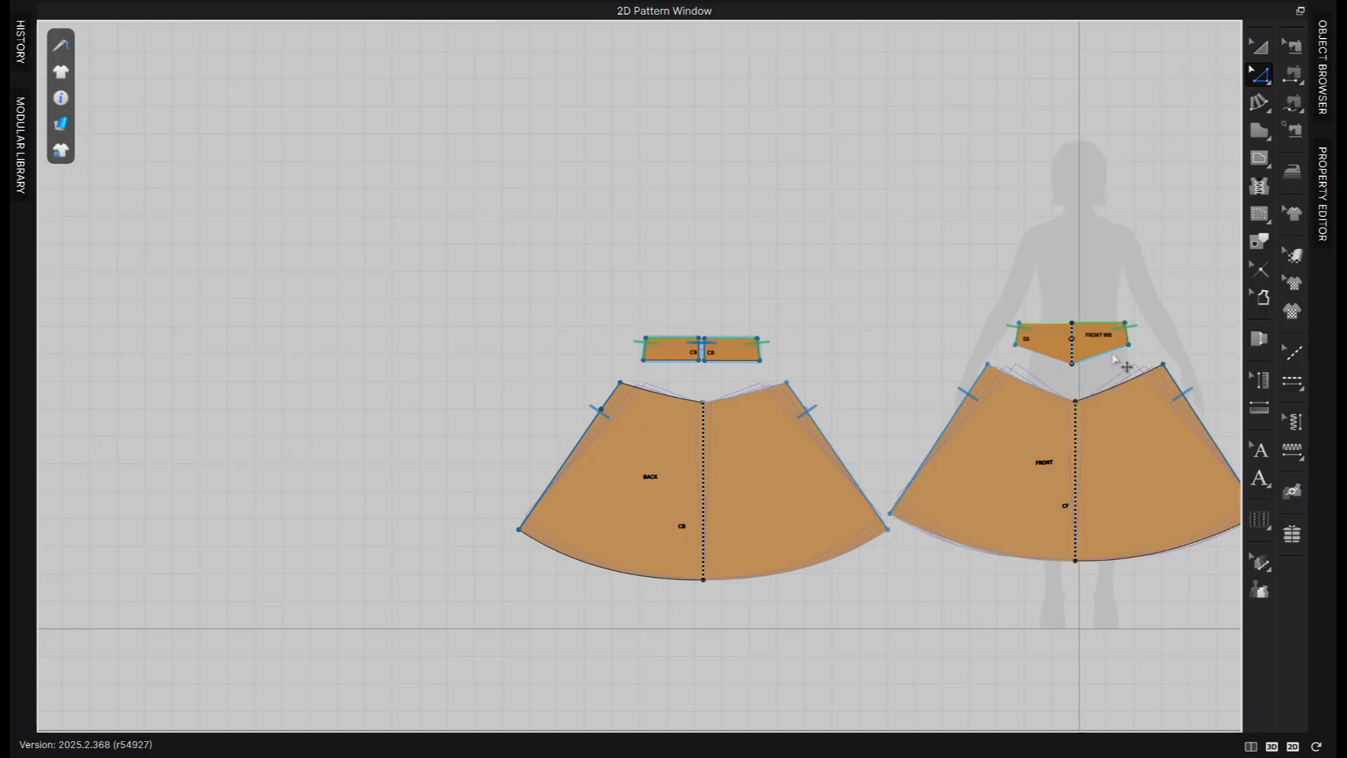
# Free-sew the front waistband's lower edge to the front skirt's waist line, from side seam to center front
pyautogui.moveTo(1170, 320); pyautogui.dragTo(1036, 335, button='middle')
pyautogui.scroll(3, 1159, 201)
pyautogui.press('m')
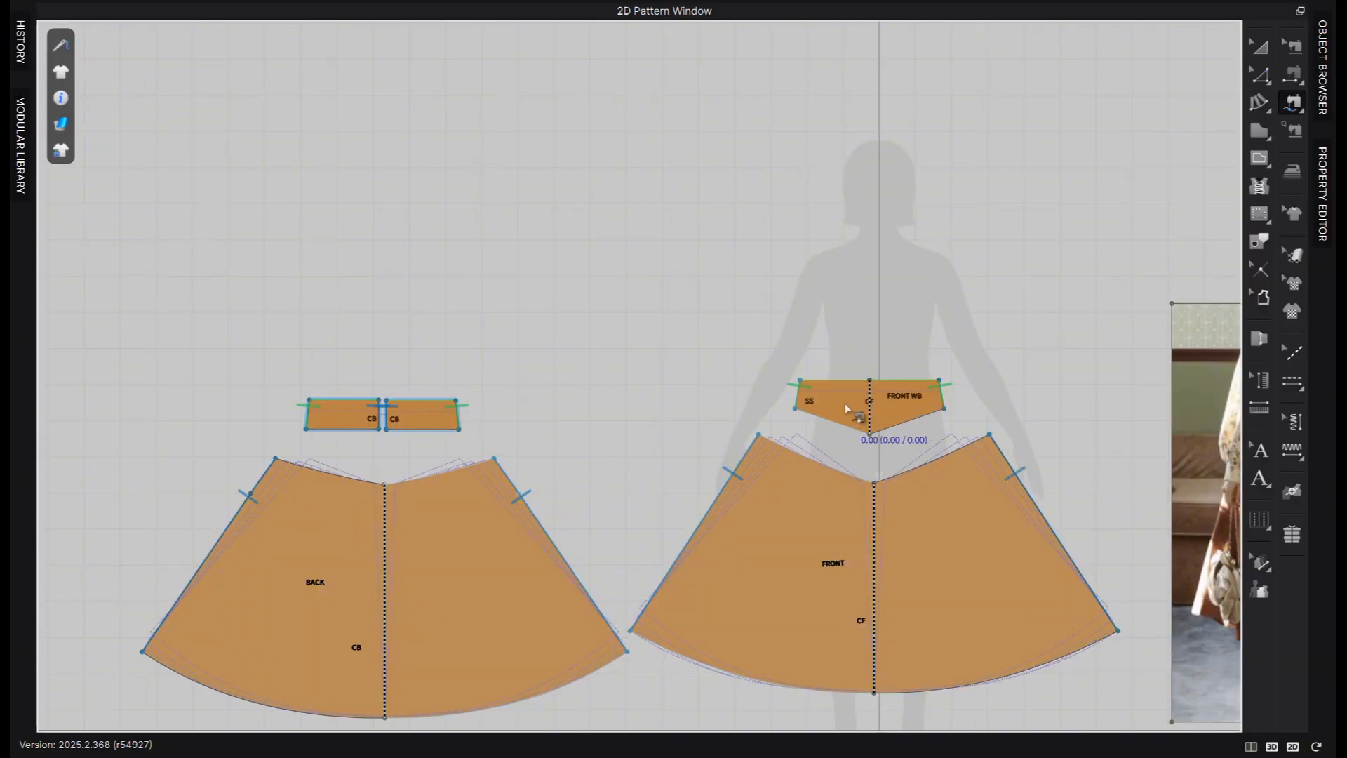
pyautogui.click(795, 408)
pyautogui.click(870, 435)
pyautogui.click(759, 435)
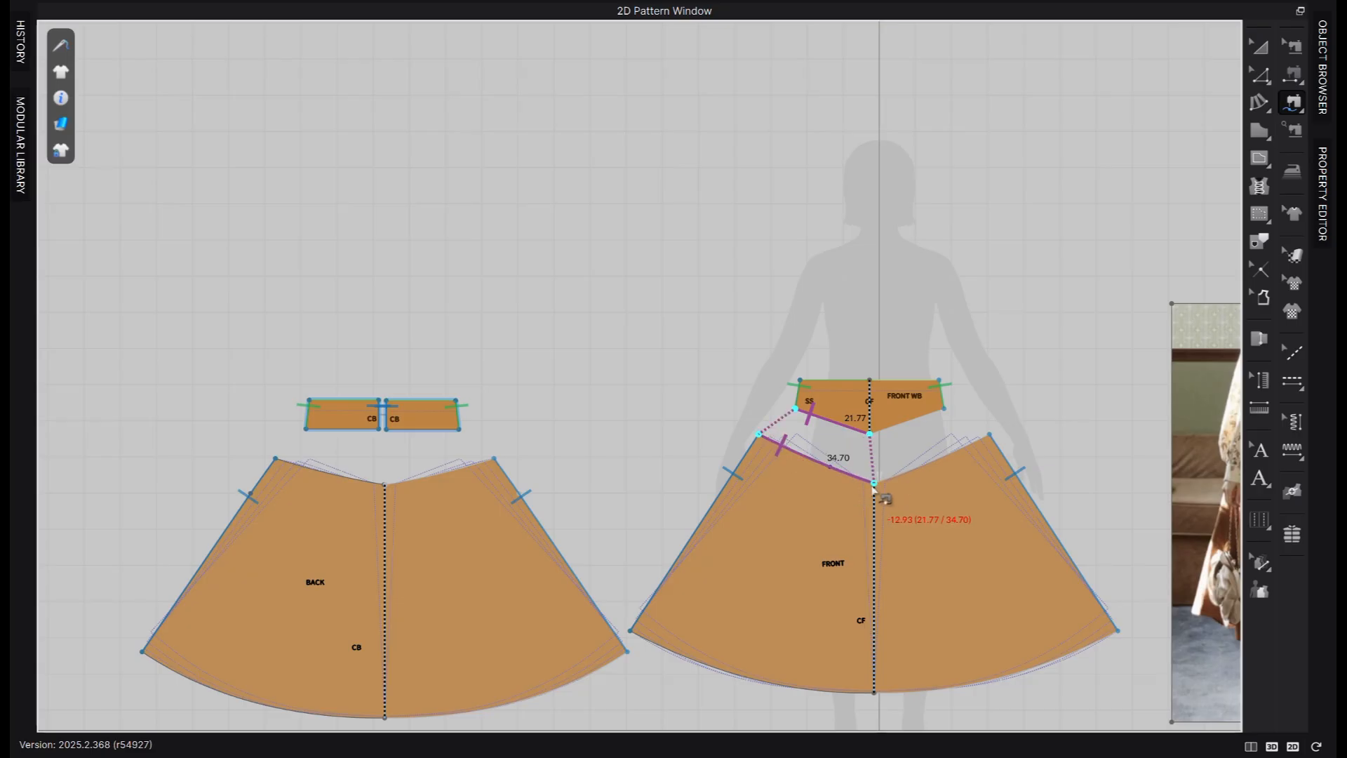
pyautogui.click(874, 483)
# Free-sew the back waistband's lower edge to the back skirt's waist line, from center back to side seam
pyautogui.click(386, 429)
pyautogui.click(460, 429)
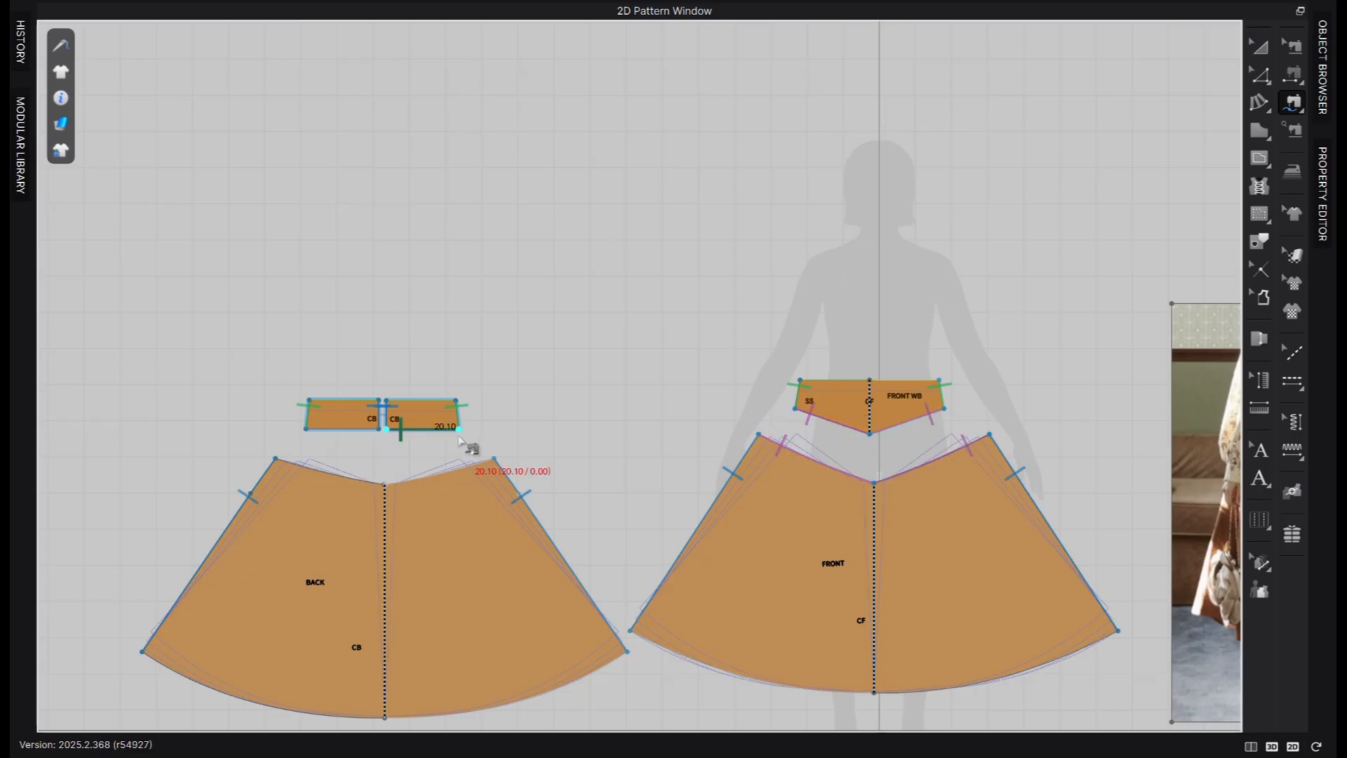
pyautogui.click(384, 484)
pyautogui.click(495, 459)
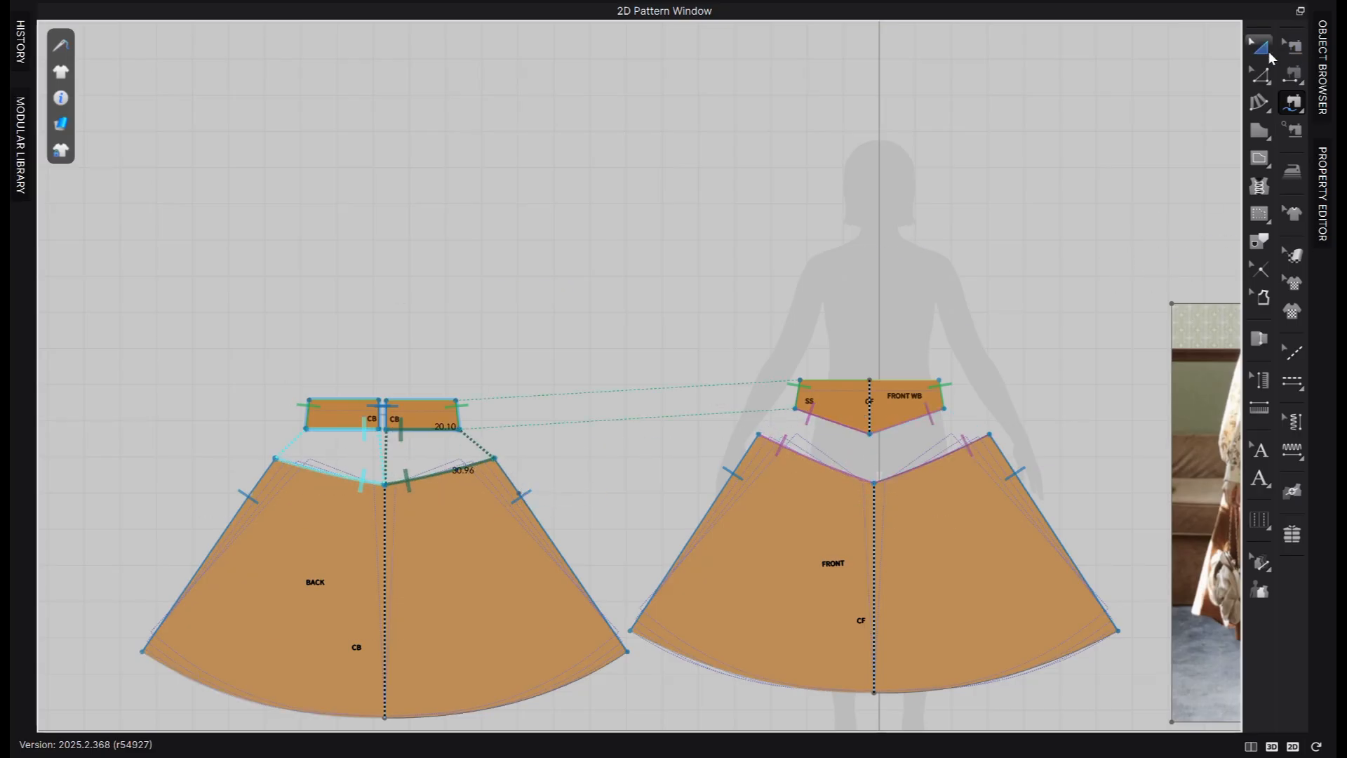
# Turn on Elastic for the front skirt's waist line
pyautogui.click(1322, 67)
pyautogui.scroll(5, 558, 541)
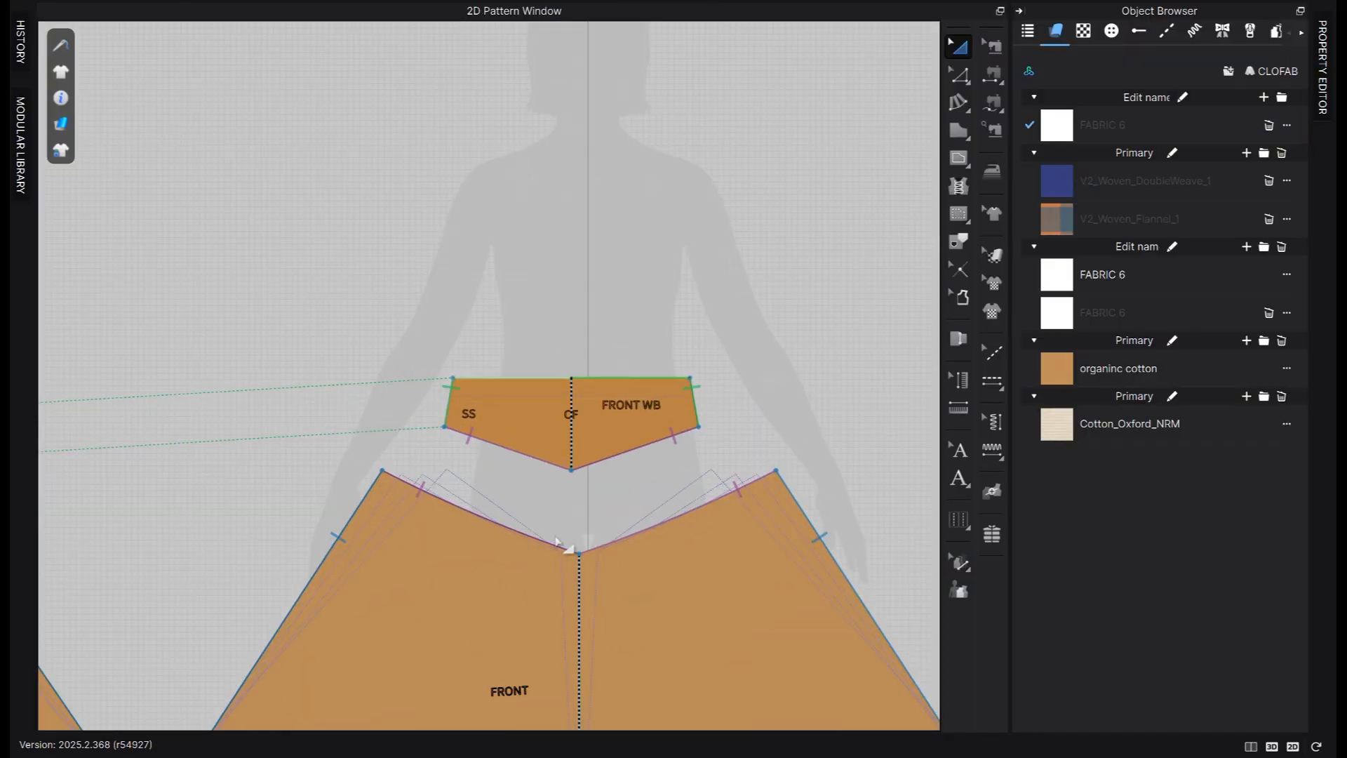
pyautogui.press('z')
pyautogui.click(660, 529)
pyautogui.click(1322, 68)
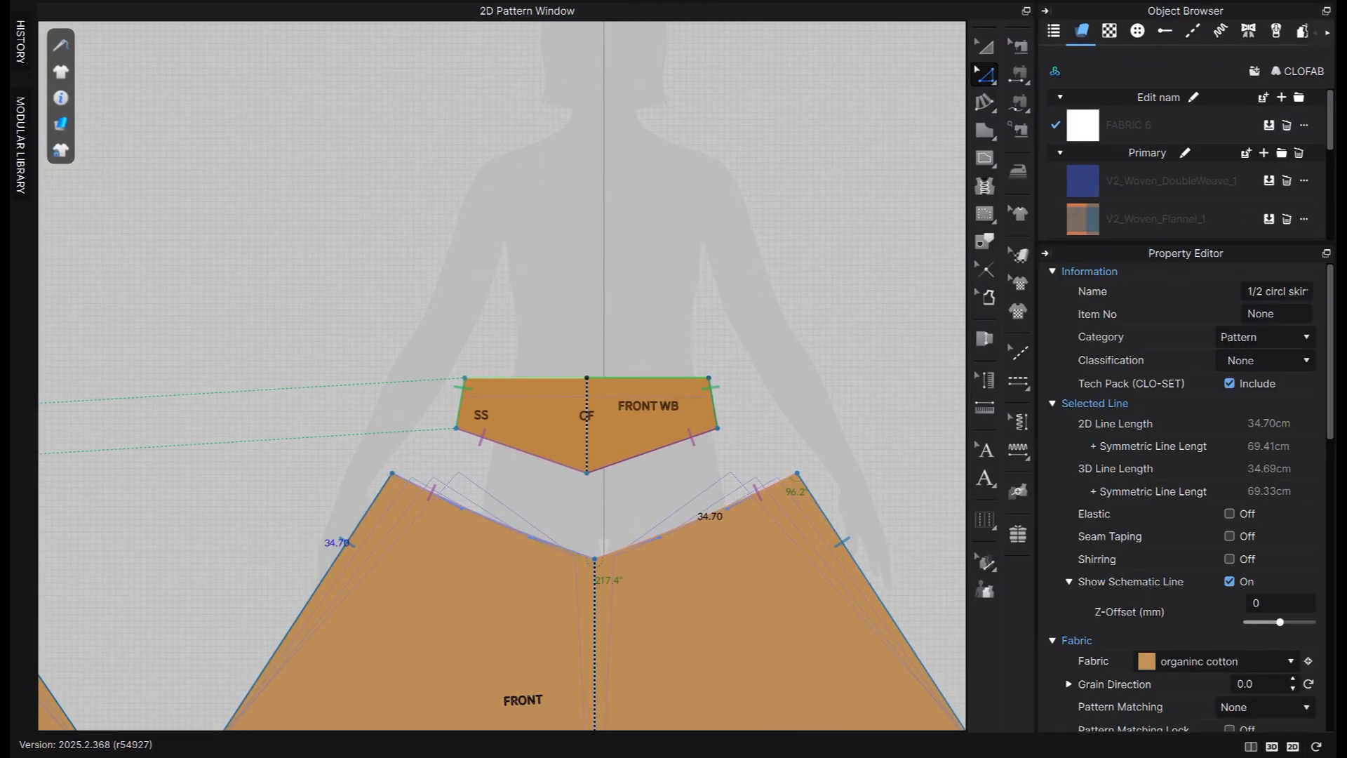
pyautogui.click(1229, 514)
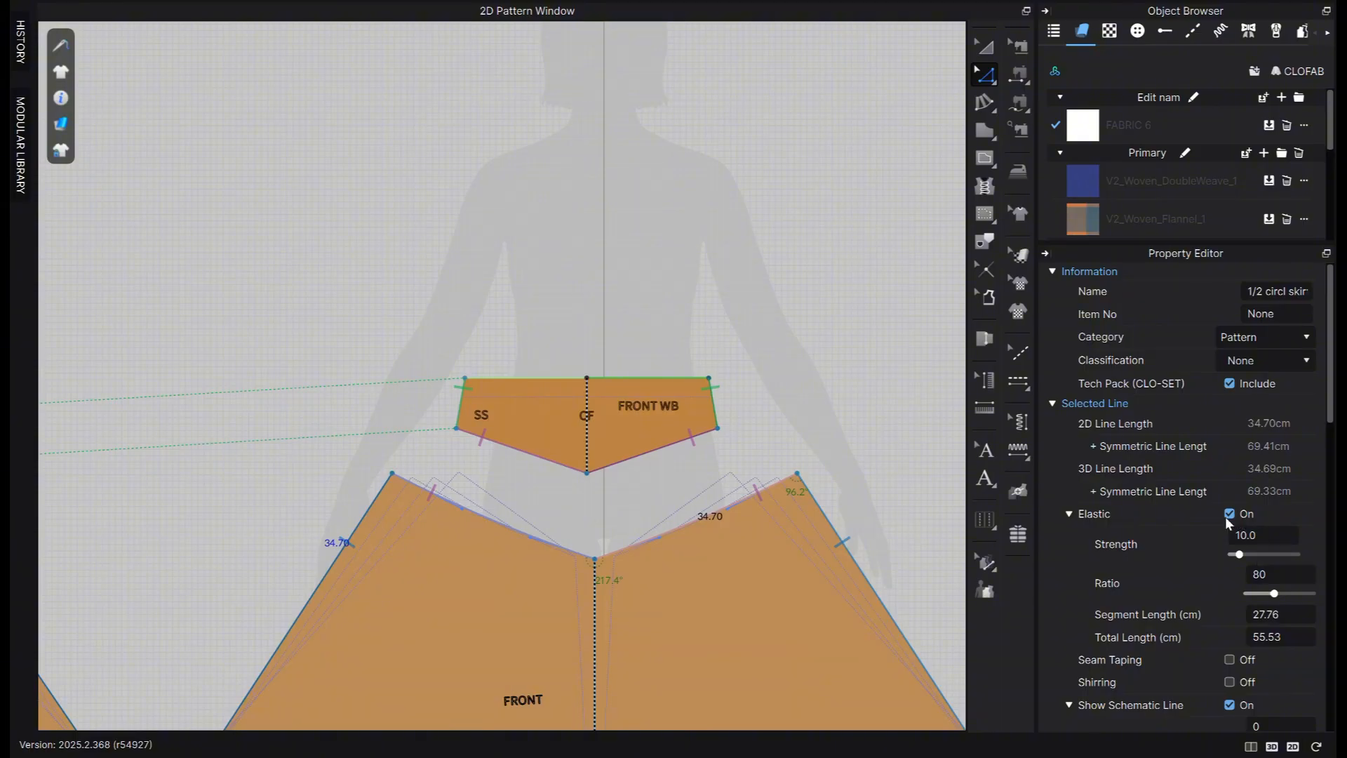
# Check the front waistband's lower edge length and set the front skirt waist elastic's segment length to 21.77 cm
pyautogui.click(641, 457)
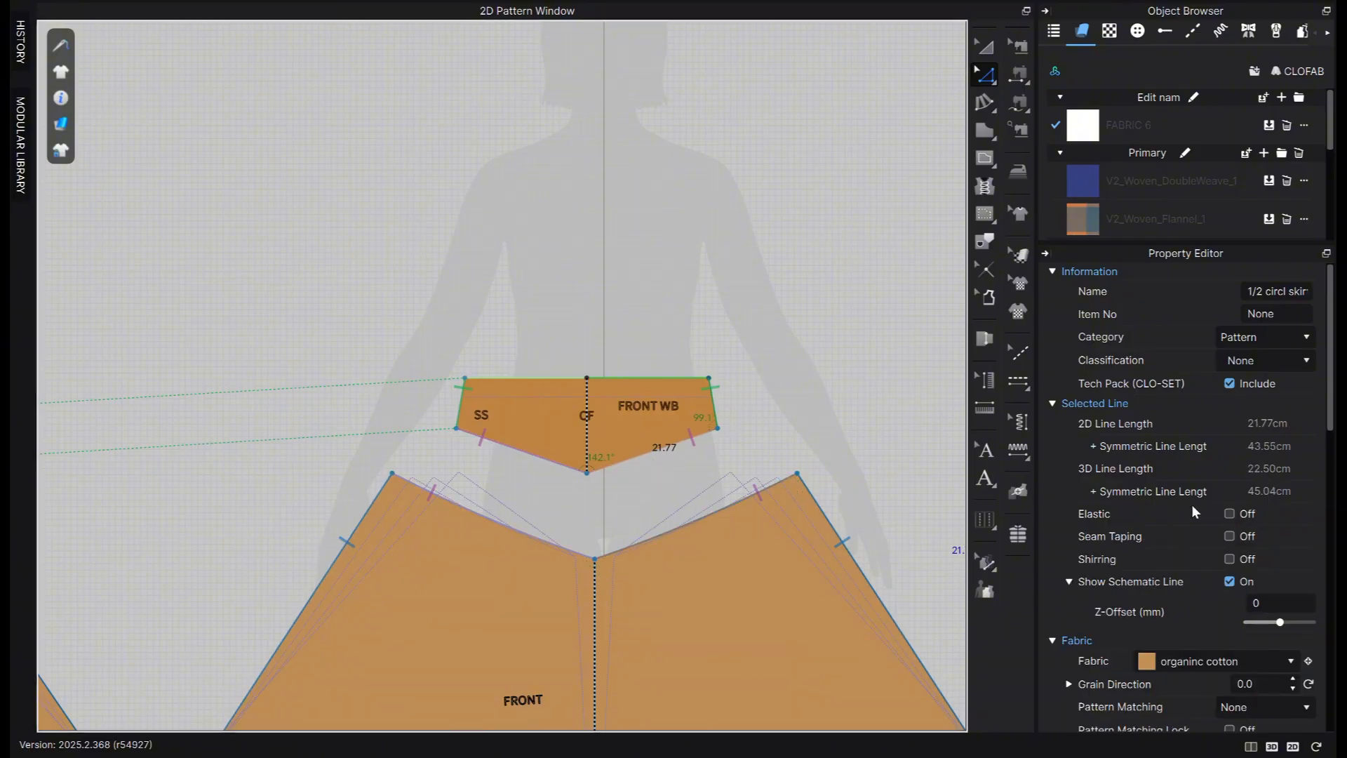
pyautogui.click(670, 516)
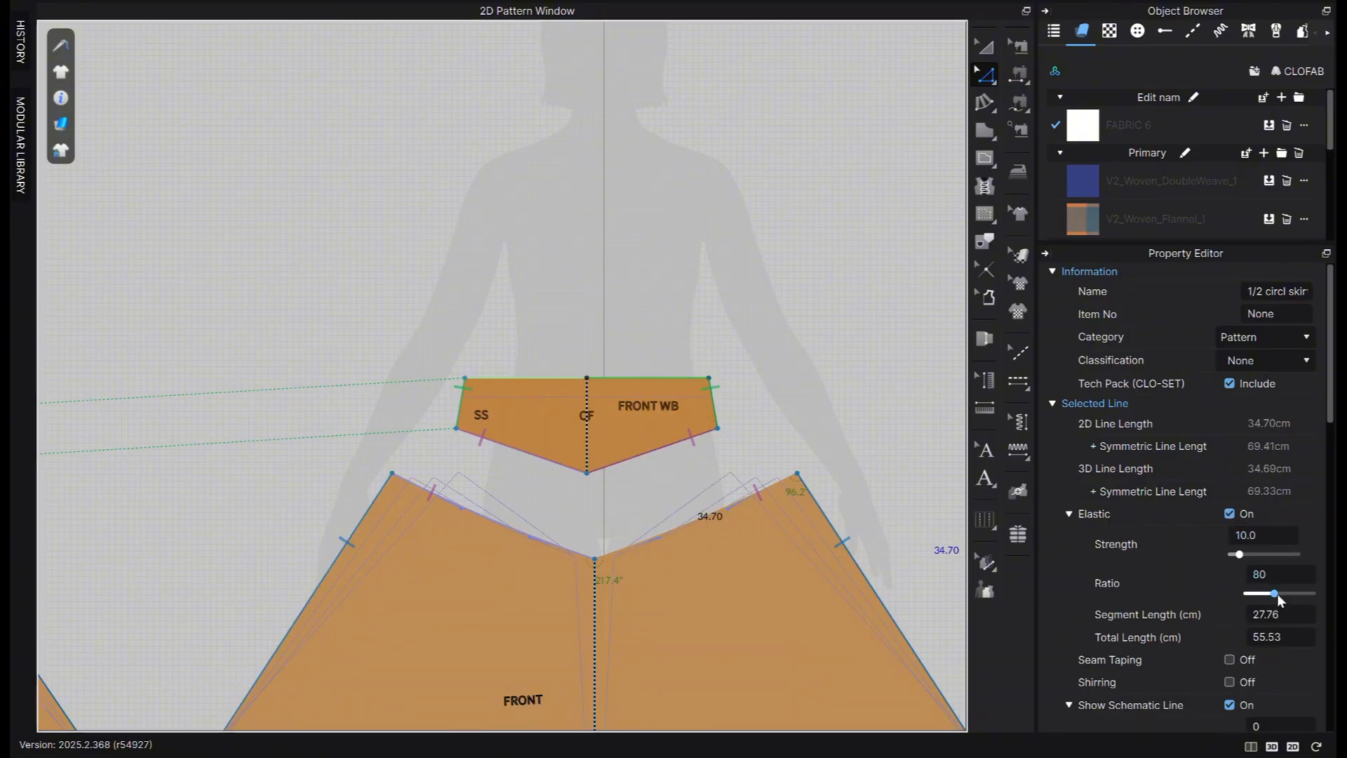
pyautogui.click(1281, 615)
pyautogui.write('21.77')
pyautogui.press('Return')
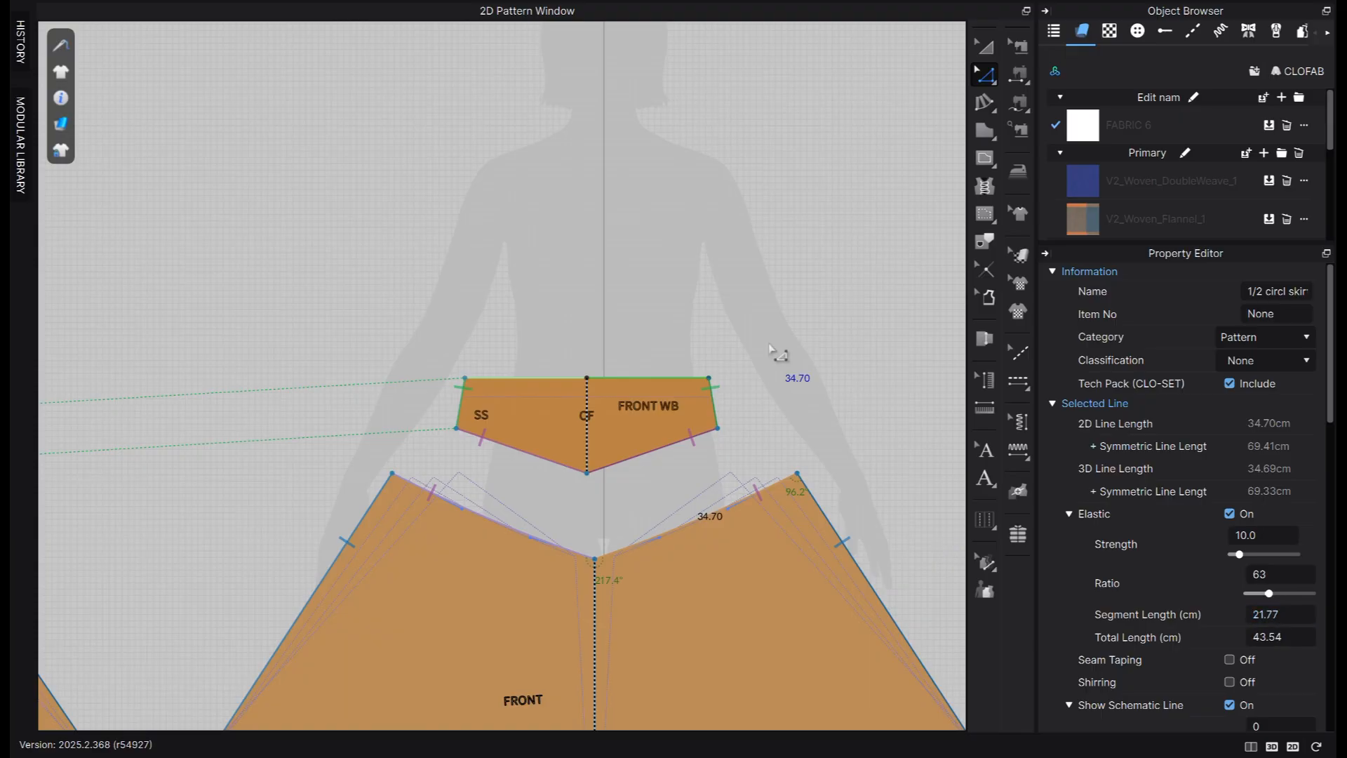
# Turn on Shirring for the front skirt's waist line with a 1 cm interval and 8 cm height
pyautogui.scroll(-1, 1231, 674)
pyautogui.click(1230, 630)
pyautogui.click(1275, 652)
pyautogui.write('1')
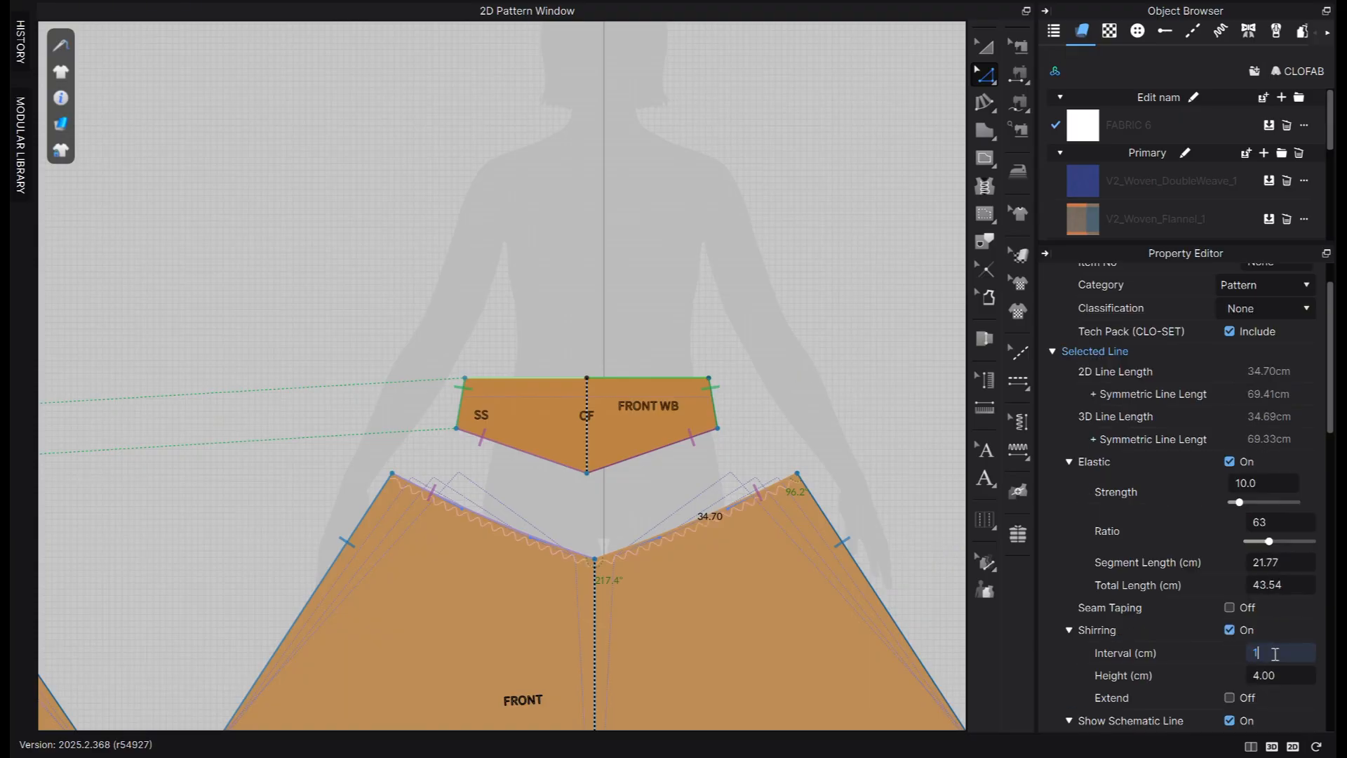
pyautogui.click(1275, 674)
pyautogui.press('Return')
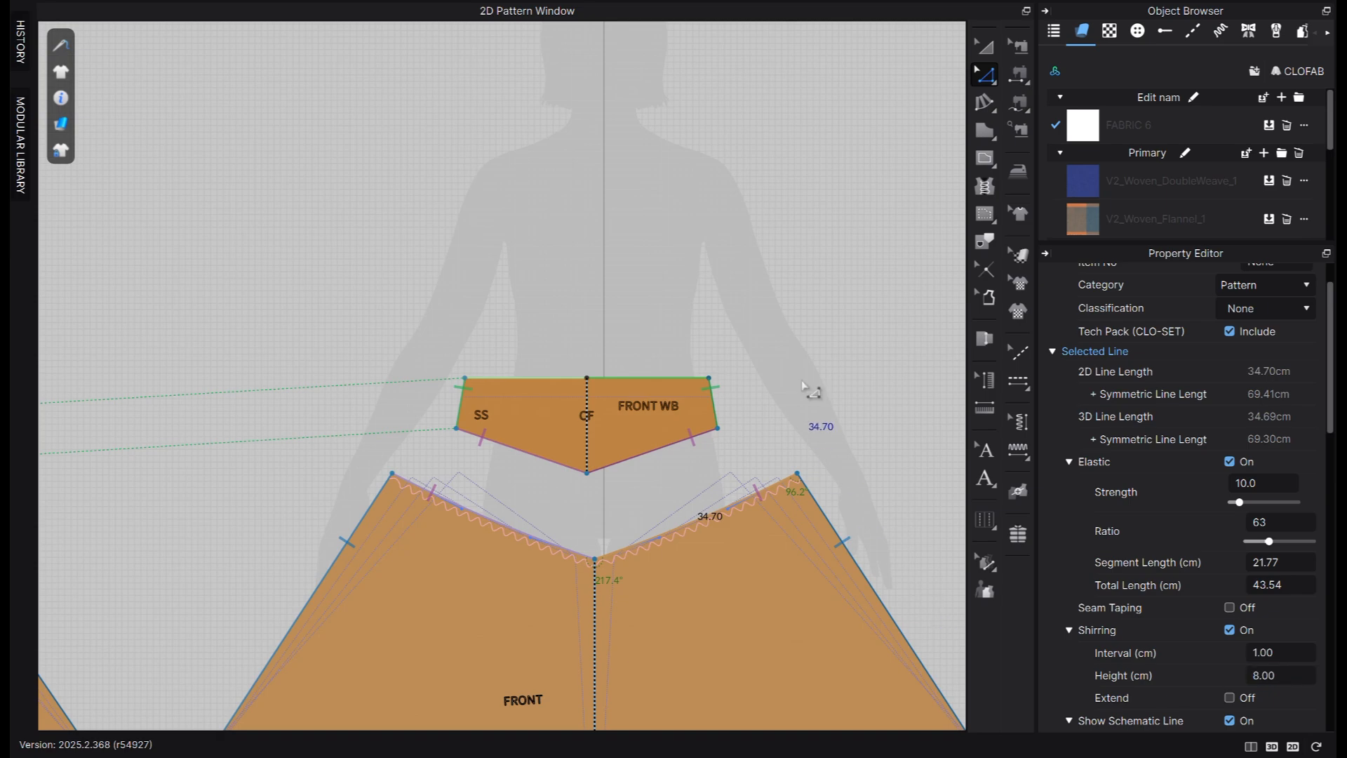
pyautogui.click(808, 391)
# Check the back waistband's lower edge length and turn on Elastic for the back skirt's waist line
pyautogui.scroll(-5, 808, 390)
pyautogui.scroll(5, 341, 392)
pyautogui.click(542, 478)
pyautogui.click(540, 473)
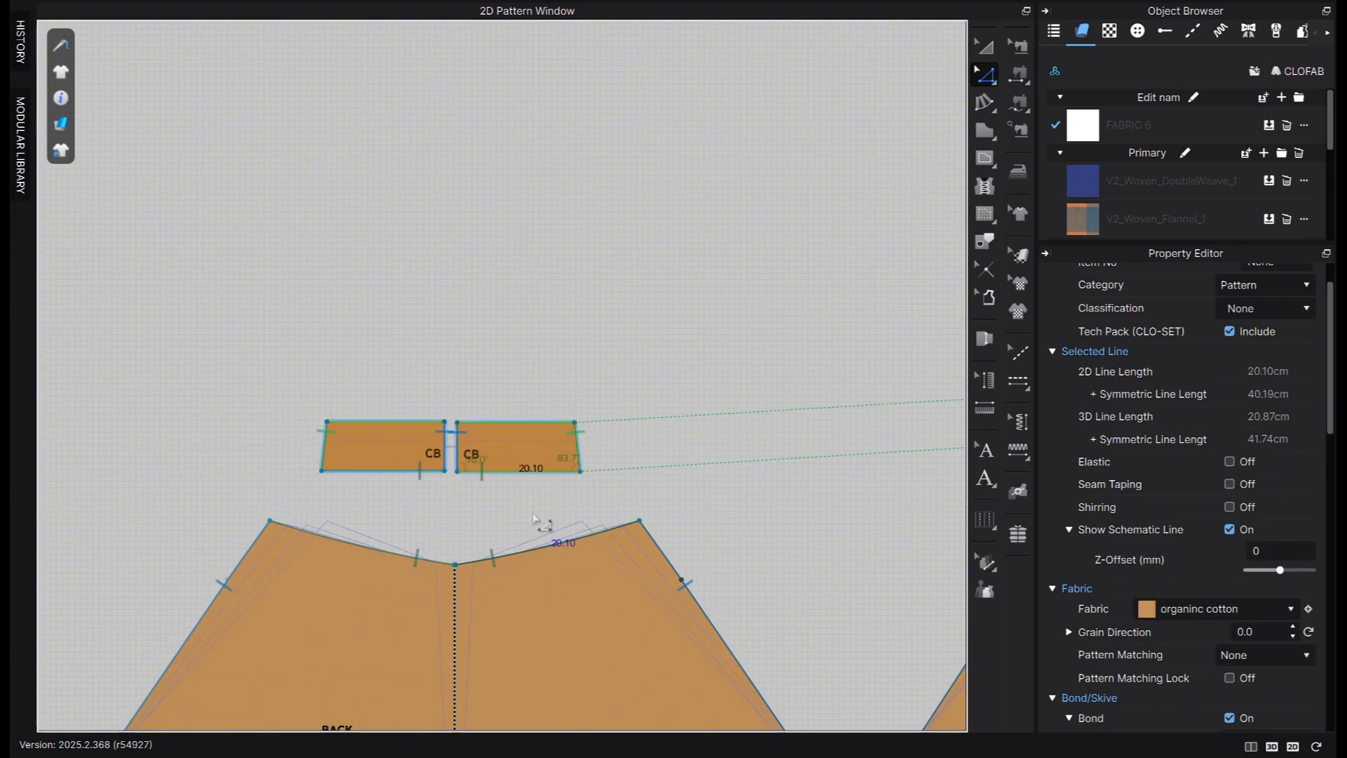
pyautogui.click(531, 553)
pyautogui.click(1230, 461)
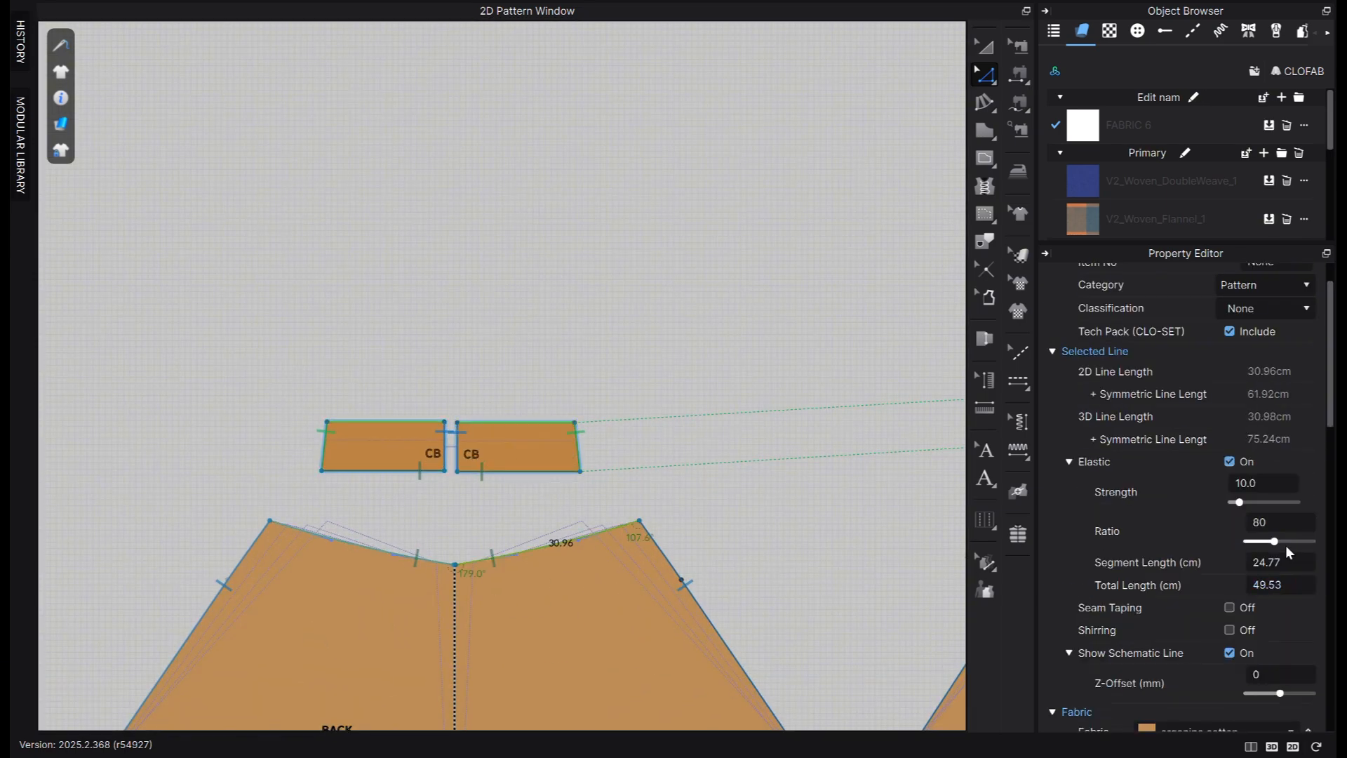
# Set the back skirt waist elastic's segment length to 20.1 cm and recheck it against the back waistband's lower edge
pyautogui.doubleClick(1288, 567)
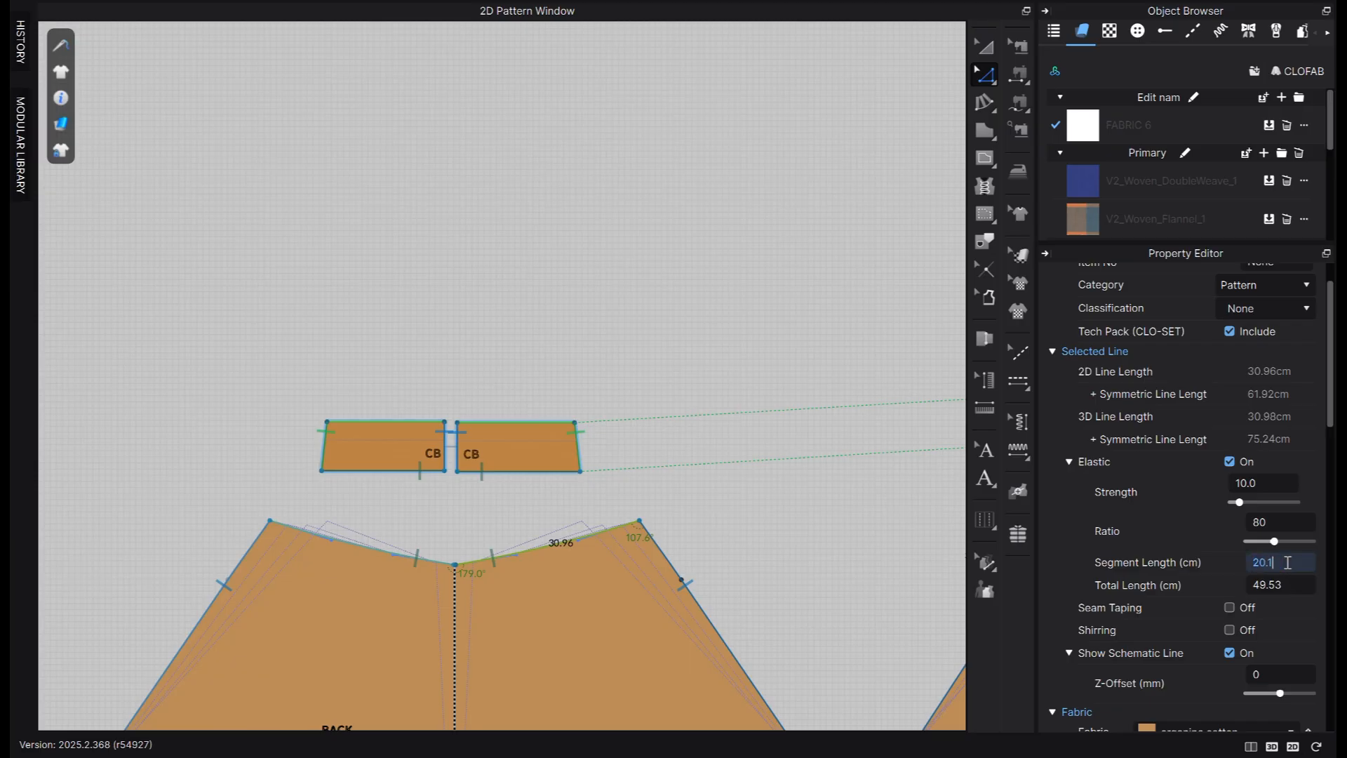
pyautogui.write('20.1')
pyautogui.press('Return')
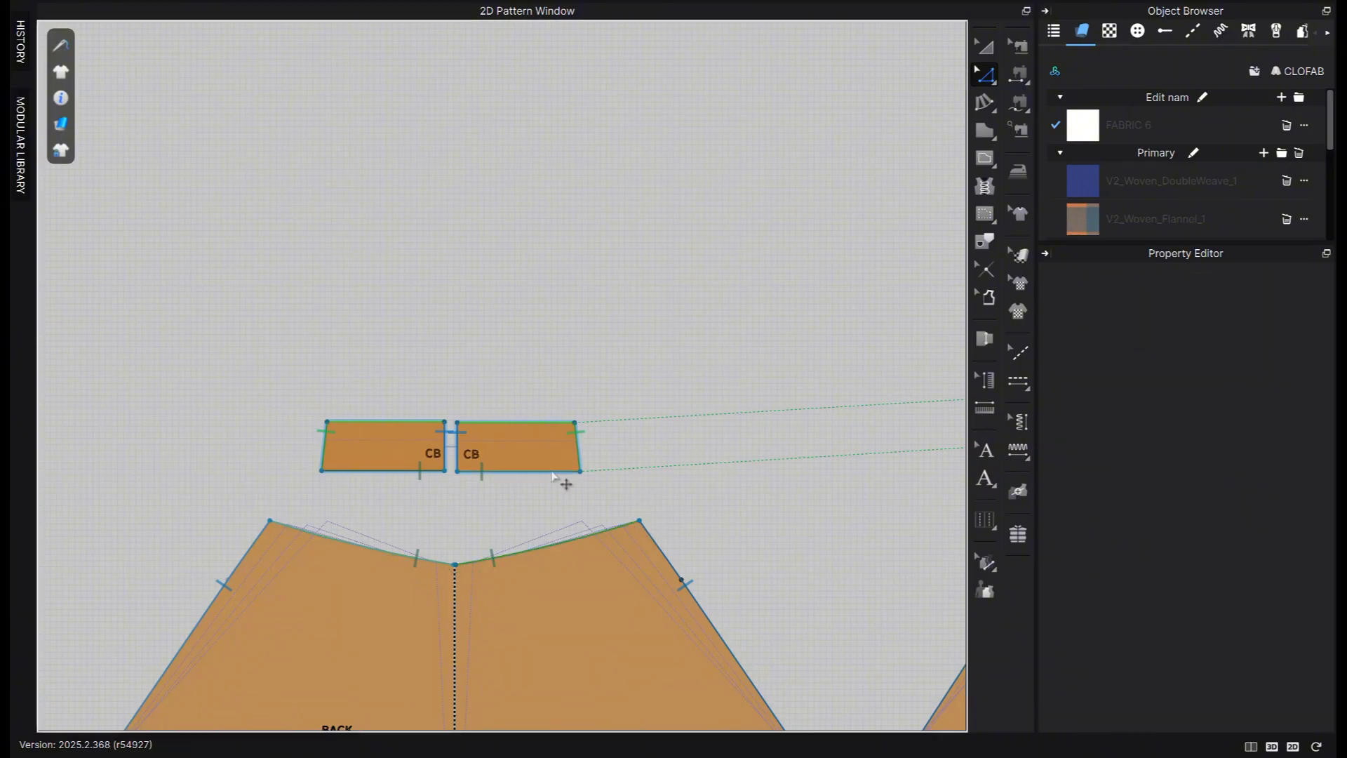
pyautogui.click(552, 472)
pyautogui.press('Escape')
pyautogui.click(589, 542)
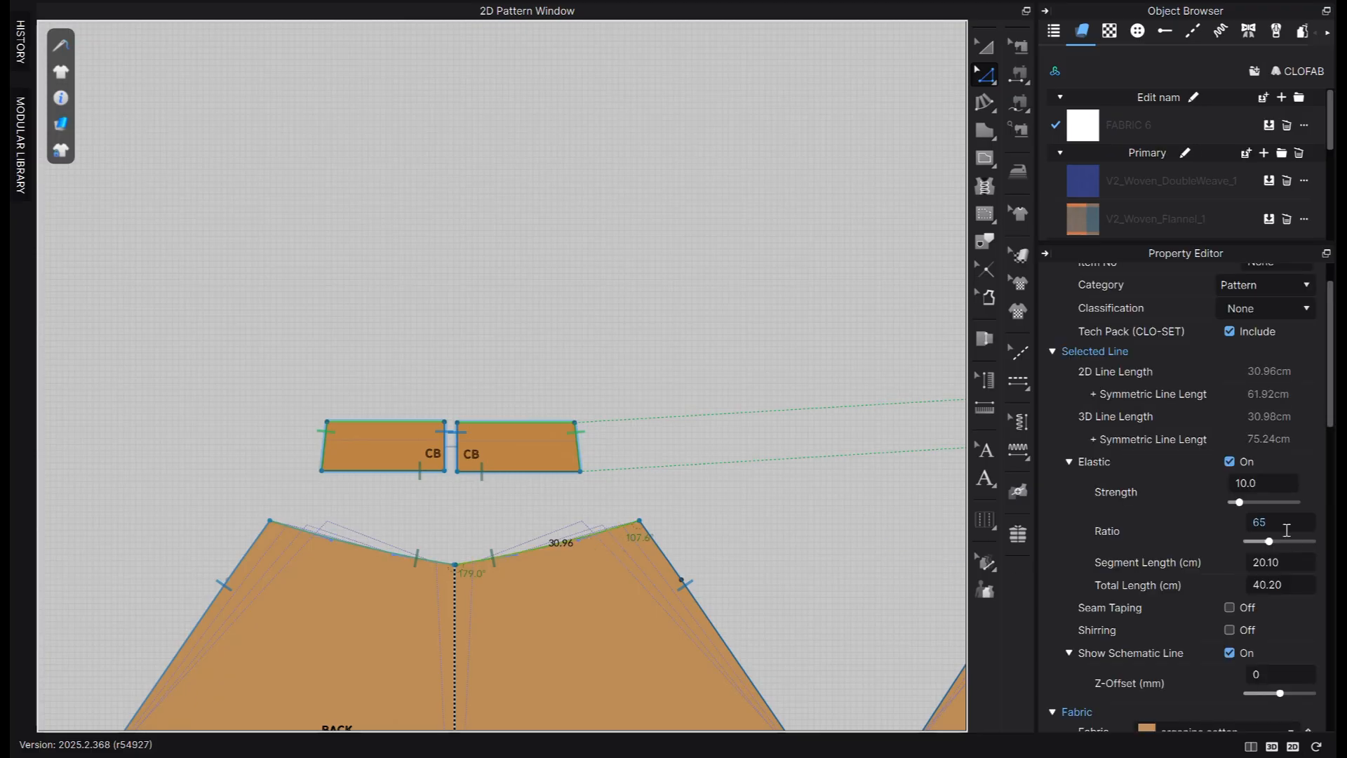
# Turn on Shirring for the back skirt's waist line with a 1 cm interval and 8 cm height
pyautogui.click(1232, 631)
pyautogui.click(1290, 656)
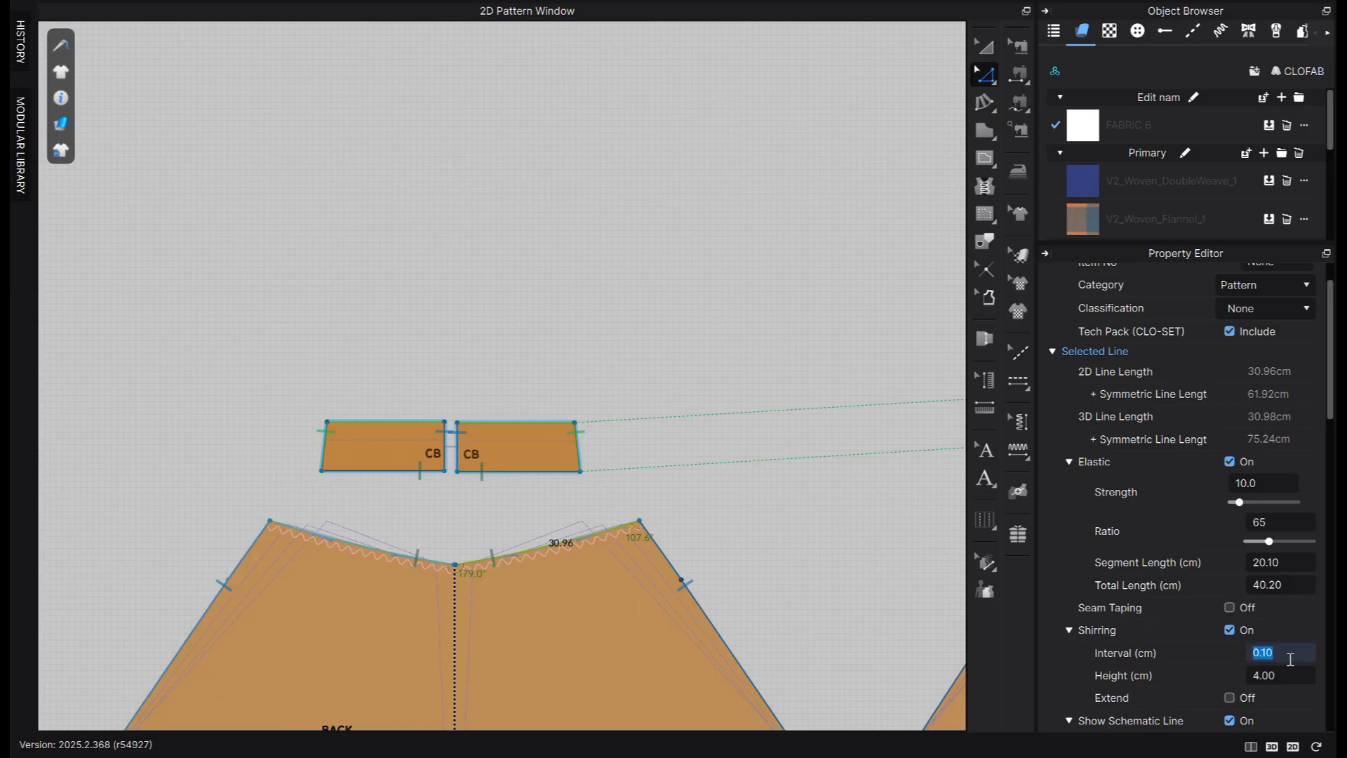
pyautogui.write('1')
pyautogui.click(1286, 676)
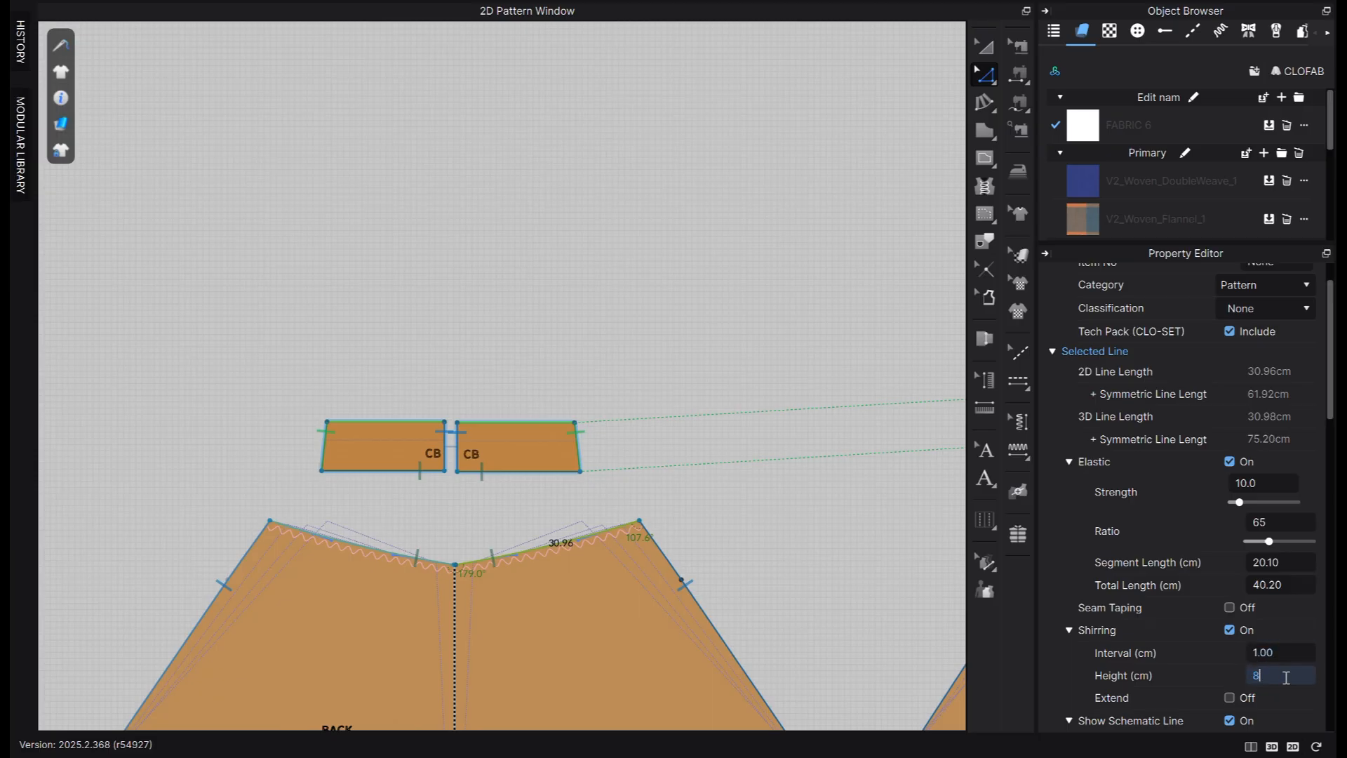
pyautogui.click(1018, 535)
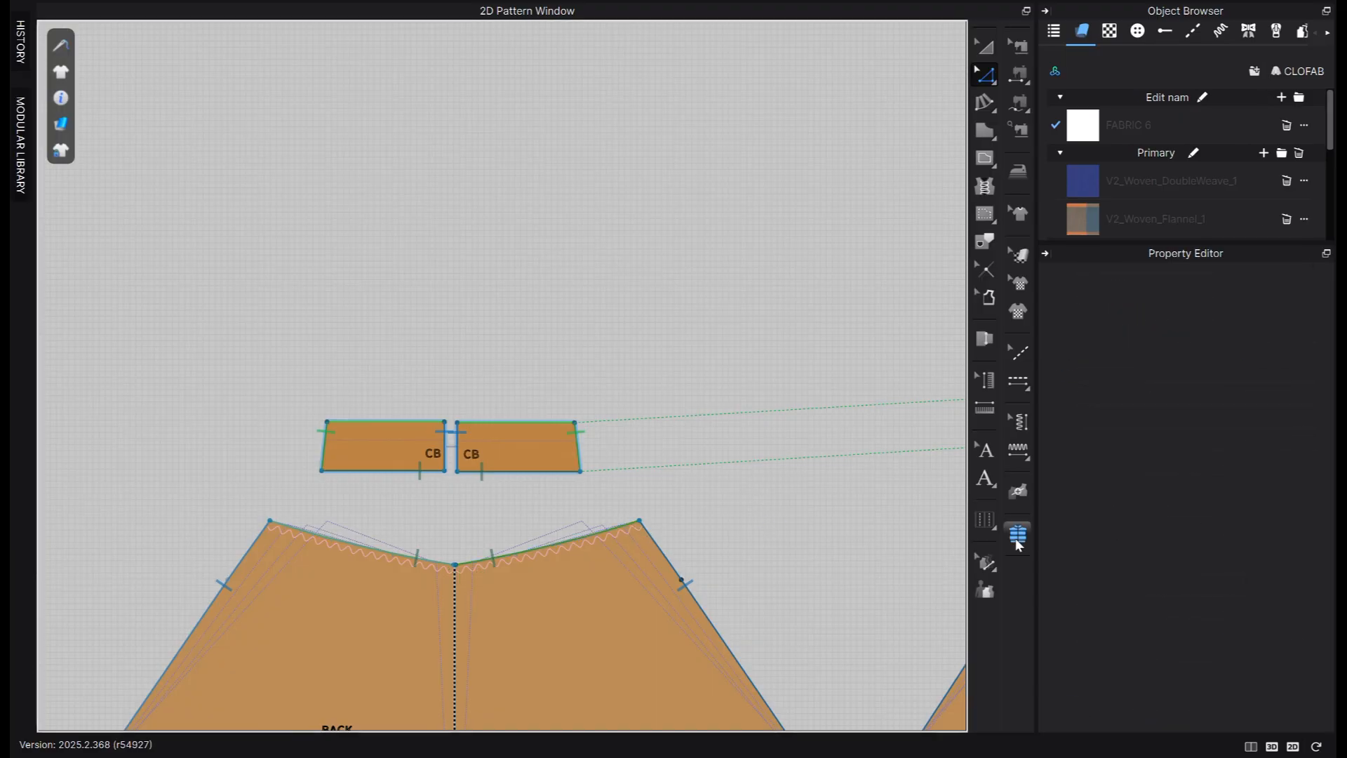
# Show the 3D view beside the 2D patterns and set the garment rendering style to Textured Surface
pyautogui.click(1046, 11)
pyautogui.click(1019, 11)
pyautogui.scroll(-5, 896, 264)
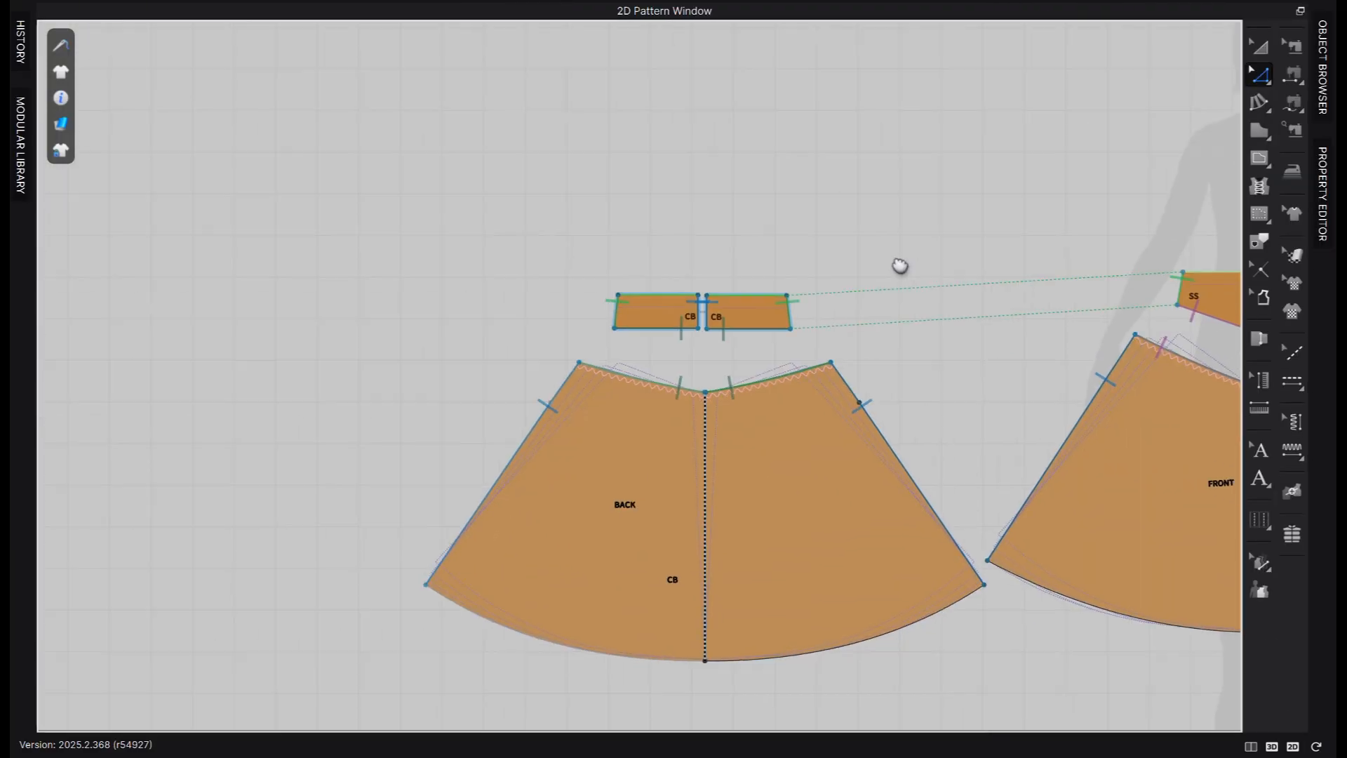
pyautogui.moveTo(765, 425); pyautogui.dragTo(664, 457, button='middle')
pyautogui.click(1251, 746)
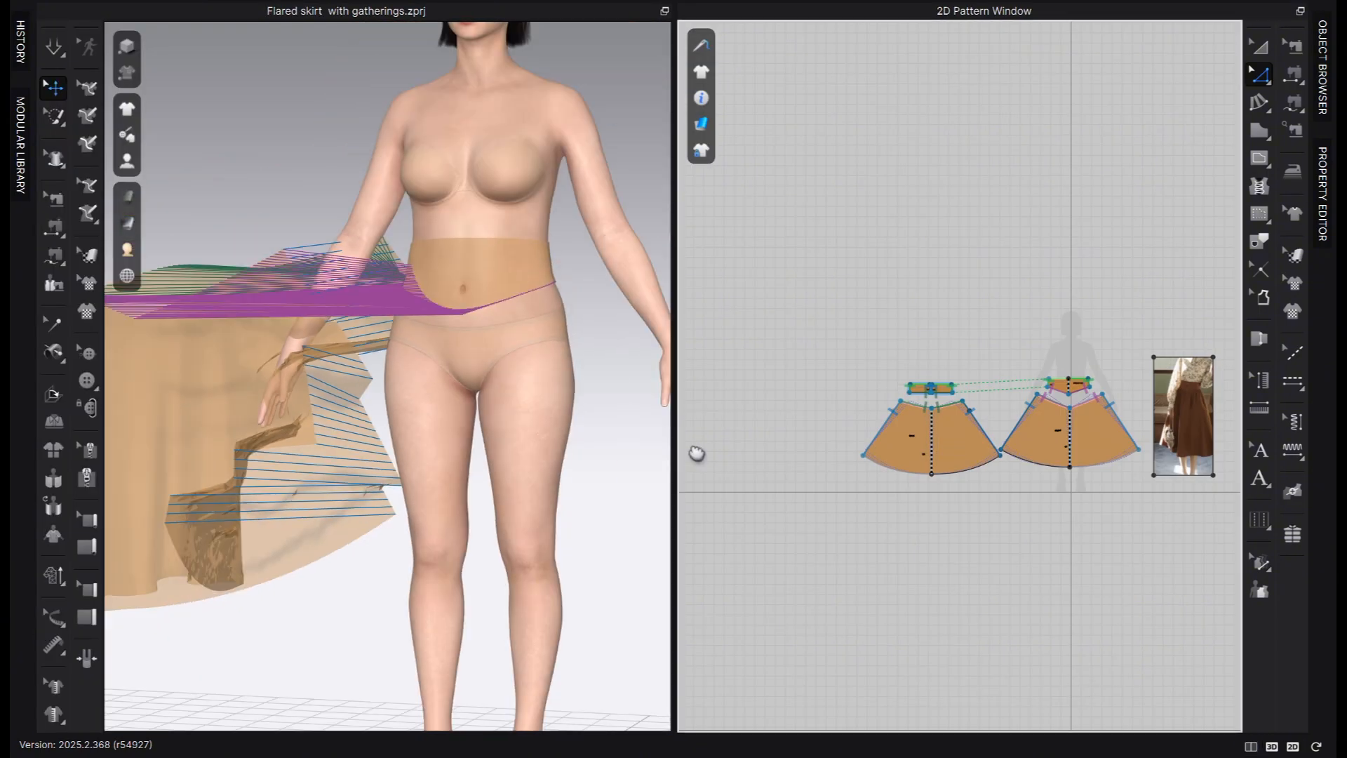
pyautogui.scroll(5, 1025, 431)
pyautogui.moveTo(374, 362); pyautogui.dragTo(468, 359, button='middle')
pyautogui.click(597, 271)
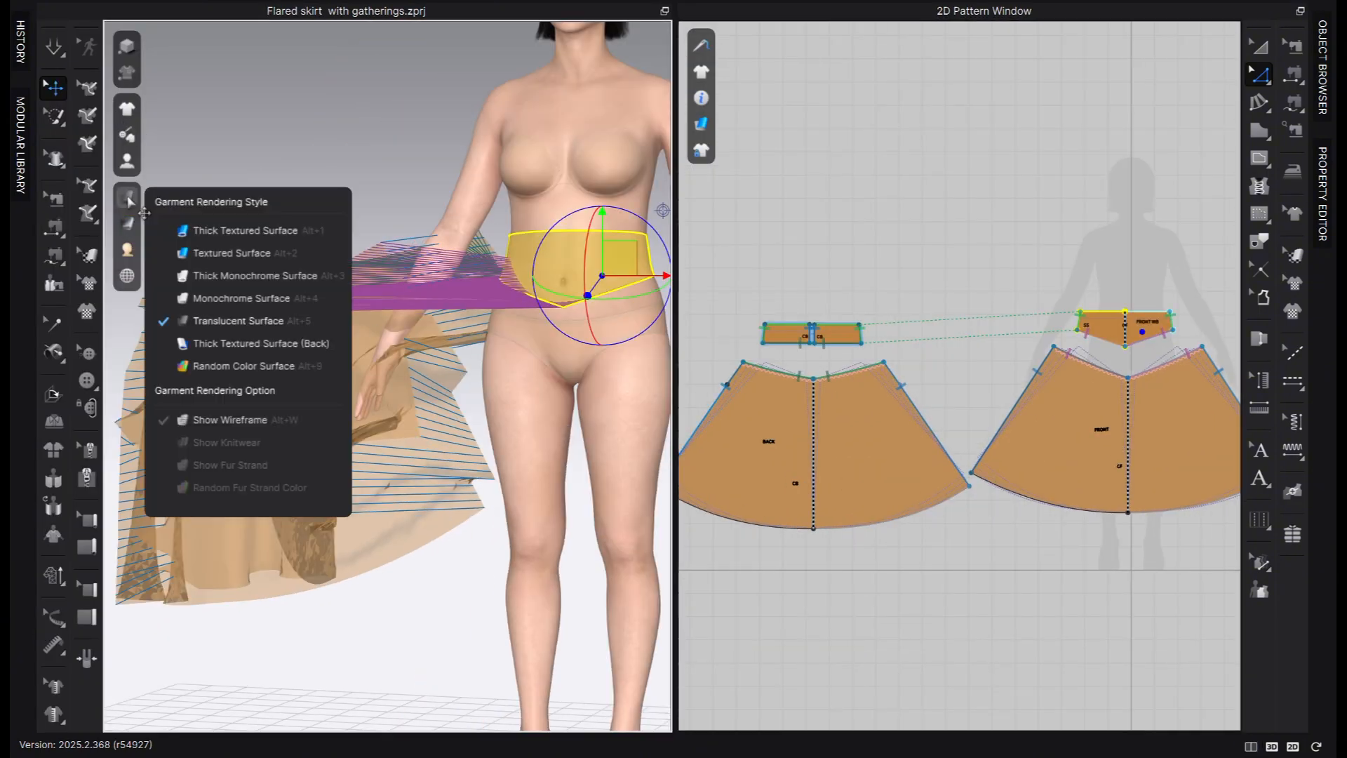
pyautogui.click(238, 253)
# Reset the 3D arrangement of the front and back skirt pieces
pyautogui.scroll(-3, 379, 393)
pyautogui.click(262, 437)
pyautogui.moveTo(281, 463); pyautogui.dragTo(449, 460, button='right')
pyautogui.rightClick(212, 365)
pyautogui.click(245, 84)
pyautogui.rightClick(196, 364)
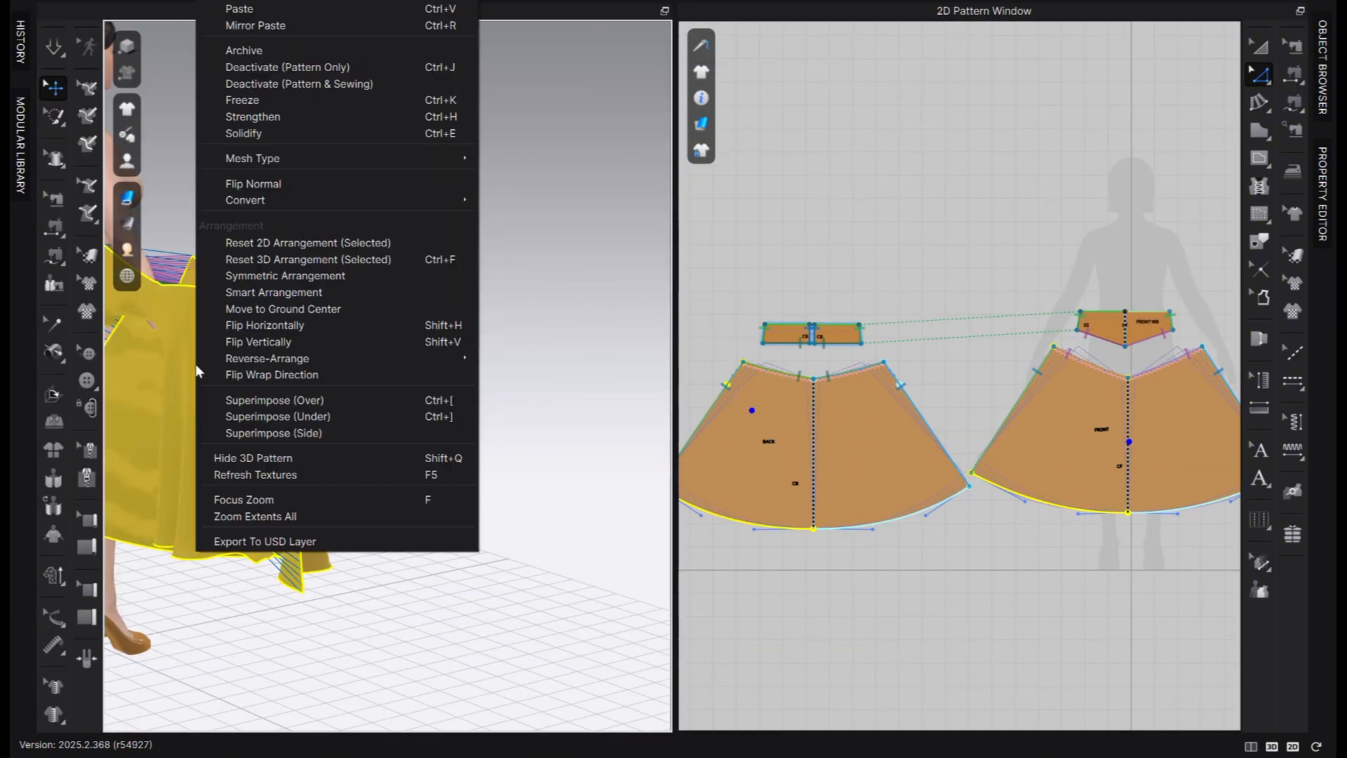
pyautogui.click(295, 260)
pyautogui.moveTo(289, 263); pyautogui.dragTo(556, 259, button='right')
pyautogui.click(557, 259)
# Position the skirt pieces in front of and behind the avatar in 3D, flipping the back piece horizontally
pyautogui.click(385, 328)
pyautogui.moveTo(385, 328); pyautogui.dragTo(198, 316, button='right')
pyautogui.click(491, 304)
pyautogui.moveTo(490, 303); pyautogui.dragTo(272, 416, button='right')
pyautogui.moveTo(538, 311); pyautogui.dragTo(327, 296)
pyautogui.moveTo(245, 410); pyautogui.dragTo(330, 358, button='right')
pyautogui.scroll(2, 330, 358)
pyautogui.moveTo(301, 330); pyautogui.dragTo(351, 278)
pyautogui.rightClick(358, 332)
pyautogui.click(465, 325)
pyautogui.click(610, 203)
pyautogui.moveTo(609, 203); pyautogui.dragTo(435, 246, button='right')
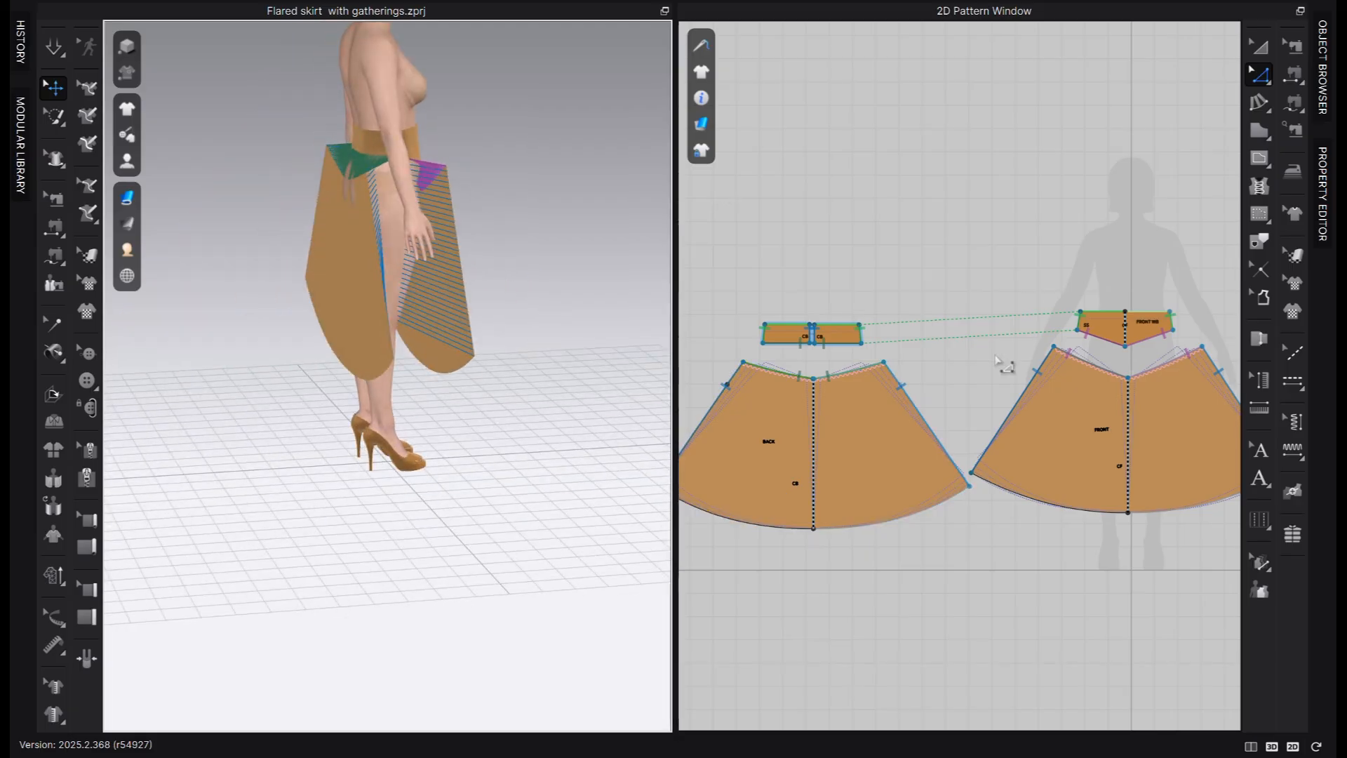
# Delete the existing side seam sewing and sew the back skirt's side edge to the front skirt's side edge
pyautogui.press('b')
pyautogui.click(1030, 383)
pyautogui.press('Delete')
pyautogui.press('m')
pyautogui.click(885, 363)
pyautogui.click(969, 487)
pyautogui.click(972, 472)
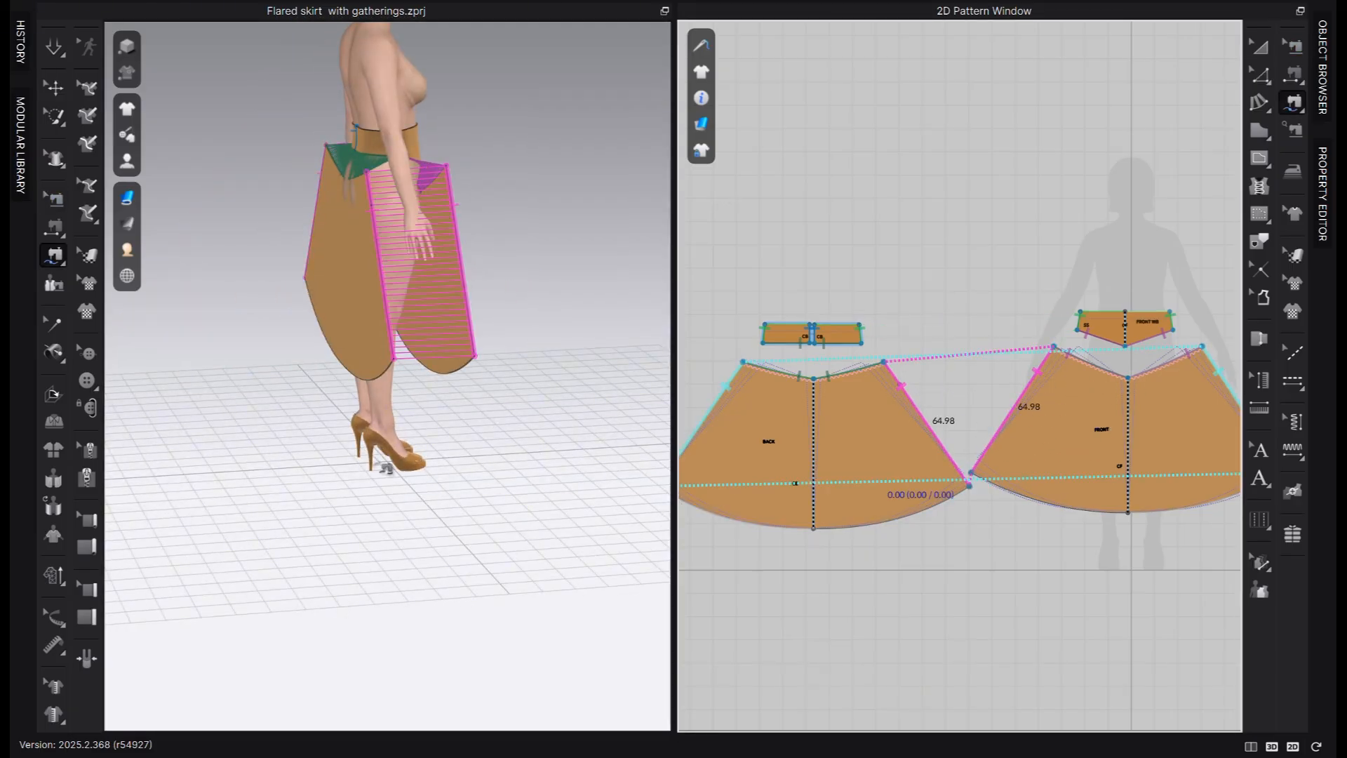
# Simulate the garment and pull the front skirt panel into place on the avatar
pyautogui.moveTo(385, 464); pyautogui.dragTo(238, 446, button='right')
pyautogui.press('space')
pyautogui.moveTo(247, 247); pyautogui.dragTo(264, 289)
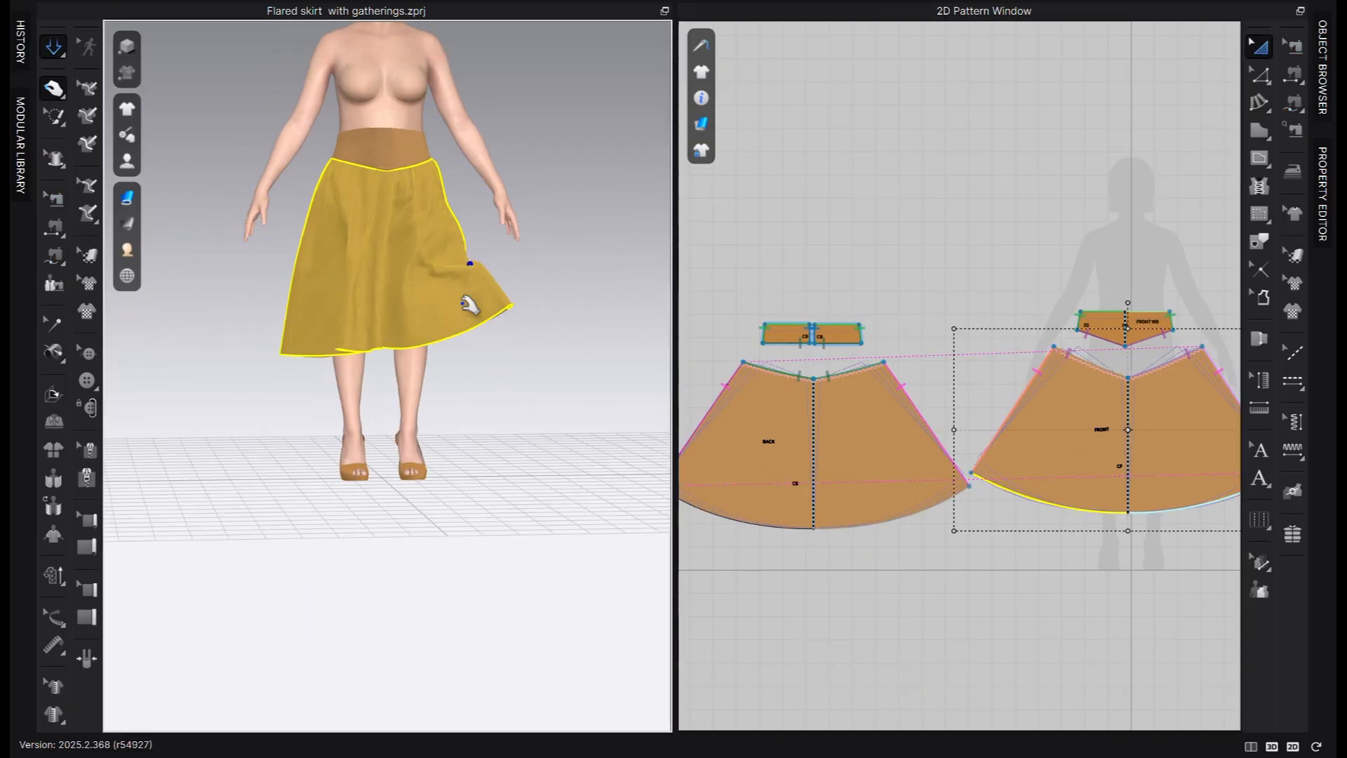
# Inspect the gathered waist seam from the back and front, adjusting the drape at the waistband's center-front point
pyautogui.scroll(3, 400, 310)
pyautogui.moveTo(353, 506); pyautogui.dragTo(182, 491, button='right')
pyautogui.click(361, 295)
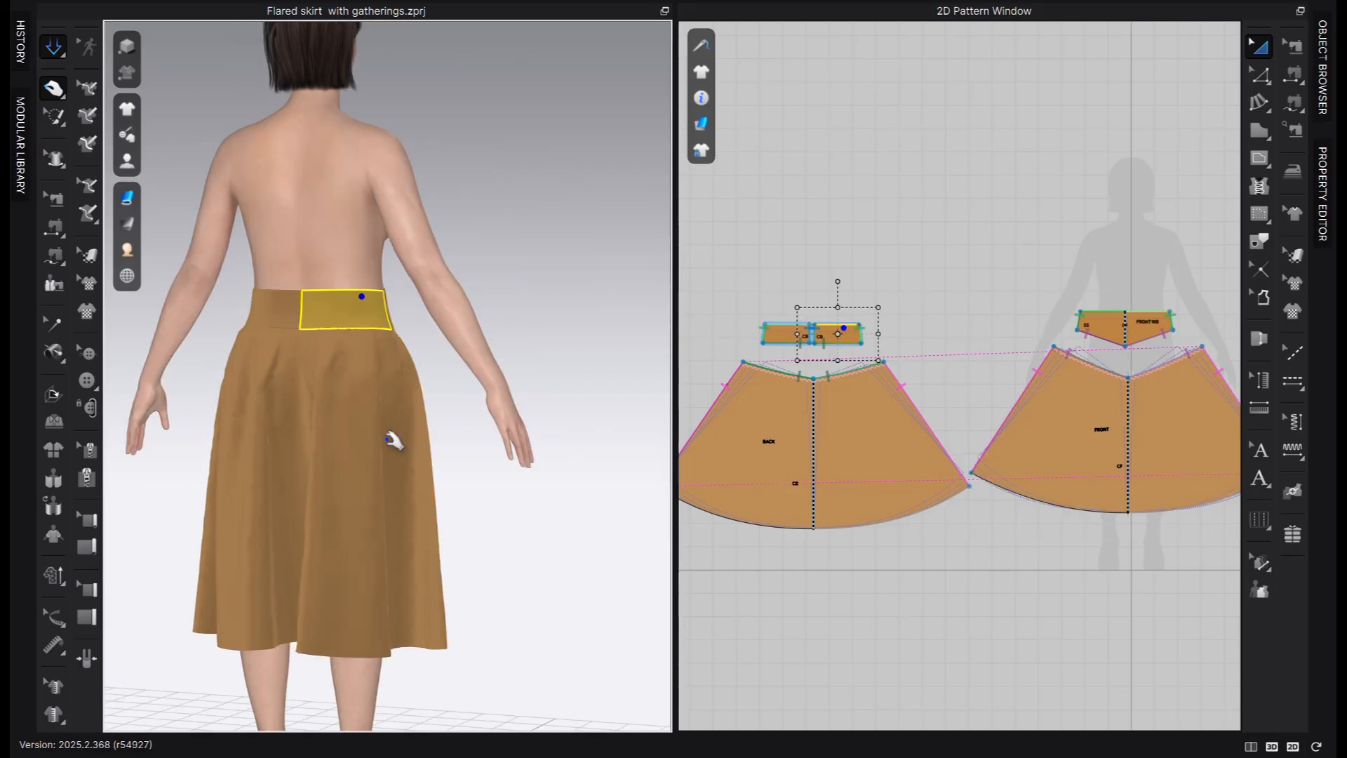
pyautogui.click(394, 519)
pyautogui.moveTo(484, 554); pyautogui.dragTo(300, 574, button='right')
pyautogui.scroll(6, 424, 294)
pyautogui.click(390, 376)
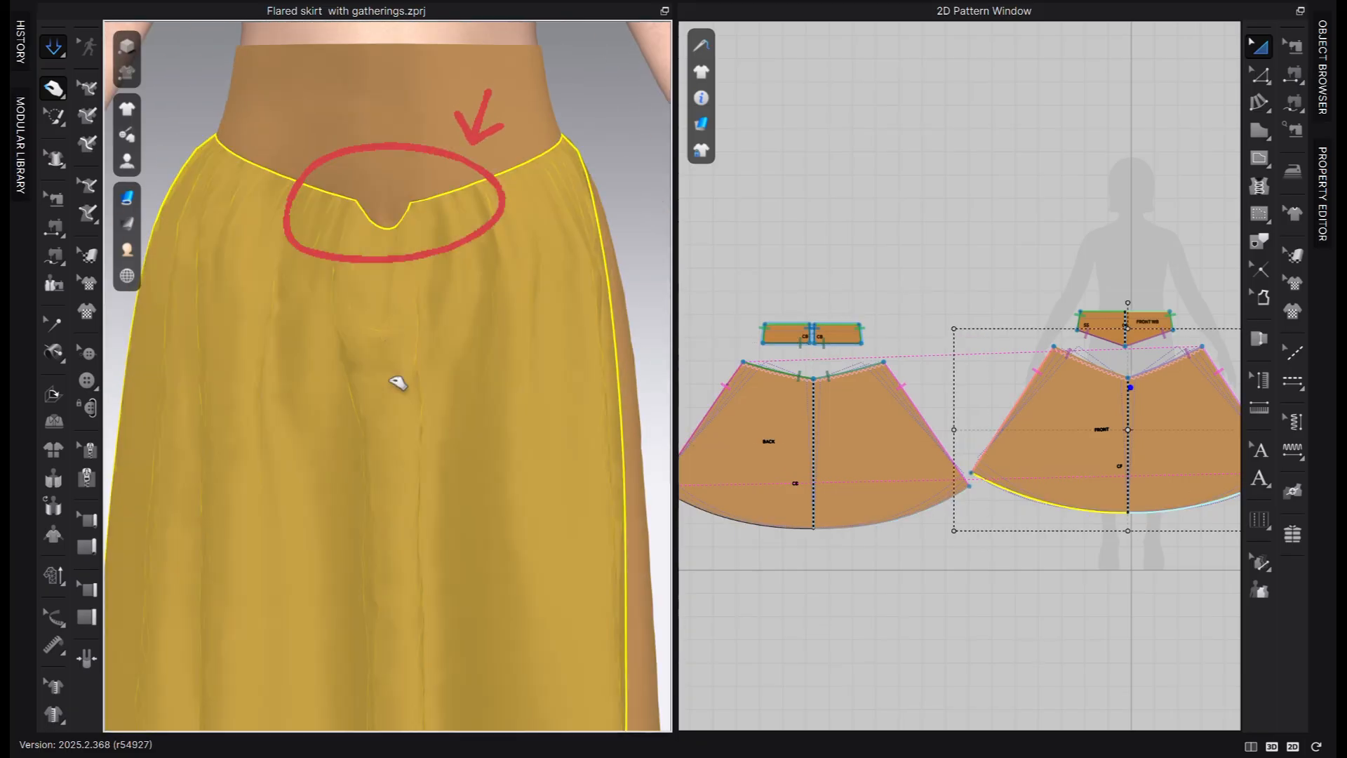
pyautogui.moveTo(394, 391)
pyautogui.mouseDown(button='right')
pyautogui.moveTo(334, 382)
pyautogui.moveTo(415, 382)
pyautogui.mouseUp(button='right')
pyautogui.moveTo(358, 529); pyautogui.dragTo(439, 532, button='right')
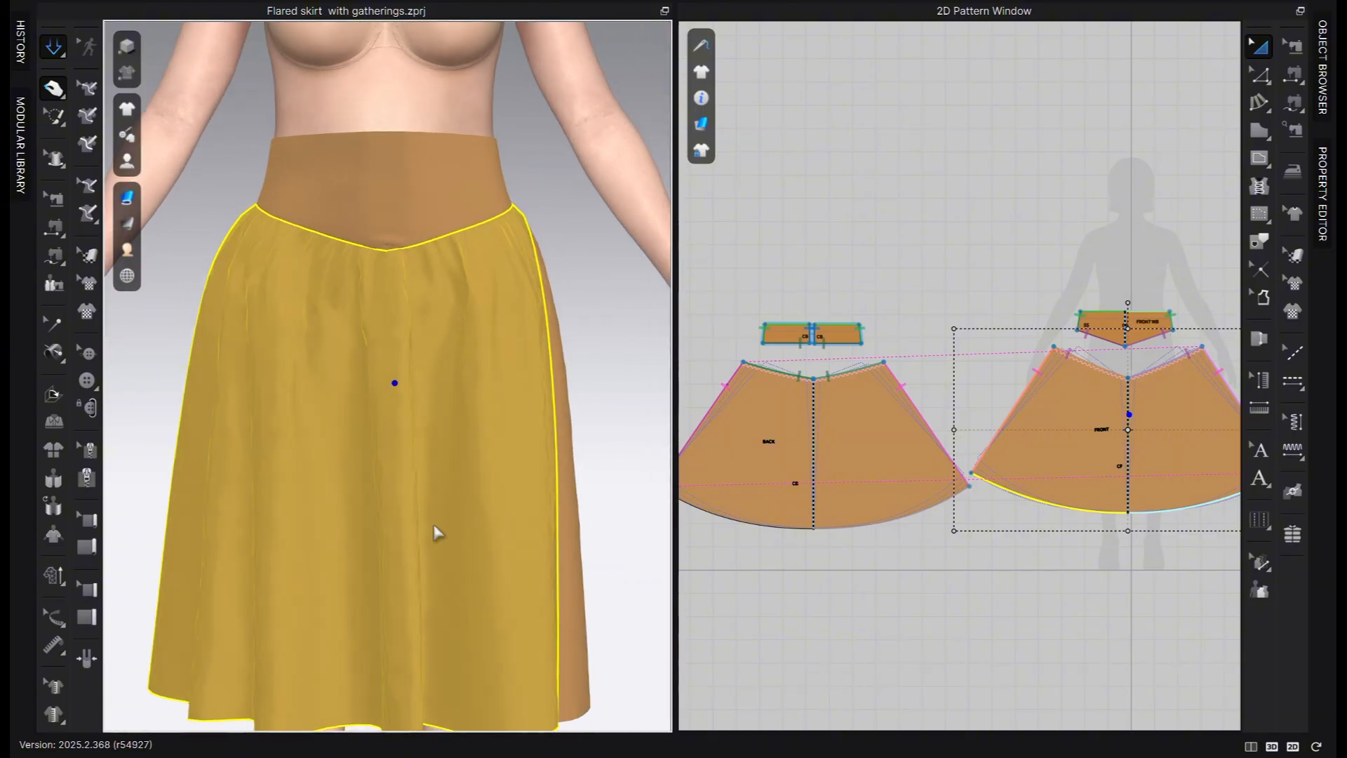
# Compare the front waistband's top edge with the avatar's waist line in the translucent 3D view
pyautogui.click(53, 616)
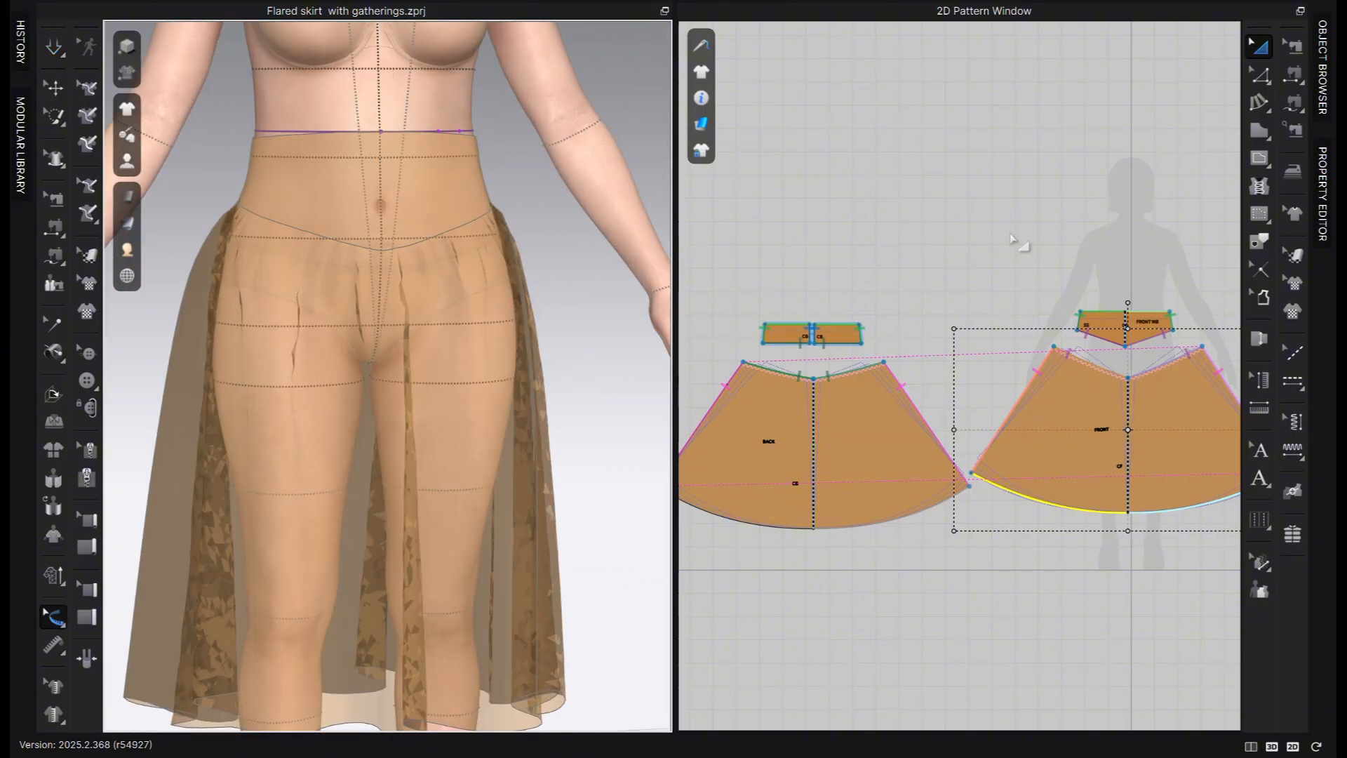
pyautogui.moveTo(961, 235); pyautogui.dragTo(775, 236, button='middle')
pyautogui.scroll(3, 950, 258)
pyautogui.click(953, 262)
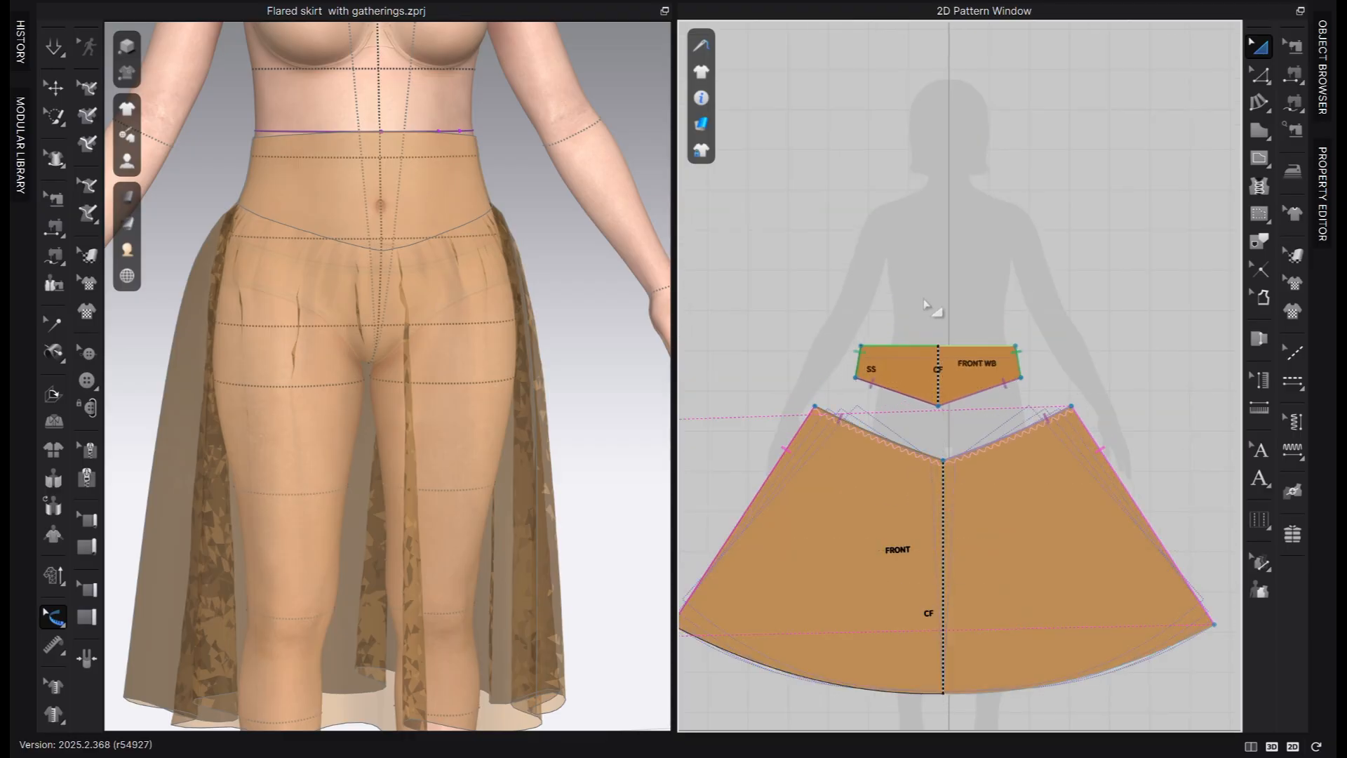
pyautogui.scroll(3, 974, 300)
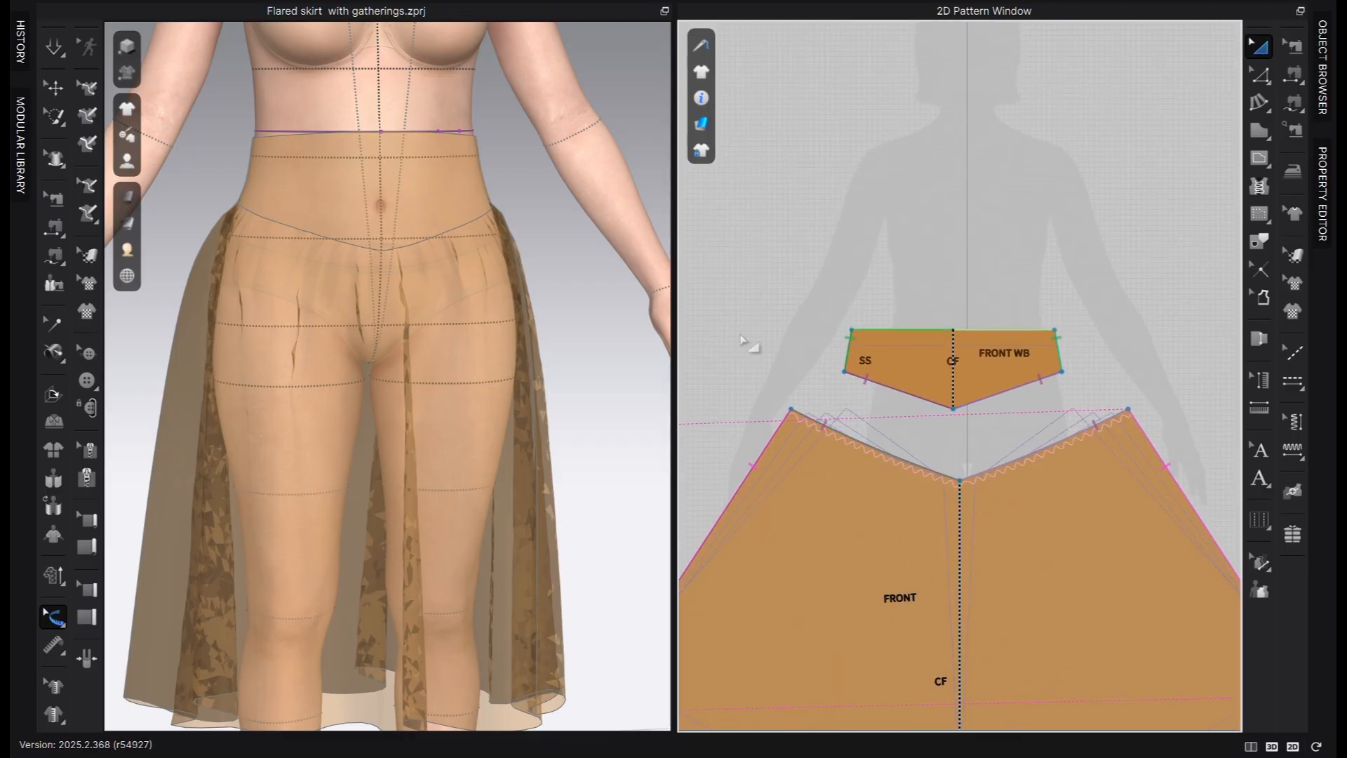
pyautogui.click(50, 80)
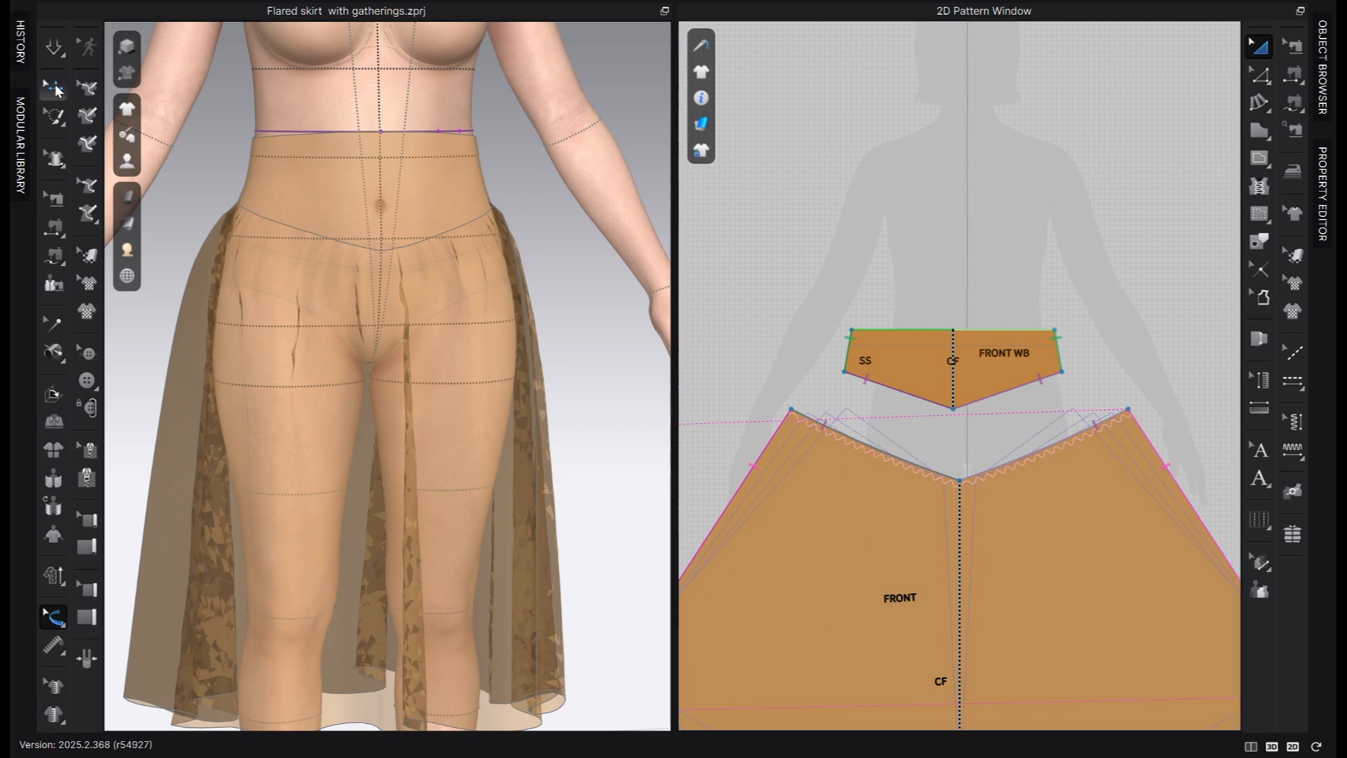
# Lower the front waistband's top center point by 0.75 cm
pyautogui.scroll(5, 977, 403)
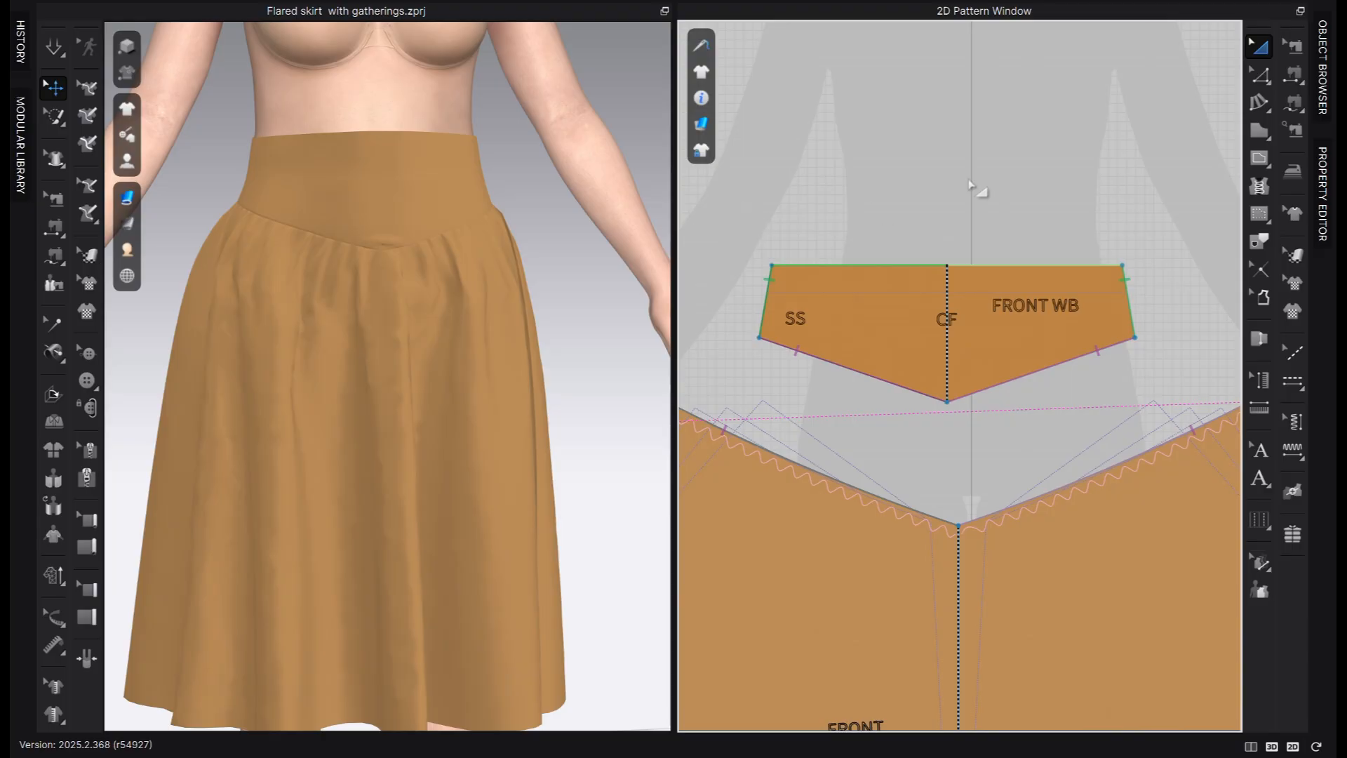
pyautogui.press('z')
pyautogui.scroll(3, 976, 231)
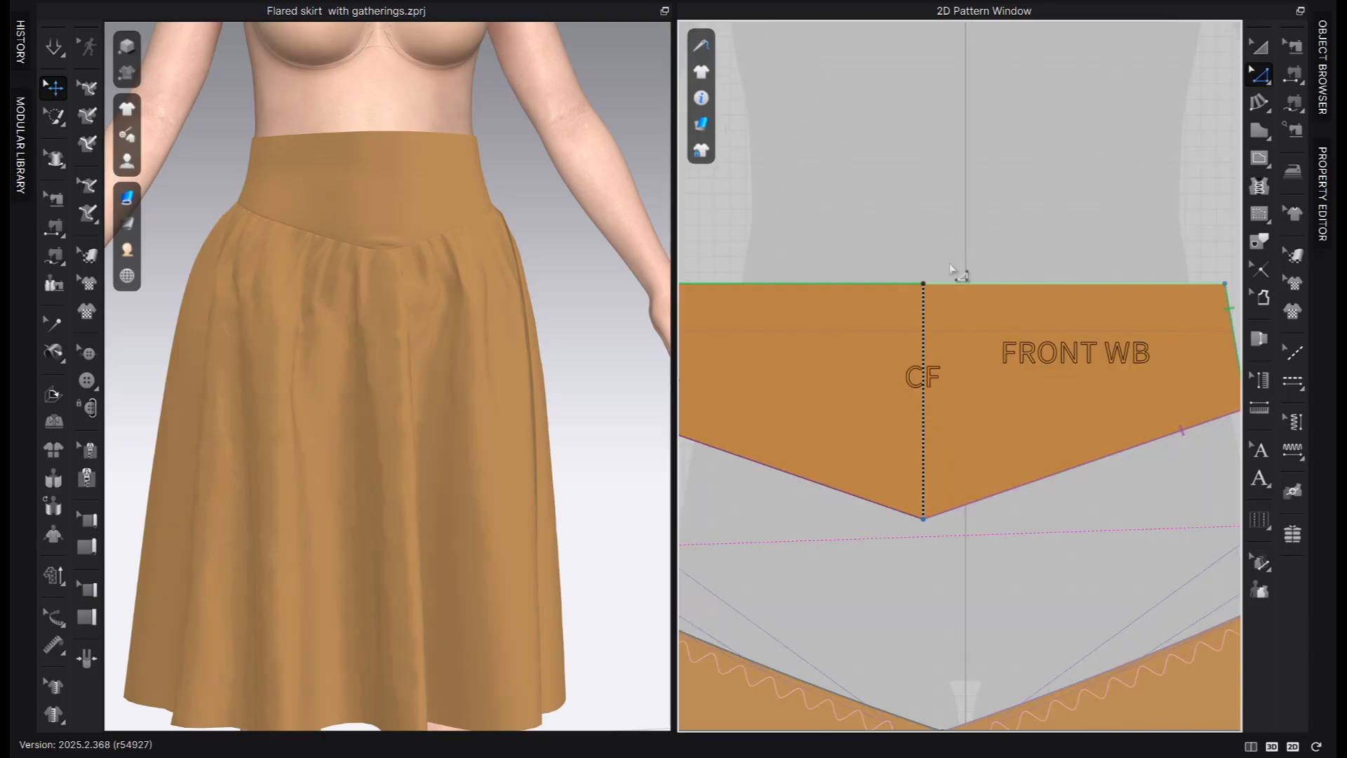
pyautogui.moveTo(924, 284); pyautogui.dragTo(924, 298)
pyautogui.rightClick(924, 297)
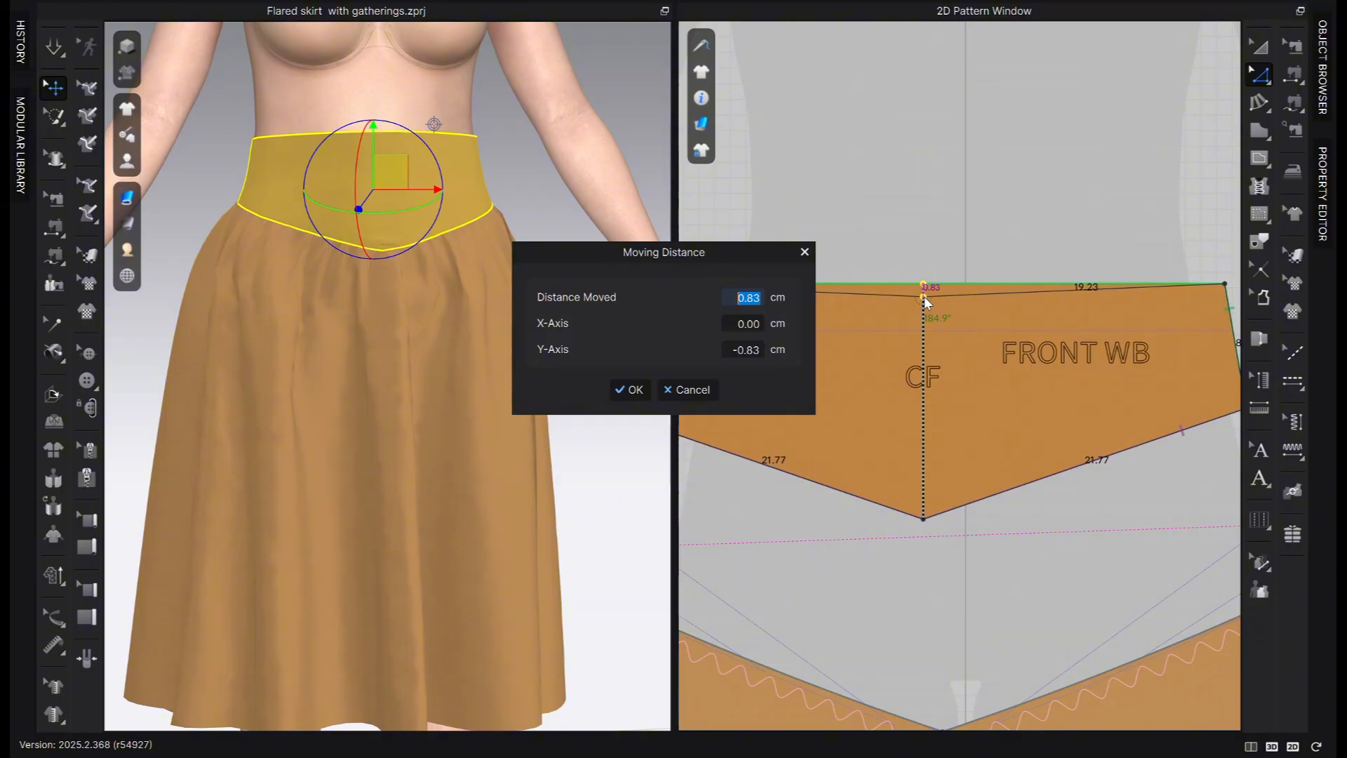
pyautogui.write('.75')
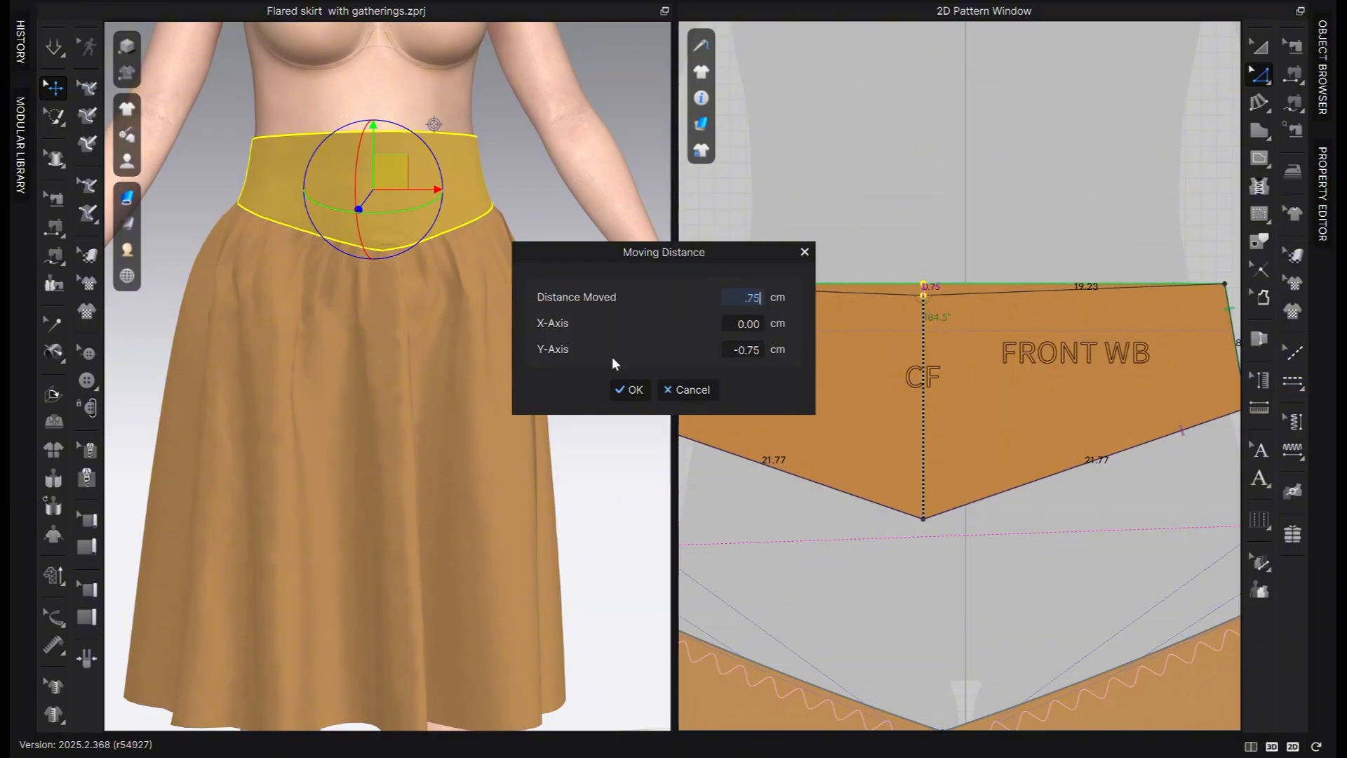
pyautogui.click(629, 390)
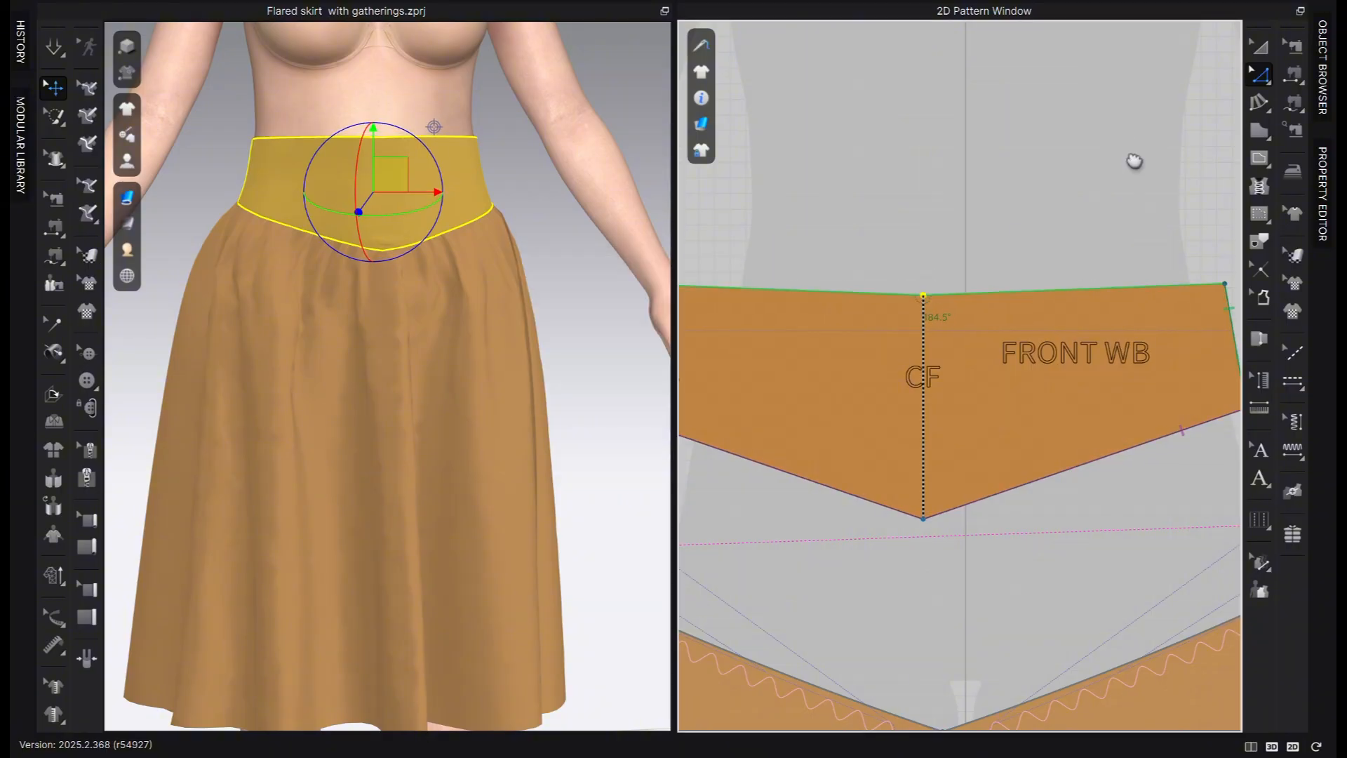
# Smooth the front waistband's top edge into a gentle curve from side seam to center front and re-simulate the garment
pyautogui.moveTo(1134, 161); pyautogui.dragTo(1235, 119, button='right')
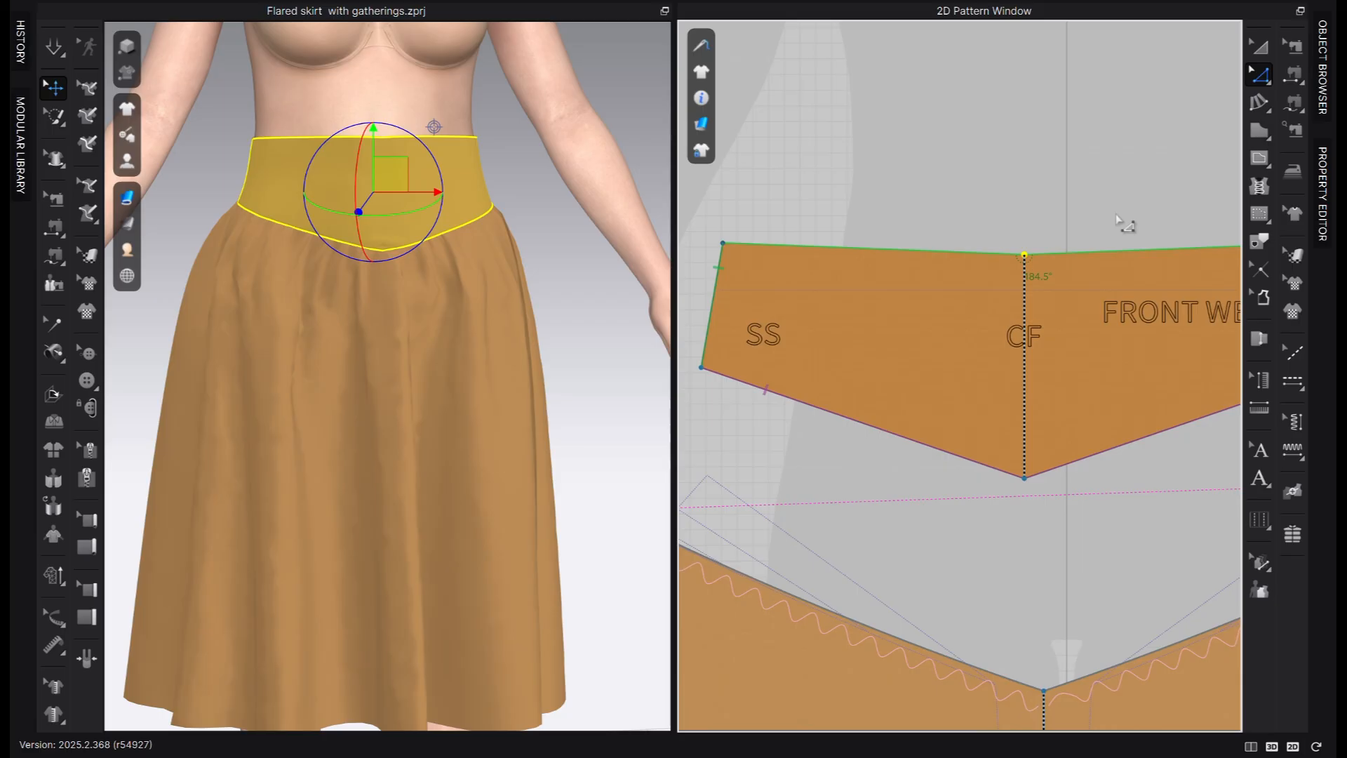
pyautogui.click(723, 244)
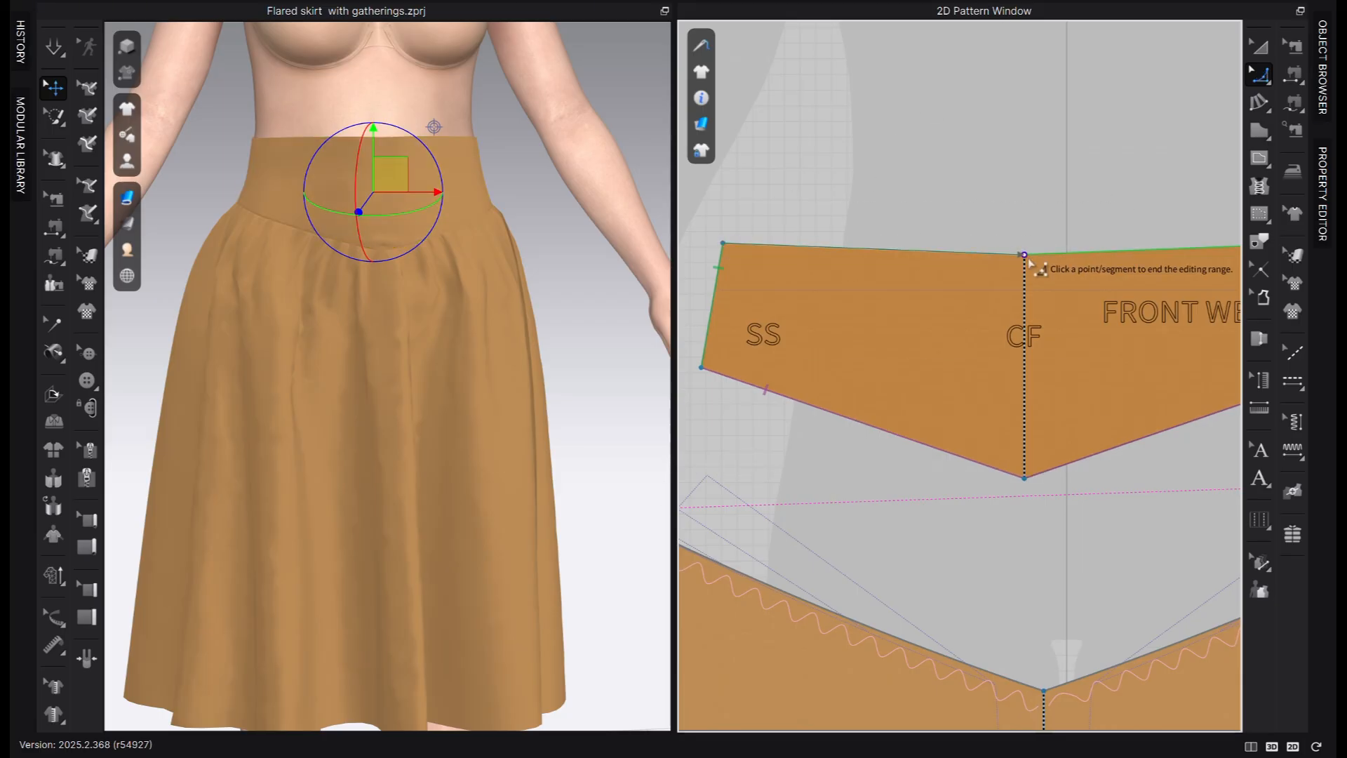
pyautogui.click(873, 250)
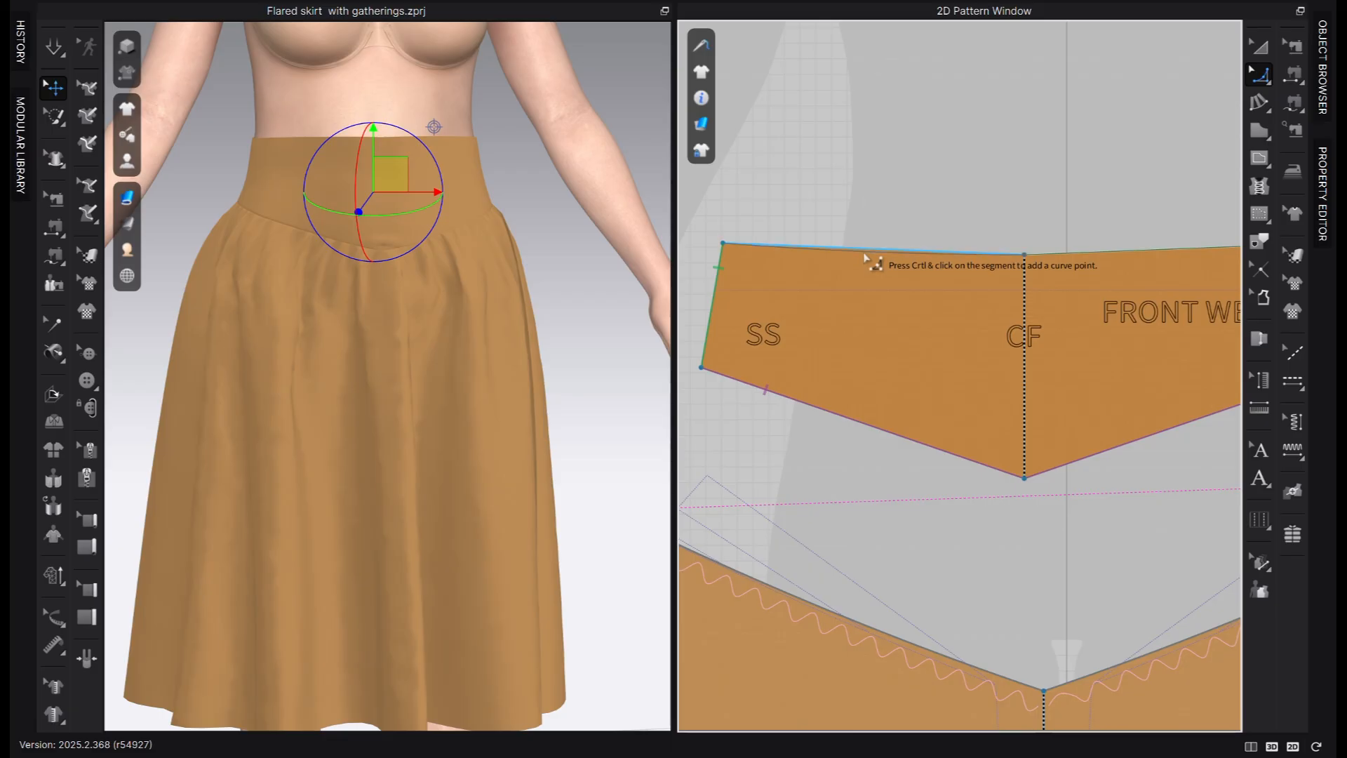
pyautogui.click(941, 176)
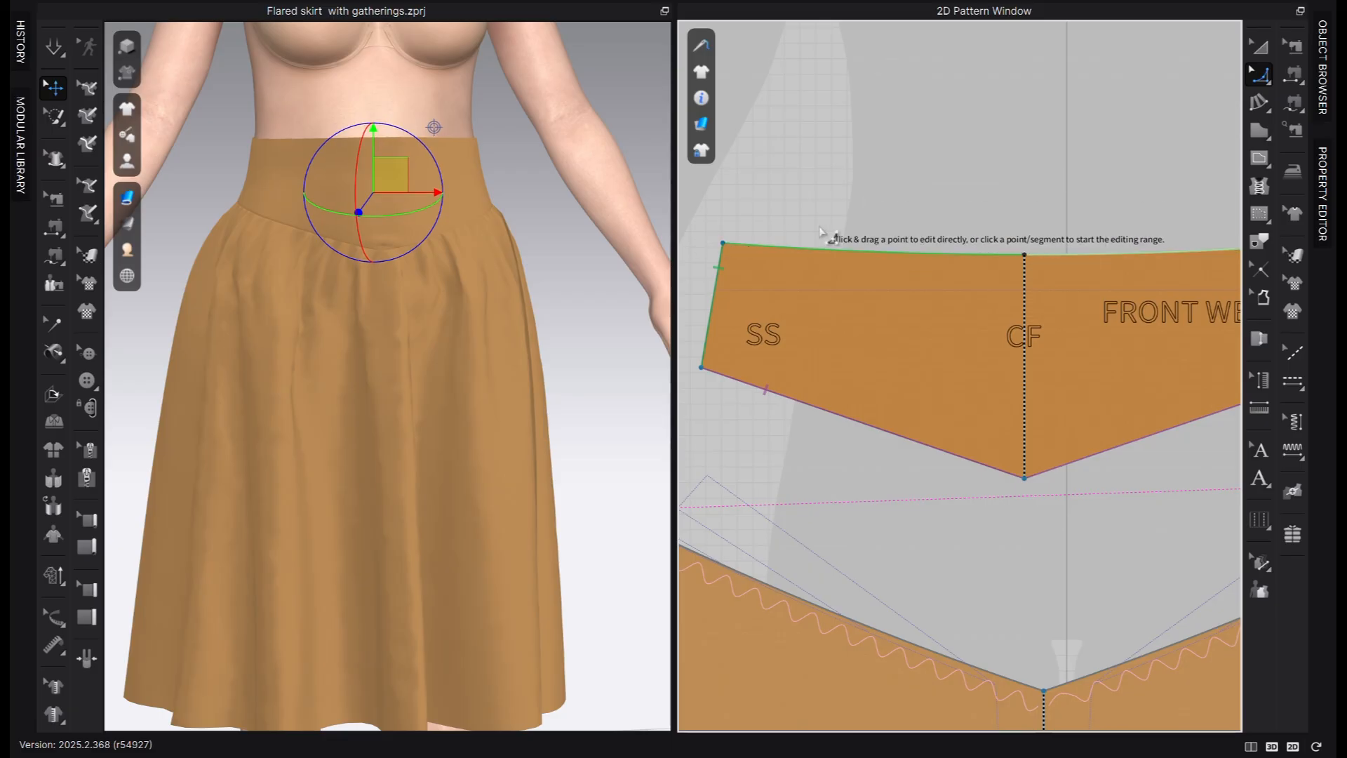
pyautogui.press('space')
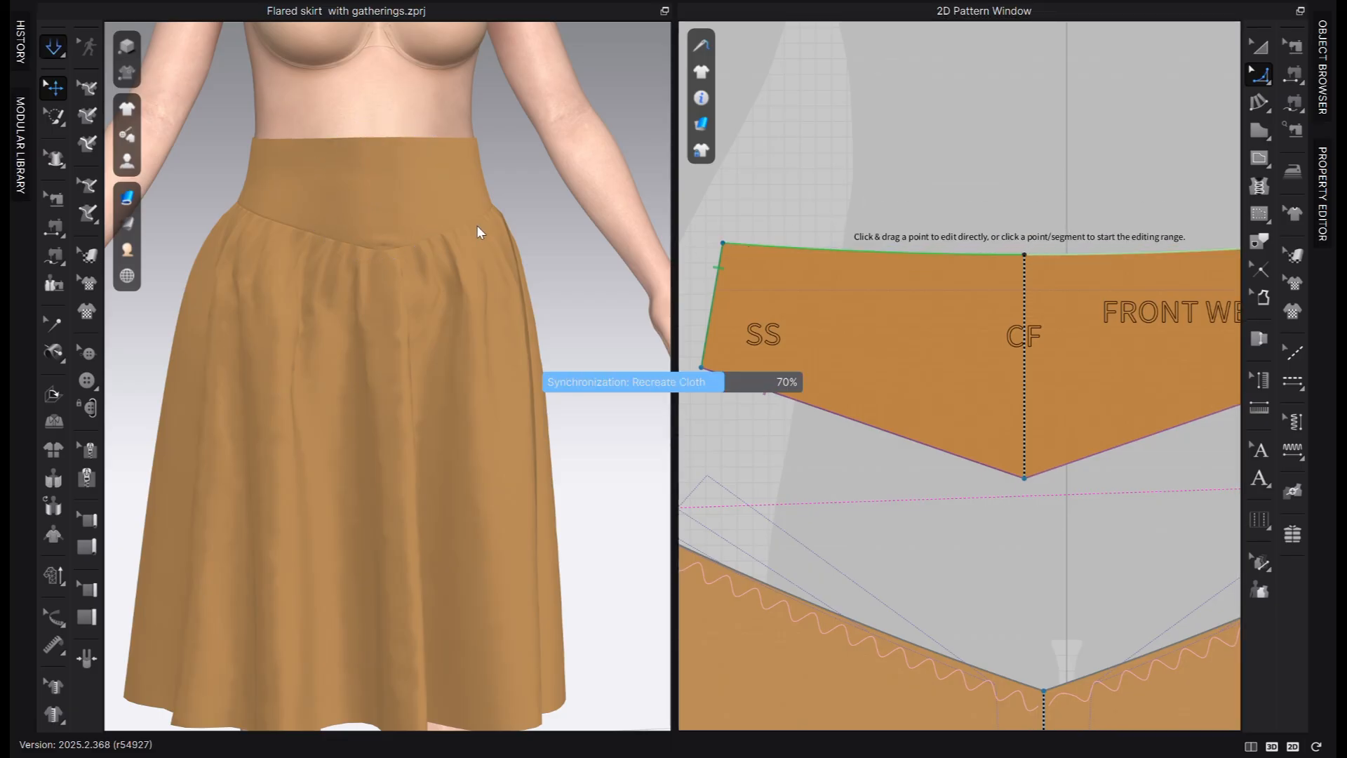
pyautogui.press('space')
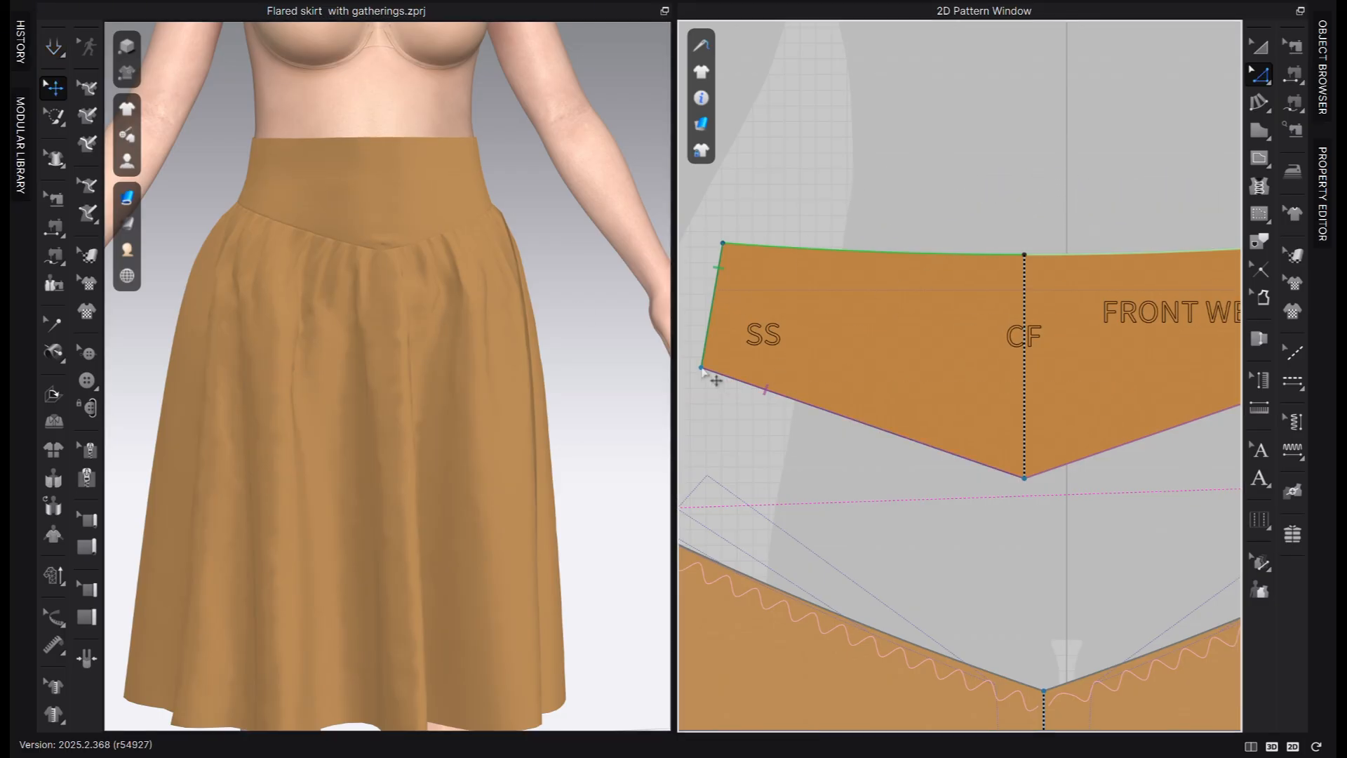
# Move the front waistband's lower side corner outward 1 cm along the lower edge and re-simulate the garment
pyautogui.moveTo(703, 367); pyautogui.dragTo(765, 366)
pyautogui.rightClick(762, 369)
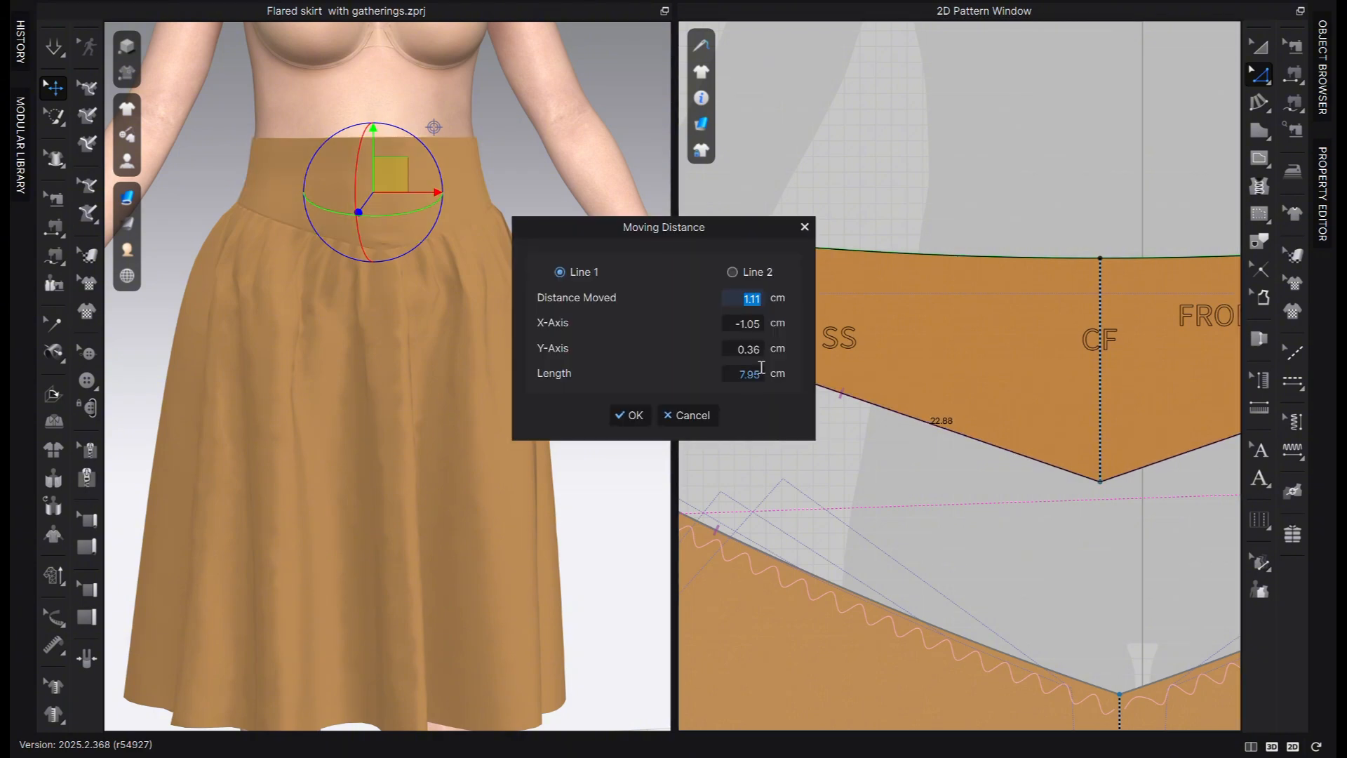
pyautogui.click(635, 416)
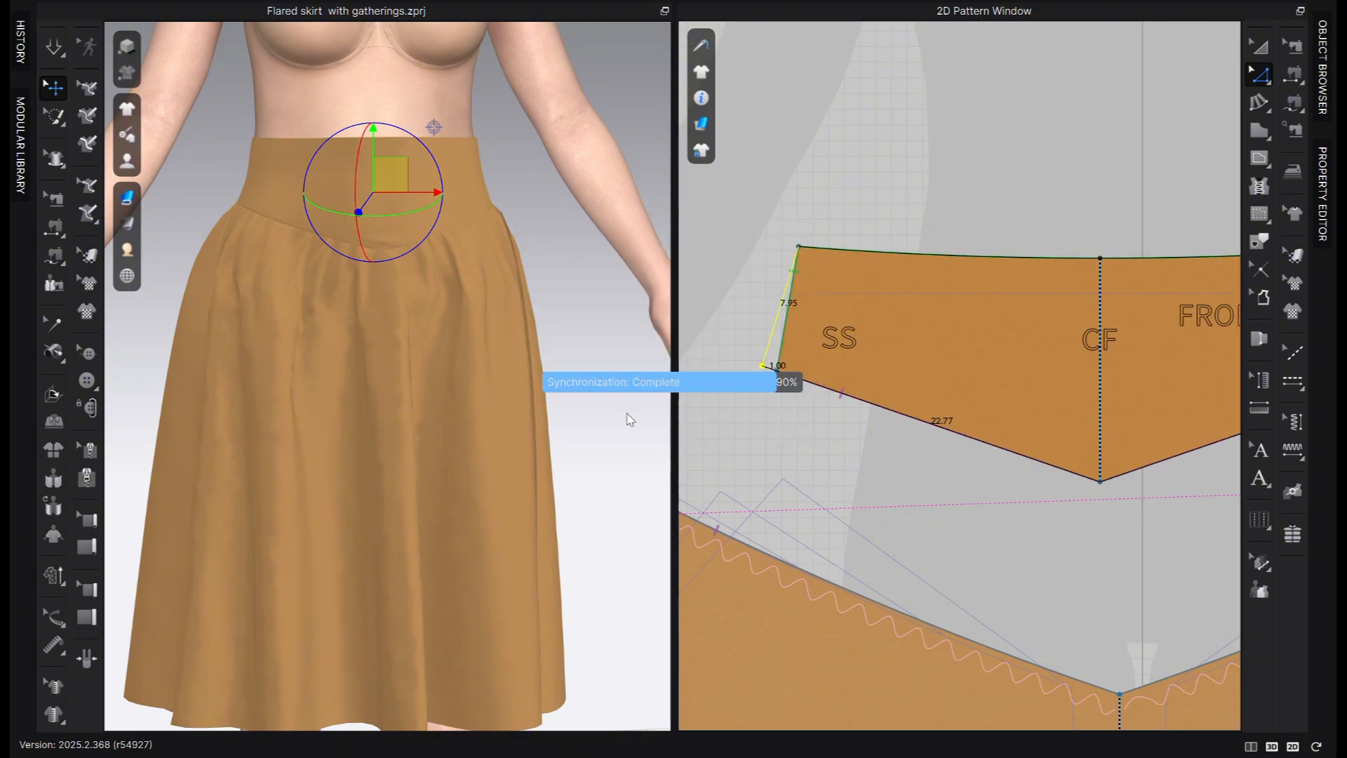
pyautogui.scroll(-3, 856, 368)
pyautogui.moveTo(856, 369); pyautogui.dragTo(1233, 325, button='middle')
pyautogui.press('space')
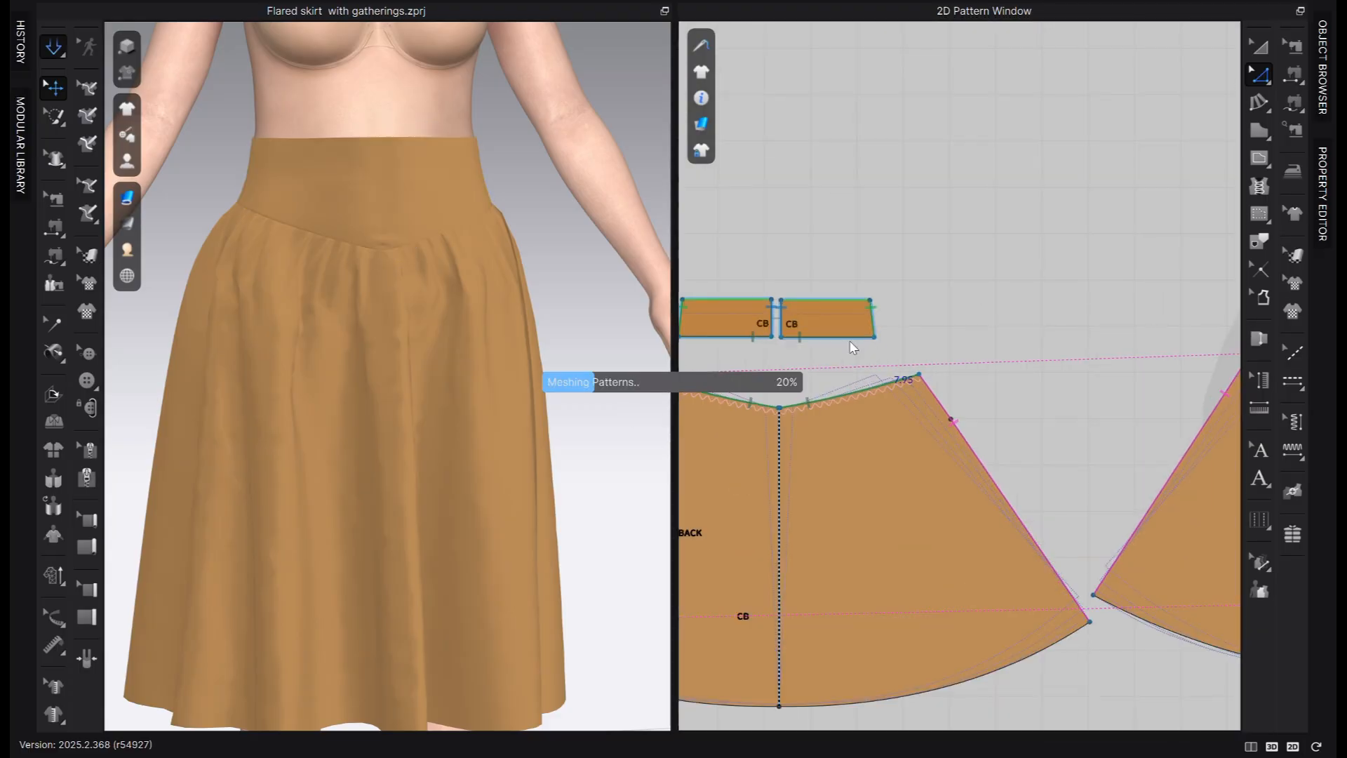
pyautogui.moveTo(391, 313); pyautogui.dragTo(402, 407)
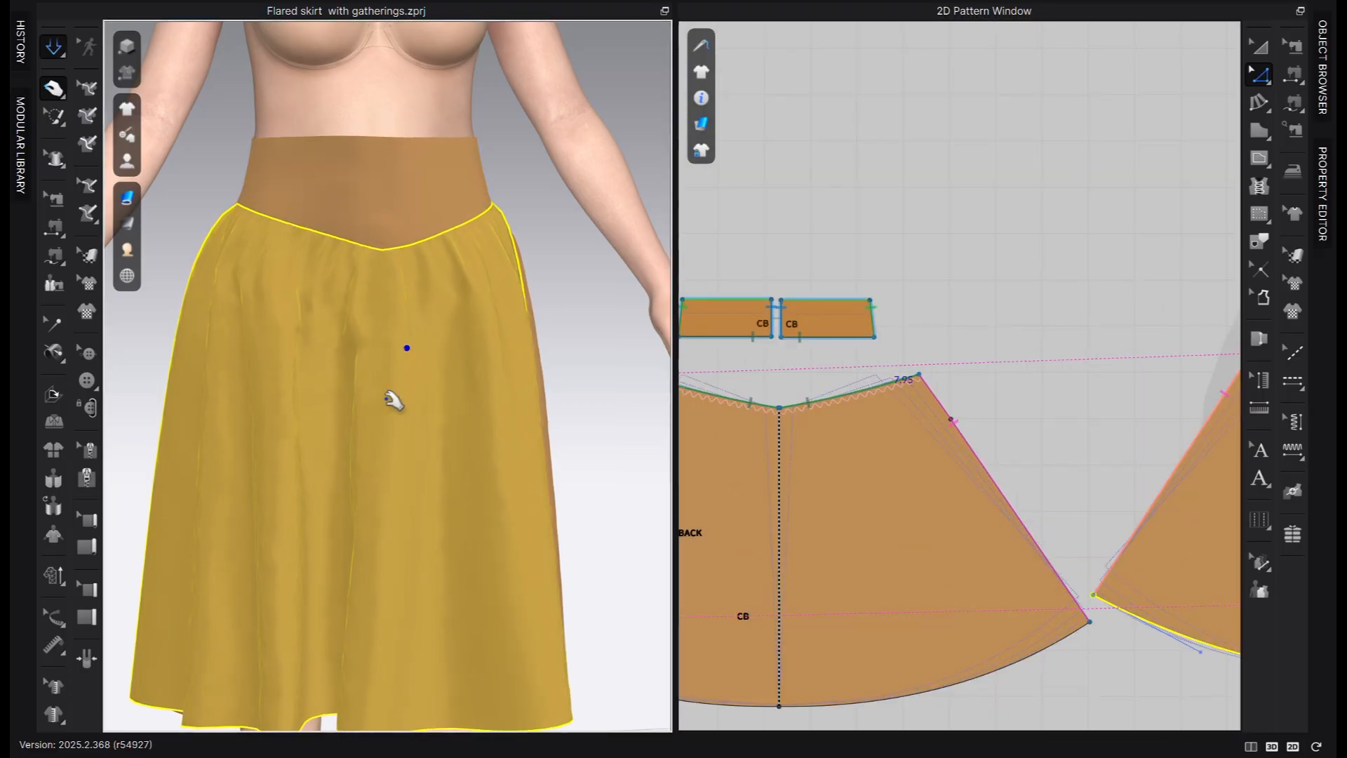
# Match the front skirt's elasticated waist to the waistband's lower edge by setting its elastic segment length to 22.77 cm
pyautogui.click(1035, 144)
pyautogui.moveTo(998, 159); pyautogui.dragTo(625, 202, button='middle')
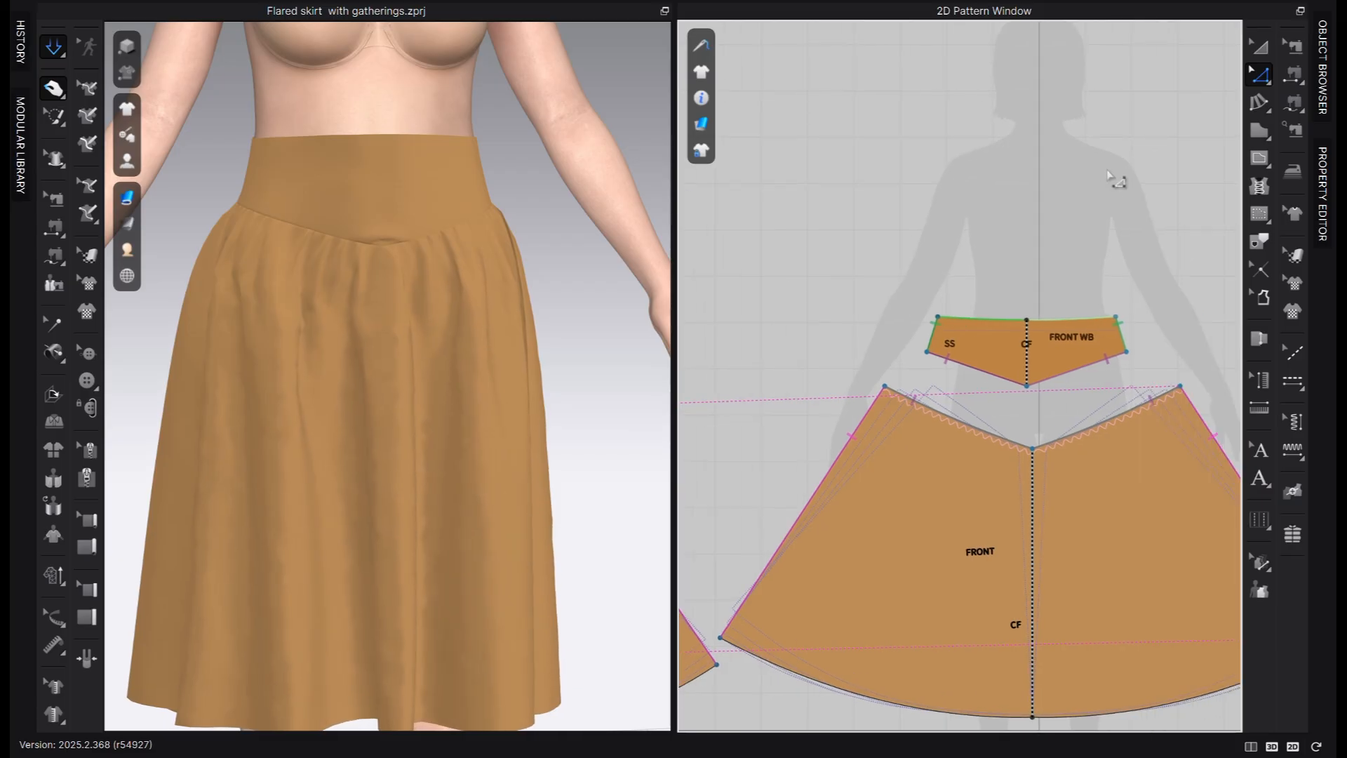
pyautogui.click(980, 425)
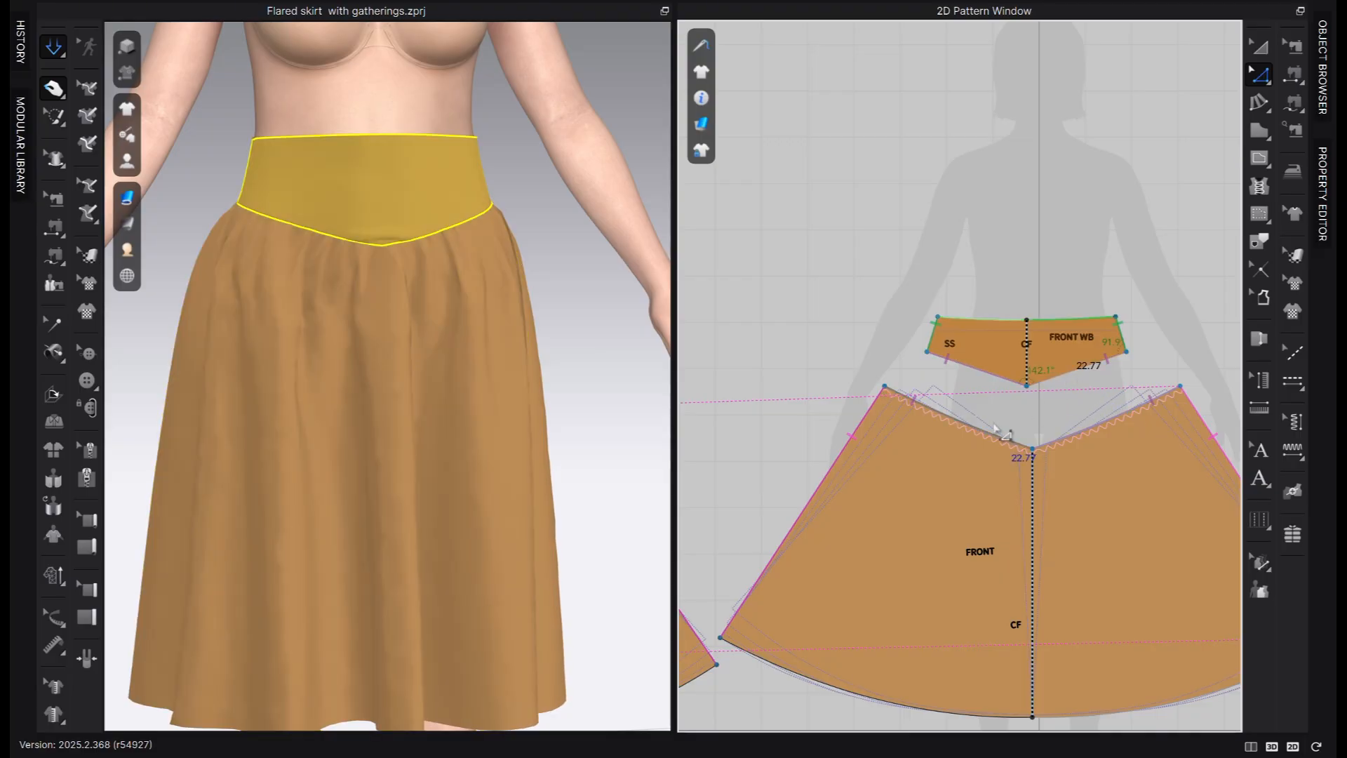
pyautogui.scroll(3, 1000, 433)
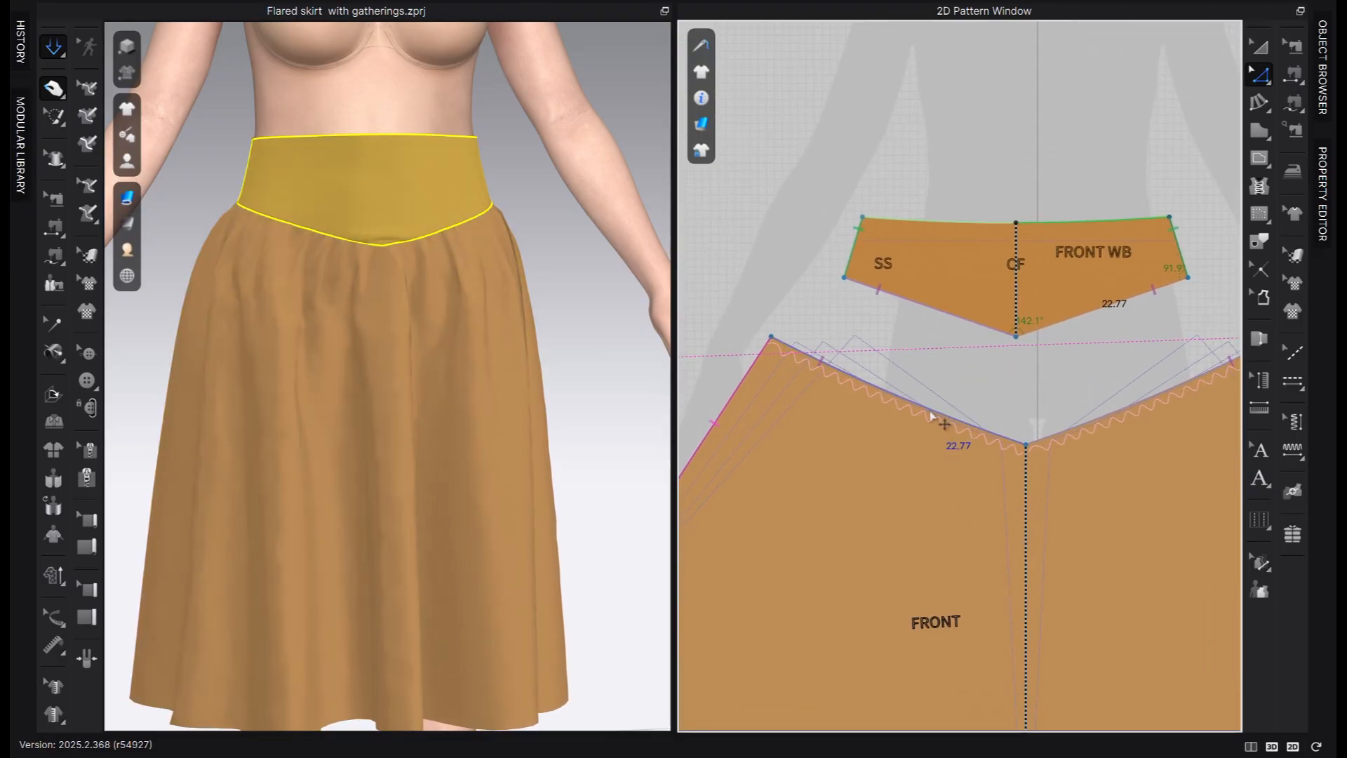
pyautogui.click(1322, 67)
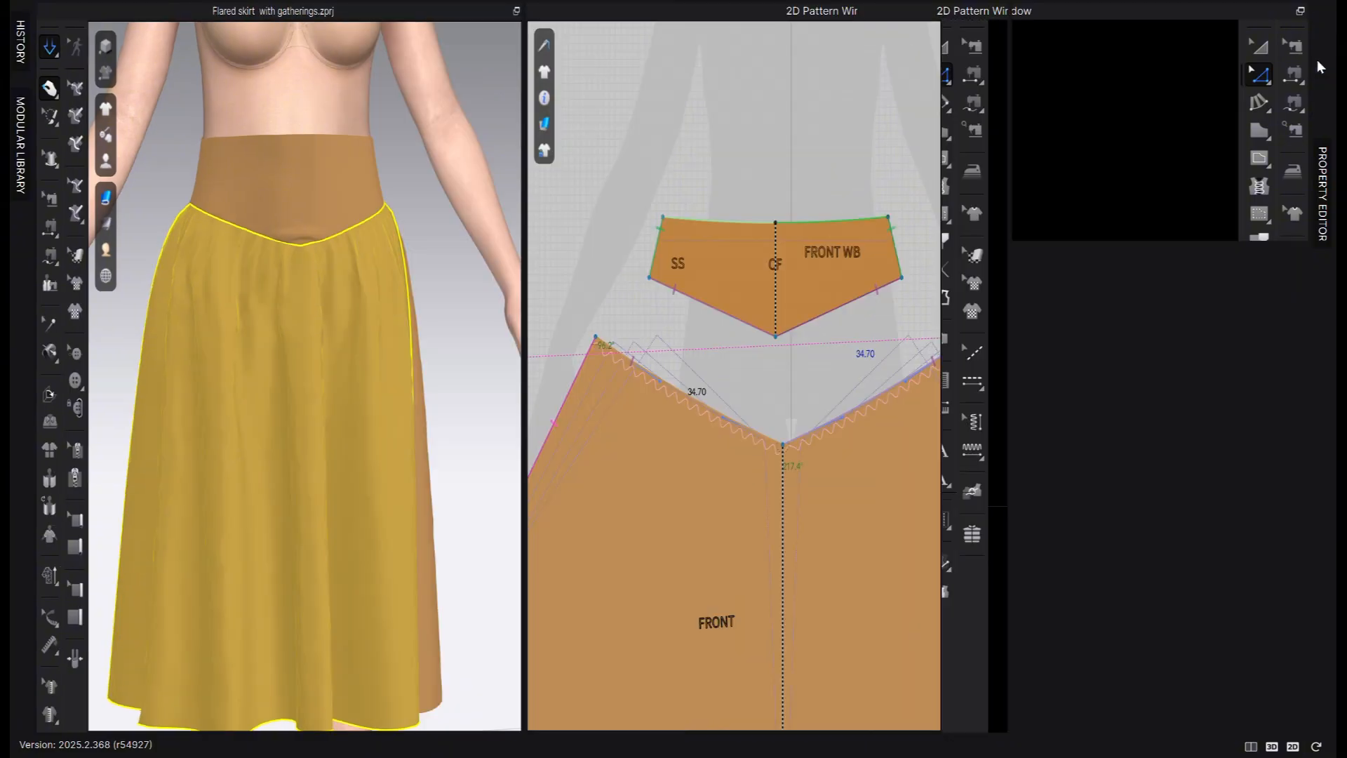
pyautogui.click(1321, 110)
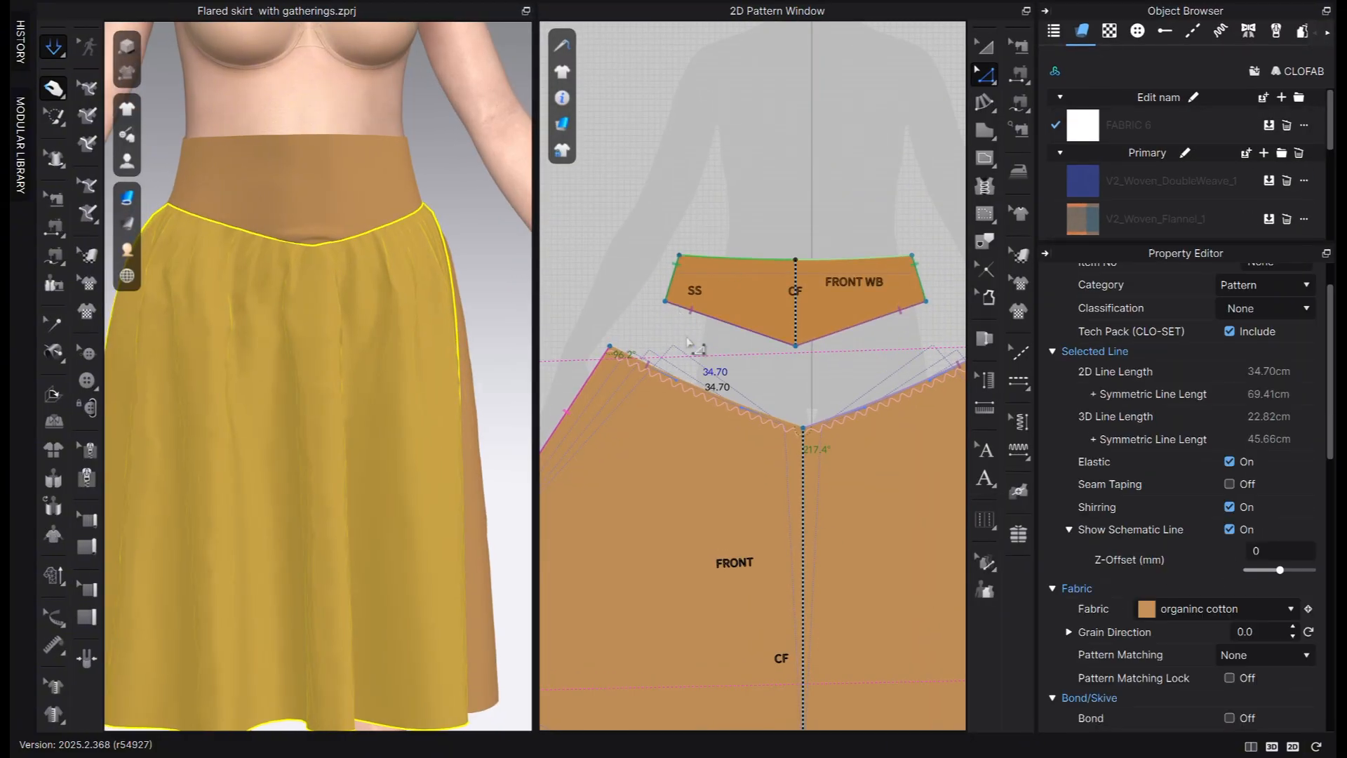
pyautogui.click(702, 348)
pyautogui.scroll(2, 698, 414)
pyautogui.click(786, 407)
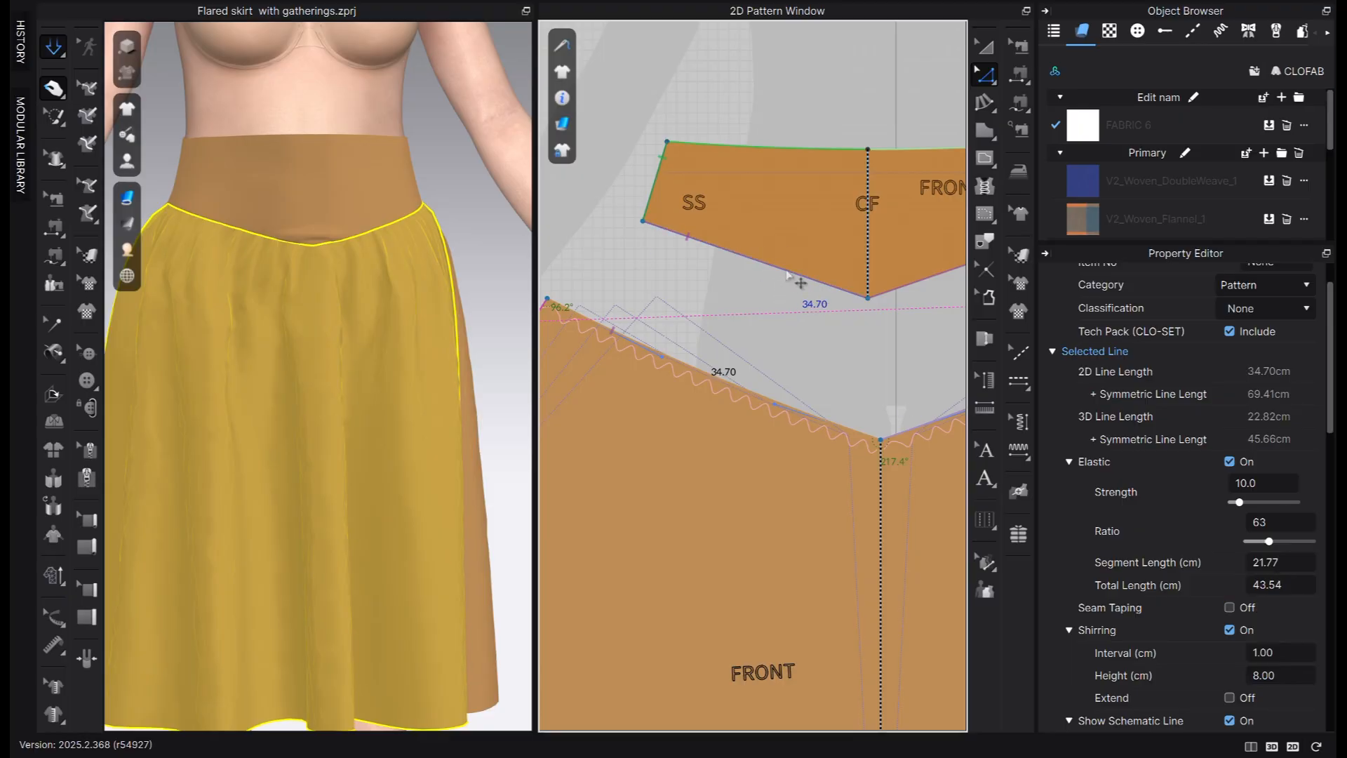
pyautogui.click(787, 271)
pyautogui.click(778, 403)
pyautogui.doubleClick(1276, 562)
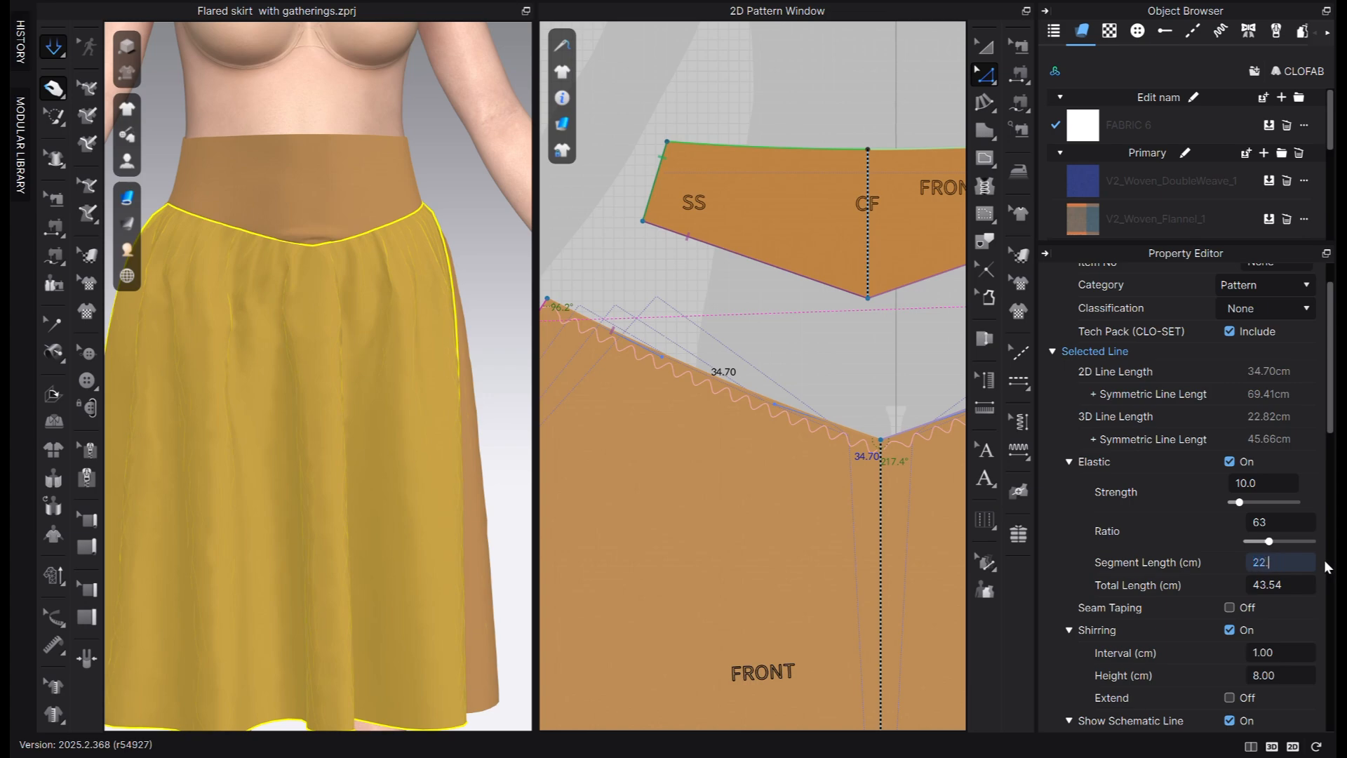
pyautogui.write('22.77')
pyautogui.press('Return')
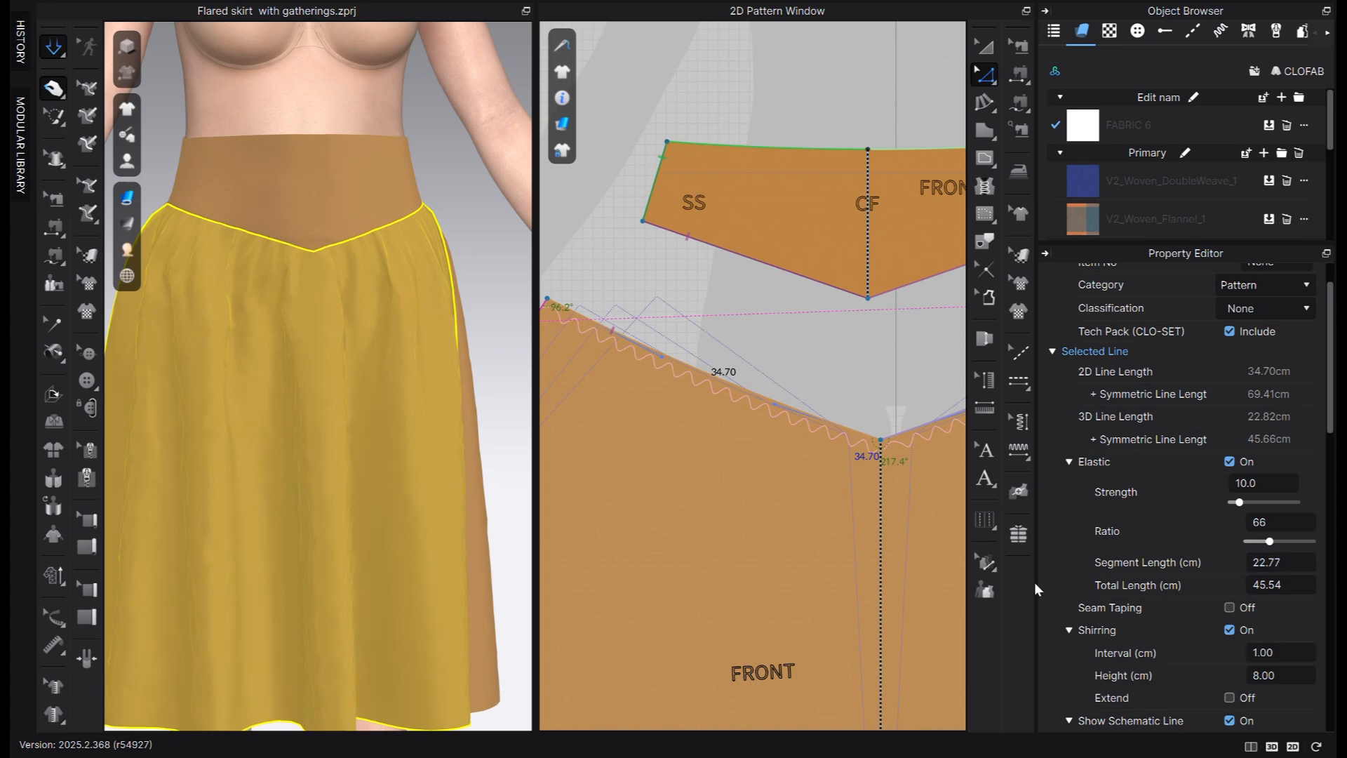
# Restore the full-width 3D and 2D views and re-simulate the garment, tugging the front skirt to settle its gathers
pyautogui.press('space')
pyautogui.click(351, 281)
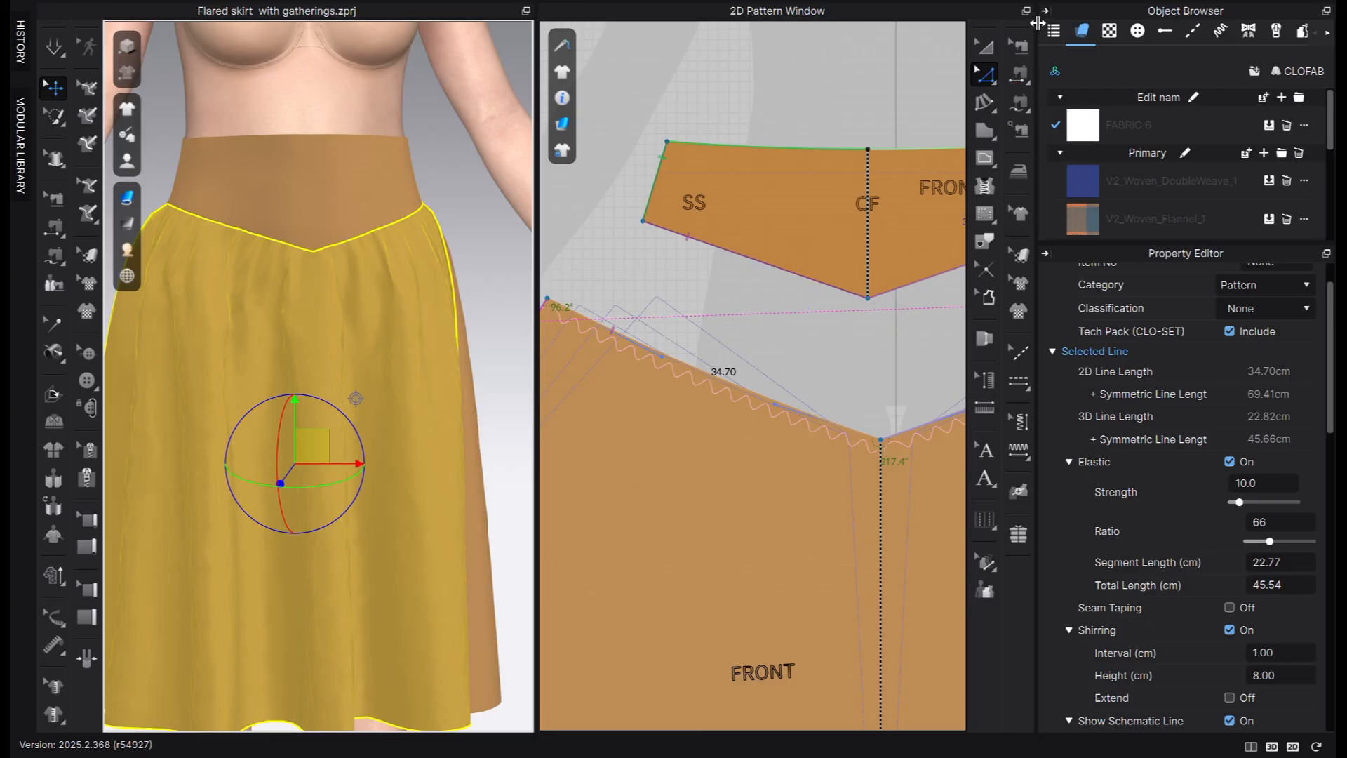
pyautogui.click(1047, 12)
pyautogui.click(1047, 12)
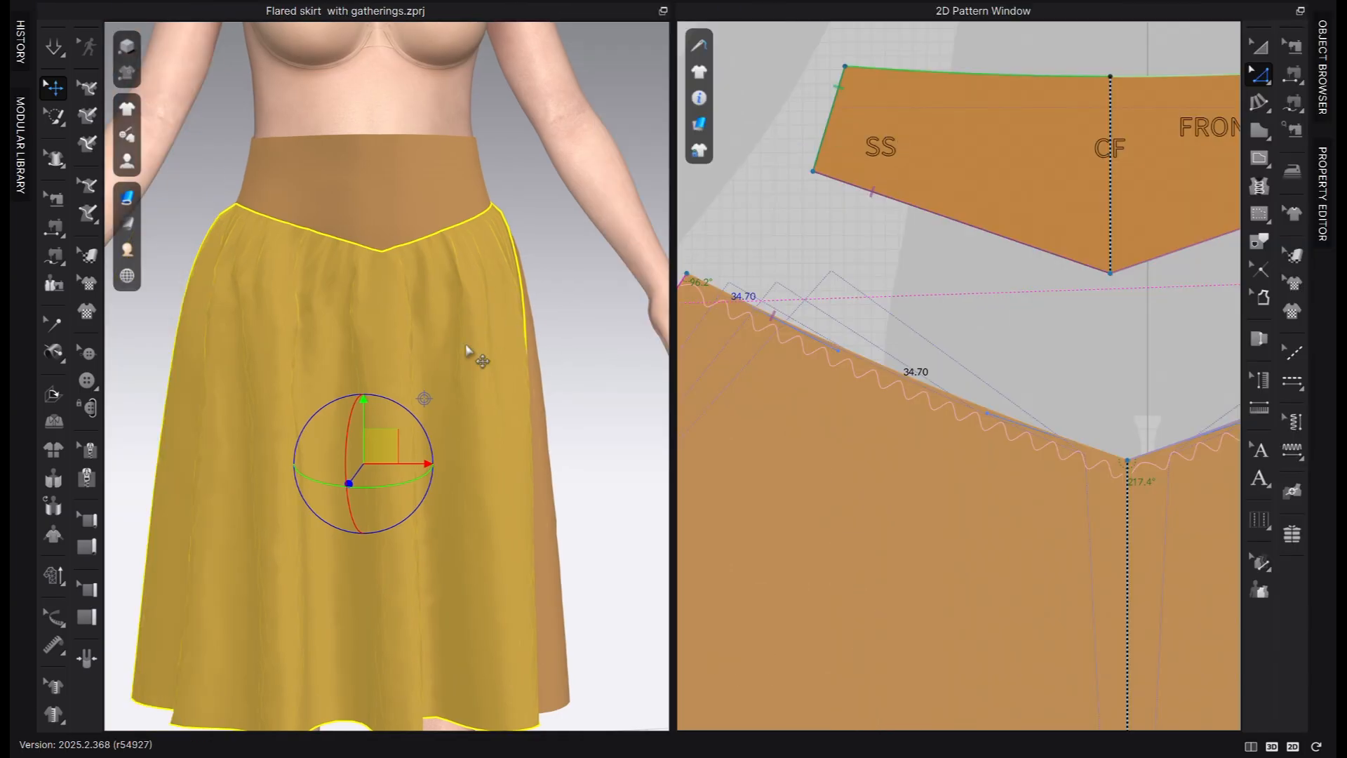
pyautogui.press('space')
pyautogui.moveTo(394, 292); pyautogui.dragTo(391, 234)
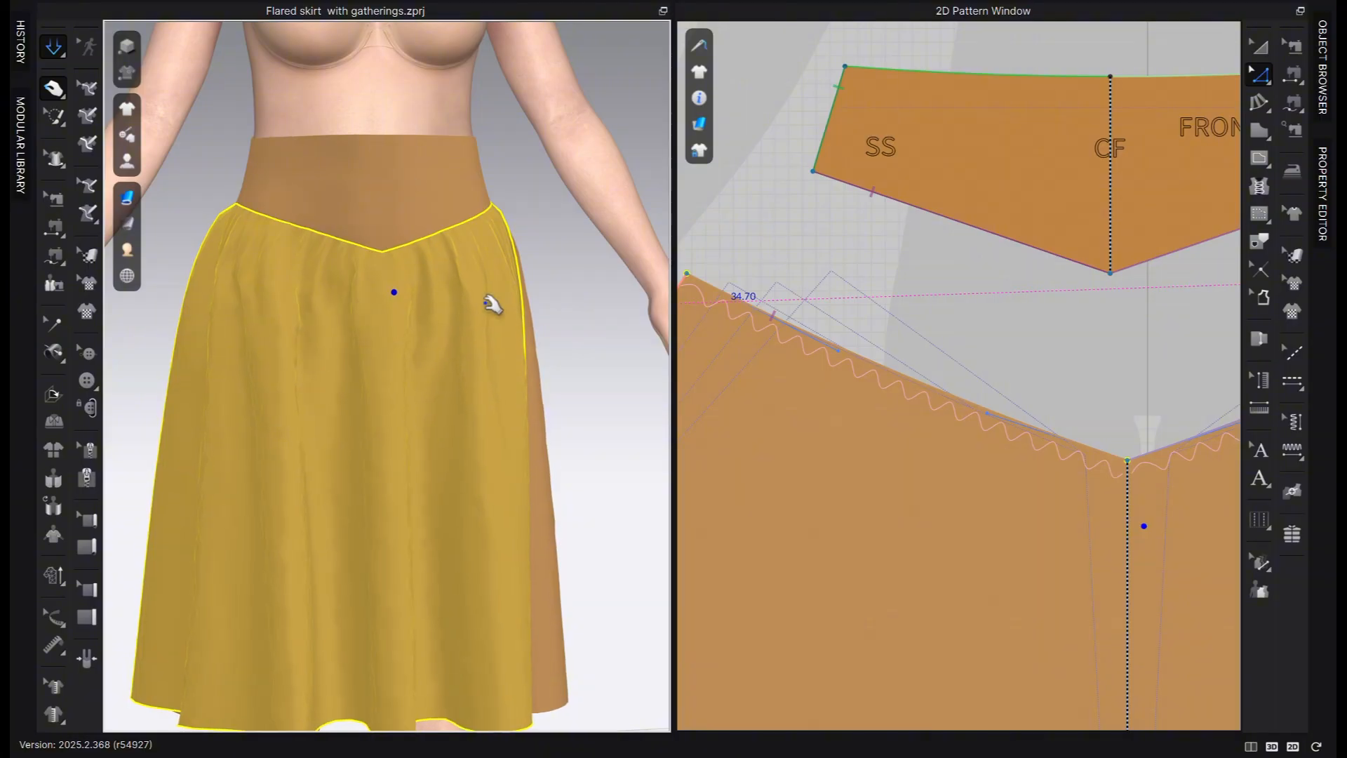
# Align the front waistband's side seam edge with the back waistband's side seam in the 2D layout
pyautogui.press('8')
pyautogui.scroll(-6, 1002, 319)
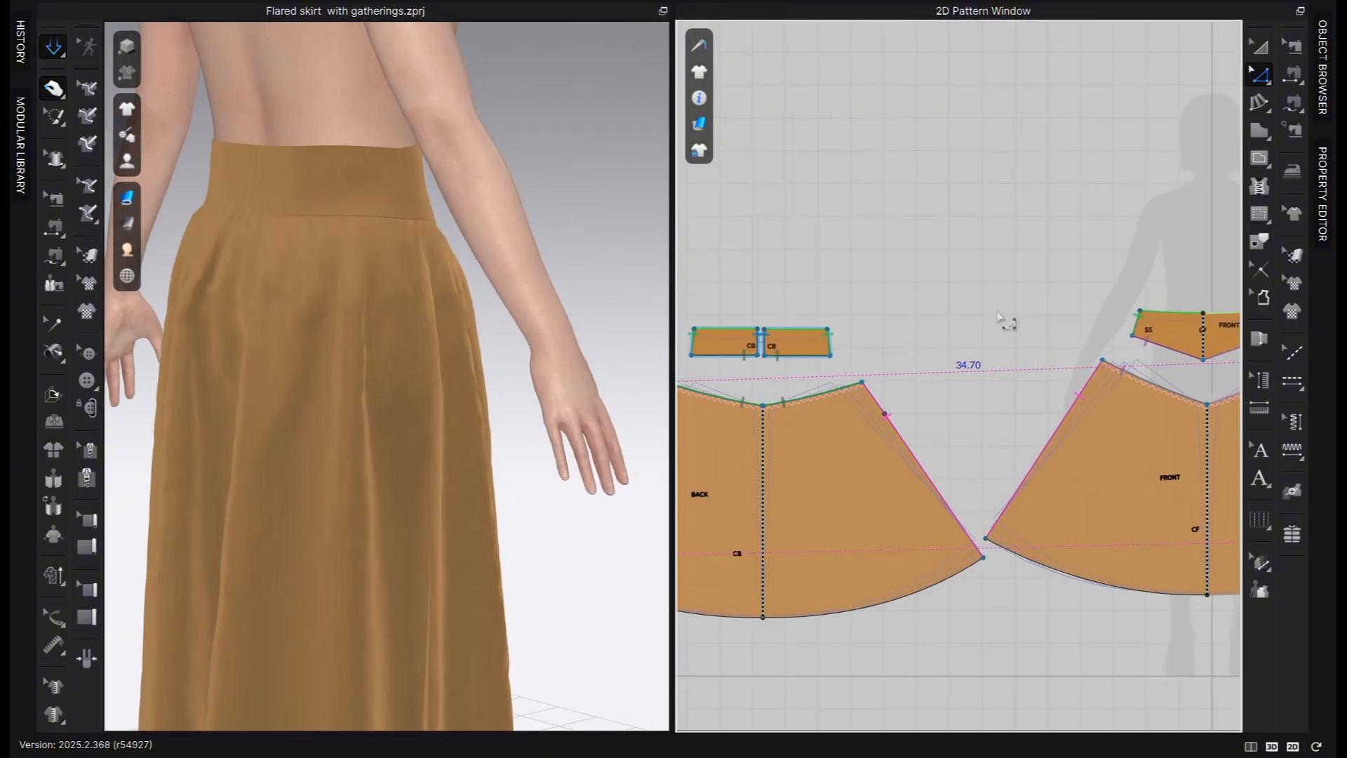
pyautogui.click(1135, 325)
pyautogui.keyDown('shift'); pyautogui.click(830, 343); pyautogui.keyUp('shift')
pyautogui.rightClick(831, 343)
pyautogui.click(933, 677)
pyautogui.scroll(8, 814, 333)
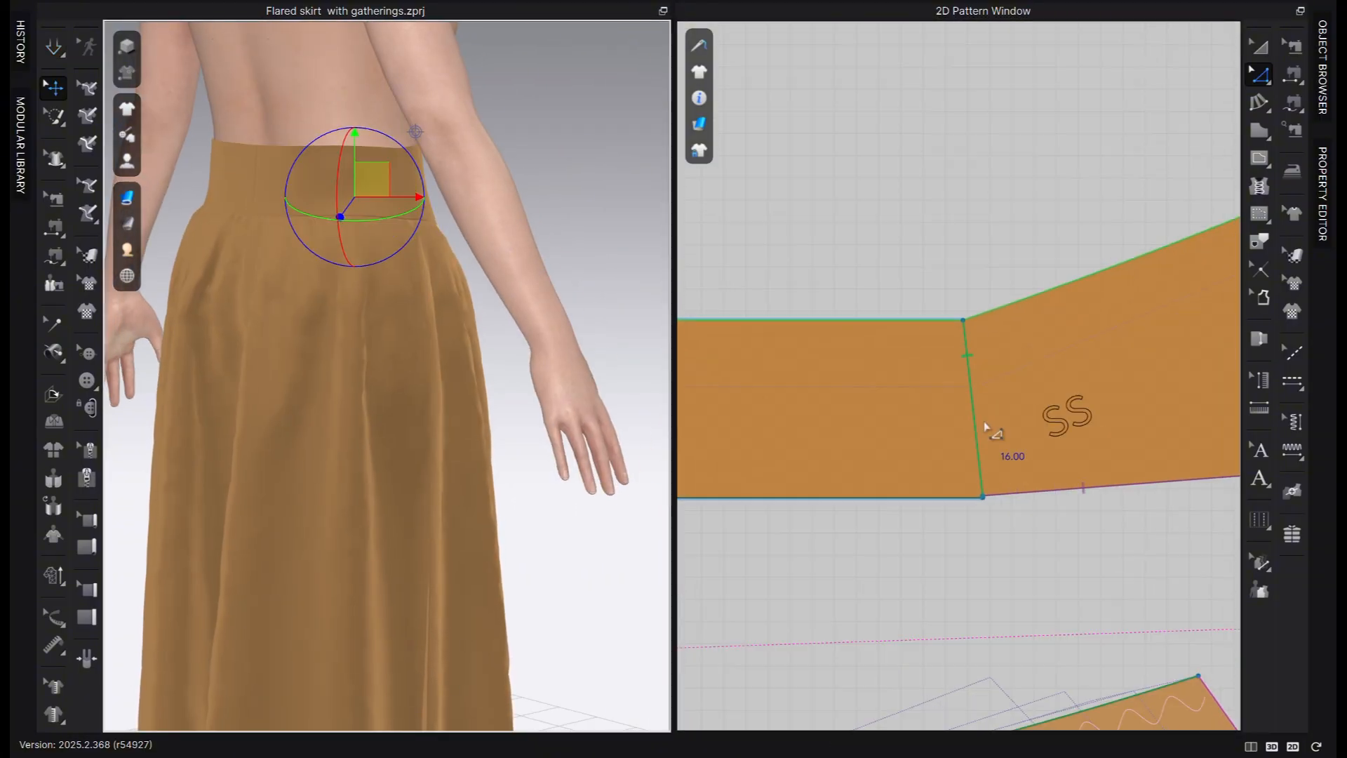
pyautogui.scroll(-2, 986, 428)
# Show the 3D grid and check the skirt hem's level against it from the front and the side
pyautogui.press('2')
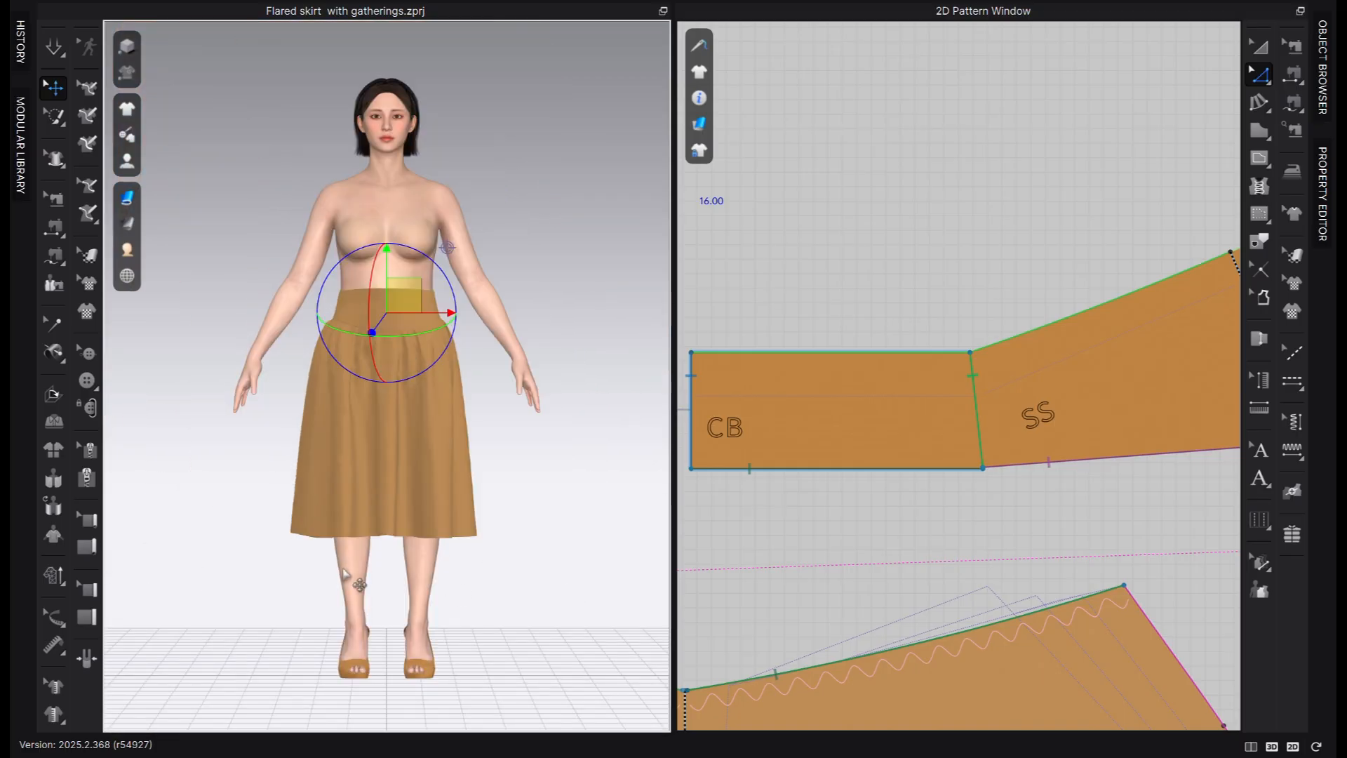
pyautogui.moveTo(343, 570)
pyautogui.mouseDown(button='right')
pyautogui.moveTo(564, 553)
pyautogui.moveTo(341, 554)
pyautogui.mouseUp(button='right')
pyautogui.press('2')
pyautogui.moveTo(136, 280)
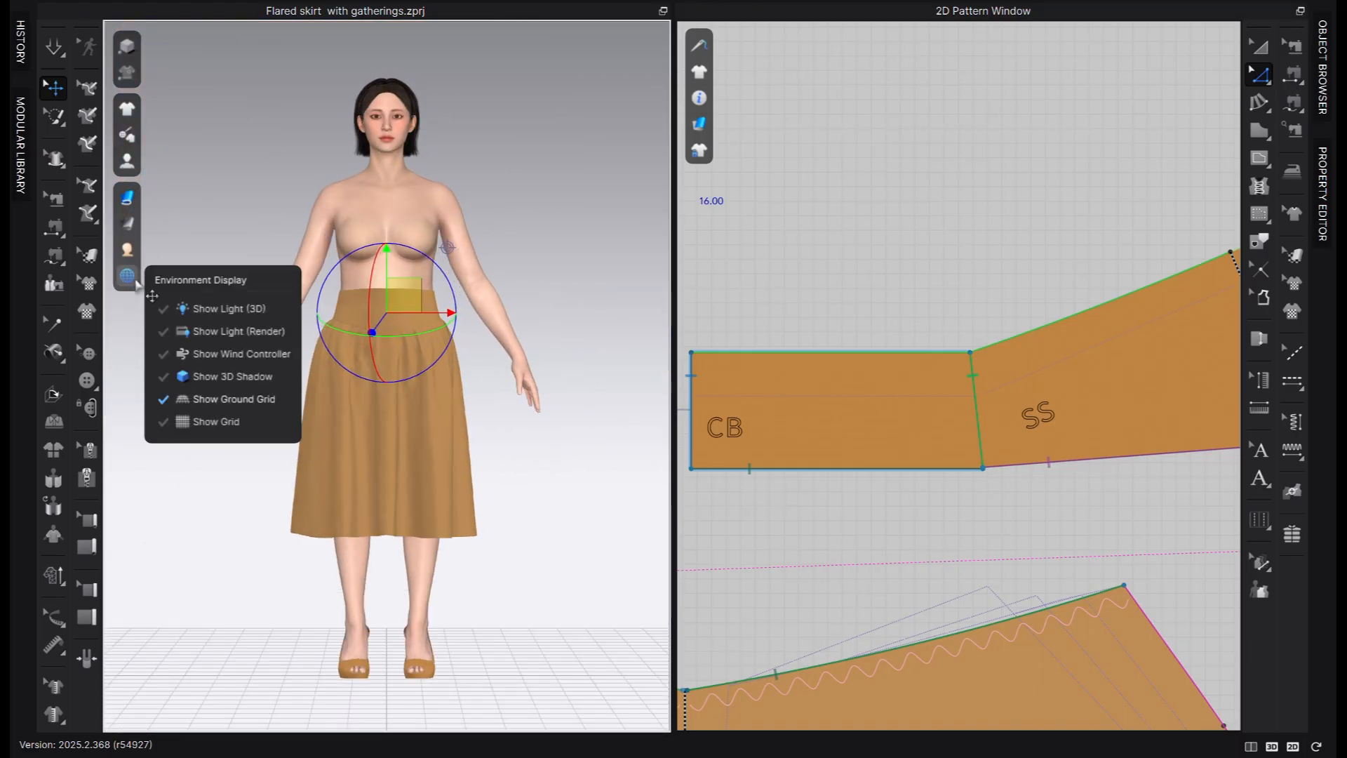
pyautogui.click(230, 421)
pyautogui.scroll(-3, 444, 505)
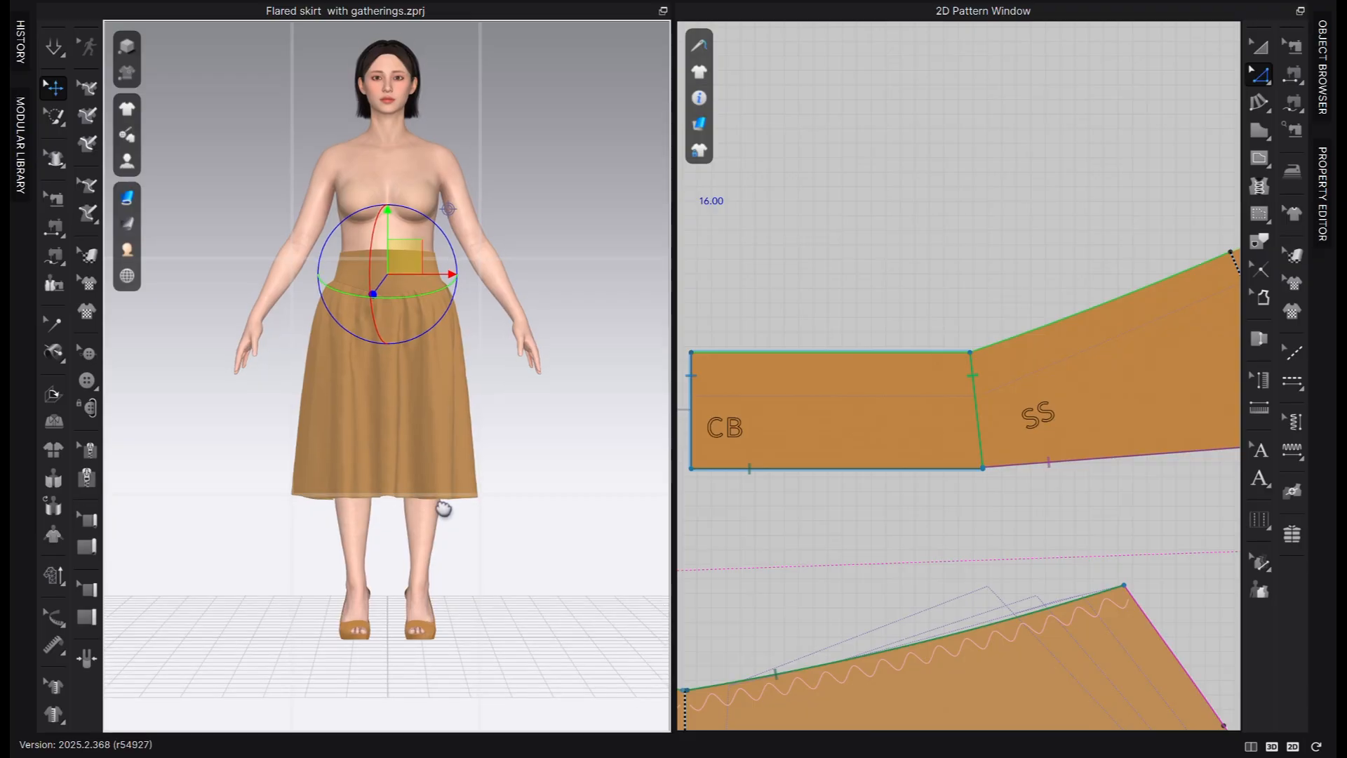
pyautogui.moveTo(309, 550); pyautogui.dragTo(419, 579, button='right')
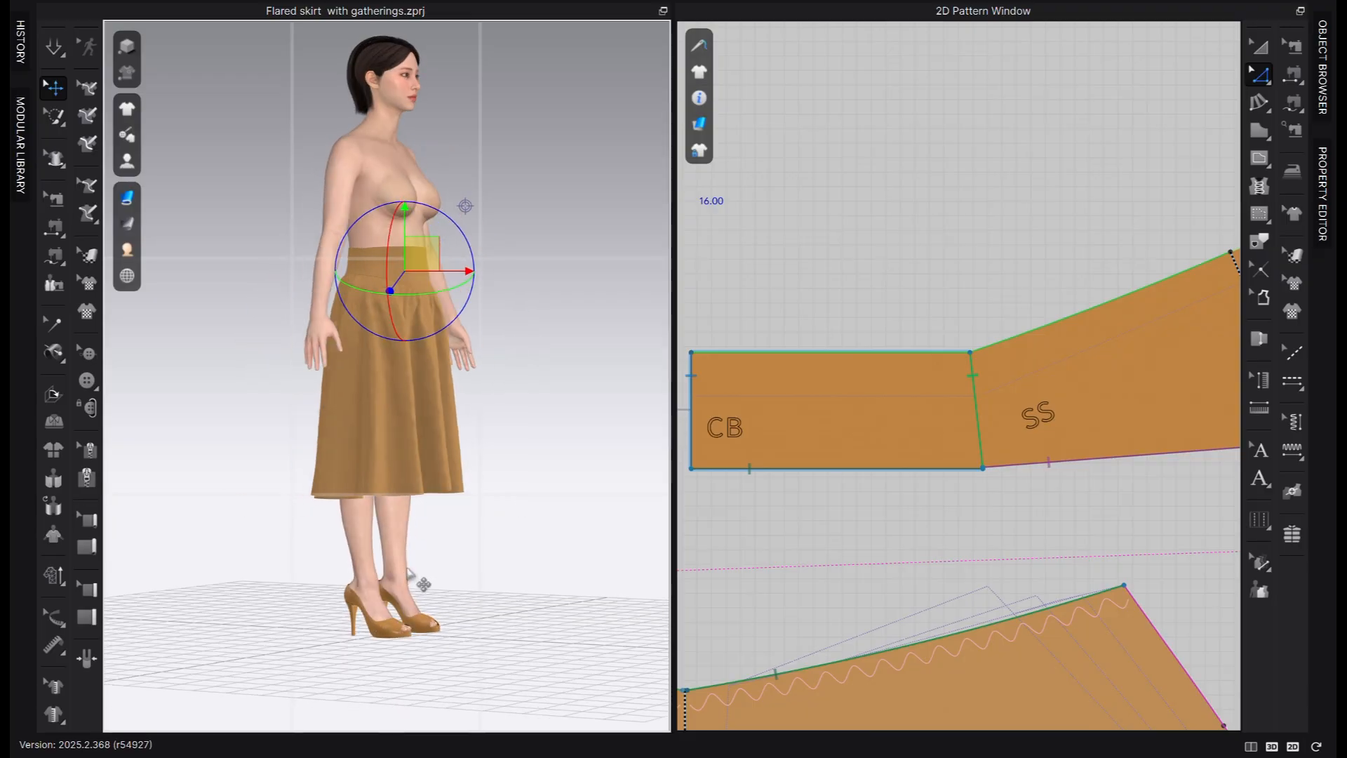
pyautogui.press('8')
pyautogui.press('4')
pyautogui.moveTo(418, 575); pyautogui.dragTo(426, 531, button='middle')
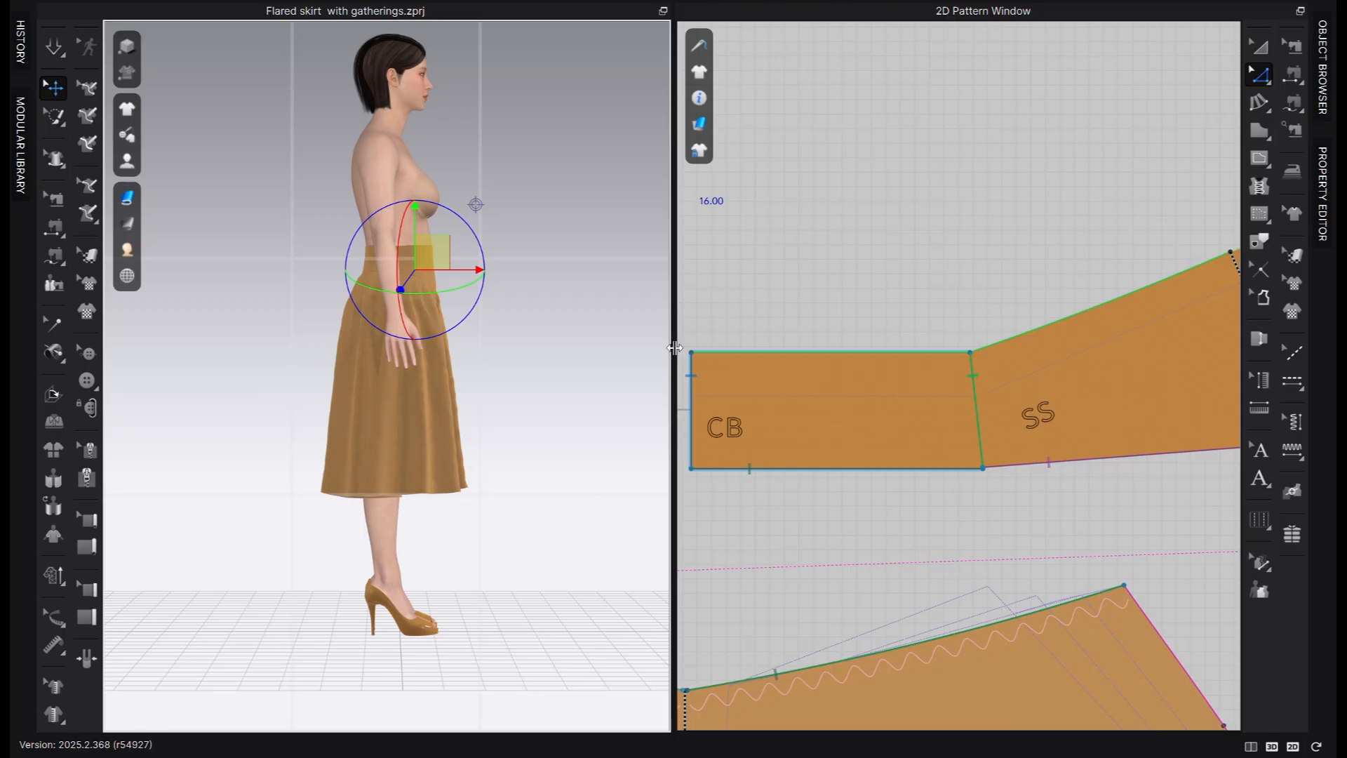
pyautogui.press('2')
# Lower the front skirt hem's center front point by 1 cm and re-simulate the garment
pyautogui.moveTo(982, 611); pyautogui.dragTo(934, 388, button='middle')
pyautogui.scroll(-6, 934, 388)
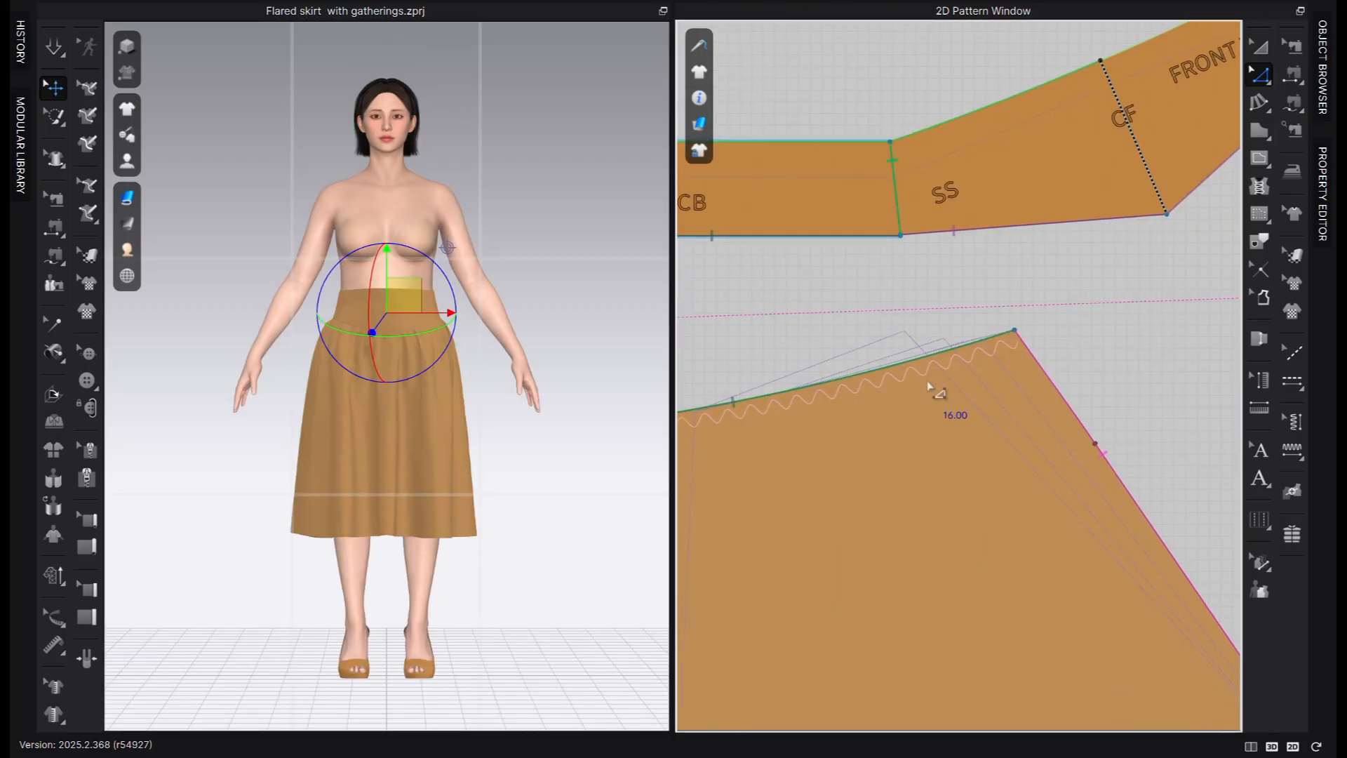
pyautogui.moveTo(1123, 516); pyautogui.dragTo(909, 505, button='middle')
pyautogui.scroll(3, 1002, 564)
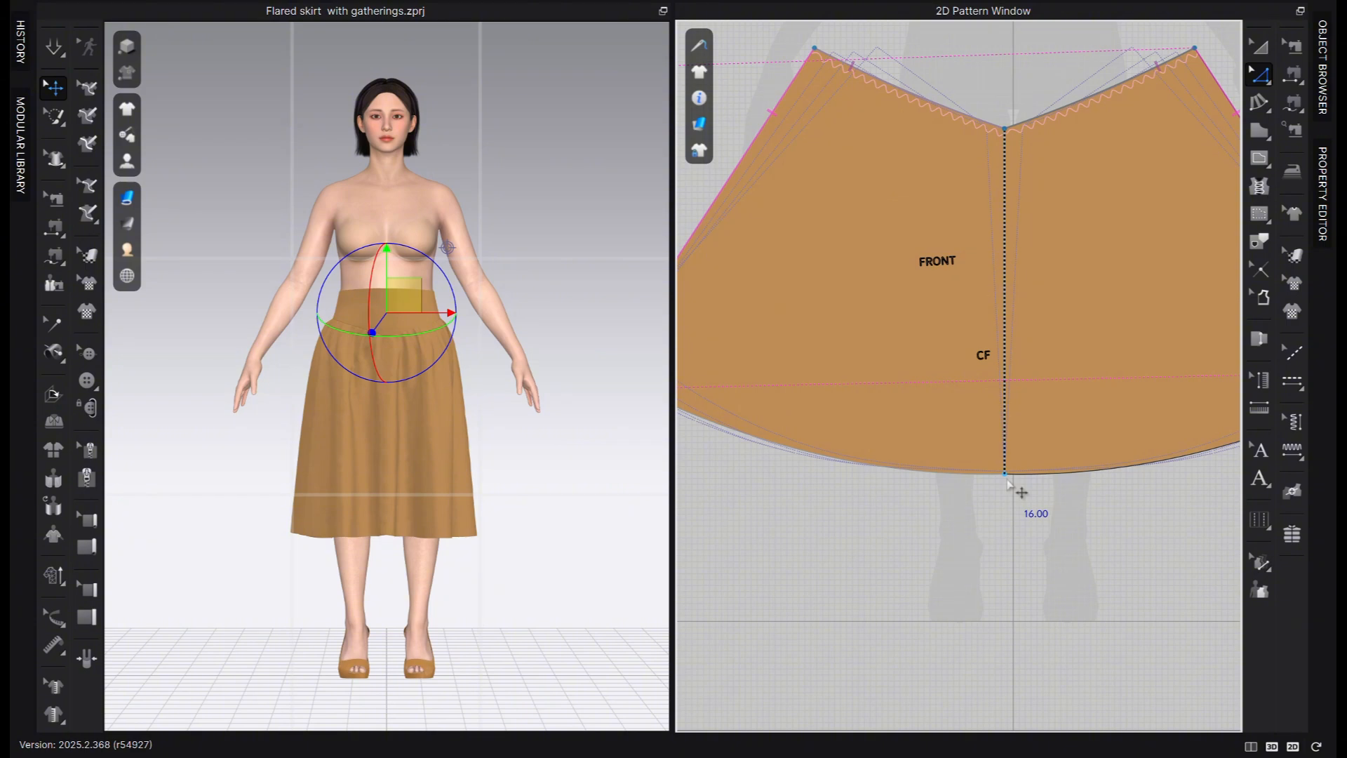
pyautogui.click(1006, 477)
pyautogui.scroll(2, 1013, 487)
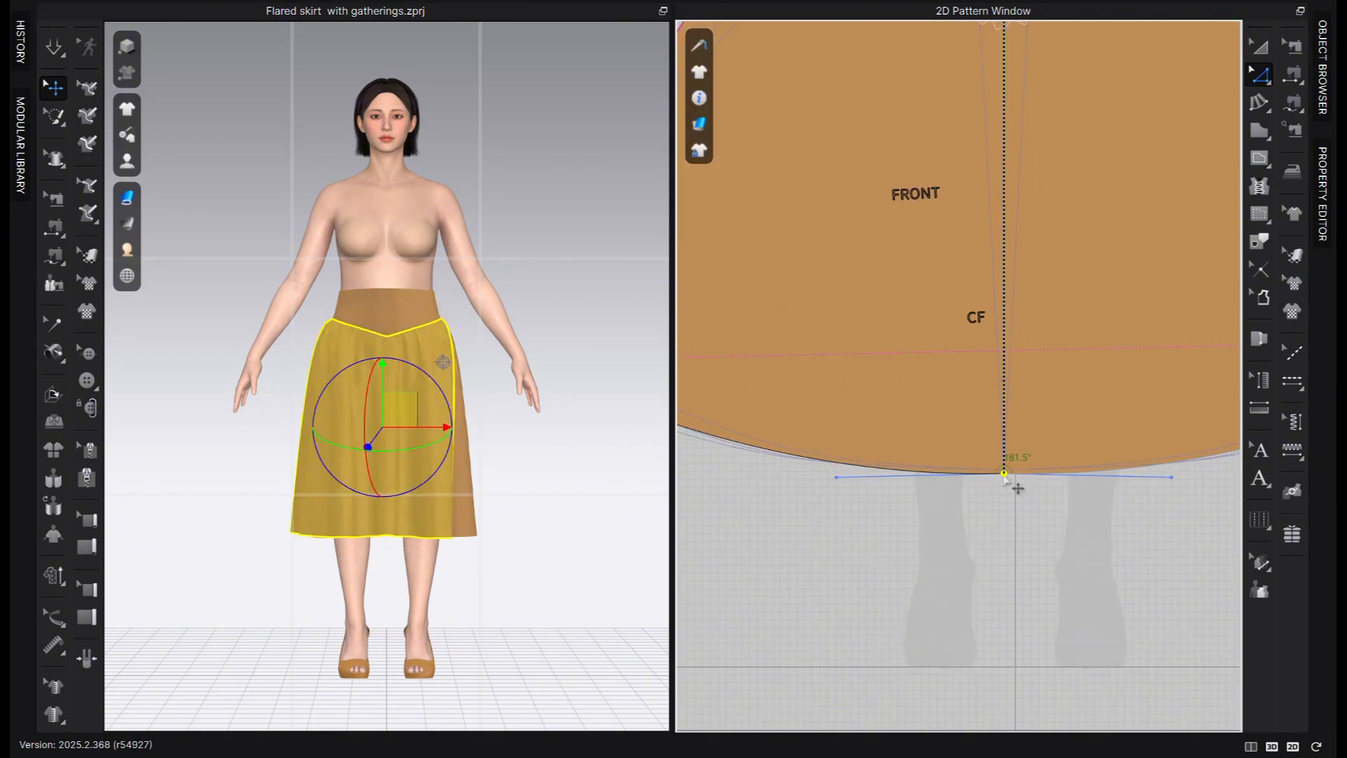
pyautogui.moveTo(1017, 484); pyautogui.dragTo(1019, 500)
pyautogui.press('Return')
pyautogui.write('1')
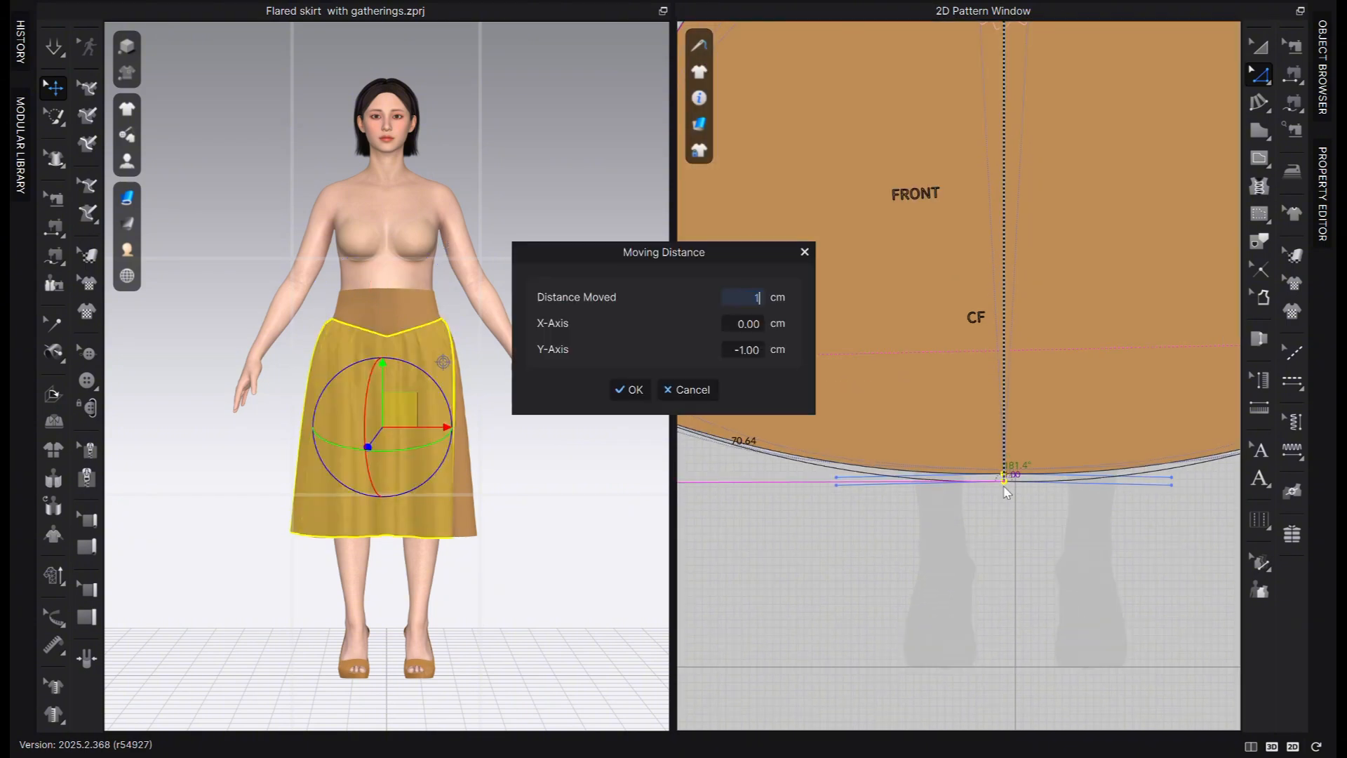
pyautogui.click(629, 393)
pyautogui.press('space')
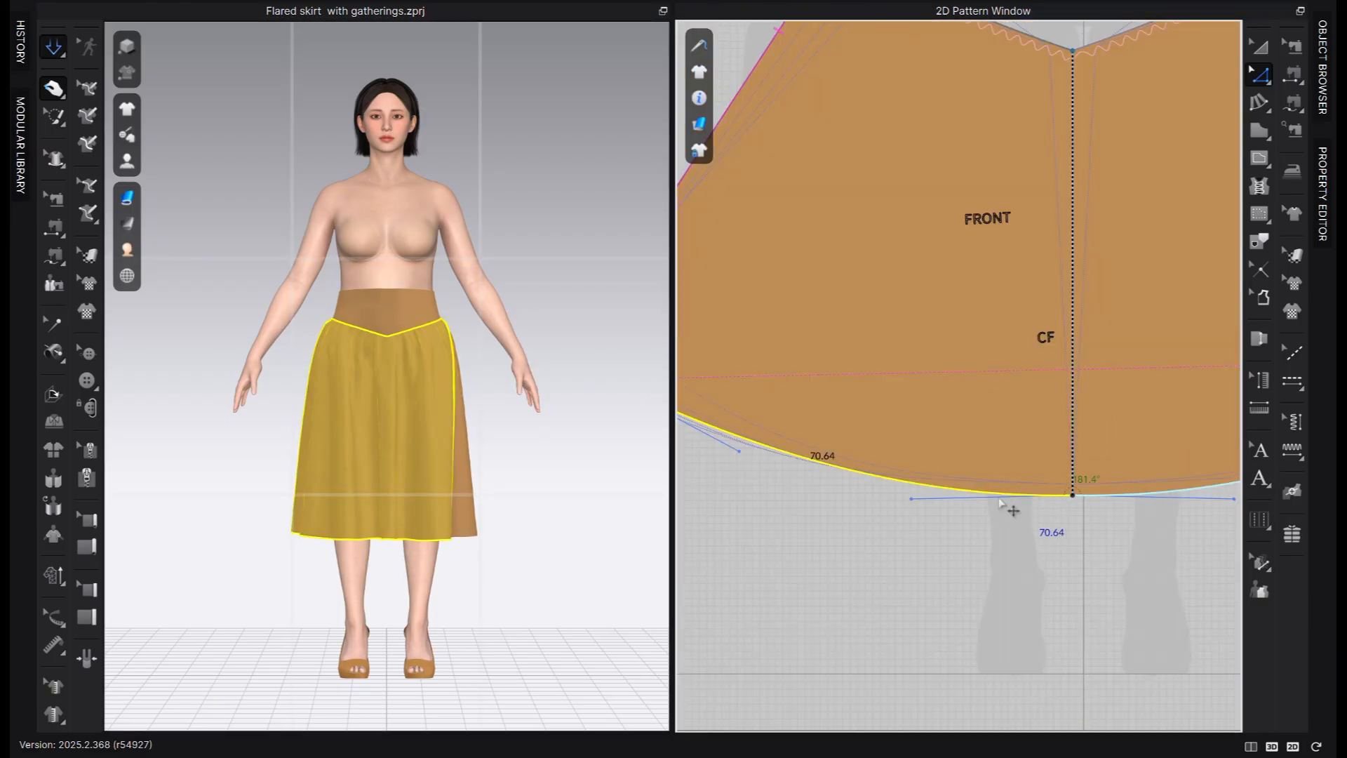
# Check the re-simulated hem's level against the grid from the front and the side
pyautogui.scroll(3, 1013, 508)
pyautogui.scroll(-2, 1078, 597)
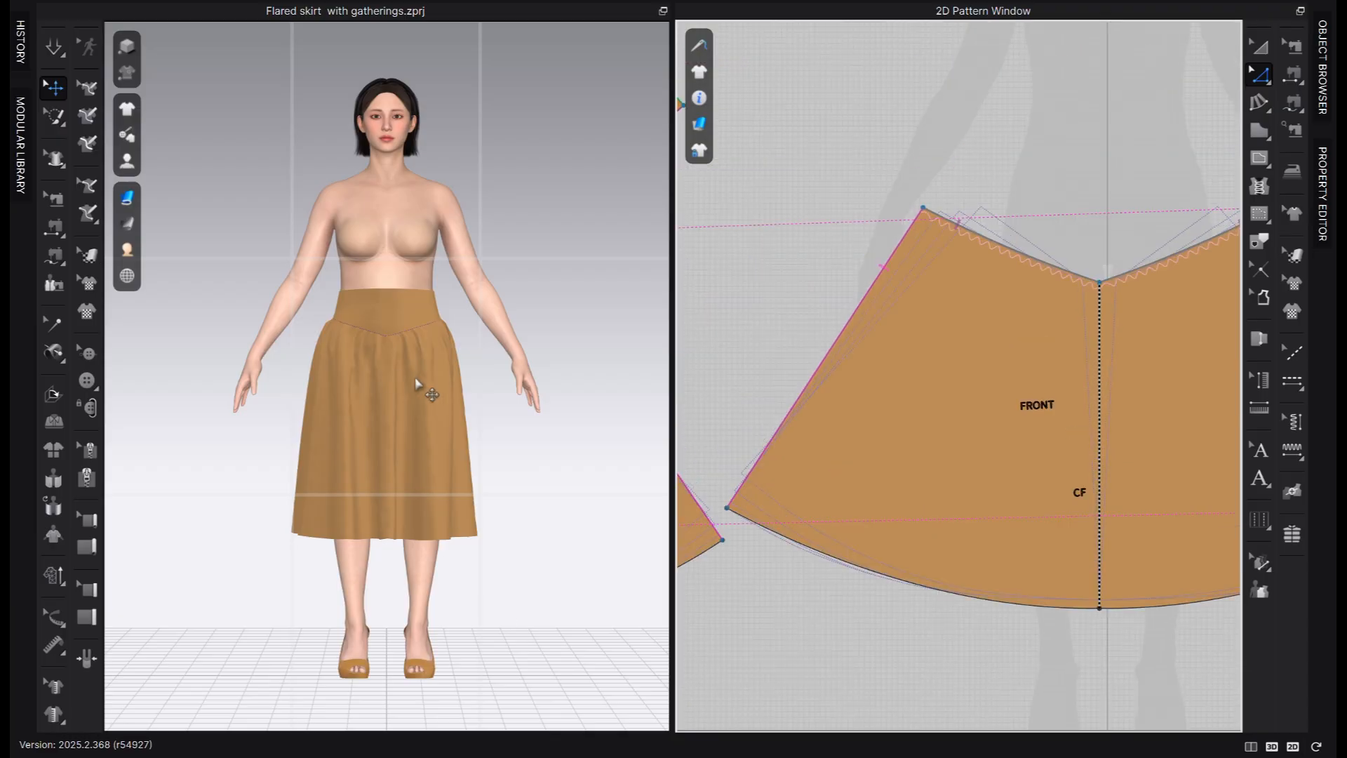
pyautogui.press('2')
pyautogui.press('4')
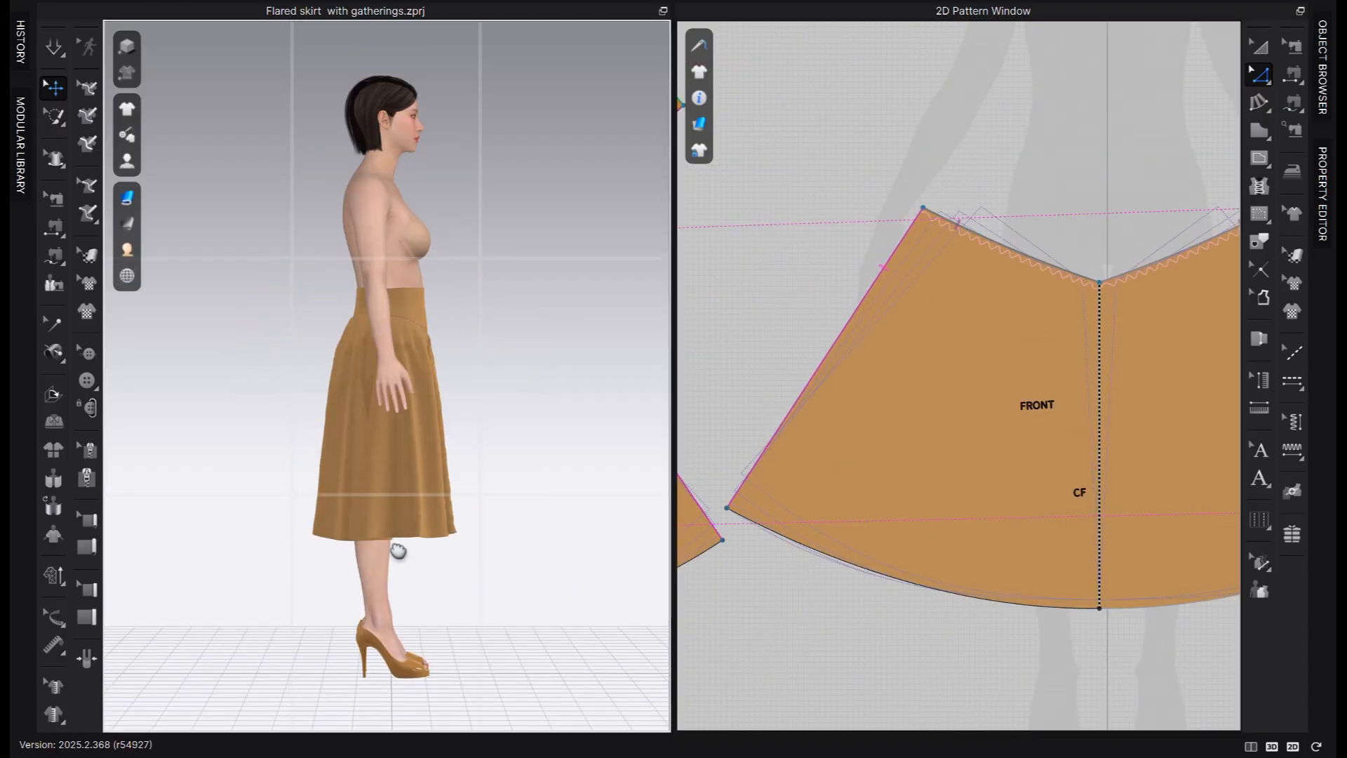
pyautogui.press('space')
pyautogui.moveTo(445, 495); pyautogui.dragTo(463, 502)
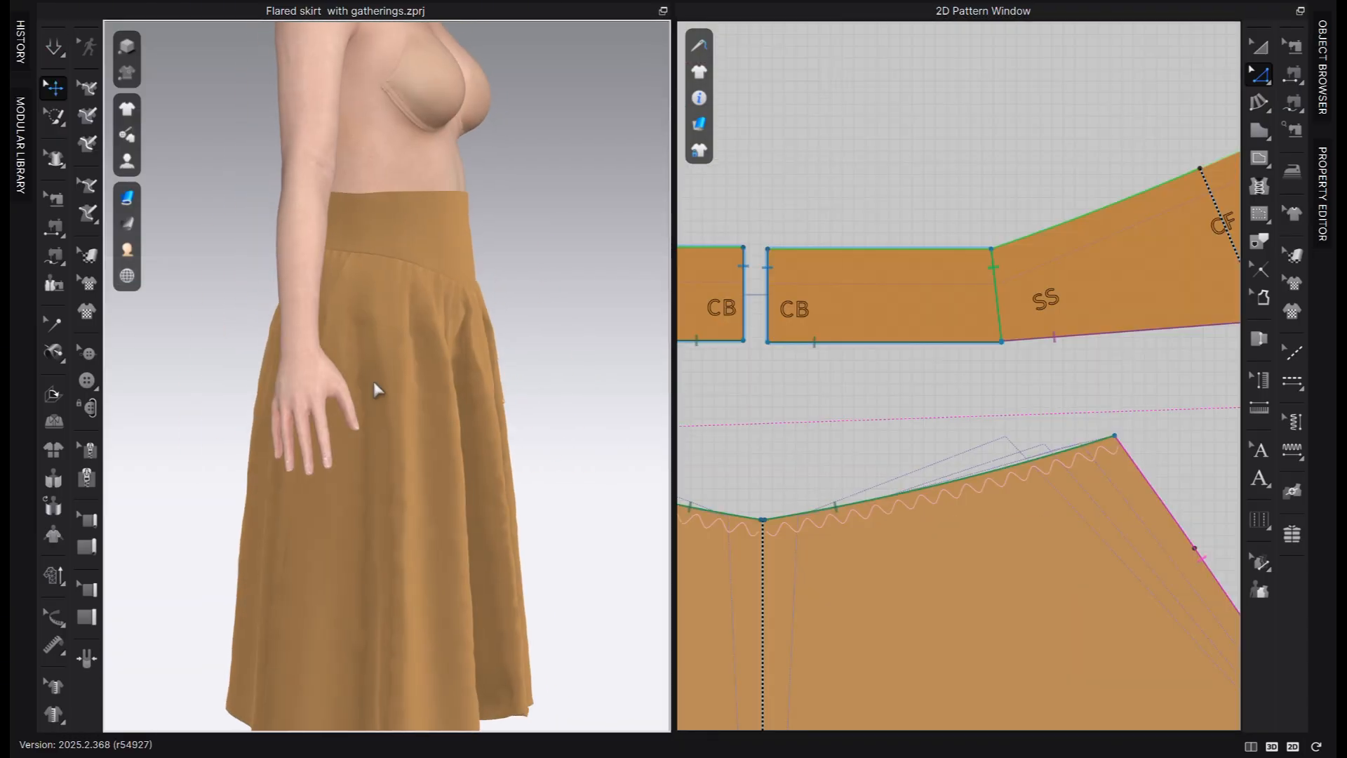
# Send the front waistband backward and line up the waistbands' lower corners at the side seam
pyautogui.scroll(9, 1005, 315)
pyautogui.rightClick(1037, 281)
pyautogui.moveTo(1062, 559)
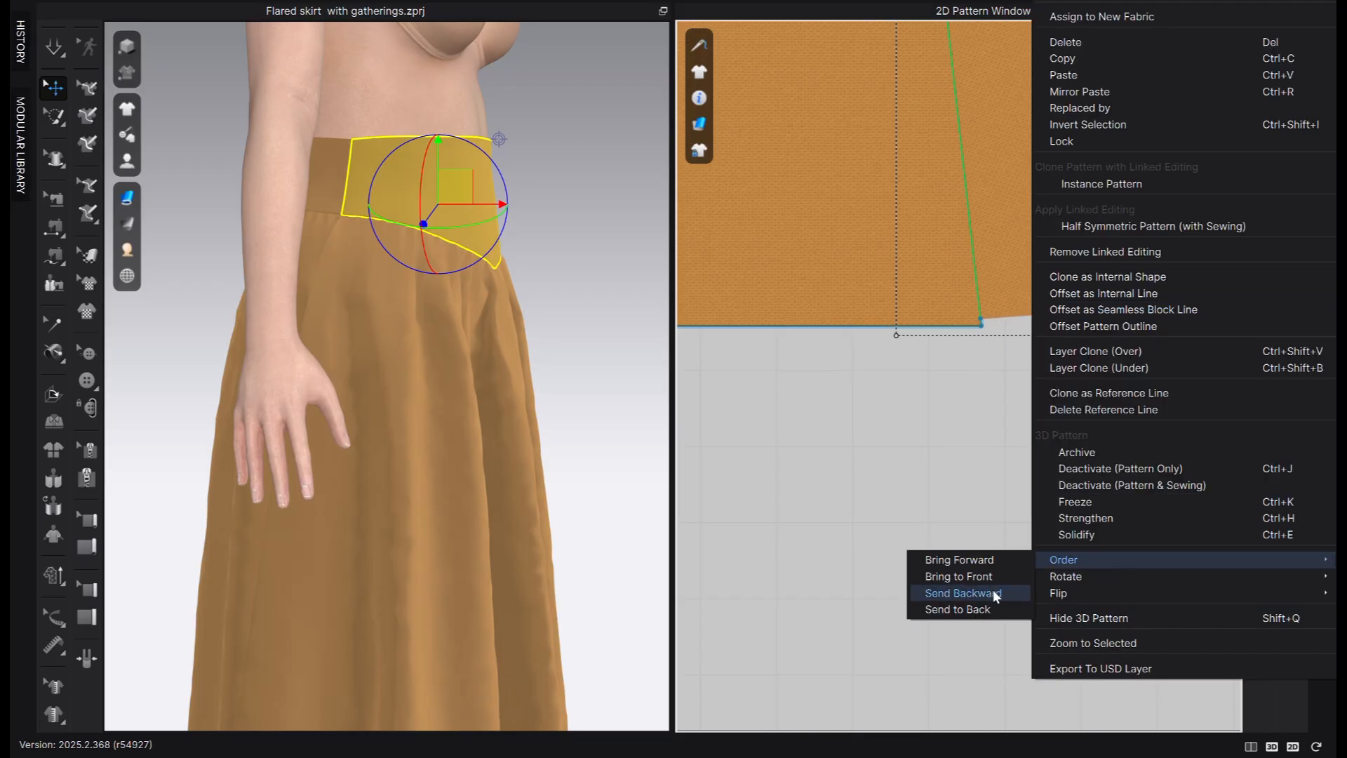
pyautogui.click(995, 593)
pyautogui.moveTo(965, 305); pyautogui.dragTo(962, 327)
pyautogui.press('space')
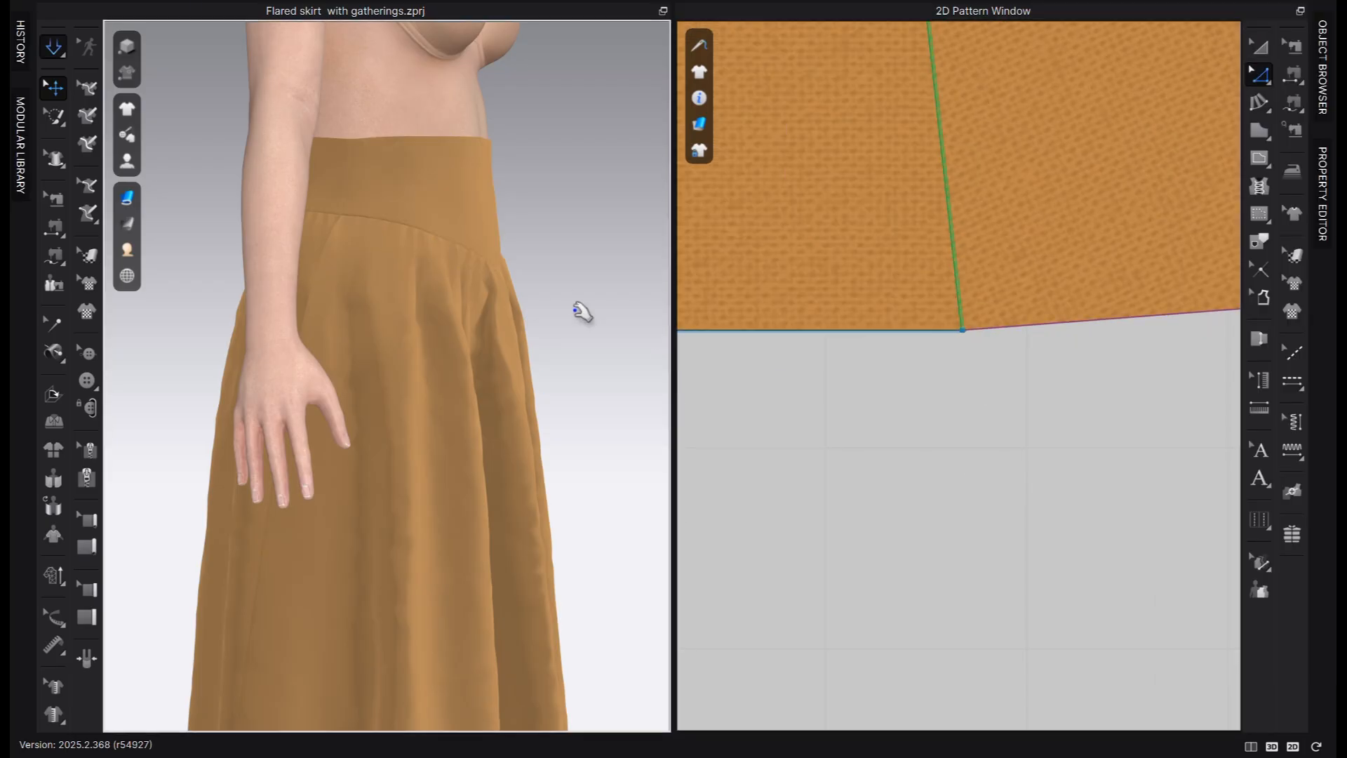
# Reshape the back waistband's top edge to flow into the side seam, and return the front waistband above the front skirt
pyautogui.press('b')
pyautogui.scroll(-1, 1023, 303)
pyautogui.scroll(-10, 1023, 303)
pyautogui.moveTo(1091, 299); pyautogui.dragTo(1053, 351, button='middle')
pyautogui.press('space')
pyautogui.press('z')
pyautogui.scroll(3, 962, 504)
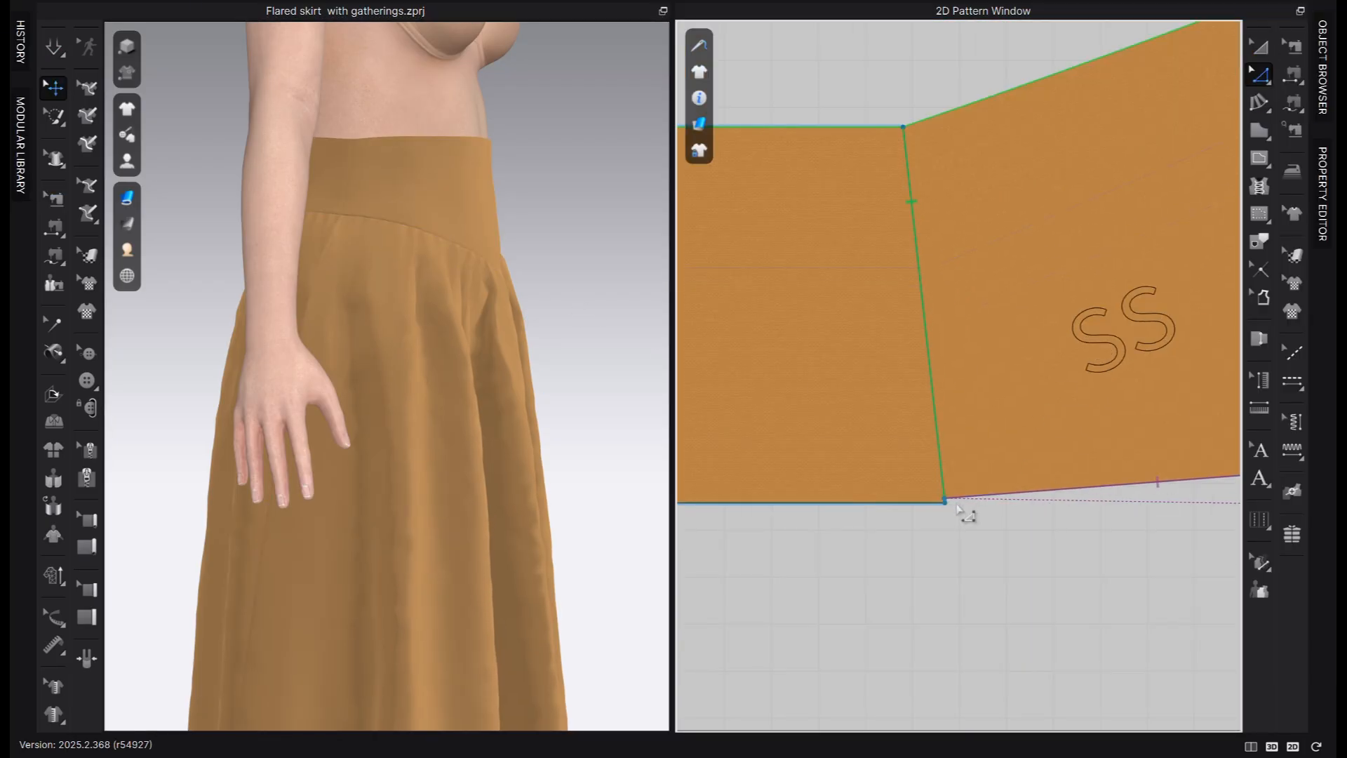
pyautogui.scroll(-3, 928, 440)
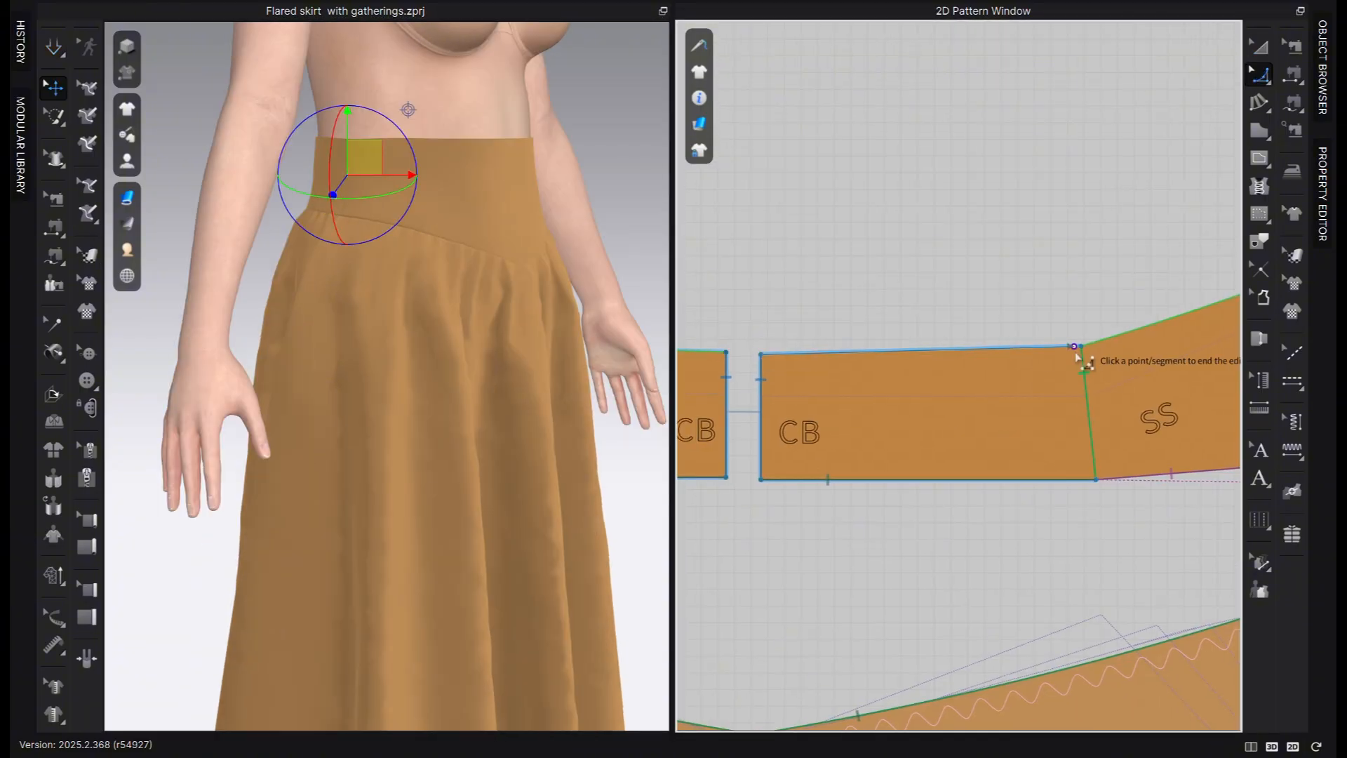
pyautogui.rightClick(957, 459)
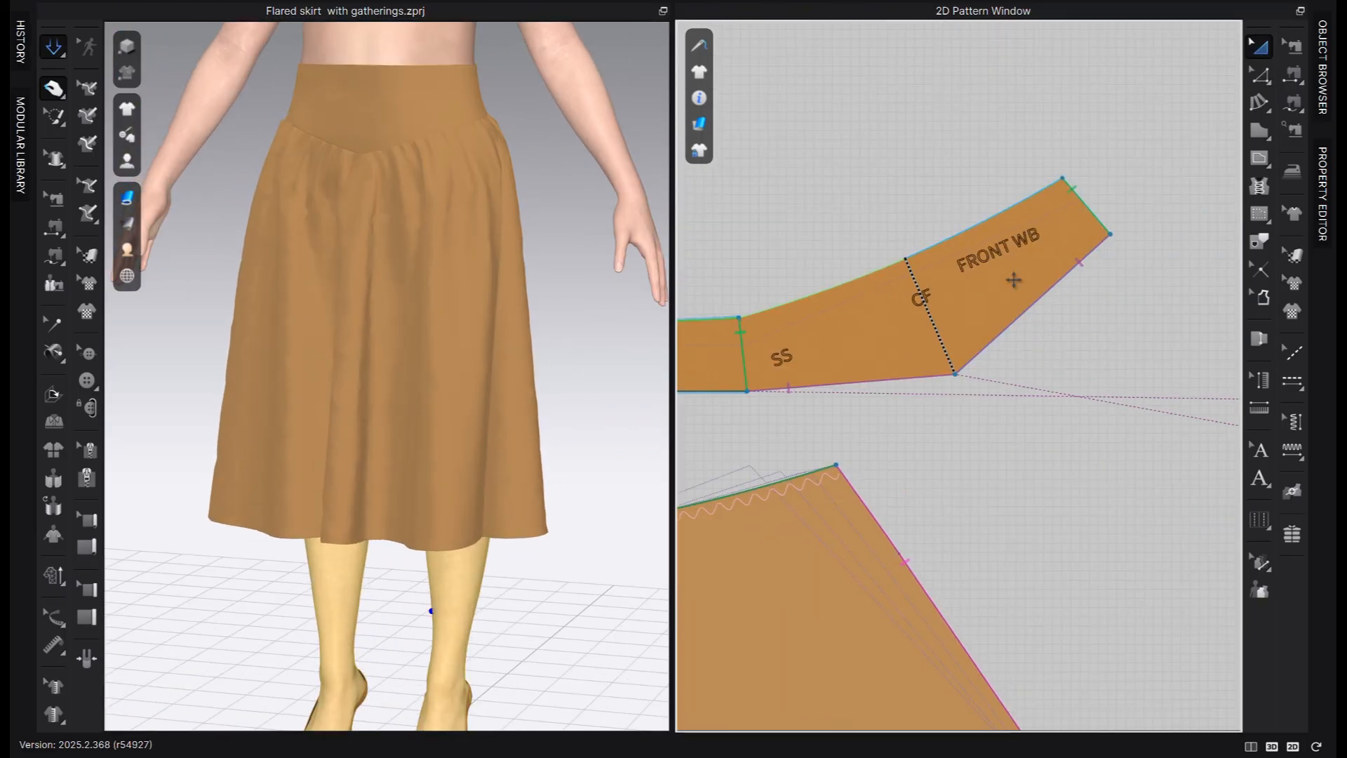
pyautogui.rightClick(970, 316)
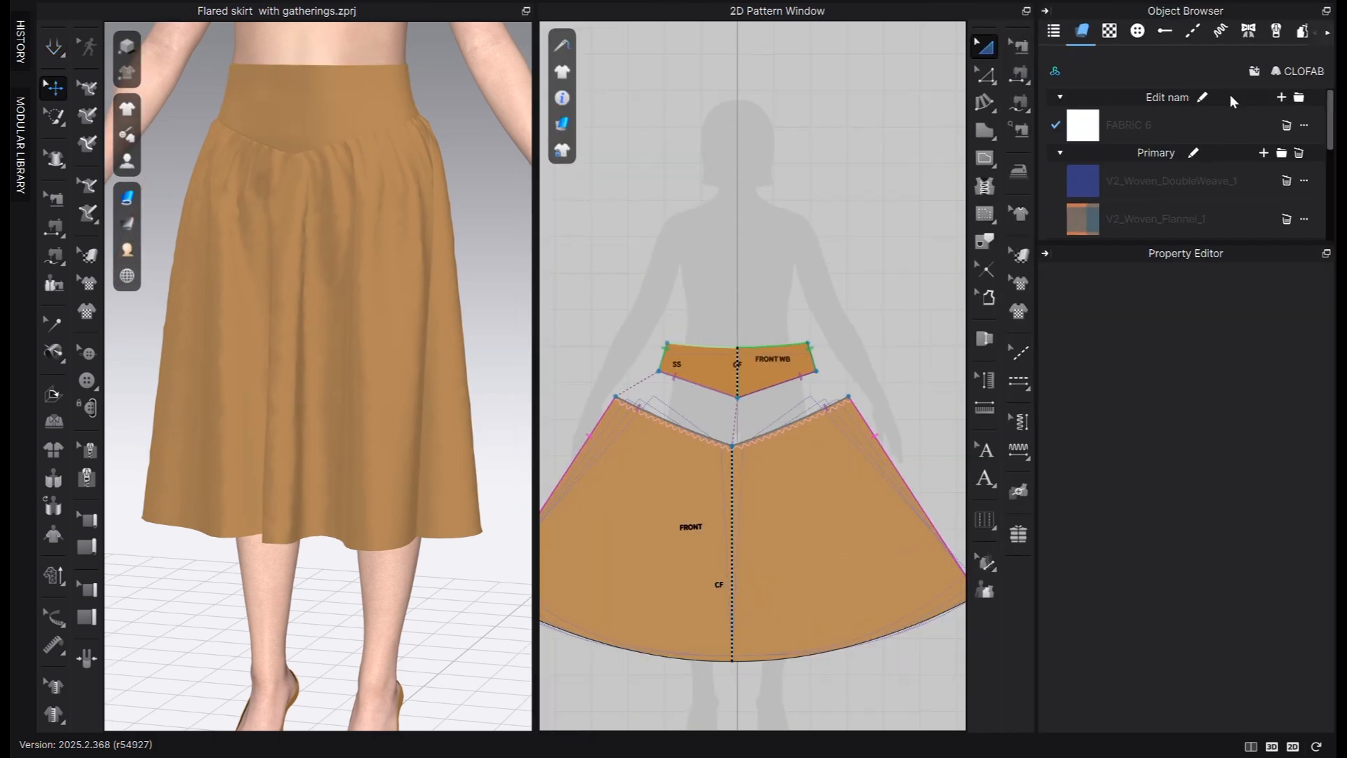
# Place three brown Default Buttons in a vertical row along the front waistband's center front line
pyautogui.click(1137, 30)
pyautogui.click(1122, 143)
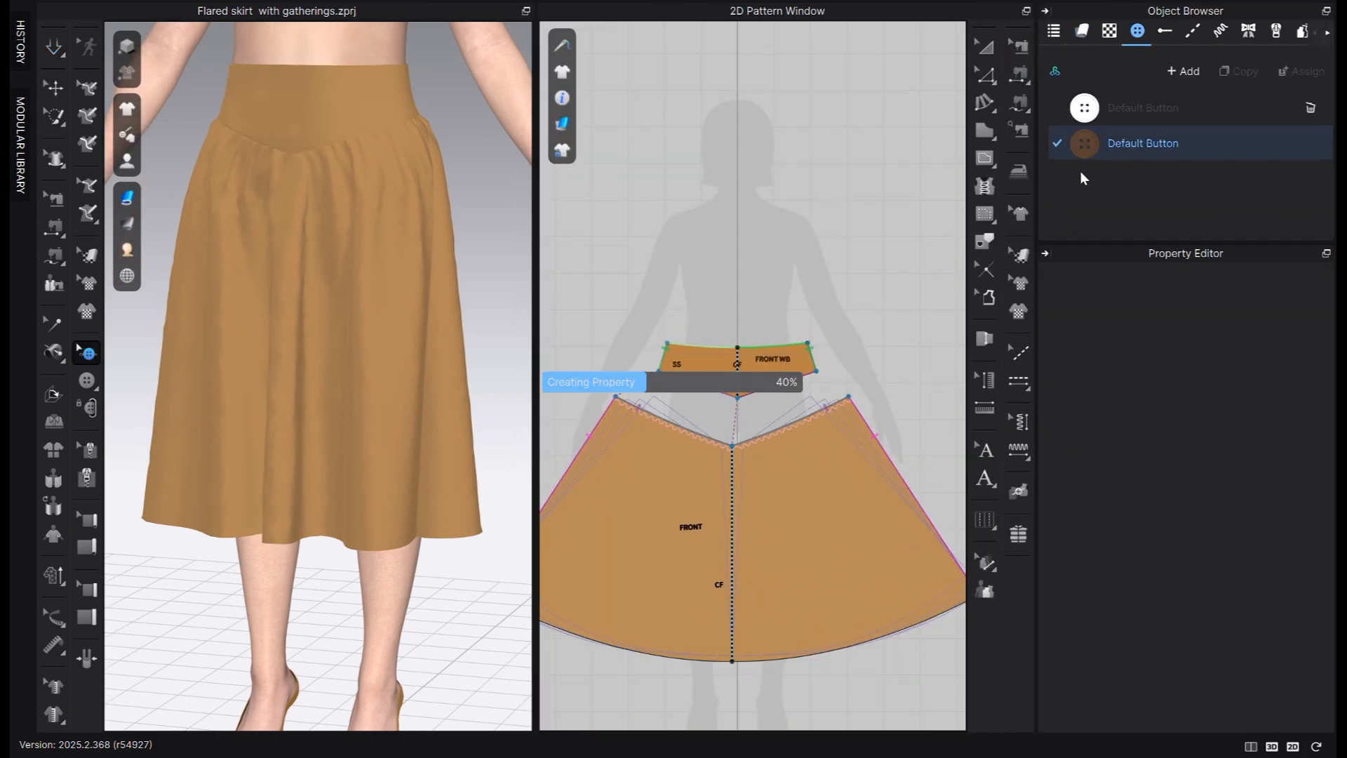
pyautogui.click(86, 380)
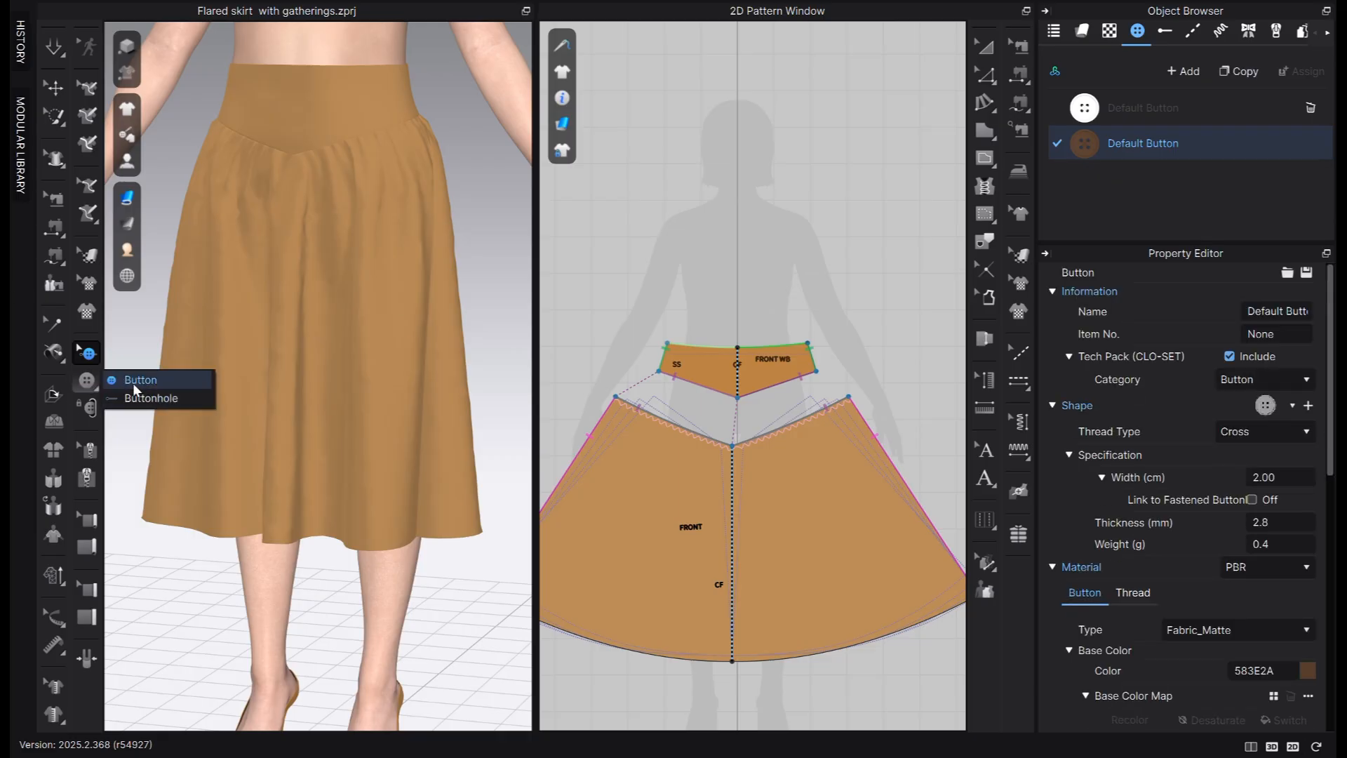
pyautogui.click(136, 381)
pyautogui.scroll(5, 756, 306)
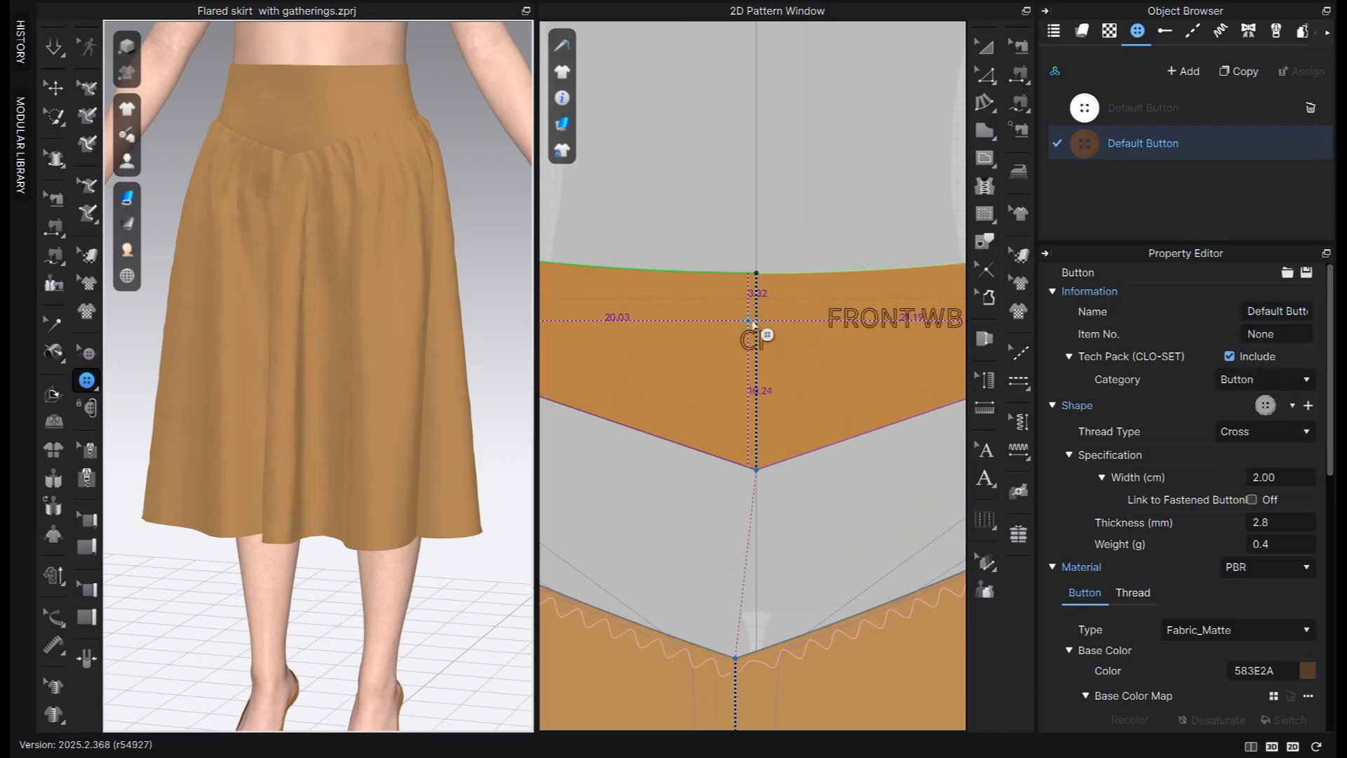
pyautogui.scroll(2, 748, 321)
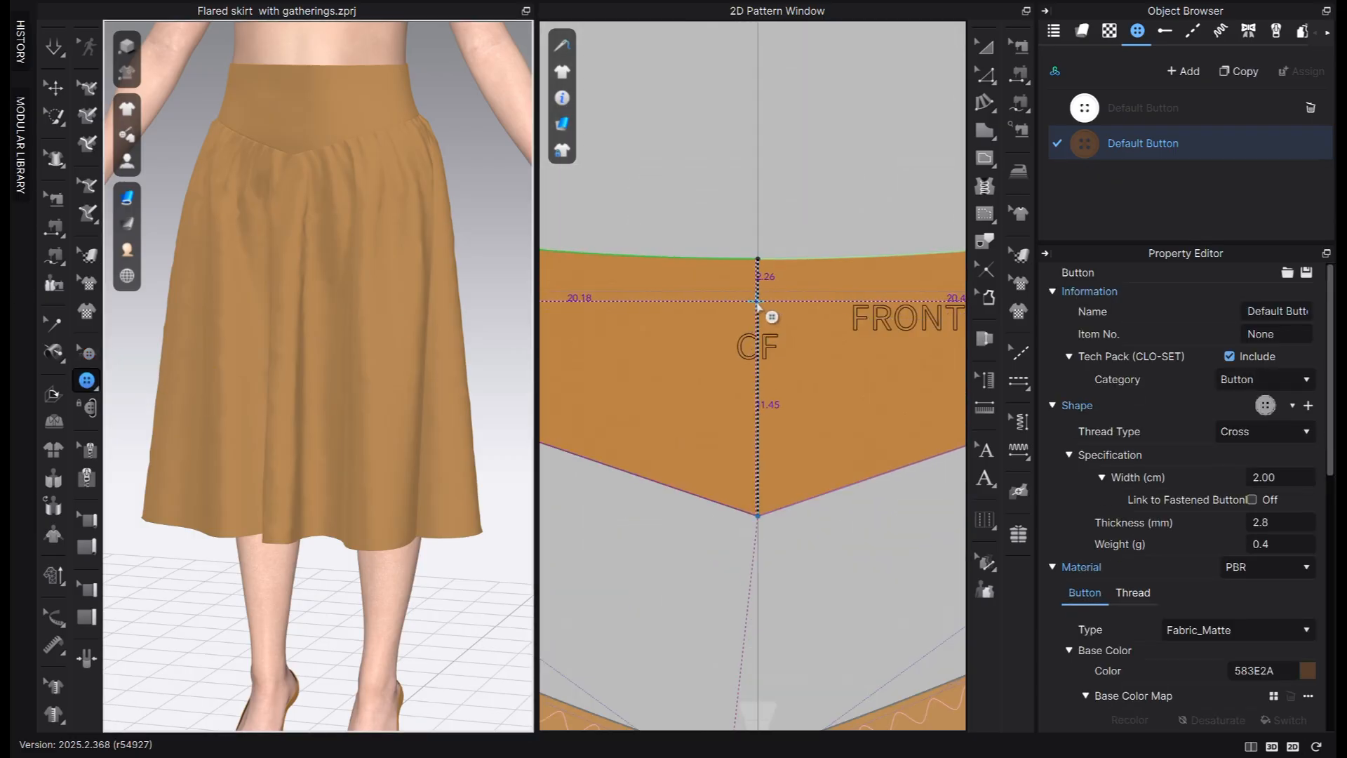
pyautogui.click(790, 338)
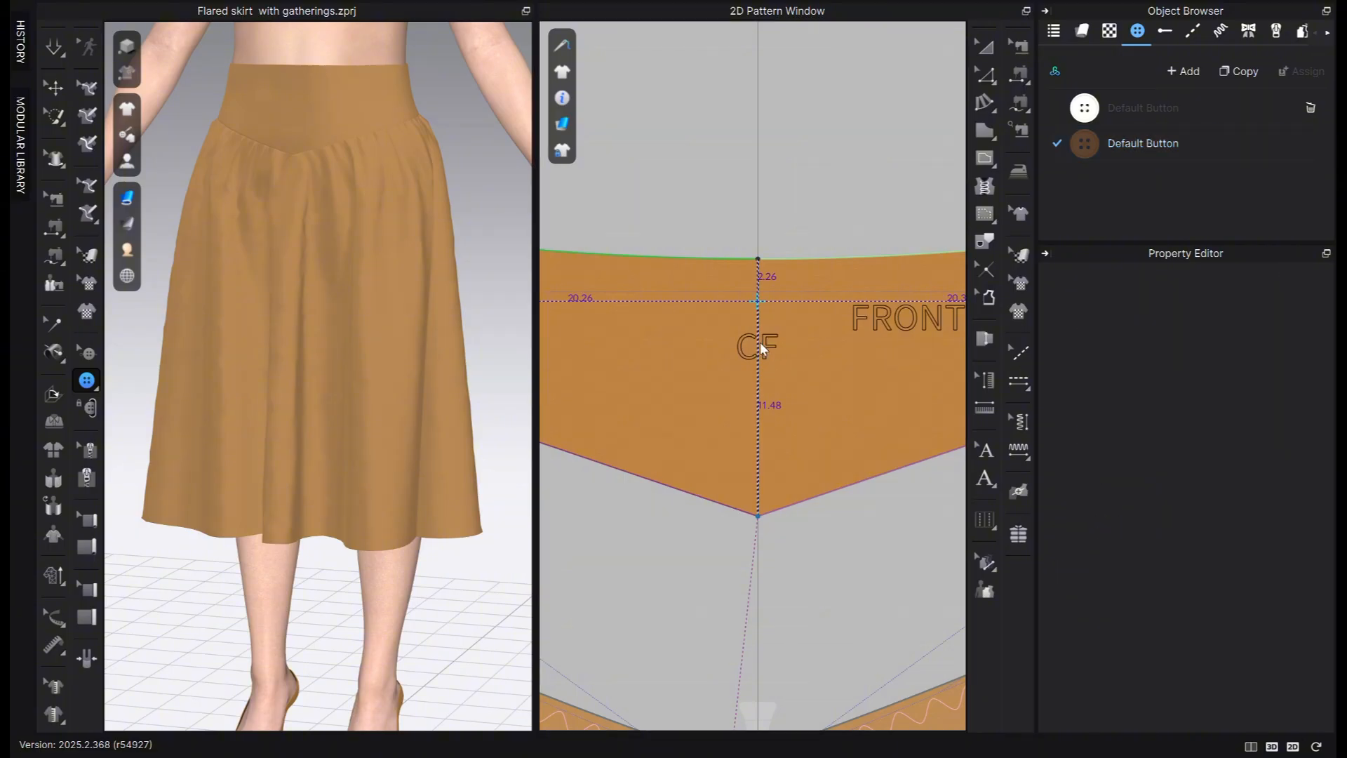
pyautogui.click(661, 416)
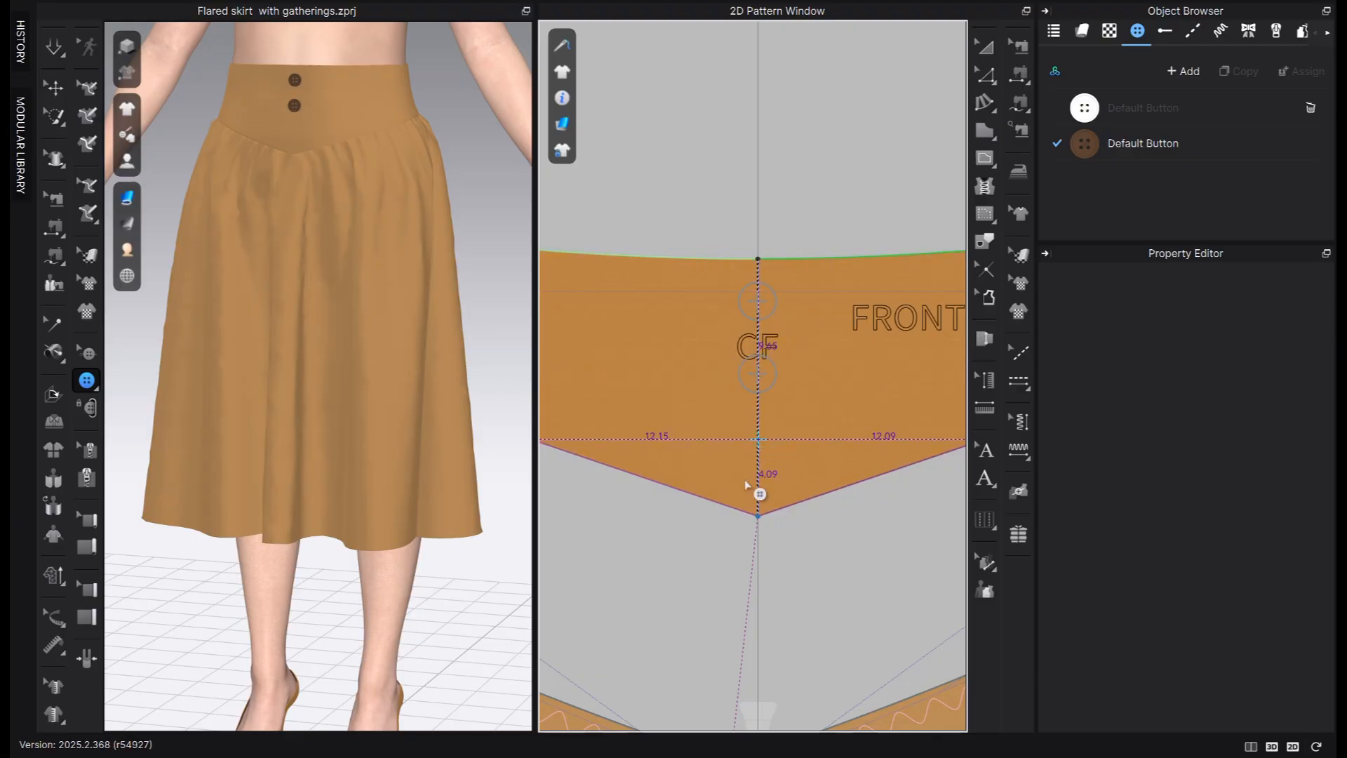
pyautogui.moveTo(261, 190); pyautogui.dragTo(339, 279, button='right')
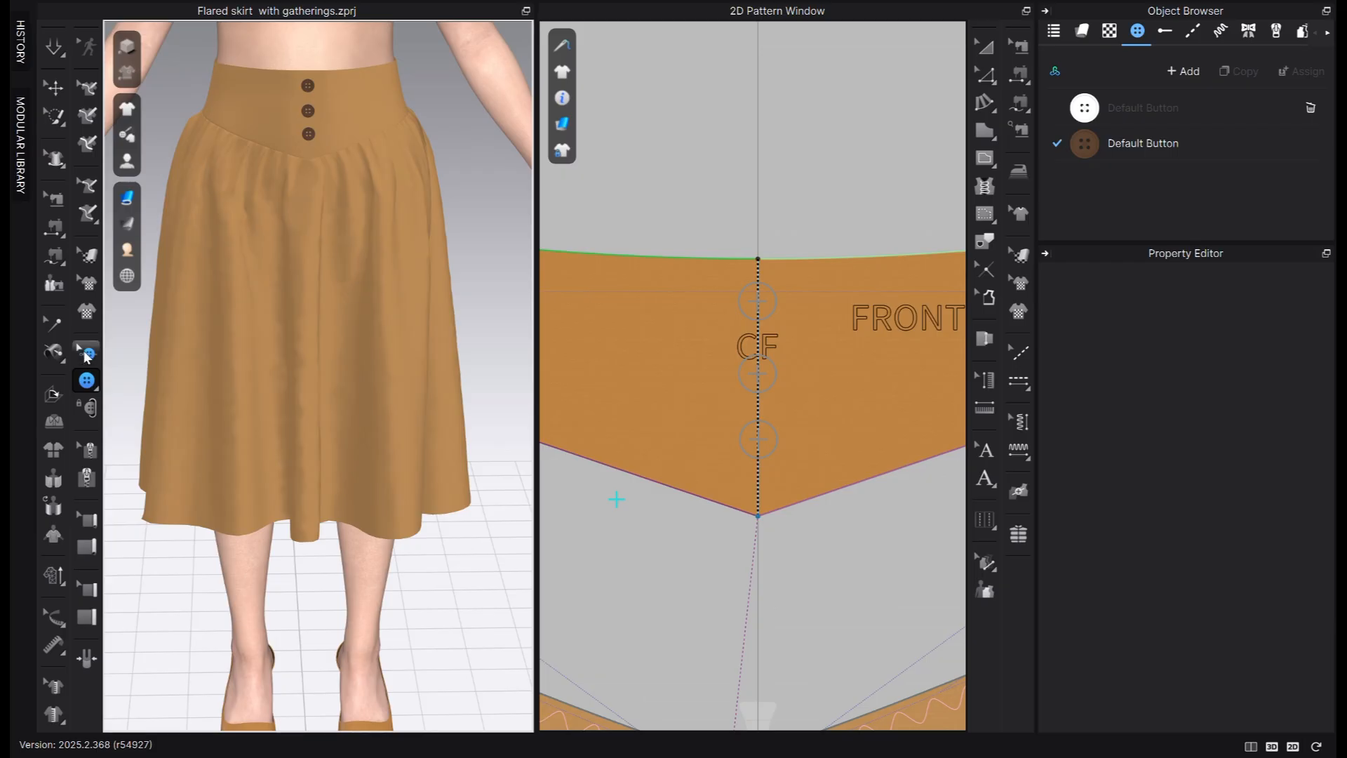
# Shift all three waistband buttons slightly down along the center front line
pyautogui.moveTo(758, 455); pyautogui.dragTo(760, 467)
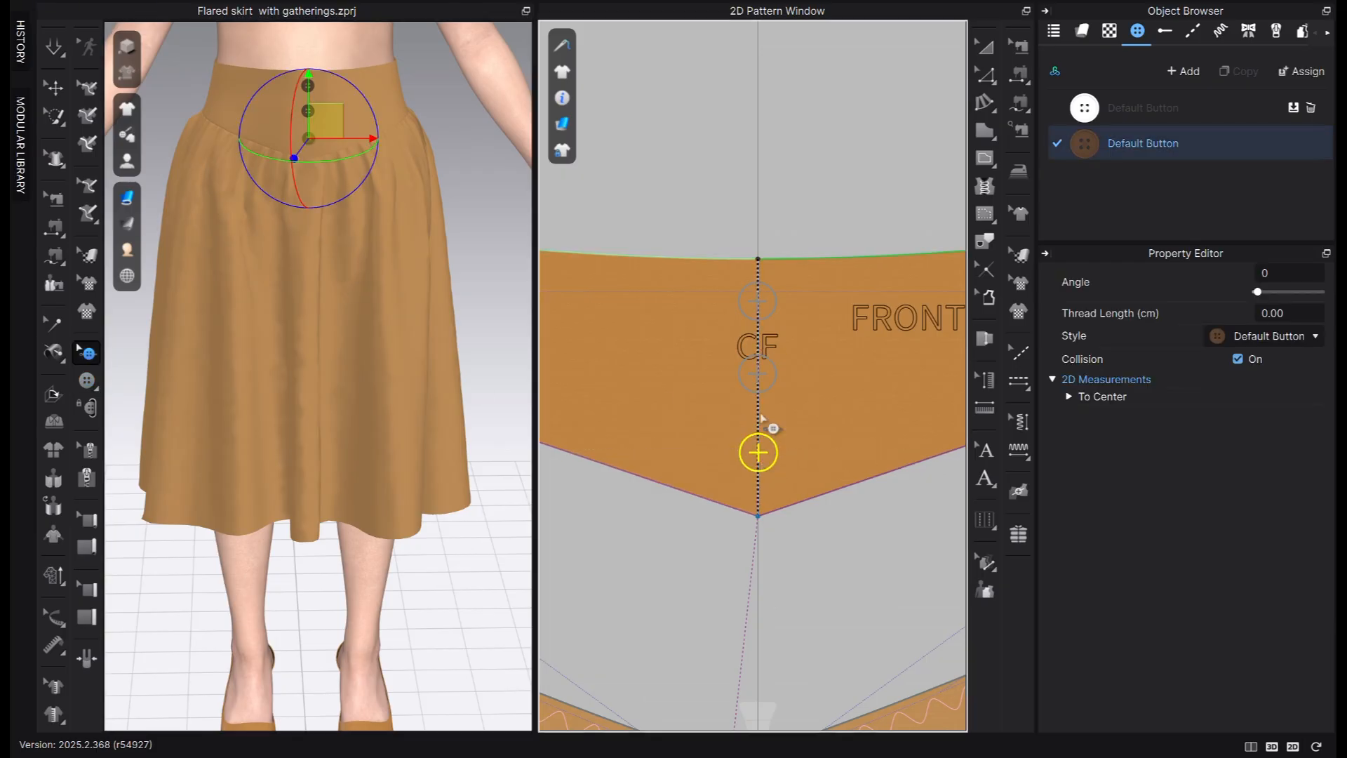
pyautogui.moveTo(760, 373); pyautogui.dragTo(761, 386)
pyautogui.moveTo(757, 300); pyautogui.dragTo(758, 310)
pyautogui.click(807, 316)
pyautogui.moveTo(424, 329)
pyautogui.mouseDown(button='right')
pyautogui.moveTo(336, 313)
pyautogui.moveTo(436, 309)
pyautogui.mouseUp(button='right')
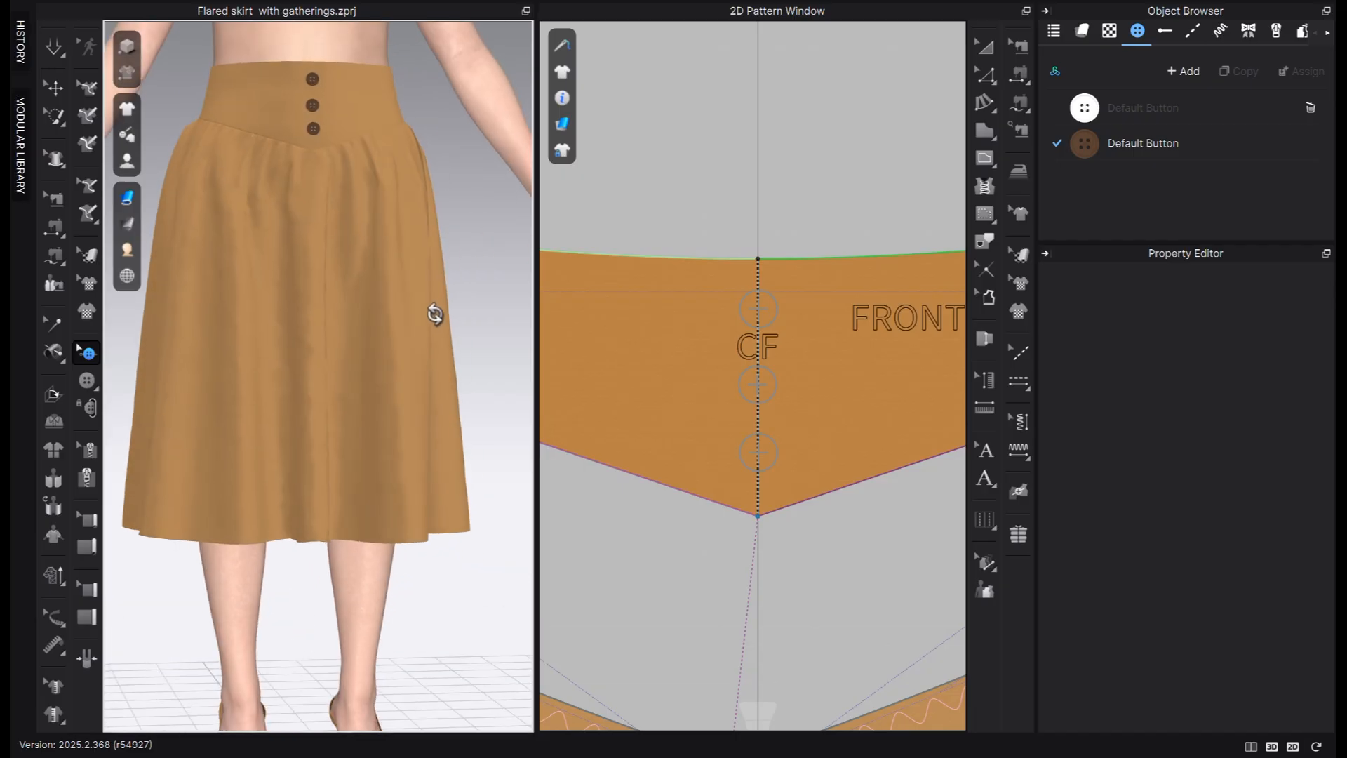
# Collapse the Object Browser and Property Editor, and unarchive the front and back bodice patterns
pyautogui.click(1045, 11)
pyautogui.click(1022, 12)
pyautogui.scroll(-12, 842, 490)
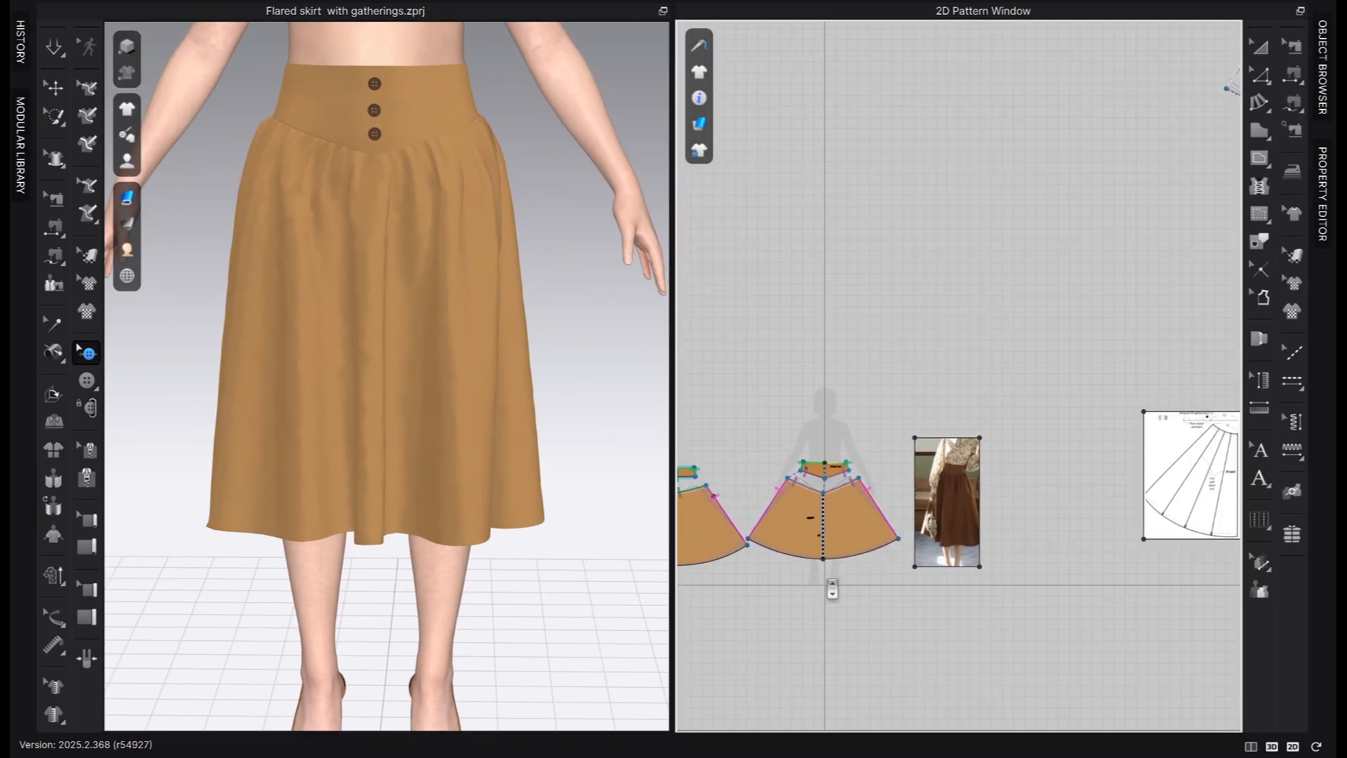
pyautogui.scroll(-2, 833, 590)
pyautogui.moveTo(1165, 407); pyautogui.dragTo(954, 488, button='middle')
pyautogui.scroll(5, 1118, 452)
pyautogui.moveTo(1118, 450); pyautogui.dragTo(1153, 375, button='middle')
pyautogui.moveTo(1141, 376); pyautogui.dragTo(835, 536)
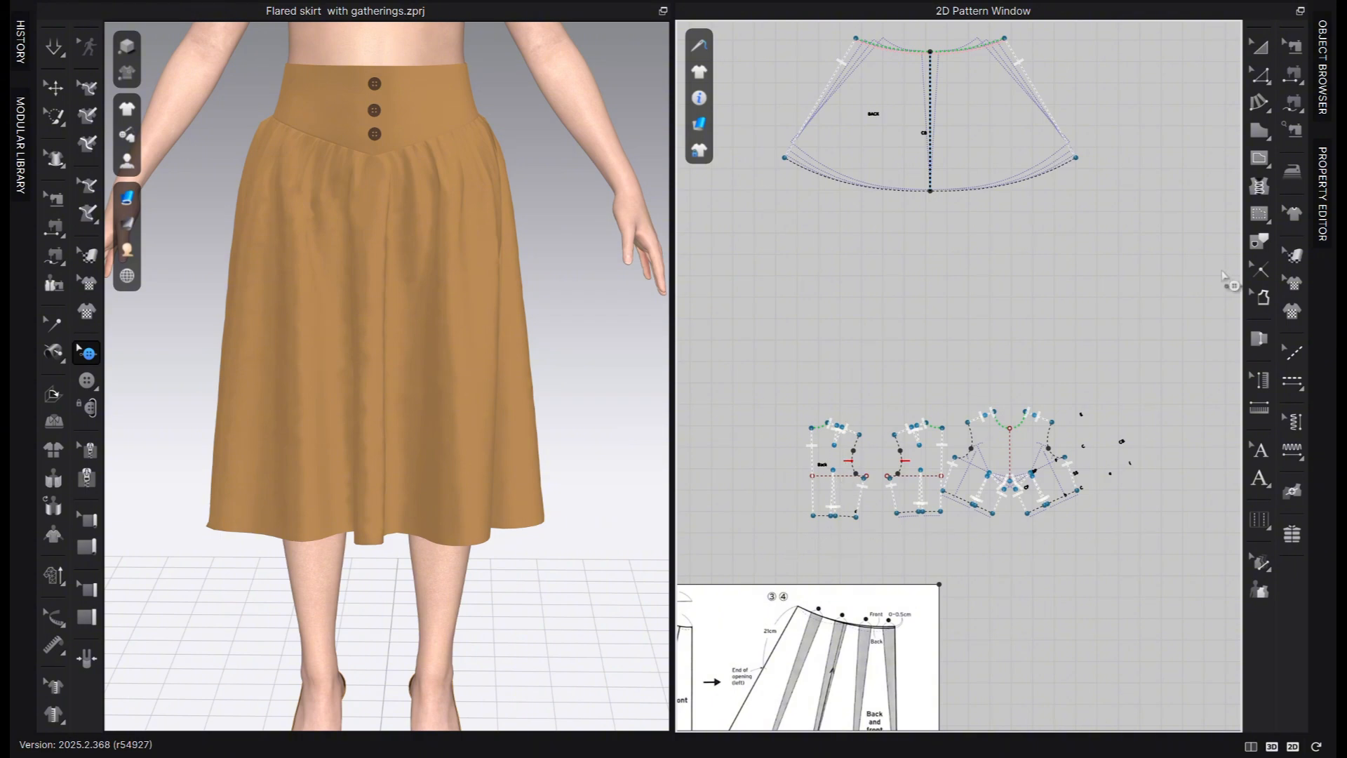
pyautogui.moveTo(1181, 362); pyautogui.dragTo(761, 547)
pyautogui.rightClick(836, 457)
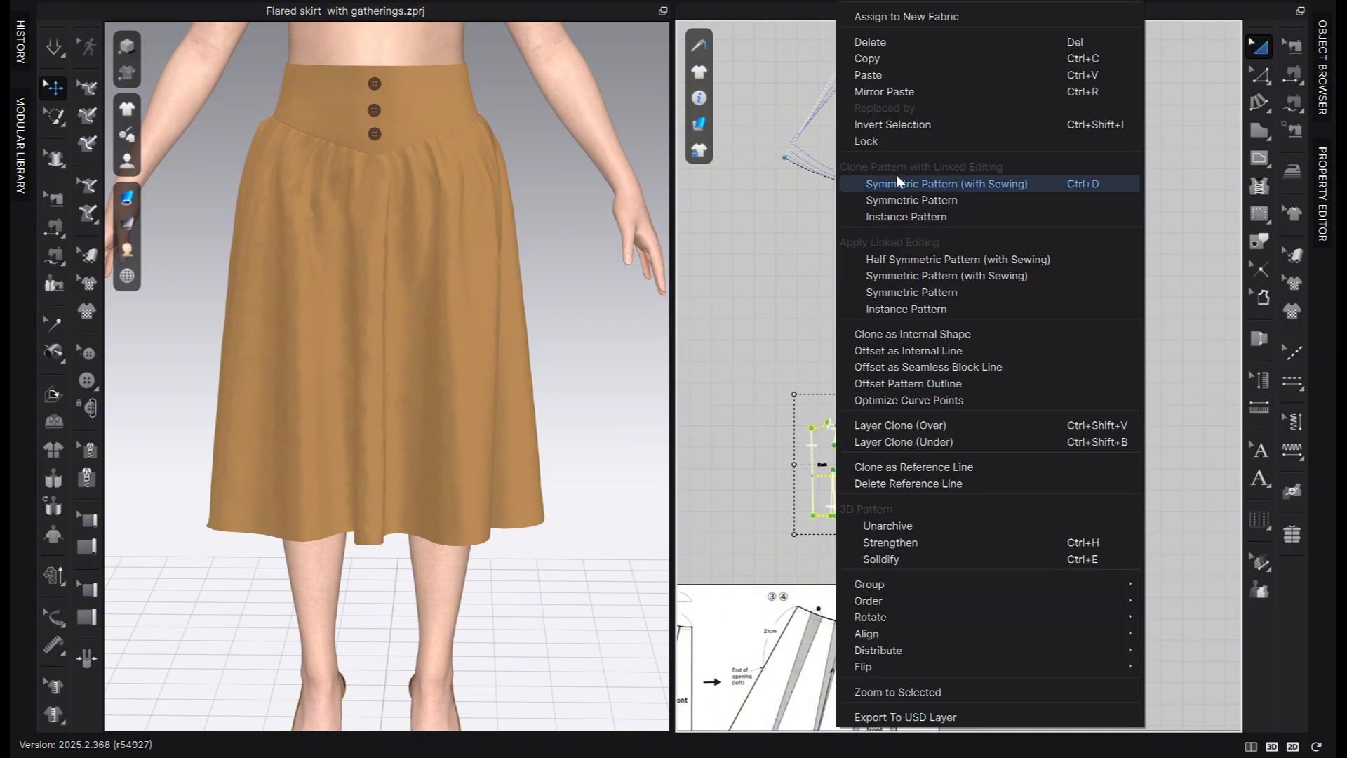
pyautogui.click(910, 524)
# Simulate the bodice together with the skirt on the avatar, stop the simulation and clear the pattern selection
pyautogui.scroll(-4, 535, 371)
pyautogui.moveTo(543, 418); pyautogui.dragTo(531, 450, button='right')
pyautogui.press('space')
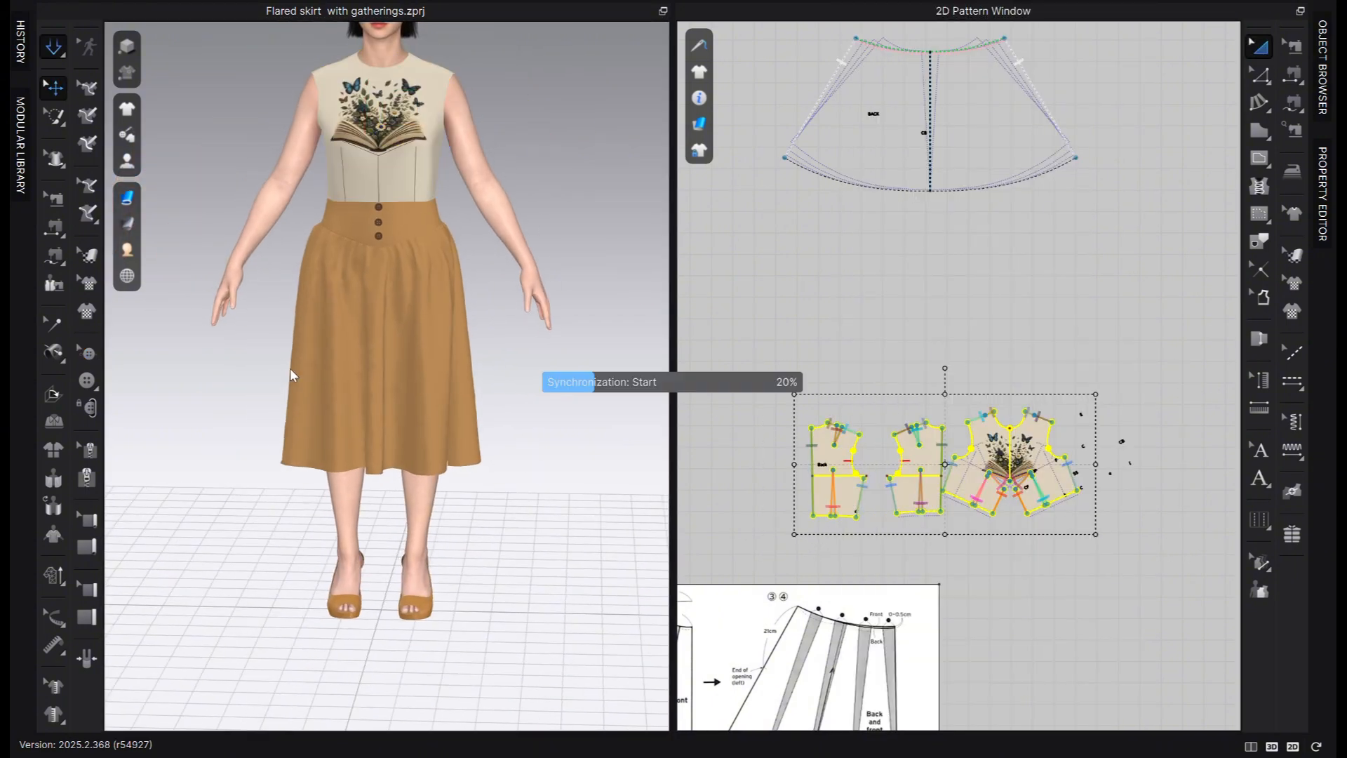
pyautogui.moveTo(393, 315); pyautogui.dragTo(387, 400, button='middle')
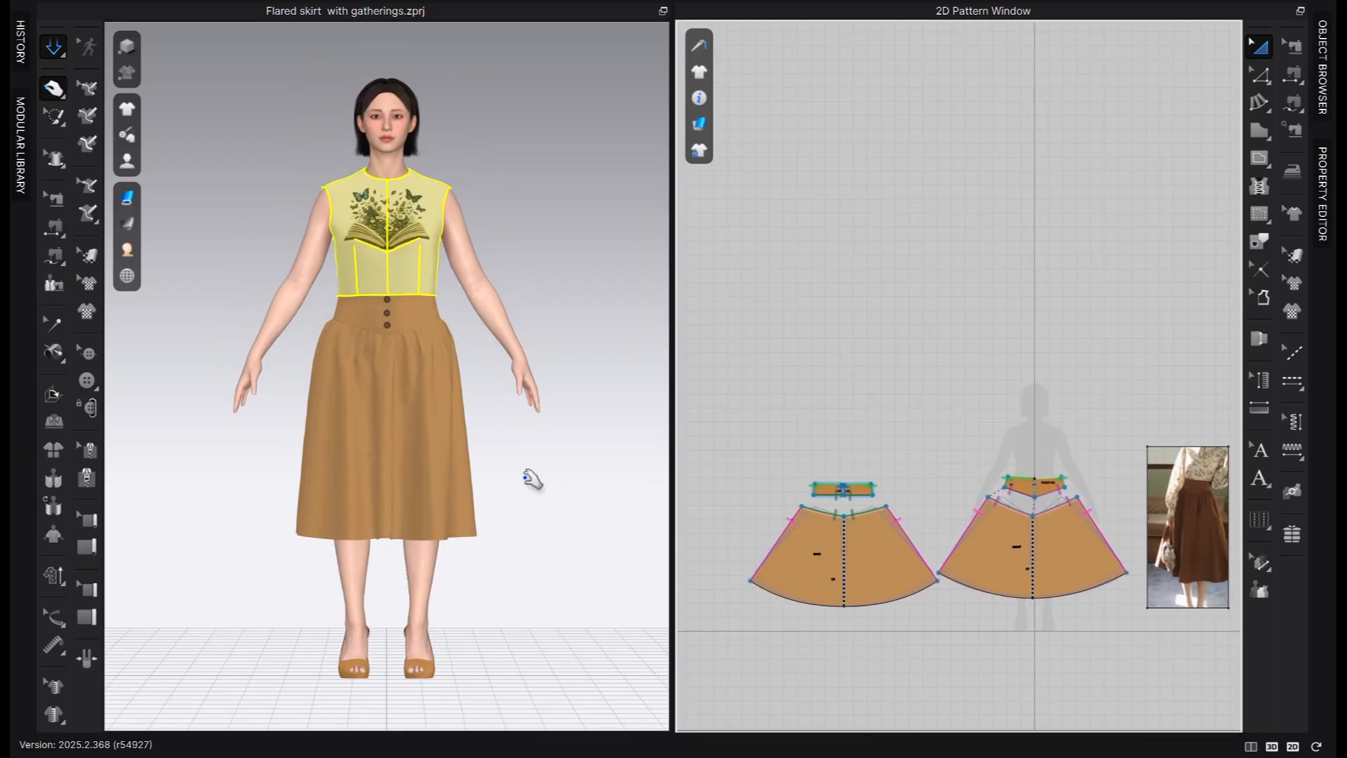
pyautogui.press('space')
pyautogui.click(496, 499)
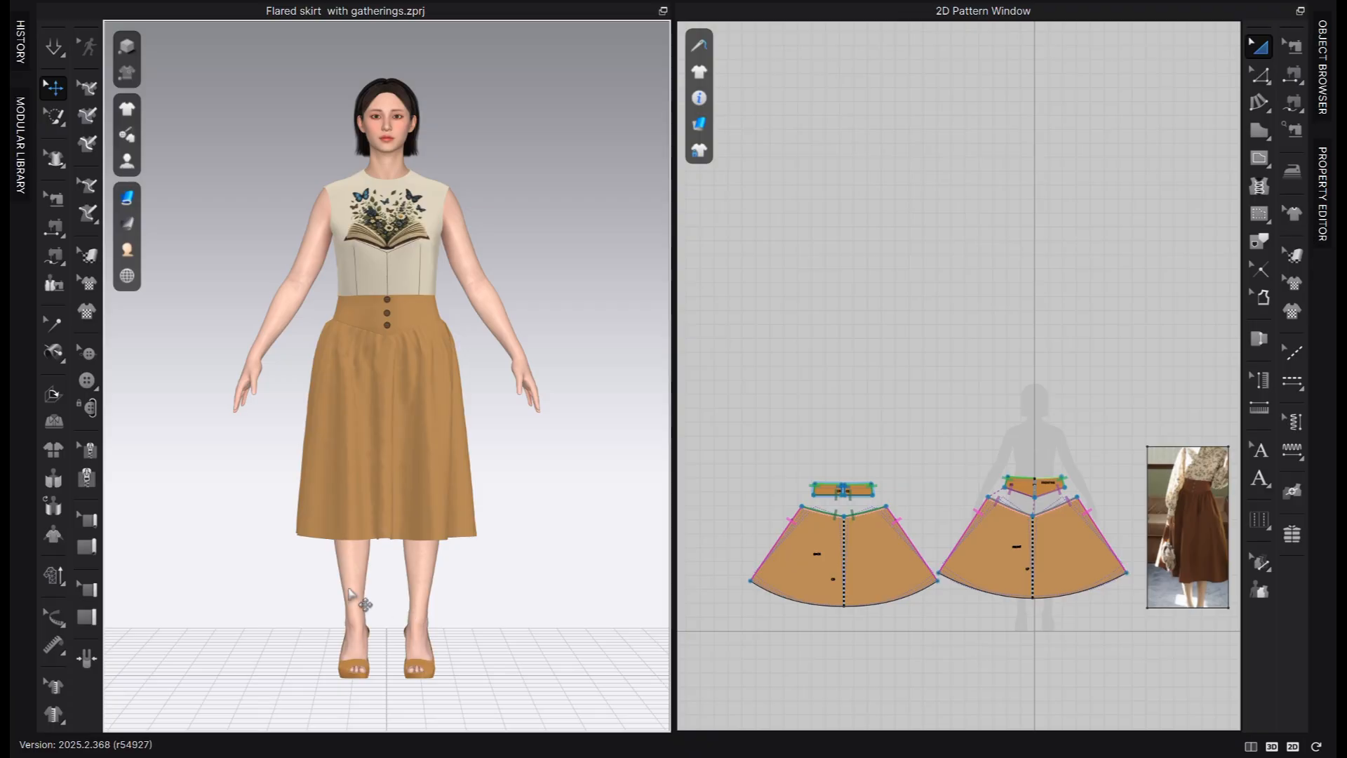
pyautogui.moveTo(338, 601); pyautogui.dragTo(403, 626, button='right')
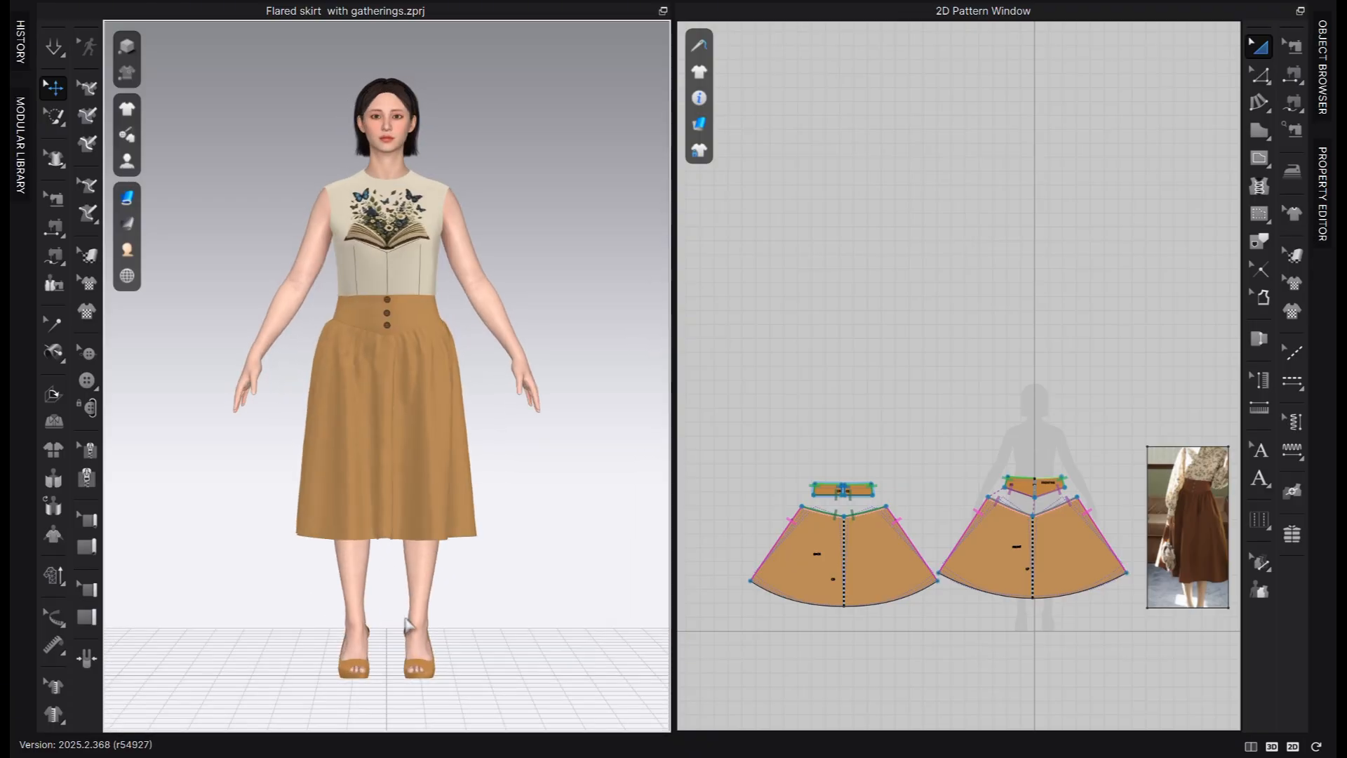